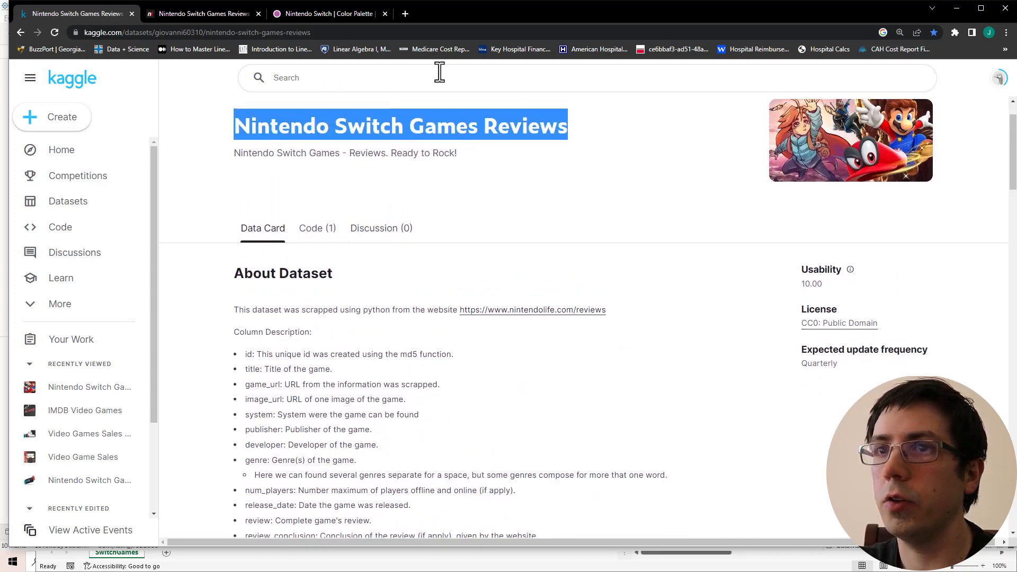
- Look over the Kaggle dataset page and the Nintendo Life reviews tab
left_click(579, 203)
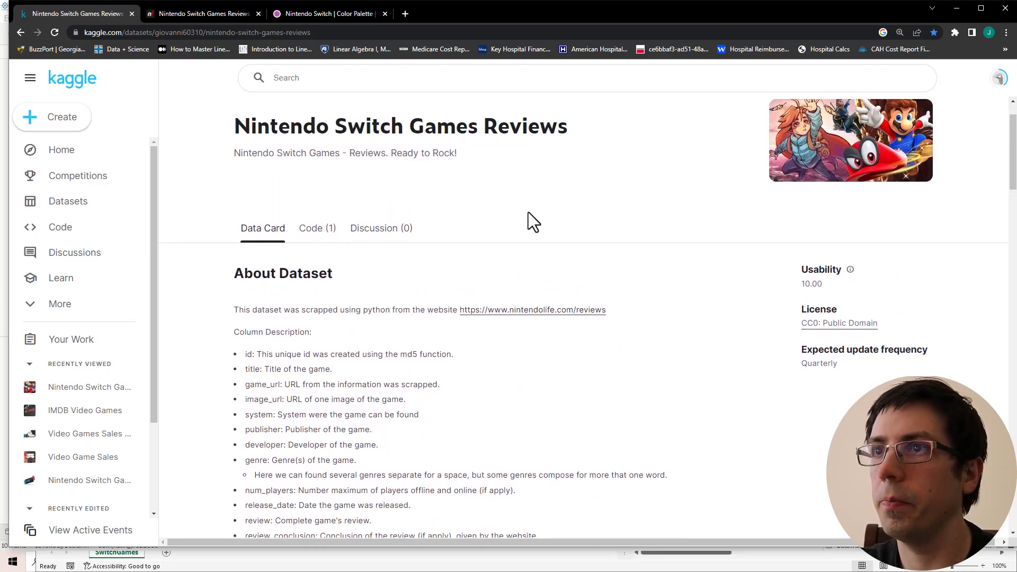
scroll(534, 210, "down", 3)
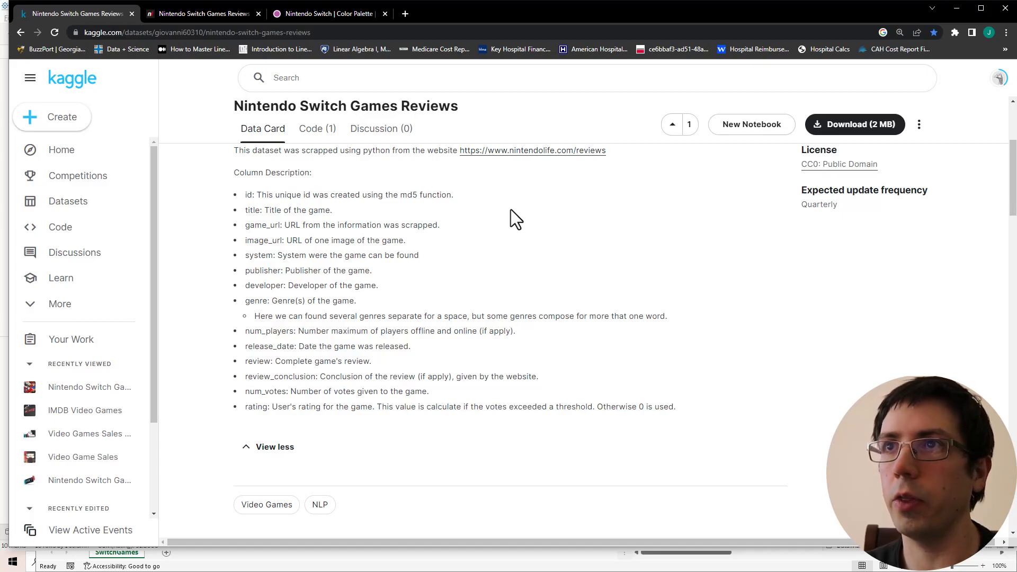
left_click(189, 12)
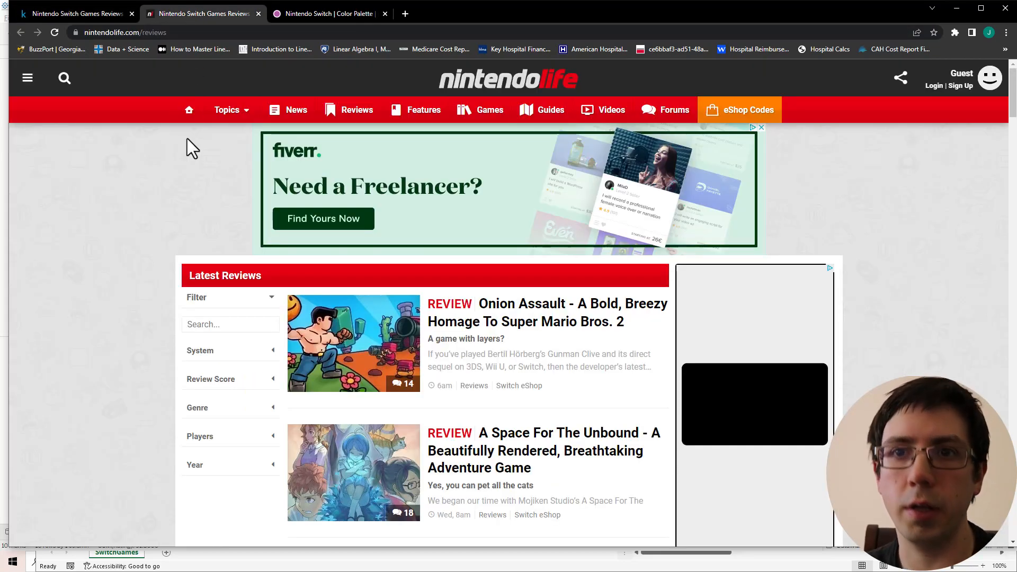
left_click(96, 13)
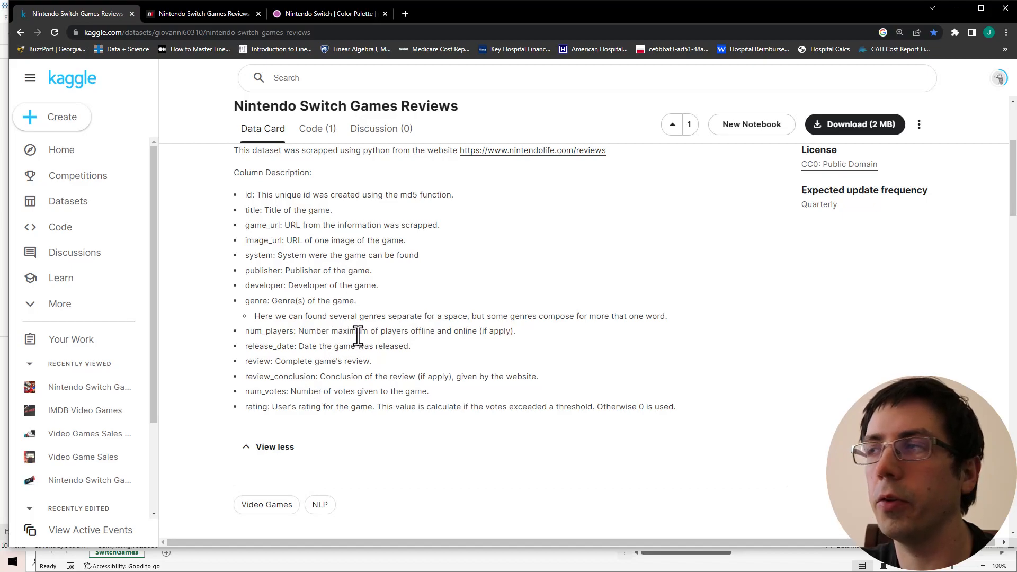
- Download the dataset archive and open switch-games.csv from it in a maximized Excel window
left_click(889, 127)
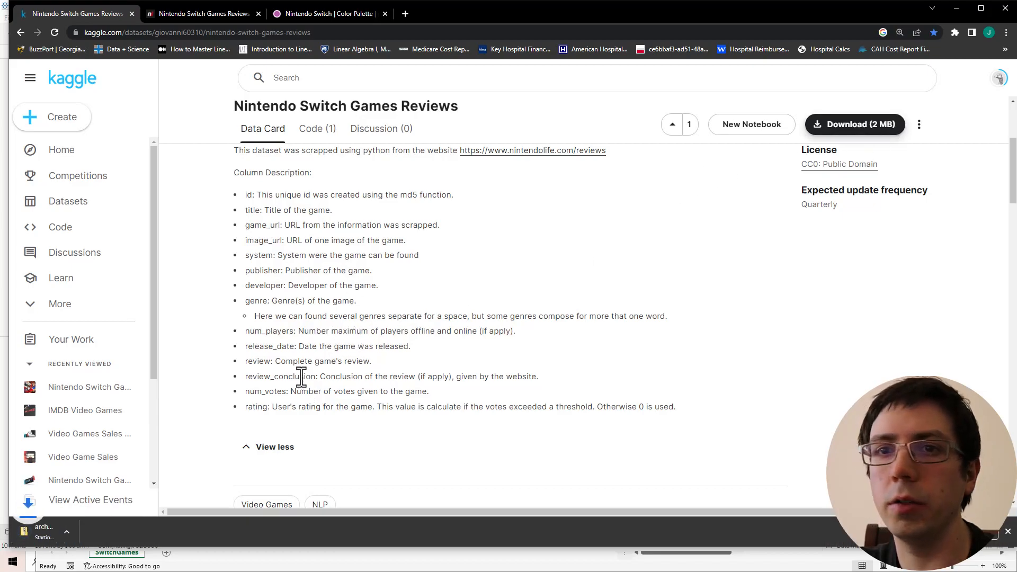
left_click(57, 535)
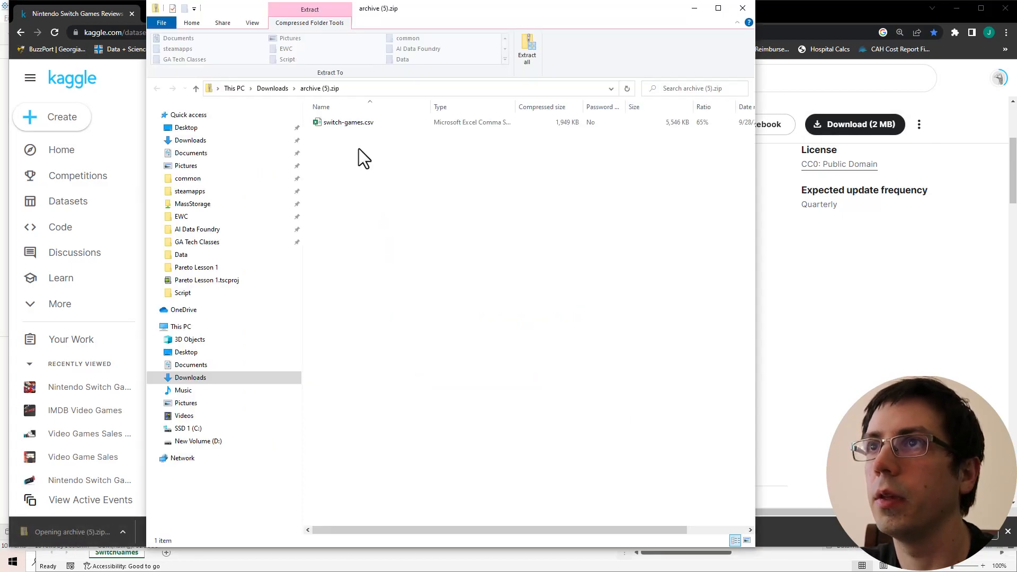
double_click(348, 122)
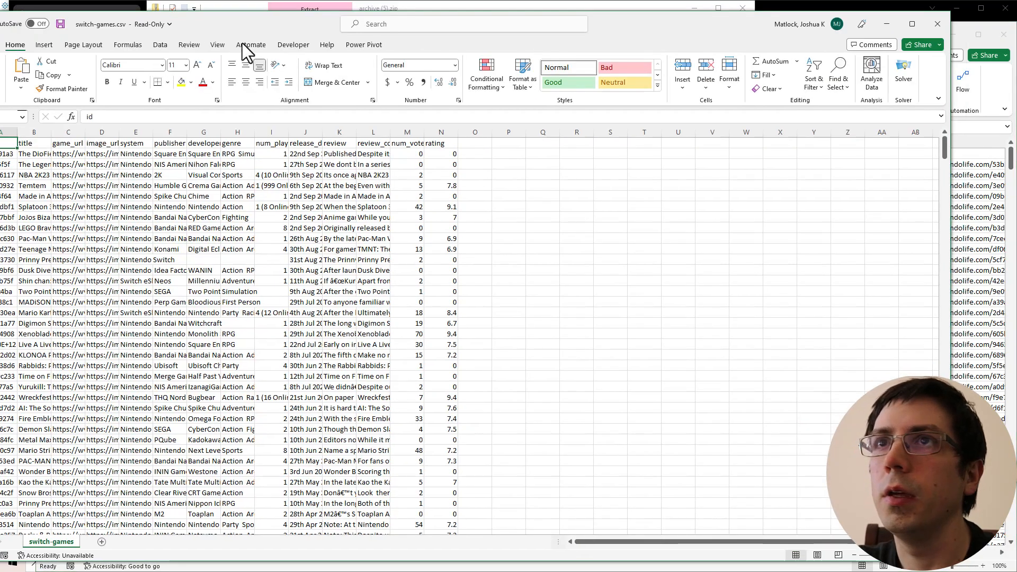
left_click_drag(259, 28, 304, 88)
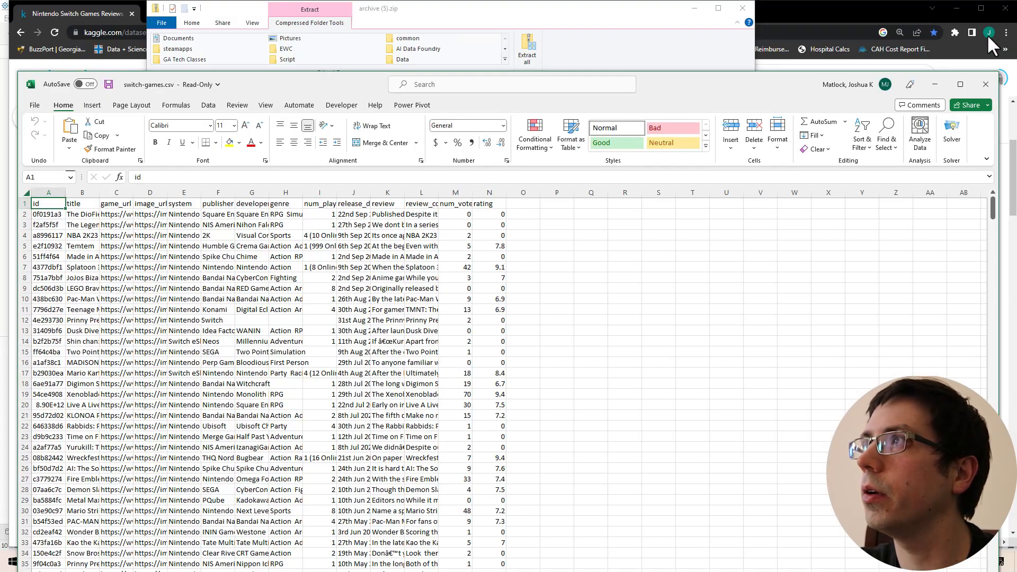
left_click_drag(310, 85, 318, 27)
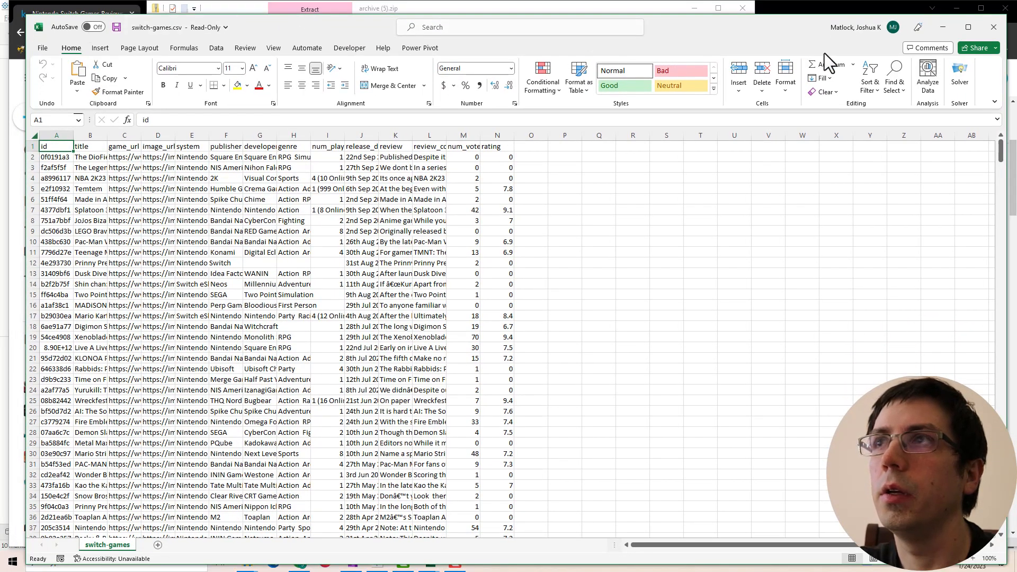
left_click(968, 27)
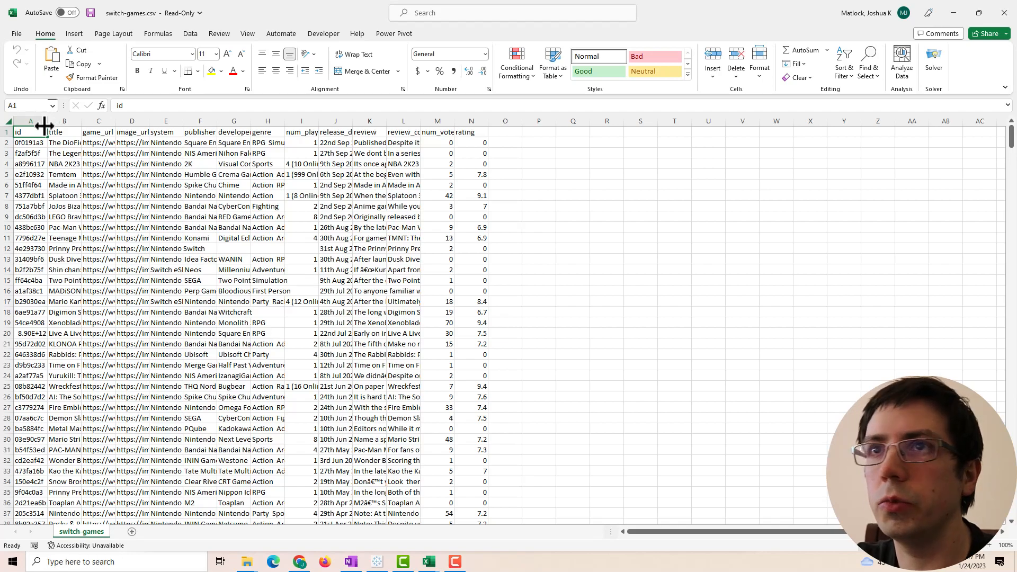
- Select the whole sheet and AutoFit every column to its contents
left_click(9, 122)
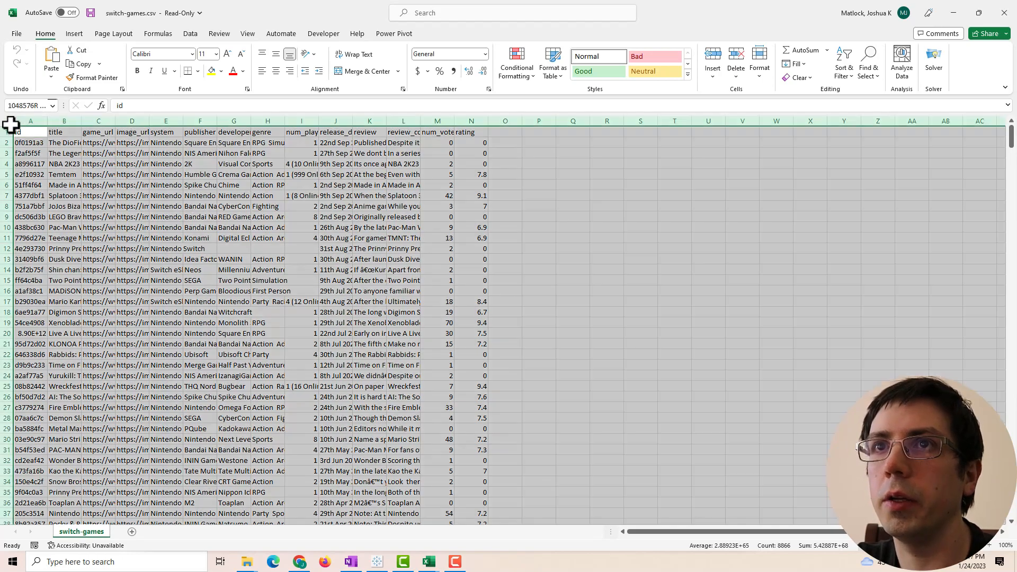
double_click(46, 121)
left_click(424, 263)
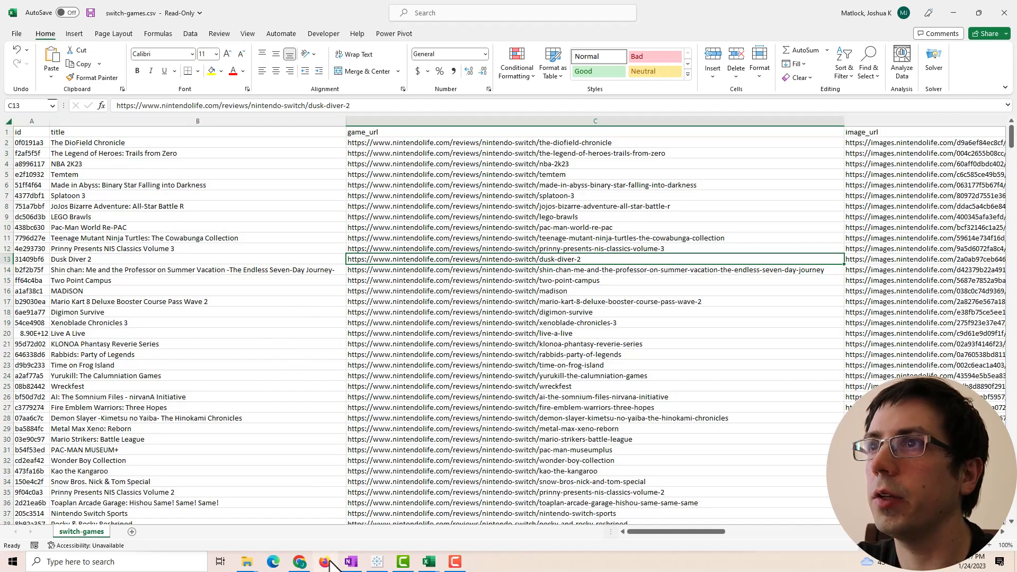
left_click_drag(676, 532, 855, 517)
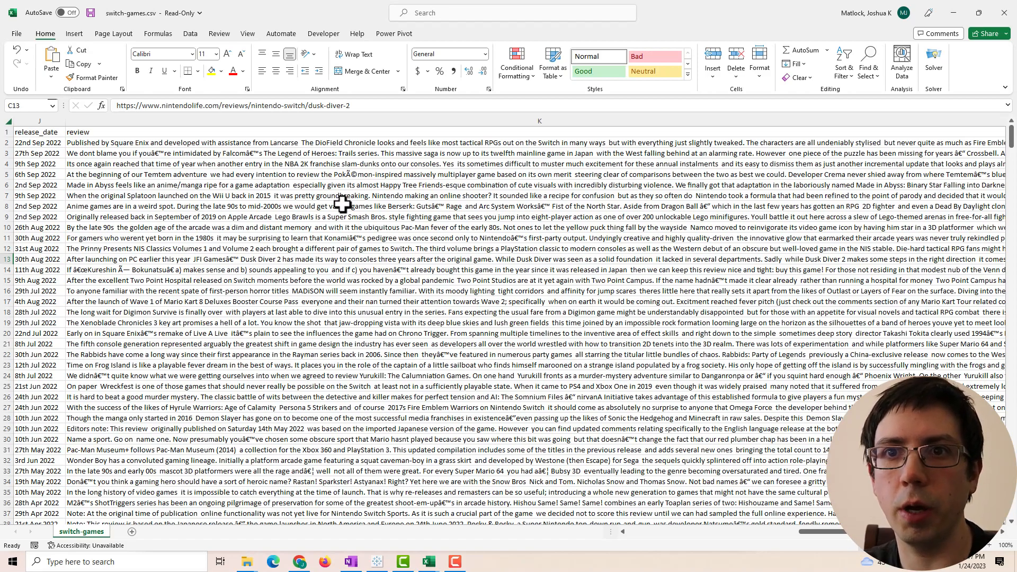
- Pick out the garbled 'Ã©' characters in PokÃ©mon within cell K5's review
left_click(351, 175)
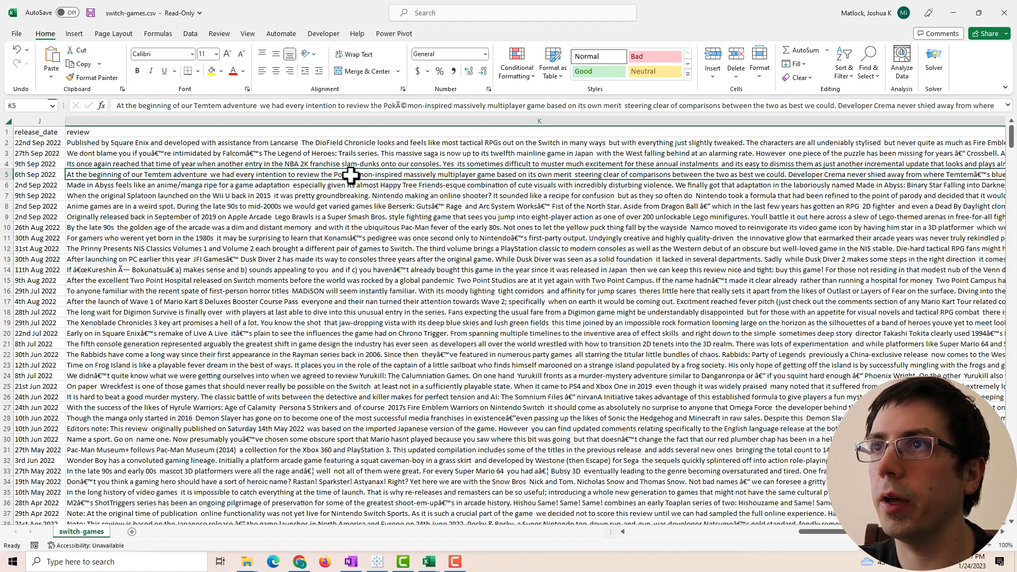
left_click(402, 105)
left_click_drag(402, 107, 400, 108)
key("ctrl+c")
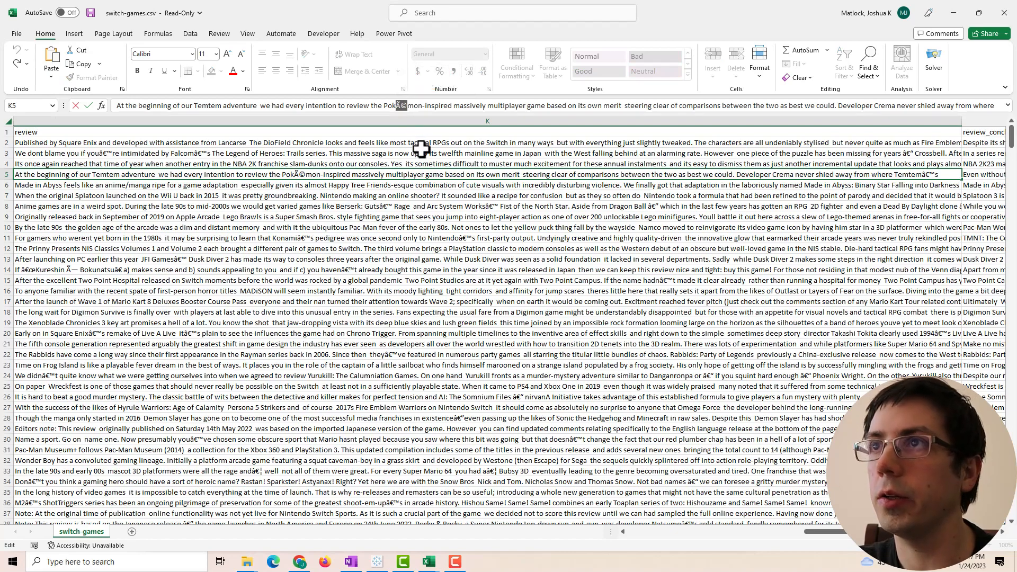
key("Escape")
- Replace every garbled 'Ã©' with 'e' across the sheet
key("ctrl+f")
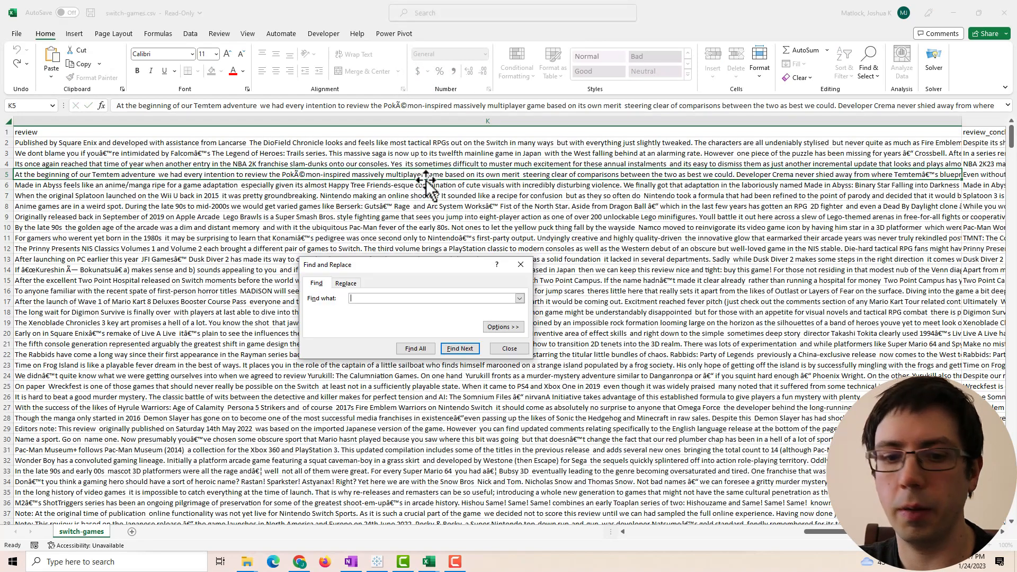
left_click(347, 283)
key("ctrl+v")
type("e")
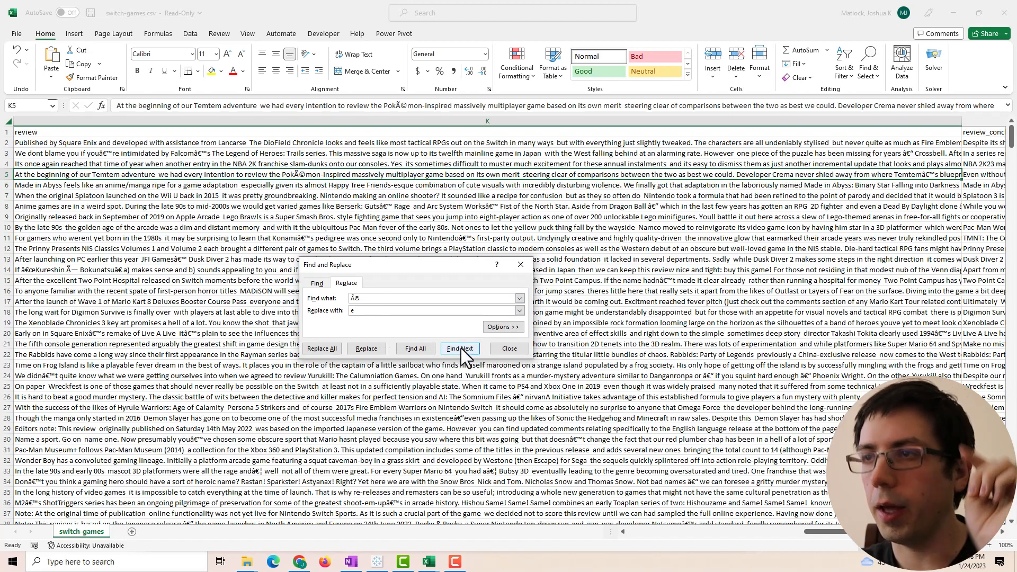
left_click(336, 350)
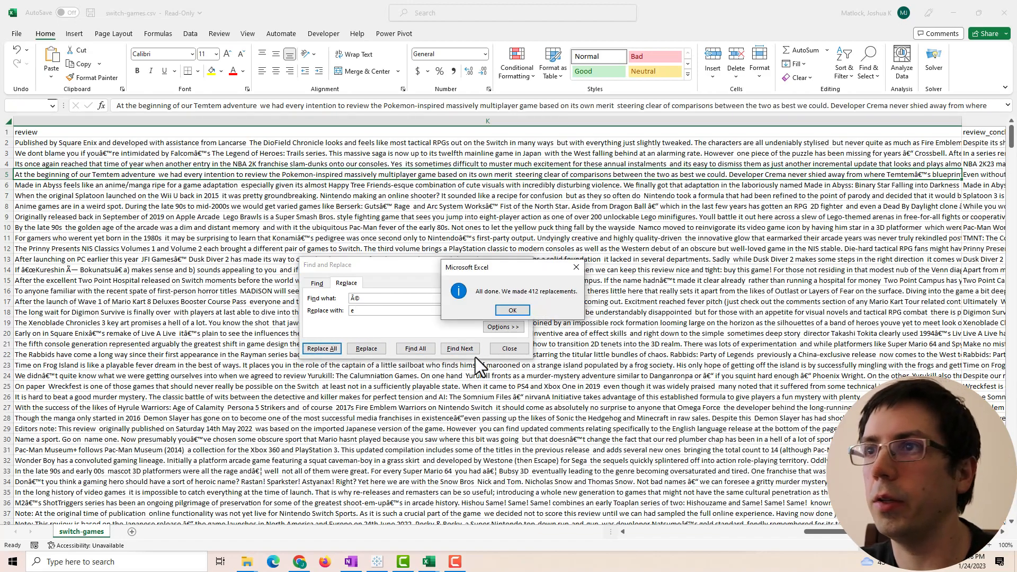
left_click(512, 311)
left_click(509, 348)
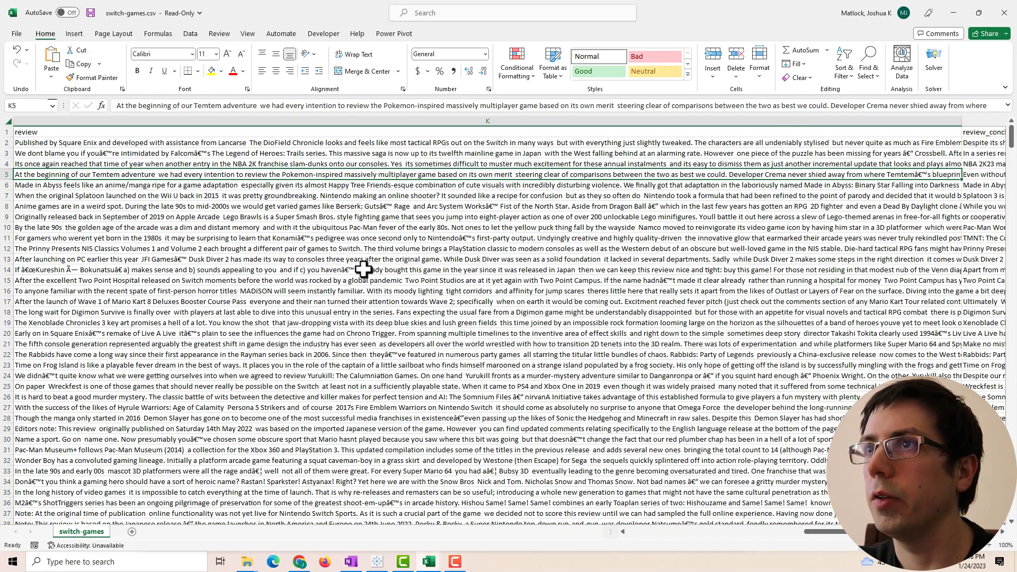
- Inspect cell K14's review, closing Find and Replace without changes
left_click(363, 270)
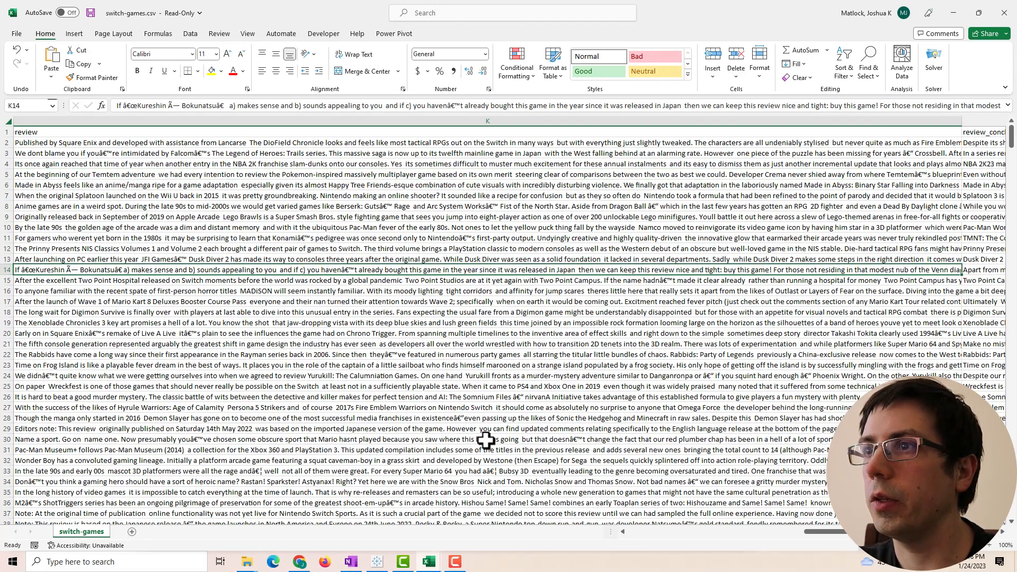
scroll(485, 440, "down", 1)
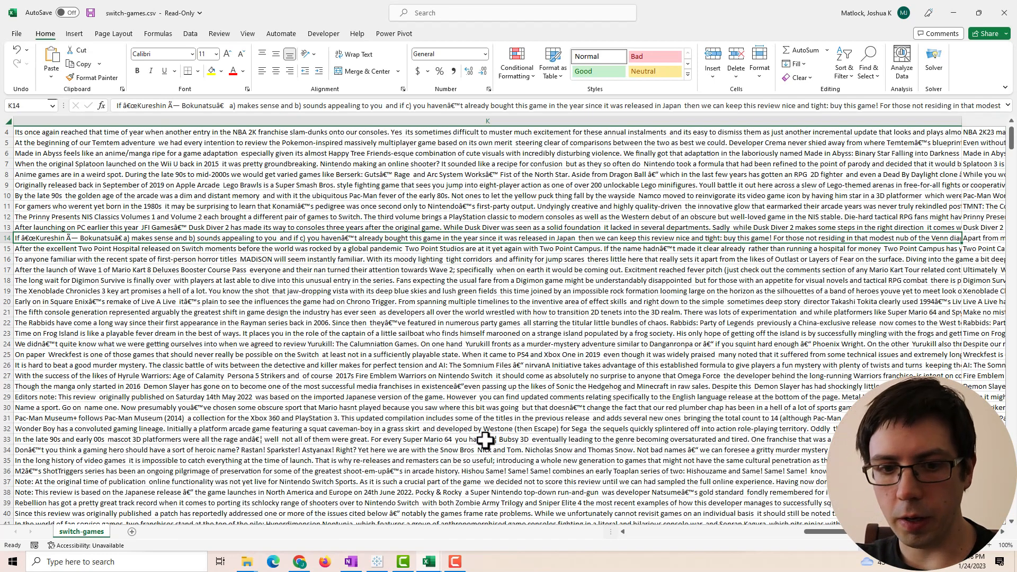
key("ctrl+f")
left_click(342, 295)
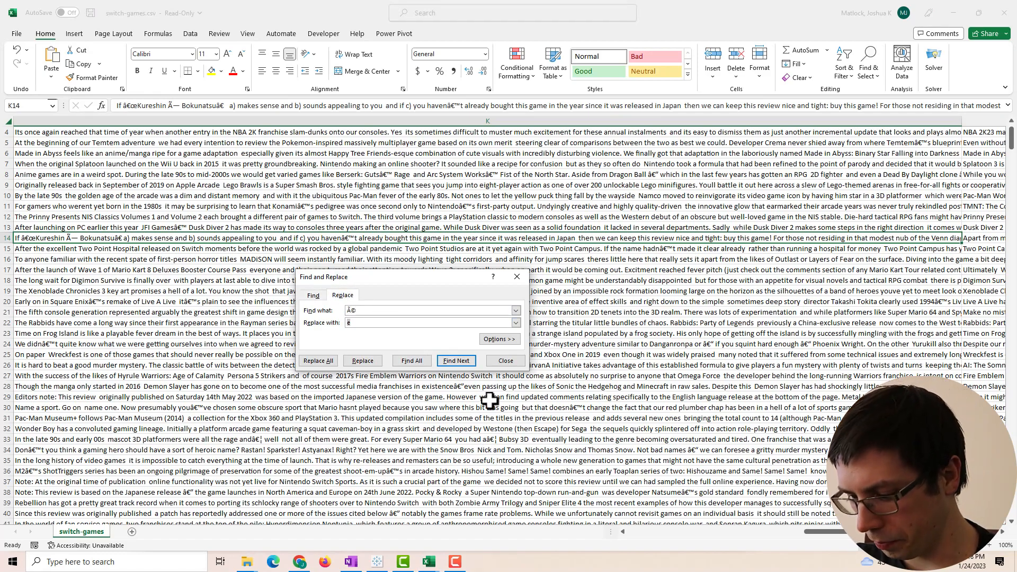
left_click(517, 277)
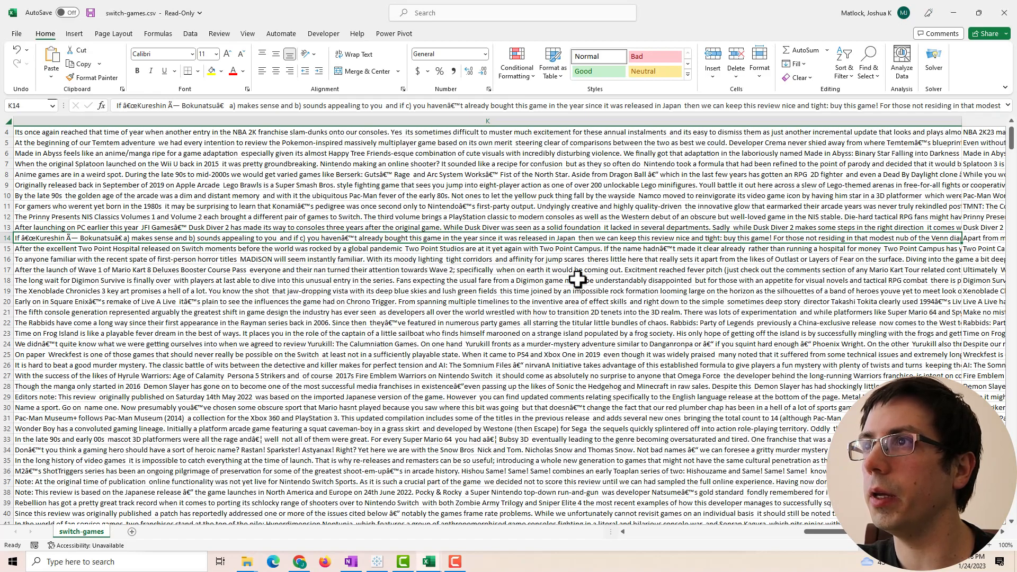
- Locate the garbled '€™' characters in 'youâ€™ll' within cell K15's review
left_click(670, 252)
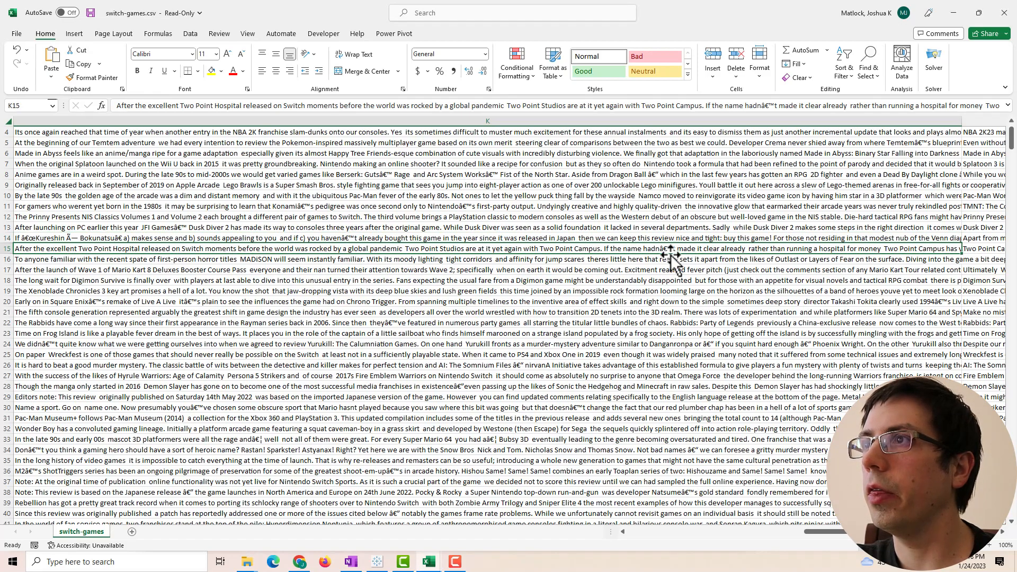
left_click(775, 105)
left_click_drag(775, 108, 758, 114)
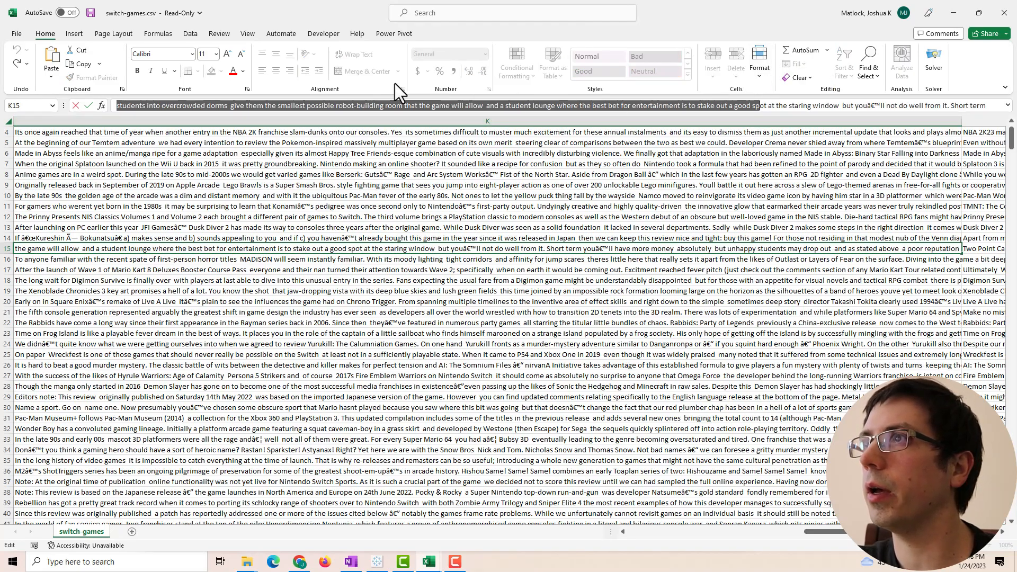
left_click(454, 104)
left_click_drag(870, 105, 881, 106)
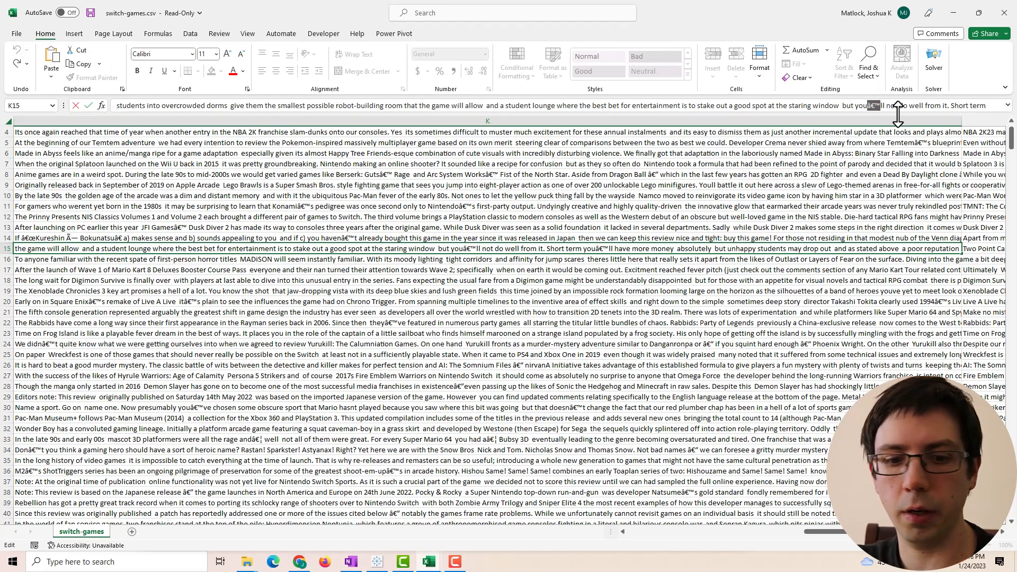
left_click(579, 184)
- Replace every garbled 'â€™' with an apostrophe across the sheet, 17892 replacements
key("ctrl+f")
left_click(339, 308)
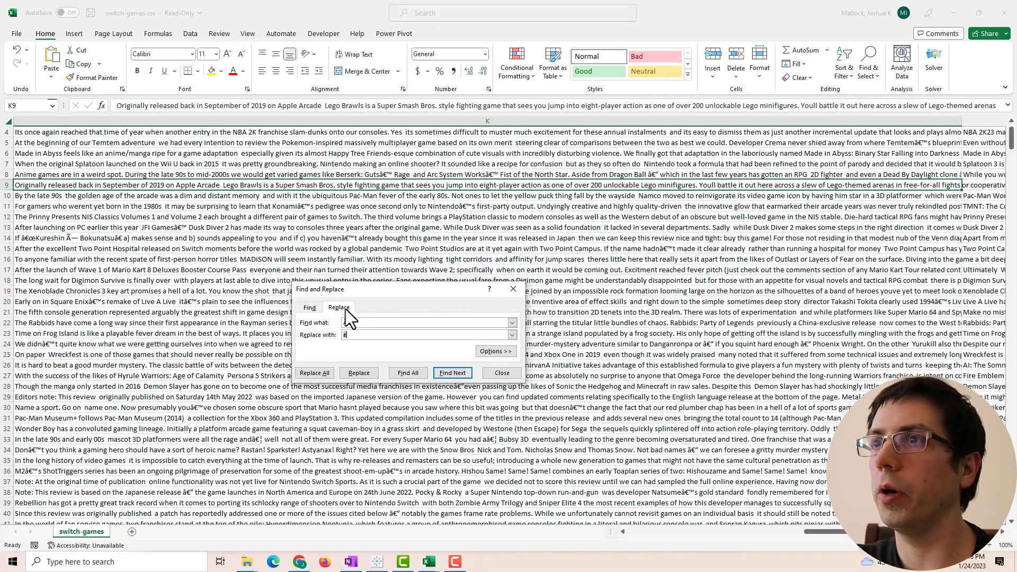
left_click_drag(364, 322, 306, 336)
key("BackSpace")
type("'")
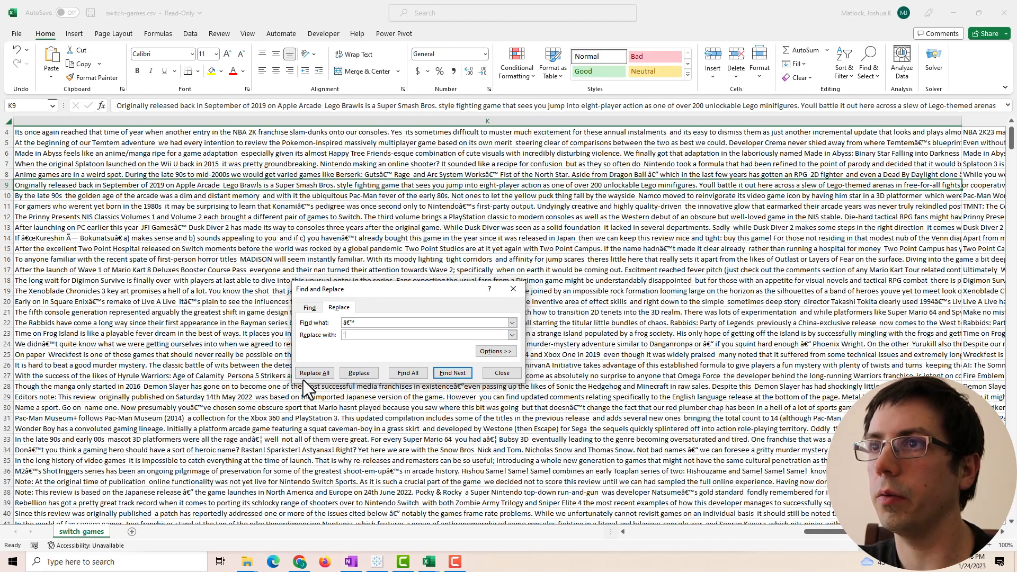
left_click(319, 374)
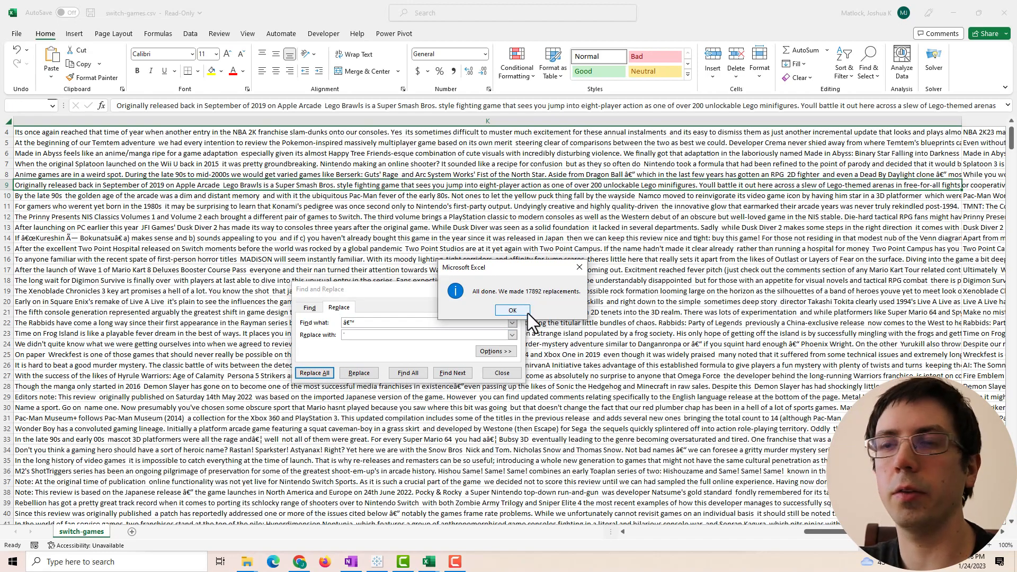
left_click(512, 310)
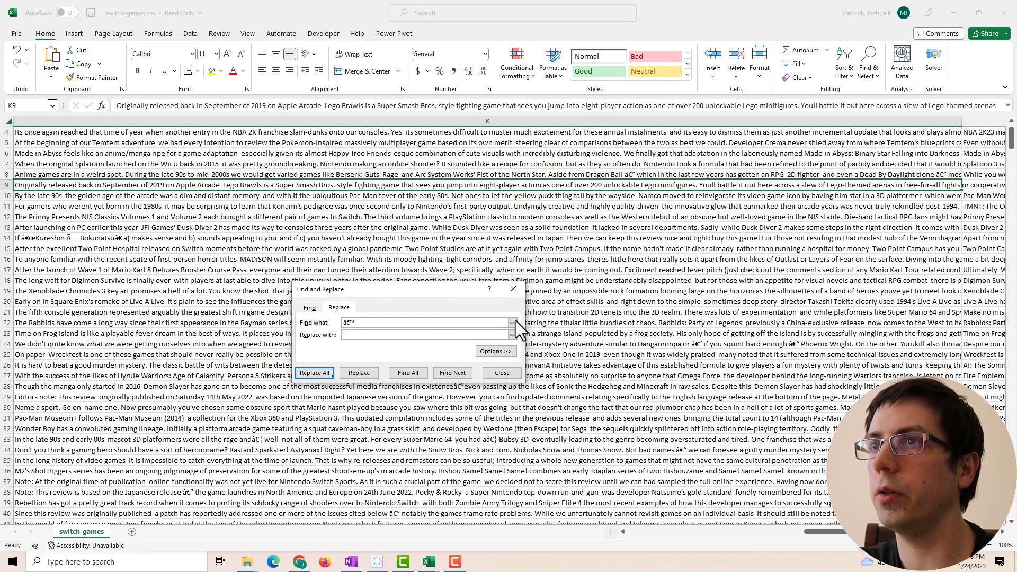
left_click(501, 375)
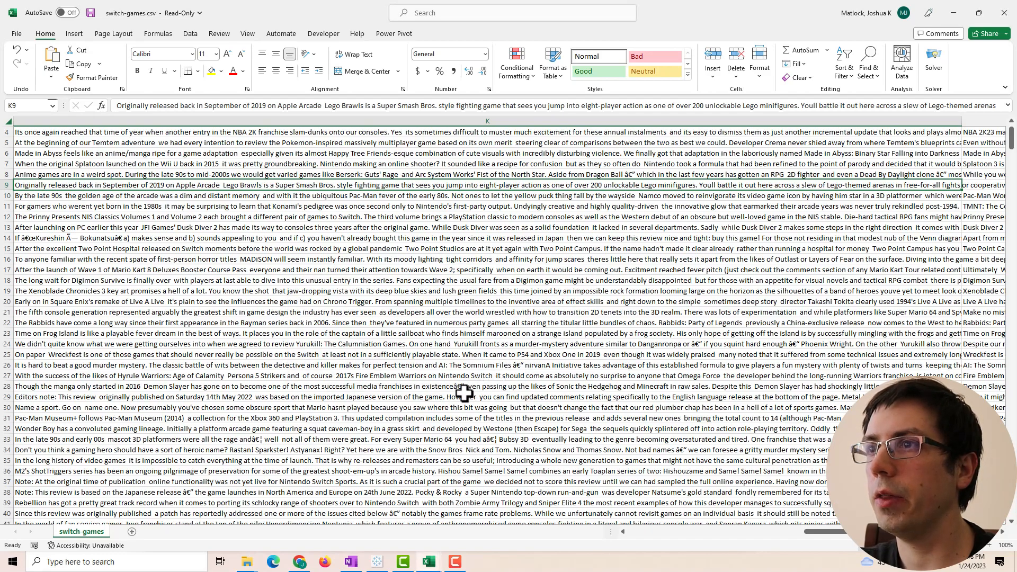
- Copy cell K28's Demon Slayer review and open a blank new Chrome tab
left_click(458, 386)
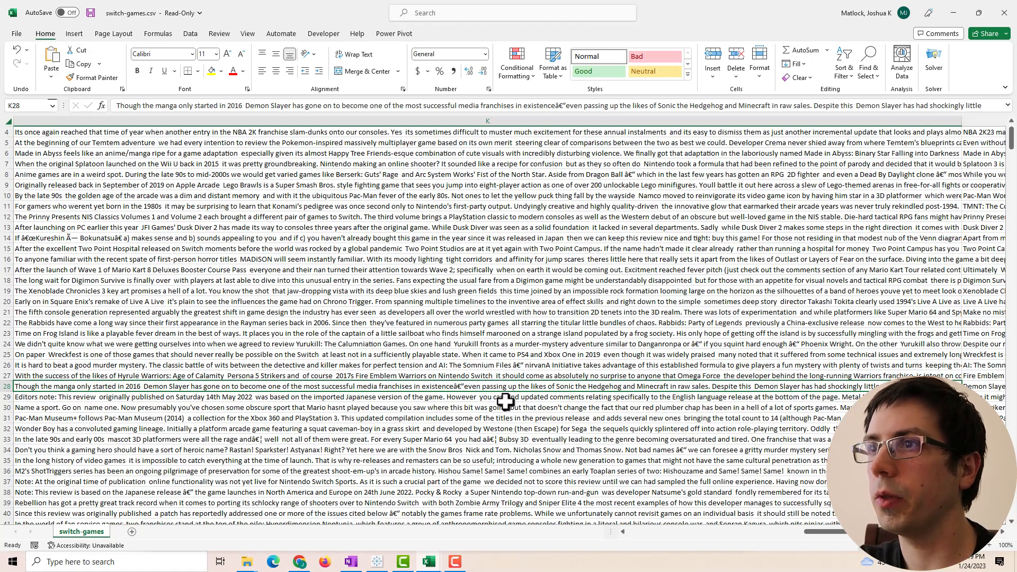
key("ctrl+c")
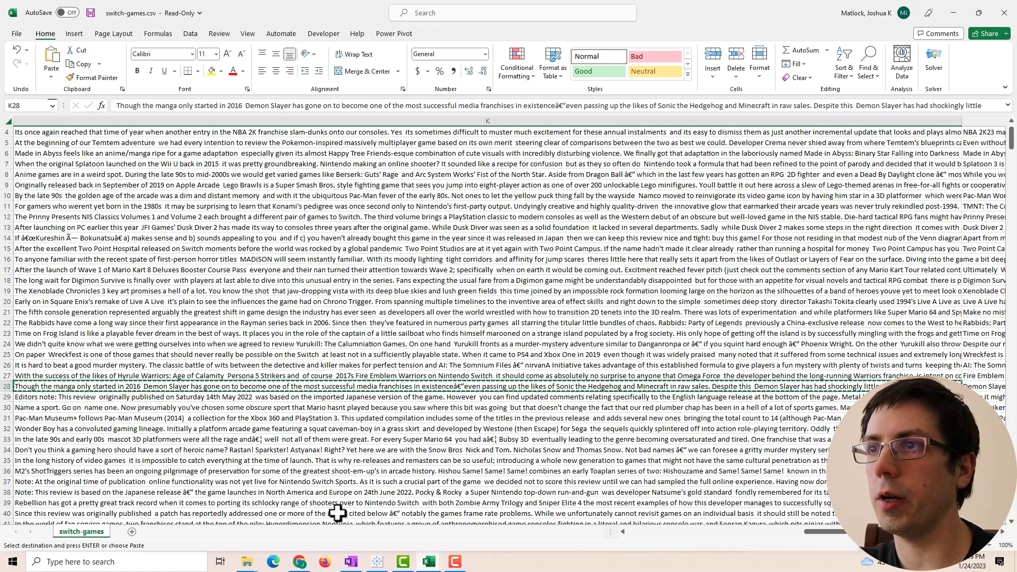
left_click(299, 562)
left_click(404, 14)
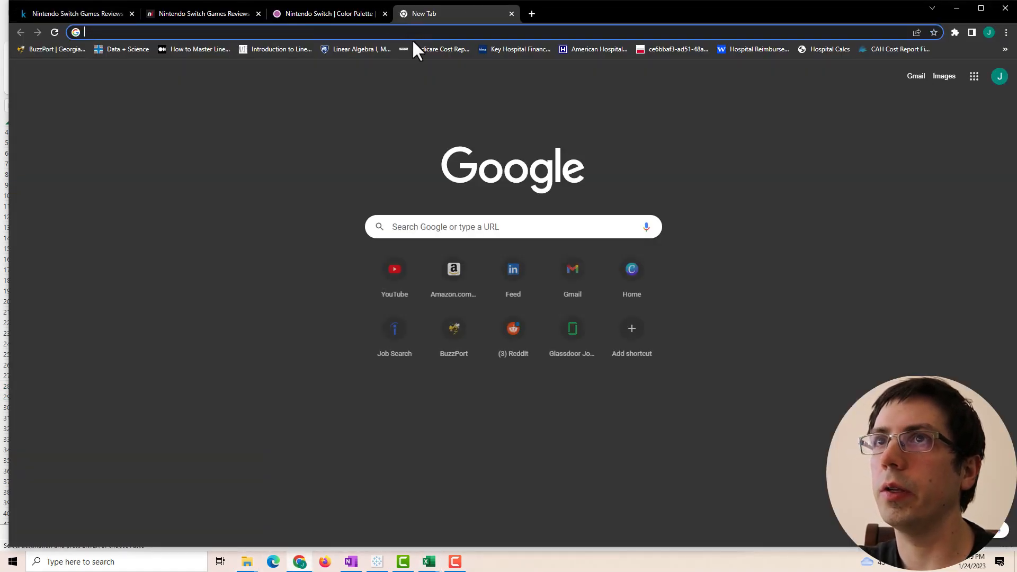
- Search Chrome for the pasted K28 review, close the Error 400 tab, and return to Excel
type("nintendo life")
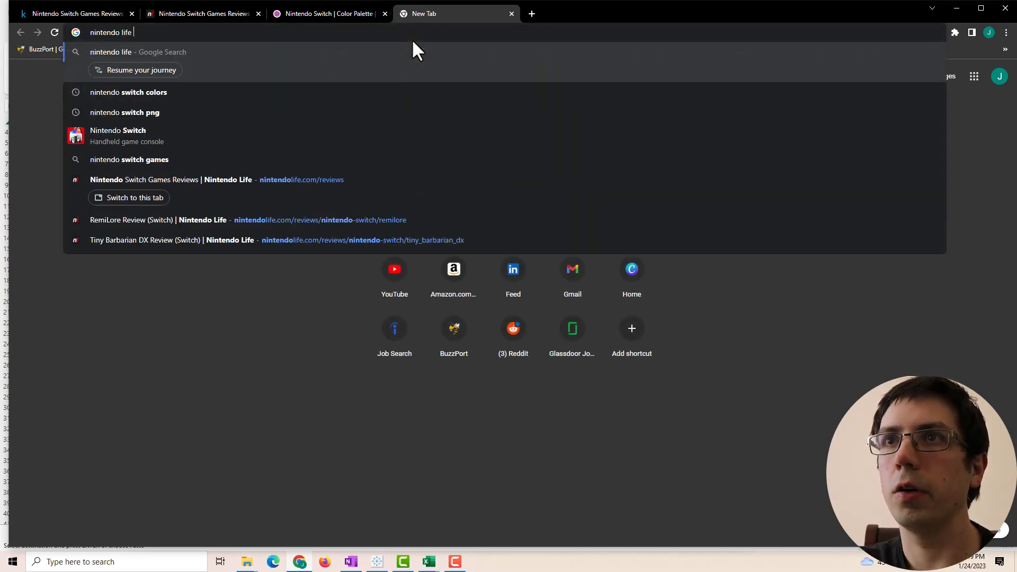
key("ctrl+v")
key("Return")
left_click(398, 33)
key("ctrl+v")
key("Return")
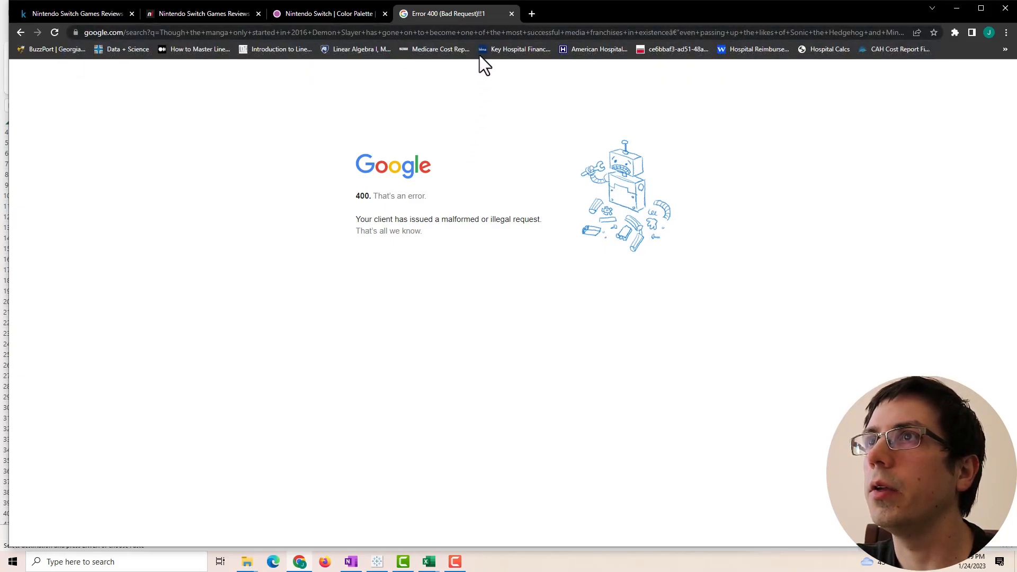
left_click(511, 13)
key("alt+Tab")
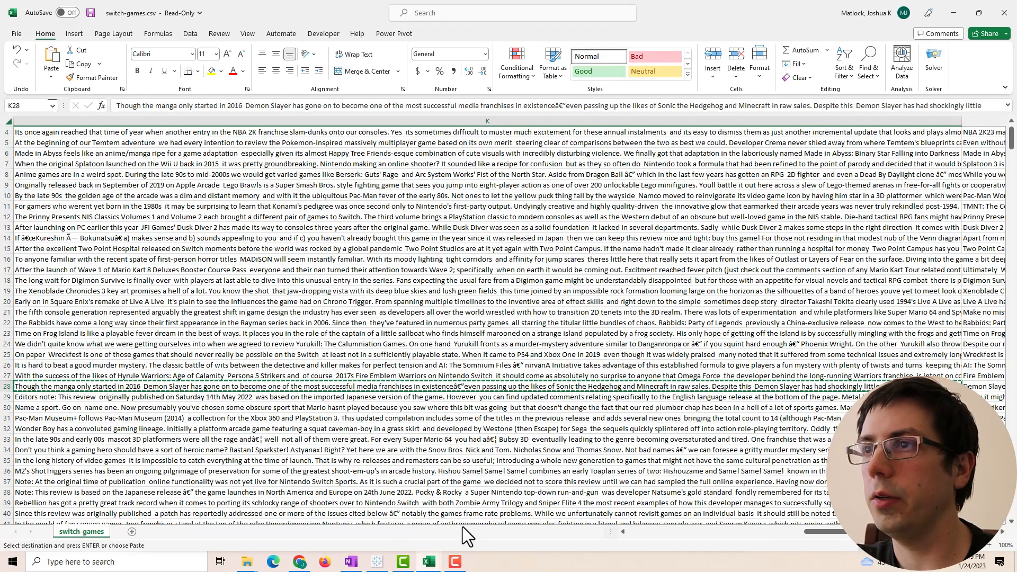
- Inspect the Demon Slayer entry in row 28 across columns D to K, then bring Chrome forward
left_click_drag(827, 529, 32, 398)
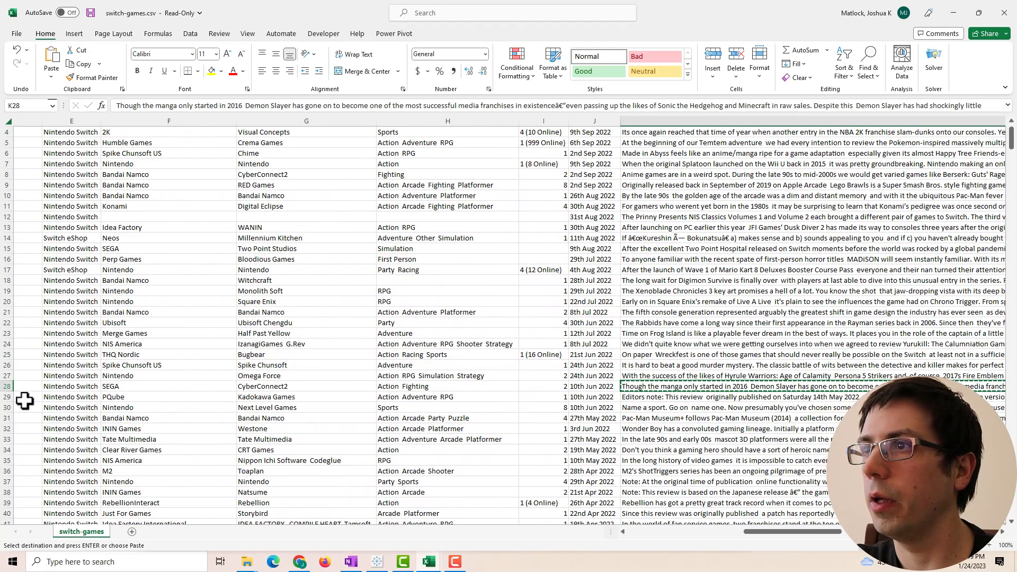
left_click(11, 396)
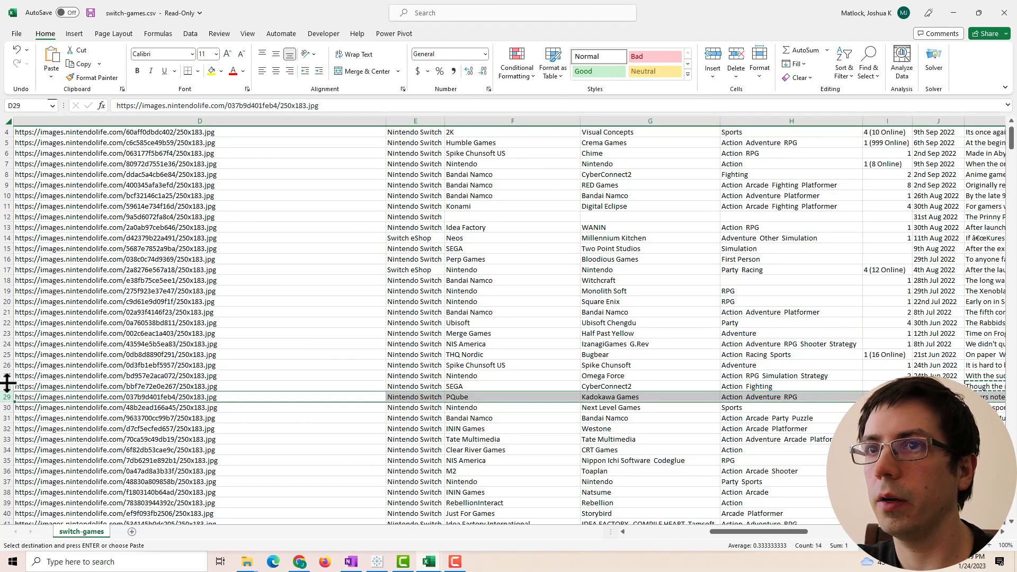
left_click(7, 386)
left_click_drag(716, 532, 768, 530)
left_click(299, 561)
- Search 'Demon slayer switch nintendo life' and read the Nintendo Life Hinokami Chronicles review
left_click(402, 18)
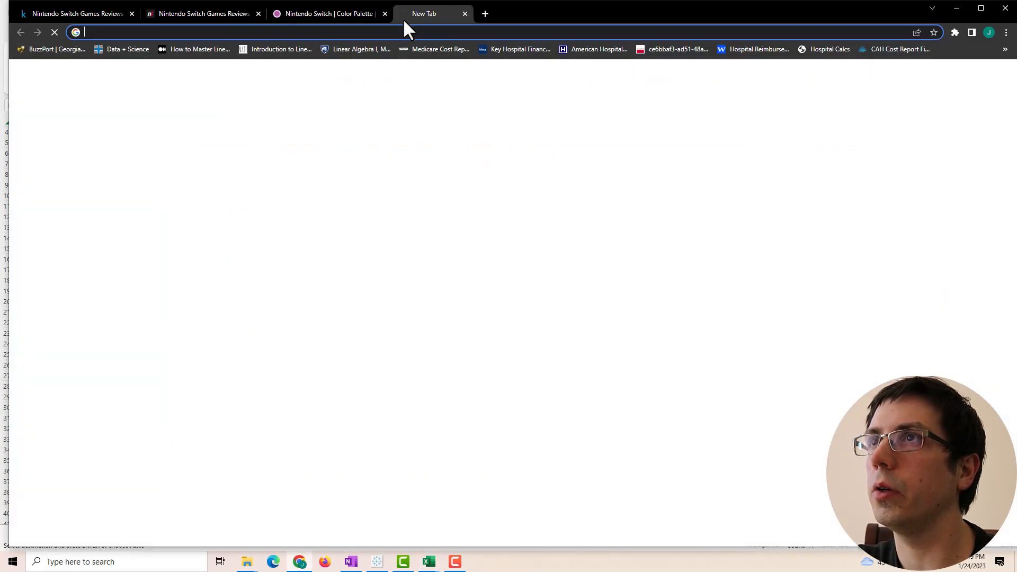
type("demson slayer s")
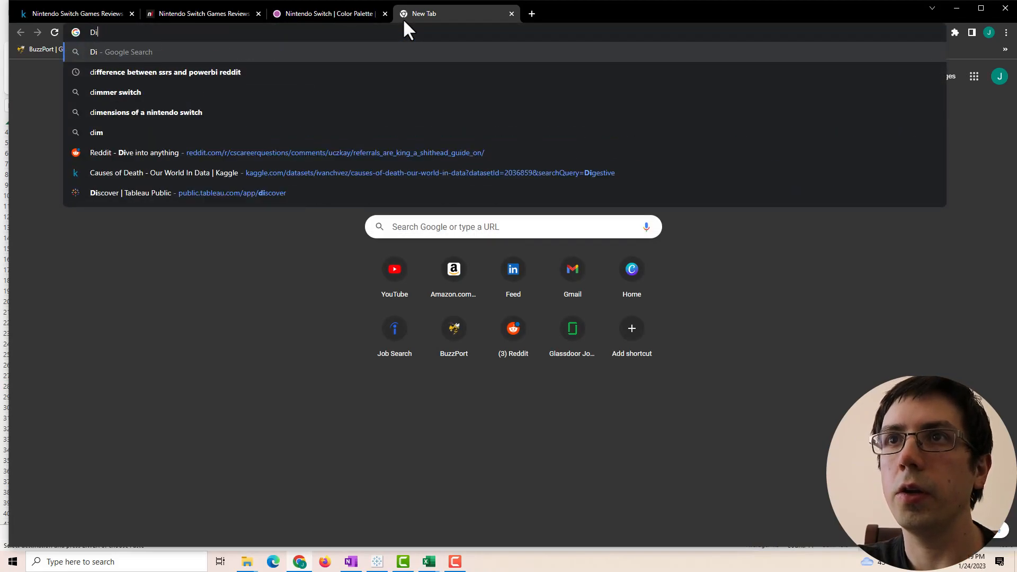
type("witch niten")
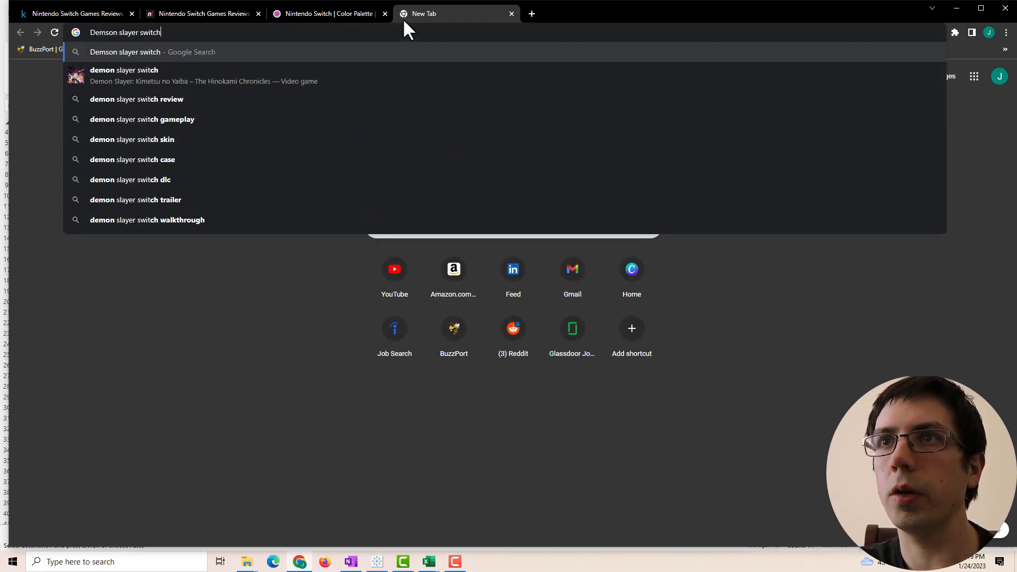
key("BackSpace")
key("BackSpace")
key("BackSpace")
type("ntendo life")
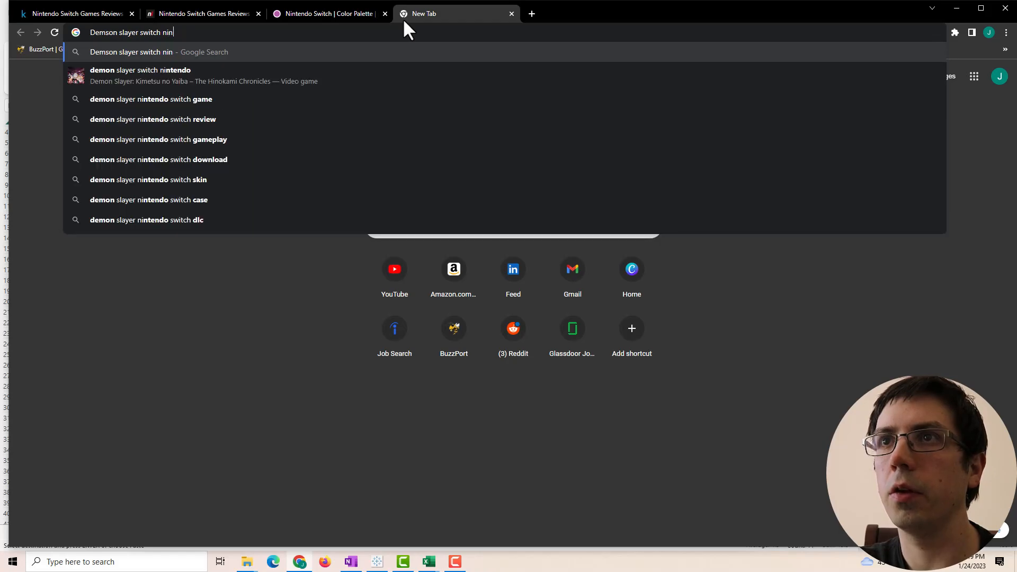
key("Return")
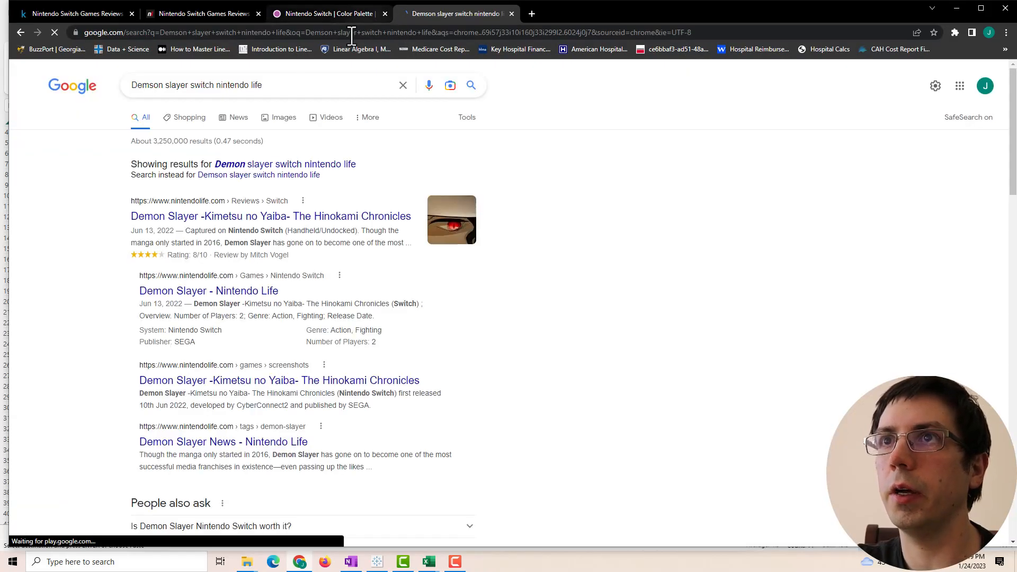
left_click(155, 227)
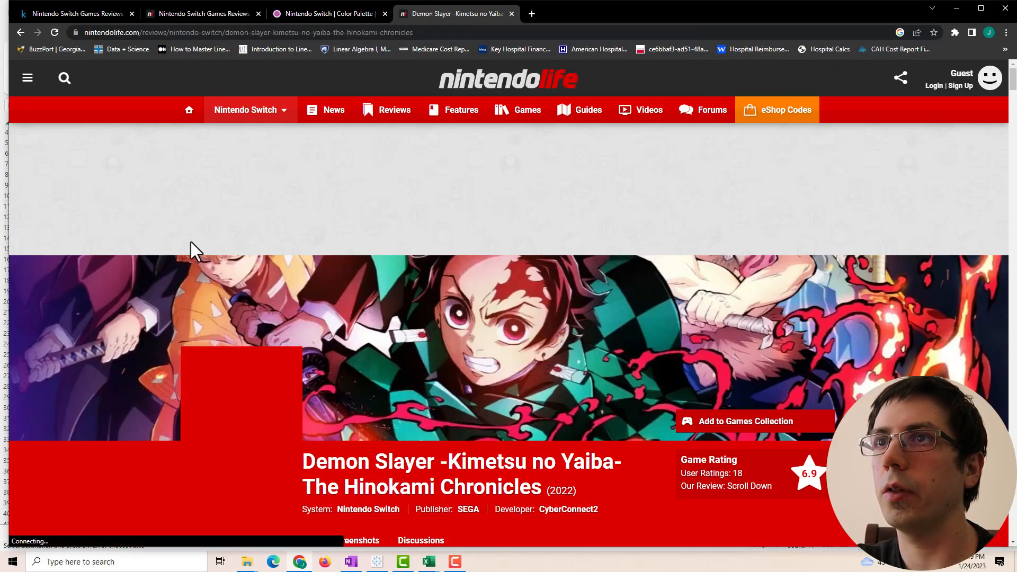
scroll(288, 312, "down", 15)
scroll(205, 293, "up", 3)
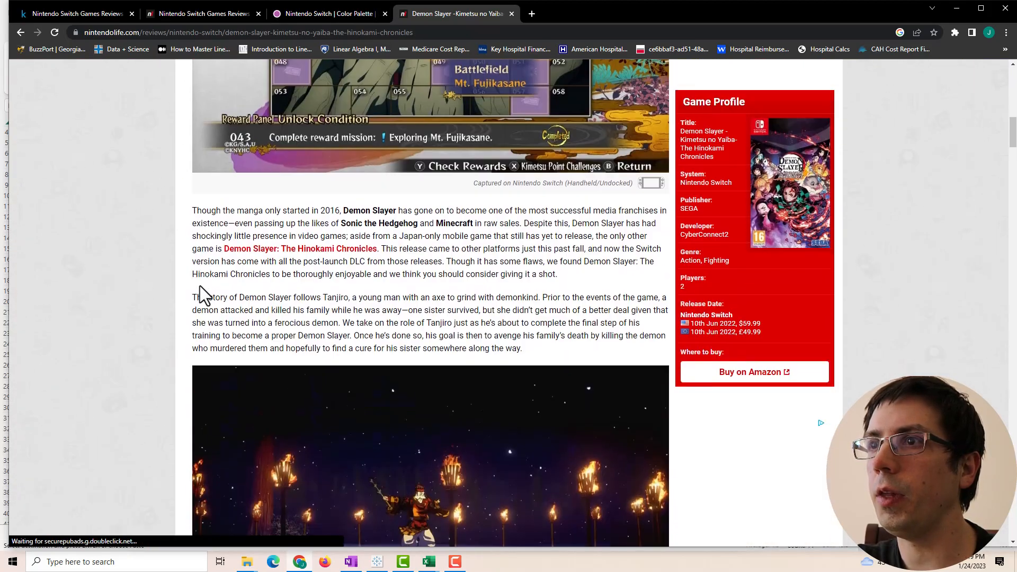
scroll(208, 287, "down", 2)
scroll(208, 287, "down", 7)
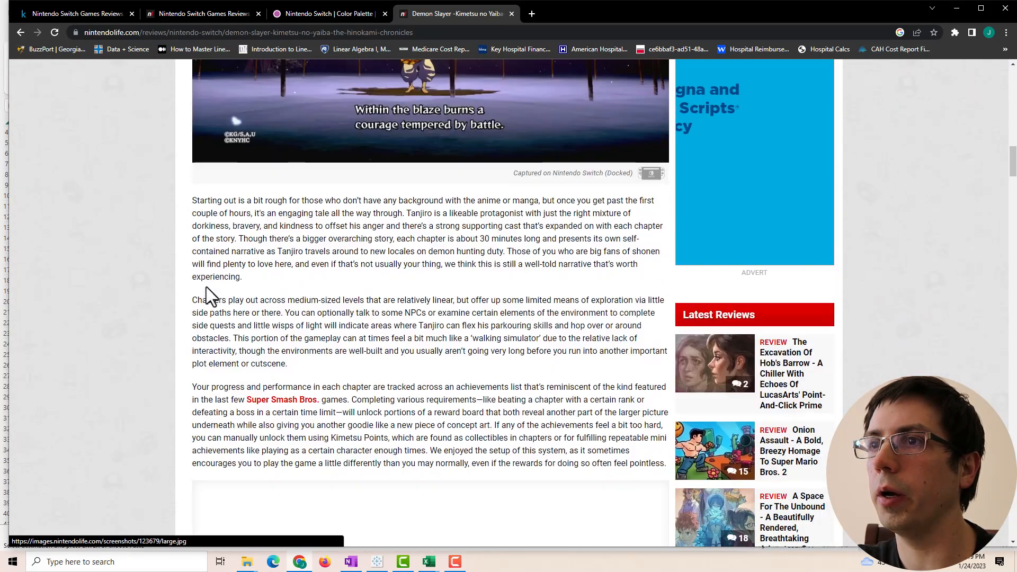
key("alt+Tab")
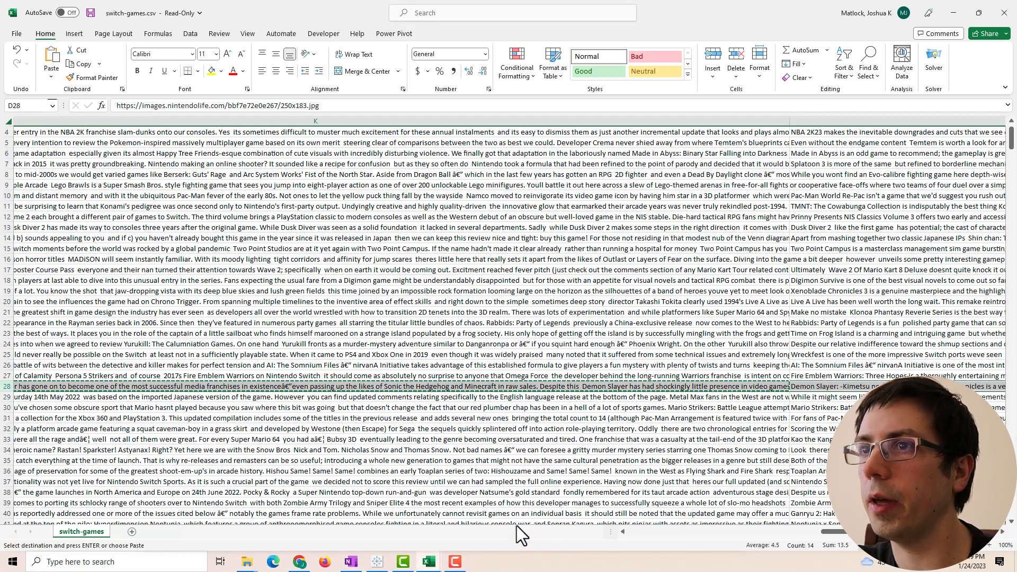
- Pinpoint the garbled 'â€”' characters after 'existence' in cell K28's review
scroll(821, 529, "left", 10)
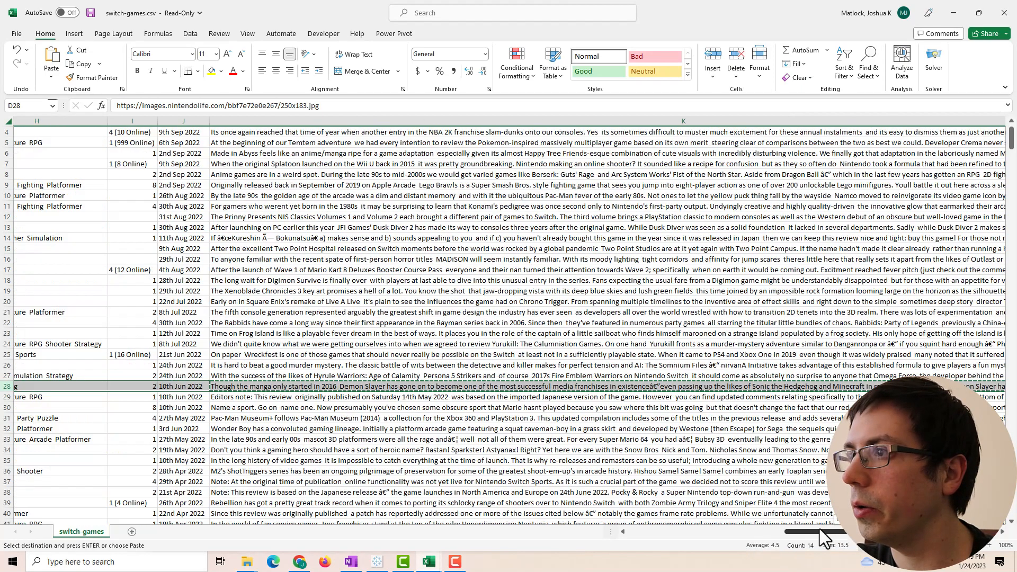
scroll(824, 528, "right", 5)
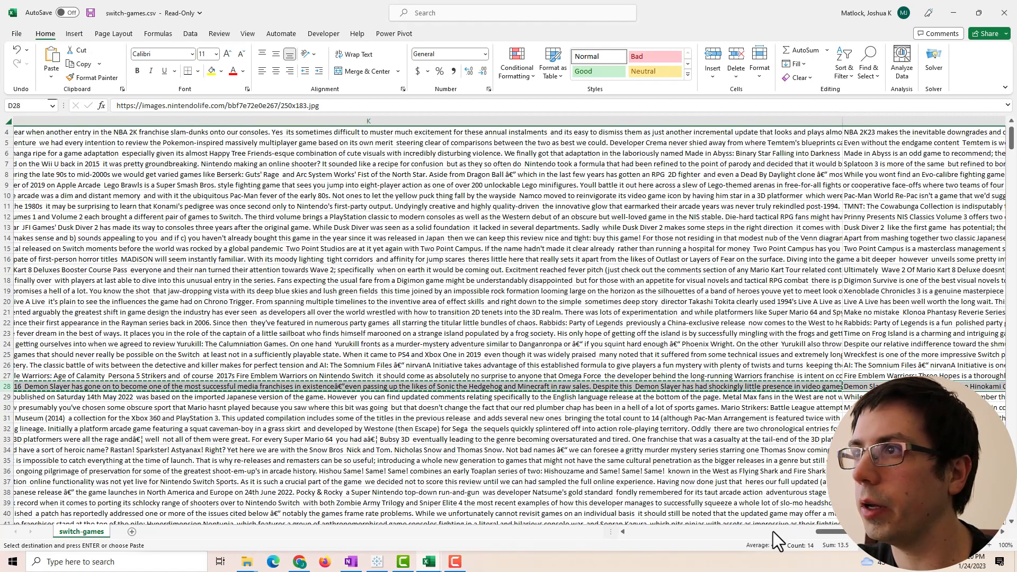
left_click_drag(848, 532, 870, 532)
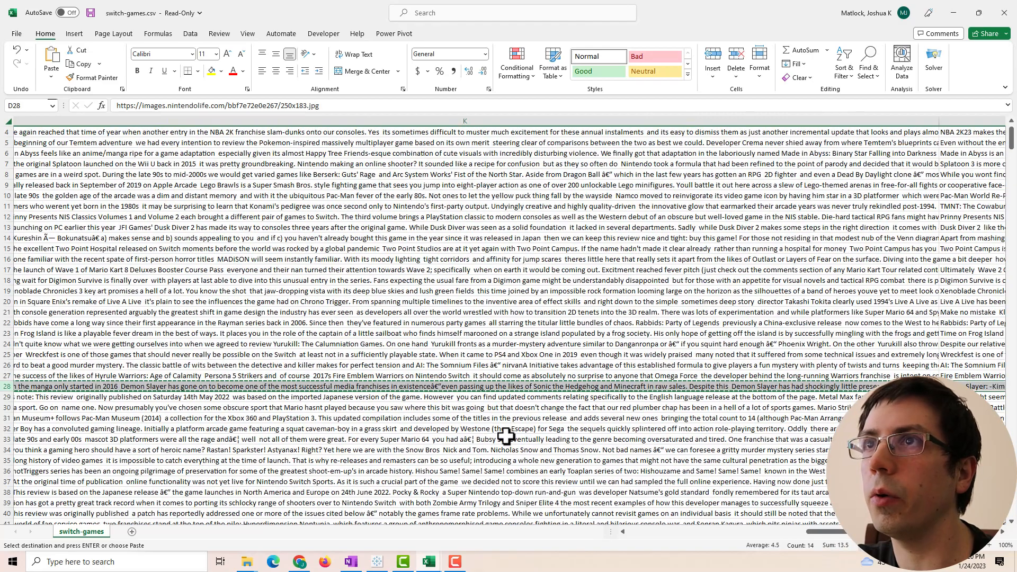
left_click(485, 388)
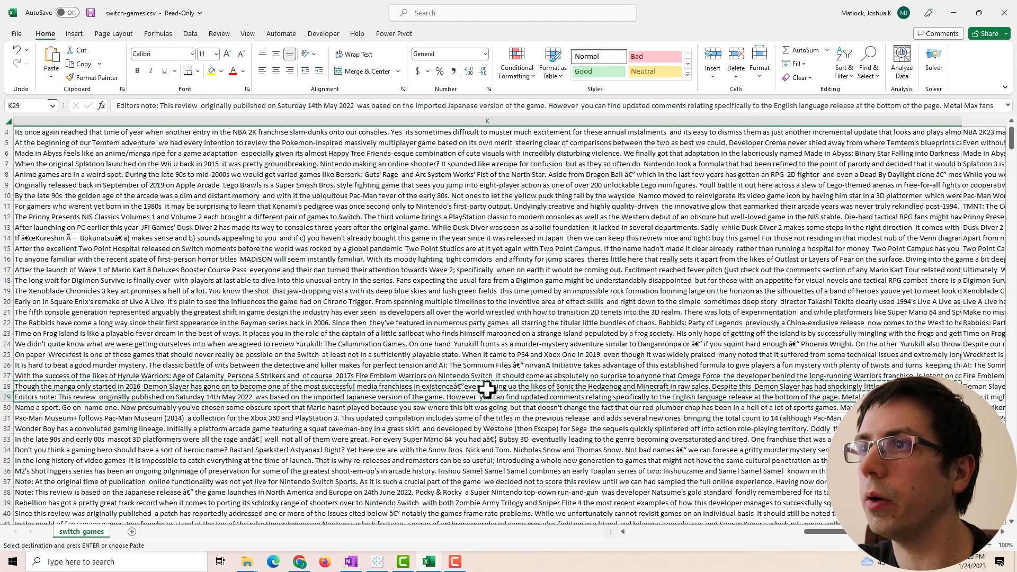
left_click(552, 105)
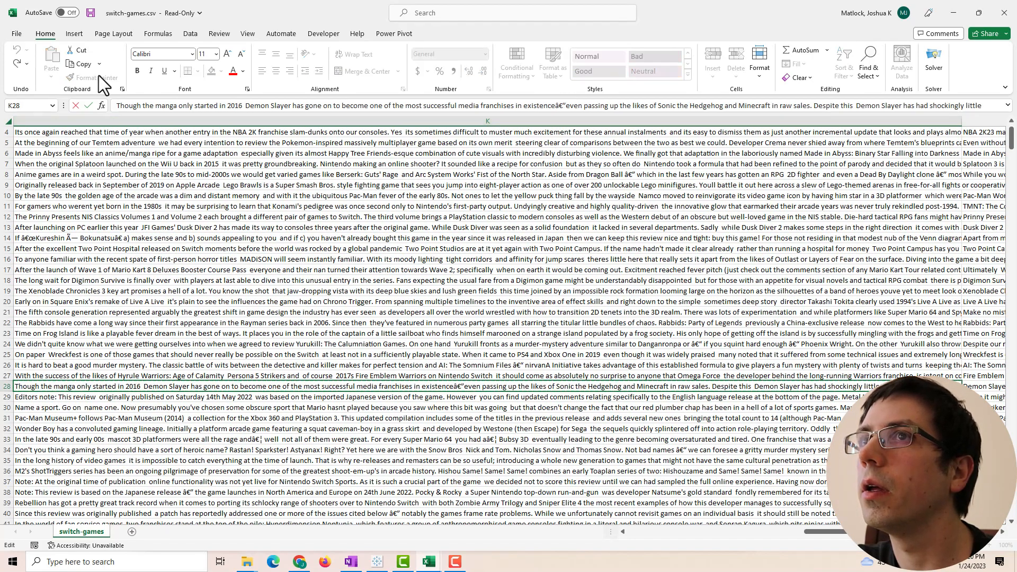
left_click_drag(560, 106, 558, 106)
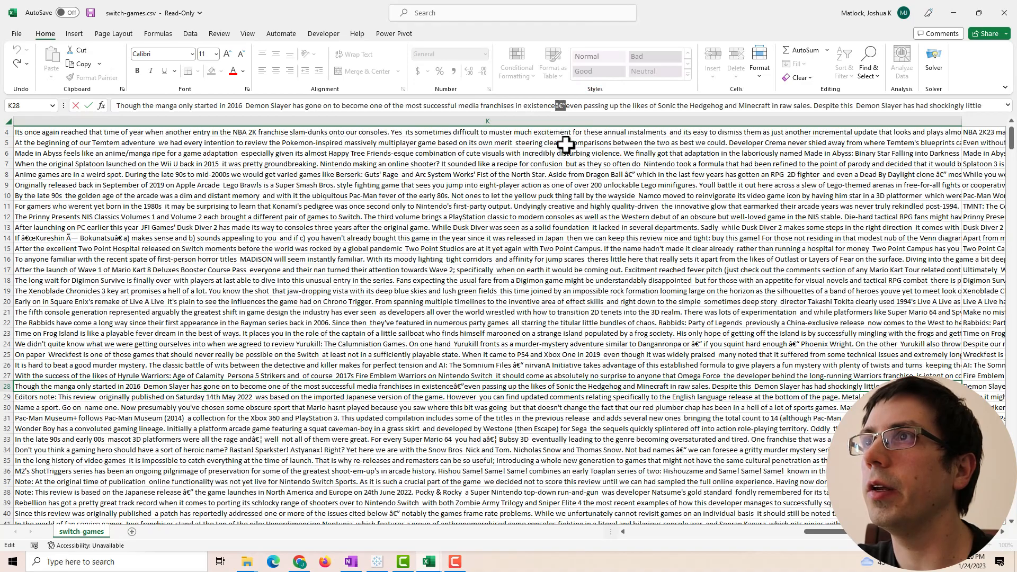
- Search the Chrome review page for 'media franchises in existence'
key("alt+Tab")
key("ctrl+f")
type("medi")
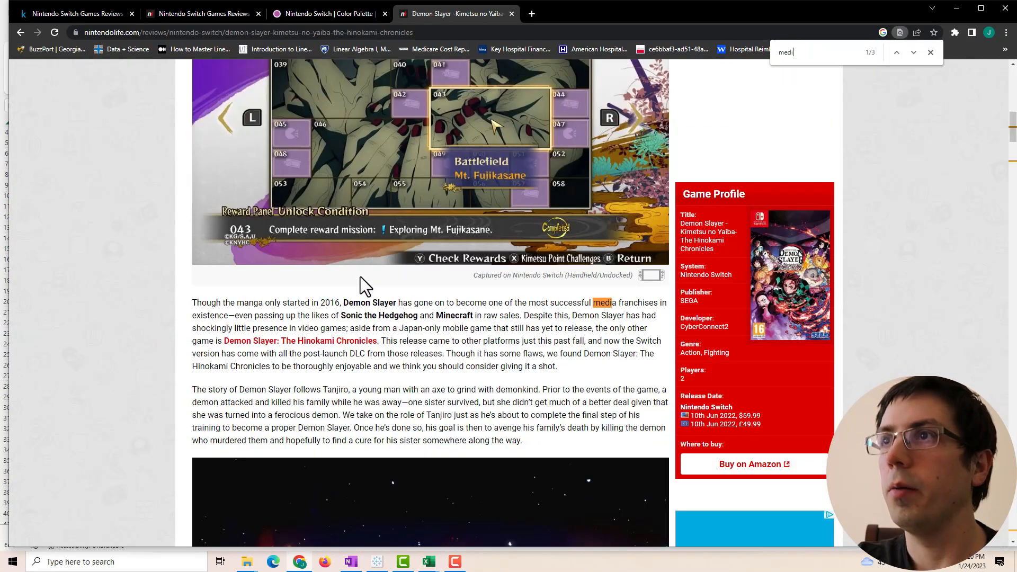
type("a franchises in existence")
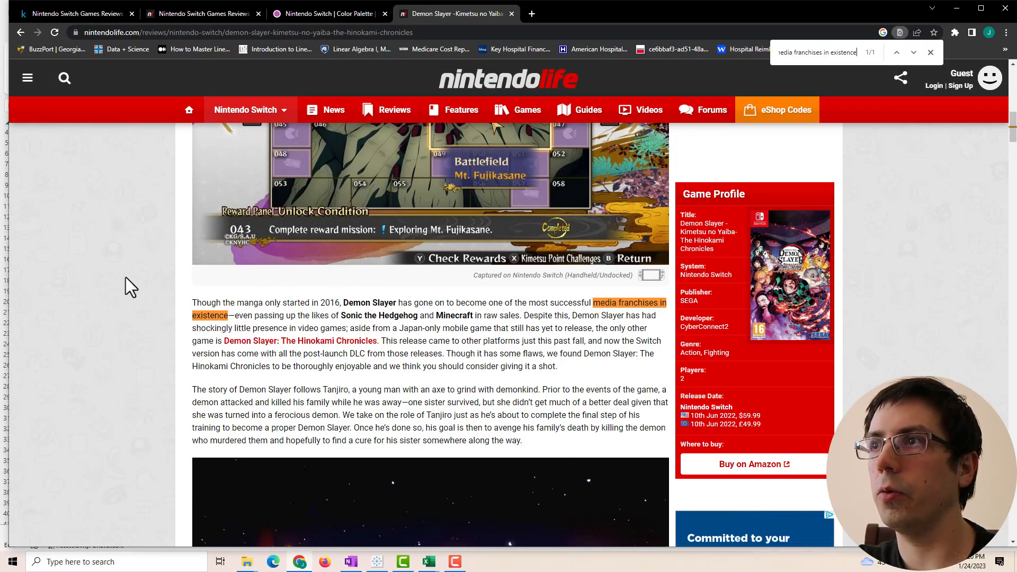
- Return to the Excel sheet after spotting the em dash in the review
key("alt+Tab")
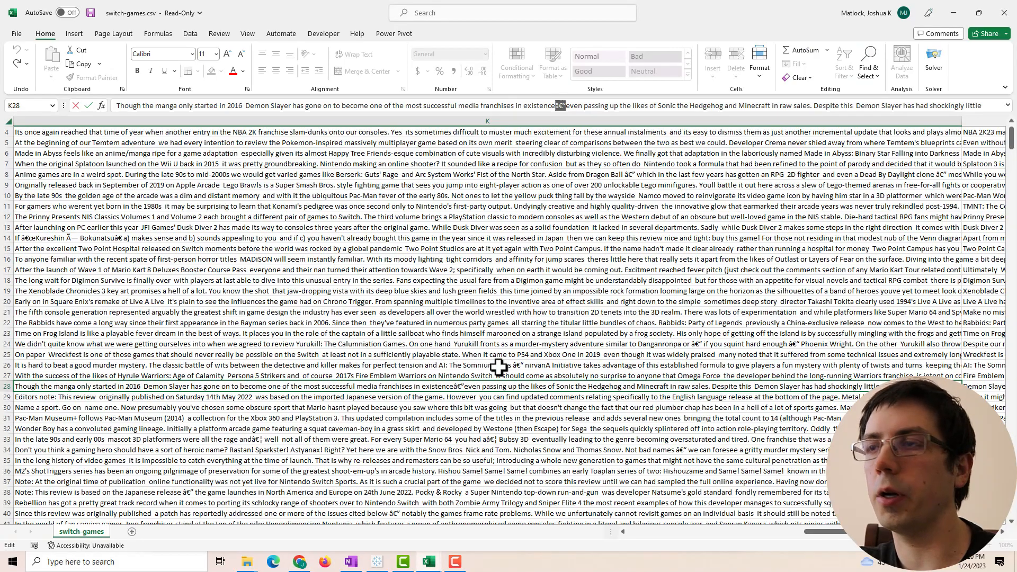
- Copy the garbled 'â€”' characters after 'existence' from cell K28
double_click(457, 386)
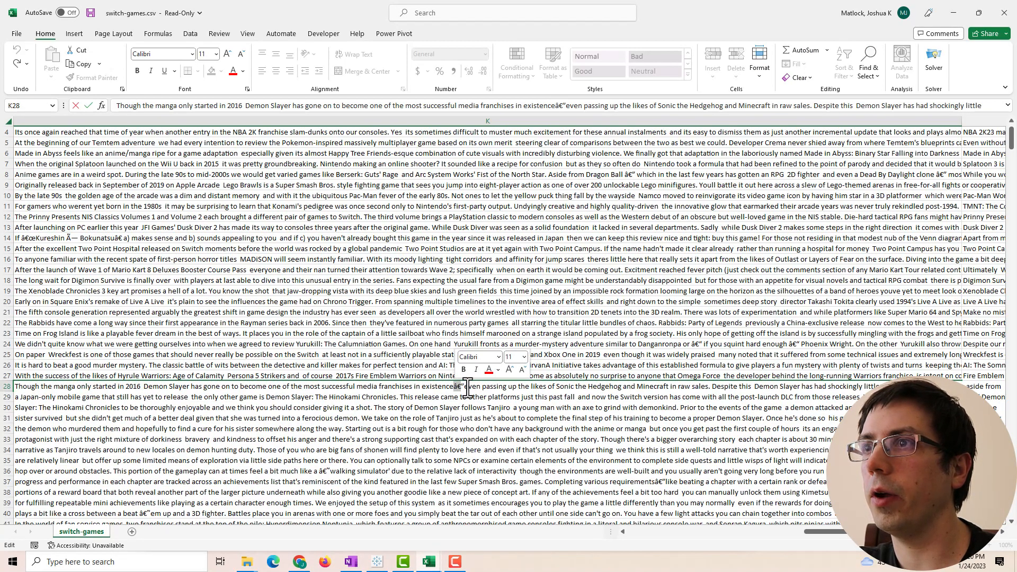
left_click_drag(465, 388, 457, 388)
key("ctrl+c")
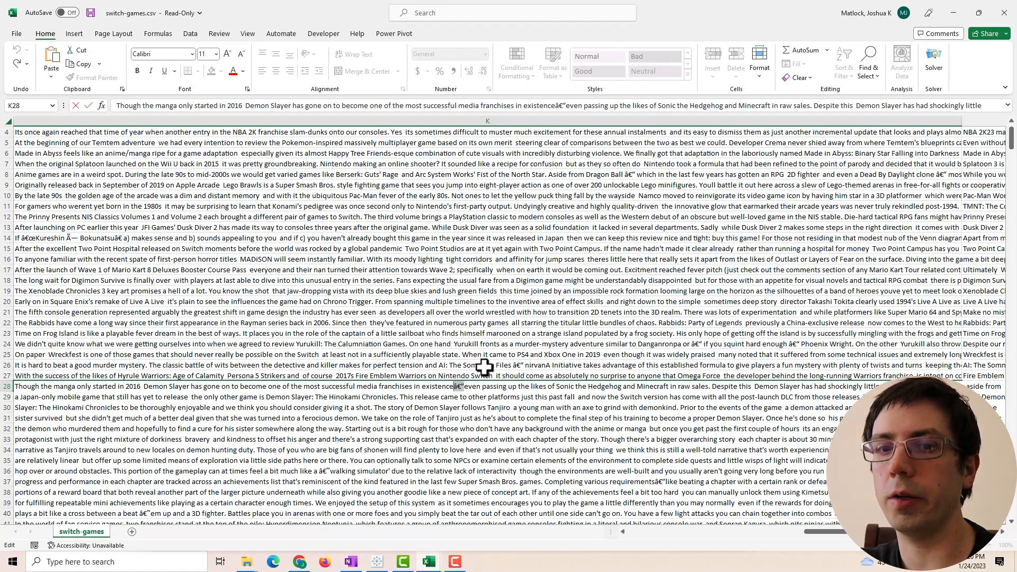
key("Escape")
- Replace every garbled 'â€”' with a hyphen across the sheet, 1097 replacements
key("ctrl+f")
left_click(334, 319)
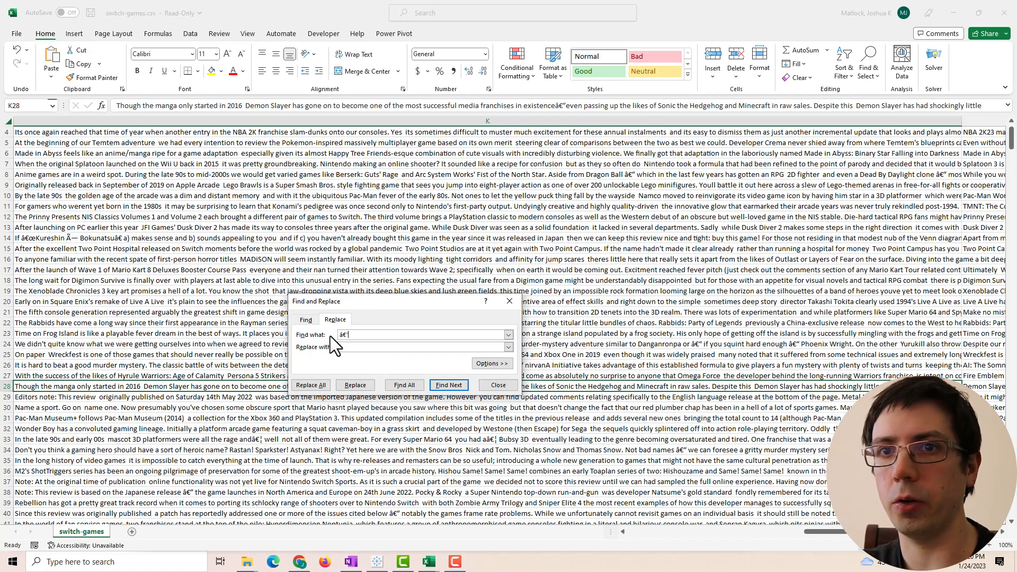
left_click(352, 349)
type("'")
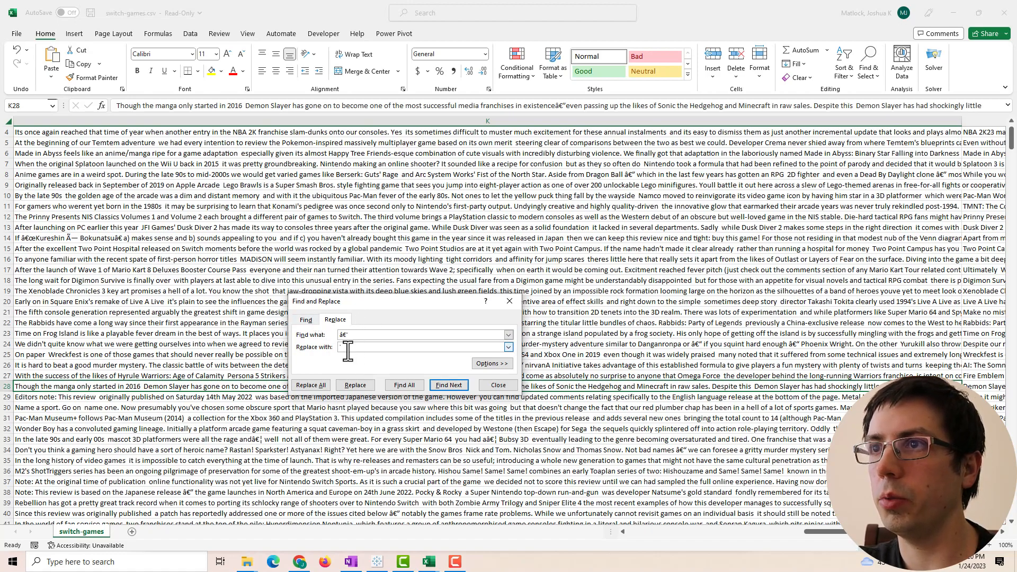
left_click(318, 383)
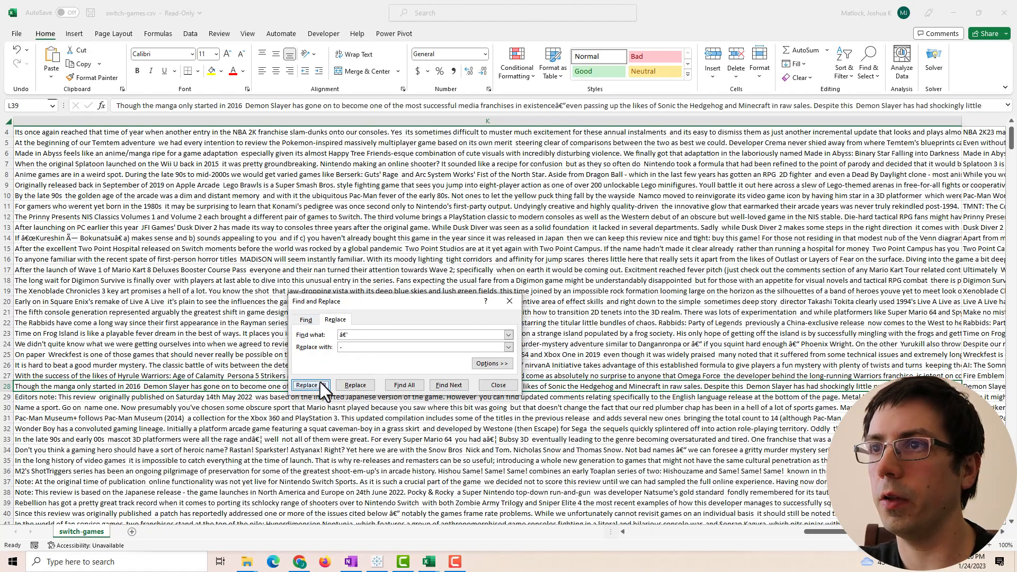
left_click(512, 310)
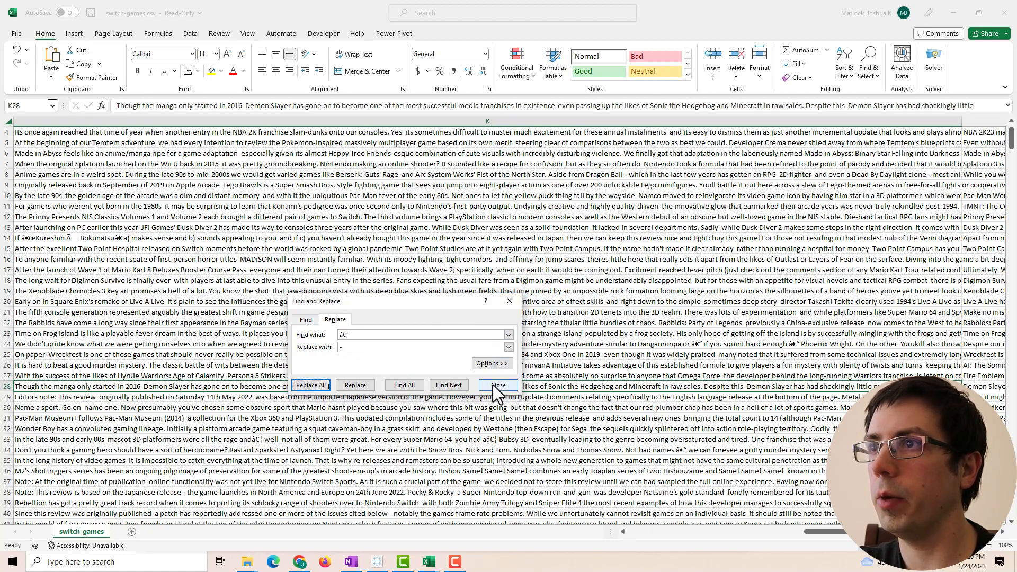
left_click(495, 384)
left_click(516, 288)
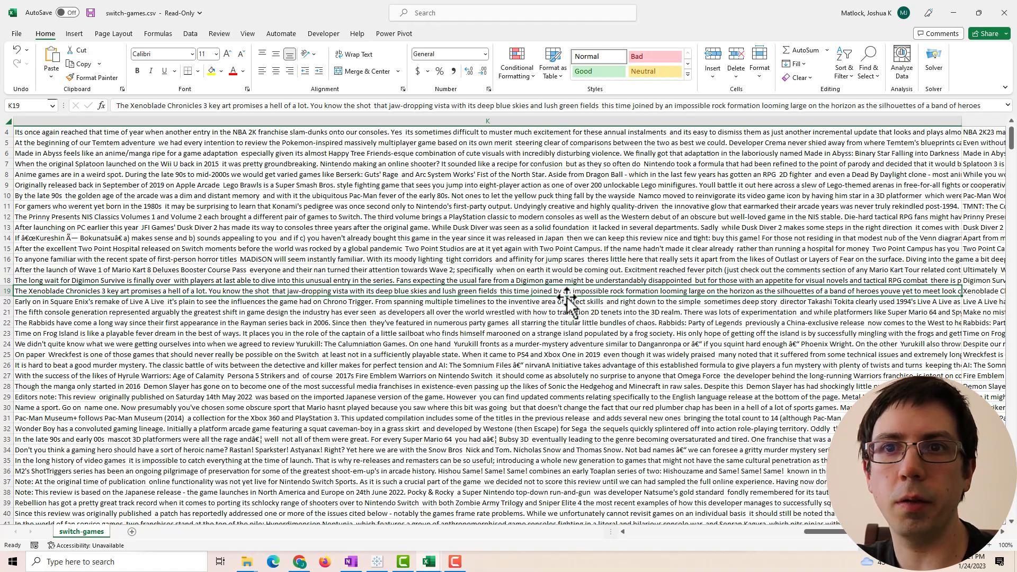
mouse_move(824, 531)
left_mouse_down()
mouse_move(798, 535)
mouse_move(818, 533)
left_mouse_up()
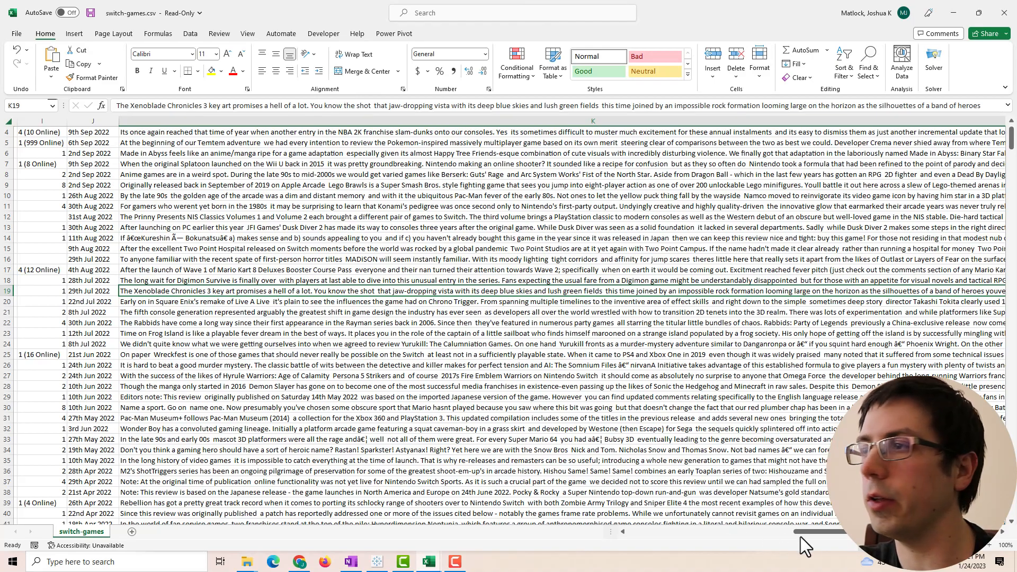
left_click_drag(818, 532, 779, 539)
scroll(503, 454, "up", 1)
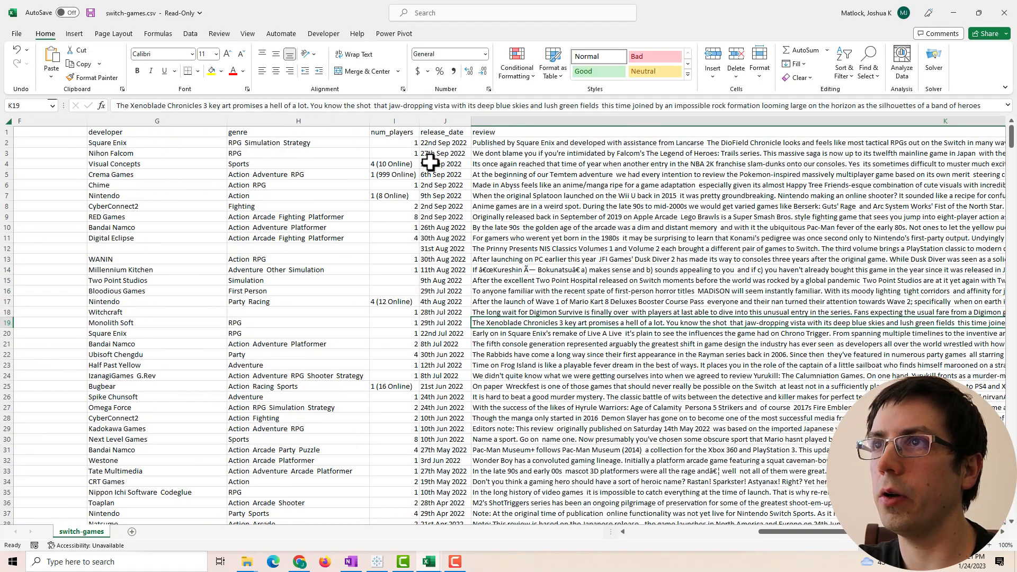
left_click(432, 132)
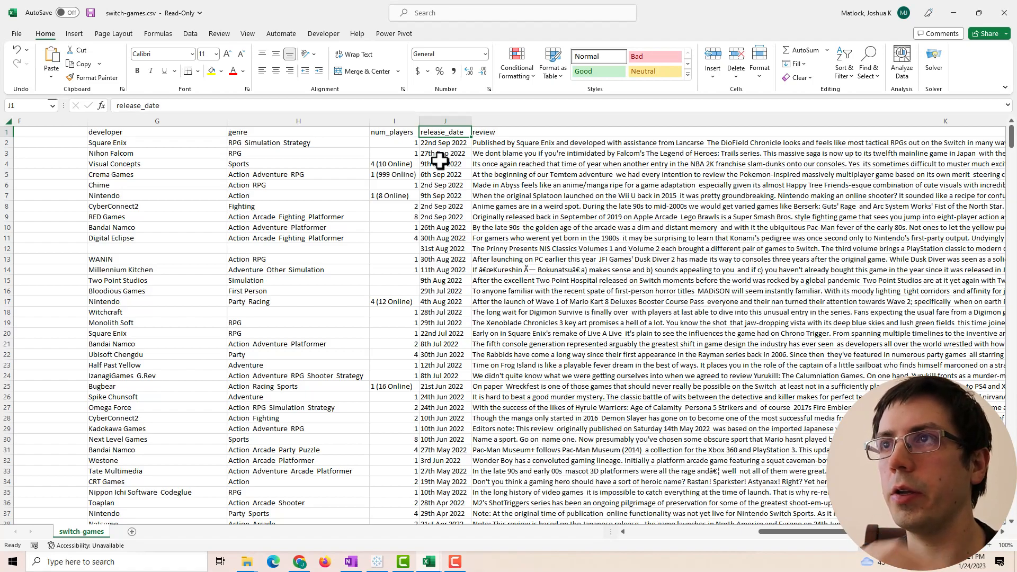
left_click(453, 140)
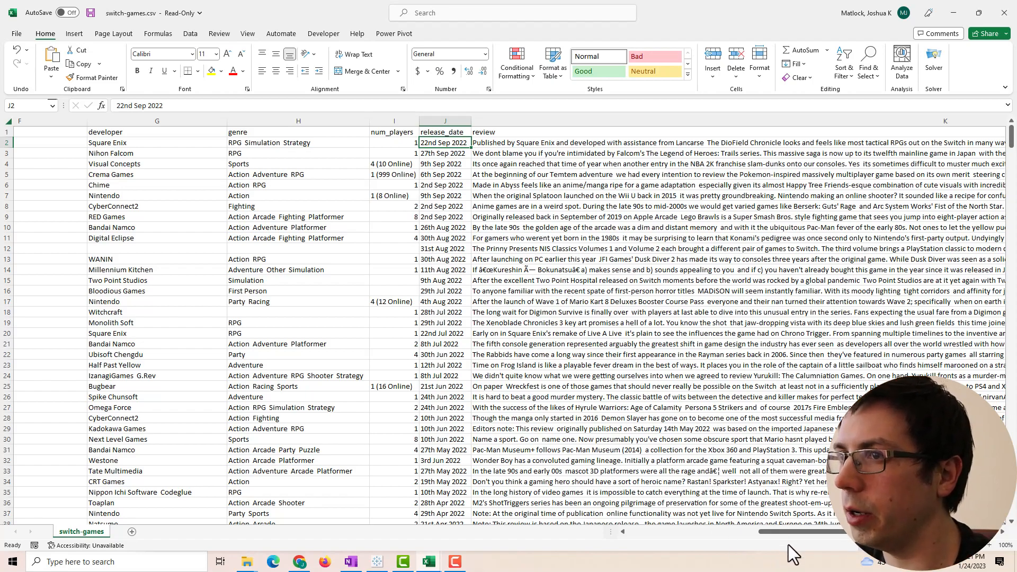
left_click_drag(788, 534, 1007, 532)
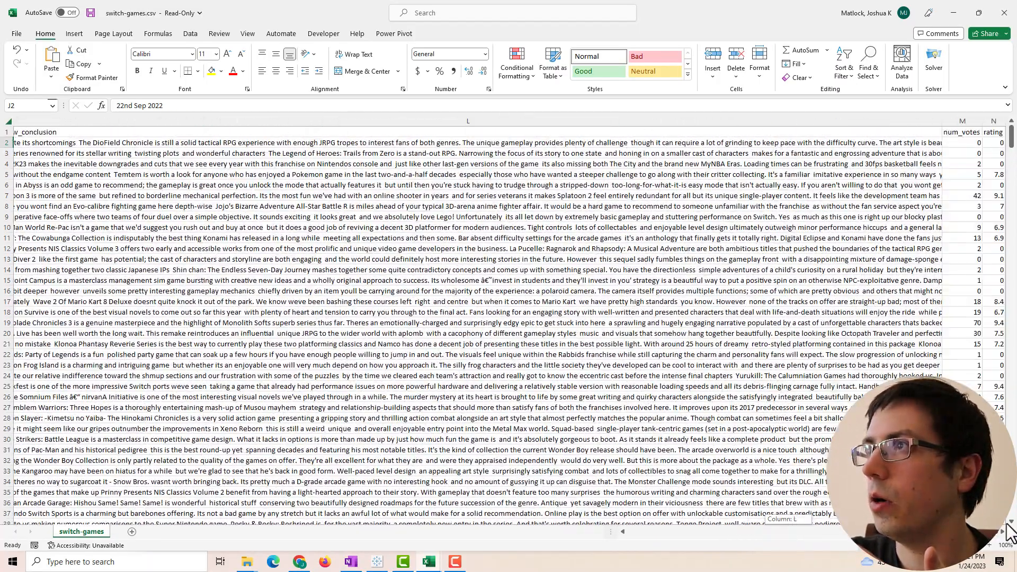
left_click(960, 132)
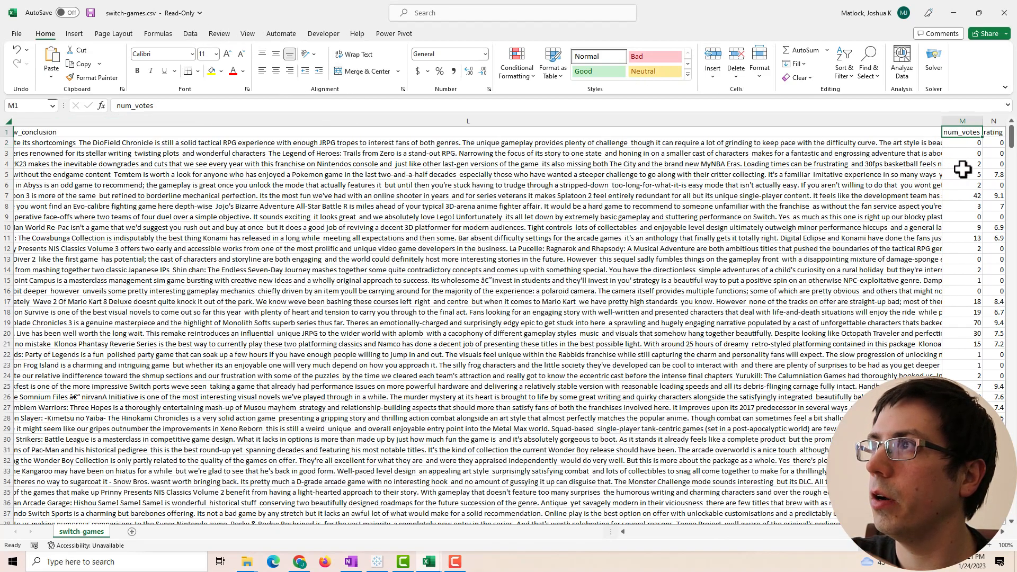
left_click(190, 33)
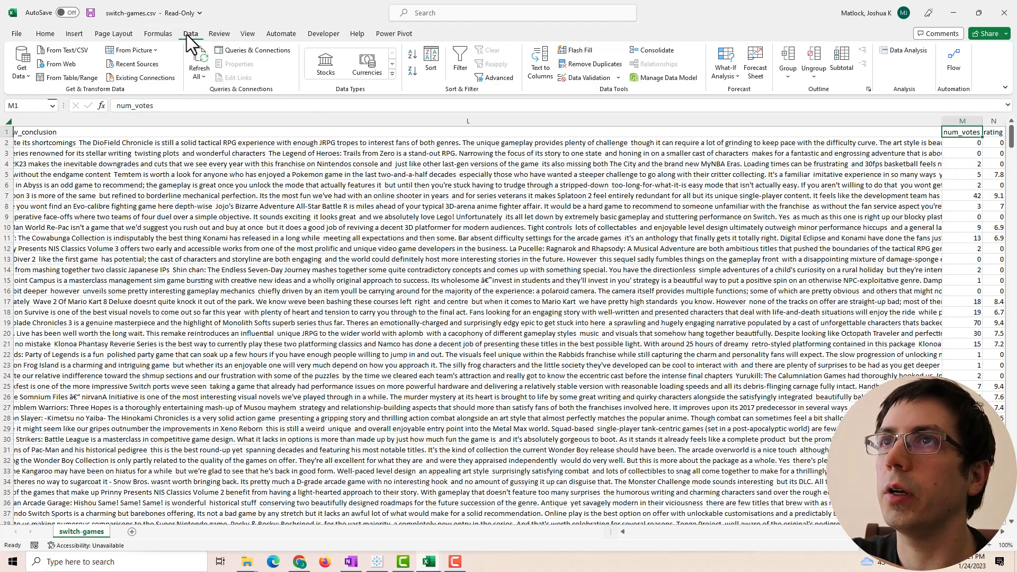
left_click(460, 60)
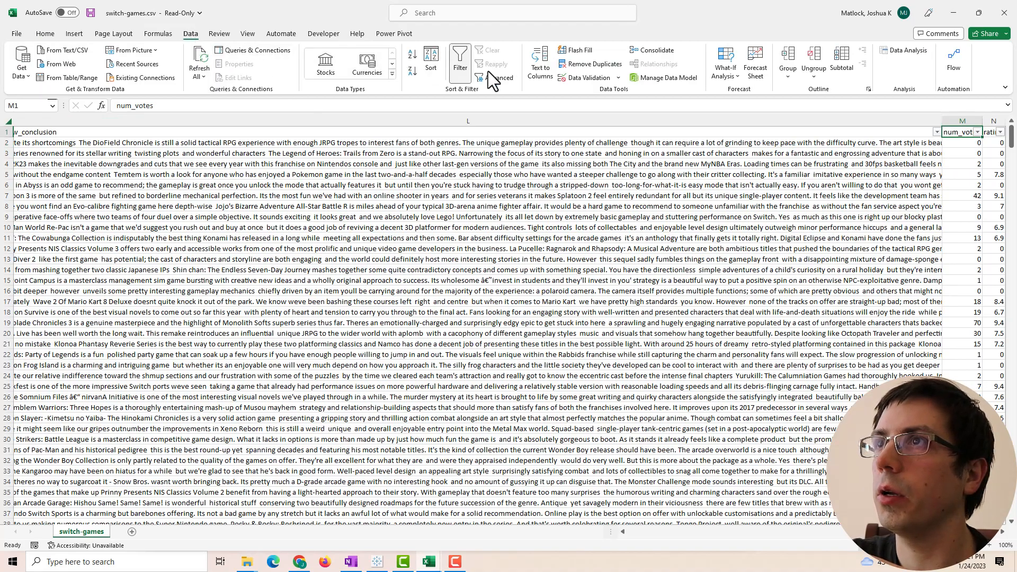
left_click(977, 133)
left_click(888, 154)
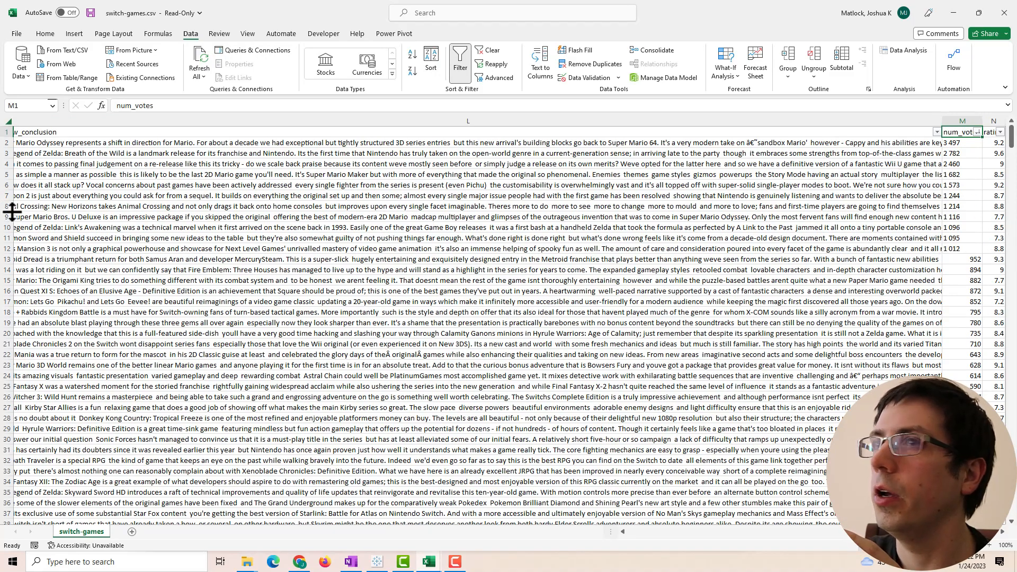
left_click_drag(6, 239, 8, 143)
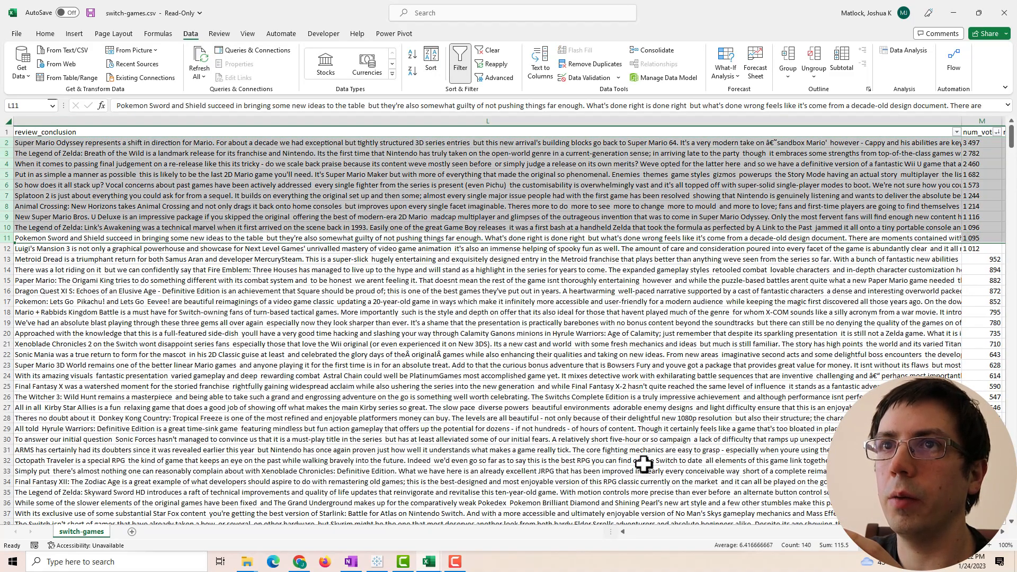
scroll(564, 514, "left", 10)
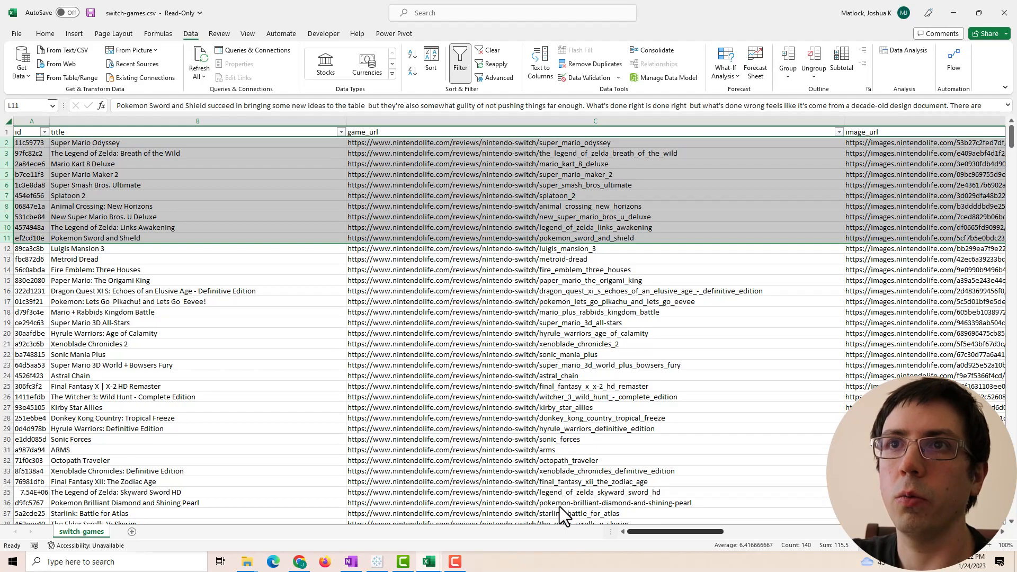
scroll(577, 514, "right", 10)
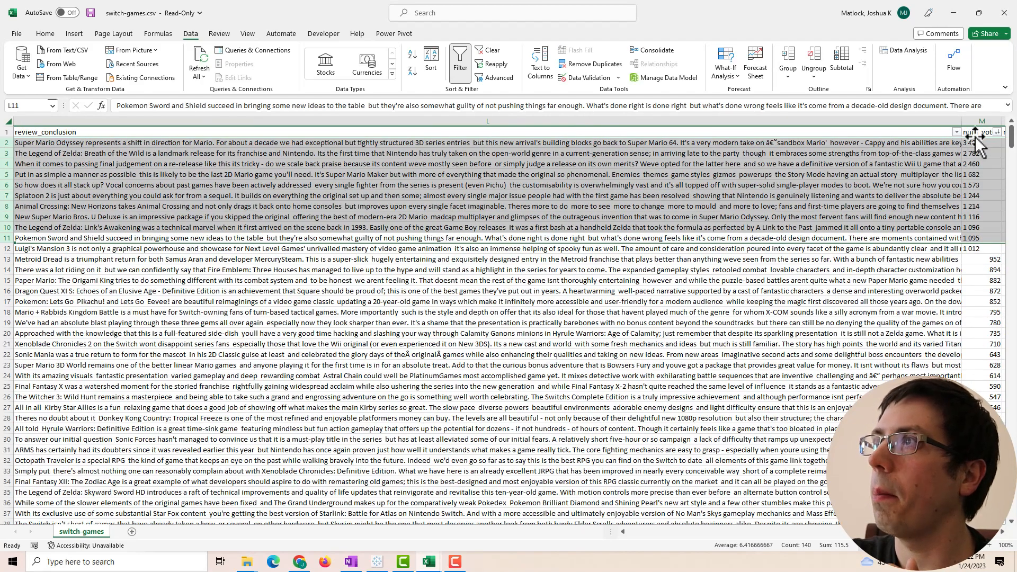
left_click(985, 249)
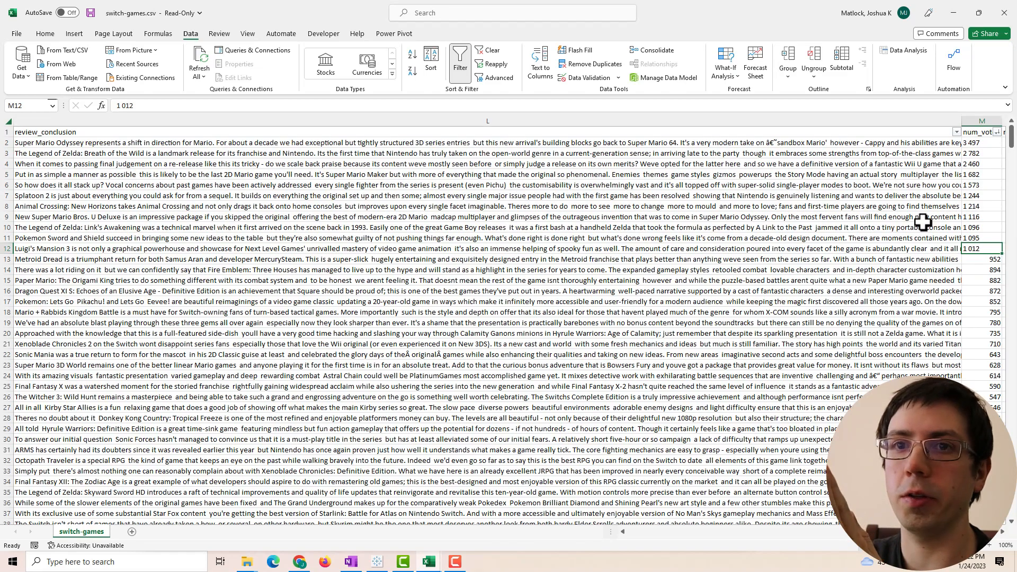
double_click(985, 144)
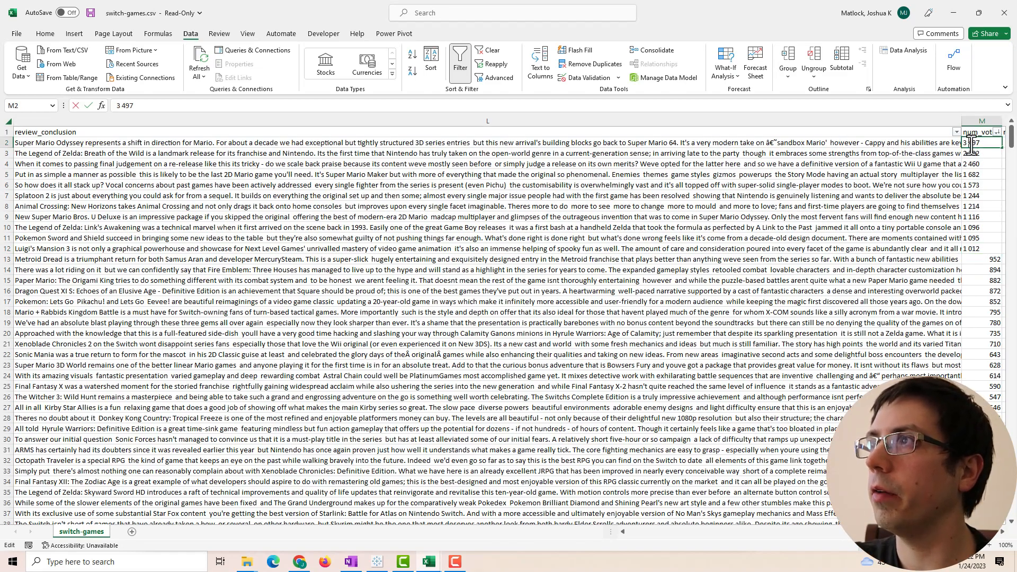
key("Return")
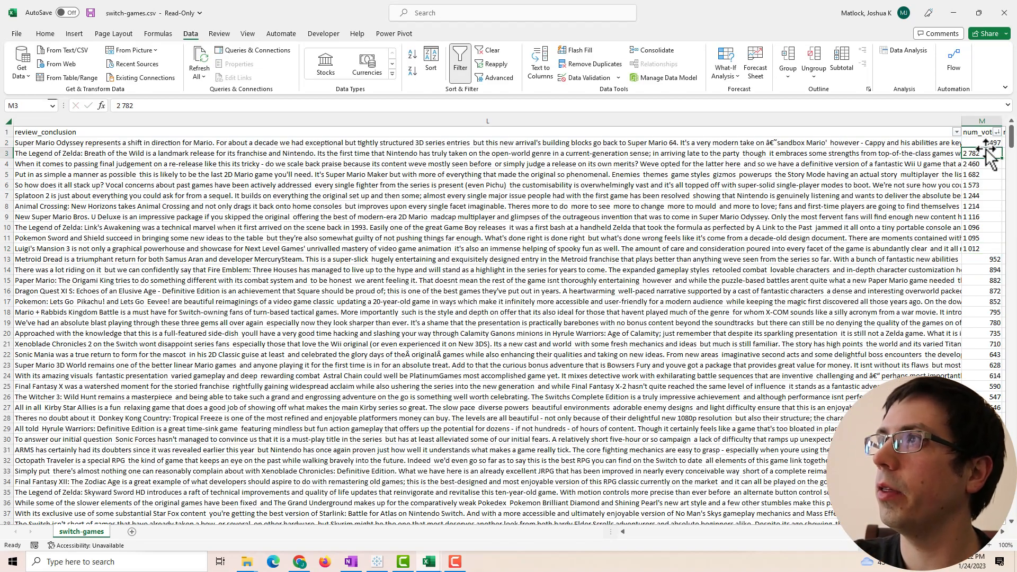
double_click(968, 154)
key("Return")
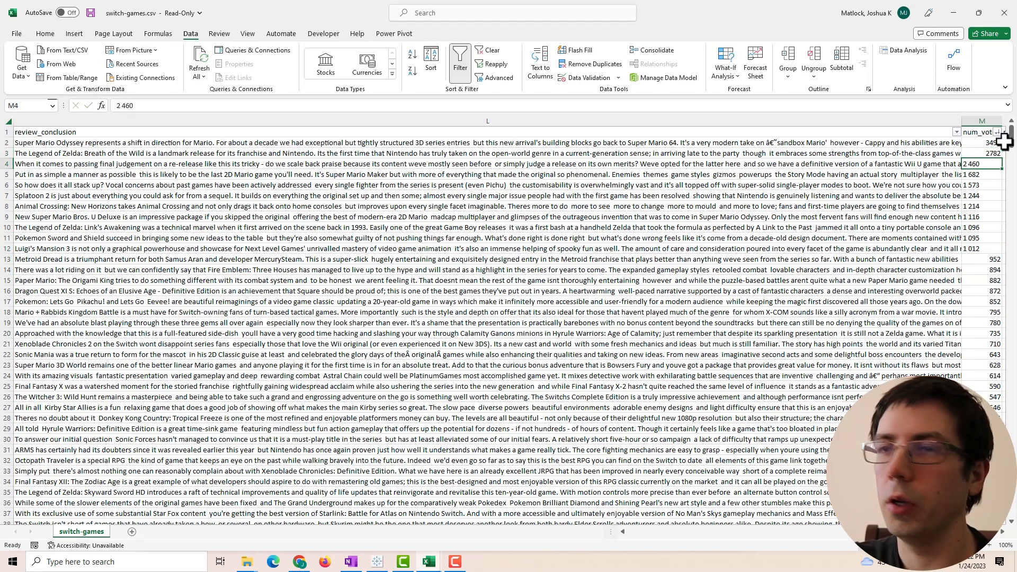
double_click(970, 165)
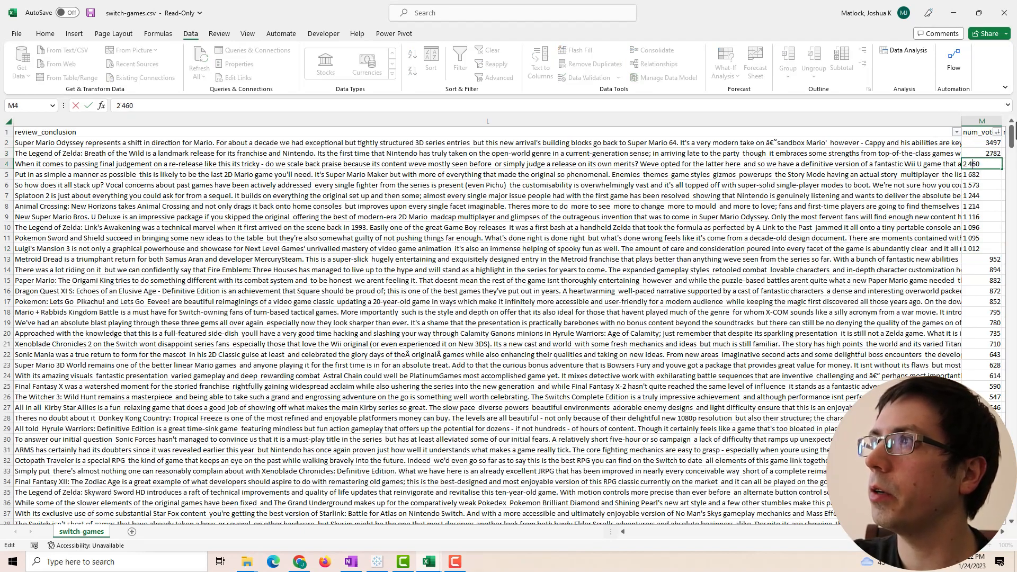
key("Return")
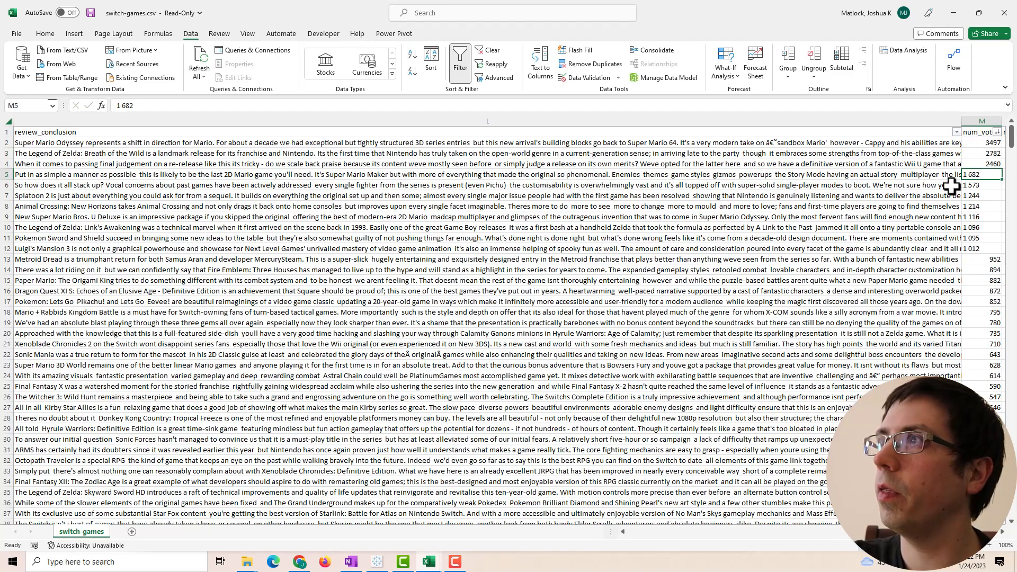
double_click(971, 175)
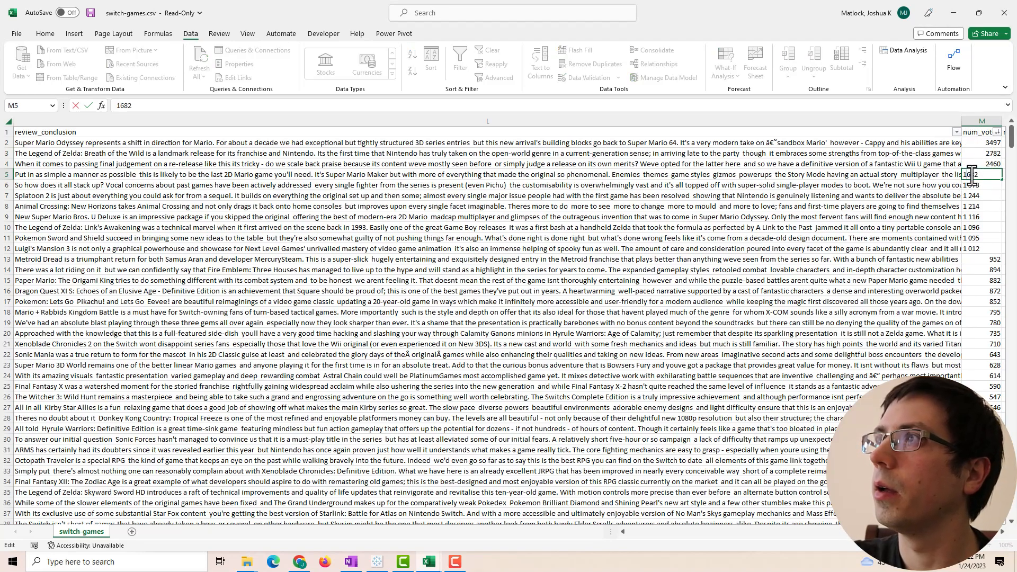
key("Return")
double_click(969, 184)
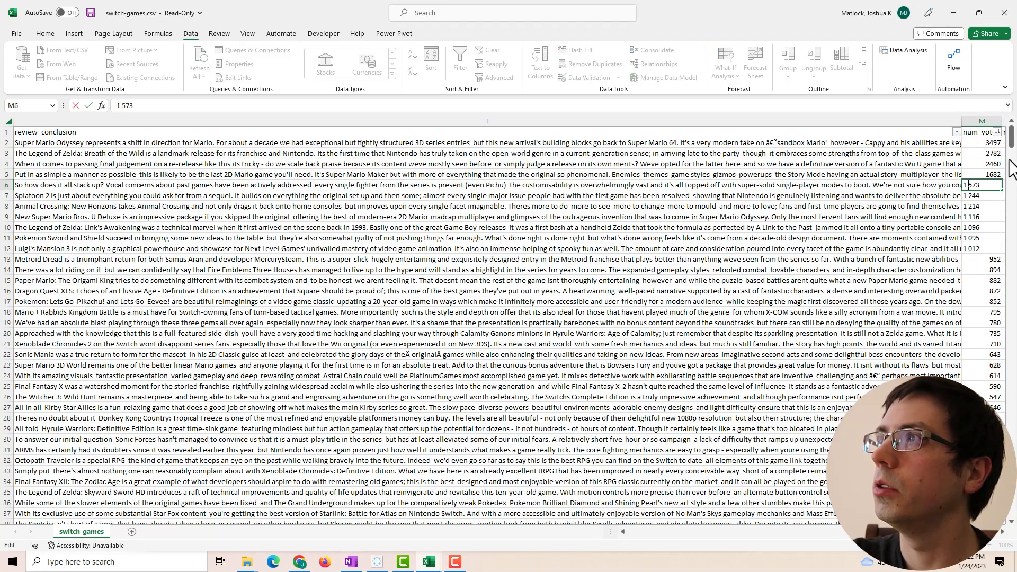
key("Return")
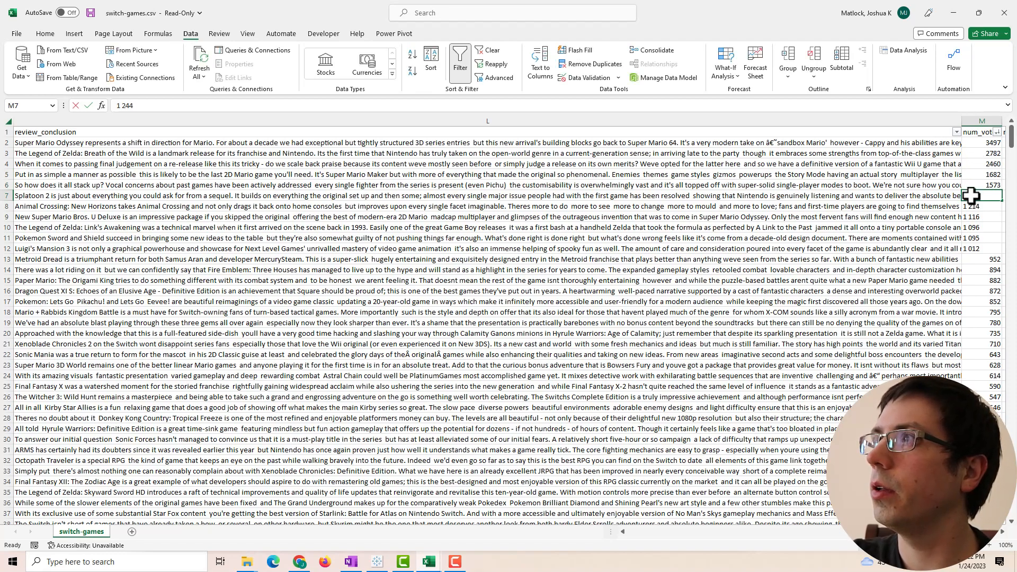
double_click(970, 195)
key("BackSpace")
key("Return")
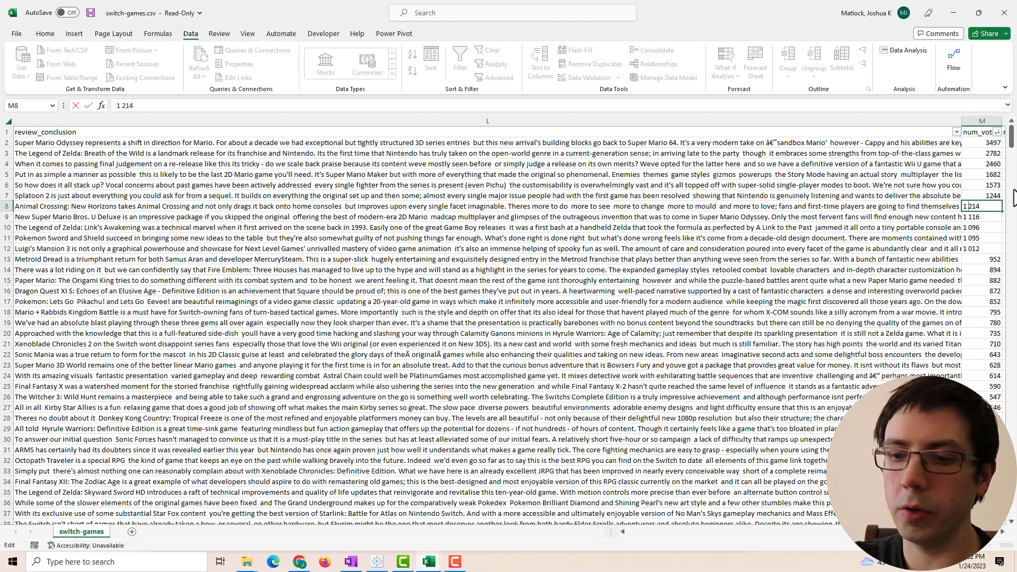
key("BackSpace")
key("Return")
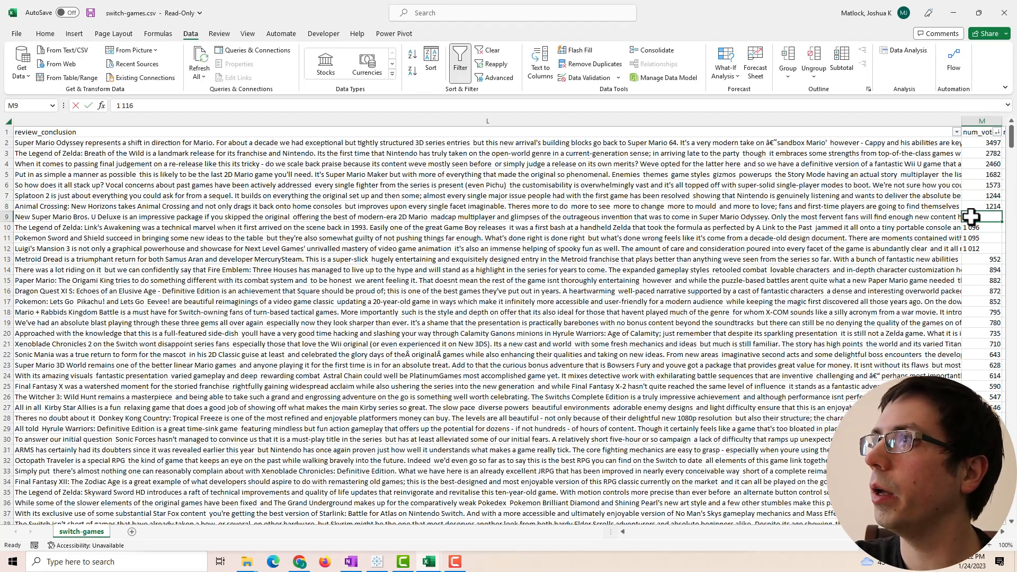
double_click(971, 216)
key("BackSpace")
key("Return")
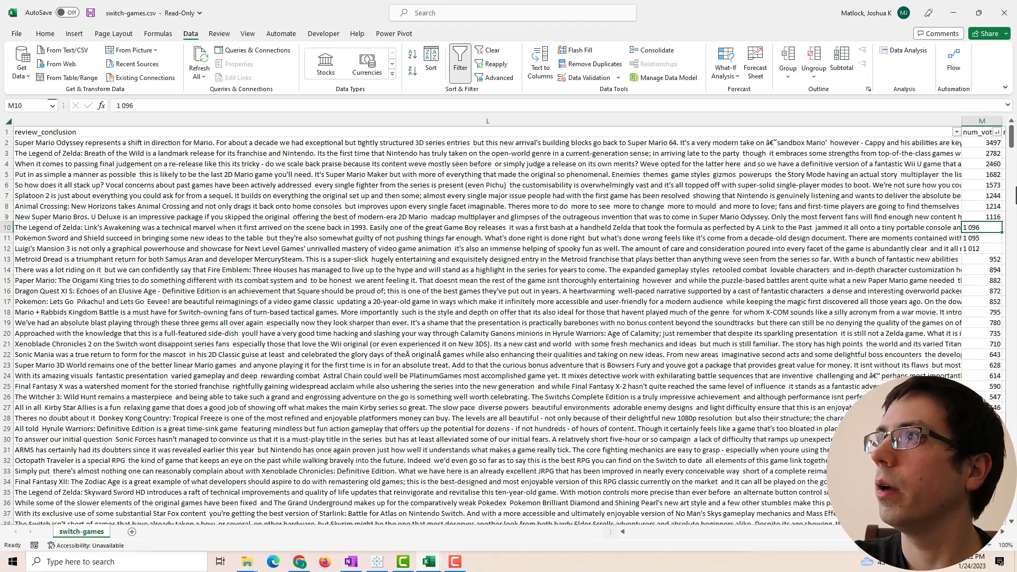
double_click(976, 227)
left_click(968, 227)
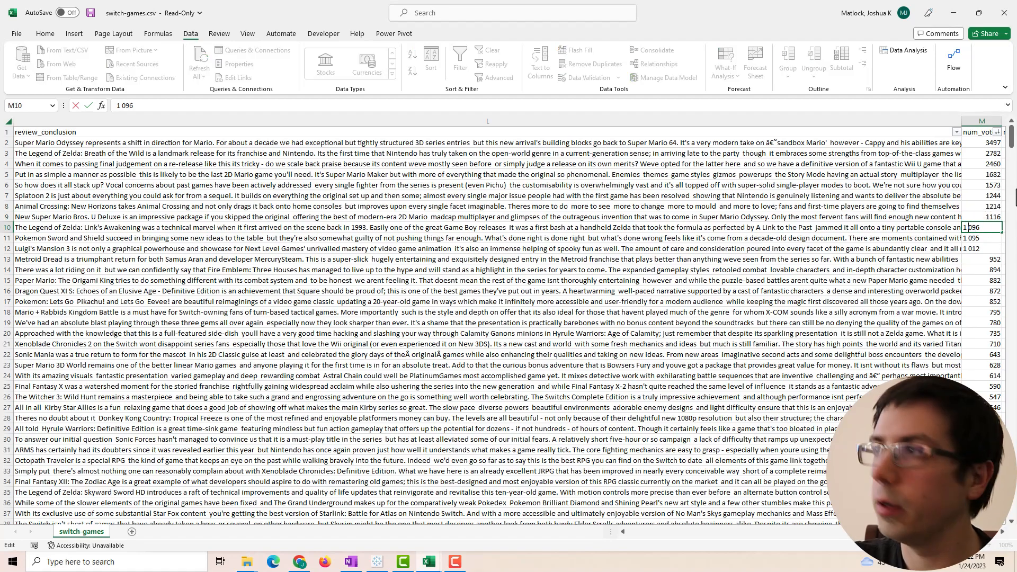
key("Return")
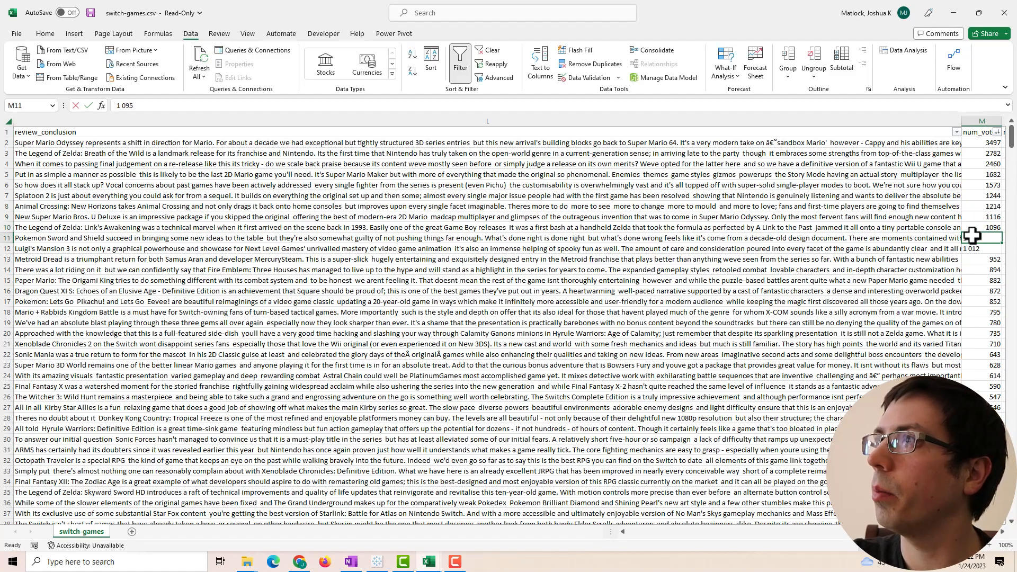
double_click(976, 238)
key("Return")
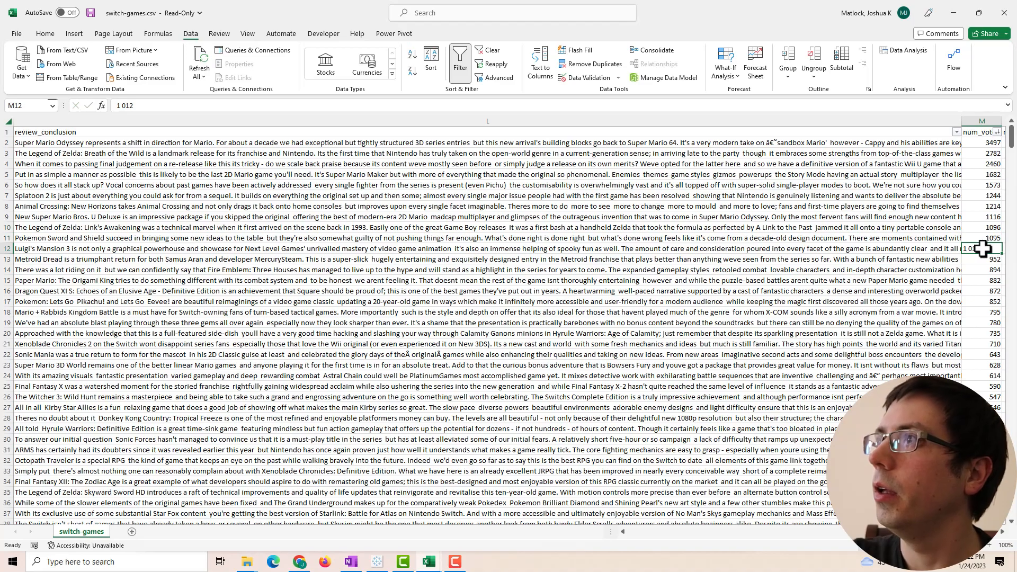
double_click(967, 249)
key("BackSpace")
key("Return")
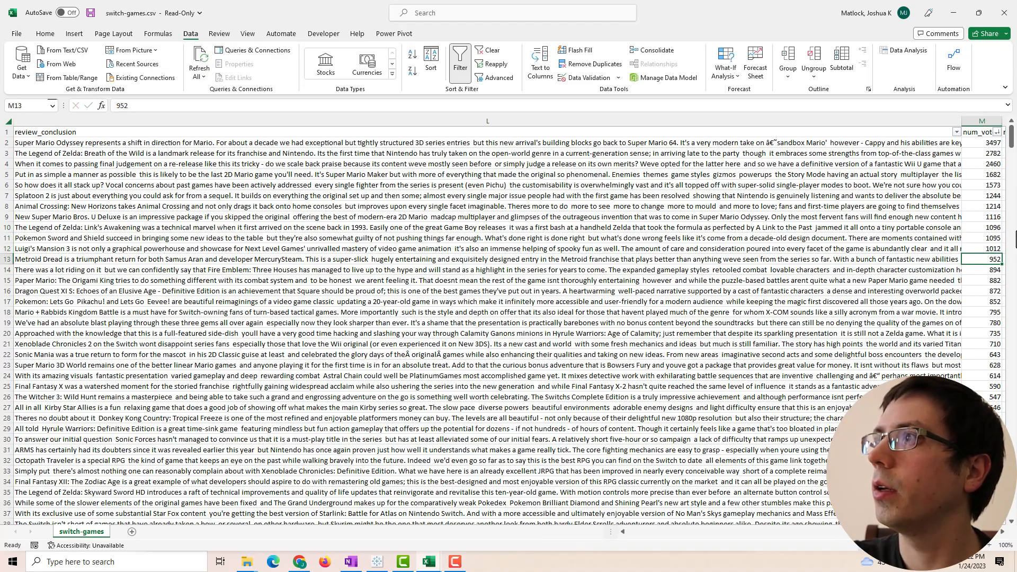
left_click(862, 247)
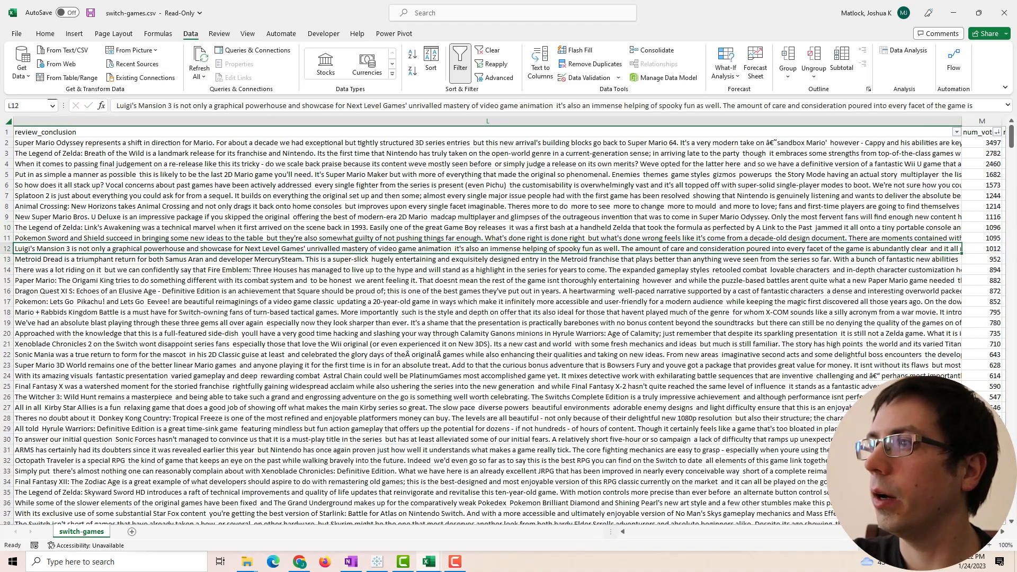
scroll(484, 485, "left", 5)
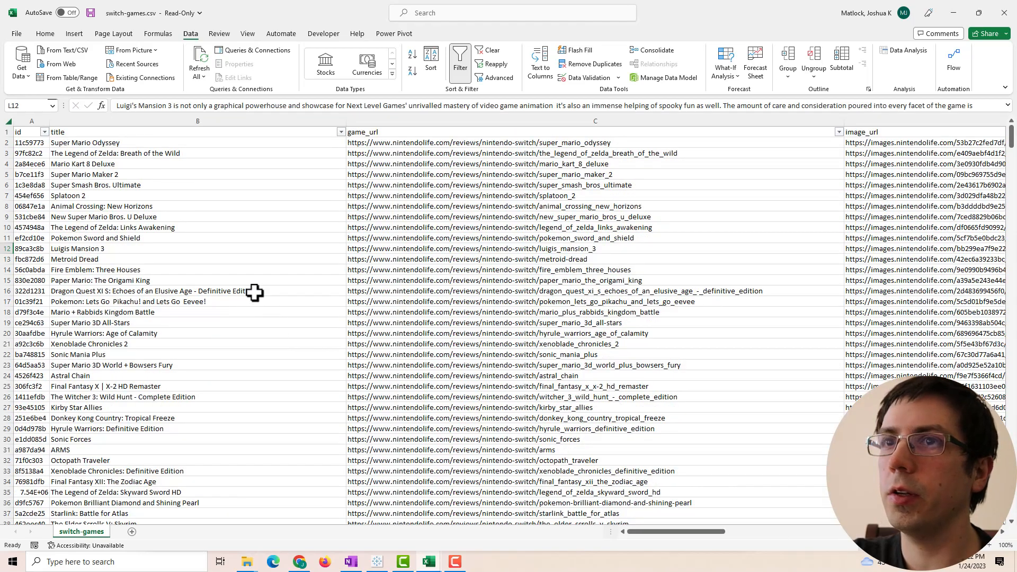
- Save the Switch games data to the Desktop as SwitchGamesData.csv
left_click(557, 277)
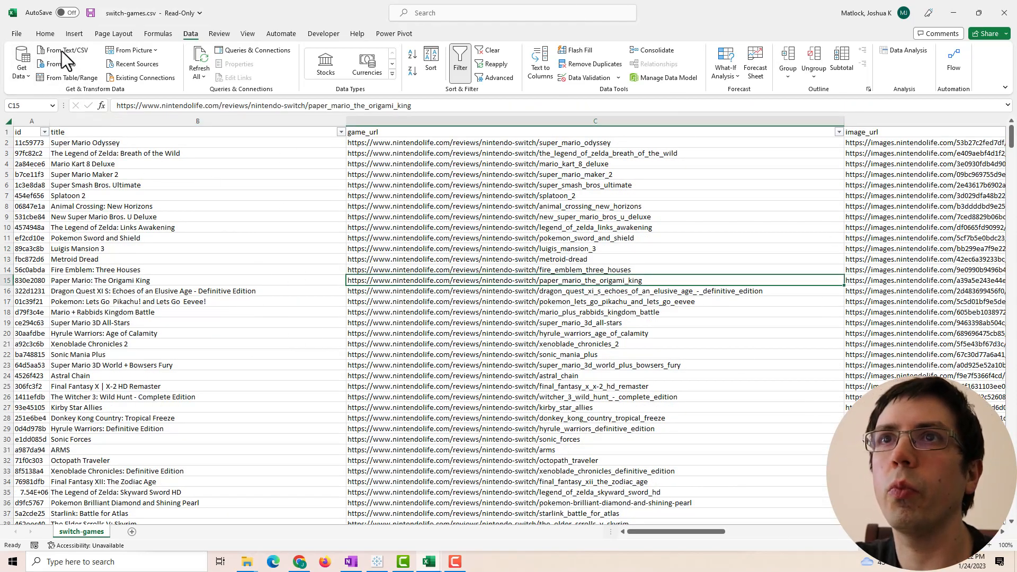
left_click(13, 34)
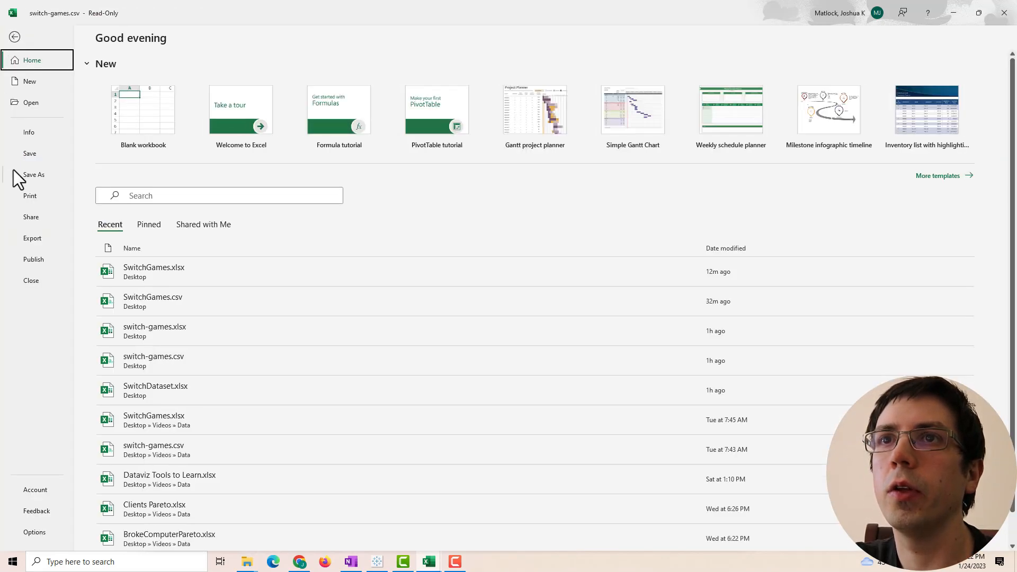
left_click(29, 176)
left_click(324, 80)
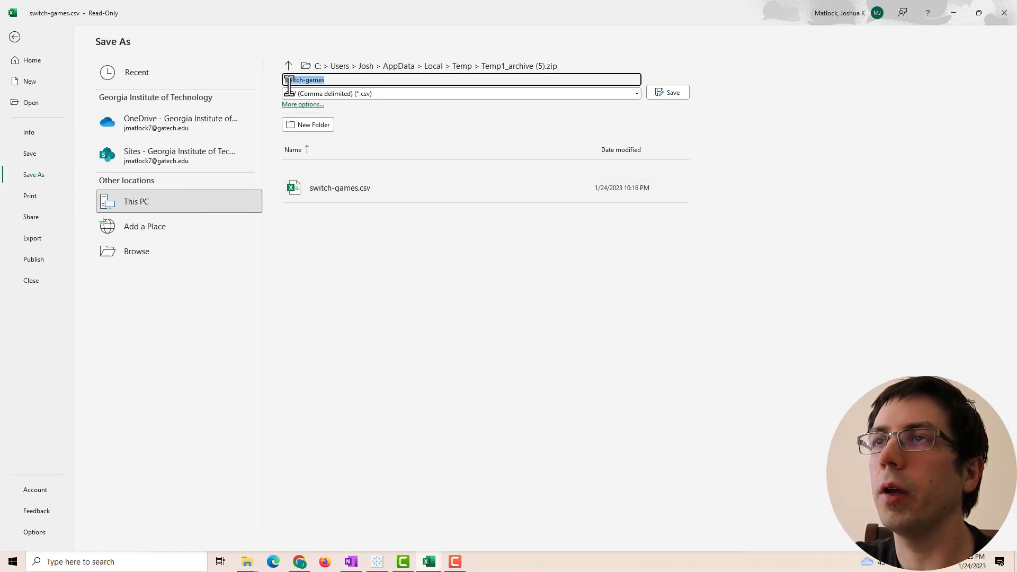
left_click(142, 252)
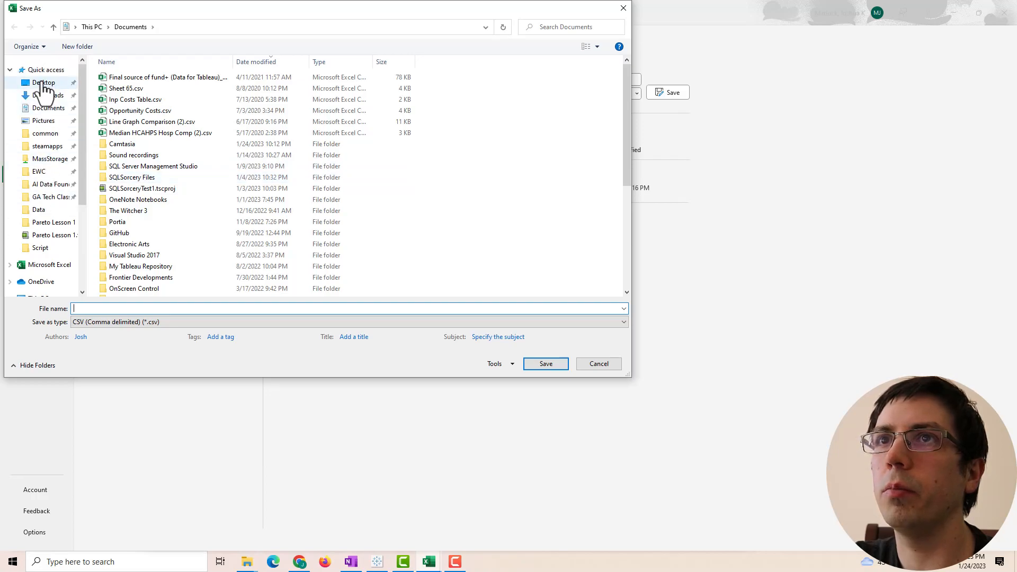
left_click(43, 84)
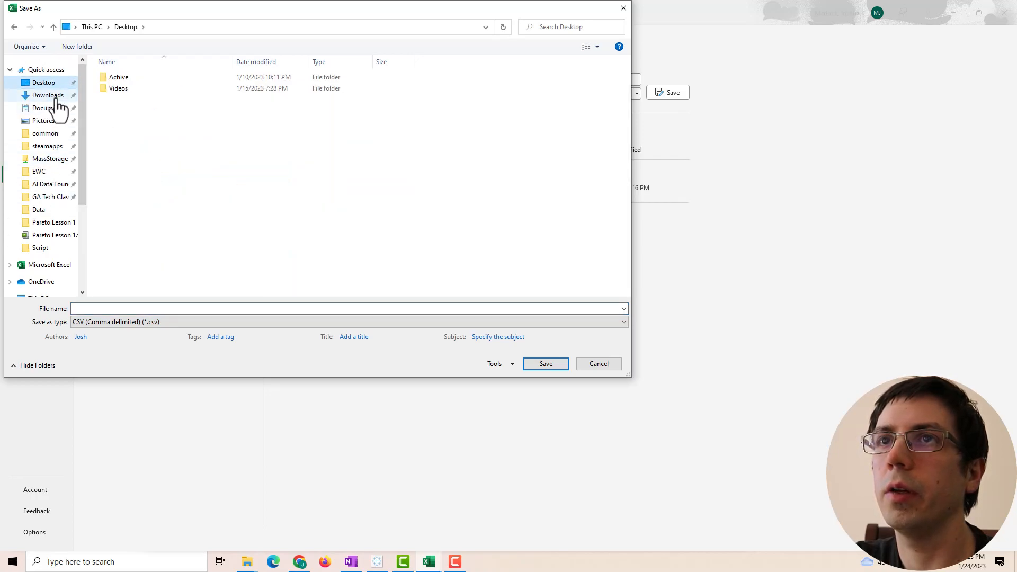
left_click(105, 308)
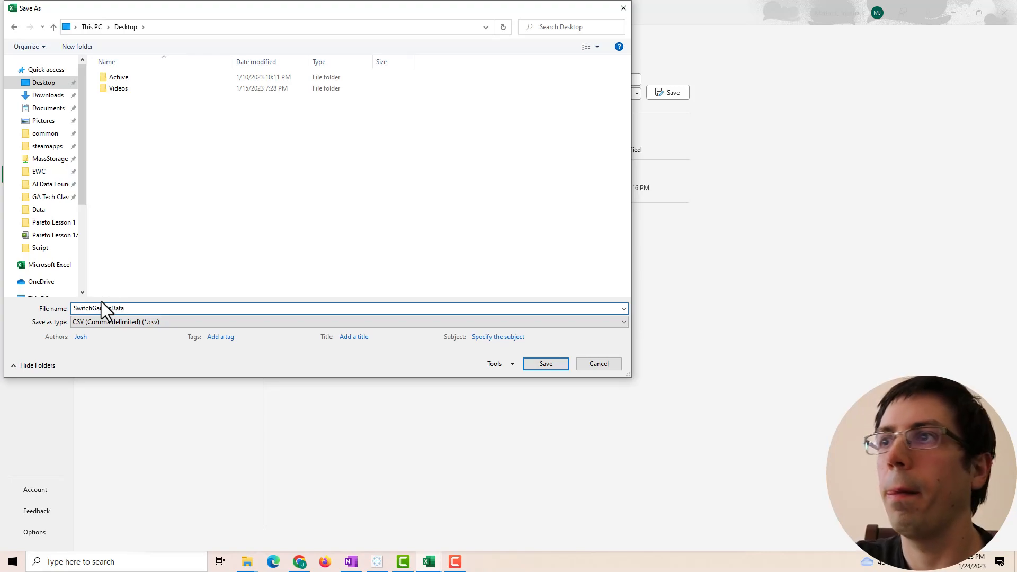
left_click(541, 362)
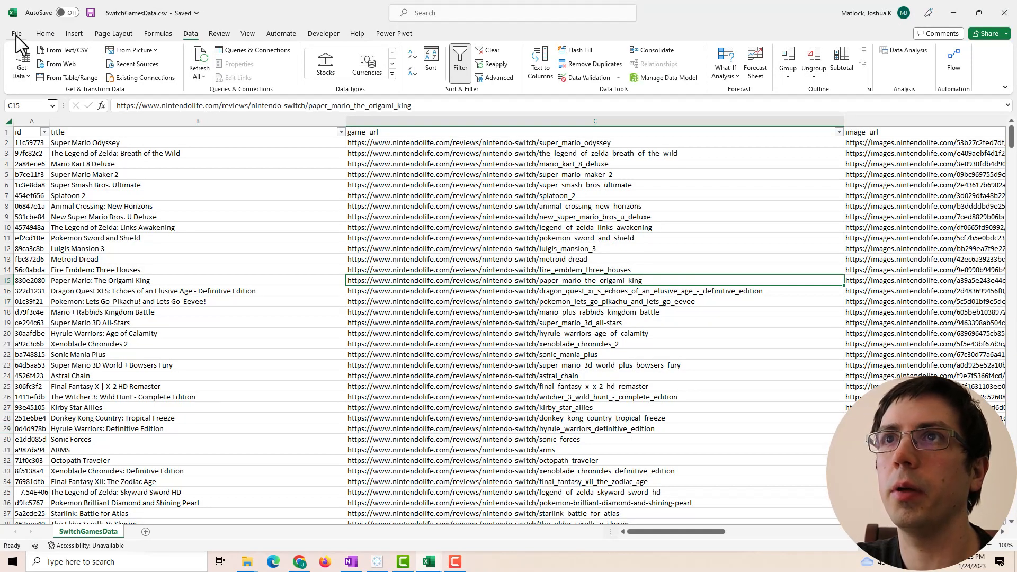
- Save another copy as an Excel Workbook, SwitchGamesData.xlsx
left_click(16, 33)
left_click(34, 174)
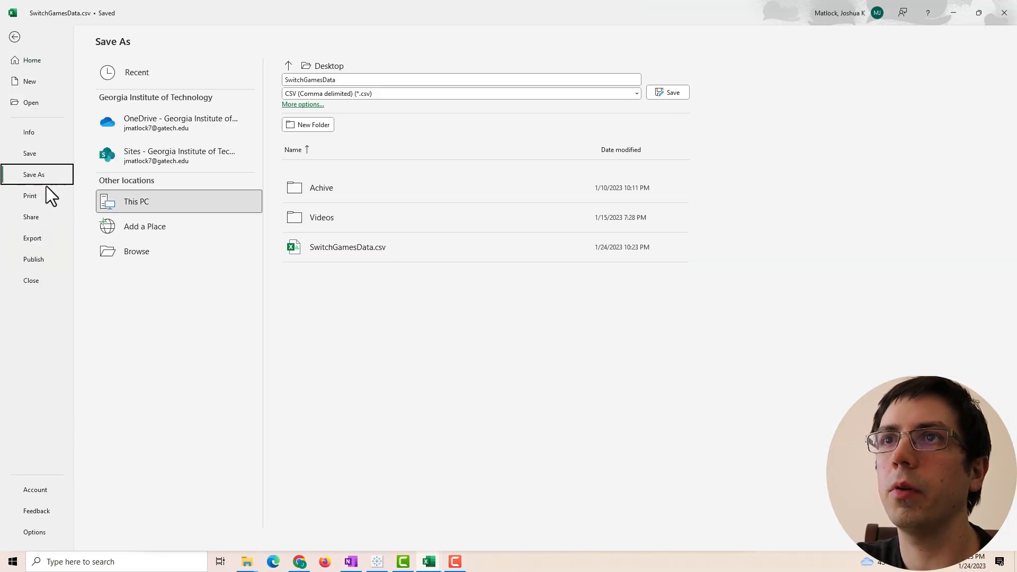
left_click(128, 247)
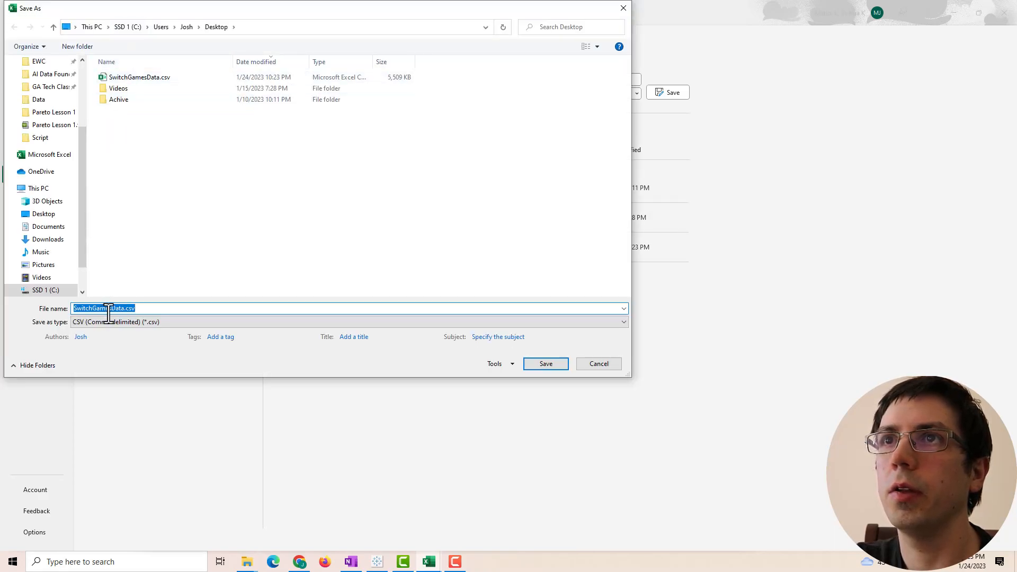
left_click(145, 322)
left_click(142, 333)
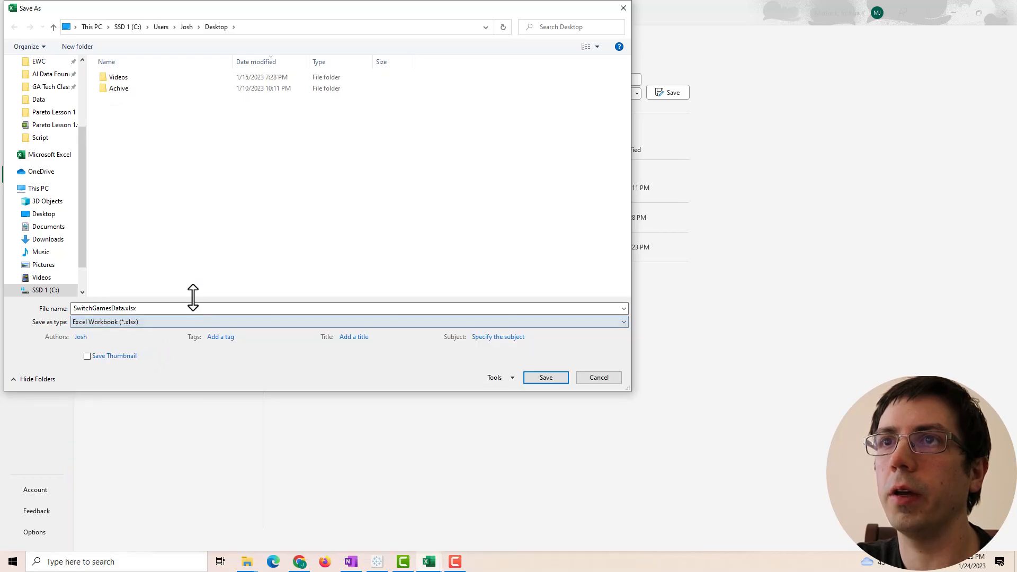
left_click(546, 378)
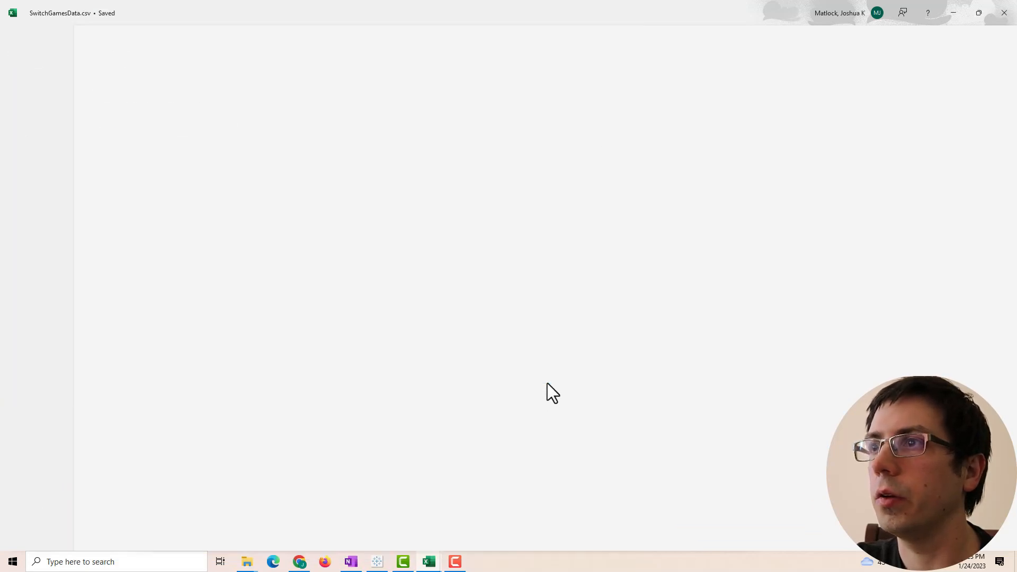
- Close both Excel workbooks and start a new maximized Tableau workbook, Book3, on its Data Source page
left_click(1005, 16)
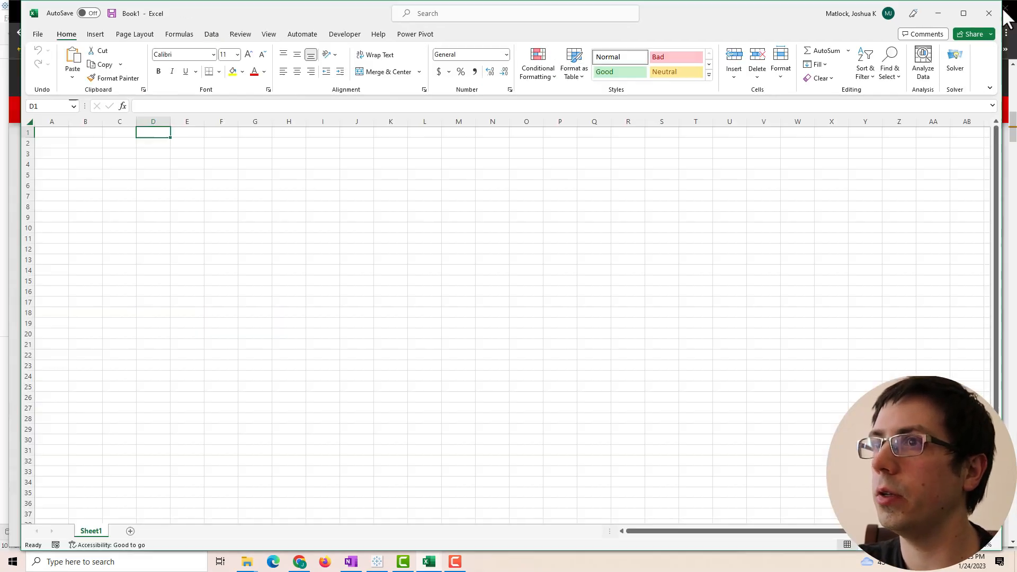
left_click(988, 16)
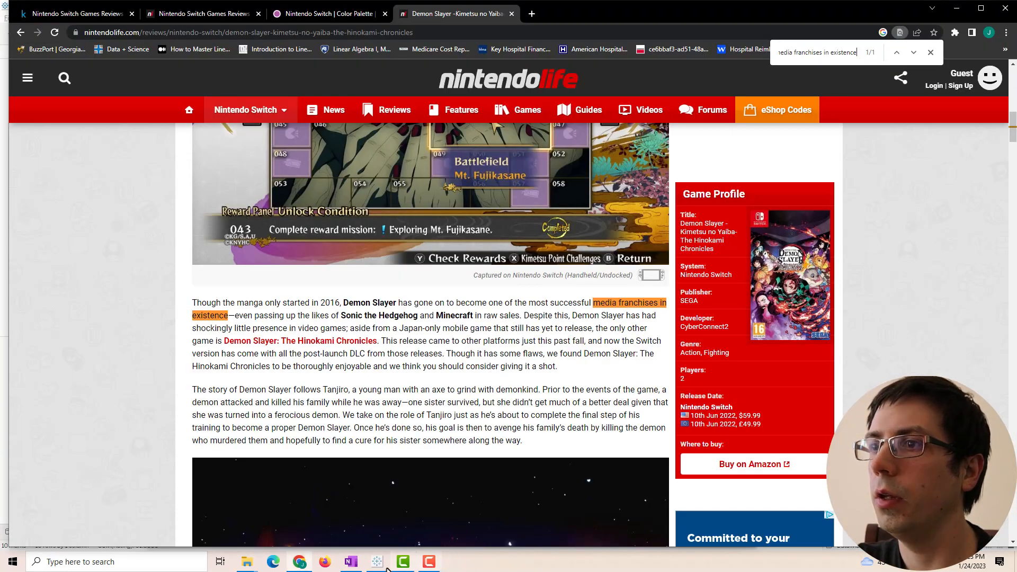
left_click(375, 562)
left_click(9, 18)
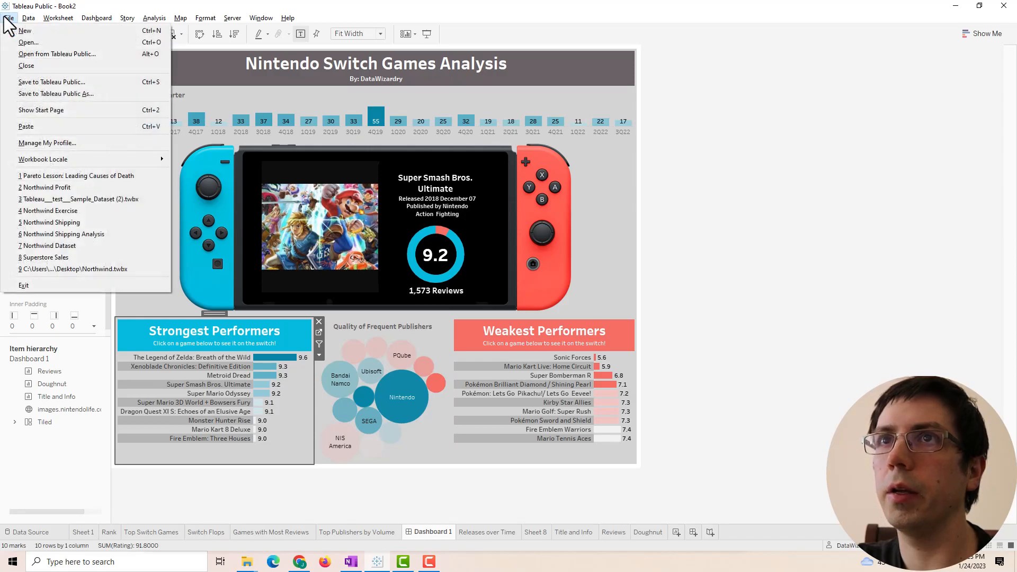
left_click(14, 29)
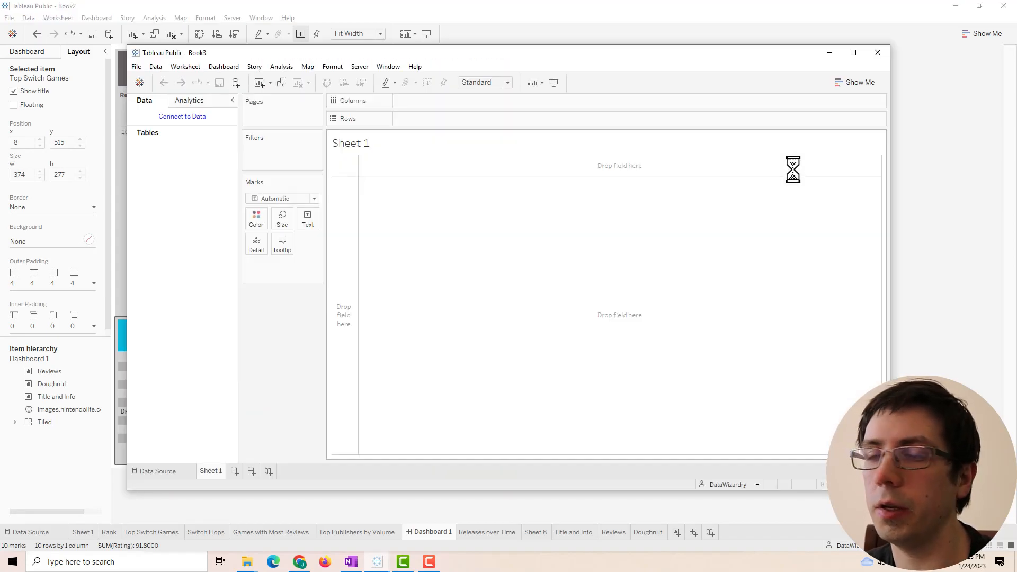
left_click(852, 53)
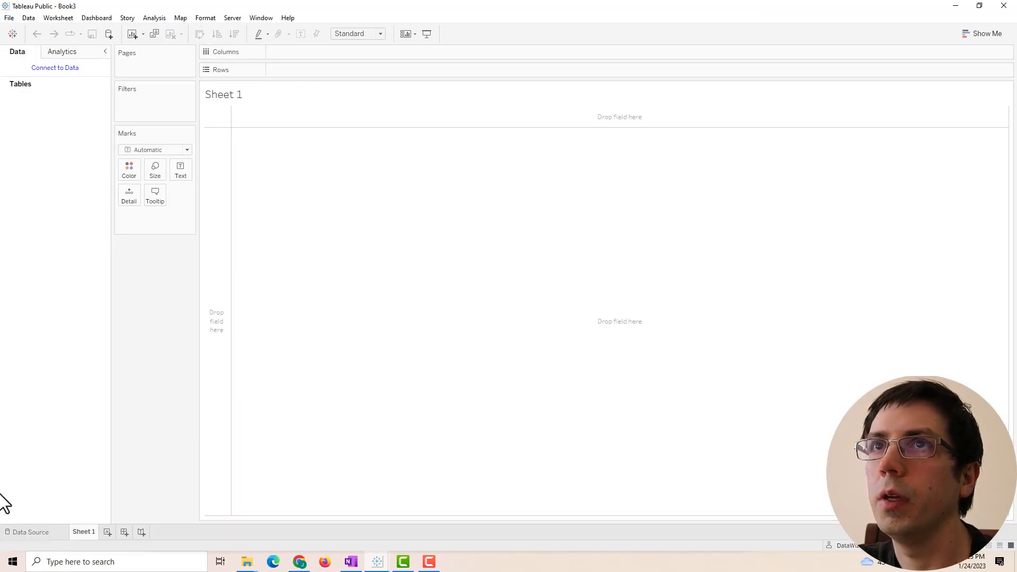
left_click(21, 534)
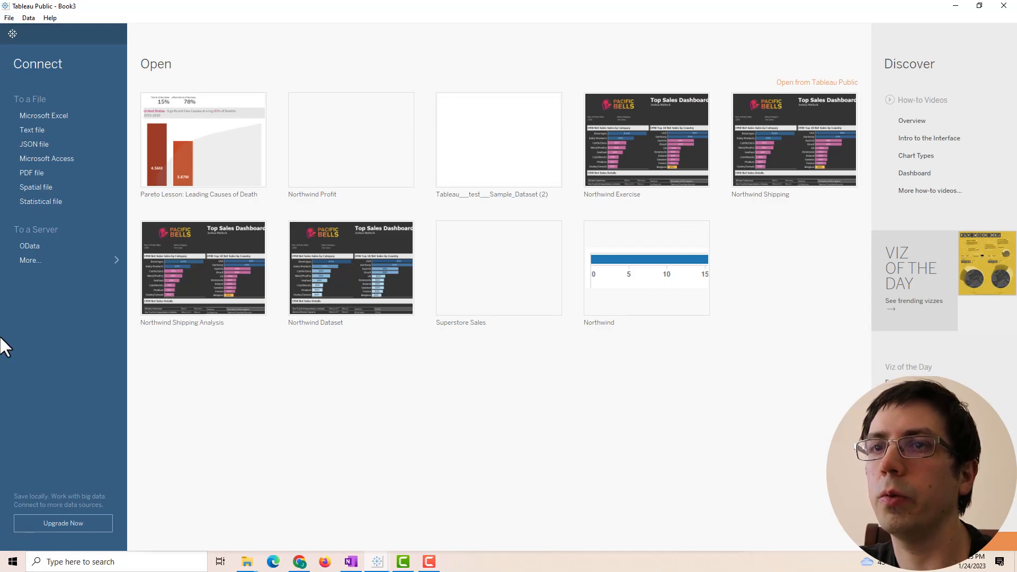
- Connect Book3 to the Excel file SwitchGamesData.xlsx on the Desktop
left_click(9, 18)
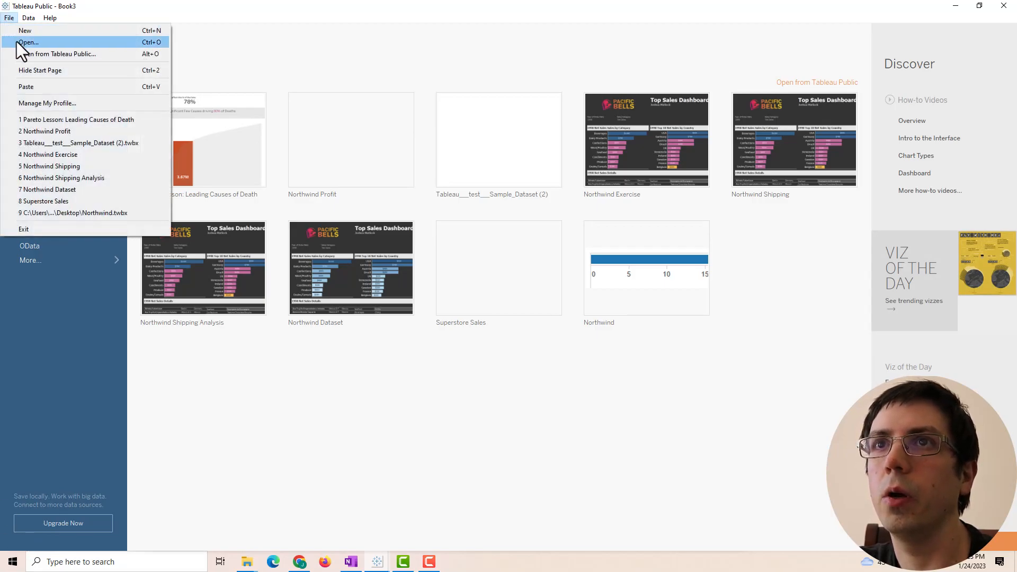
left_click(21, 39)
left_click(599, 363)
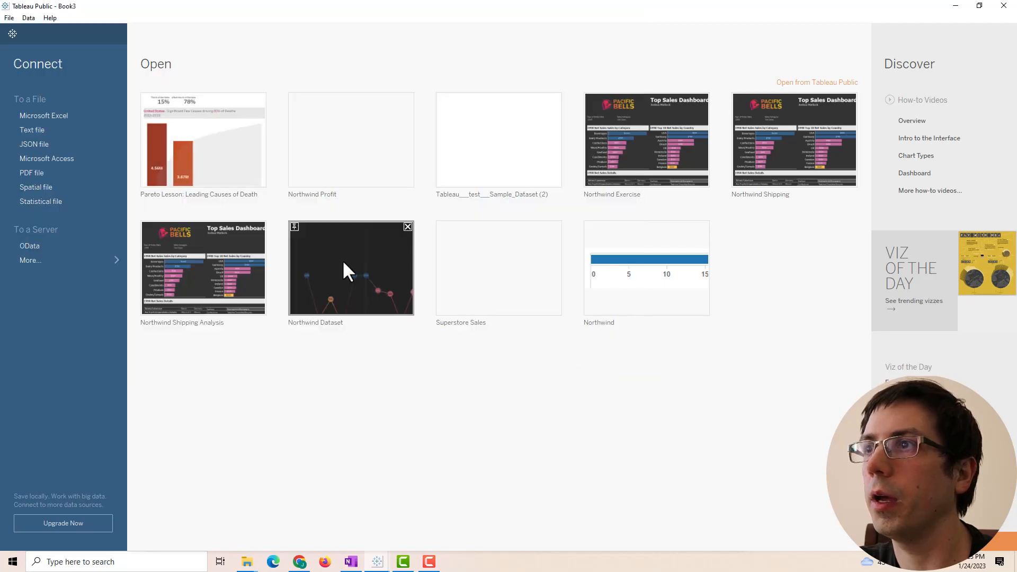
left_click(43, 118)
left_click(120, 112)
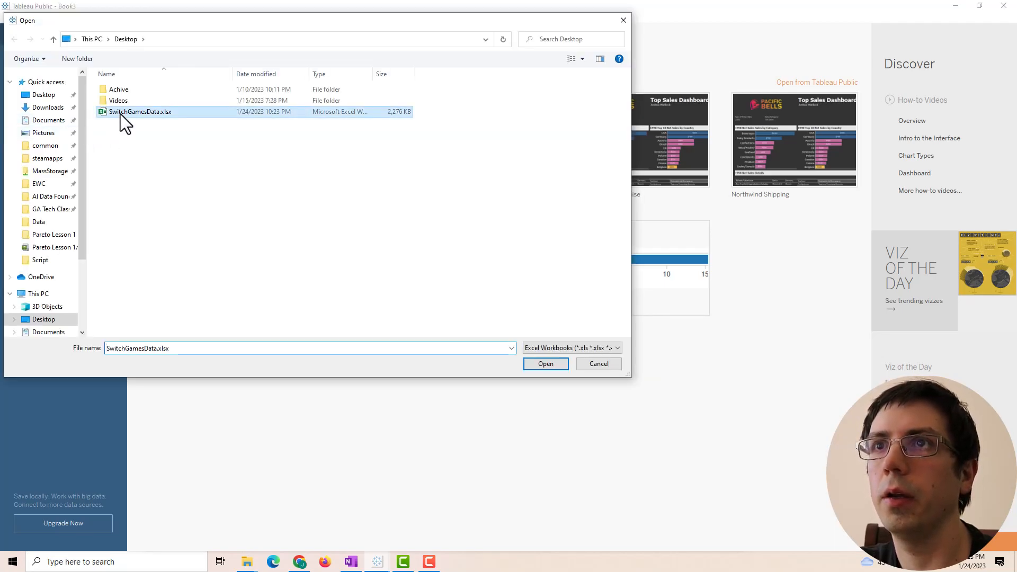
left_click(546, 363)
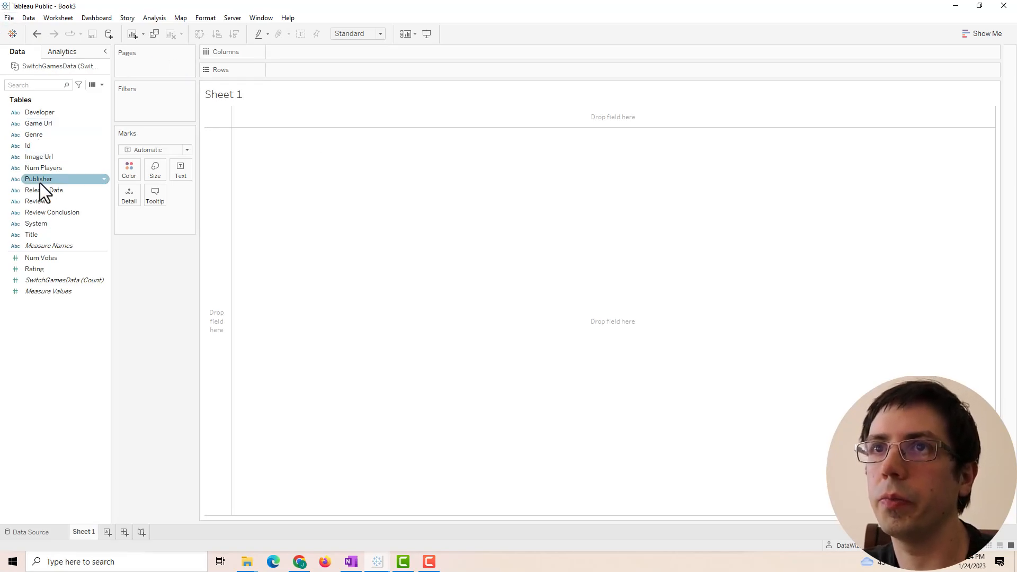
- Put Title and Release Date on Rows to list every game with its release date
left_click(25, 236)
left_click_drag(25, 236, 289, 73)
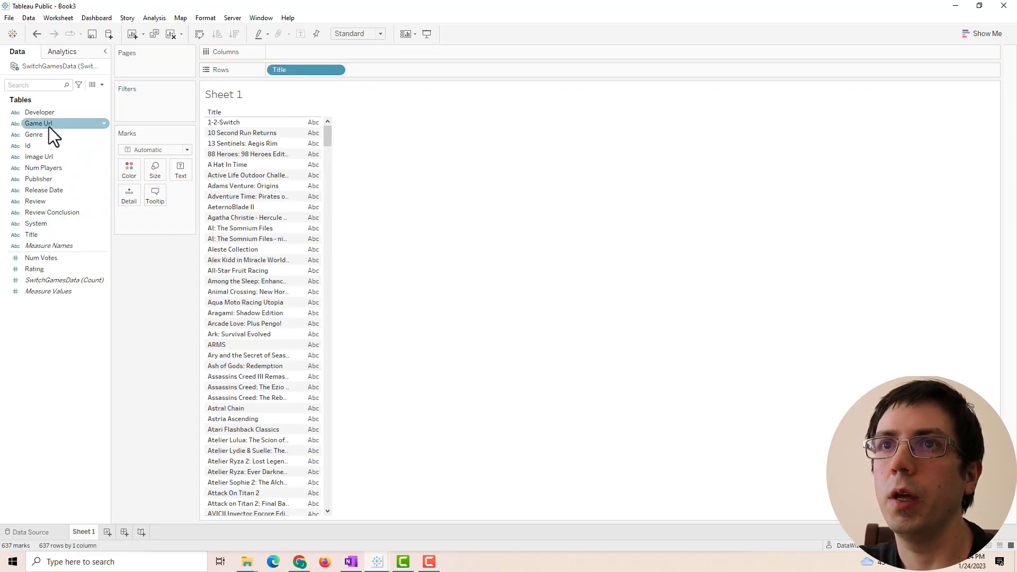
left_click_drag(49, 189, 439, 74)
scroll(342, 220, "down", 10)
scroll(339, 288, "up", 10)
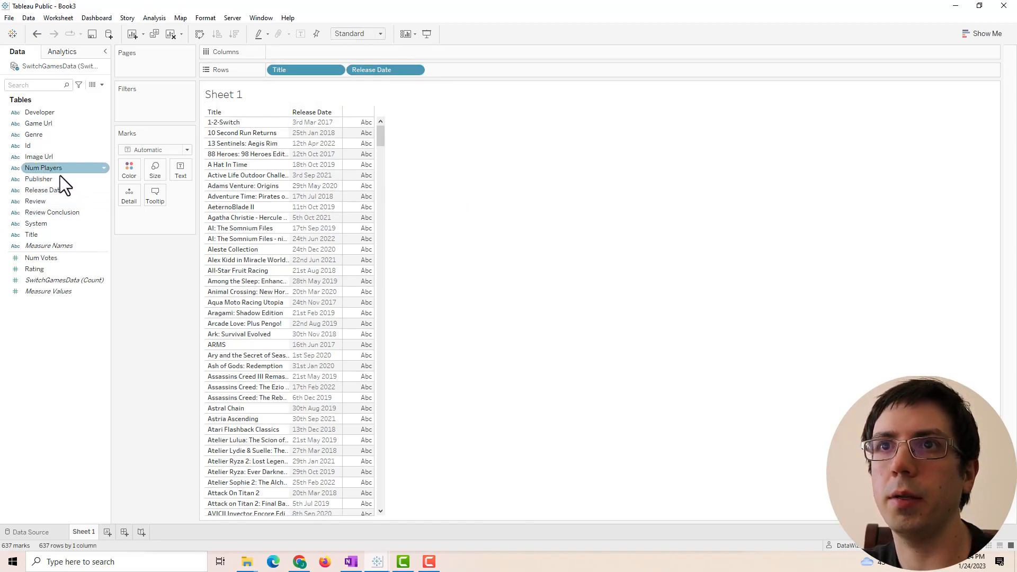
- Rename the duplicated Release Date calculation to Date
right_click(56, 194)
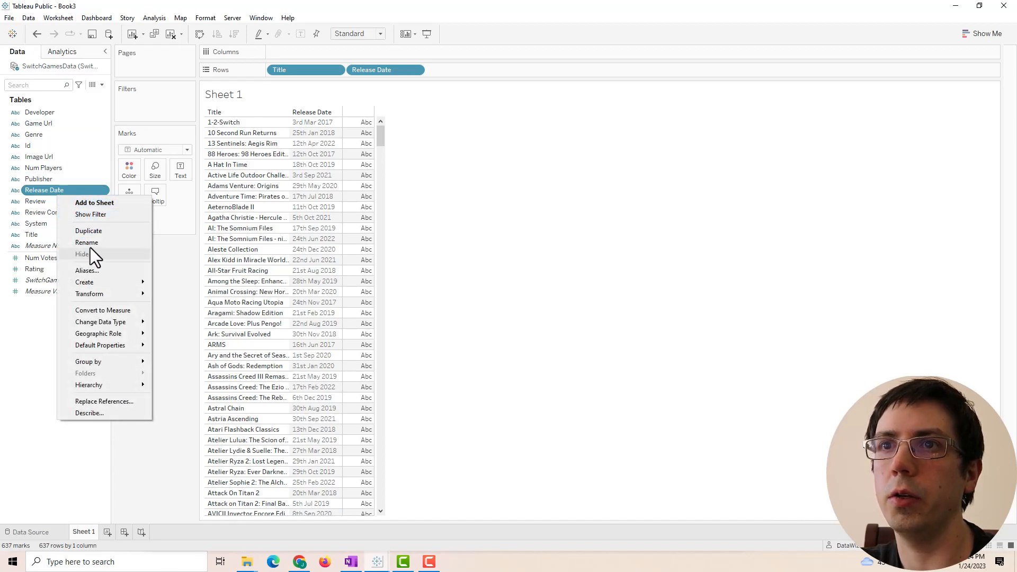
key("Escape")
right_click(52, 201)
left_click(97, 262)
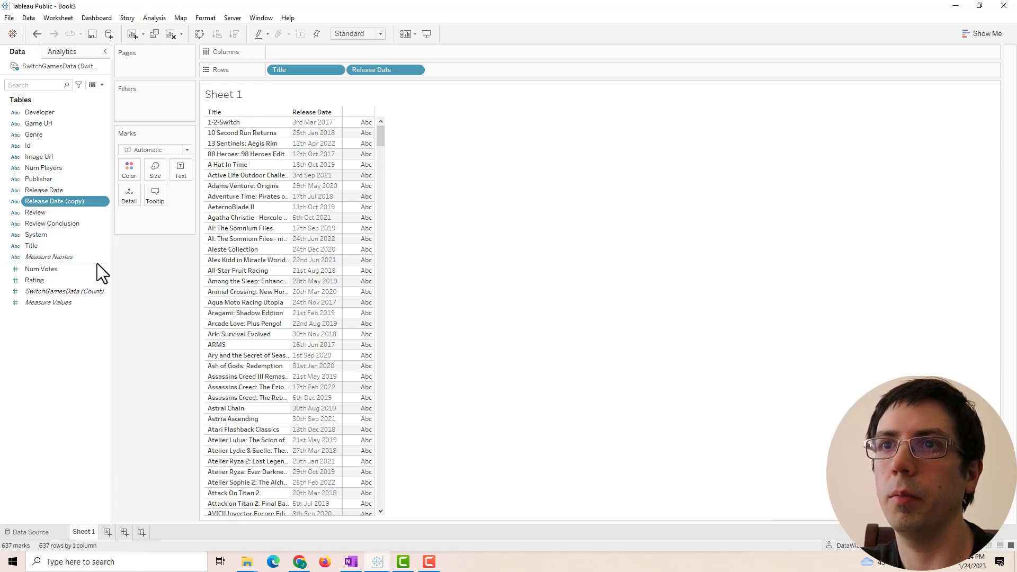
left_click_drag(139, 257, 7, 253)
type("Date")
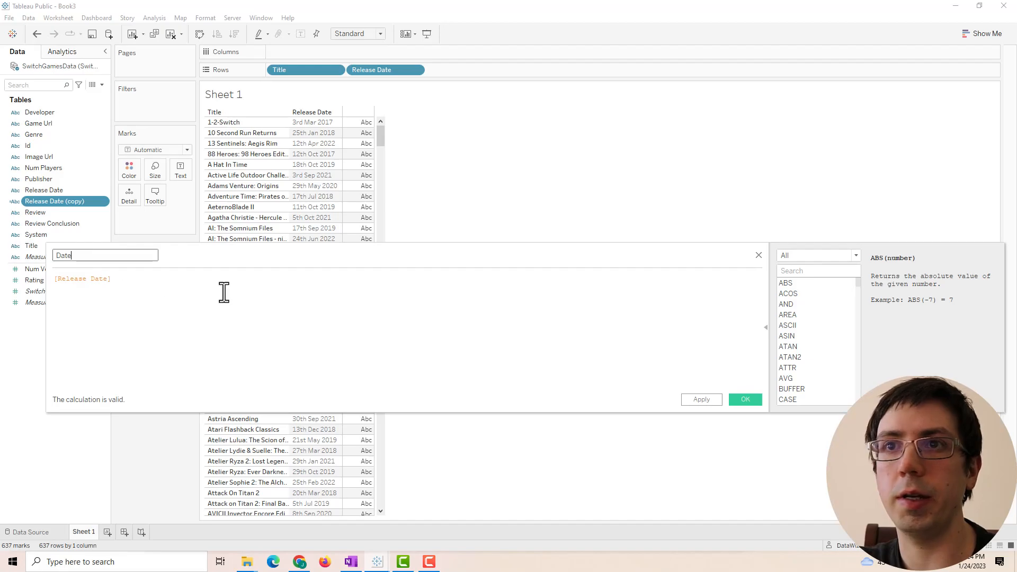
left_click(697, 396)
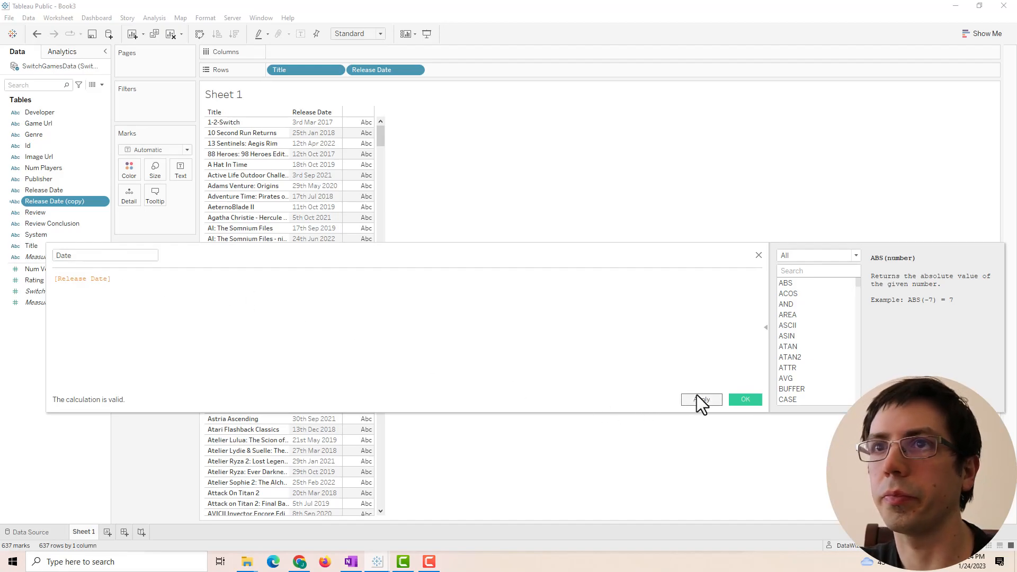
left_click(733, 400)
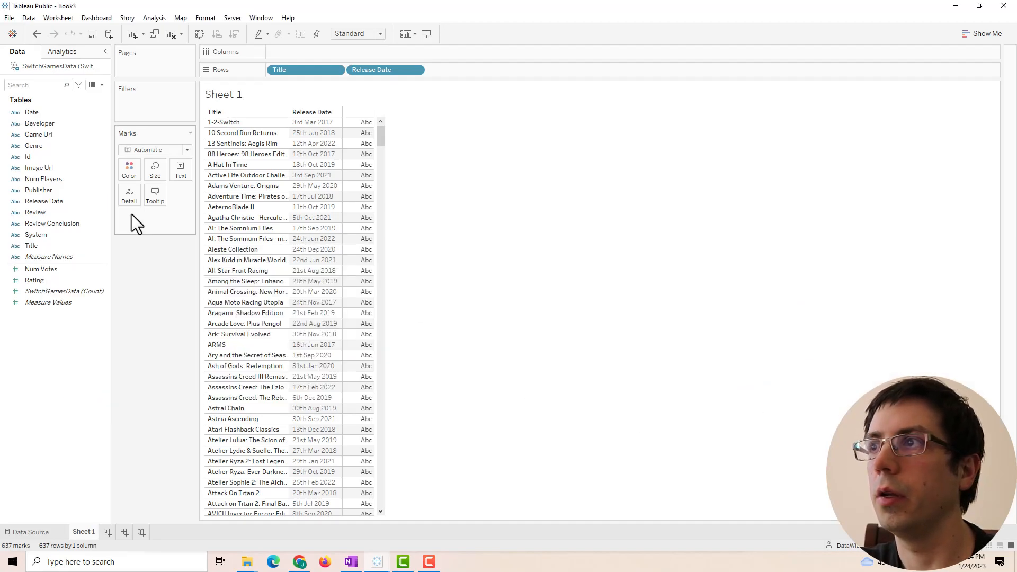
right_click(38, 112)
- Make Date a date-and-time field, review its formula, and add it to Rows as Year of Date
mouse_move(114, 287)
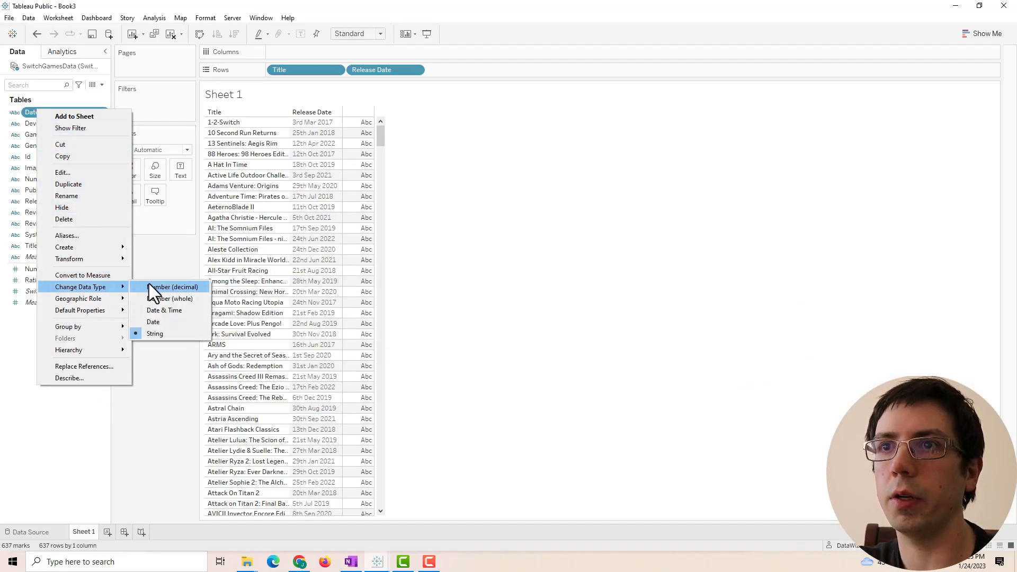
left_click(163, 309)
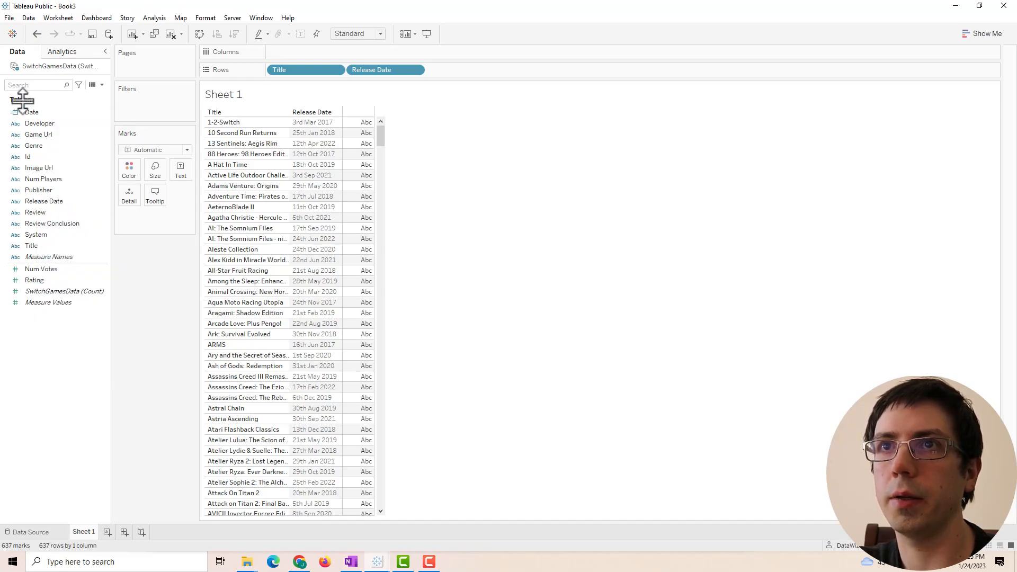
right_click(37, 116)
left_click(71, 174)
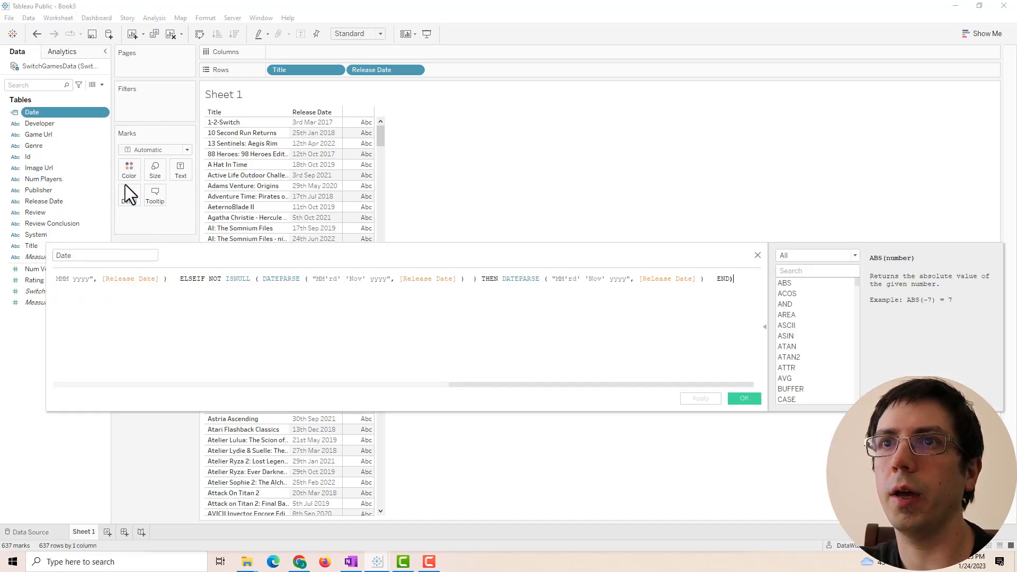
left_click_drag(507, 384, 64, 383)
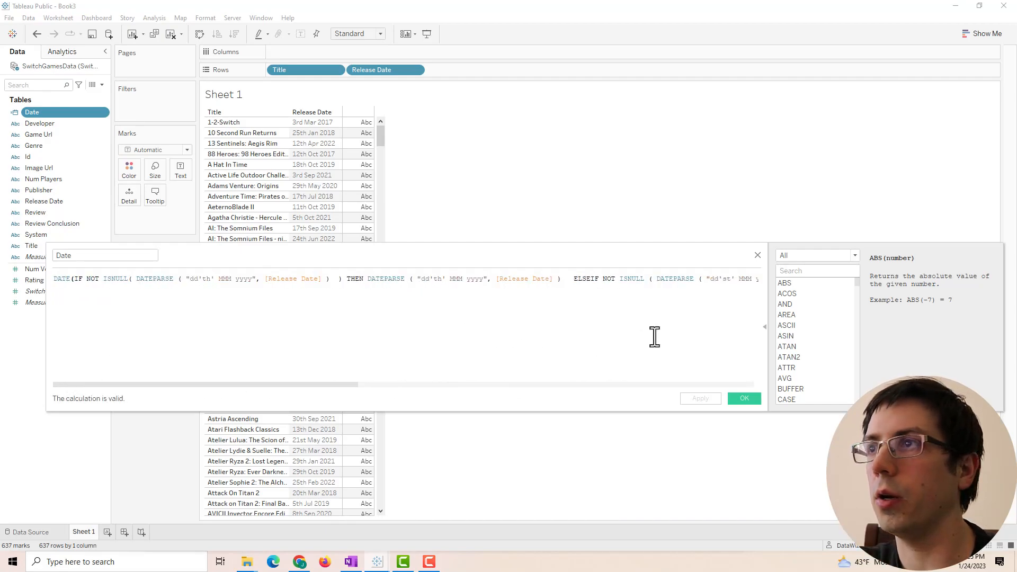
left_click_drag(297, 386, 546, 393)
left_click(744, 400)
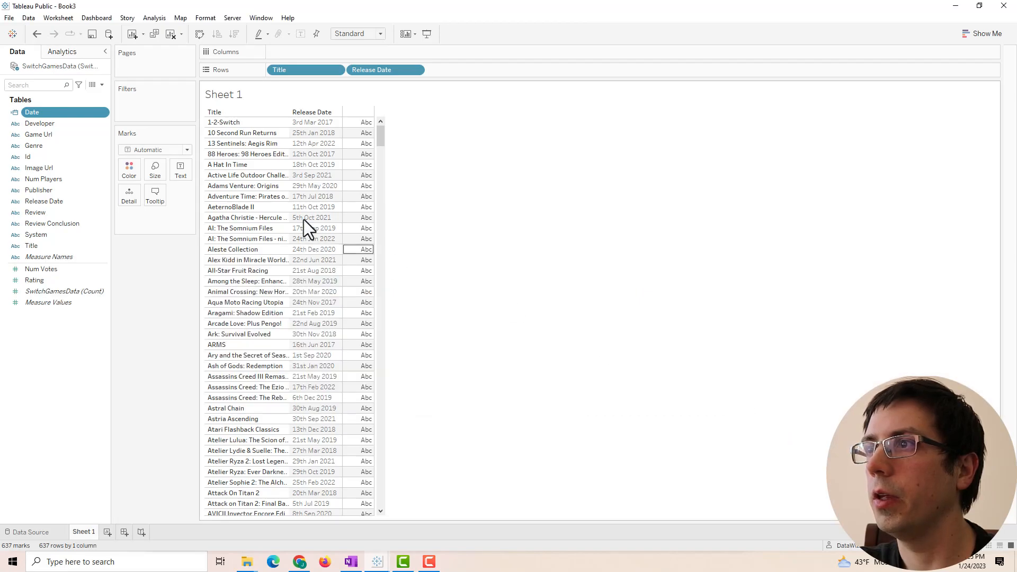
left_click_drag(46, 110, 453, 73)
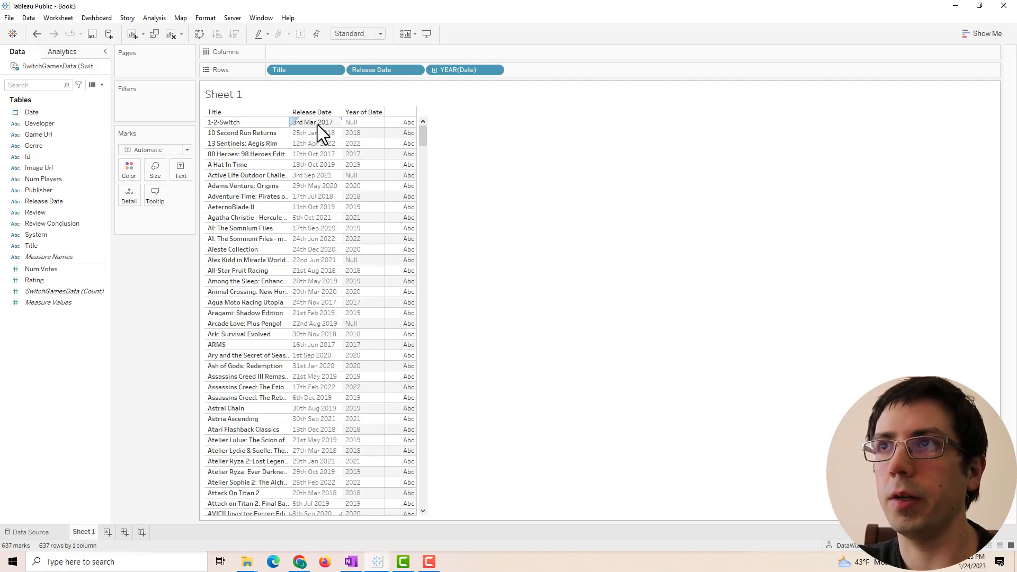
left_click_drag(369, 72, 125, 90)
- Change the Date pill to discrete Day of Date, showing full dates like January 25, 2018
right_click(28, 111)
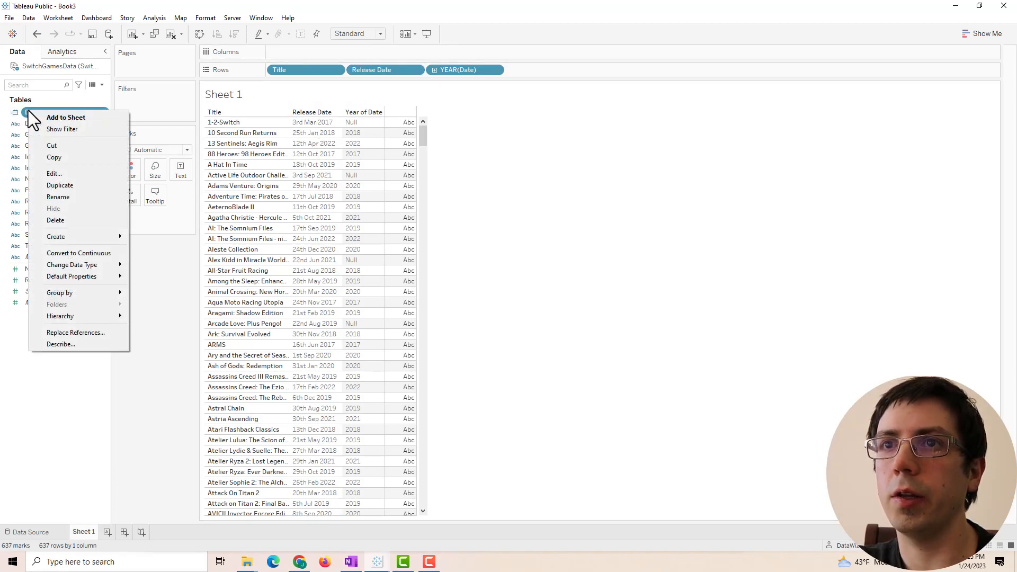
left_click(154, 243)
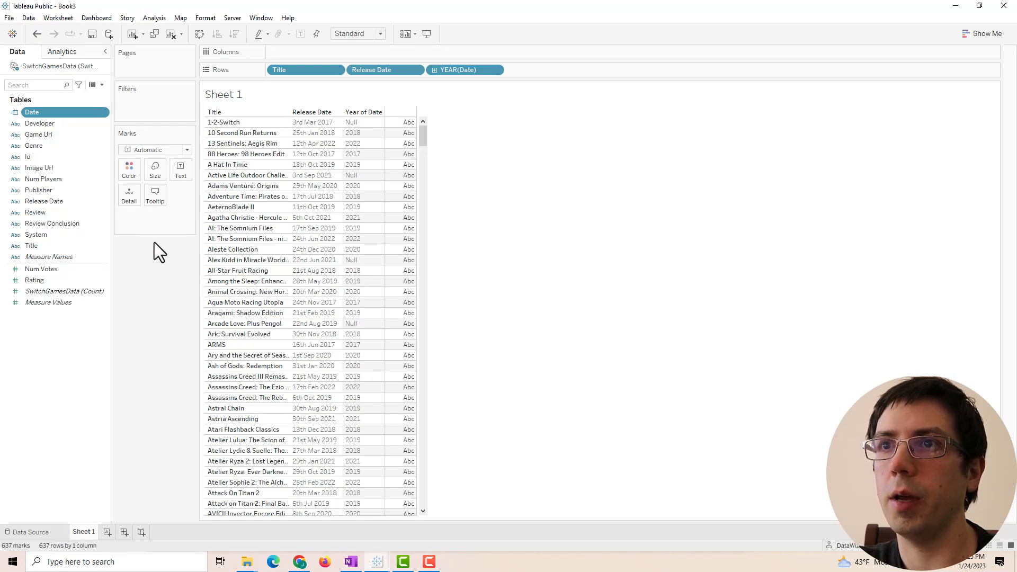
right_click(455, 65)
left_click(498, 317)
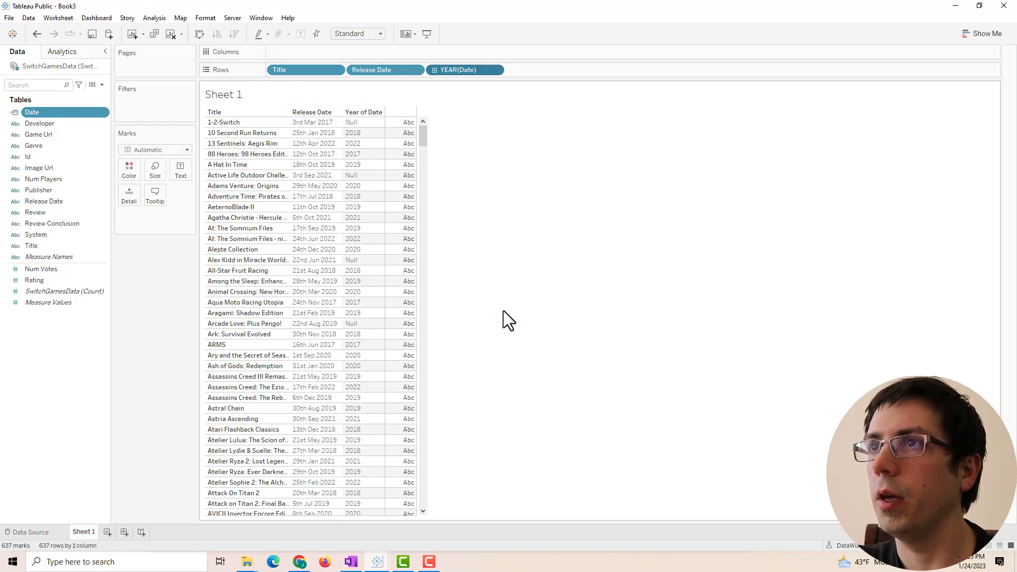
right_click(442, 69)
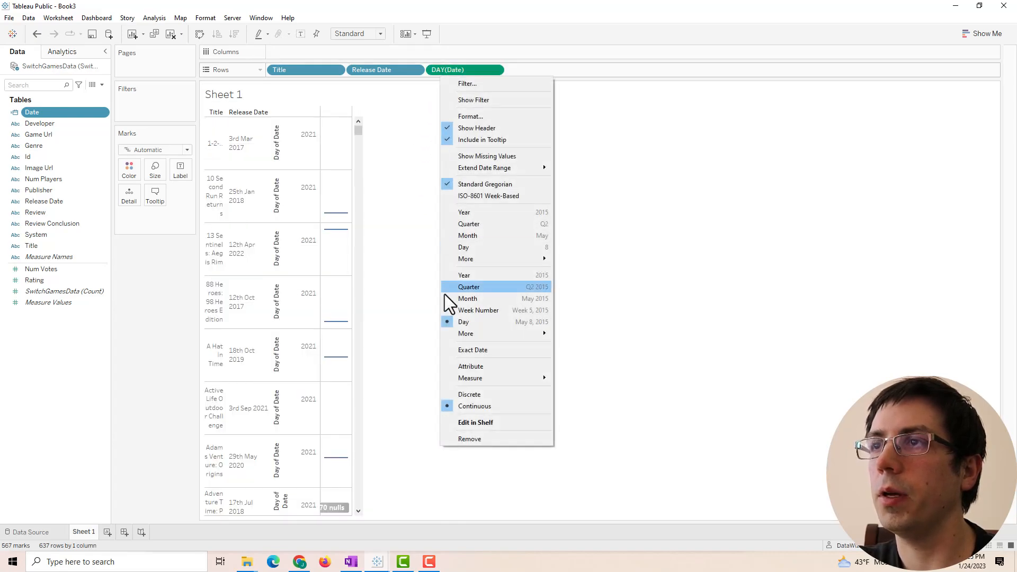
left_click(473, 397)
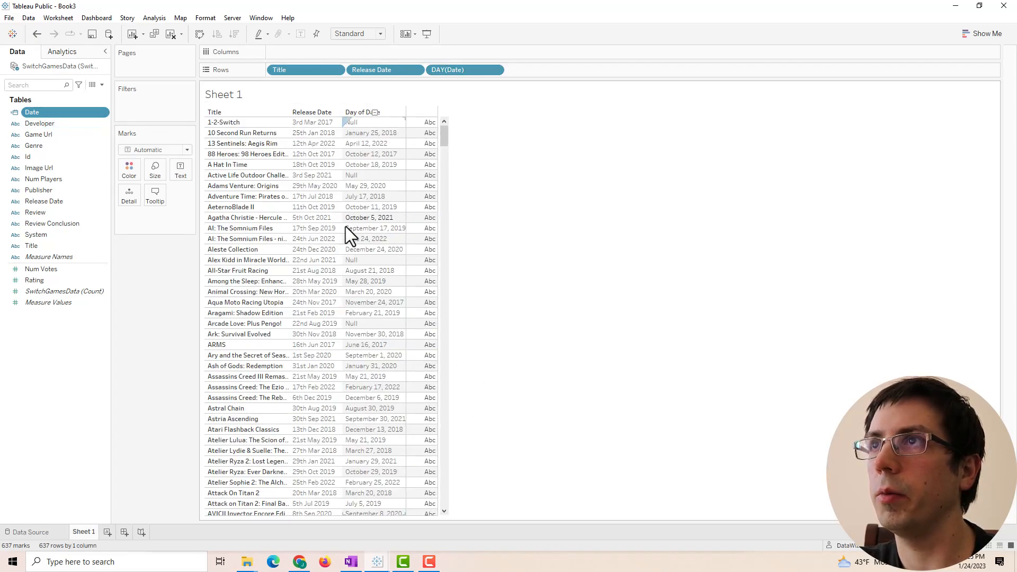
right_click(45, 111)
left_click(75, 173)
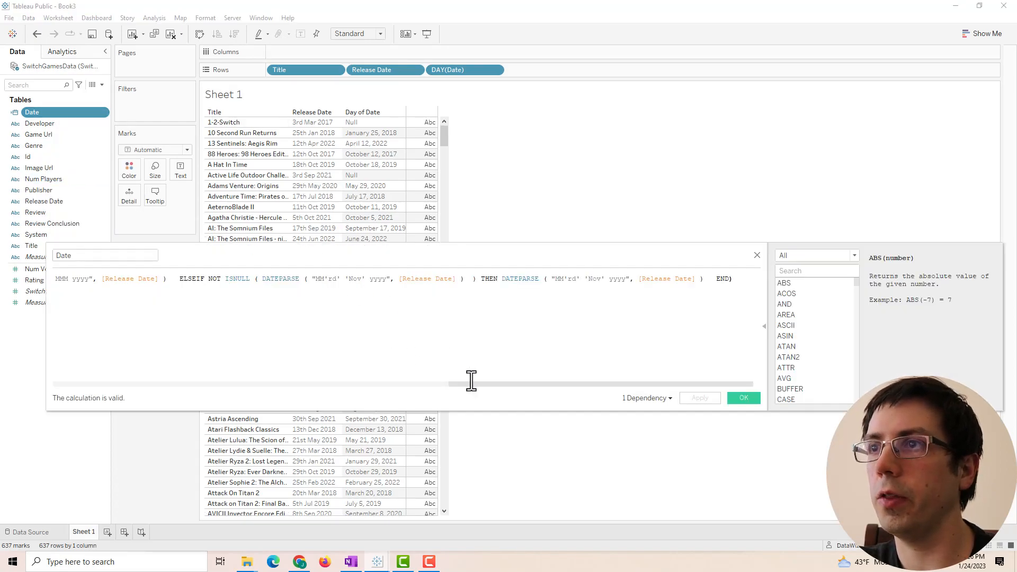
- Break the Date formula onto separate lines before each THEN and ELSEIF
left_click_drag(503, 382, 108, 355)
left_click(346, 278)
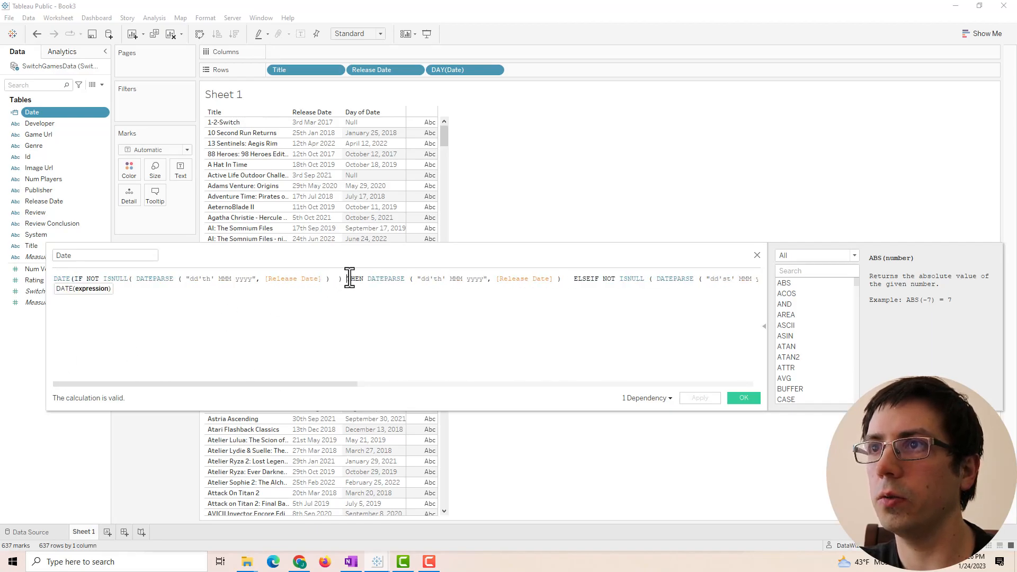
key("Return")
left_click(280, 287)
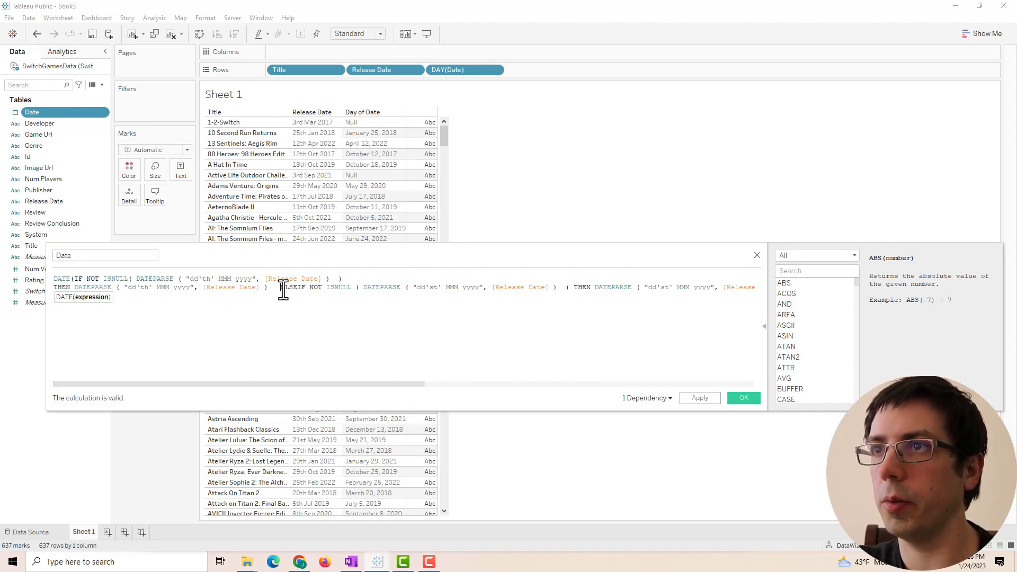
key("Return")
left_click(347, 296)
key("Return")
key("Return")
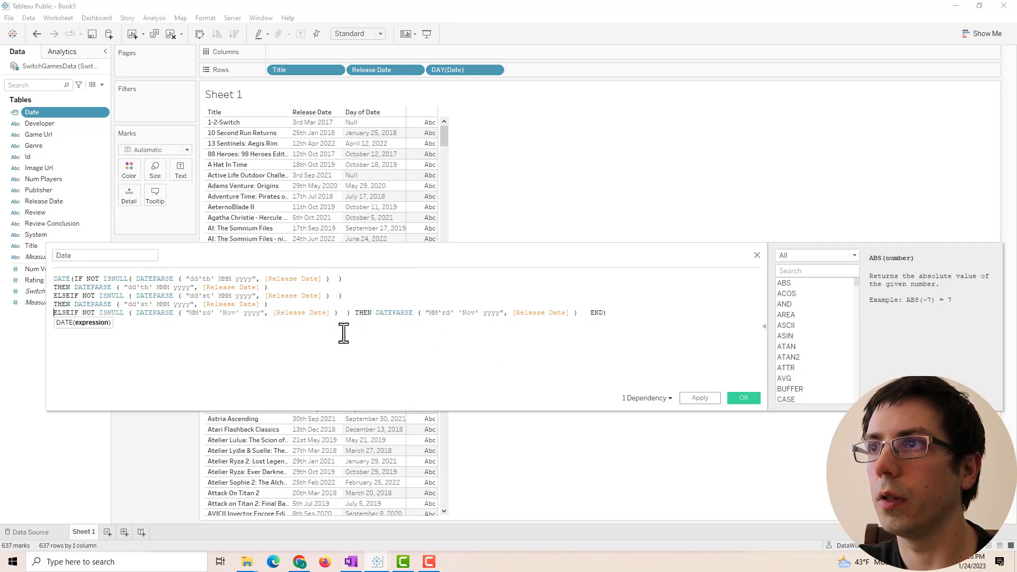
left_click(356, 313)
key("Return")
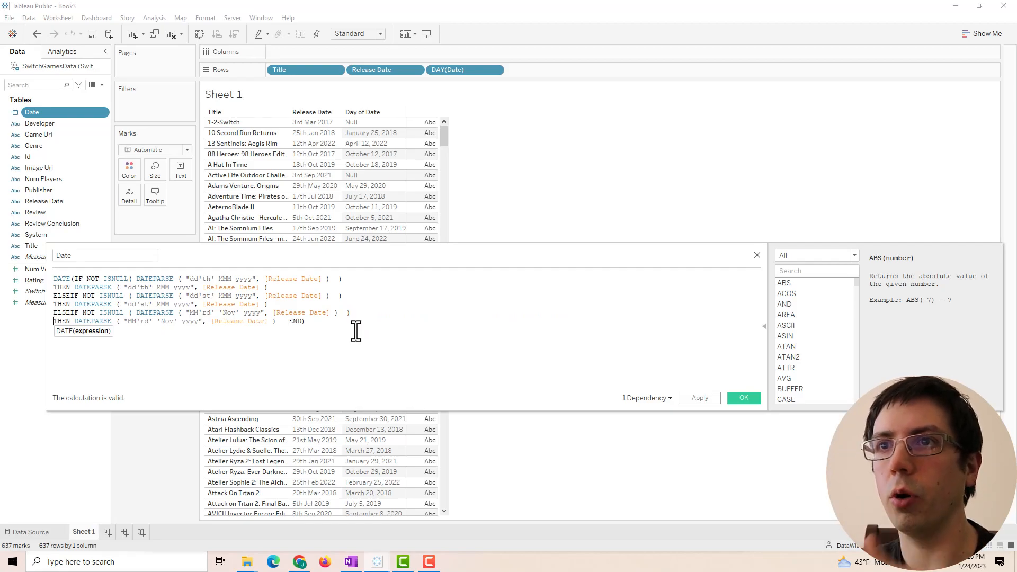
- Move the editor lower and delete the final ELSEIF/THEN clause from the formula
left_click_drag(333, 265, 343, 317)
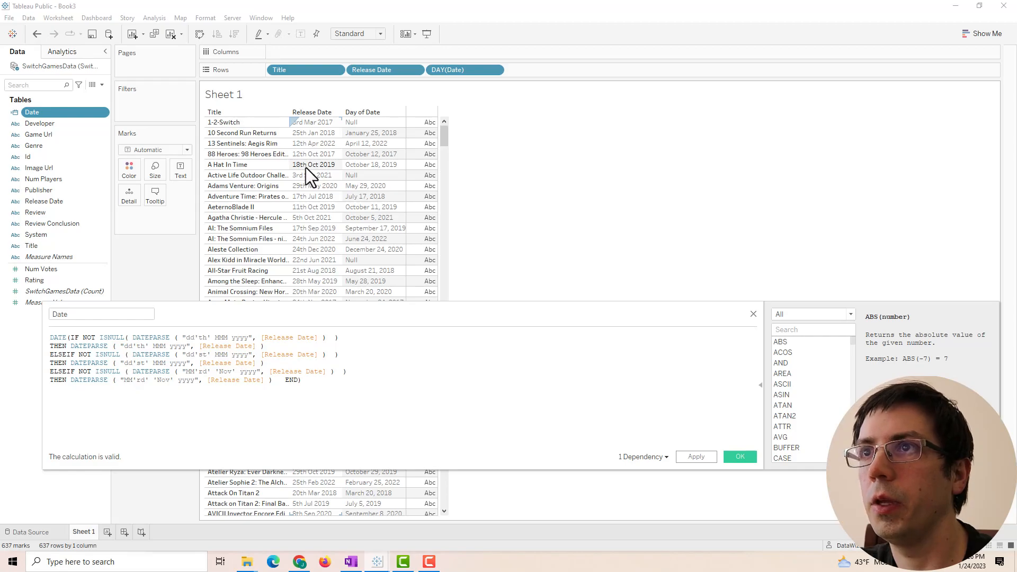
scroll(307, 167, "down", 1)
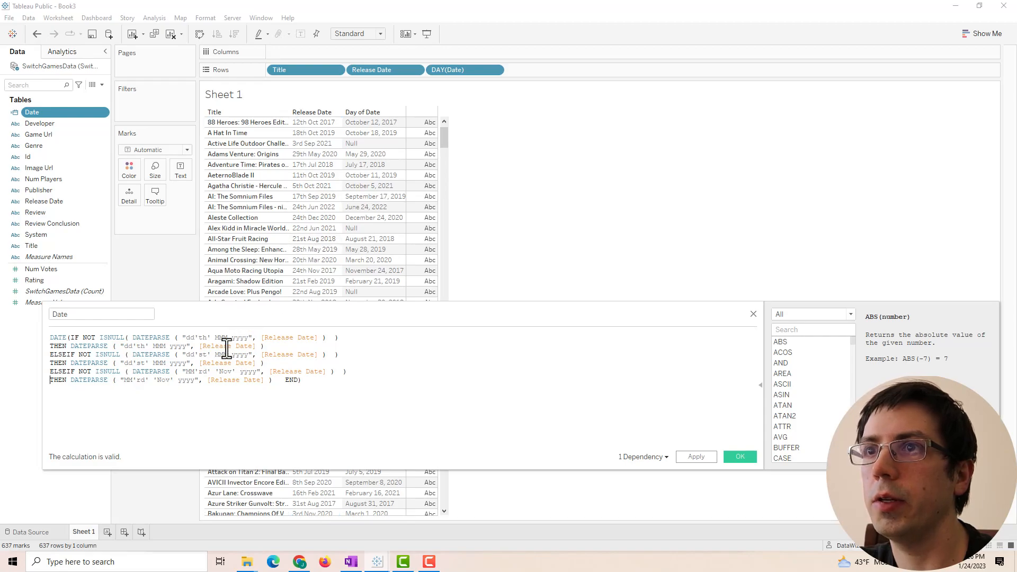
scroll(370, 233, "up", 1)
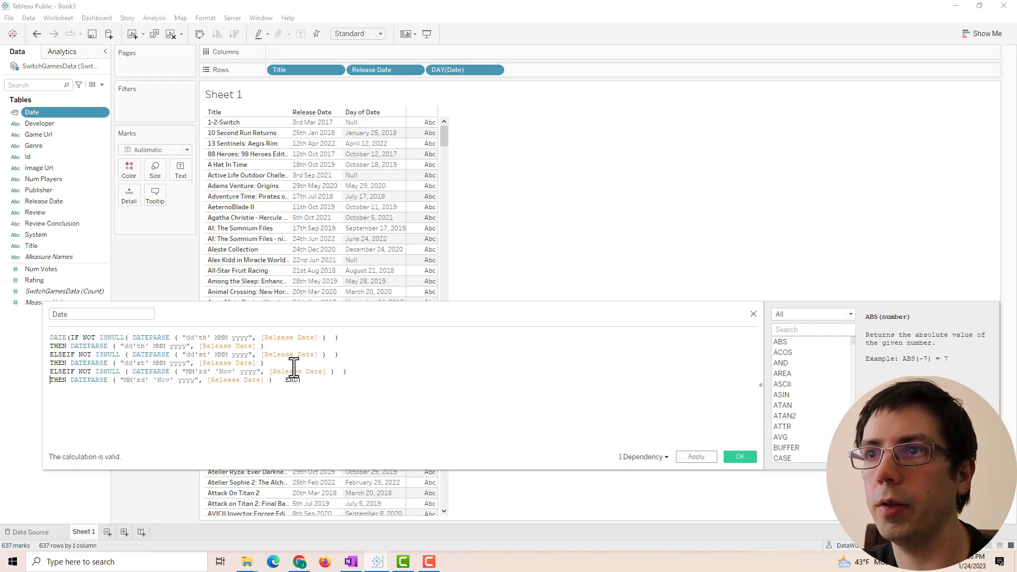
left_click_drag(322, 385, 50, 373)
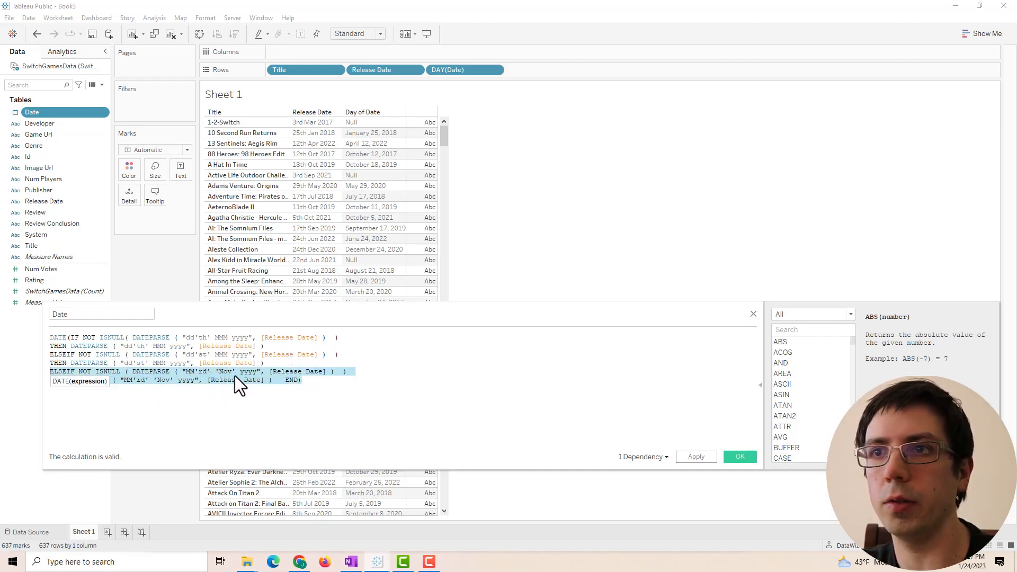
key("BackSpace")
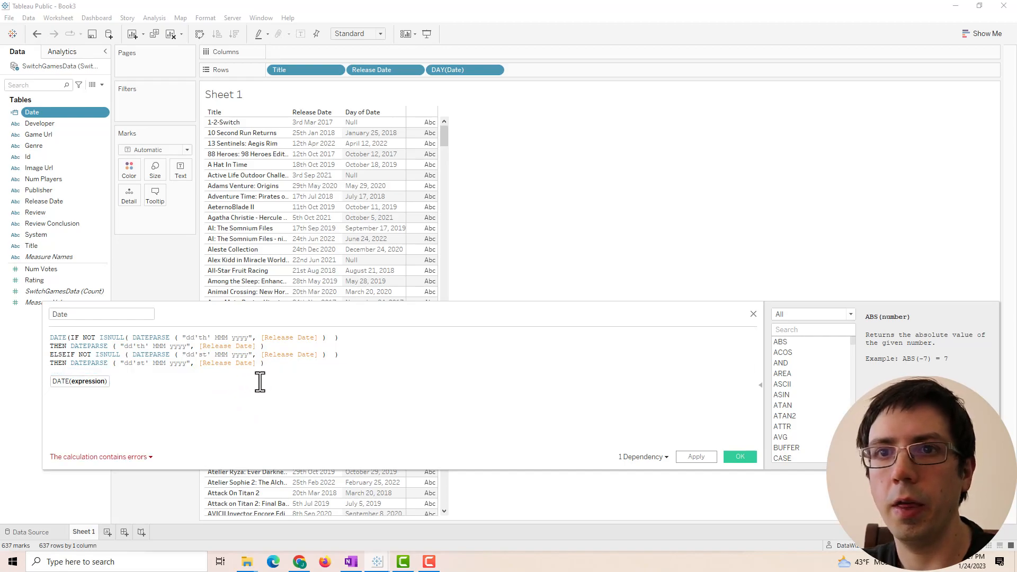
- Remove the MM'rd' 'Nov' clause and duplicate the dd'st' ELSEIF/THEN clause
left_click_drag(275, 361, 34, 353)
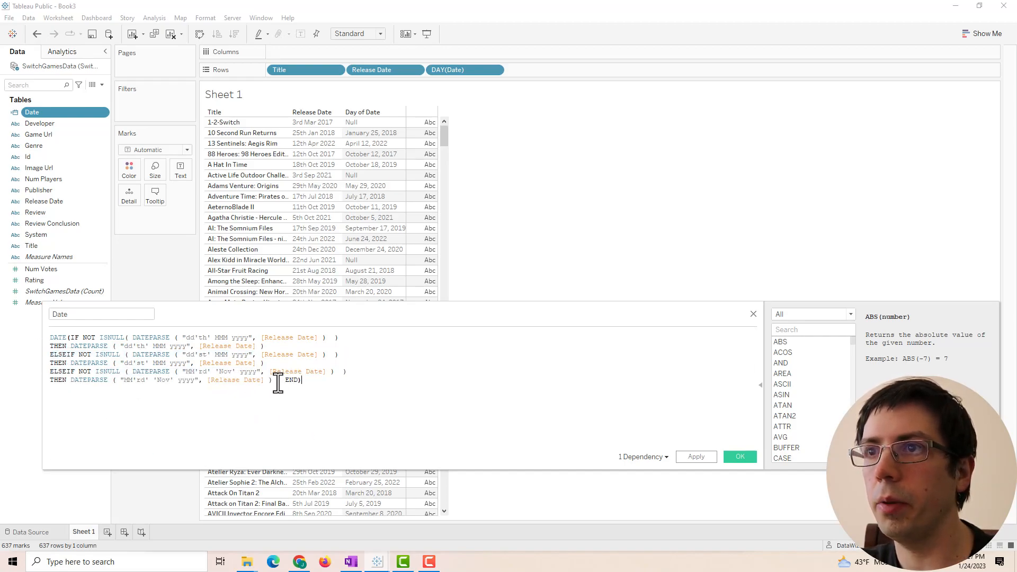
left_click_drag(275, 380, 30, 375)
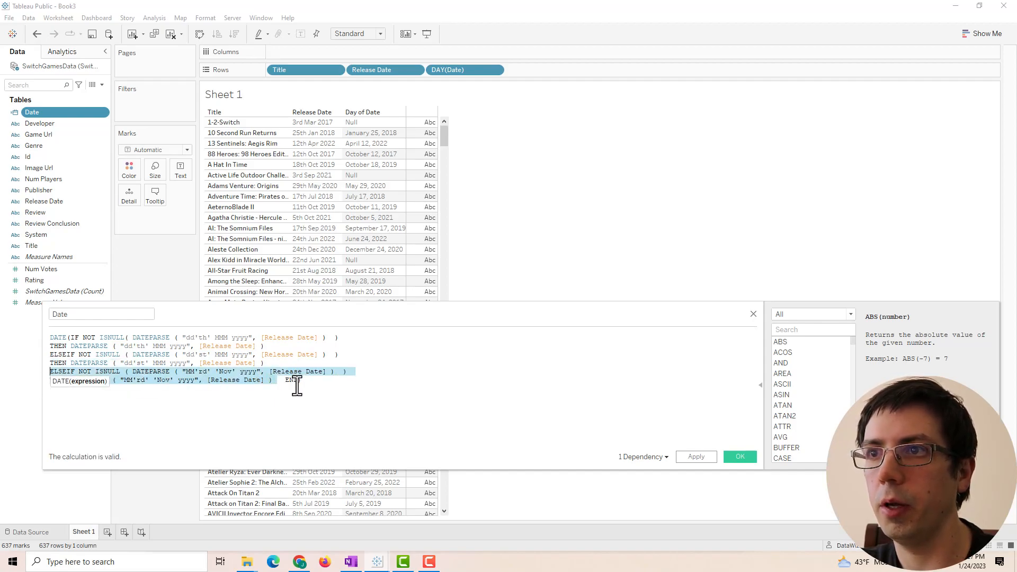
key("BackSpace")
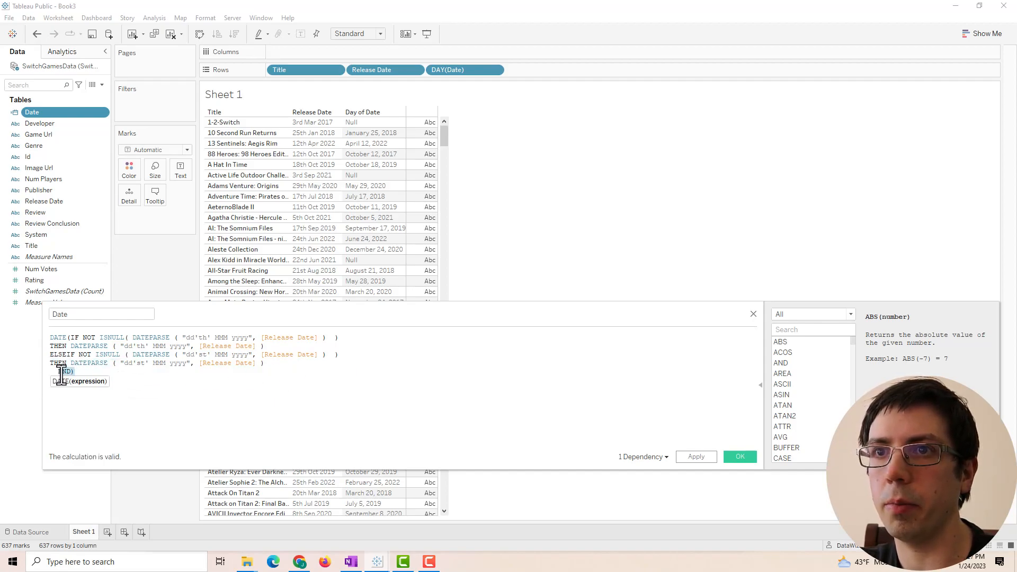
key("Return")
key("Return")
key("Return")
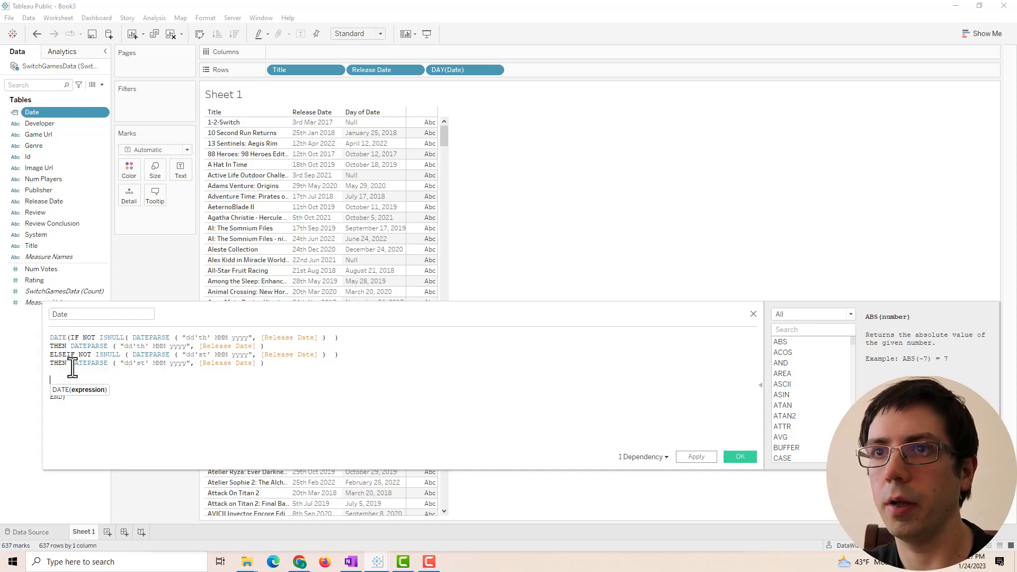
left_click_drag(278, 366, 25, 353)
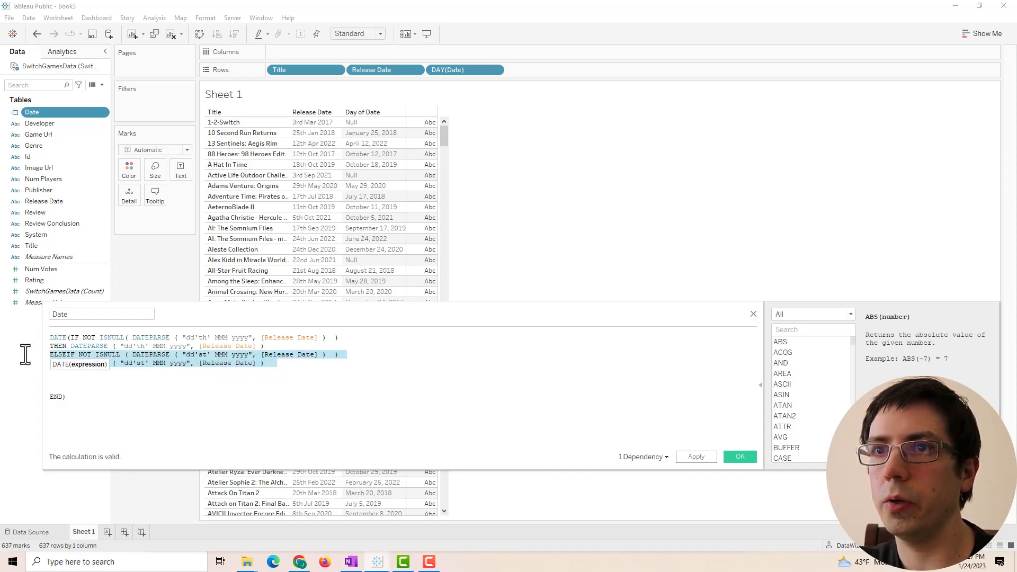
key("ctrl+c")
left_click(49, 371)
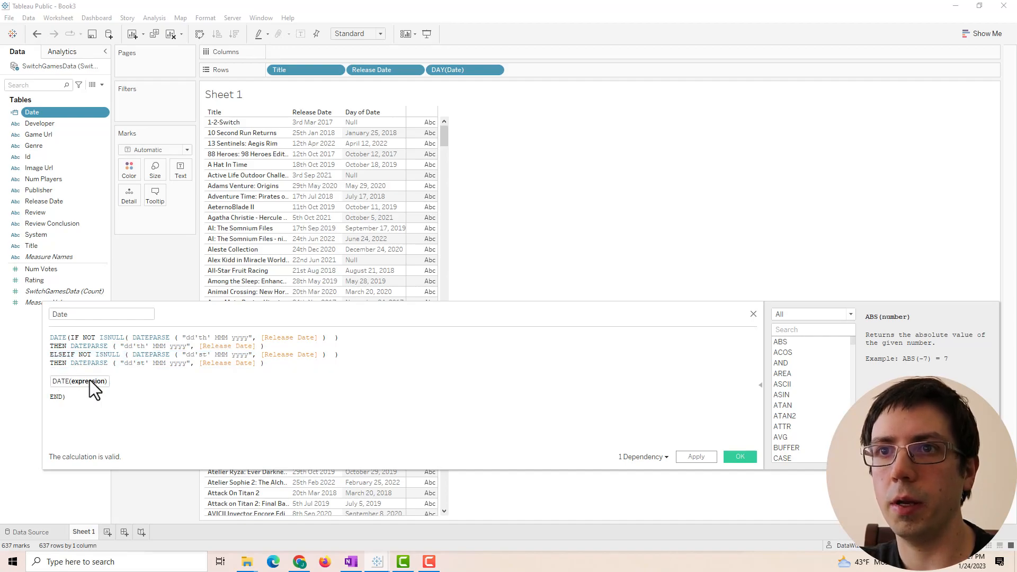
key("ctrl+v")
key("ctrl+v")
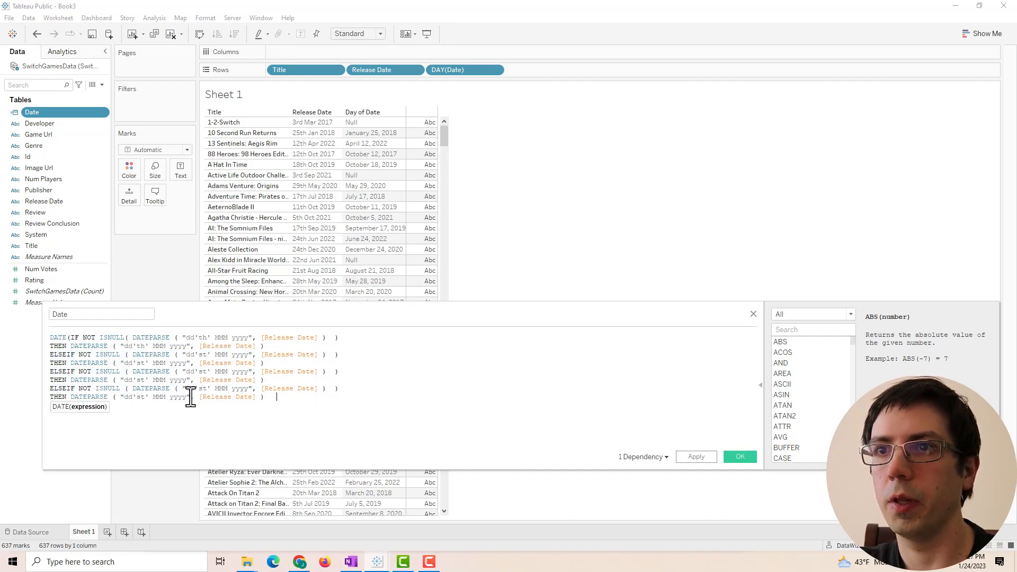
- Change the copied 'st' day suffixes in the formats to 'rd' and 'nd'
double_click(141, 362)
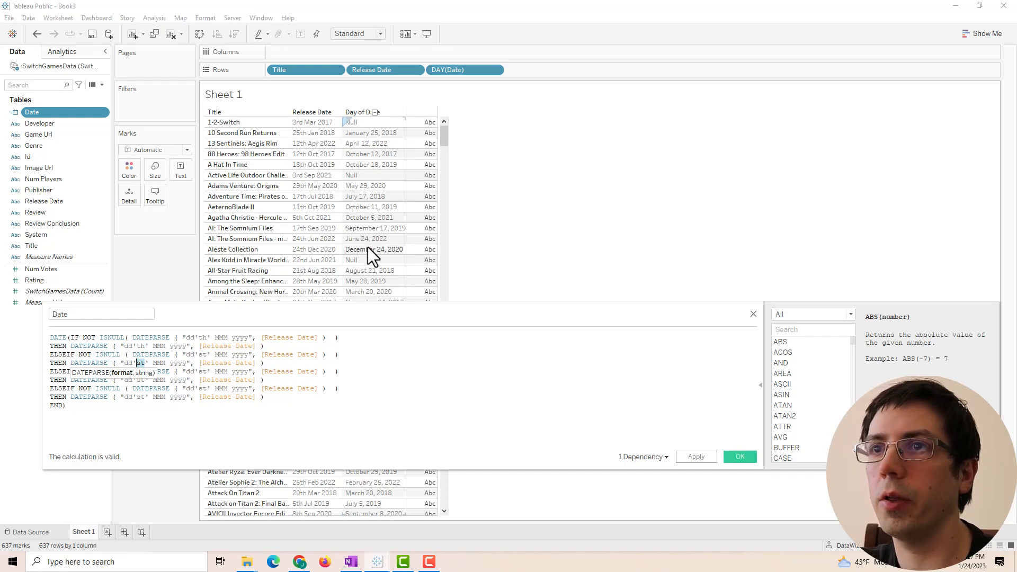
scroll(372, 245, "down", 1)
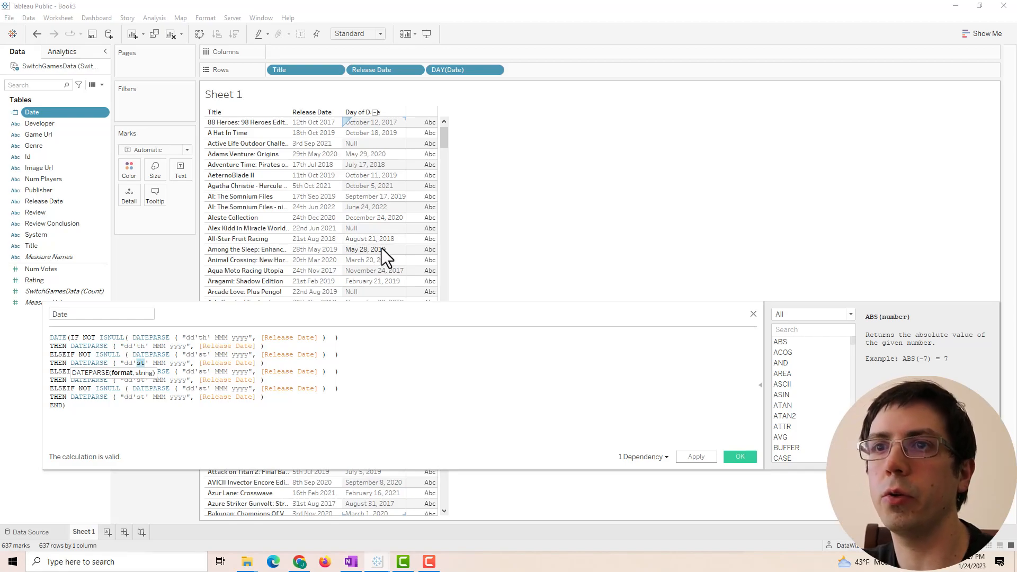
scroll(379, 246, "down", 1)
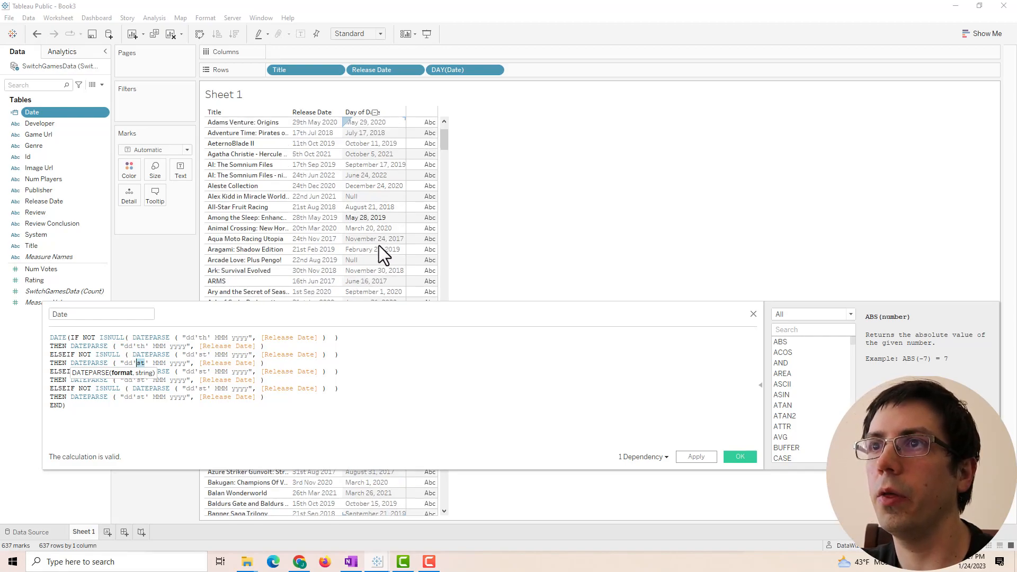
left_click(153, 404)
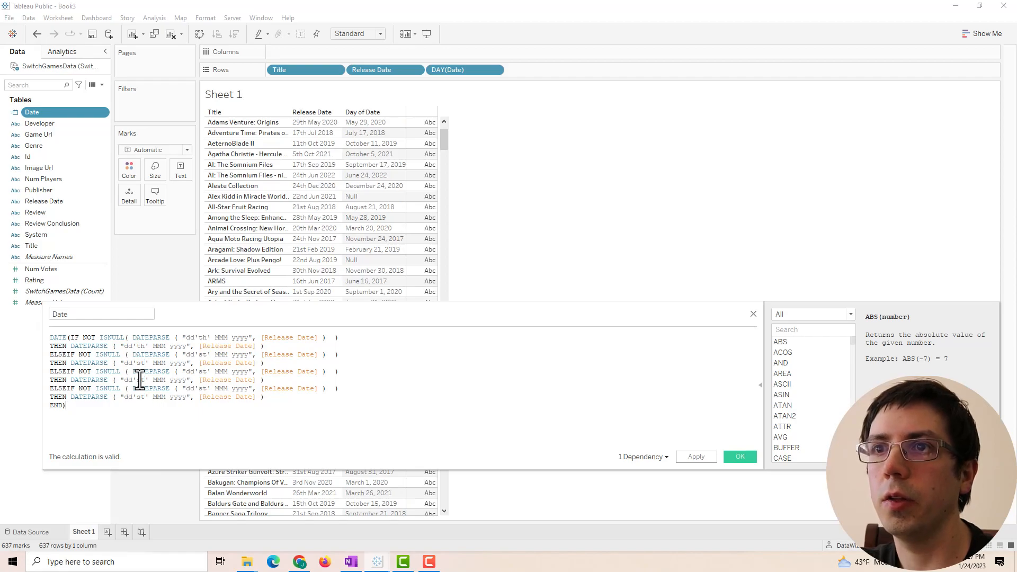
left_click_drag(146, 382, 140, 382)
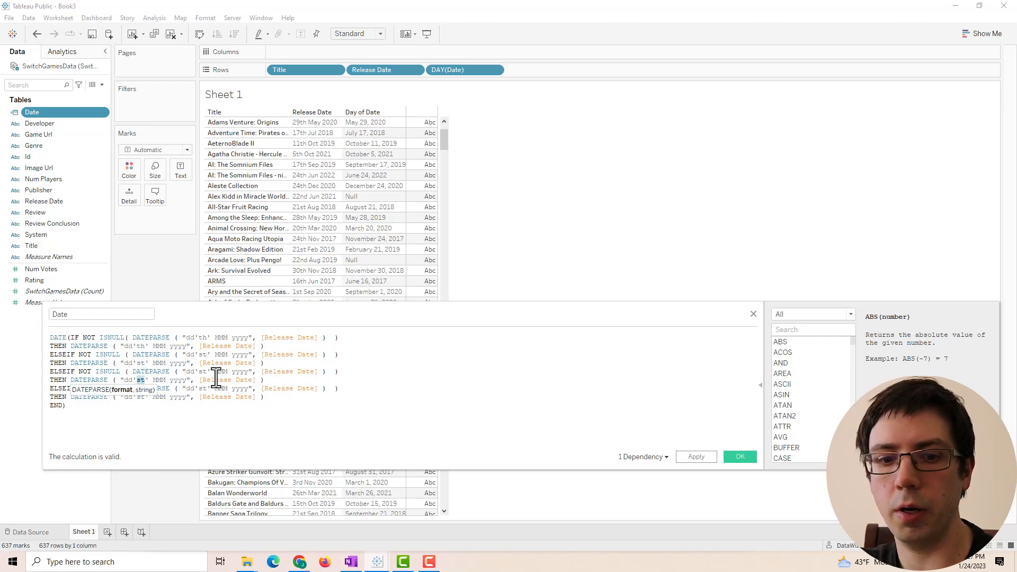
type("rd")
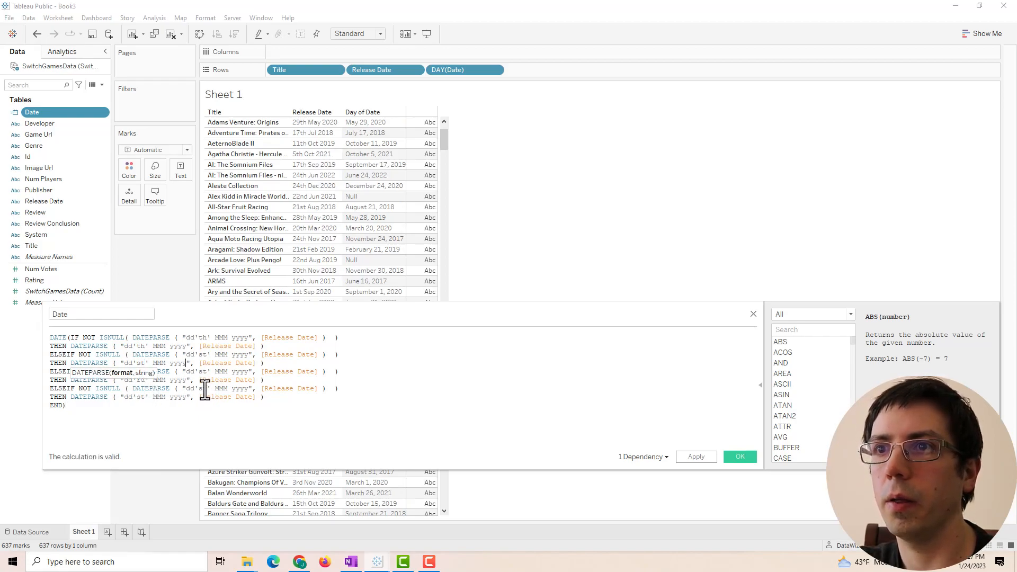
left_click_drag(210, 390, 199, 392)
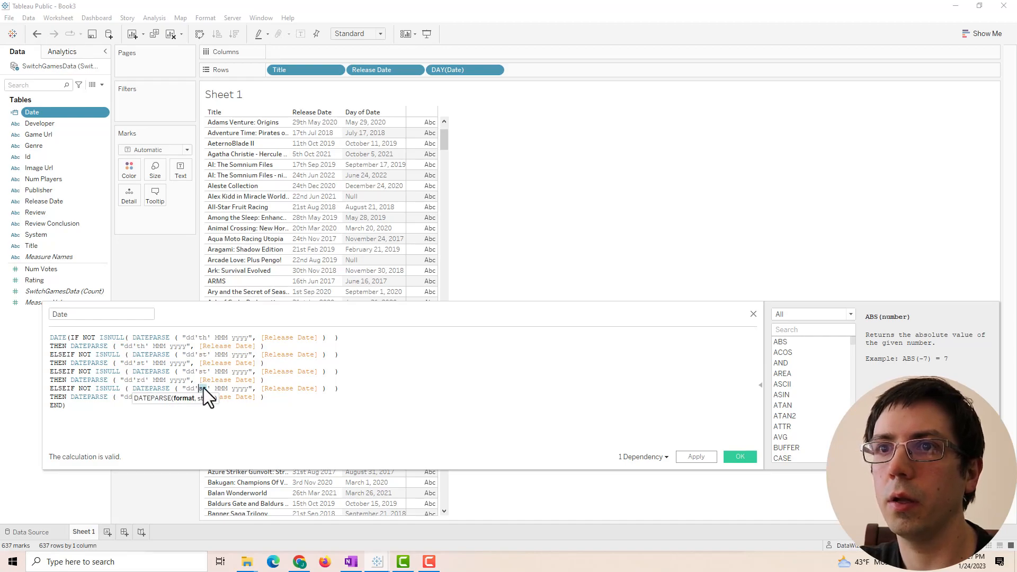
left_click(187, 372)
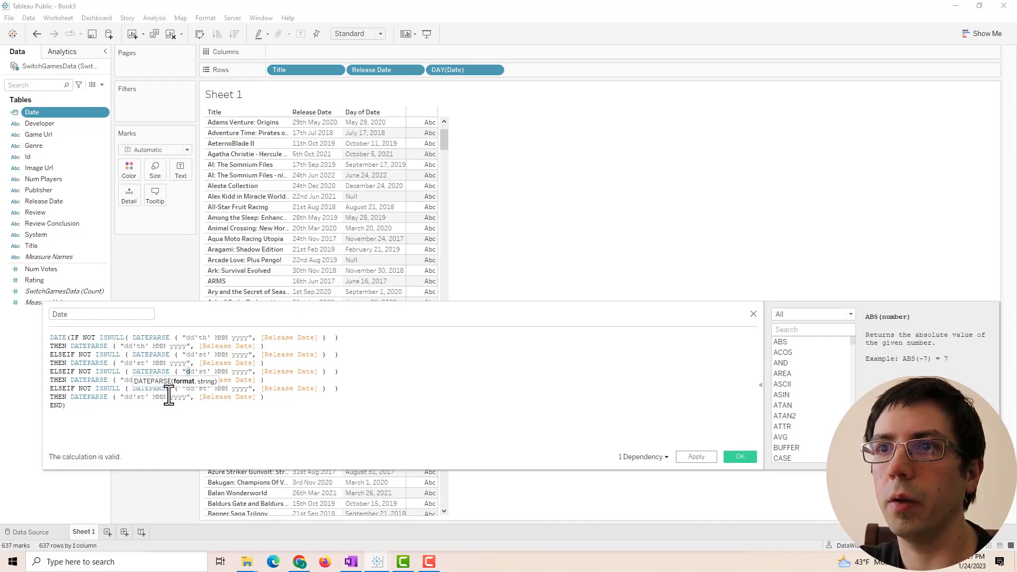
left_click_drag(209, 371, 199, 391)
type("rd")
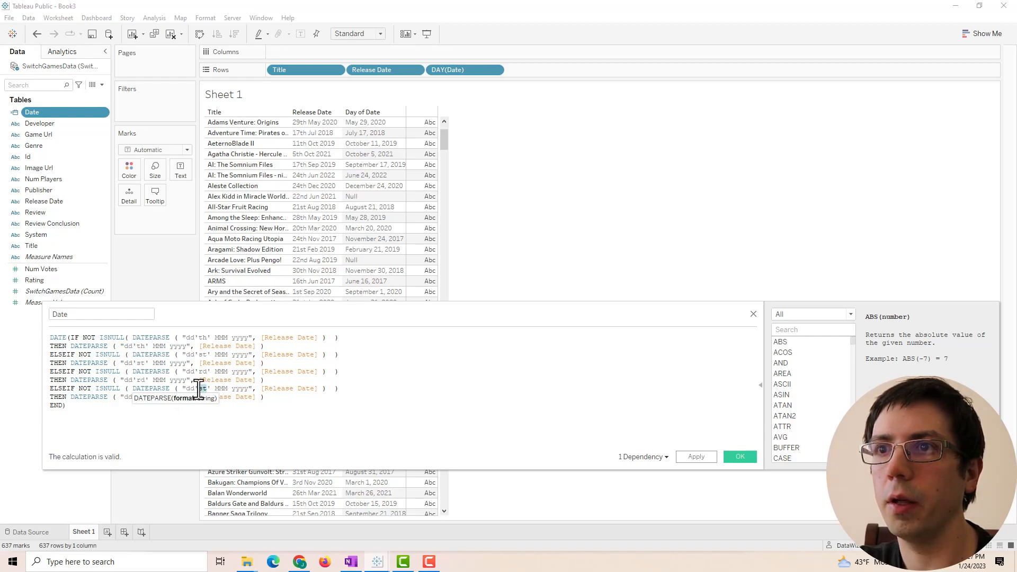
type("nd")
left_click(177, 346)
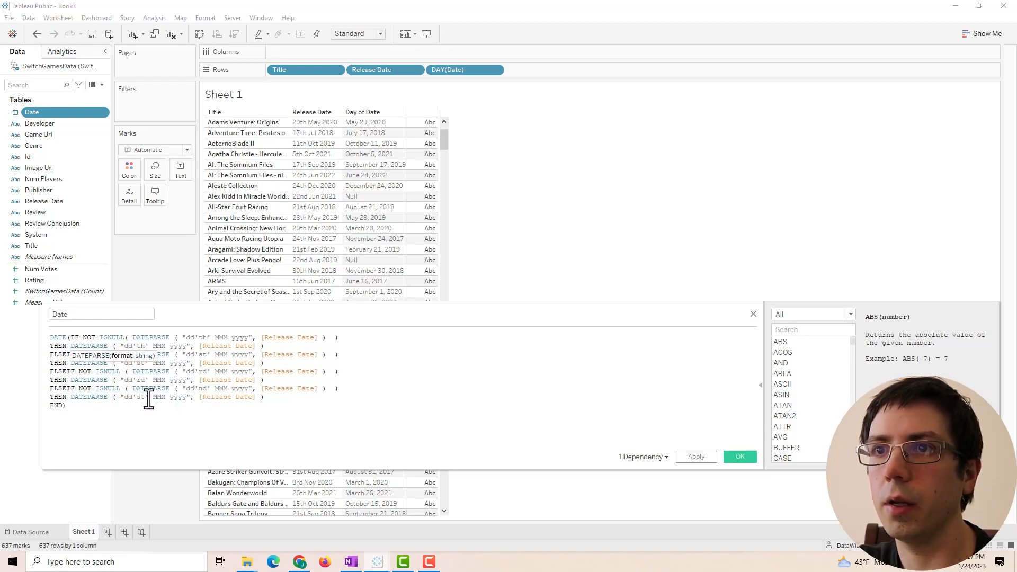
left_click_drag(145, 398, 137, 400)
type("nd")
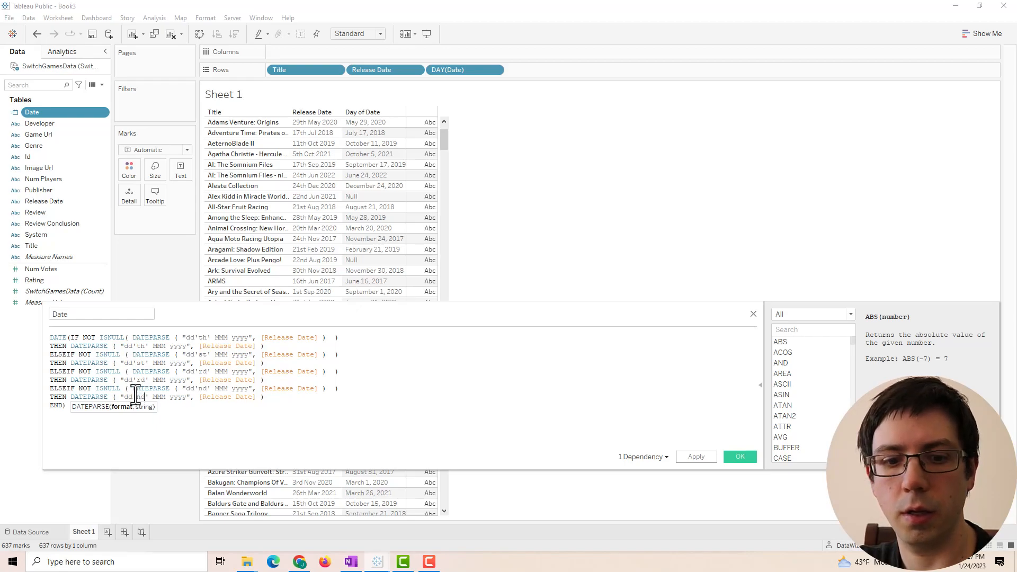
- Apply and confirm the corrected Date calculation, so 1-2-Switch shows March 3, 2017
left_click(696, 454)
key("Return")
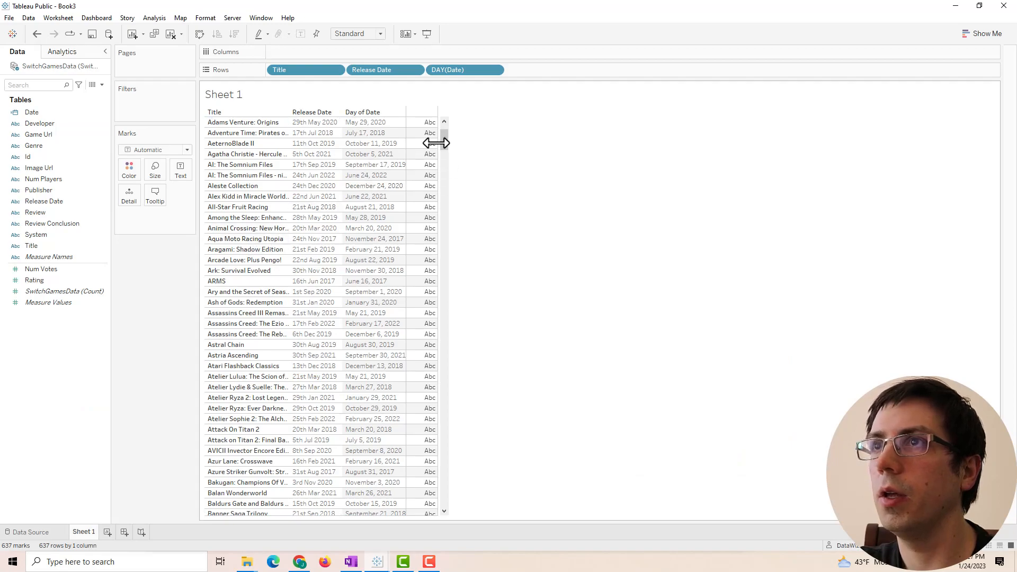
scroll(376, 159, "up", 2)
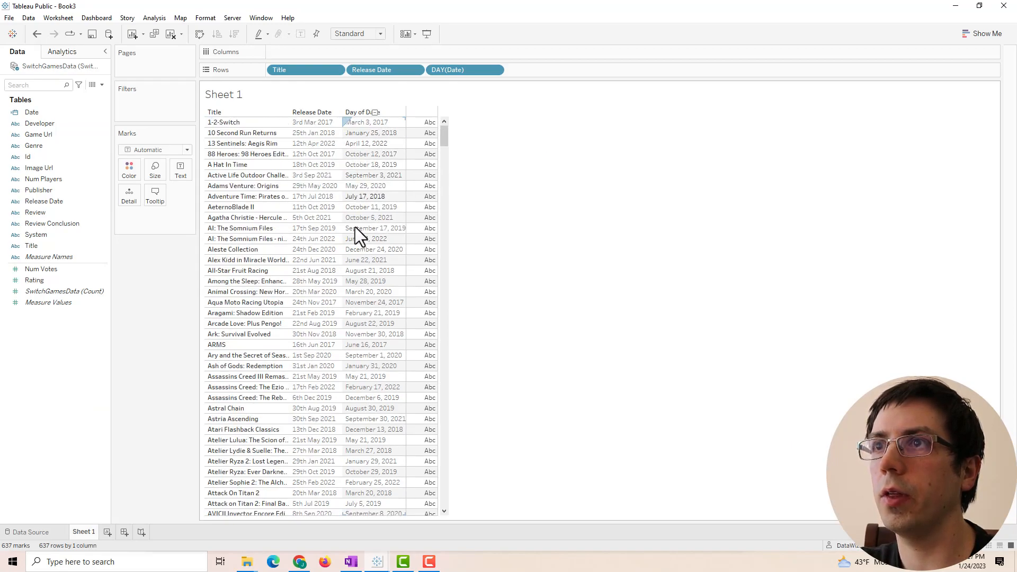
mouse_move(408, 292)
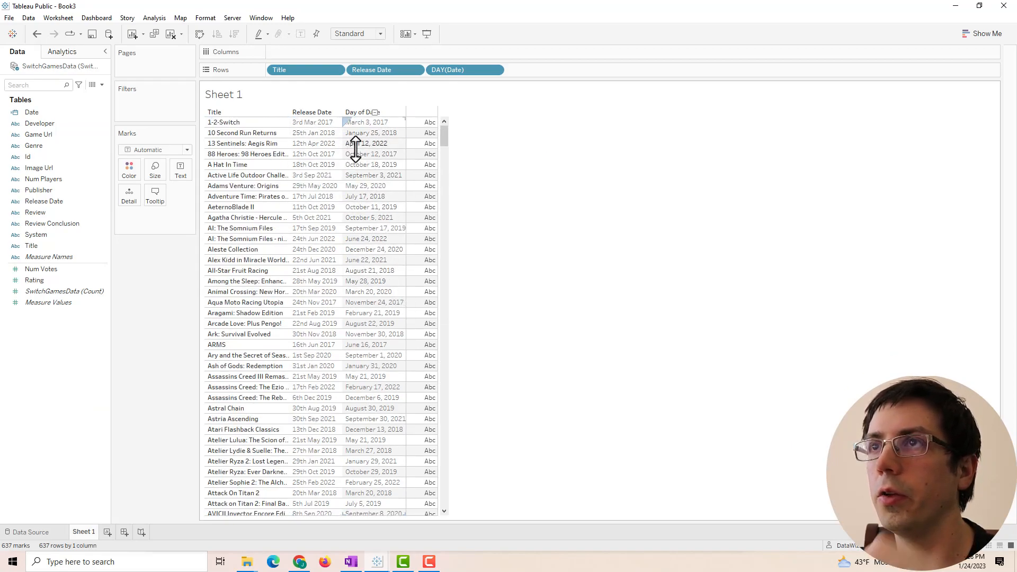
- Check the Day of Date values down the table, then clear Title, Release Date and DAY(Date) from Sheet 1
scroll(380, 208, "down", 4)
scroll(379, 208, "down", 11)
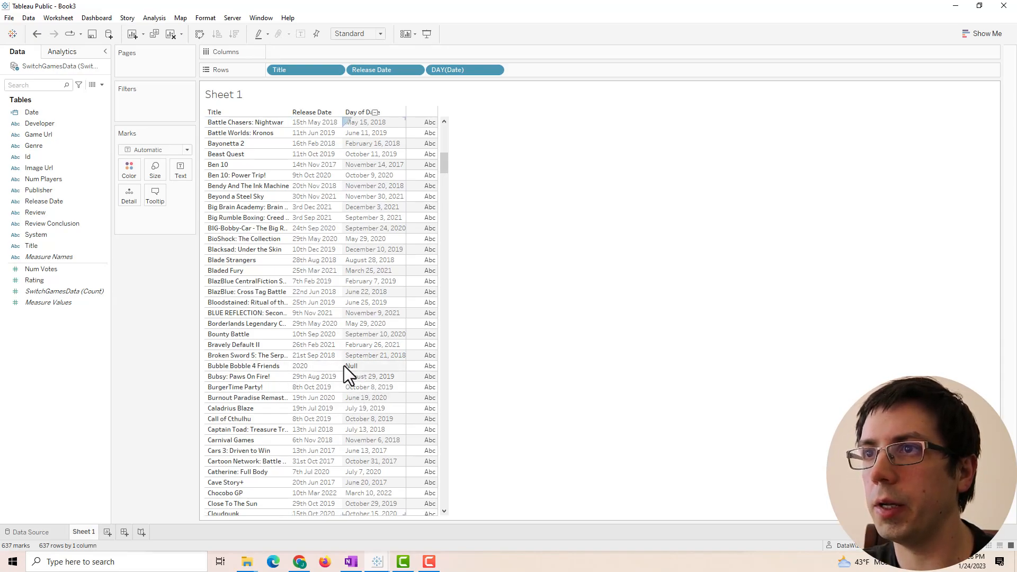
scroll(344, 365, "up", 15)
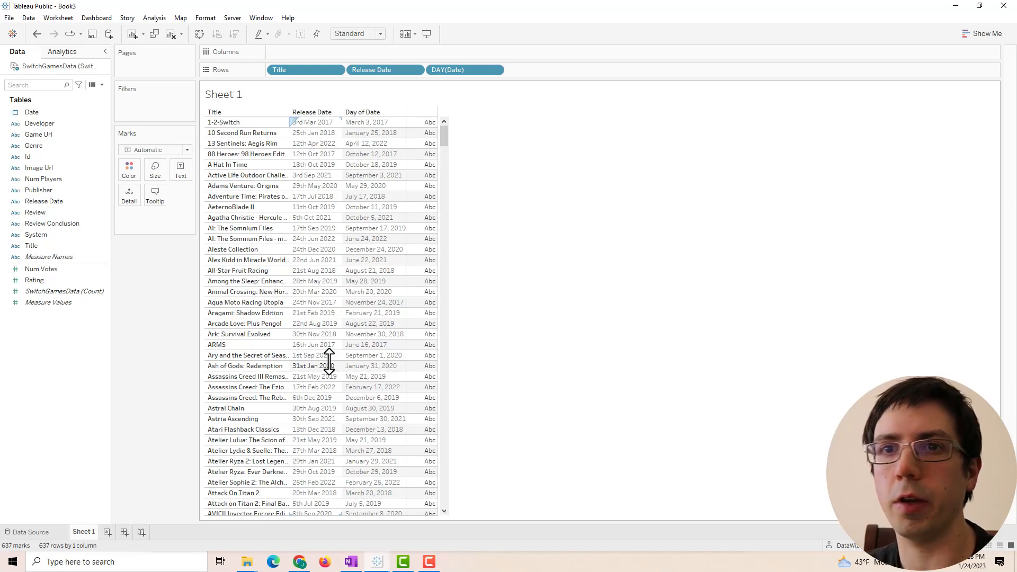
left_click(173, 33)
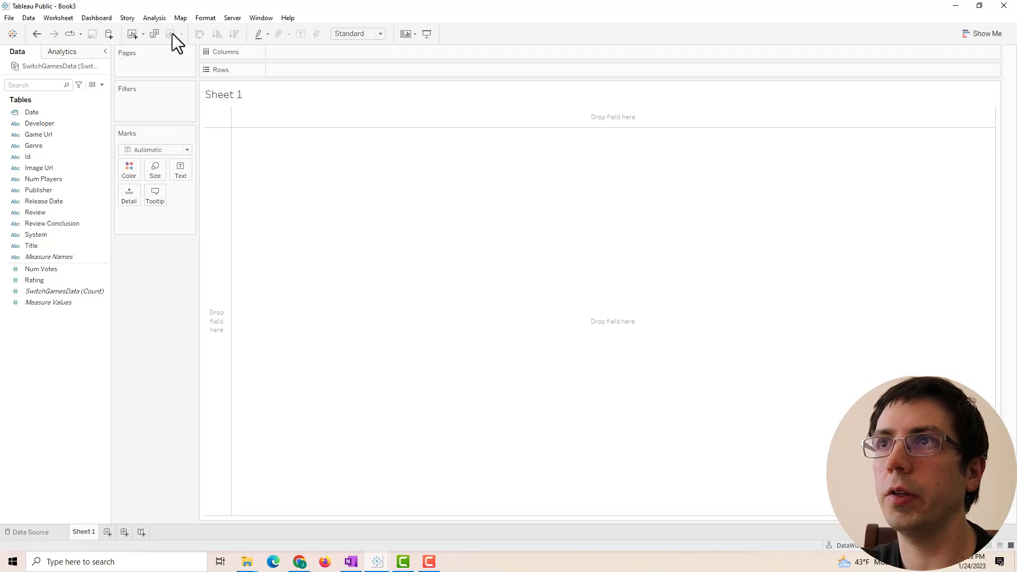
- Add Dashboard 1 and fix its size to Desktop Browser (1000 x 800)
left_click(107, 533)
key("ctrl+z")
left_click(124, 532)
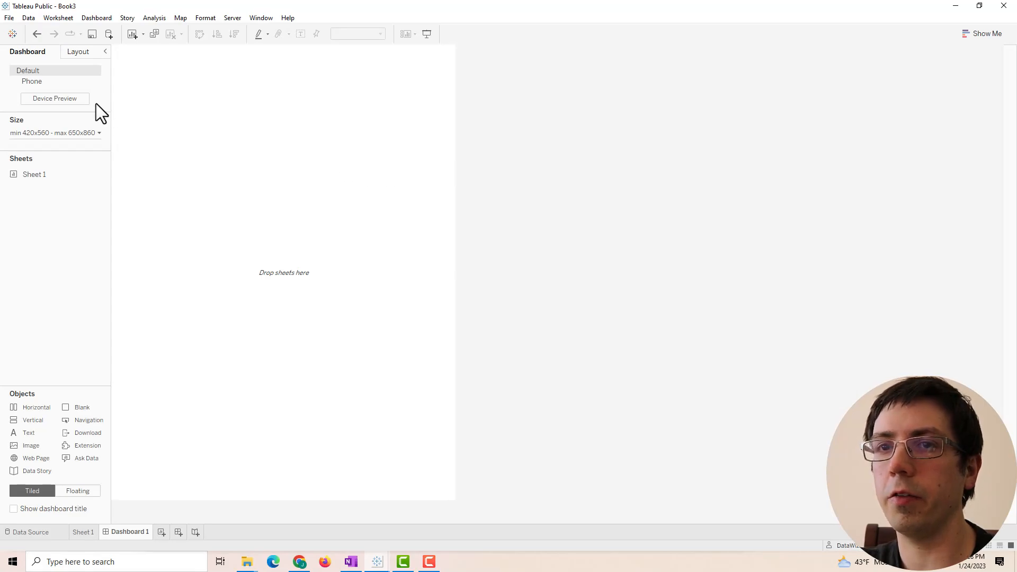
left_click(60, 134)
left_click(54, 150)
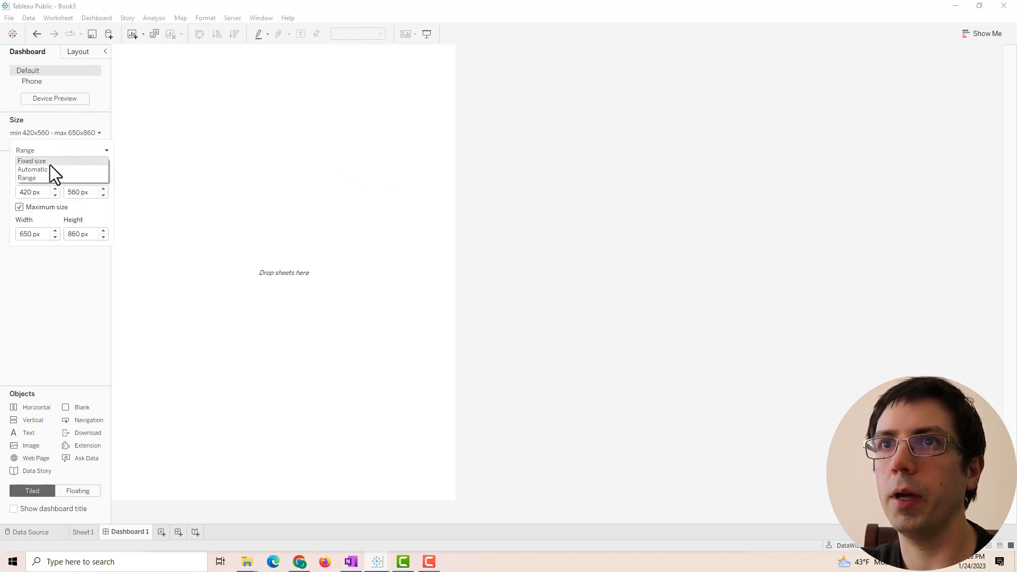
left_click(49, 165)
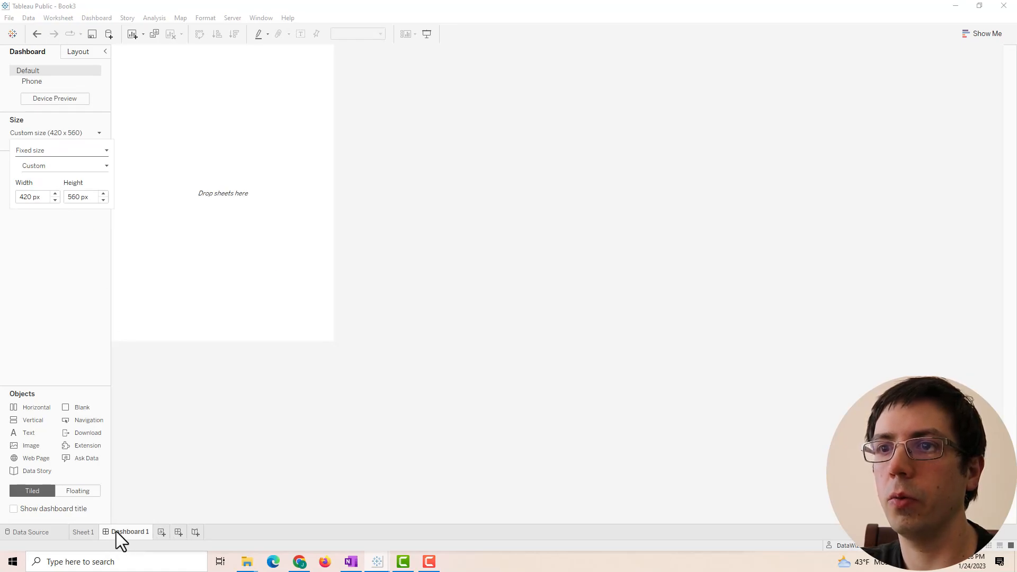
left_click(43, 165)
left_click(62, 185)
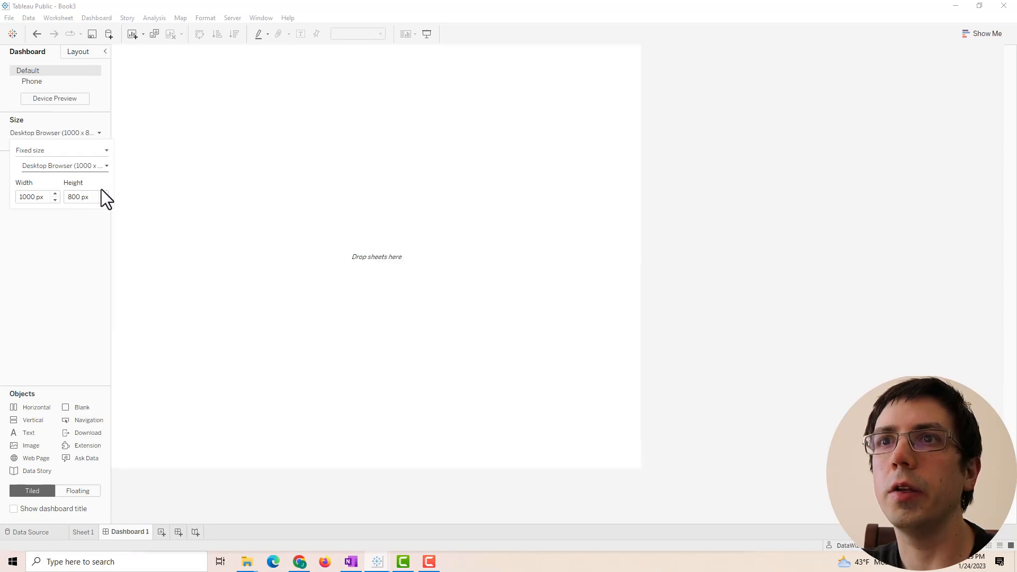
left_click(690, 236)
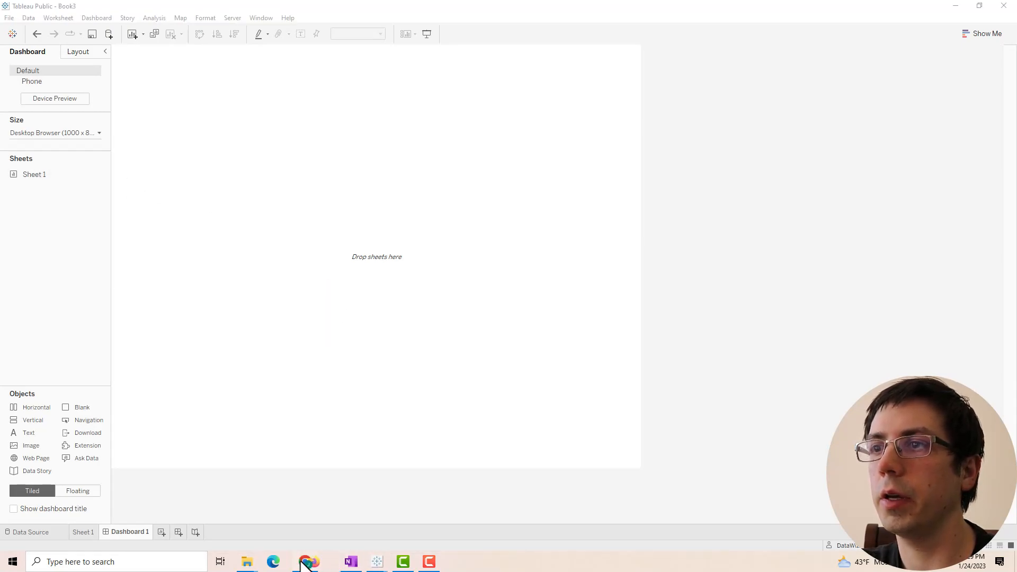
mouse_move(379, 560)
left_click(323, 493)
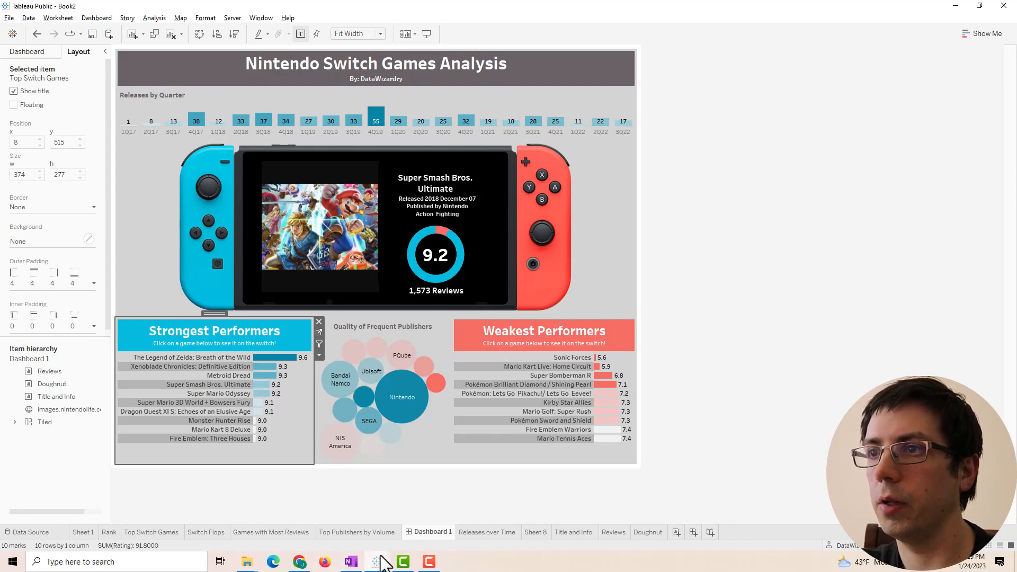
mouse_move(380, 557)
left_click(408, 529)
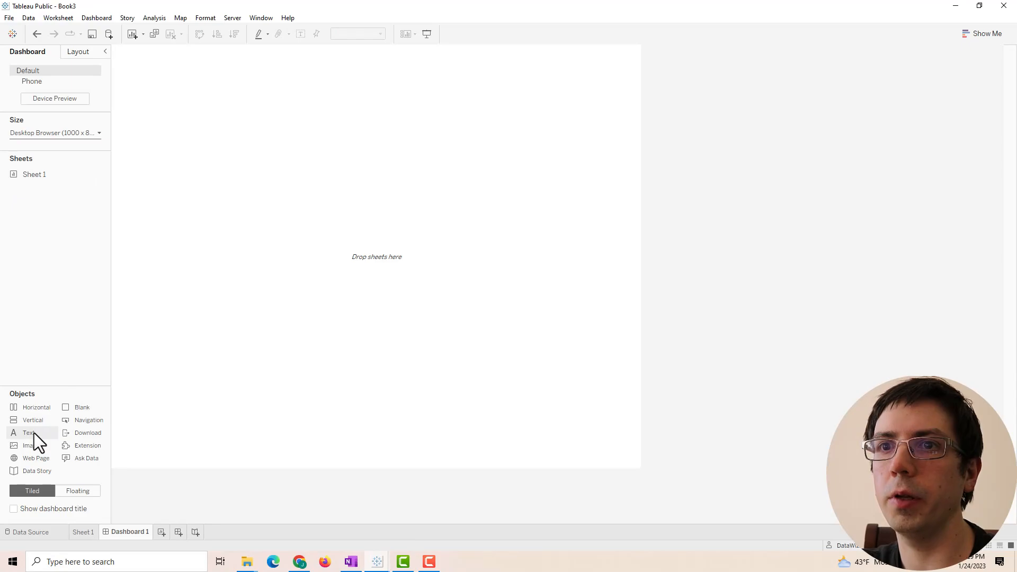
- Add a text object reading 'Nintendo Switch Games Analysis' and set its font to Tableau Medium
left_click_drag(34, 433, 259, 229)
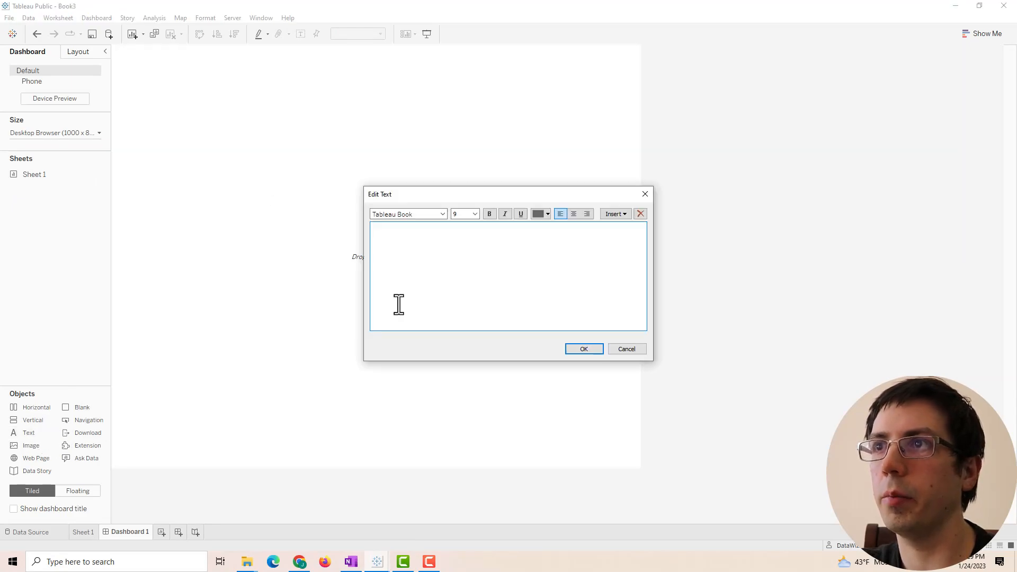
type("Nintendo Switch Games Analysis")
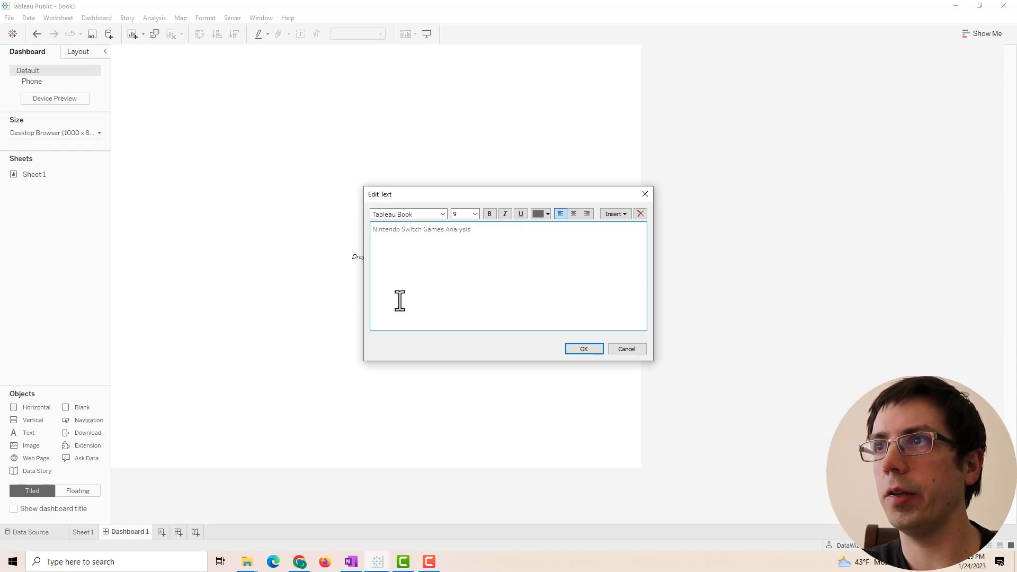
left_click(403, 216)
left_click_drag(398, 217, 437, 213)
type("Medium")
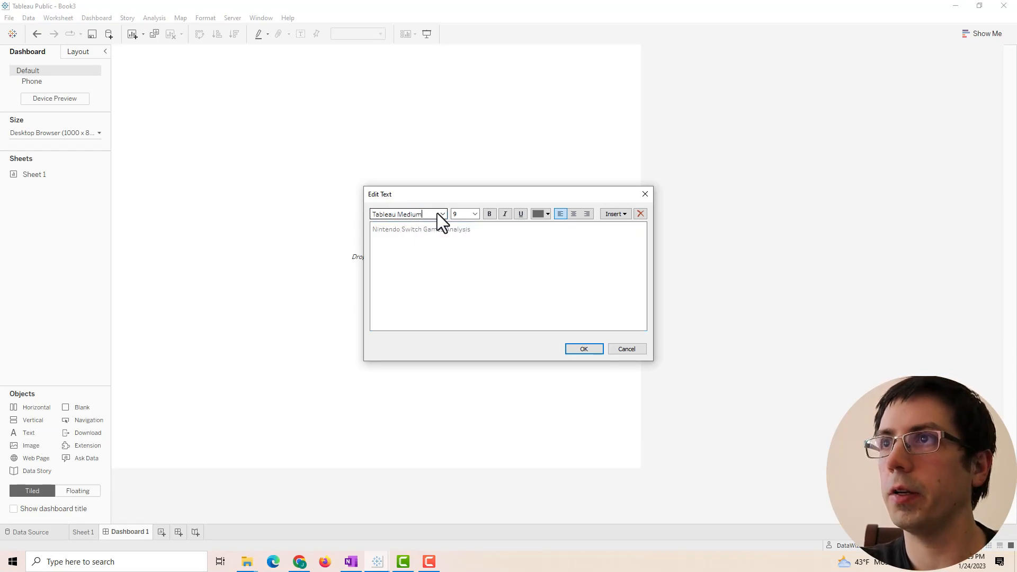
left_click(487, 240)
key("ctrl+a")
left_click(413, 217)
left_click(420, 217)
left_click_drag(398, 216, 420, 216)
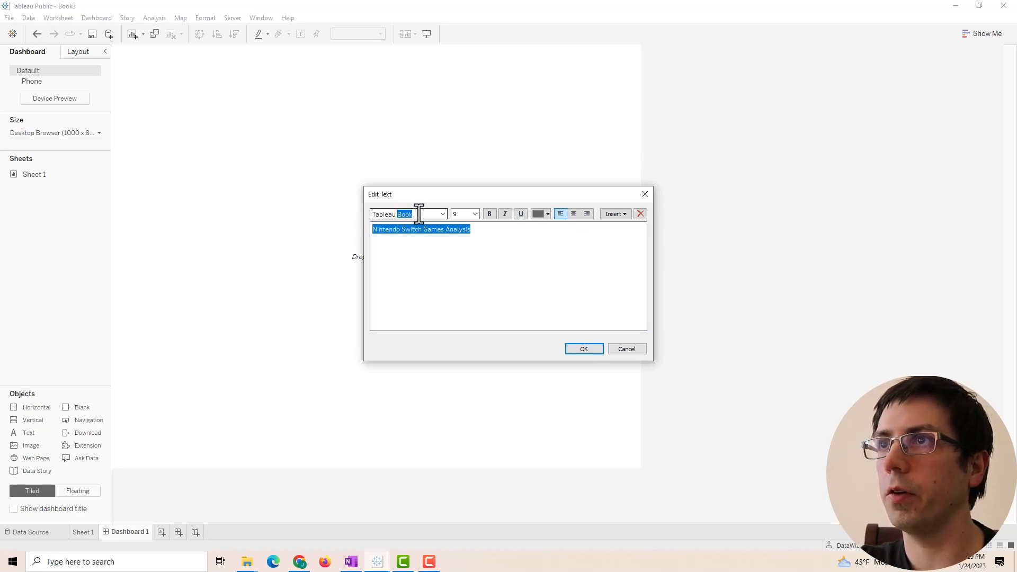
type("Medium")
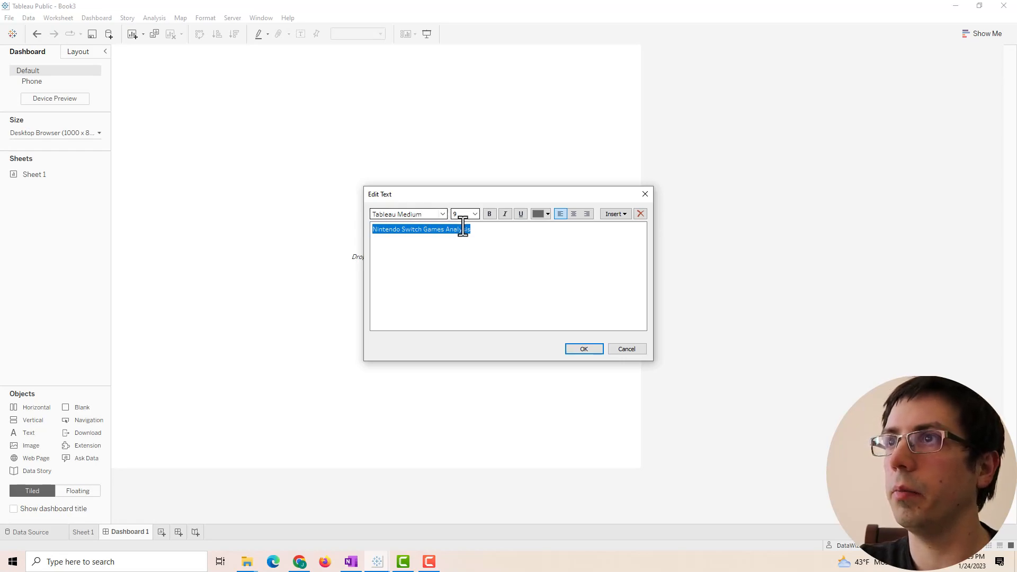
- Make the title 24-point, bold and centred, pick a font colour, and confirm
left_click(527, 271)
key("ctrl+a")
left_click(474, 214)
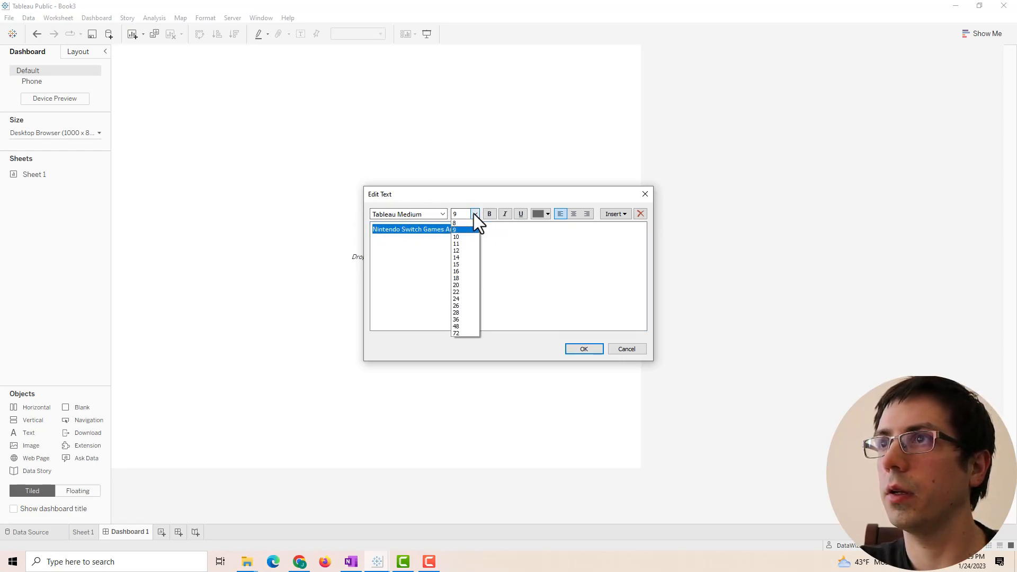
left_click(459, 298)
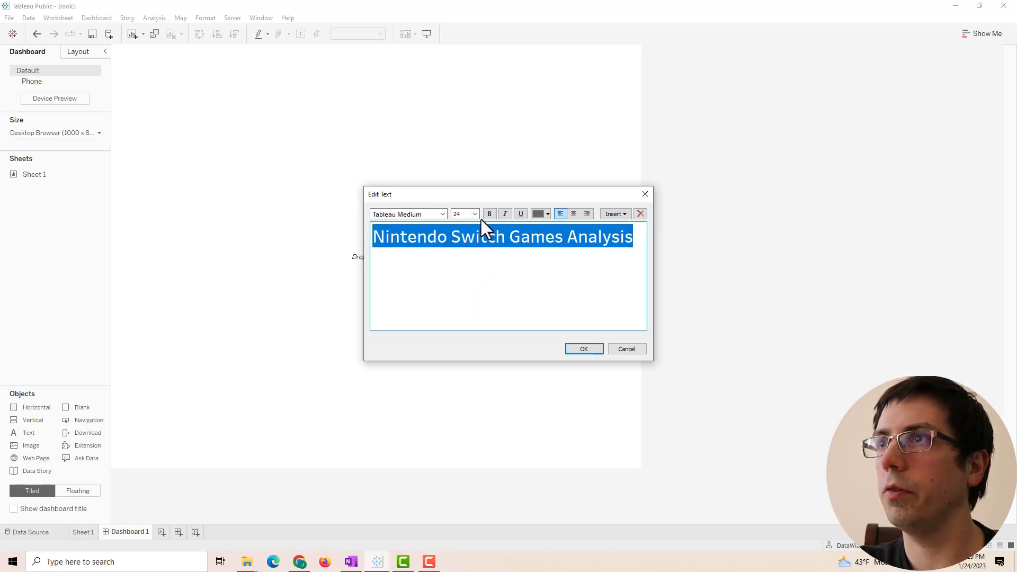
left_click(488, 213)
left_click(573, 214)
left_click(540, 214)
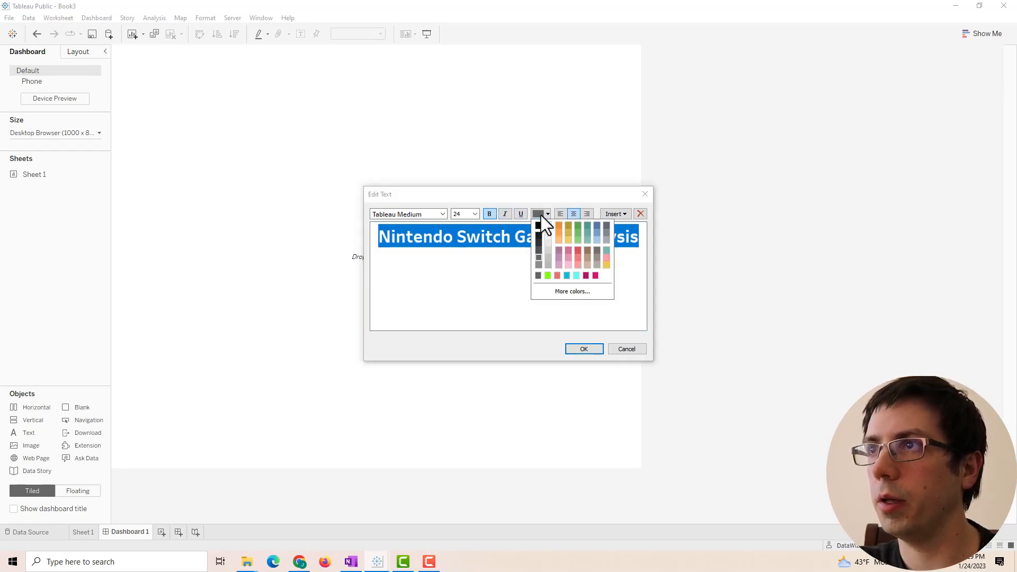
left_click(543, 224)
left_click(584, 348)
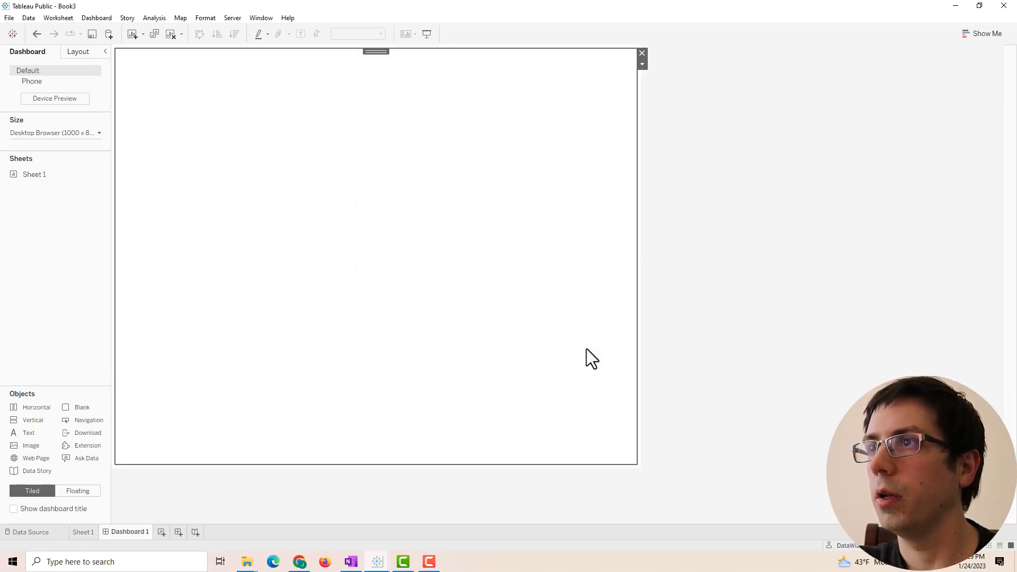
right_click(304, 86)
left_click(281, 86)
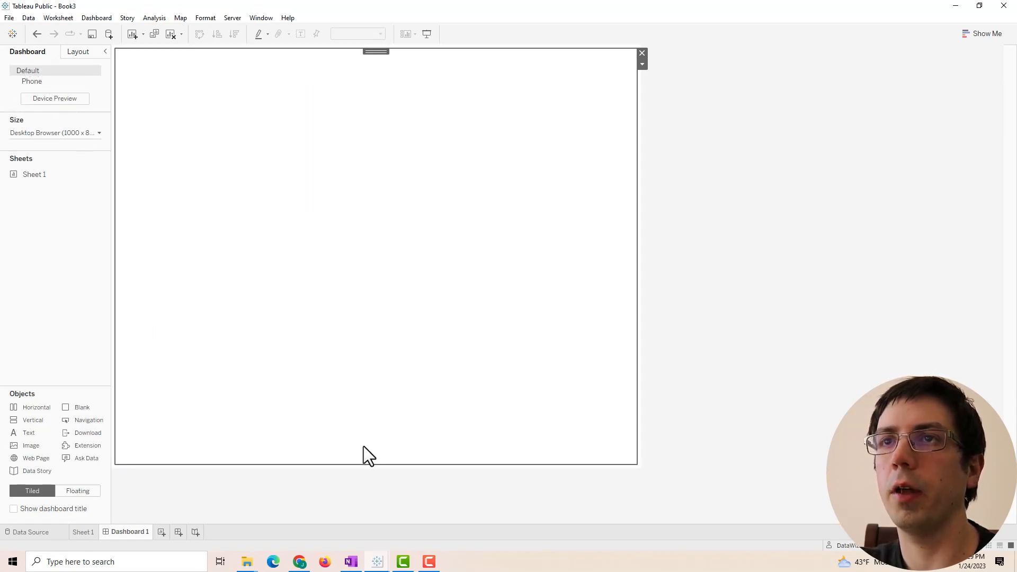
- Check the Nintendo Switch colour palette page in Chrome, then return to the Book3 dashboard
mouse_move(300, 562)
left_click(299, 493)
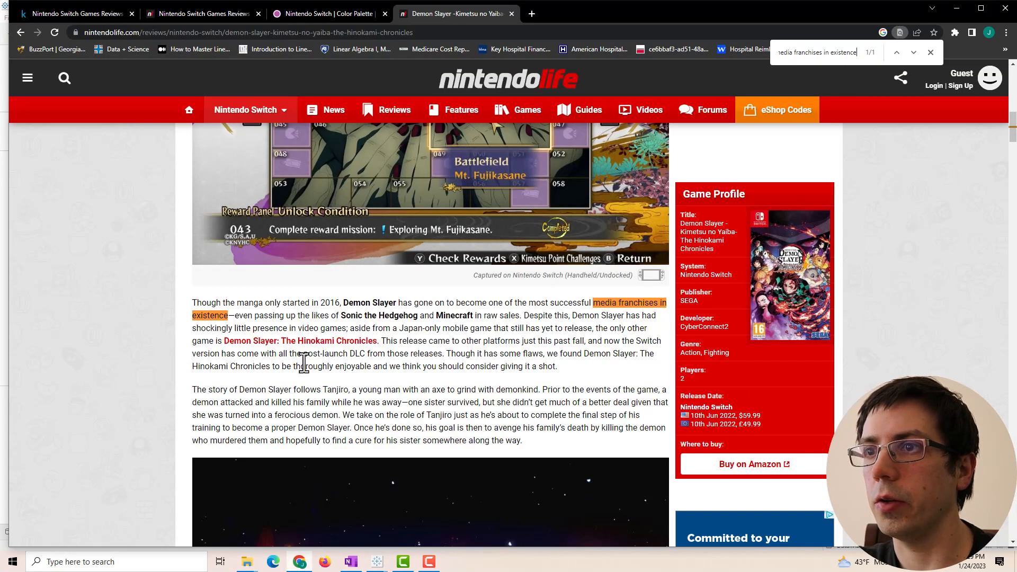
left_click(344, 18)
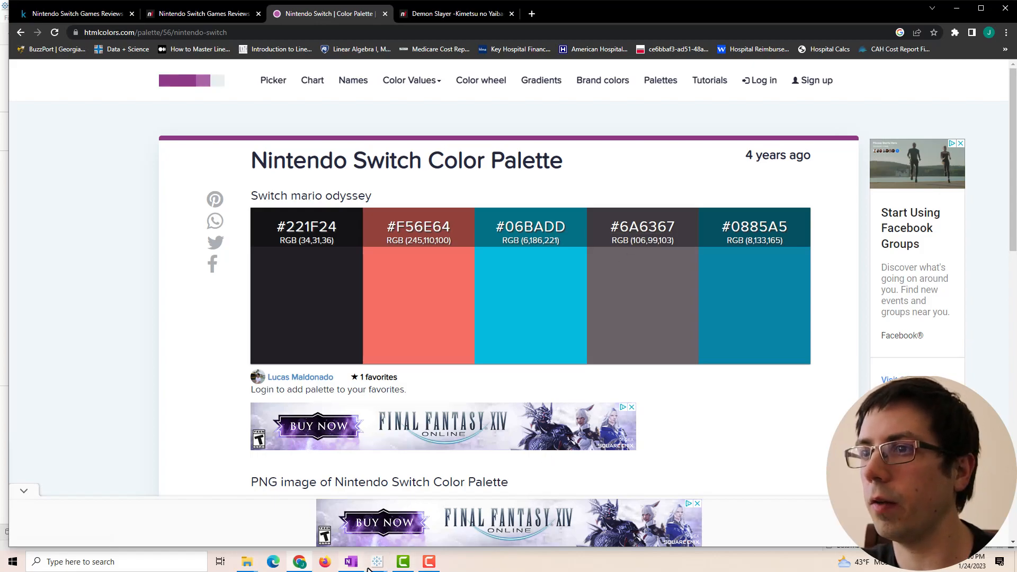
mouse_move(372, 566)
left_click(418, 514)
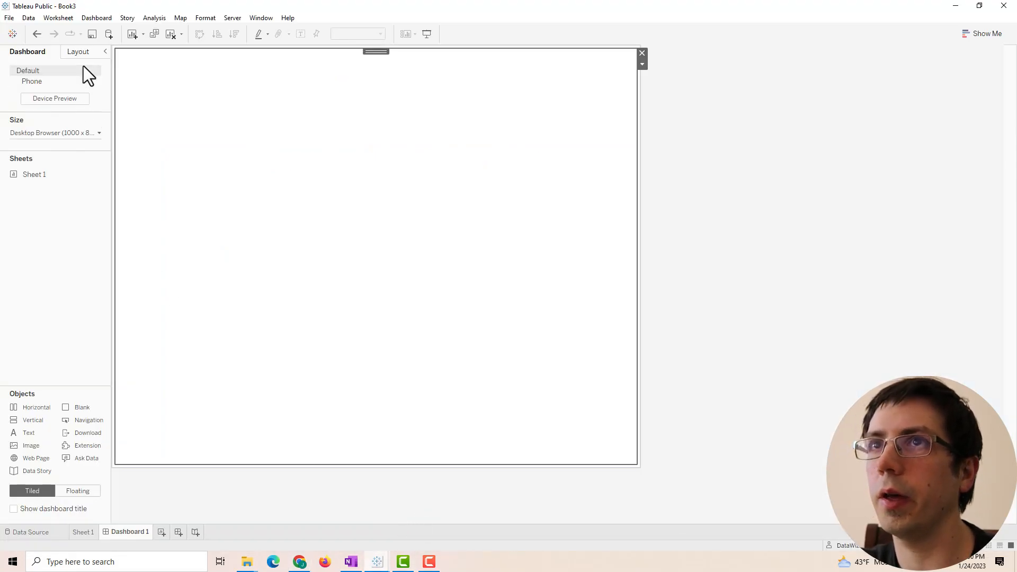
- Give the title object a #6a6367 dark grey background, saved as a custom colour
left_click(79, 53)
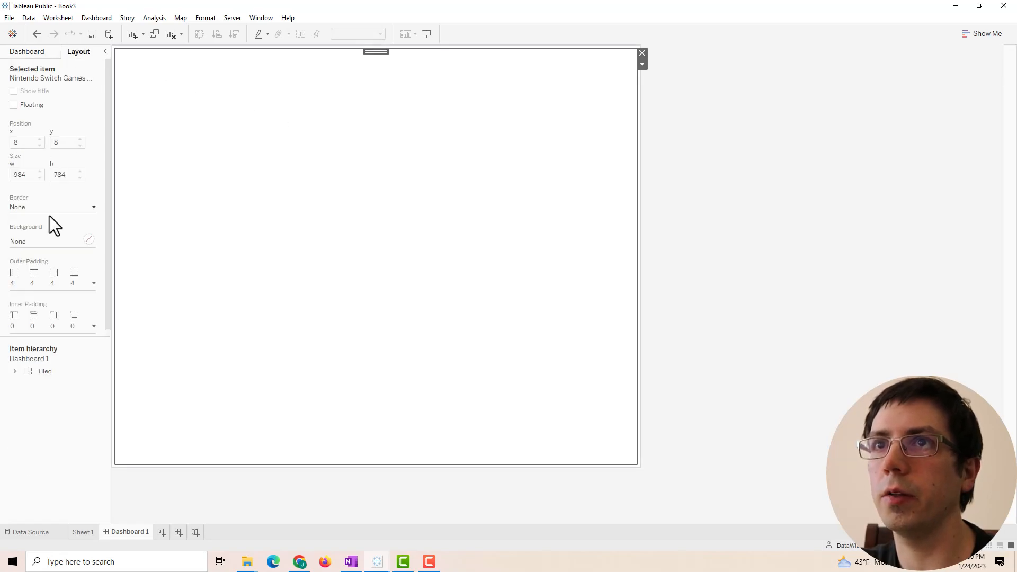
left_click(86, 239)
left_click(45, 357)
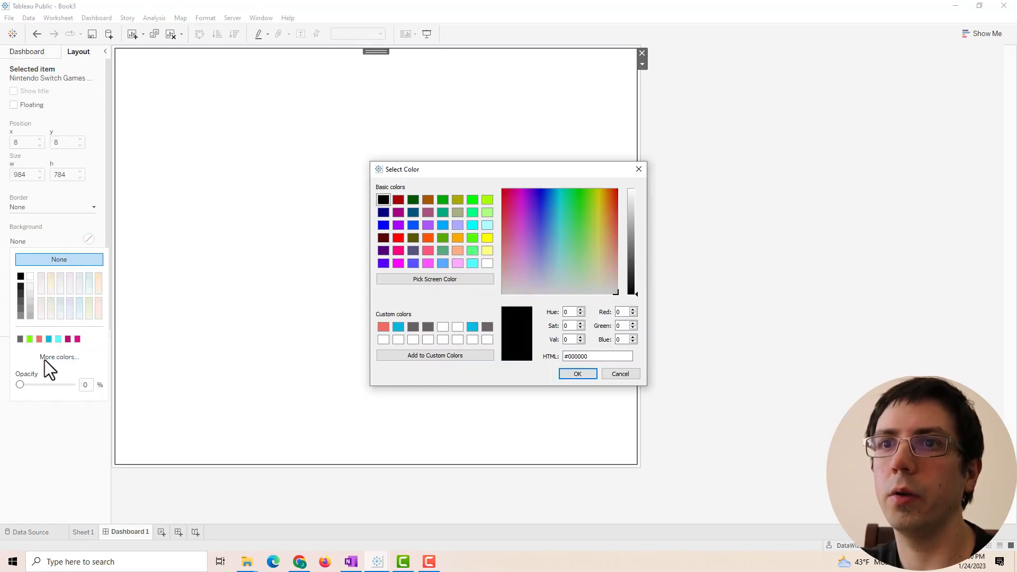
left_click_drag(588, 357, 567, 357)
type("6a6367")
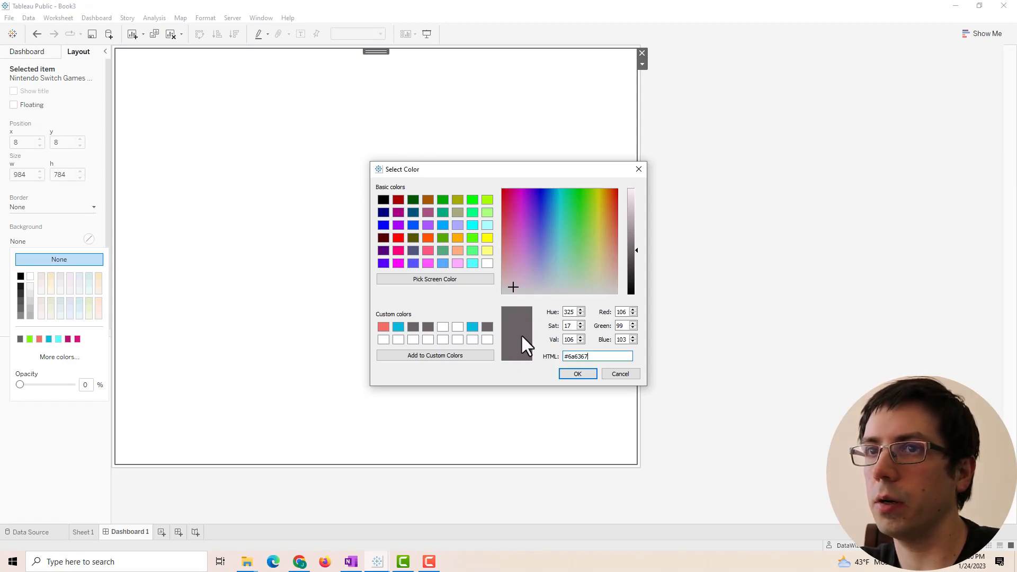
left_click_drag(517, 336, 484, 339)
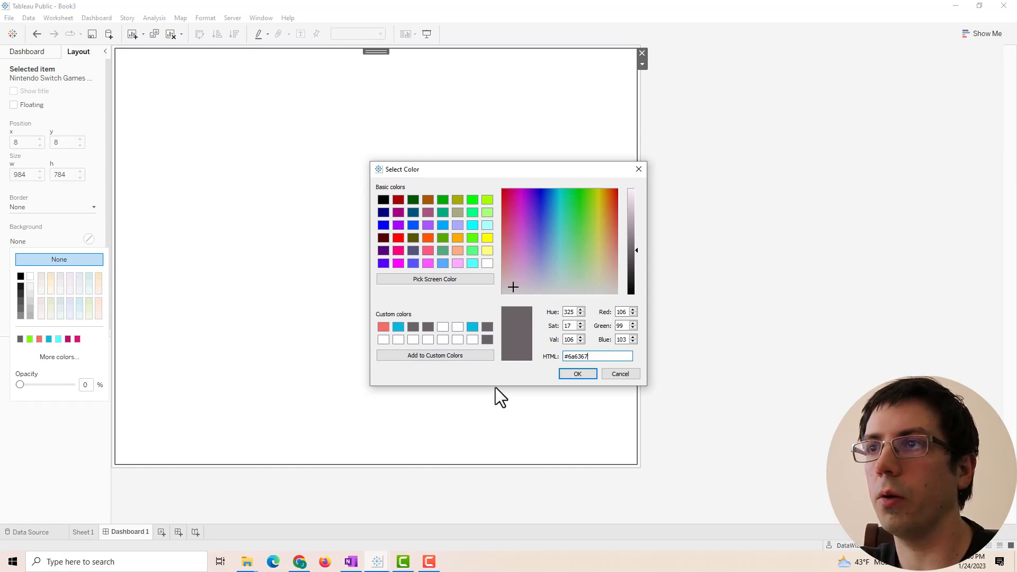
left_click(582, 375)
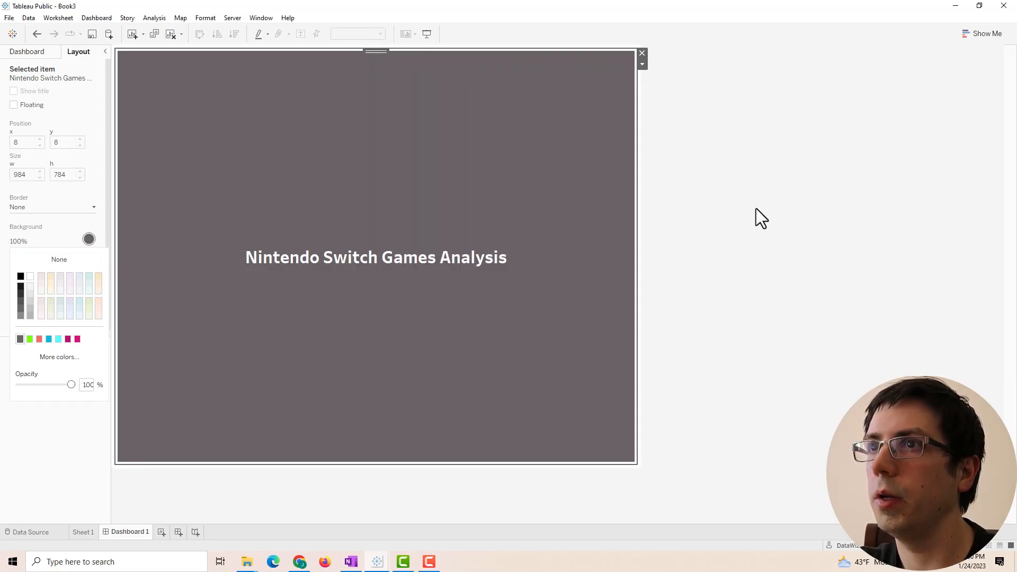
left_click(40, 55)
left_click(40, 55)
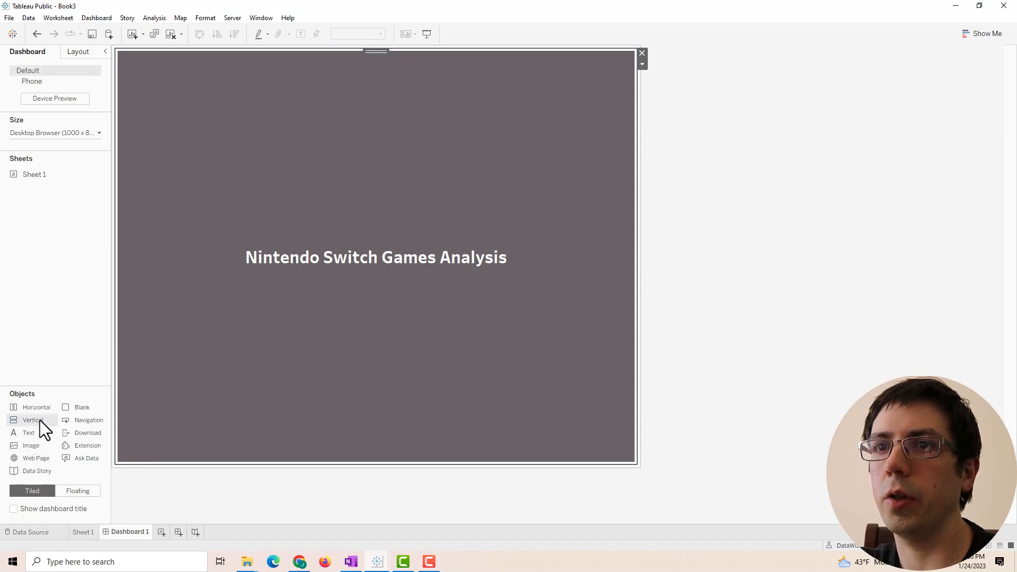
- Add a vertical container below the title and shrink the title to a thin top banner
left_click_drag(33, 420, 318, 311)
left_click_drag(277, 255, 275, 87)
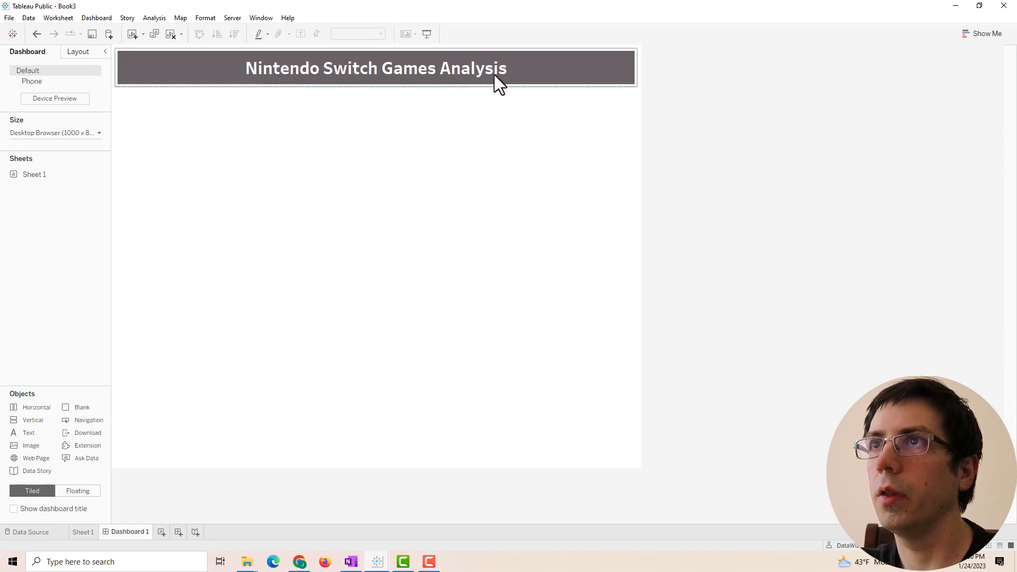
double_click(534, 74)
left_click(584, 348)
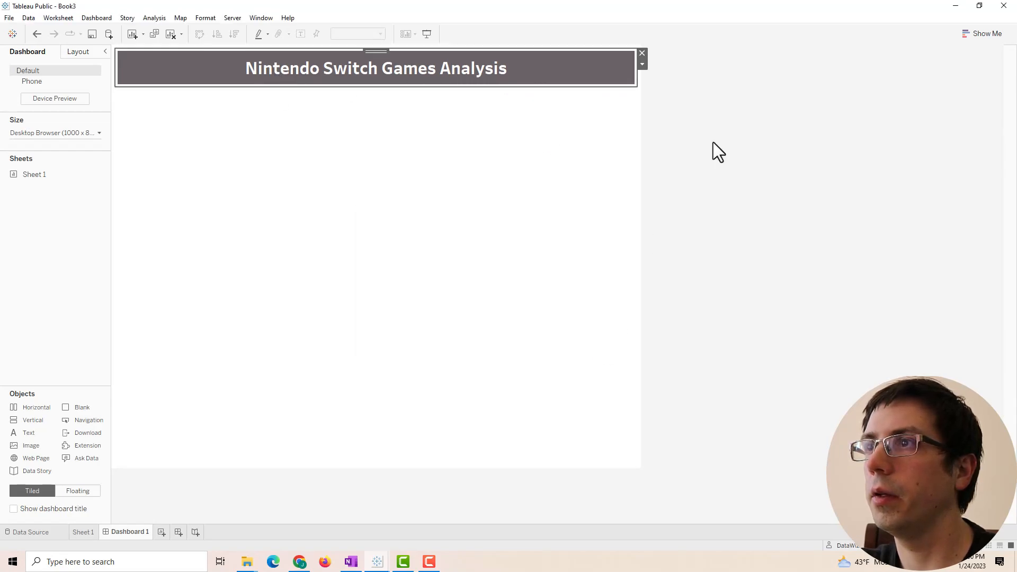
left_click(686, 180)
- Give the container below the banner a light grey background, then view the finished Book2 dashboard
left_click(640, 61)
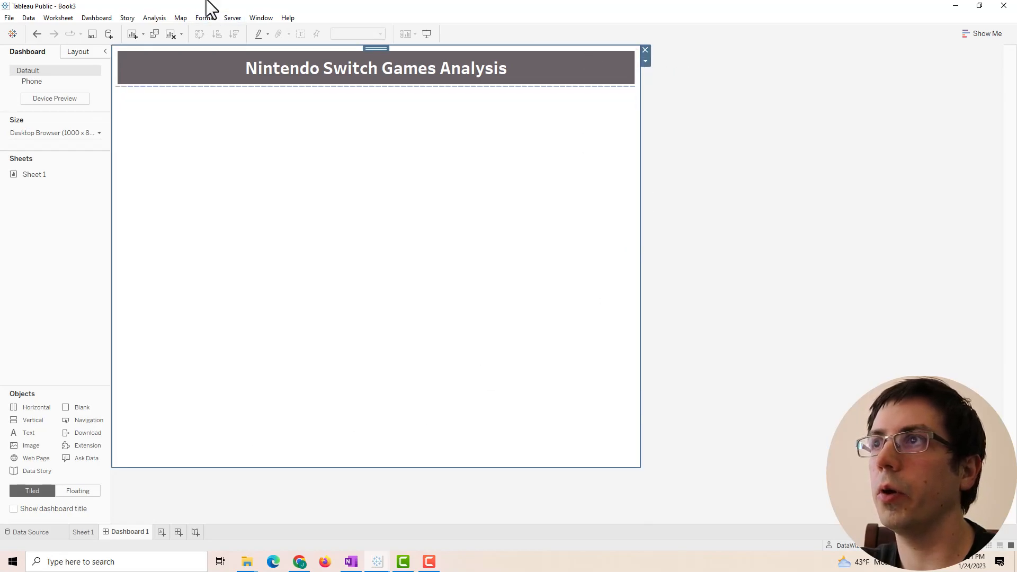
left_click(104, 21)
left_click(97, 20)
left_click(74, 56)
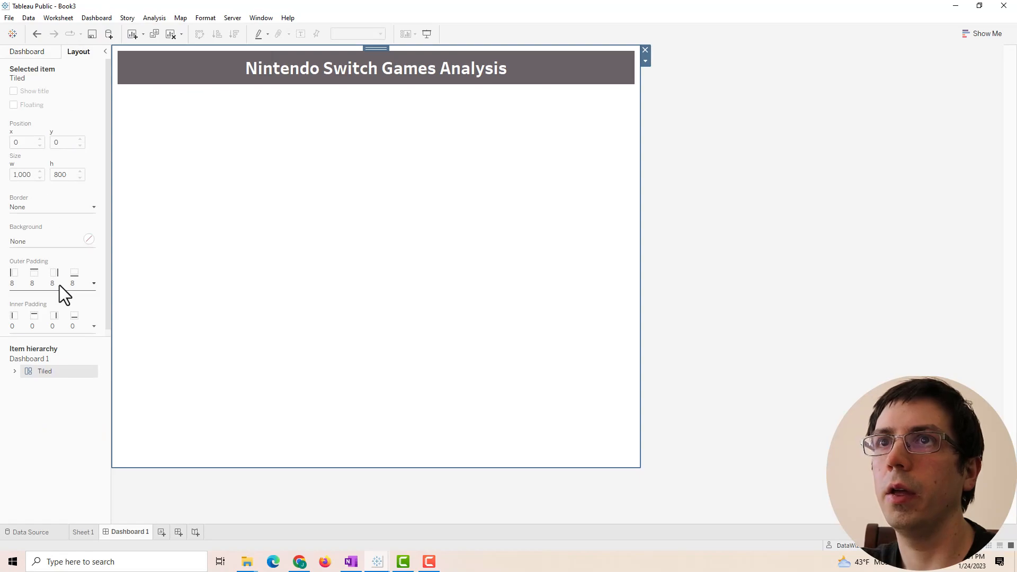
left_click(89, 239)
left_click(30, 295)
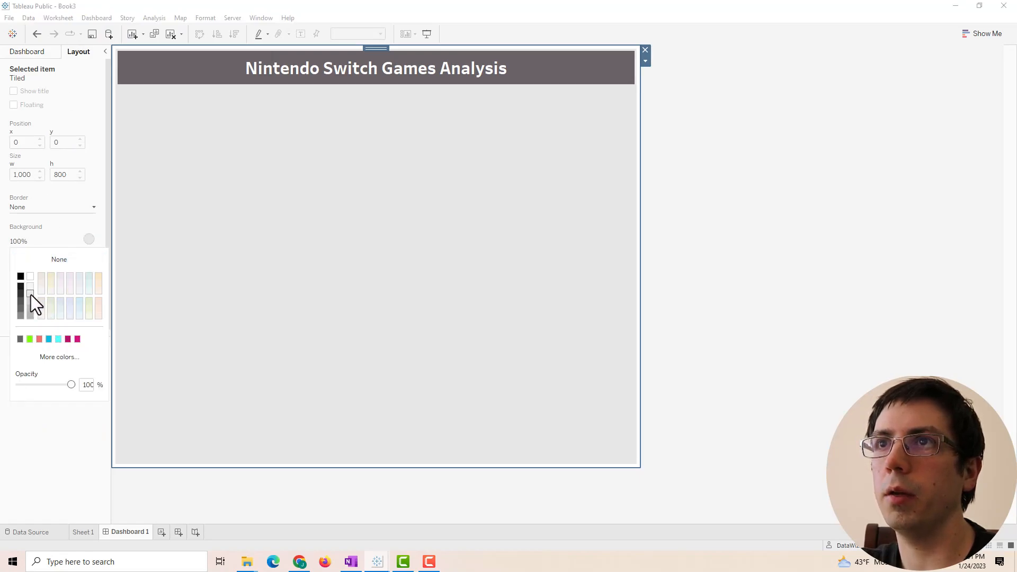
left_click(816, 199)
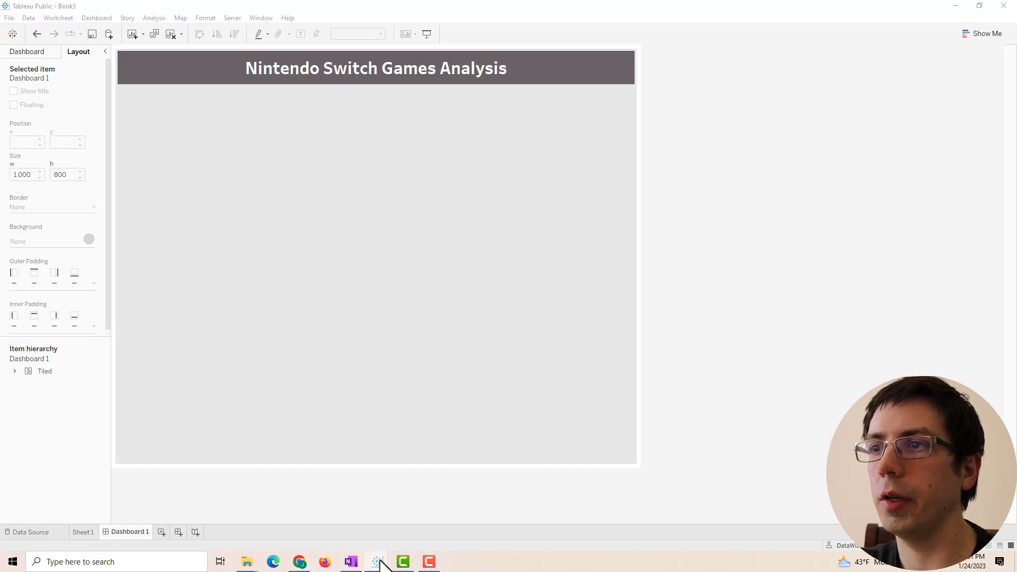
mouse_move(377, 560)
left_click(325, 544)
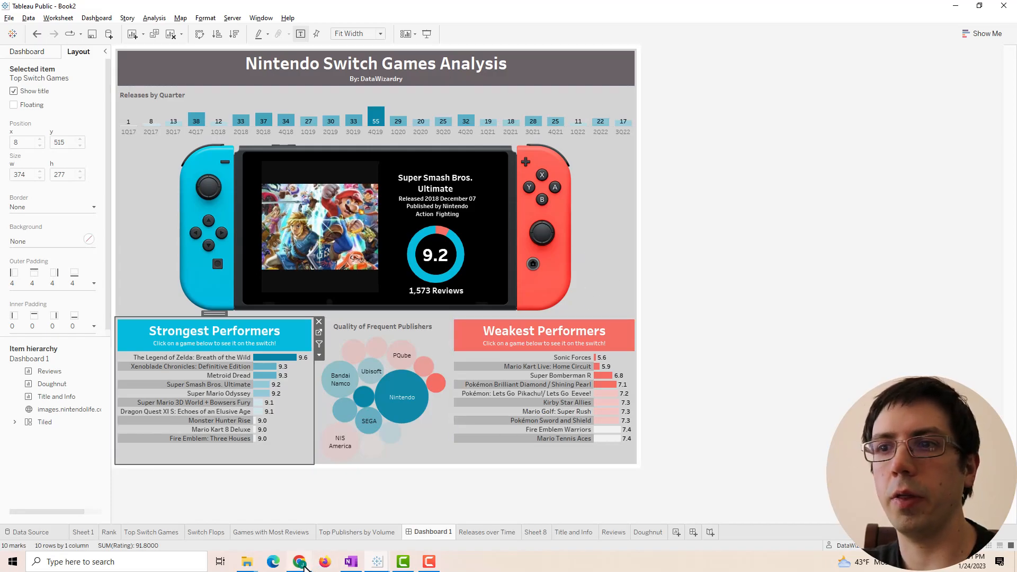
- Switch back to Chrome and open a blank new tab
left_click(300, 561)
left_click(526, 14)
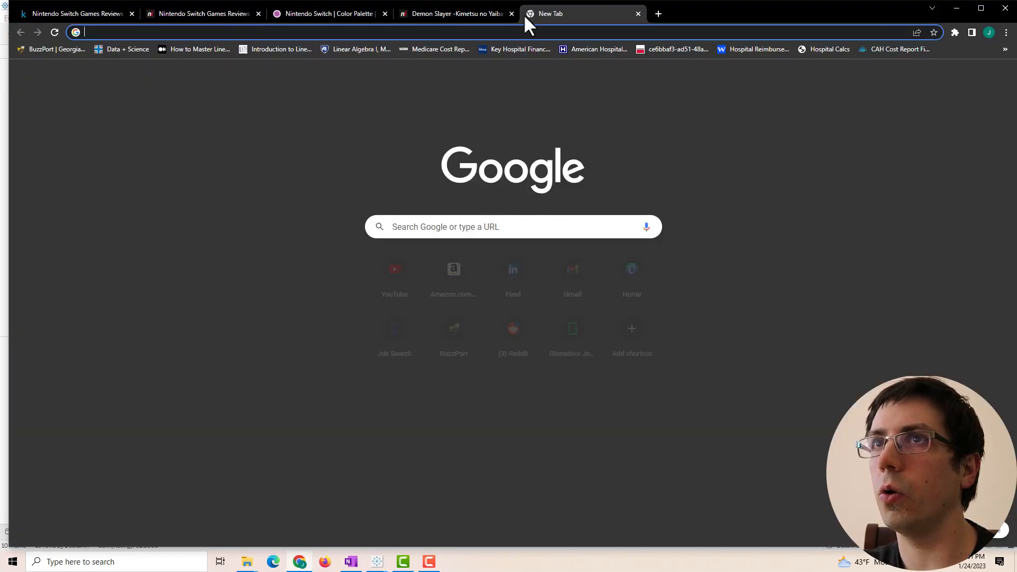
- Search Google for 'nintendo switch png transparent' and scroll through the image results
type("Nintendo Switch PNG")
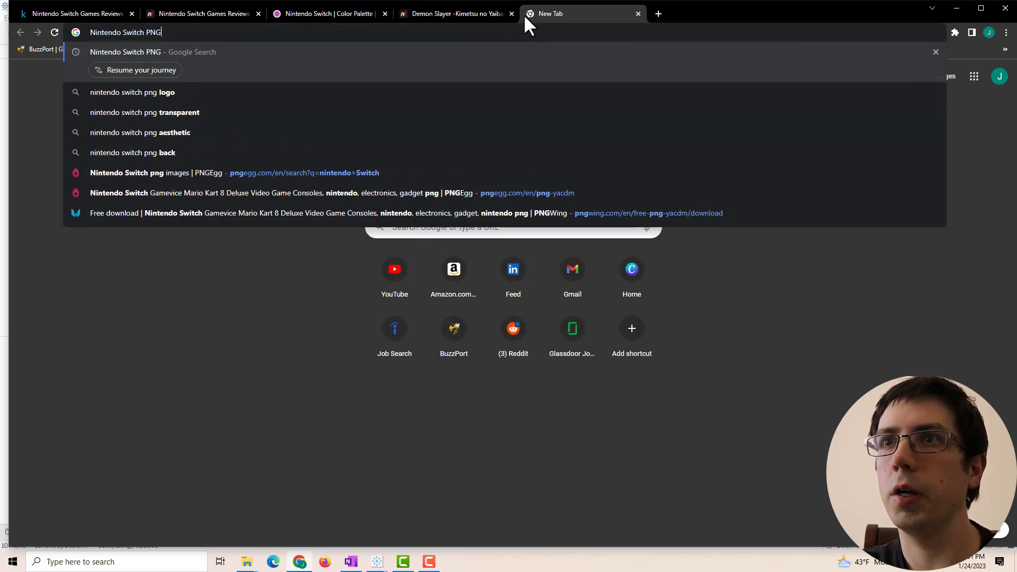
key("Down")
key("Down")
key("Return")
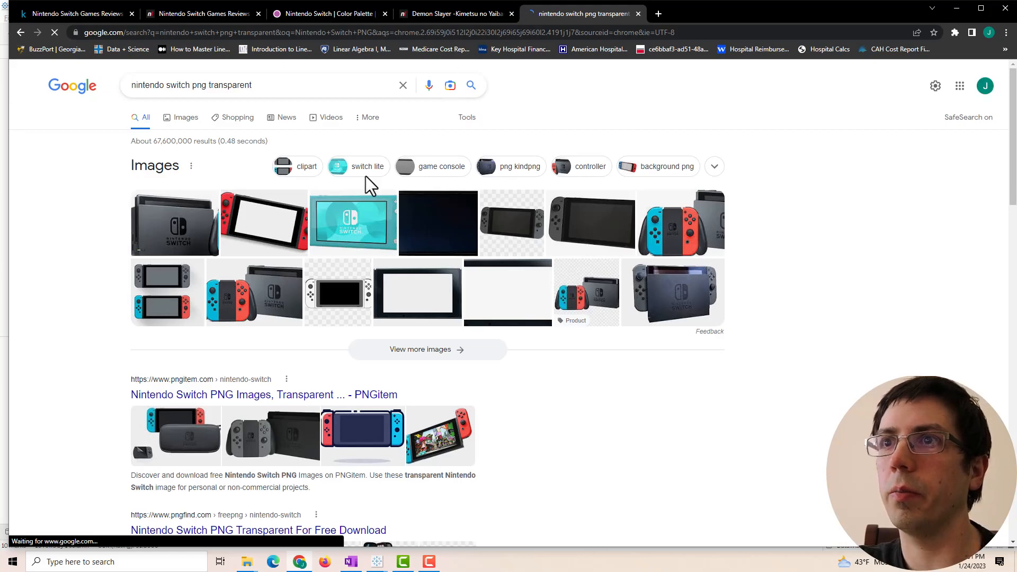
scroll(141, 261, "down", 1)
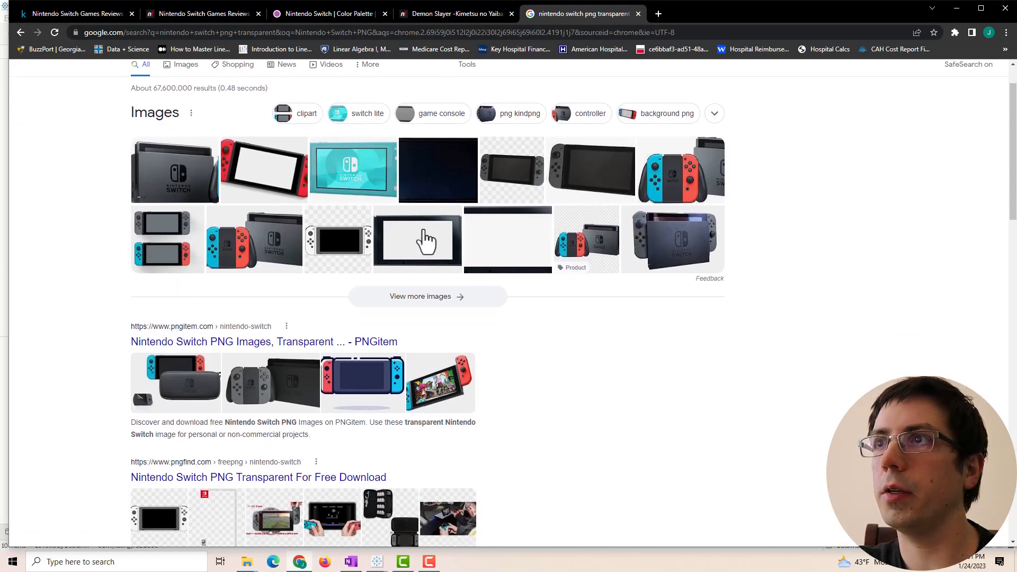
scroll(181, 246, "down", 3)
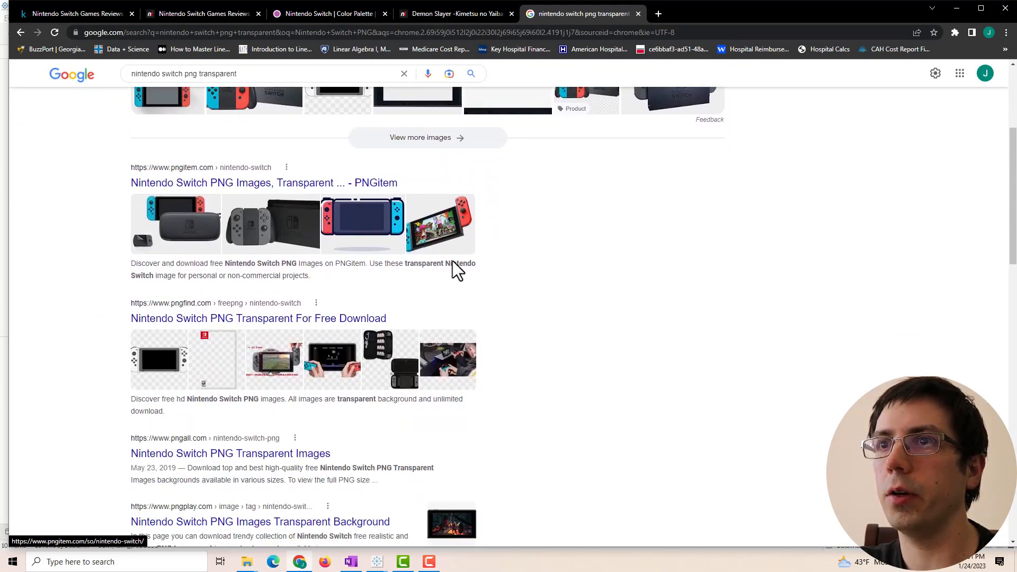
scroll(477, 278, "up", 2)
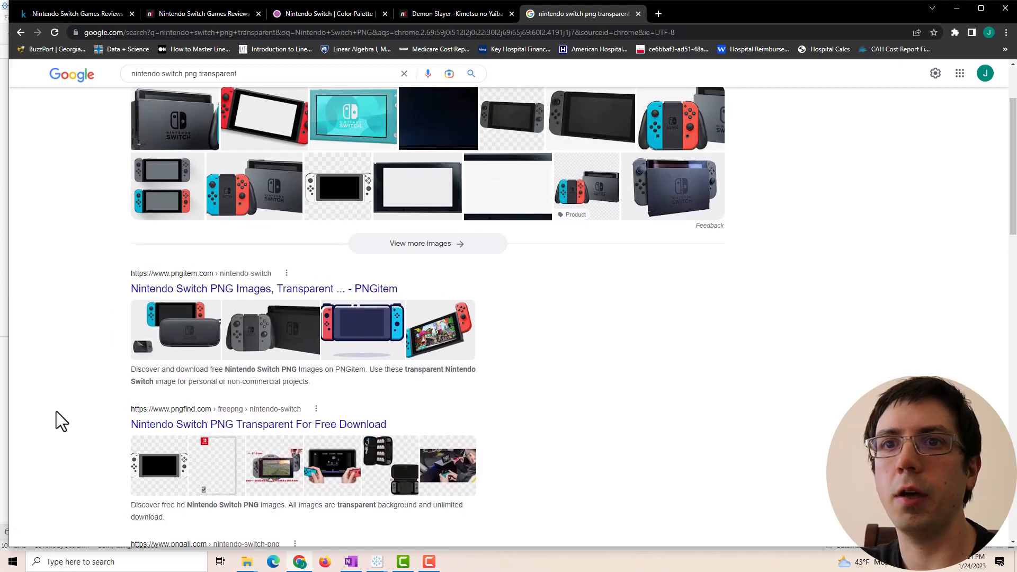
scroll(98, 418, "up", 2)
scroll(98, 417, "down", 7)
scroll(127, 323, "up", 2)
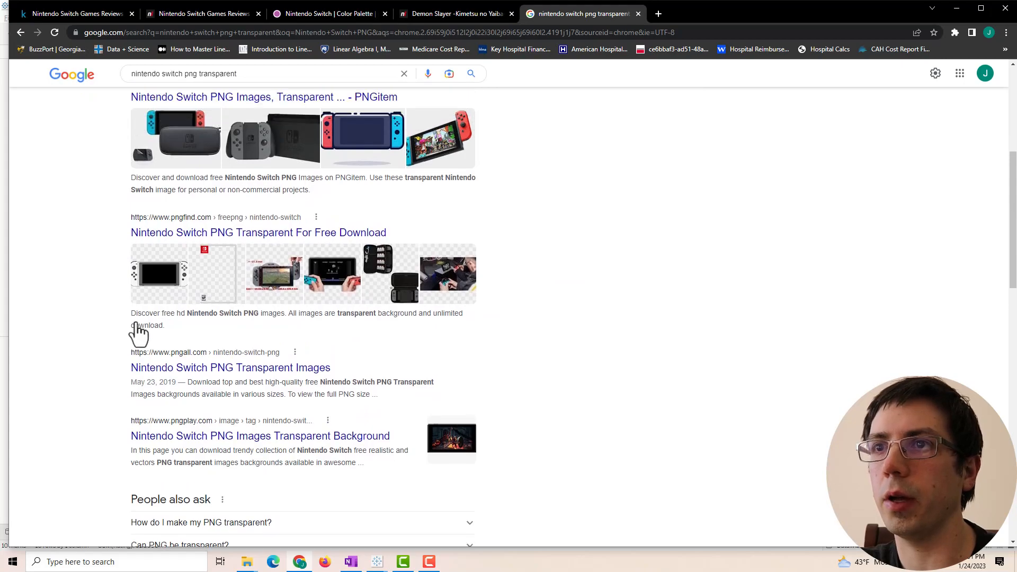
- Compare against the finished Book2 dashboard, then return to Book3 and show its dashboard objects
mouse_move(377, 561)
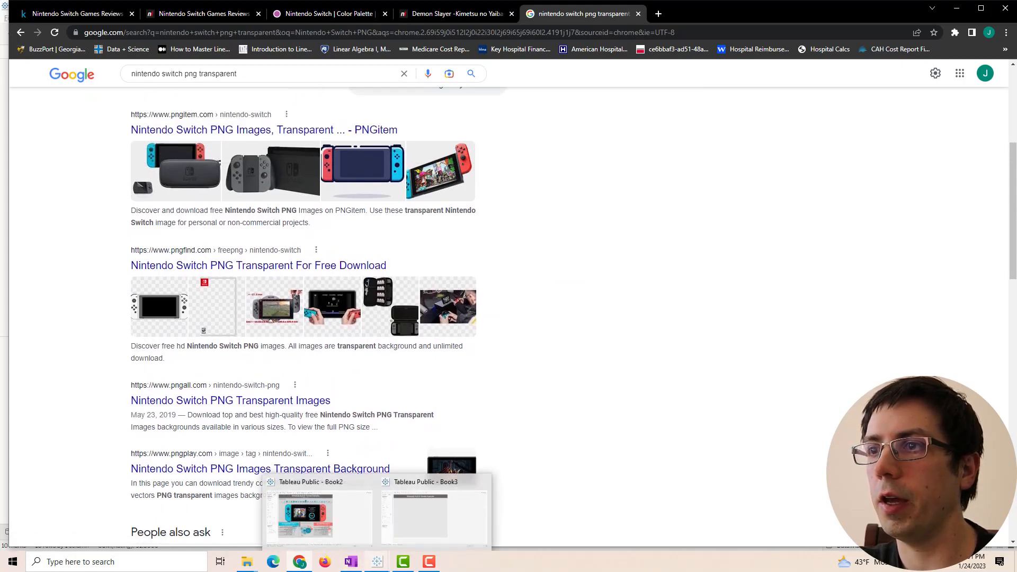
left_click(424, 500)
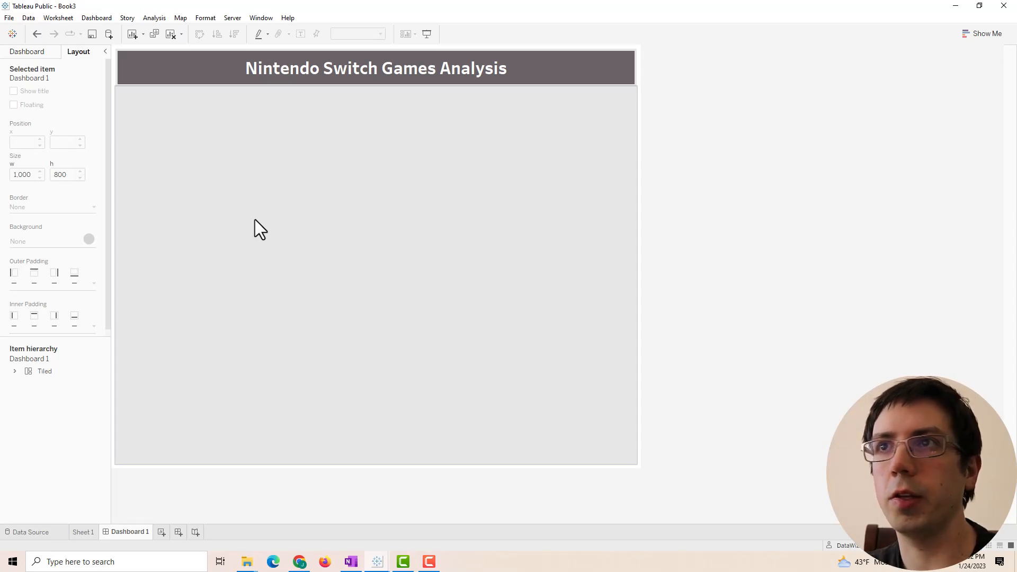
mouse_move(377, 561)
left_click(342, 542)
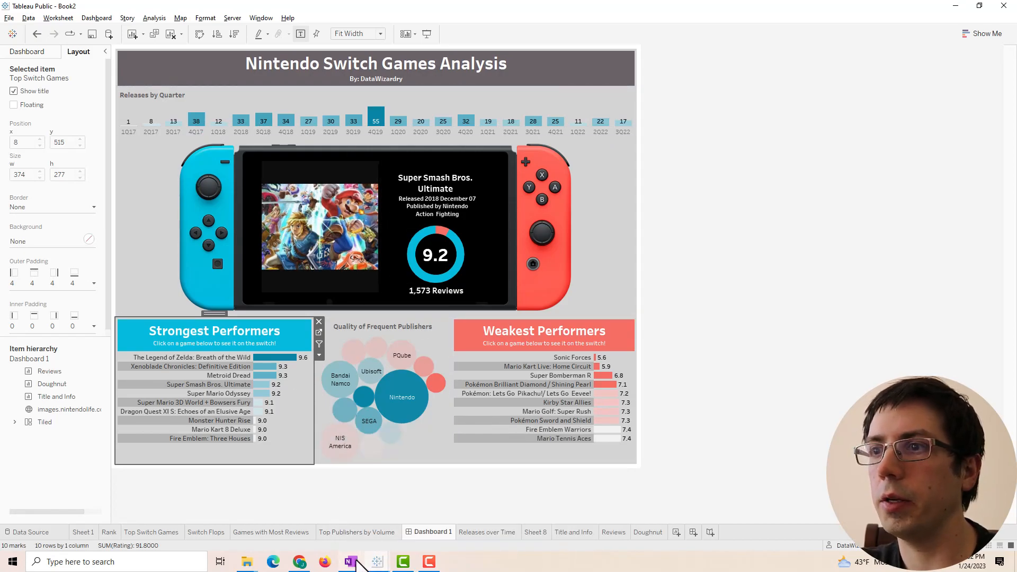
mouse_move(361, 564)
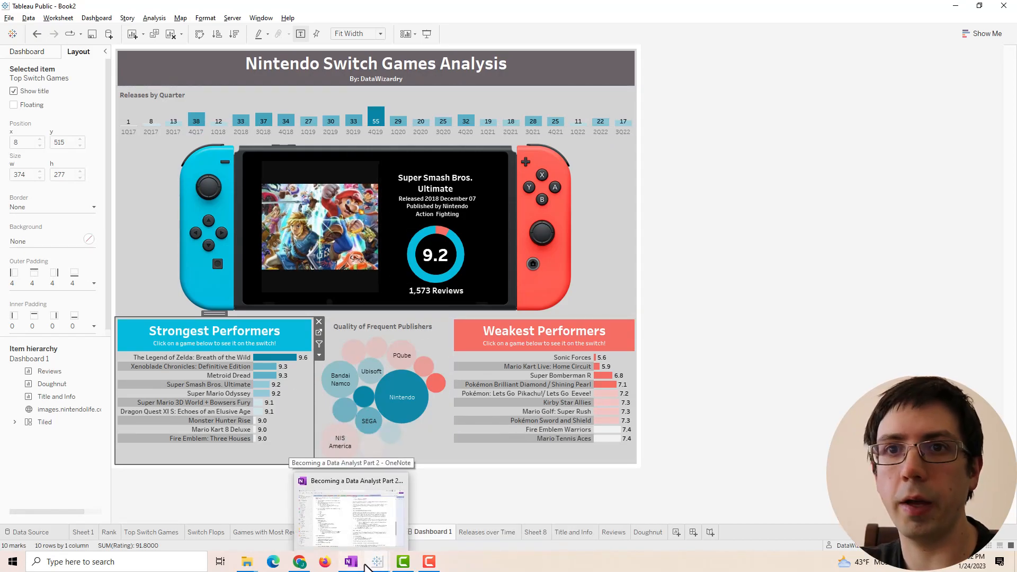
left_click(409, 519)
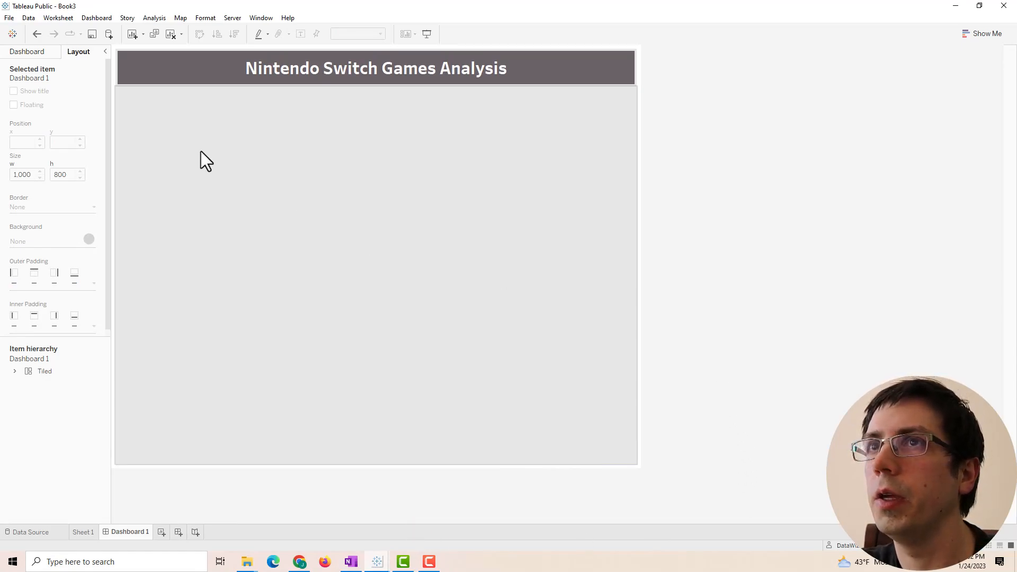
left_click(27, 53)
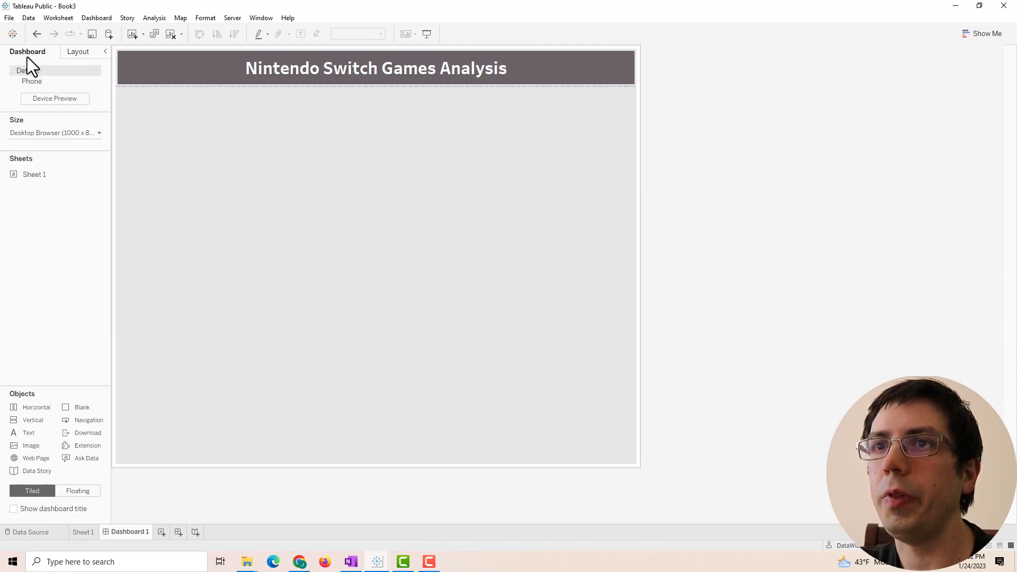
- Add an image object below the title using the file pngegg (1).png
left_click_drag(31, 446, 348, 258)
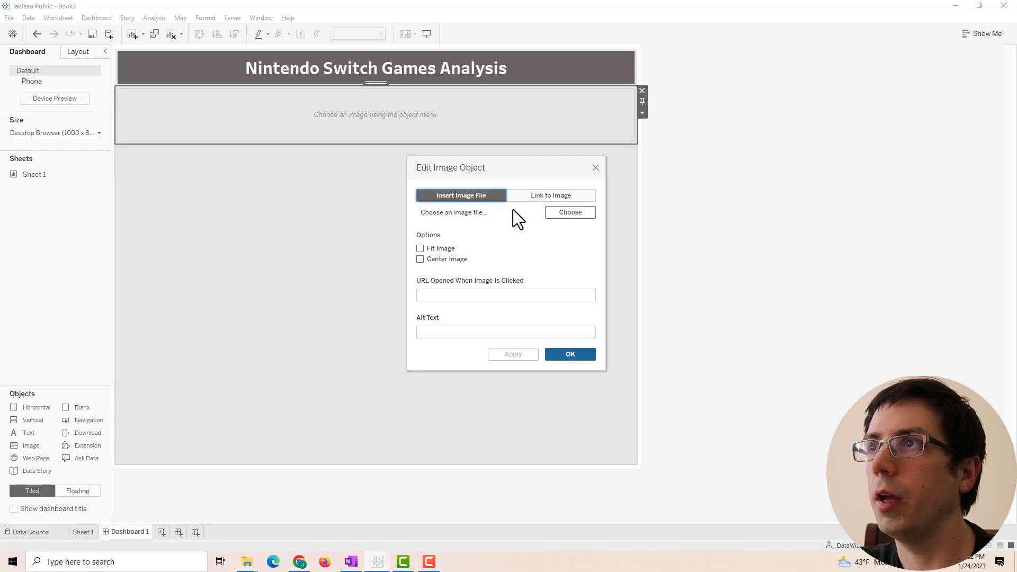
left_click(577, 214)
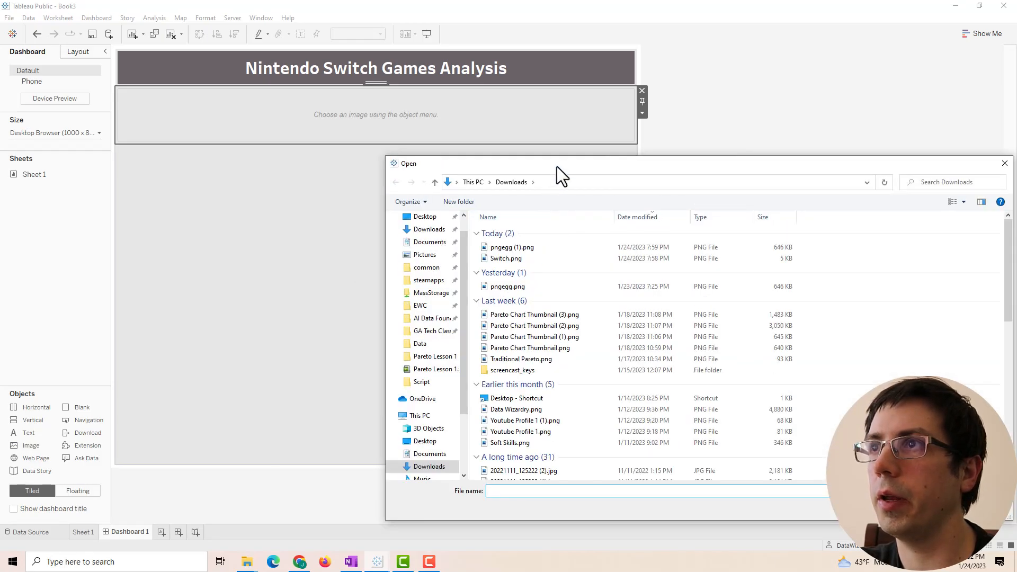
left_click_drag(557, 166, 369, 142)
left_click(310, 225)
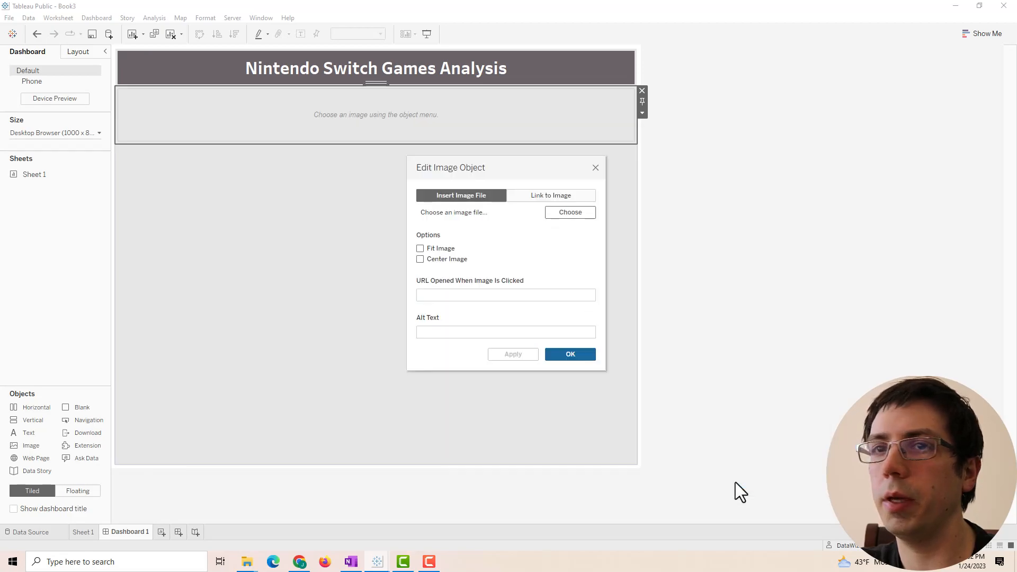
left_click(737, 482)
- Fit and centre the Switch image, then add a vertical container and enlarge the image area
left_click(421, 249)
left_click(420, 260)
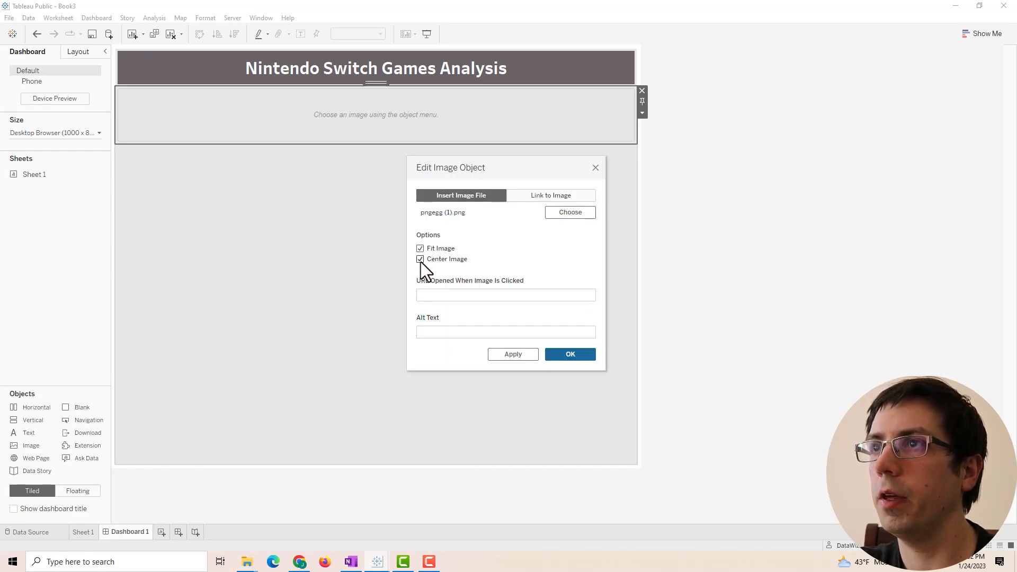
left_click(503, 353)
left_click(547, 357)
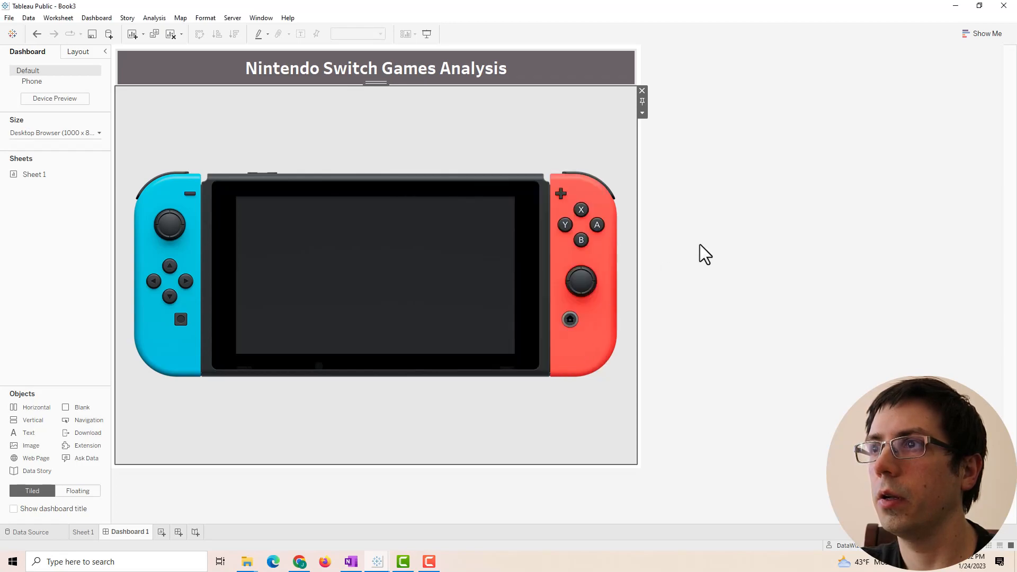
left_click(704, 254)
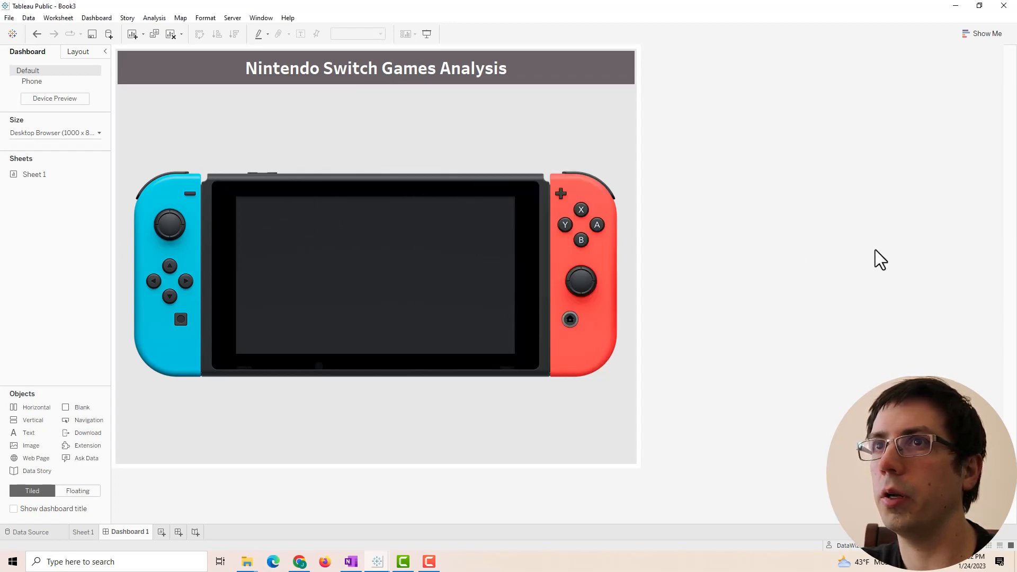
left_click_drag(43, 423, 337, 402)
left_click_drag(258, 124, 309, 402)
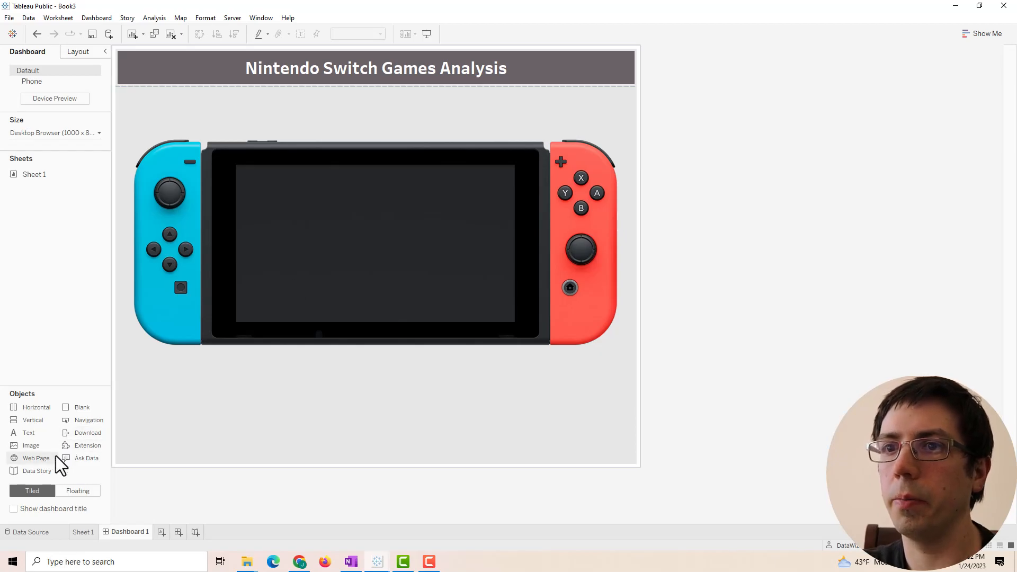
- Open Sheet 1 and consult the finished Book2 dashboard before returning to Book3
left_click(82, 531)
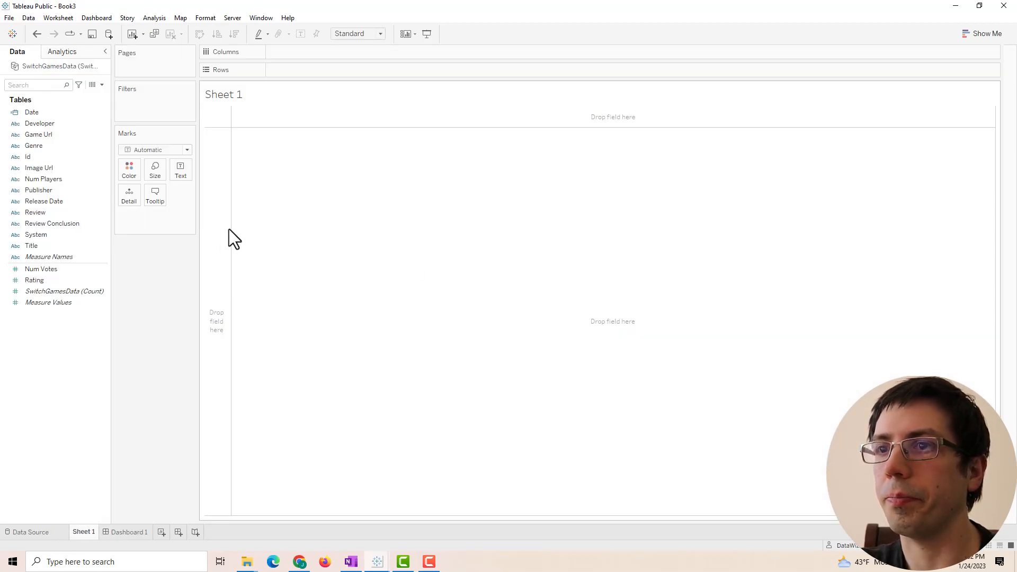
left_click(377, 562)
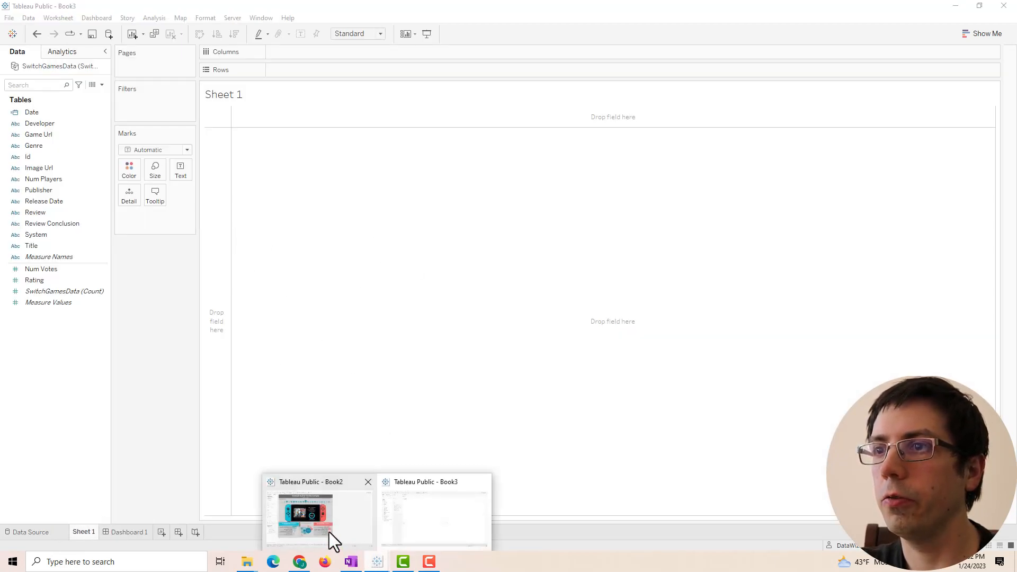
left_click(339, 543)
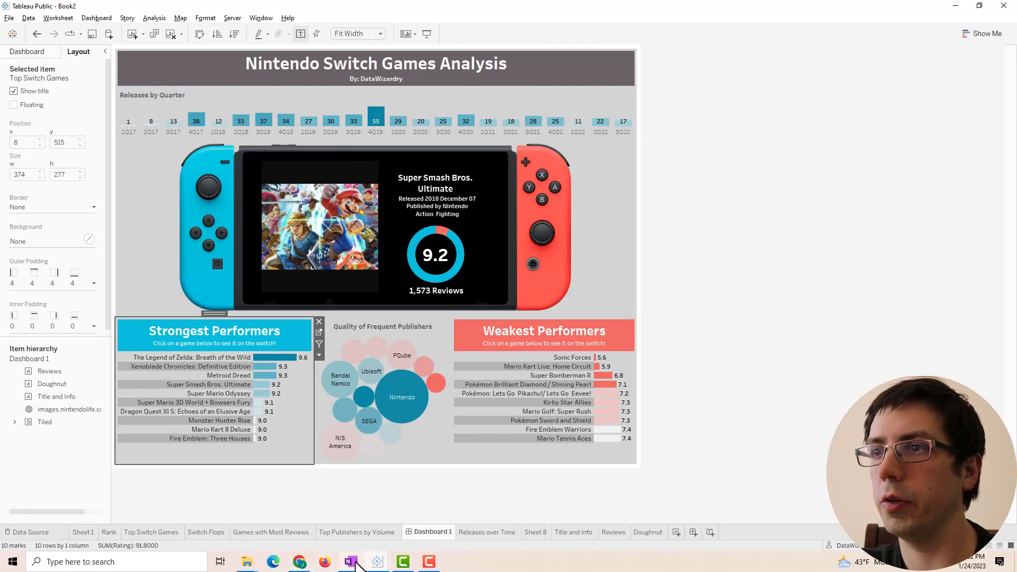
left_click(378, 562)
left_click(412, 517)
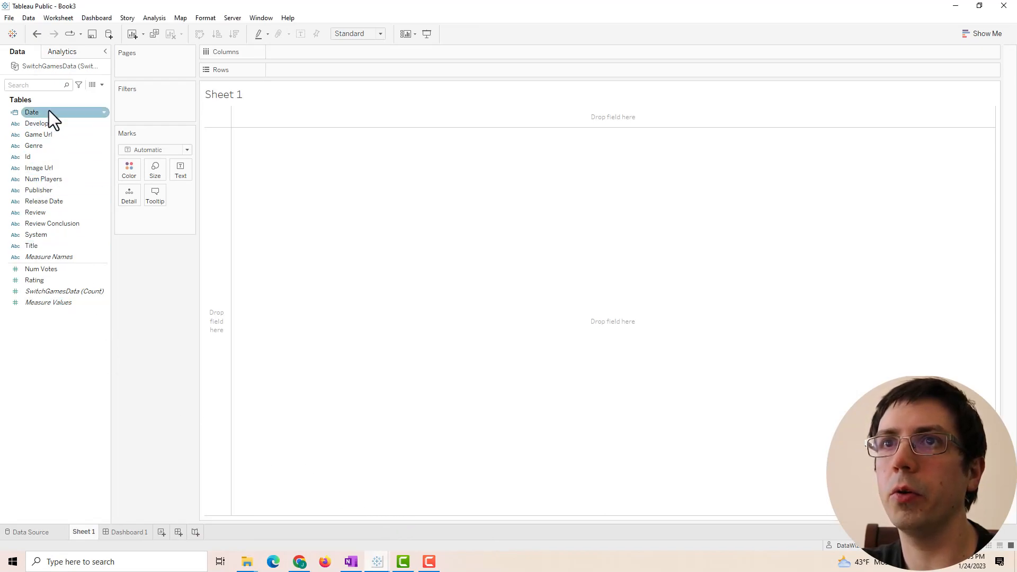
- Put Date on Rows as continuous quarters, then swap rows and columns
left_click_drag(35, 113, 323, 72)
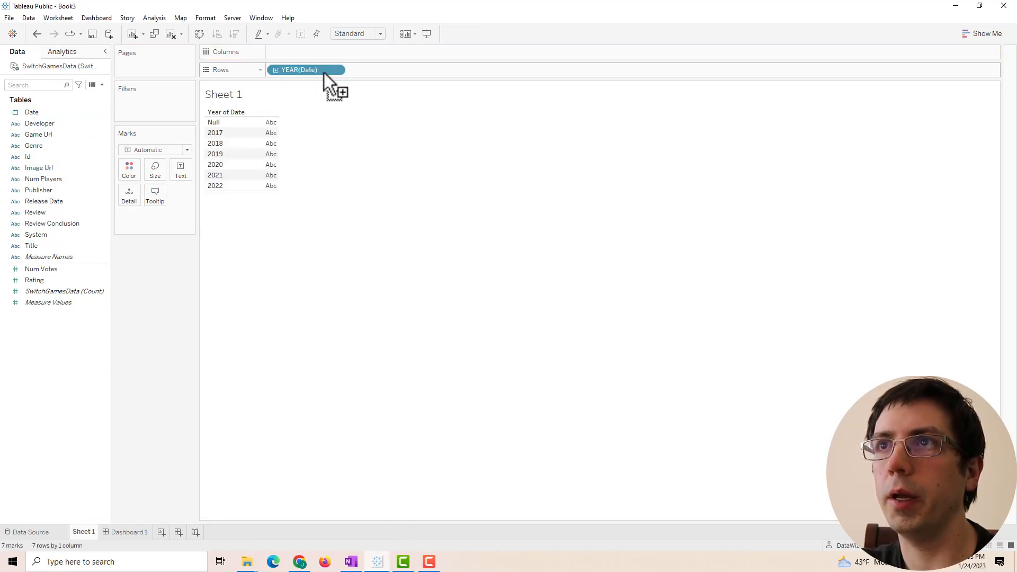
right_click(293, 69)
left_click(324, 288)
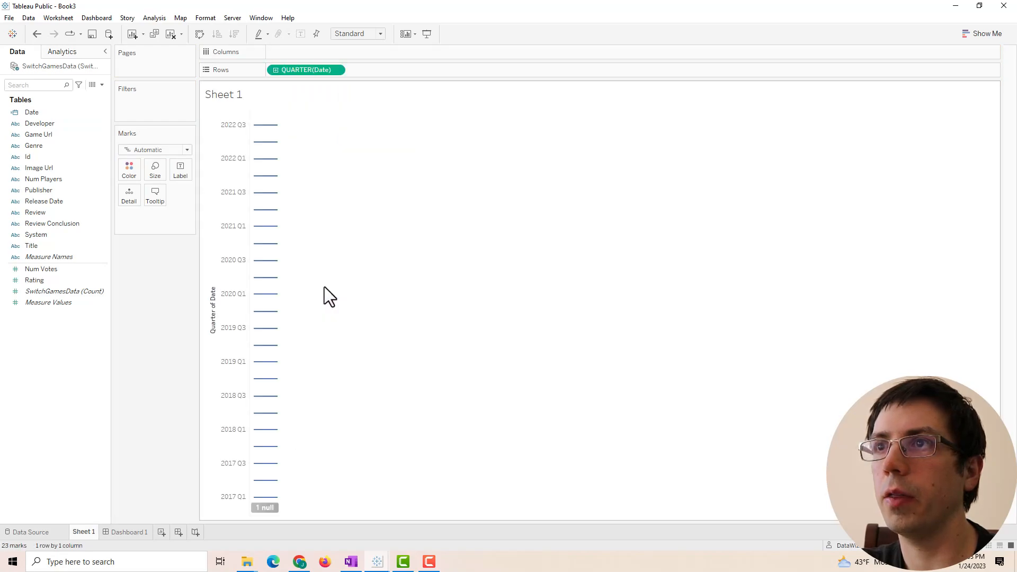
right_click(285, 70)
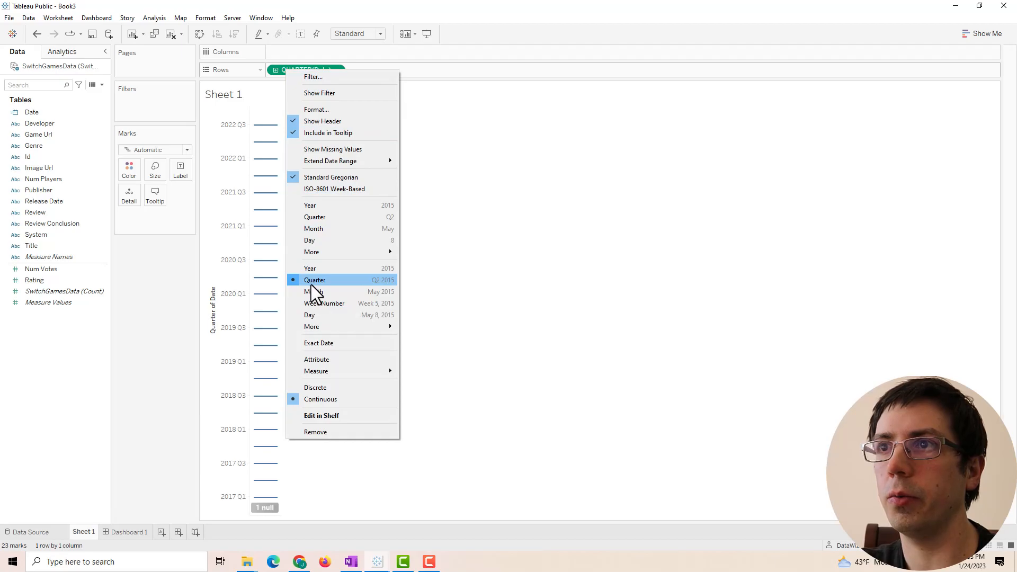
left_click(364, 282)
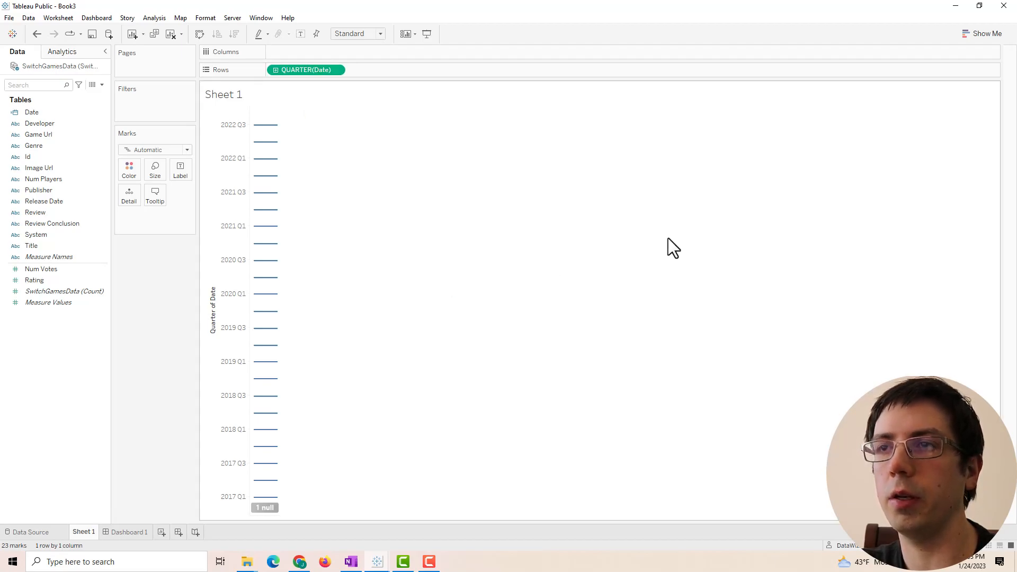
left_click(204, 37)
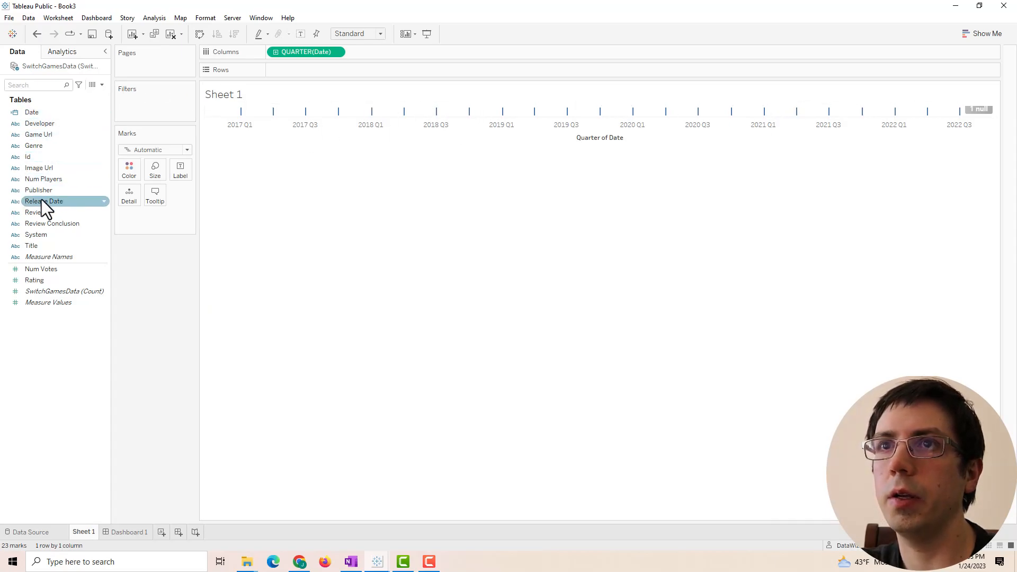
- Add Title to Rows and set it to the Count measure
left_click_drag(46, 243, 335, 70)
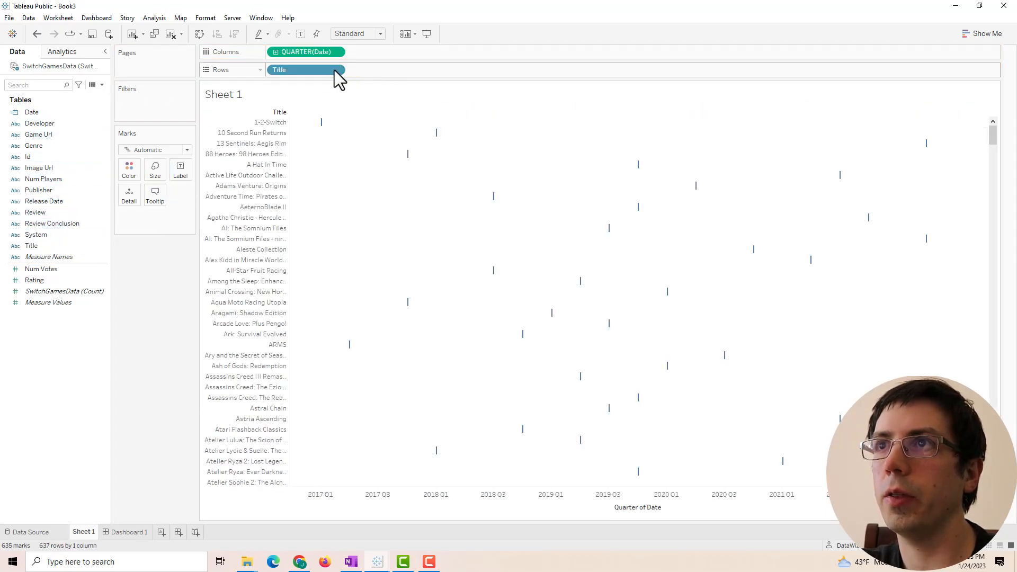
right_click(298, 73)
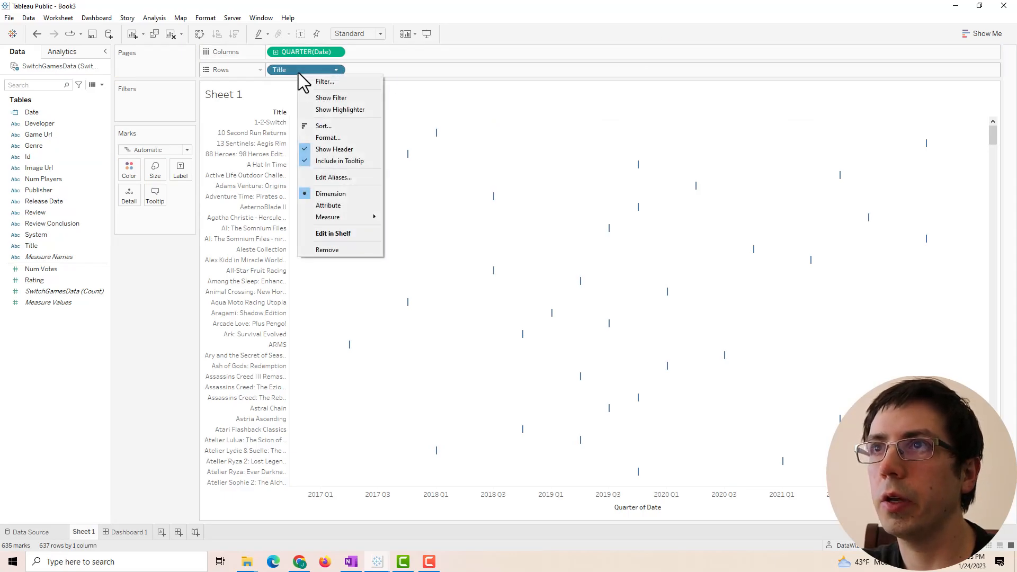
mouse_move(339, 217)
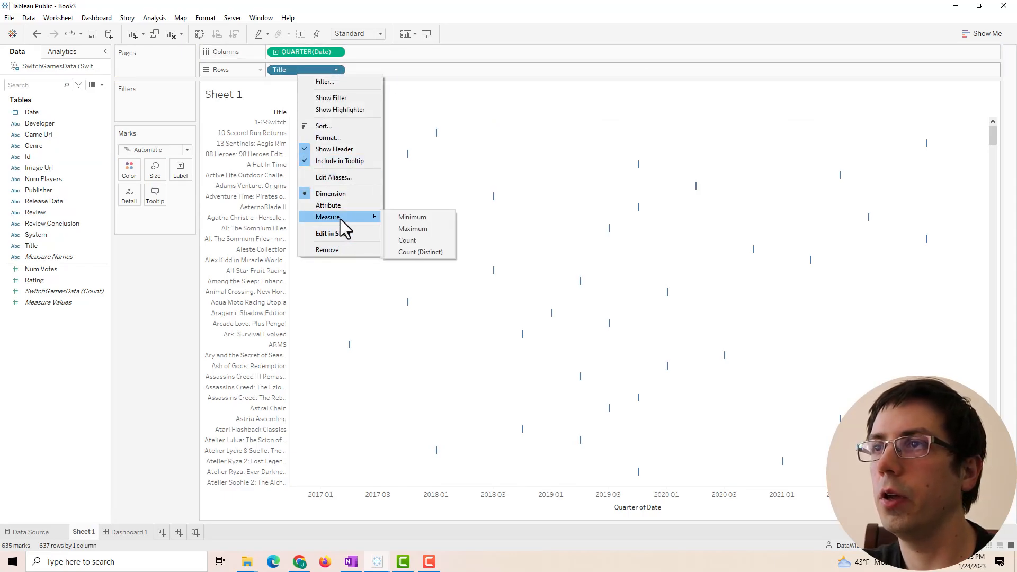
left_click(407, 240)
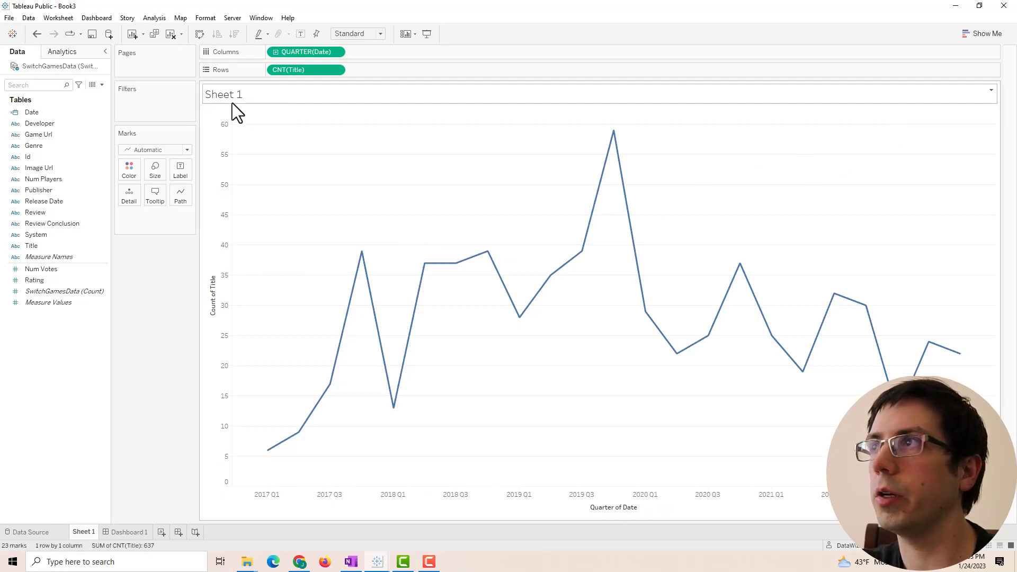
- Switch marks to bars, make QUARTER(Date) discrete, and exclude the Null quarter
left_click(158, 151)
left_click(145, 173)
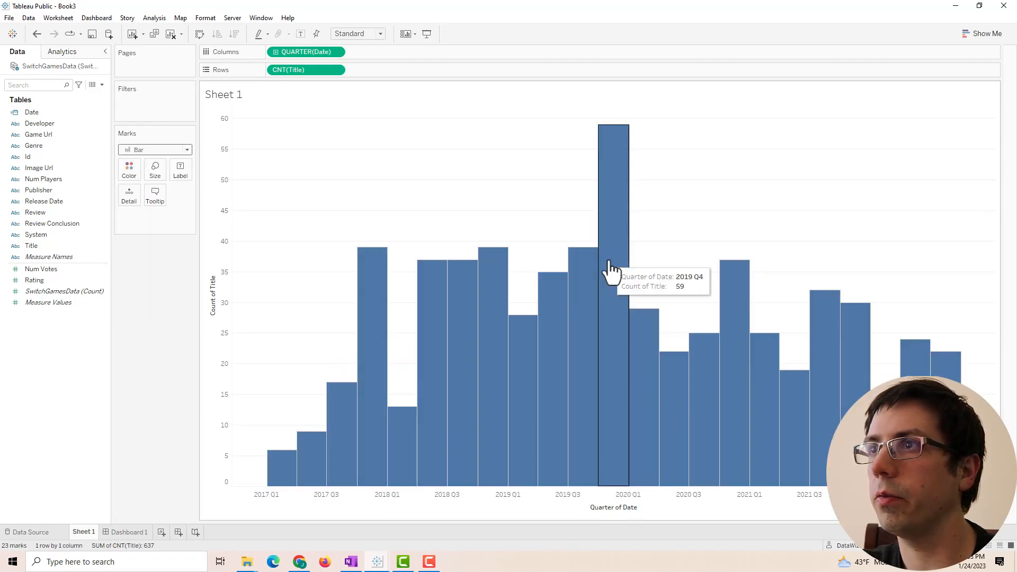
mouse_move(589, 275)
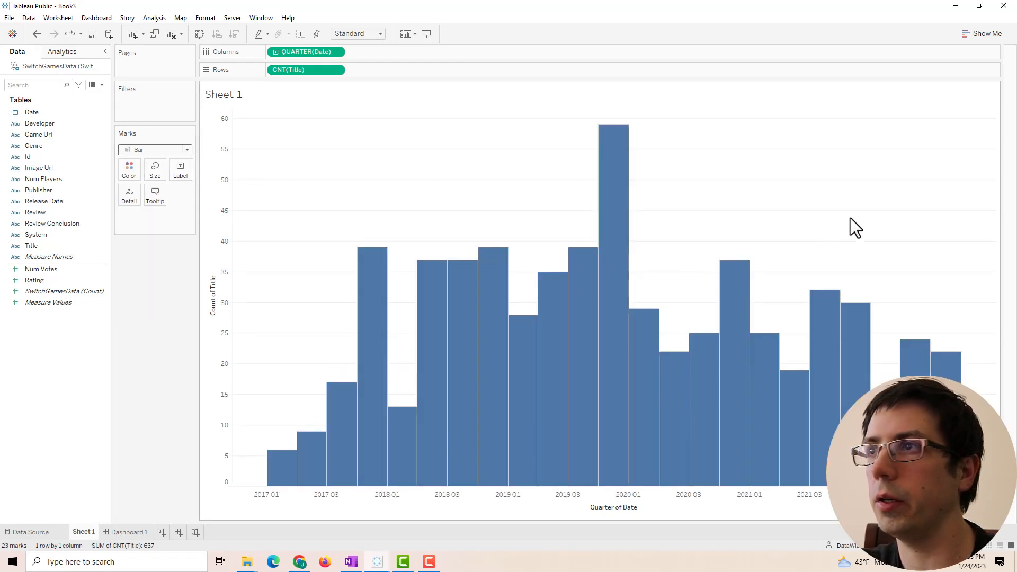
mouse_move(576, 342)
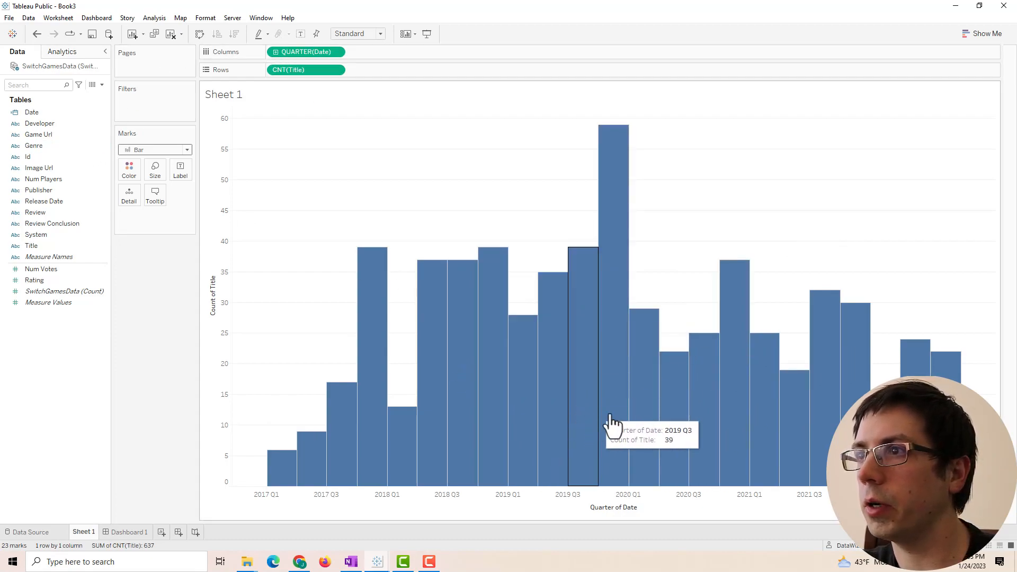
right_click(308, 47)
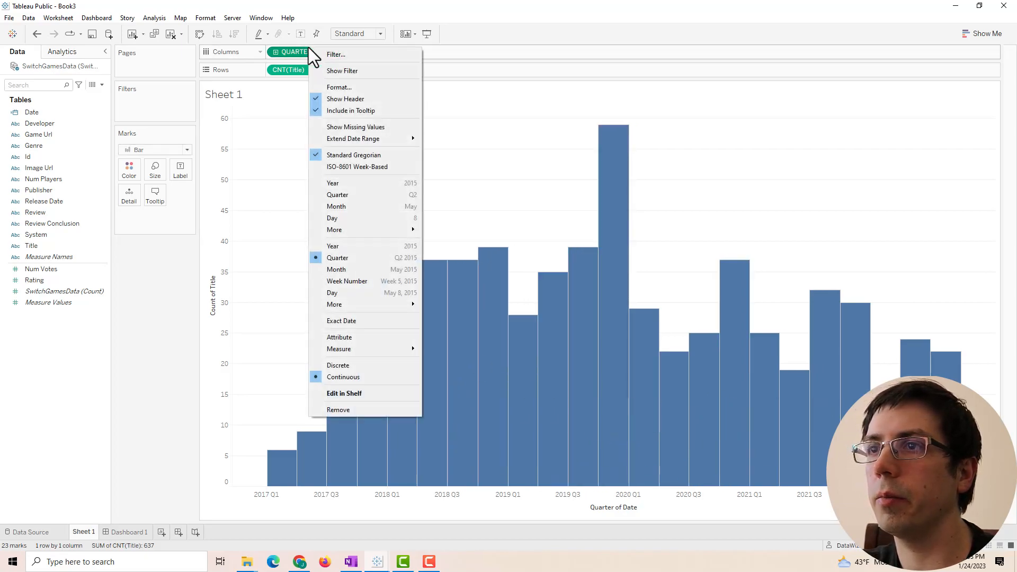
left_click(345, 370)
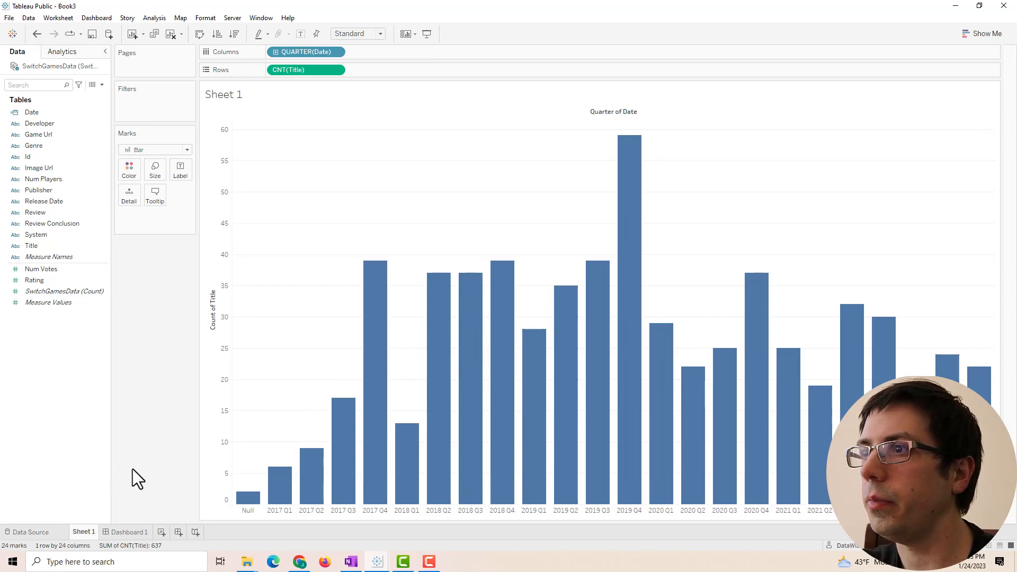
right_click(251, 499)
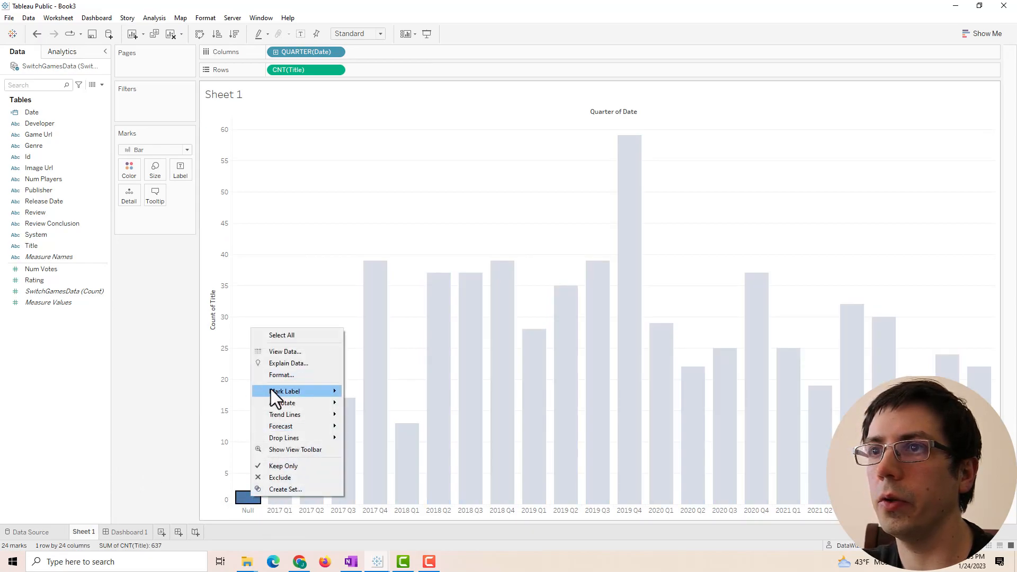
left_click(275, 476)
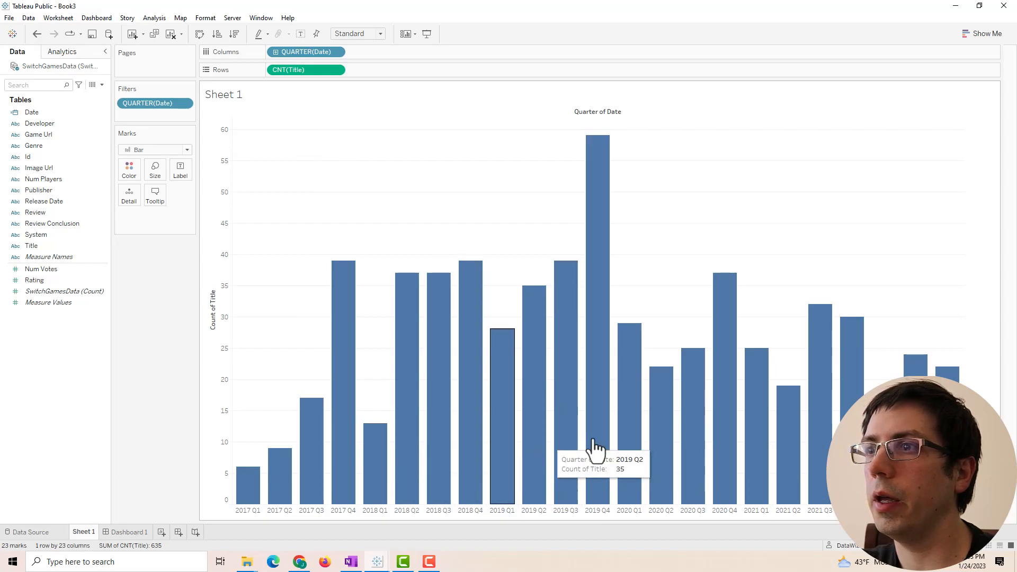
- Colour the bars by CNT(Title) while keeping the count on Rows
left_click_drag(297, 72, 129, 175)
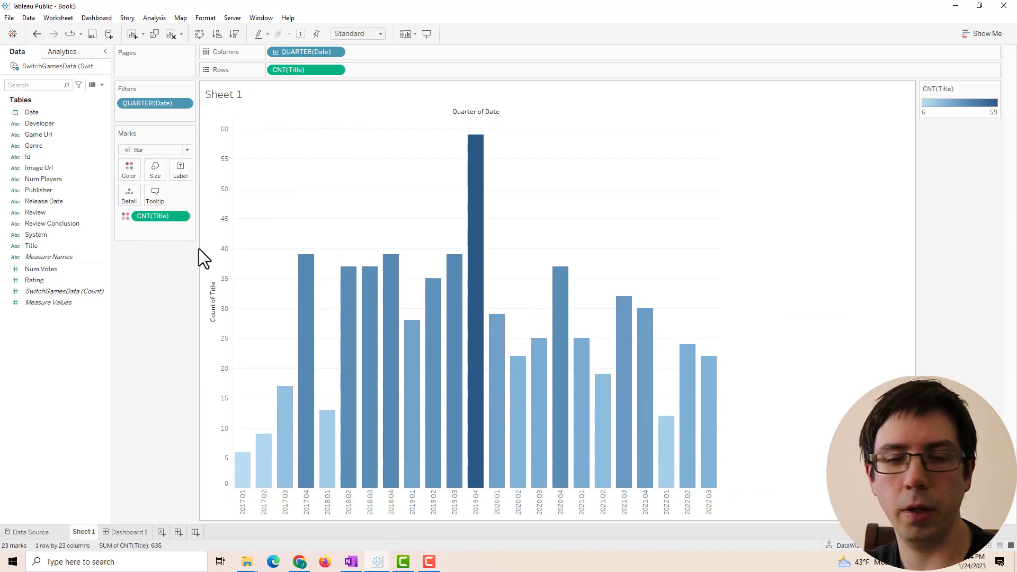
key("ctrl+z")
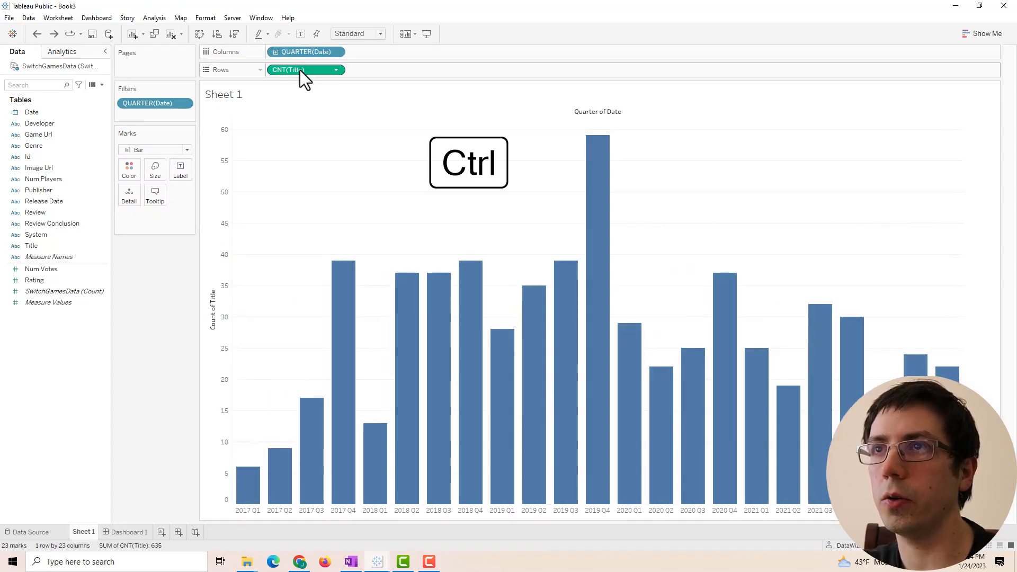
left_click_drag(300, 70, 128, 176)
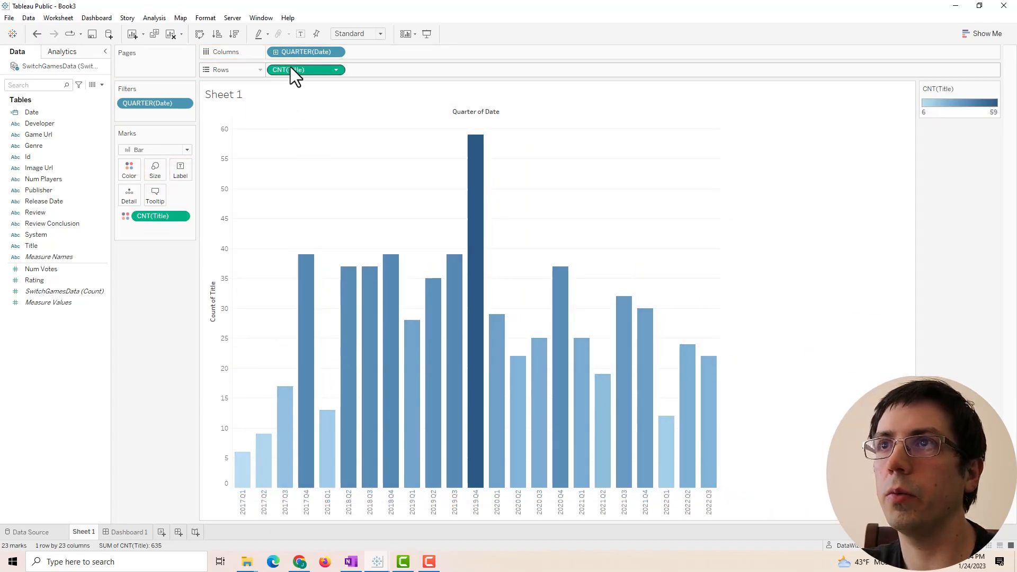
left_click_drag(290, 66, 181, 265)
key("ctrl+z")
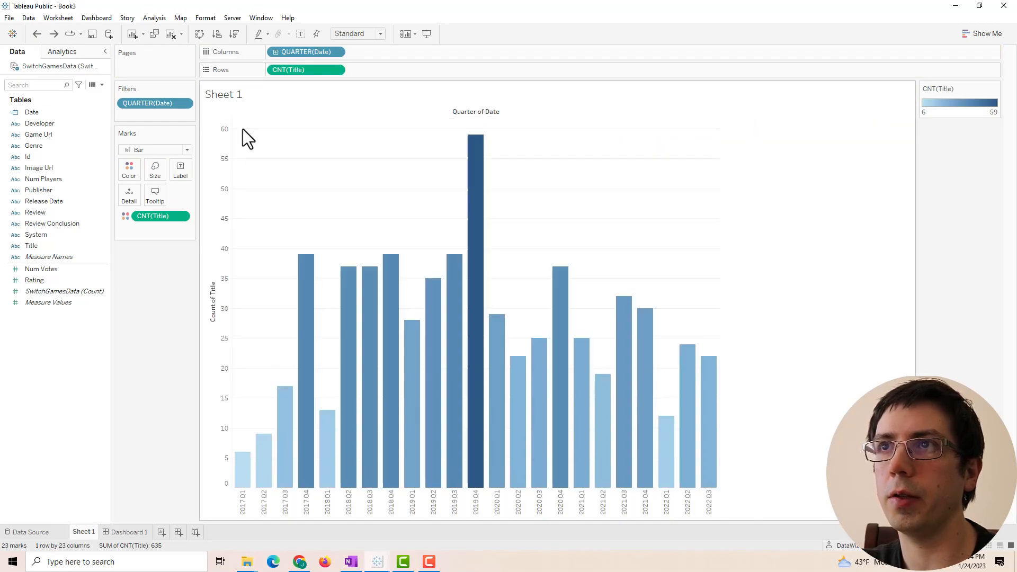
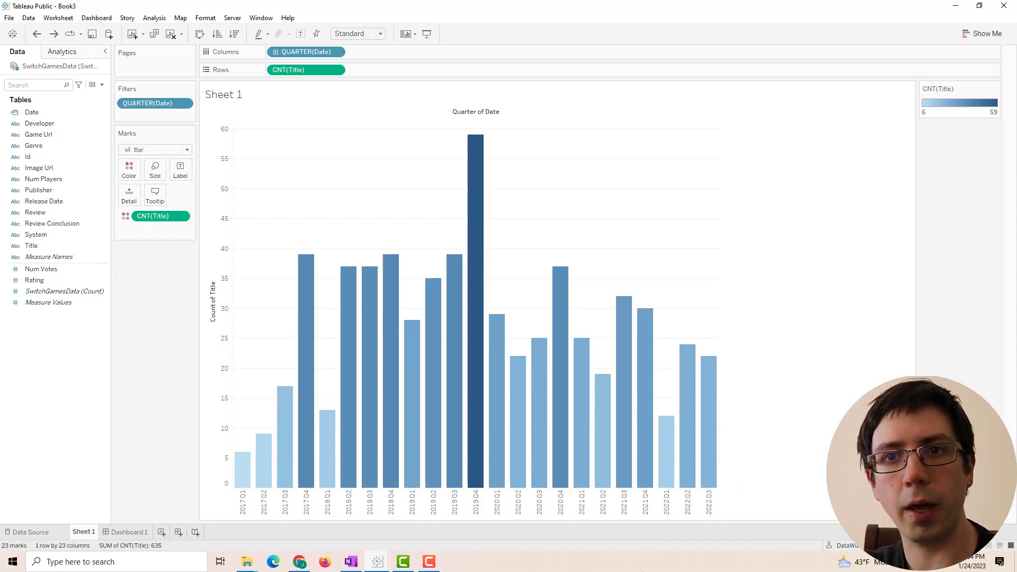
- Switch the Count of Title colours to a Custom Sequential palette and edit its end colour
left_click(138, 169)
left_click(160, 205)
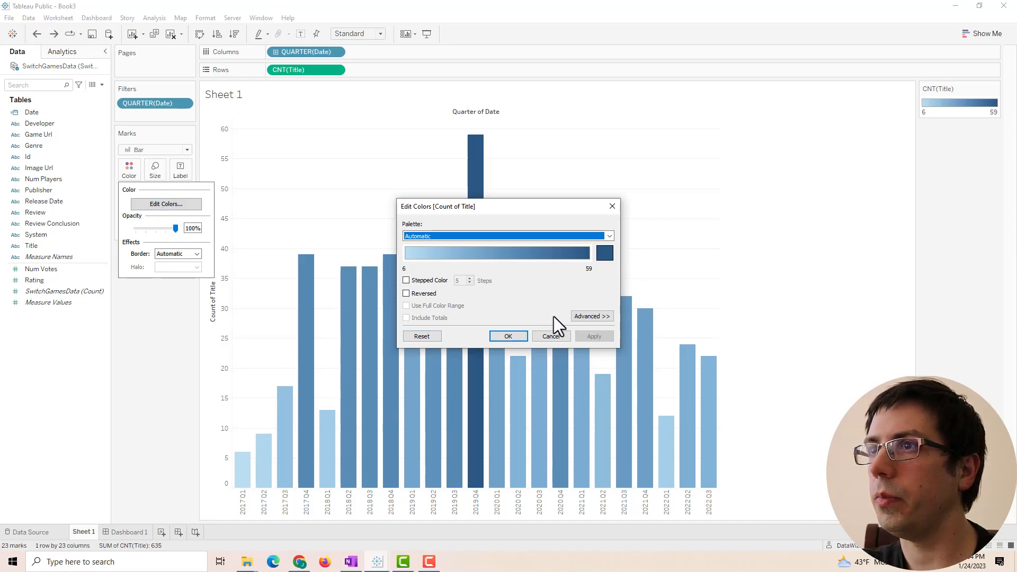
left_click(543, 236)
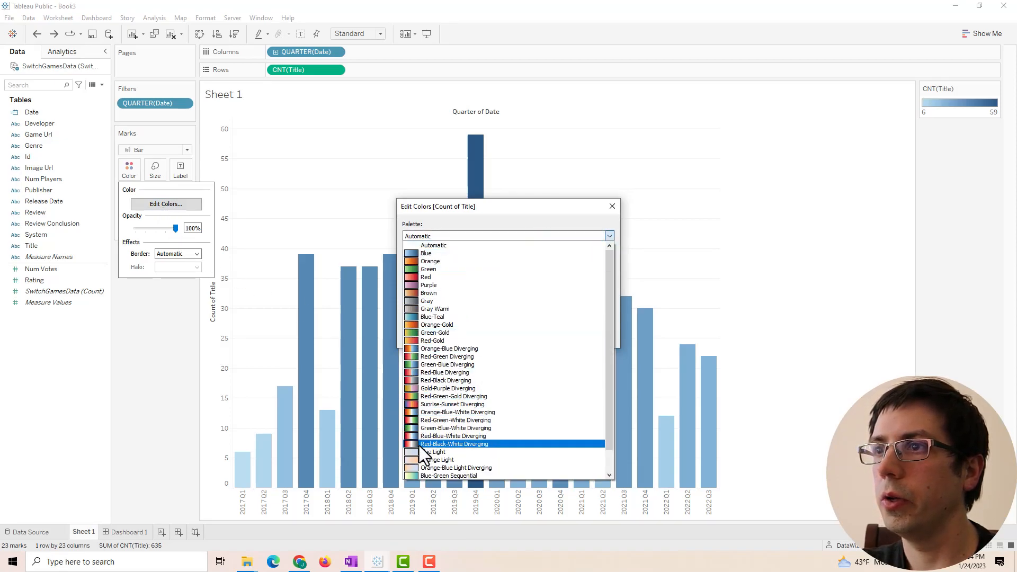
left_click(436, 466)
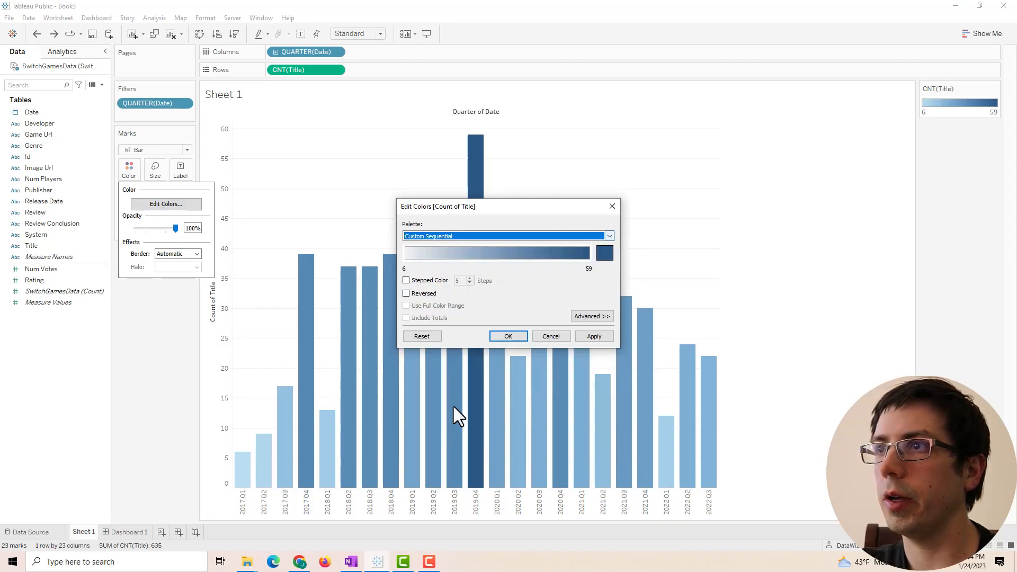
left_click(605, 252)
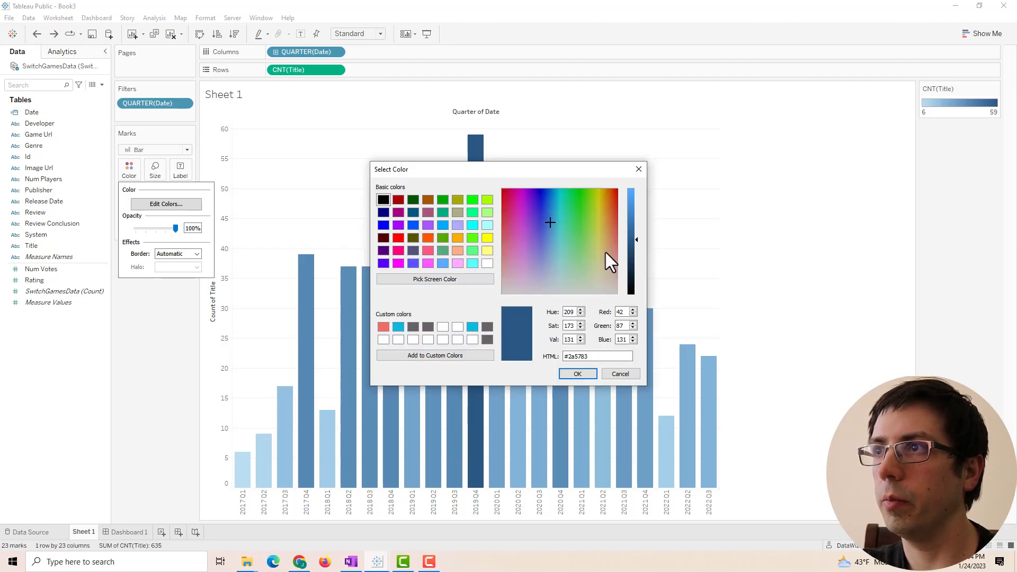
left_click_drag(601, 356, 549, 358)
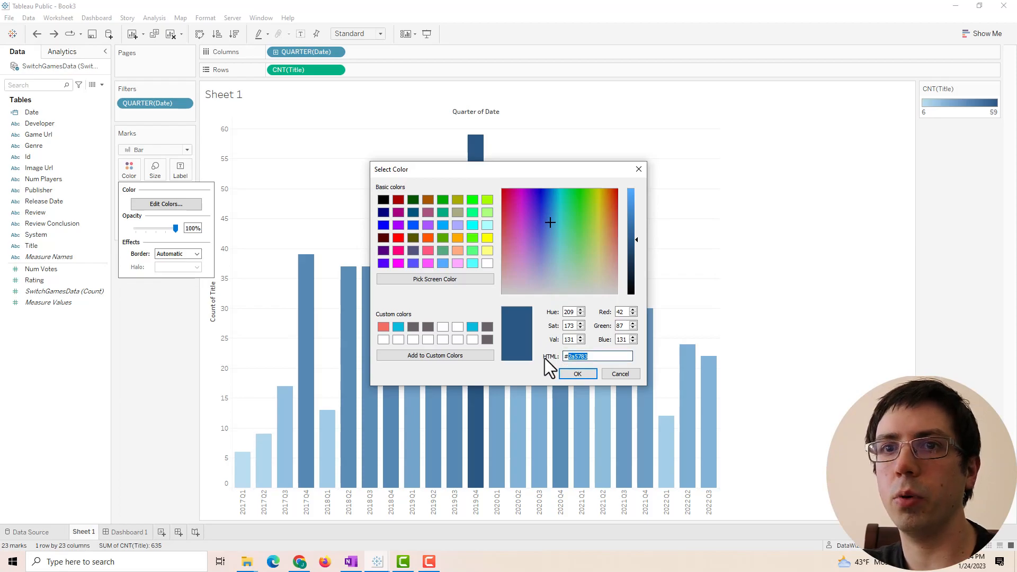
- Get the Switch cyan #06badd from the Nintendo Switch colour palette page
left_click(299, 563)
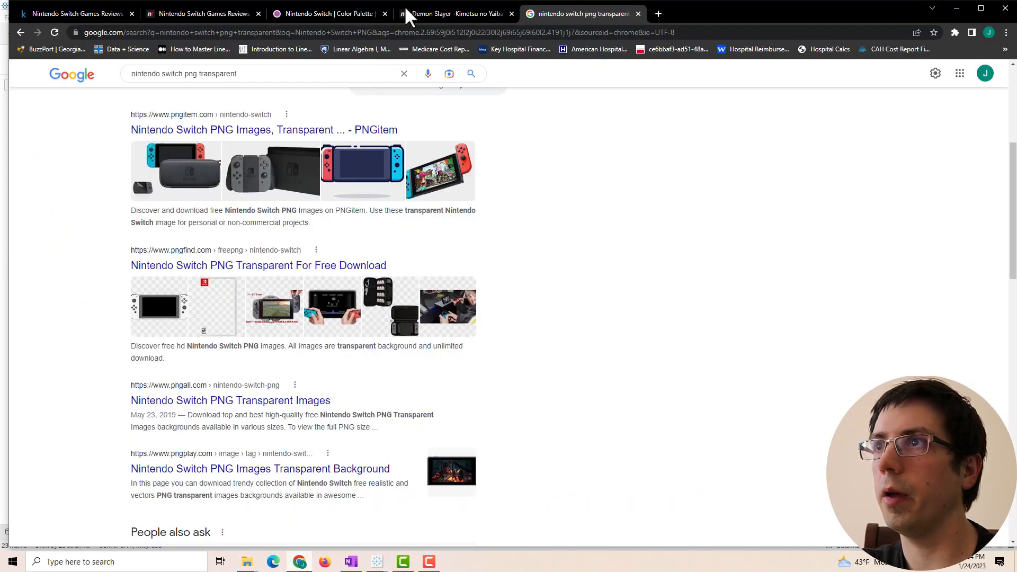
left_click(325, 14)
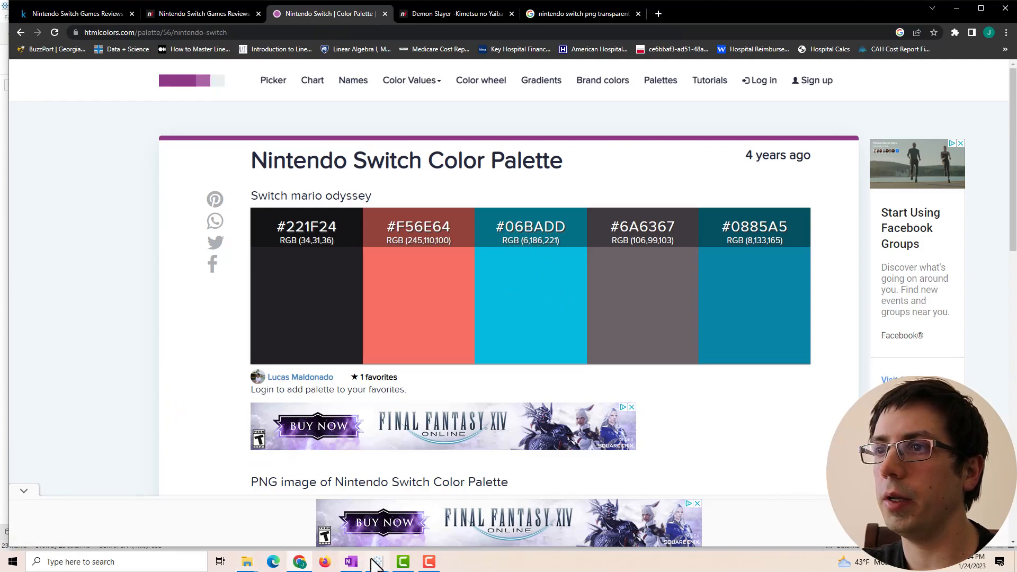
mouse_move(377, 562)
left_click(443, 507)
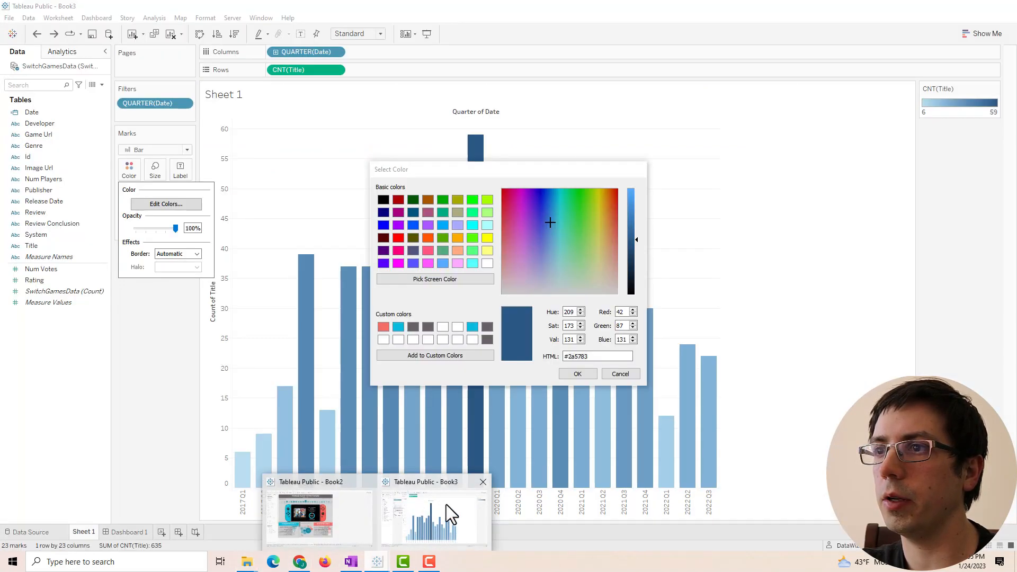
- Set #06badd as the end colour and apply the cyan palette to the bars
left_click(396, 328)
left_click(565, 371)
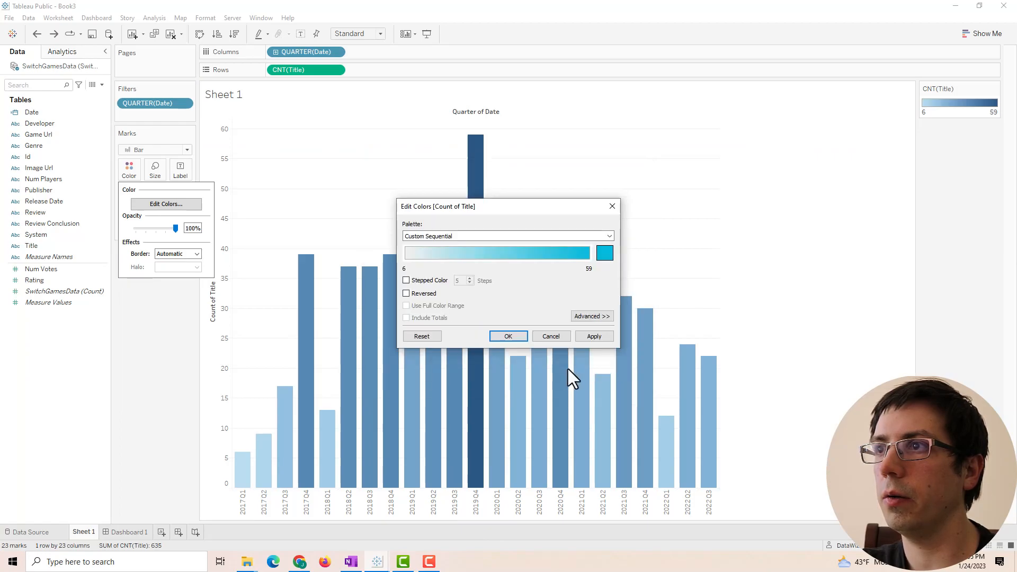
left_click(592, 335)
left_click(500, 339)
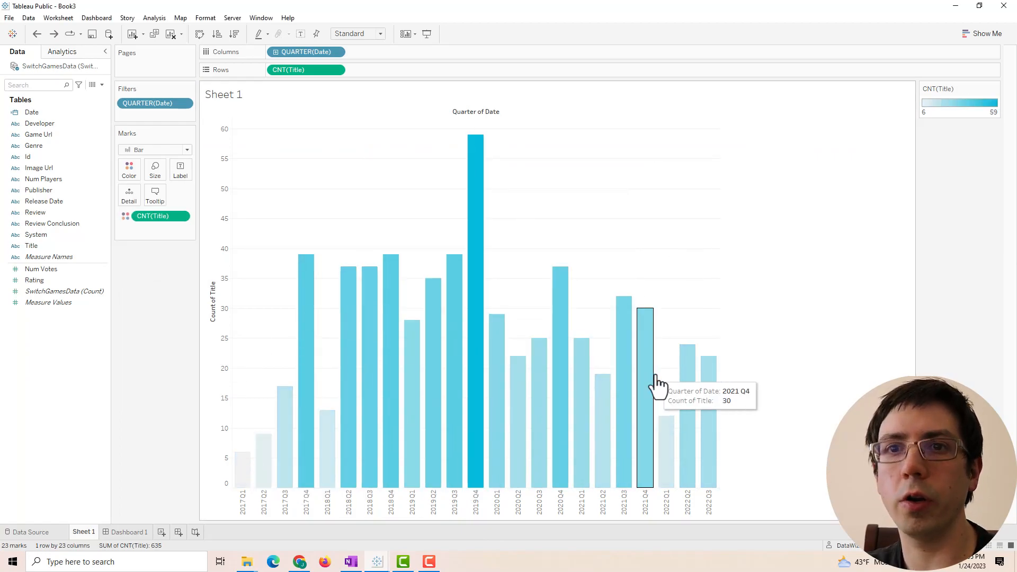
- Hide the vertical axis header and label each bar with its CNT(Title) count
right_click(227, 218)
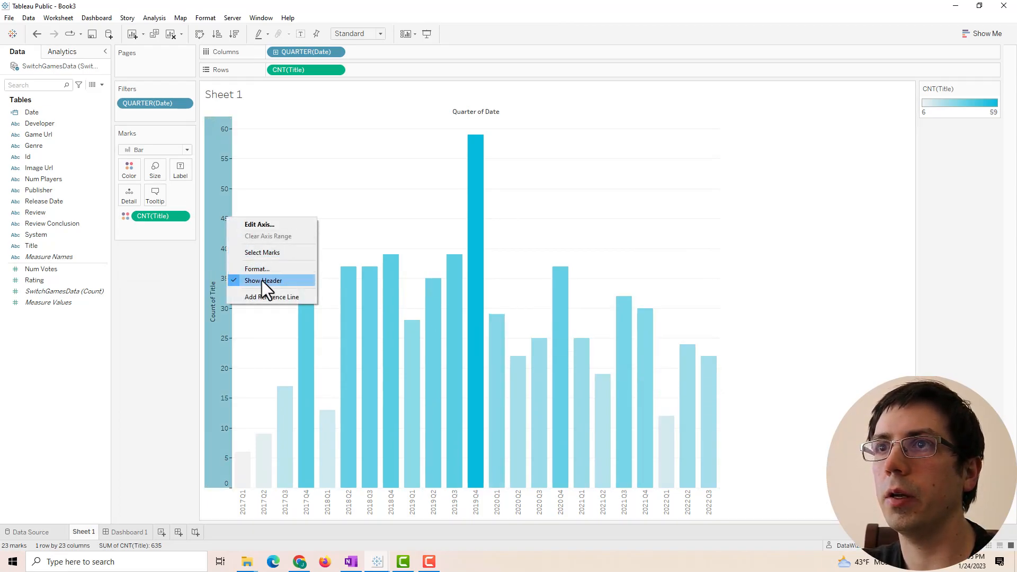
right_click(213, 253)
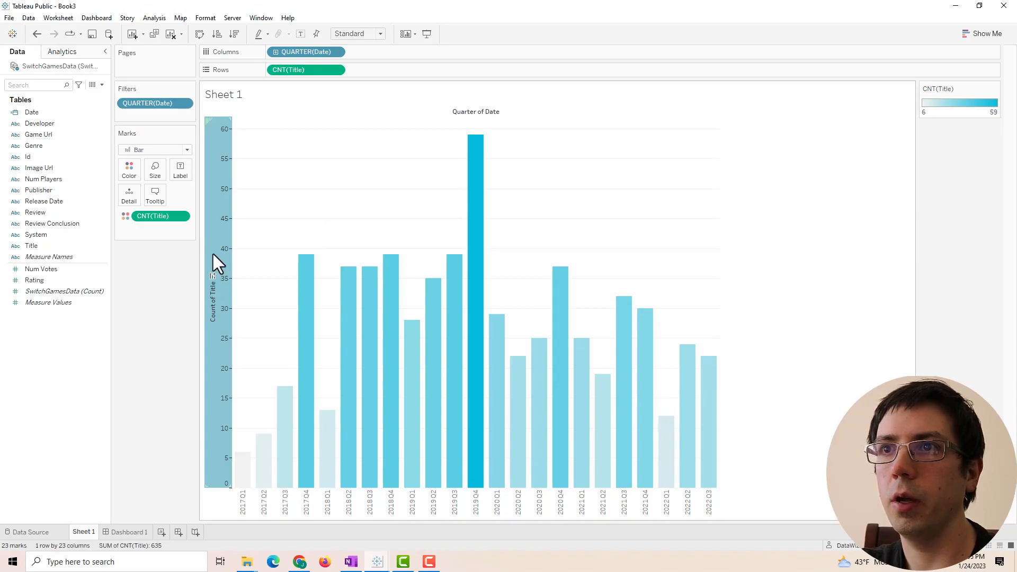
left_click(249, 317)
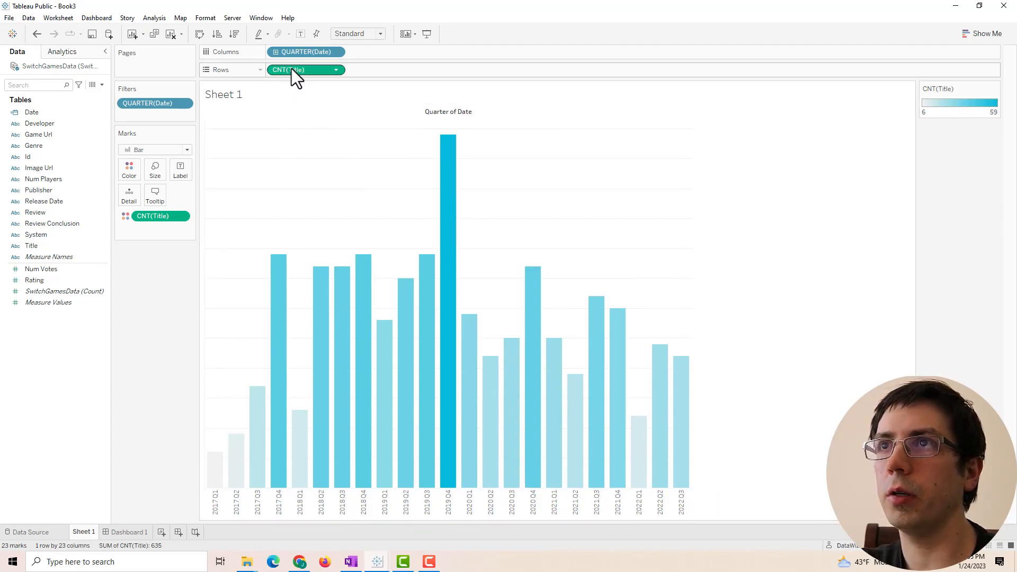
left_click_drag(294, 68, 178, 168)
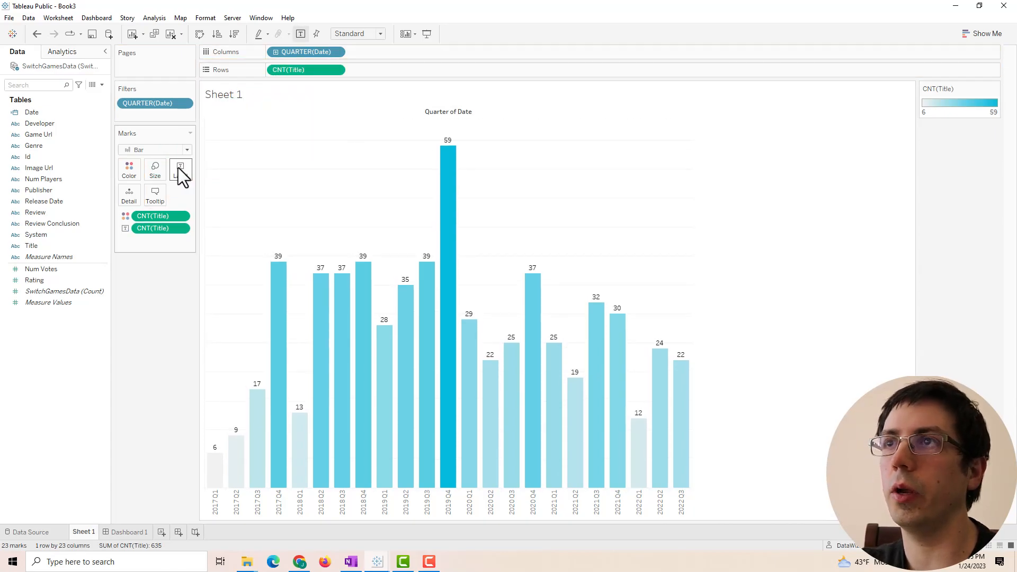
- Hide the Quarter of Date field label and retitle the sheet 'Releases by Quarter'
right_click(435, 110)
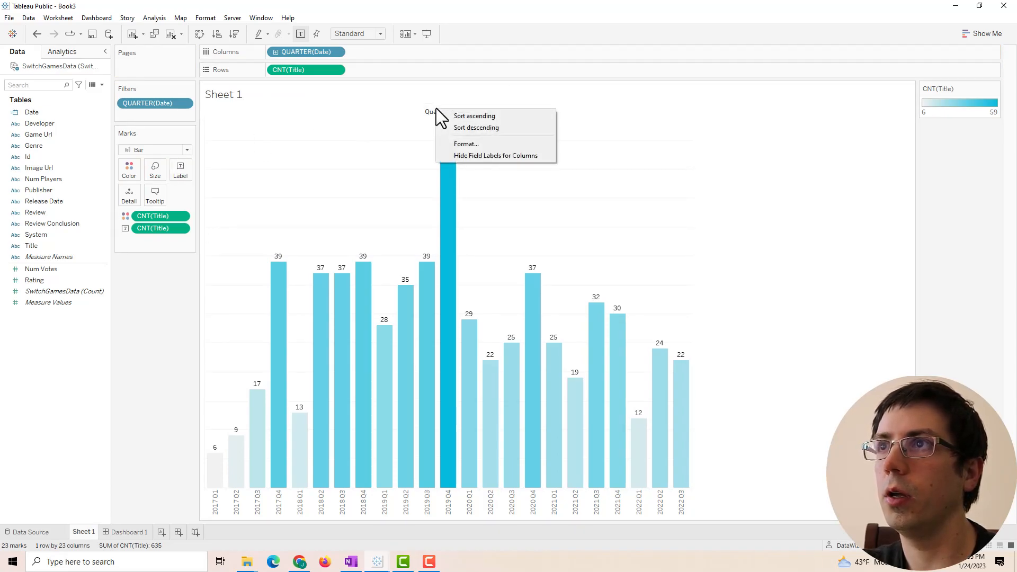
left_click(483, 156)
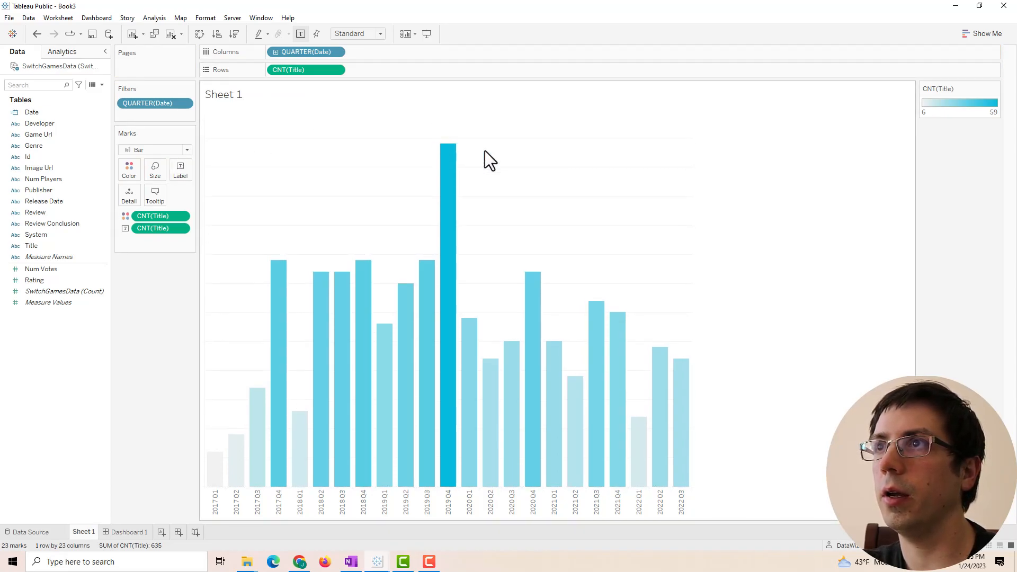
double_click(233, 93)
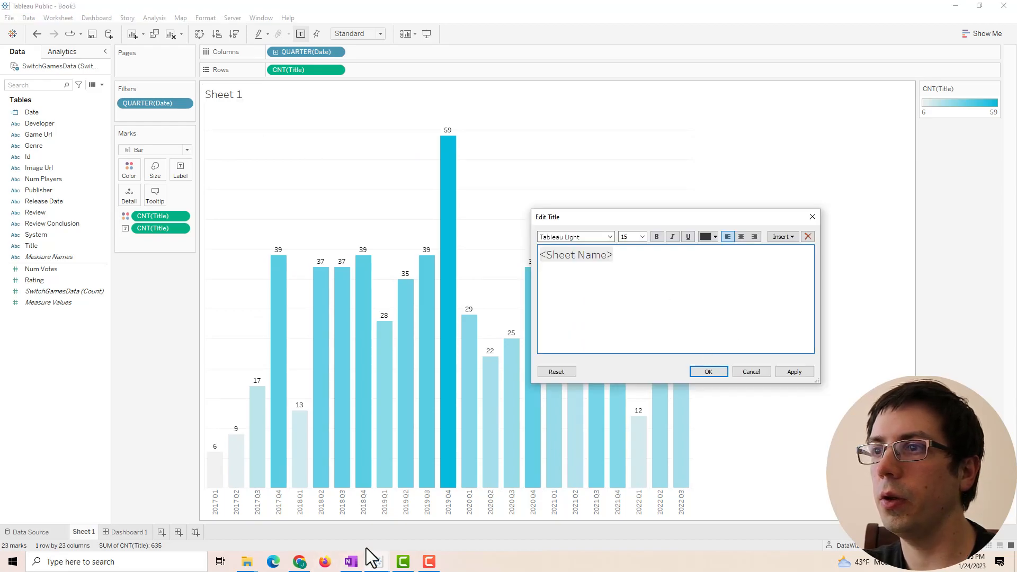
mouse_move(379, 562)
left_click(325, 536)
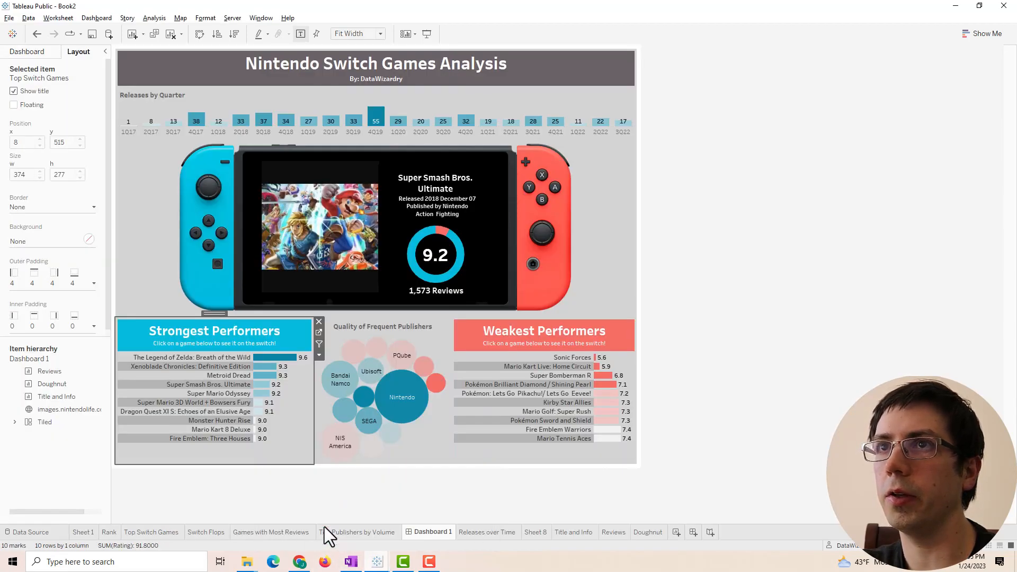
mouse_move(377, 561)
left_click(422, 541)
key("ctrl+a")
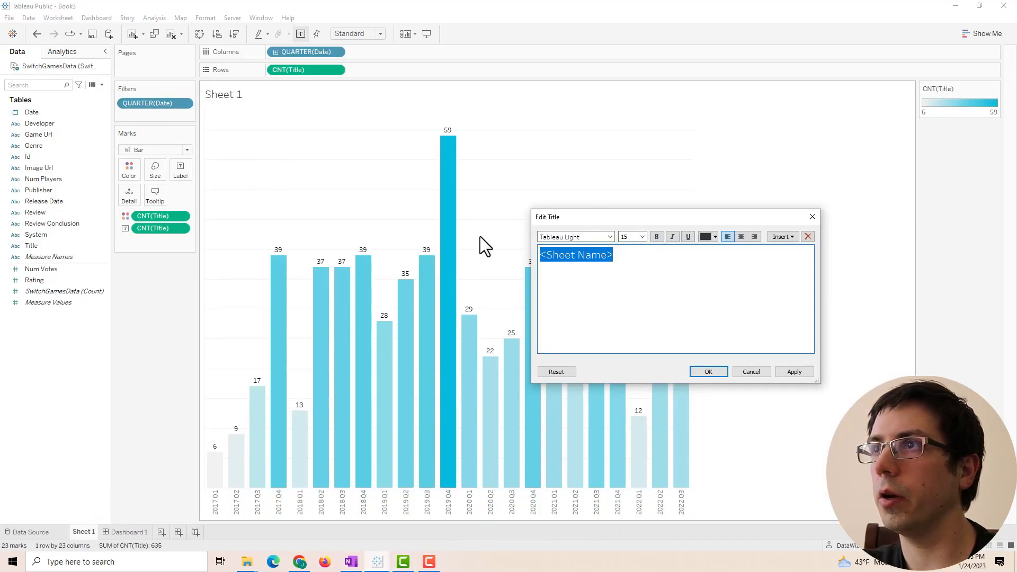
type("Releases by Quarter")
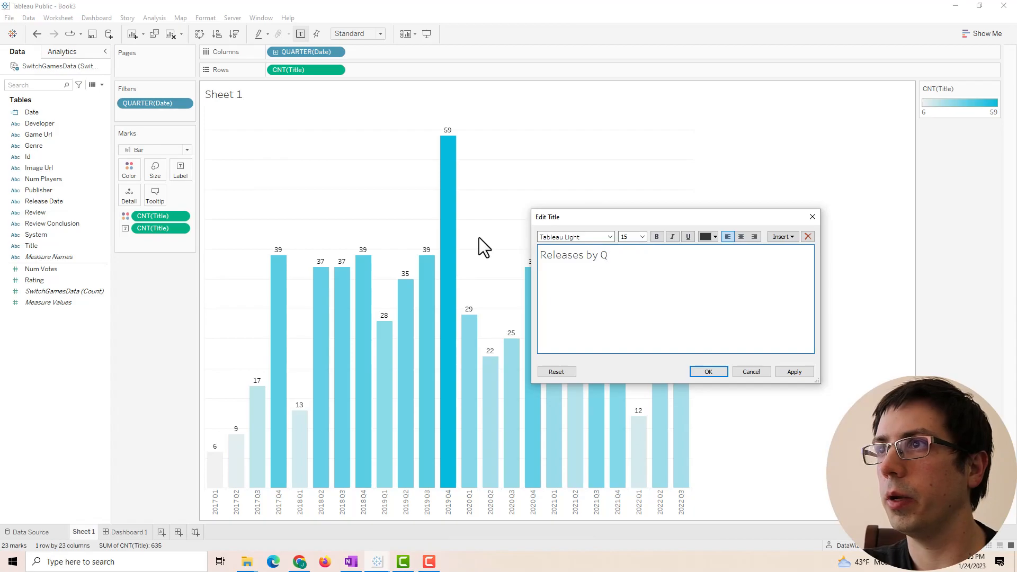
- Change the title font from Tableau Light to Tableau Medium
left_click(577, 235)
left_click_drag(590, 237, 573, 237)
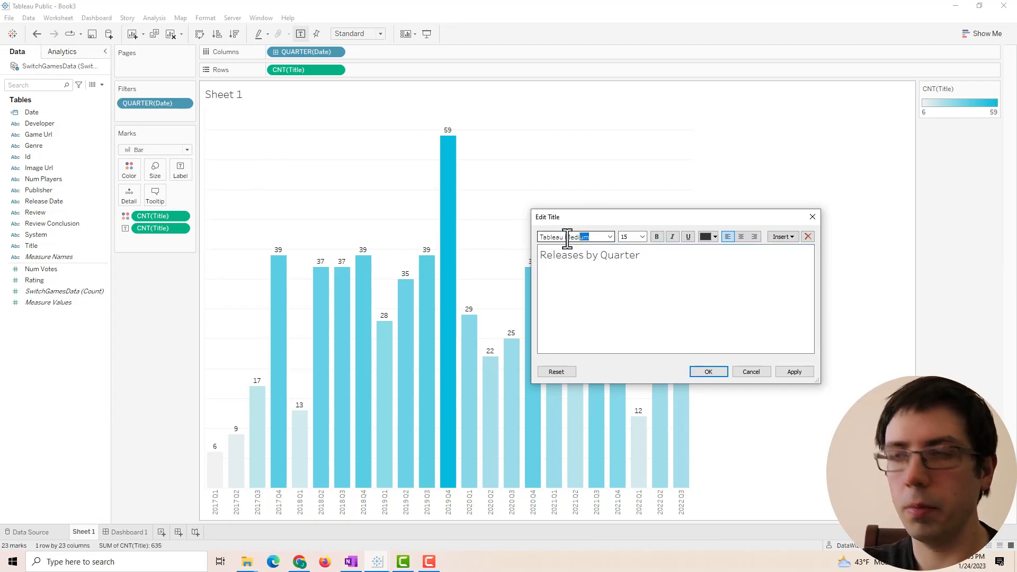
left_click_drag(685, 274, 456, 254)
left_click(585, 239)
left_click_drag(585, 237, 569, 235)
type("Medium")
key("Return")
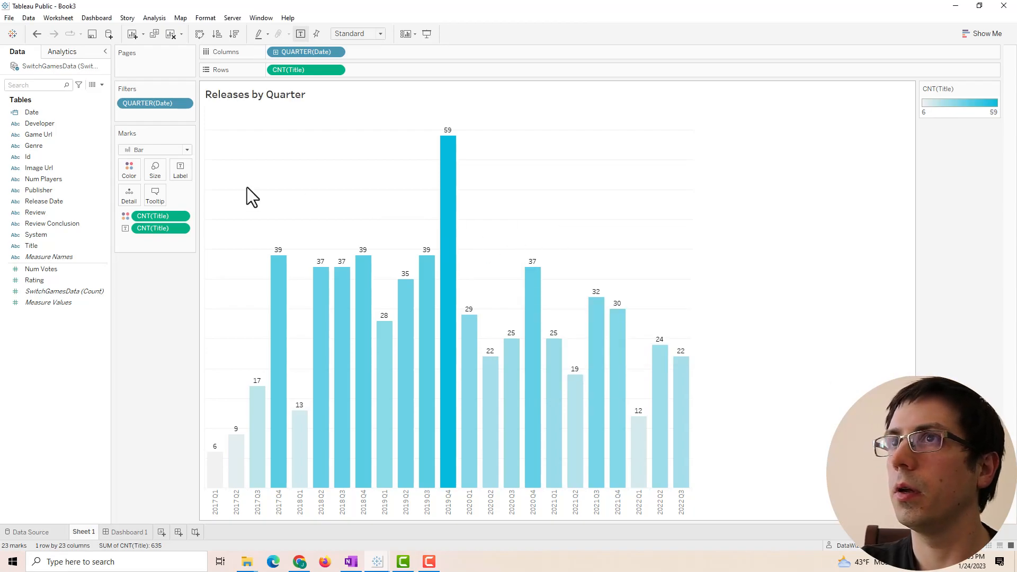
- Make the Releases by Quarter title bold and apply it to the chart
double_click(256, 101)
left_click_drag(648, 267, 533, 254)
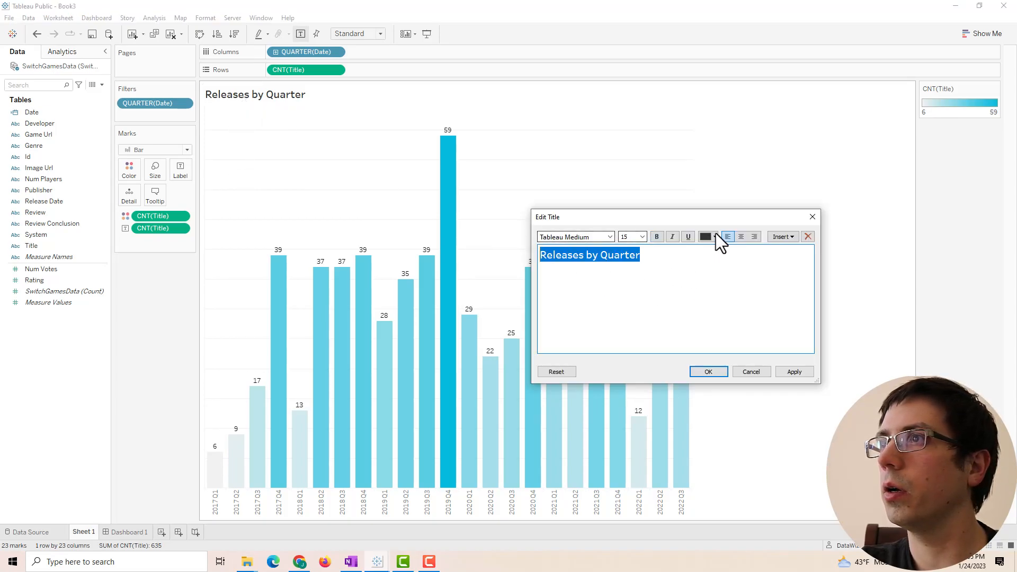
left_click(715, 234)
left_click(707, 272)
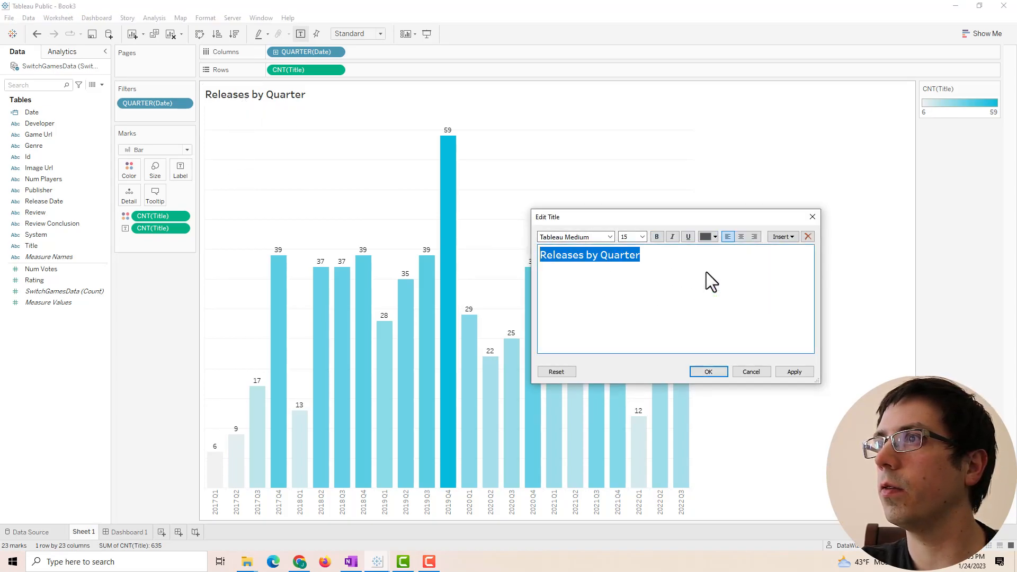
left_click(712, 238)
left_click(671, 267)
left_click_drag(654, 259, 447, 262)
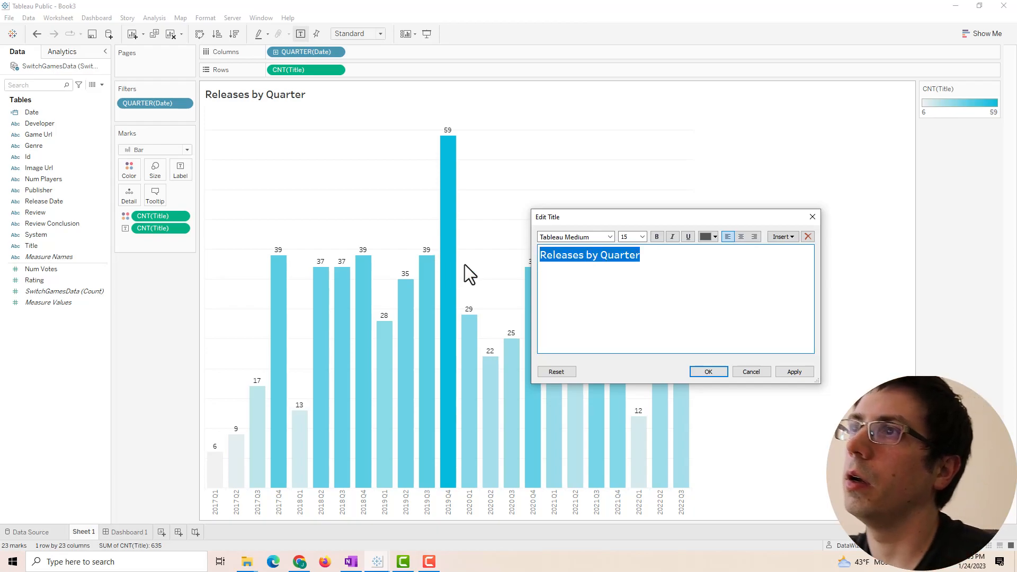
left_click(656, 238)
left_click(795, 373)
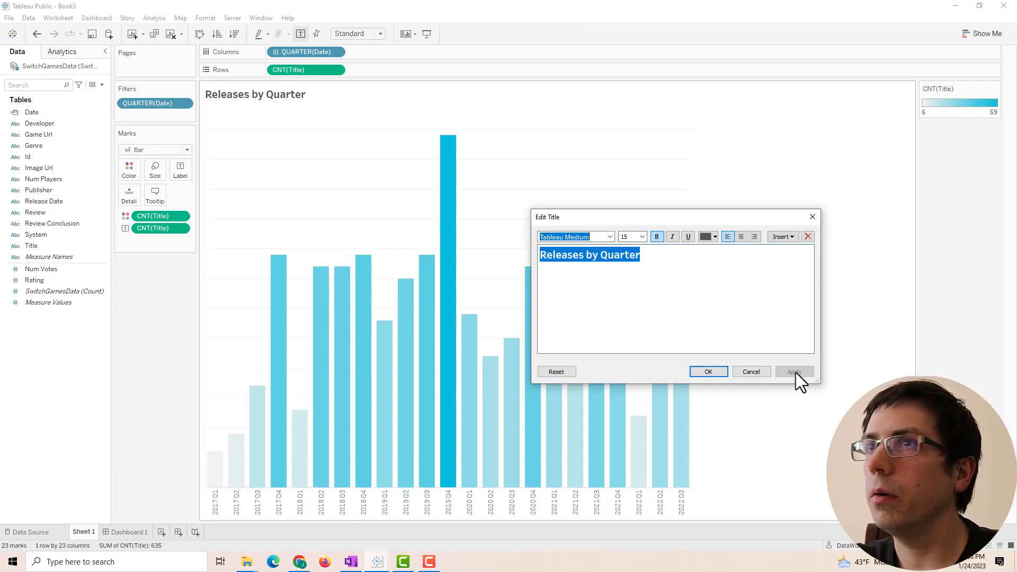
left_click(716, 373)
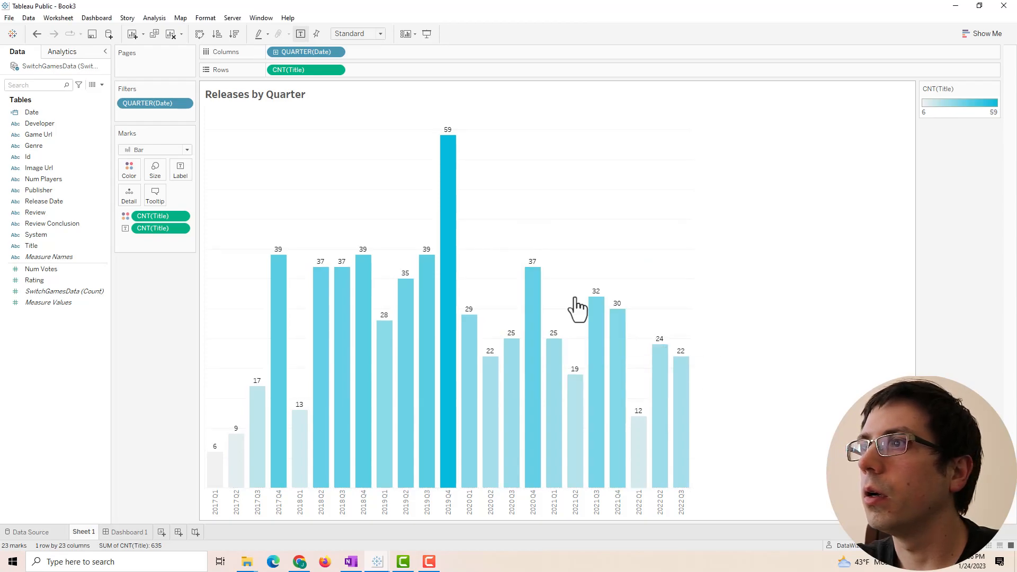
- Shade the worksheet background light grey in the Format pane
right_click(533, 111)
left_click(561, 155)
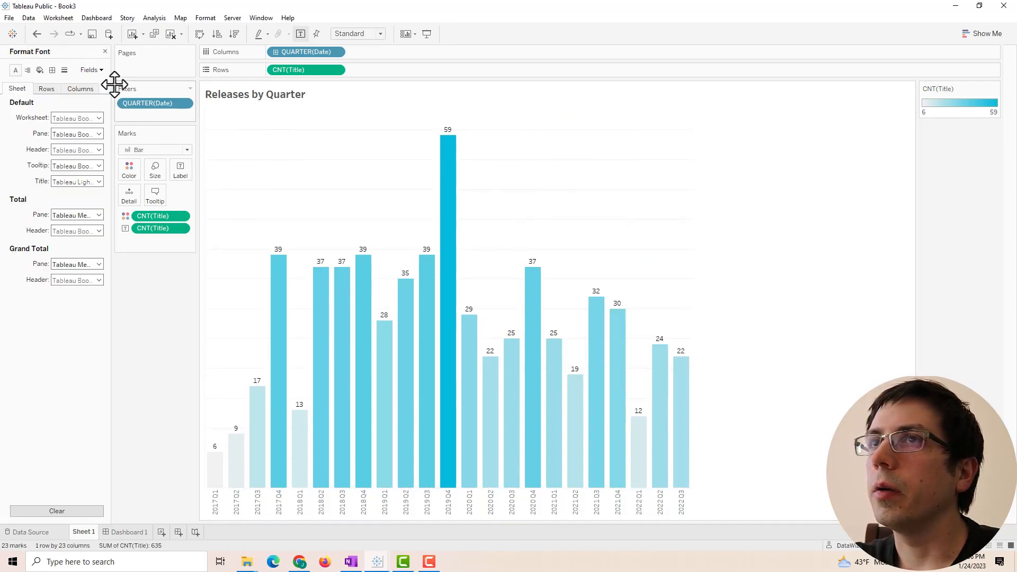
left_click(42, 71)
left_click(76, 117)
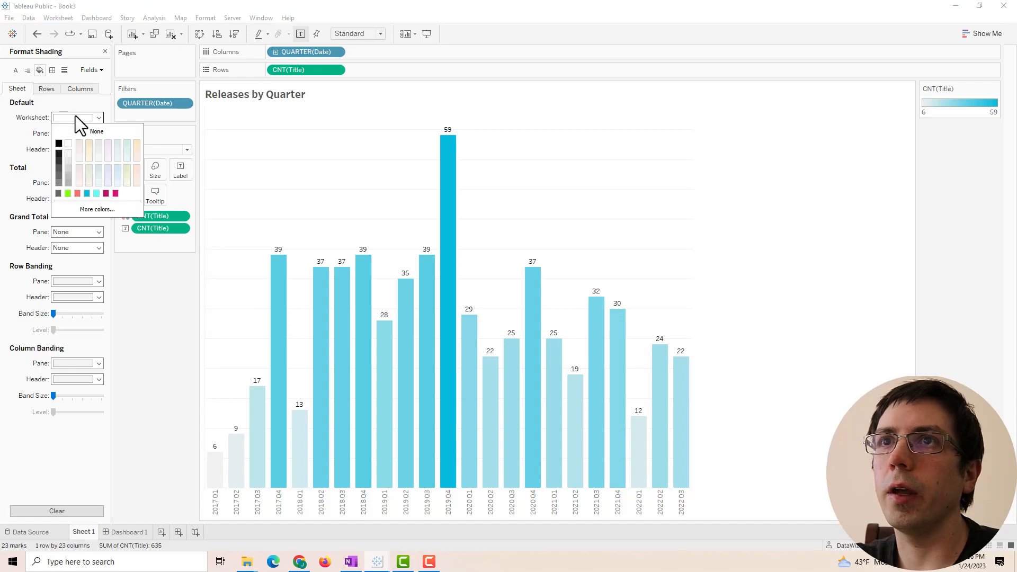
left_click(71, 167)
left_click(71, 164)
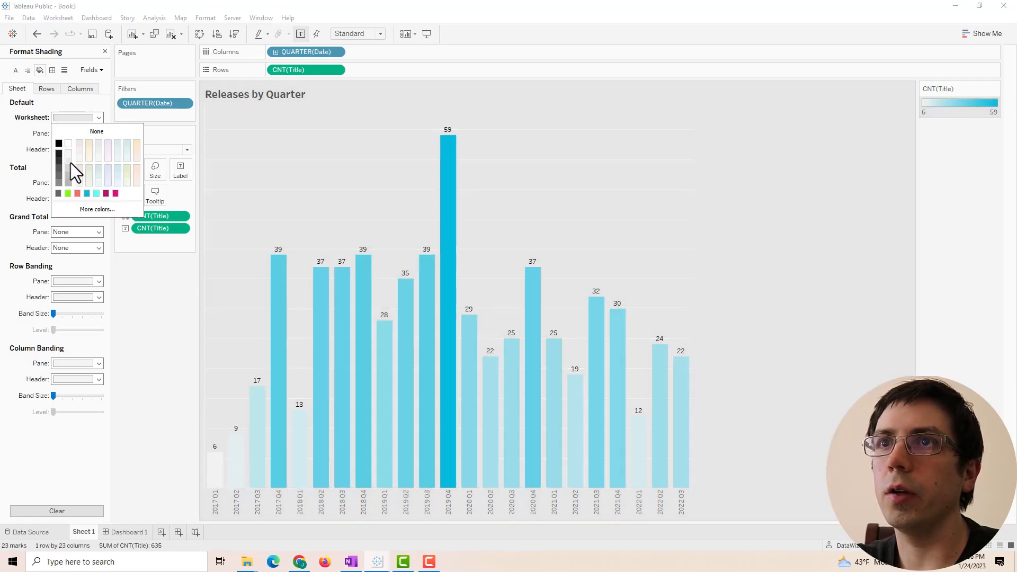
left_click(153, 309)
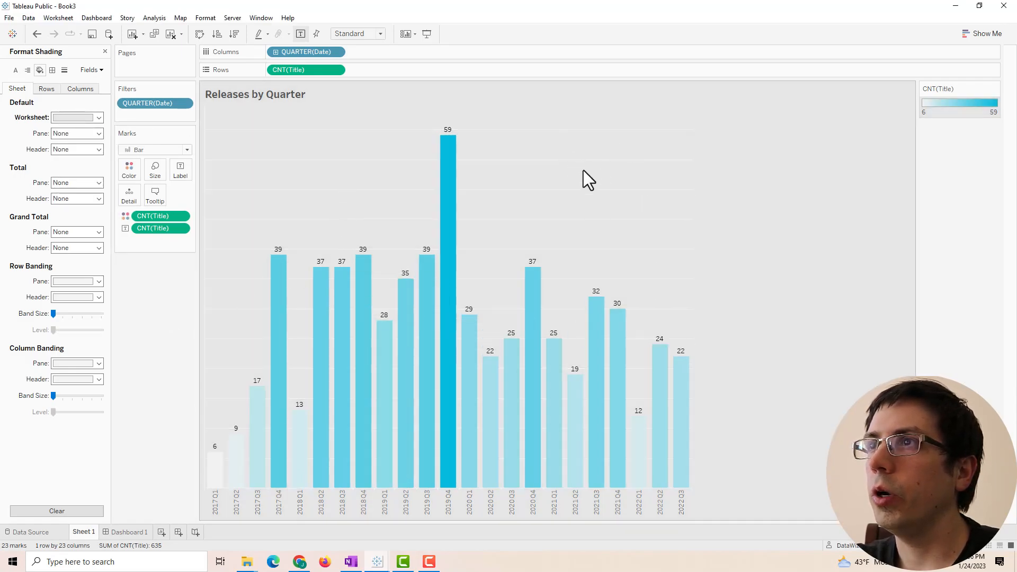
- Set the row grid lines and row axis rulers to None
right_click(532, 138)
left_click(554, 184)
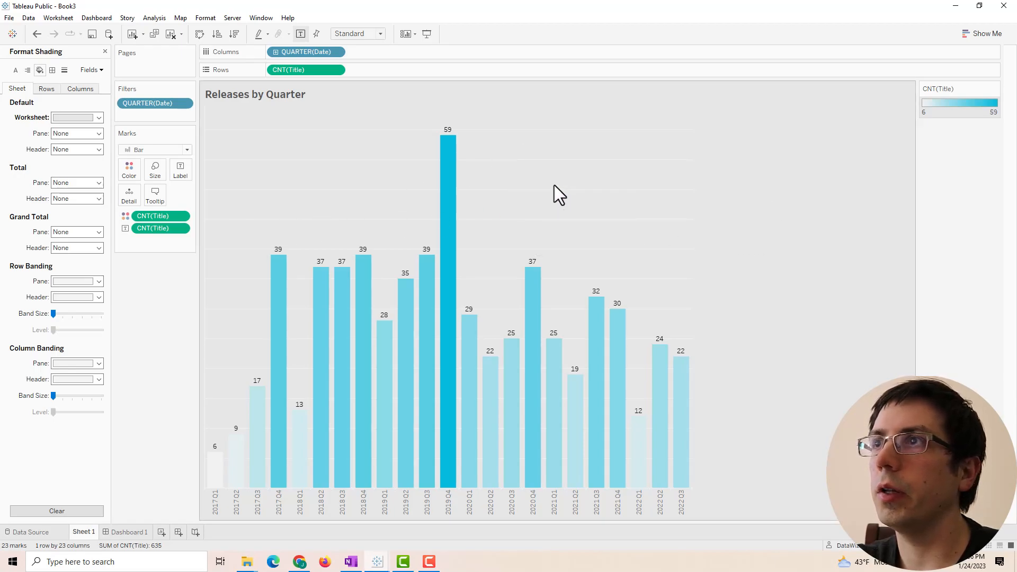
left_click(64, 71)
left_click(46, 89)
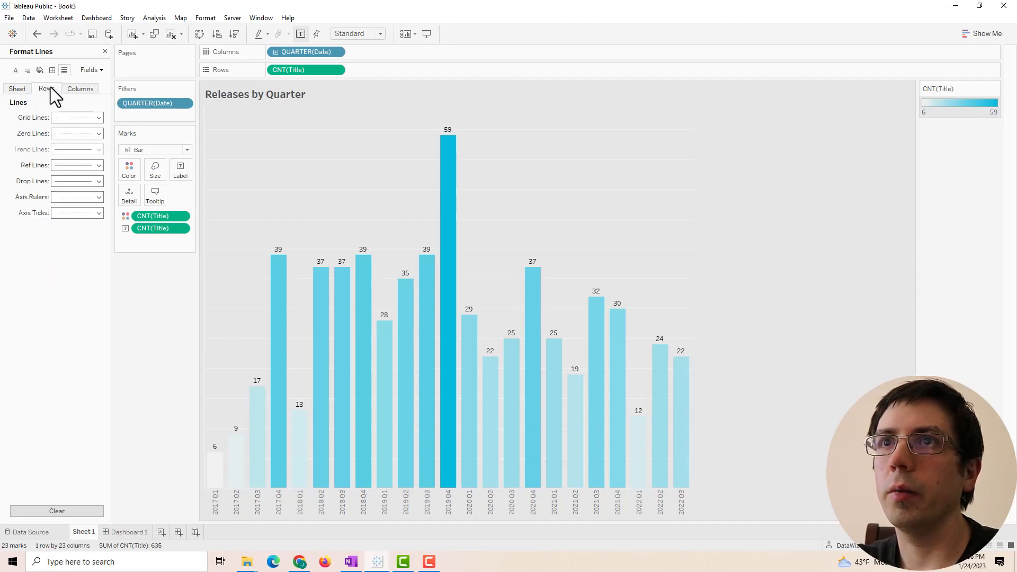
left_click(73, 117)
left_click(86, 131)
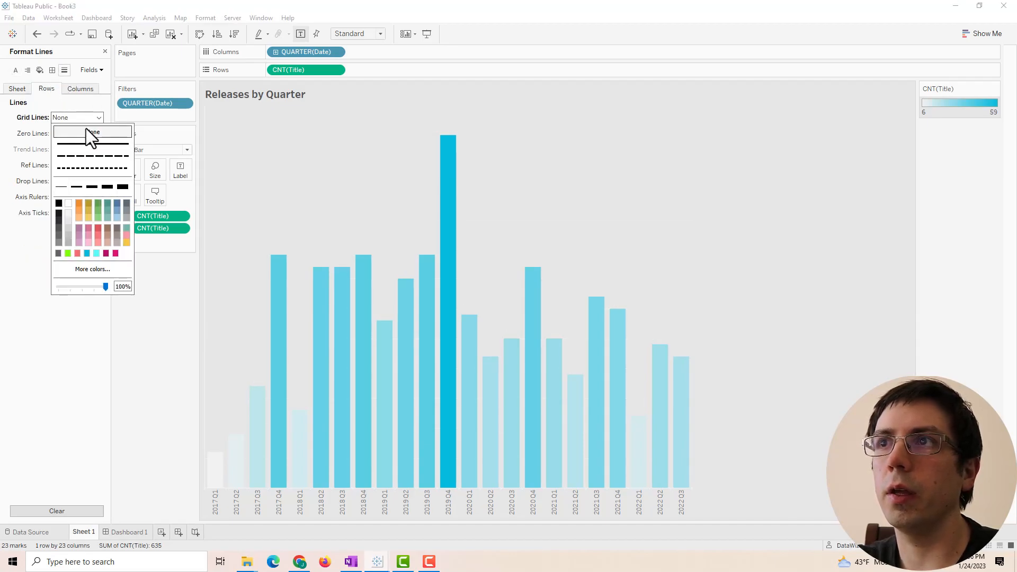
left_click(52, 88)
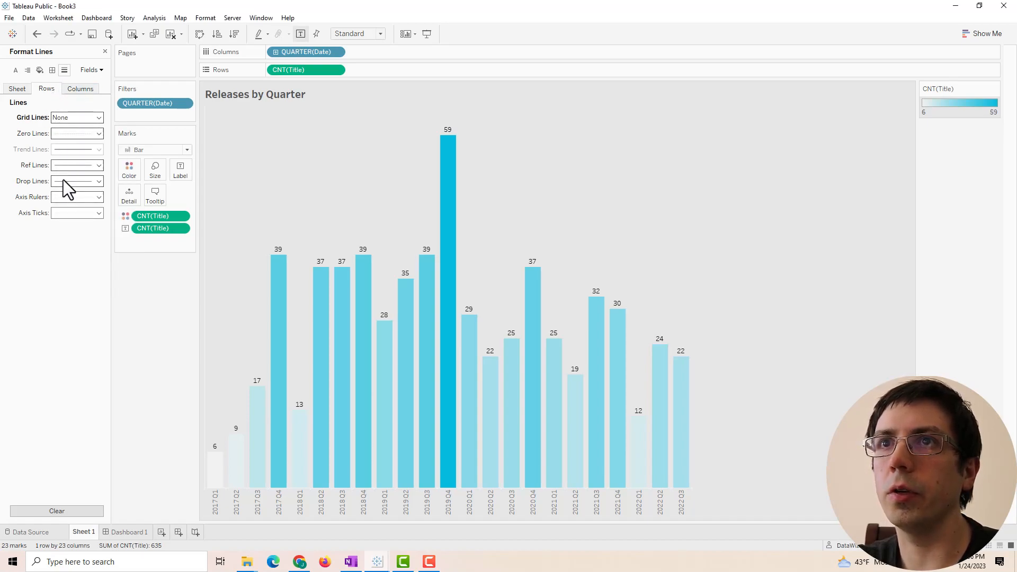
left_click(72, 198)
left_click(75, 207)
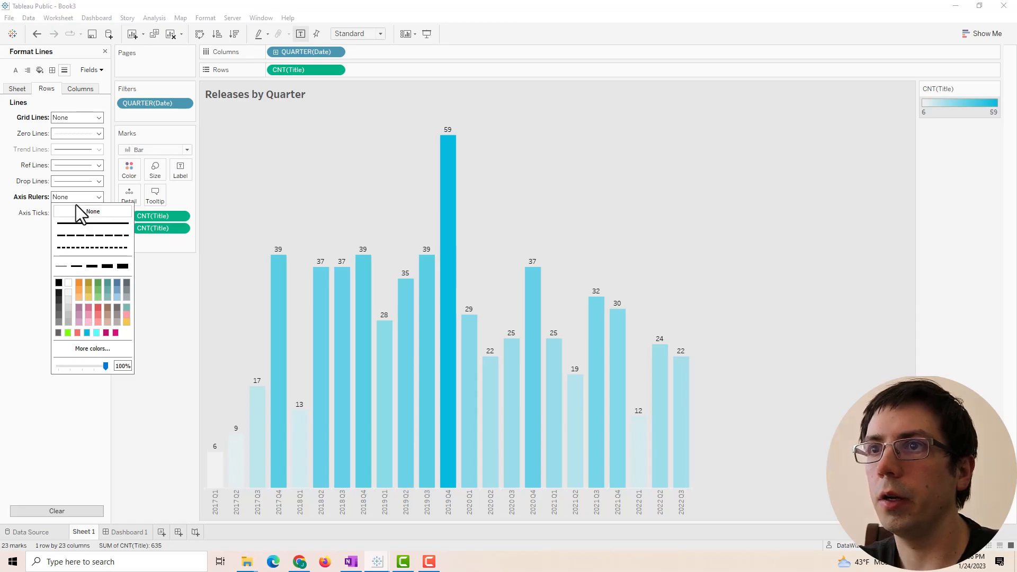
left_click(229, 272)
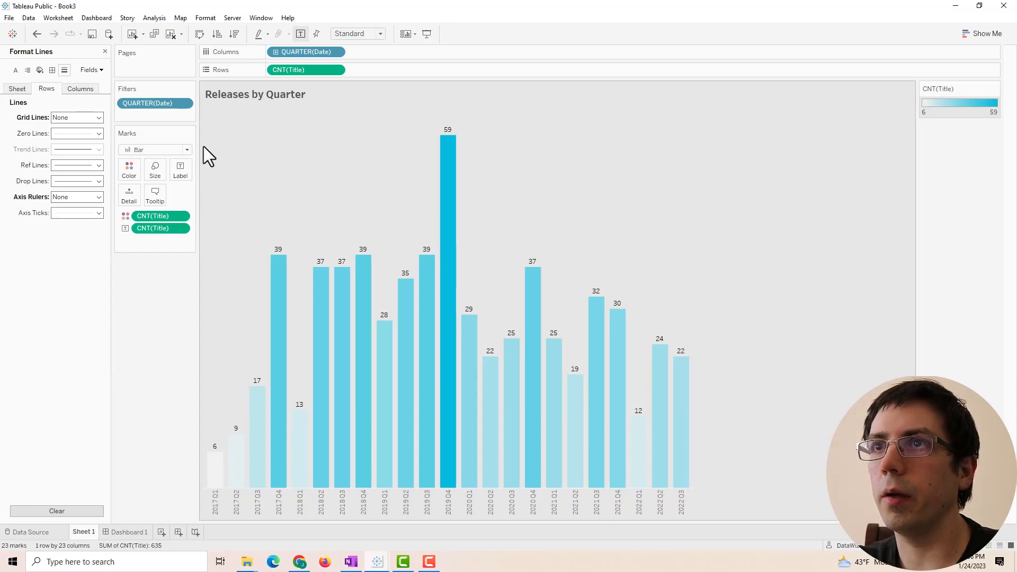
- Set the column axis ticks and column axis rulers to None
left_click(73, 90)
left_click(68, 212)
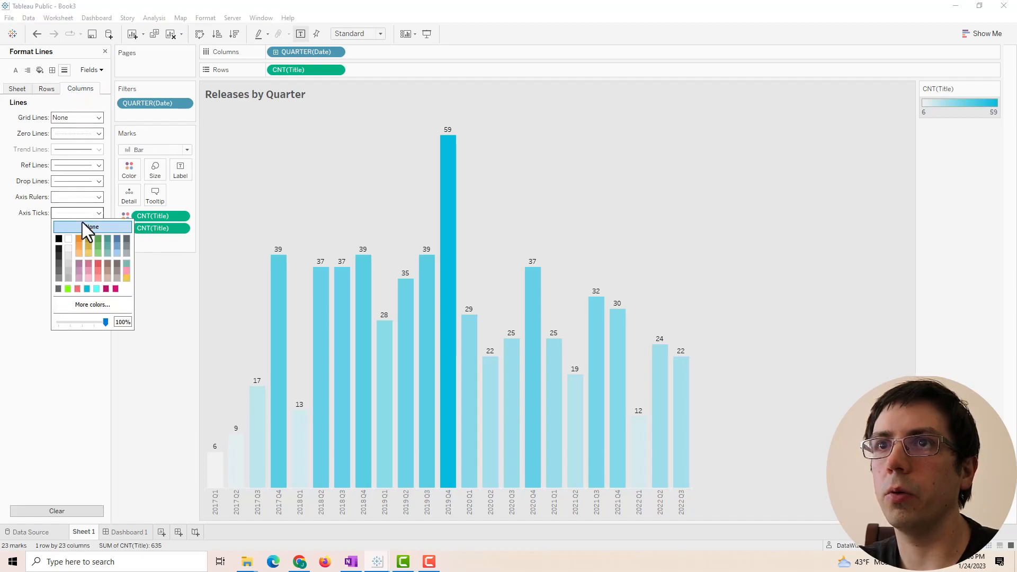
left_click(85, 226)
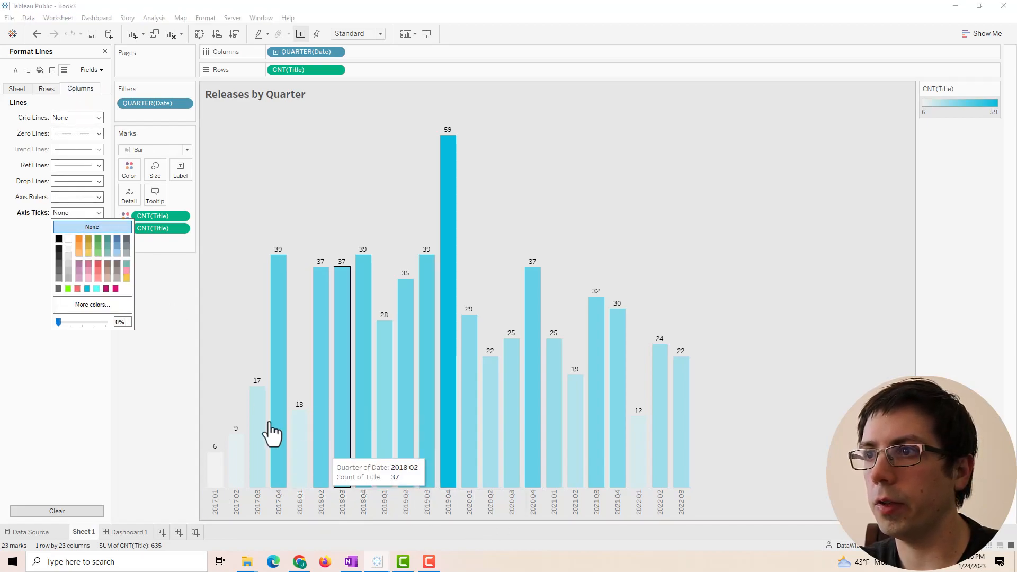
left_click(86, 209)
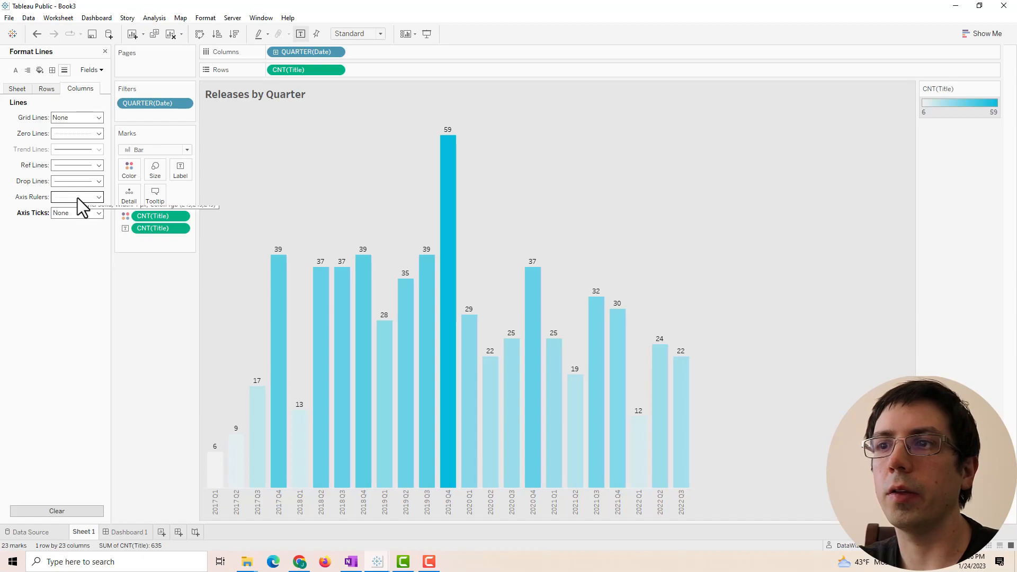
left_click(77, 198)
left_click(84, 213)
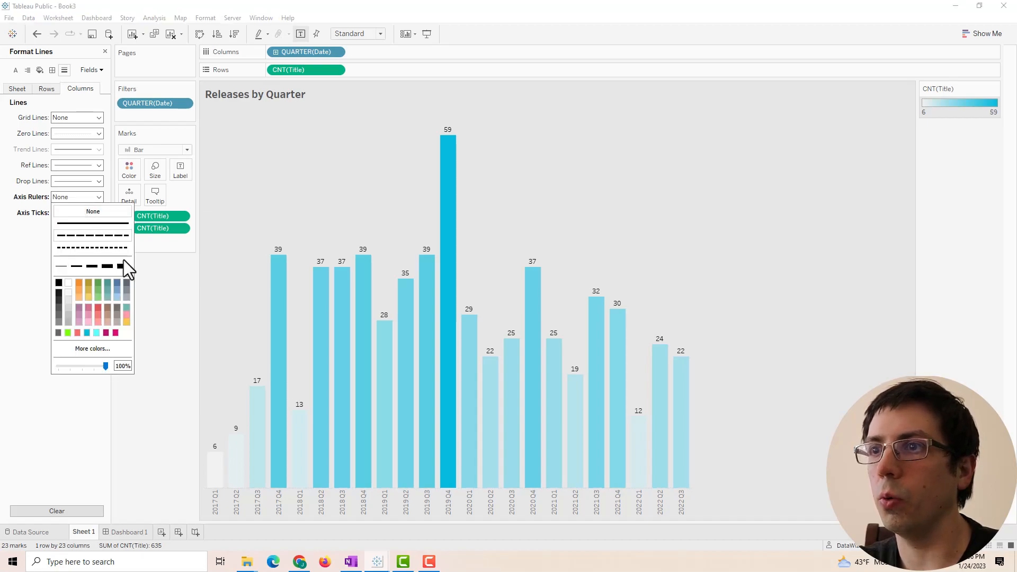
left_click(157, 365)
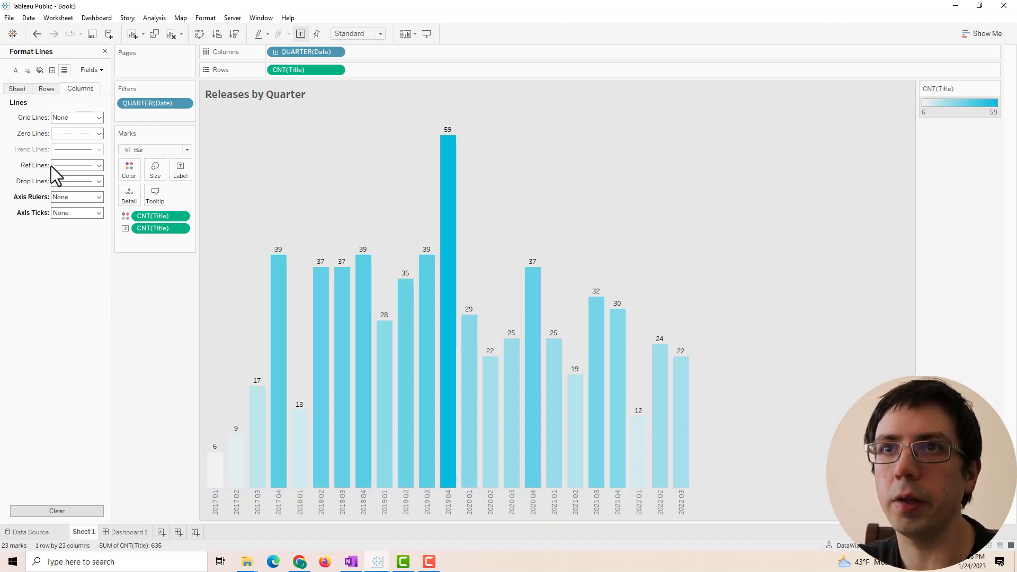
- Set the zero lines to None for both columns and rows
left_click(69, 133)
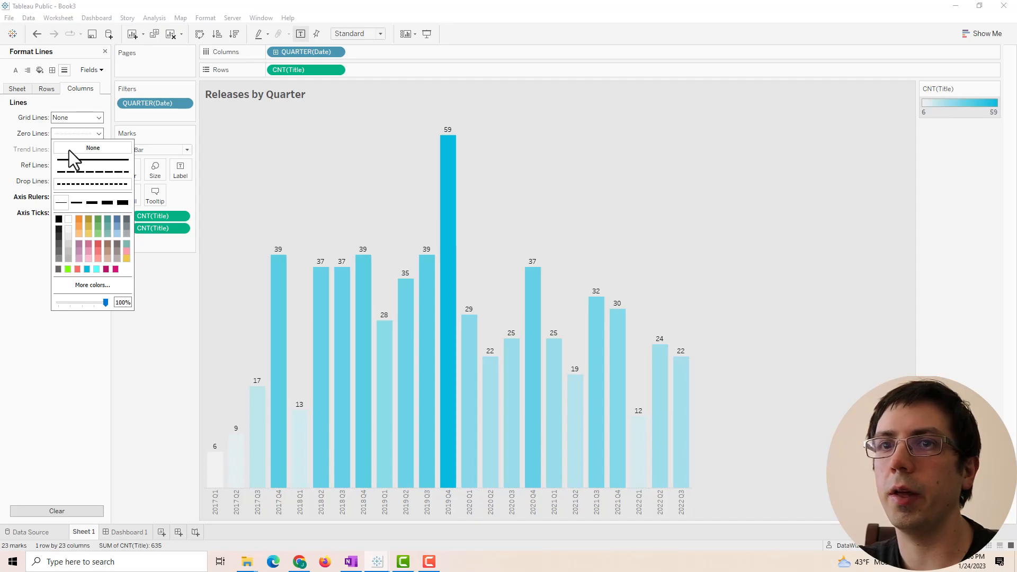
left_click(68, 149)
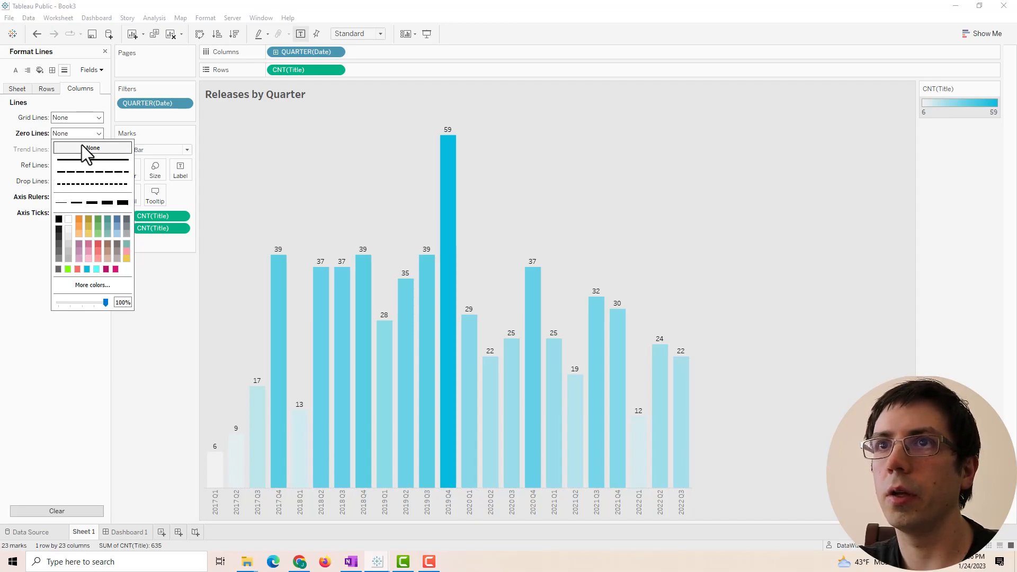
left_click(170, 355)
left_click(49, 93)
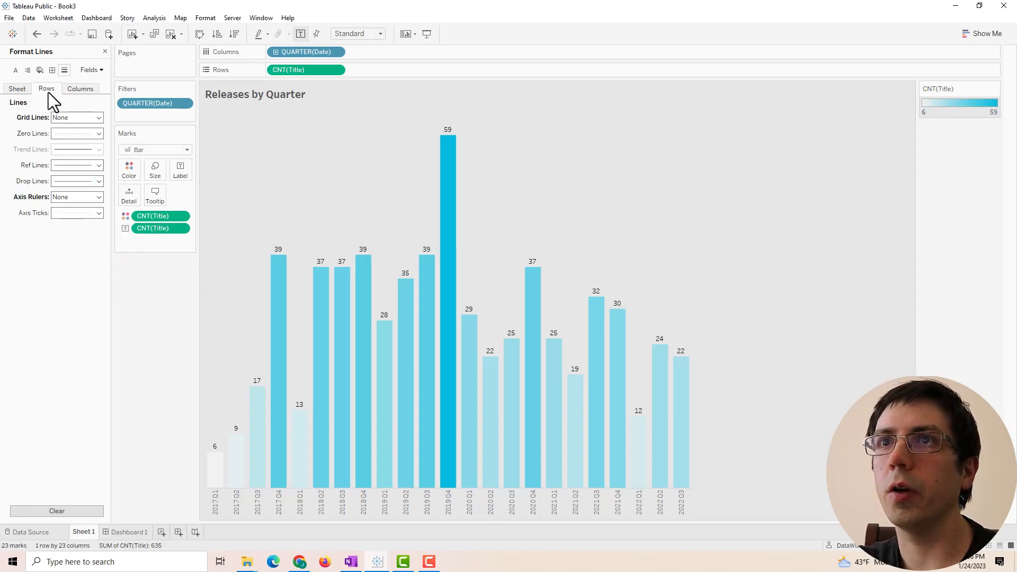
left_click(58, 136)
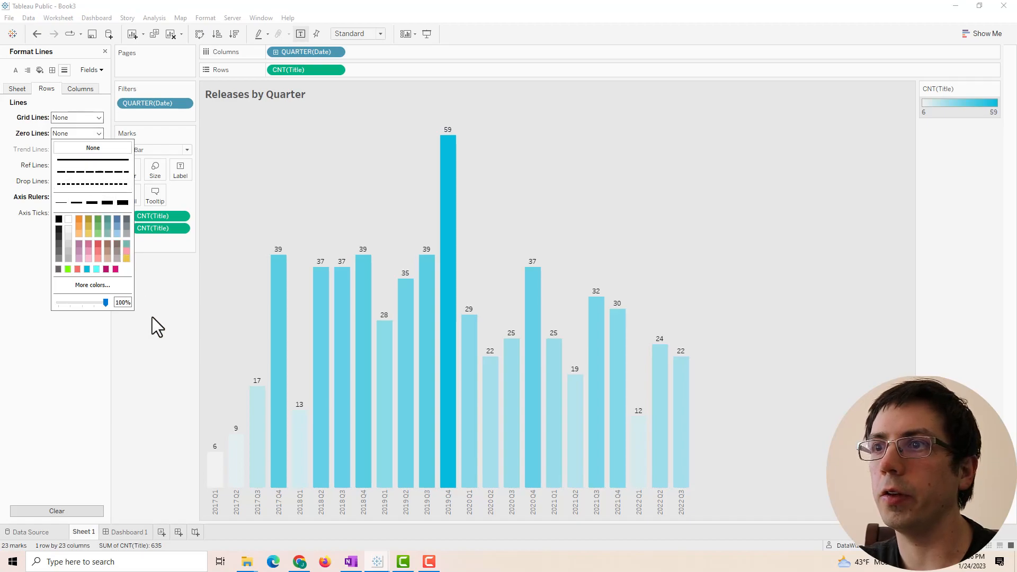
left_click(161, 329)
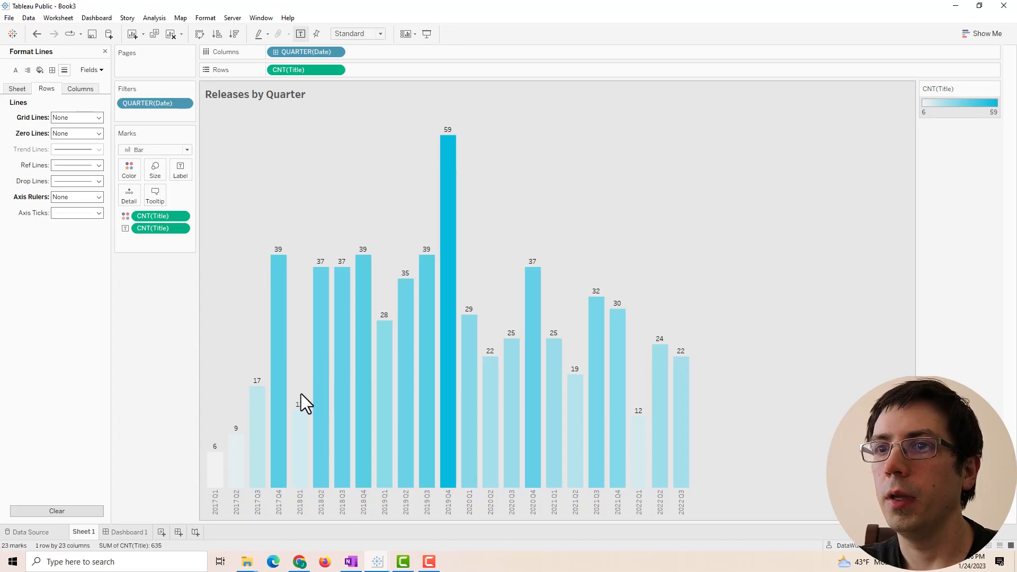
- Place the Releases by Quarter chart above the Switch image as a thin strip
left_click(138, 533)
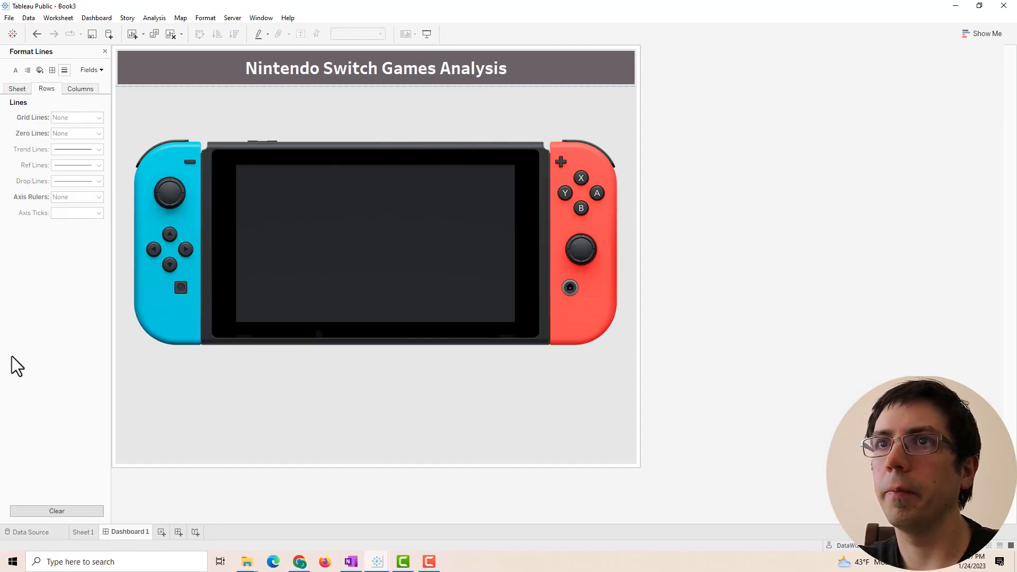
left_click(105, 51)
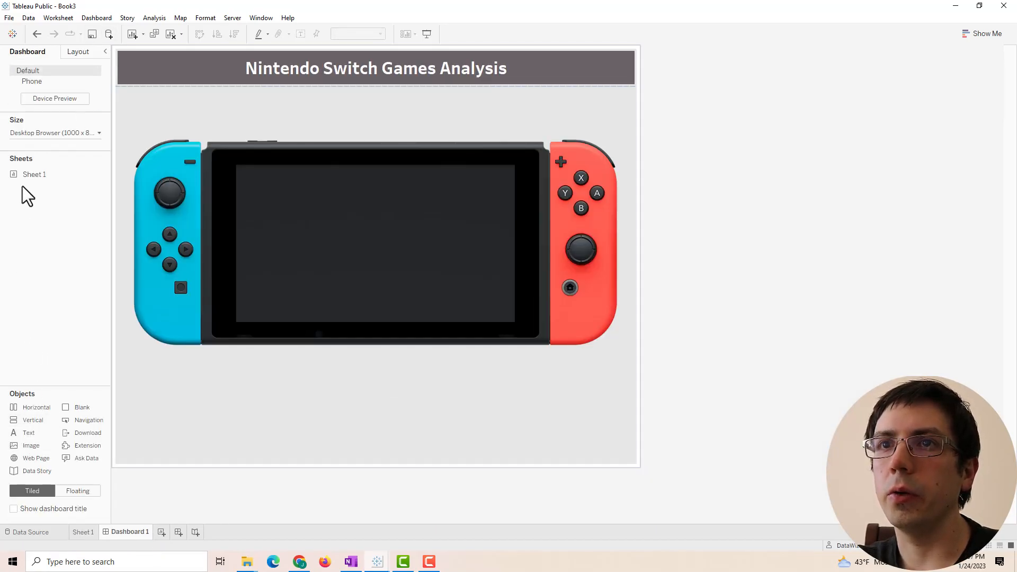
left_click_drag(30, 173, 377, 103)
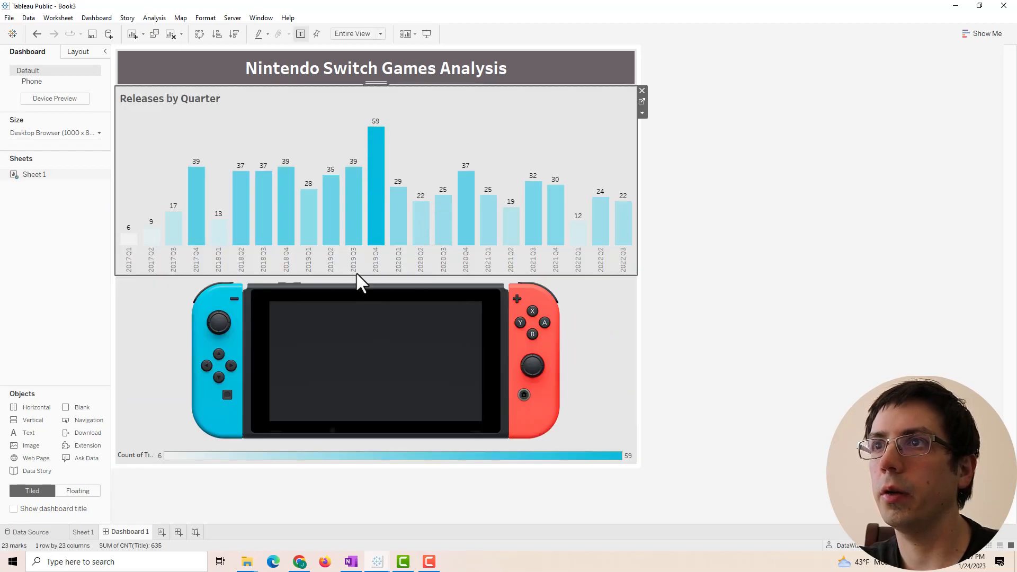
left_click_drag(359, 273, 360, 151)
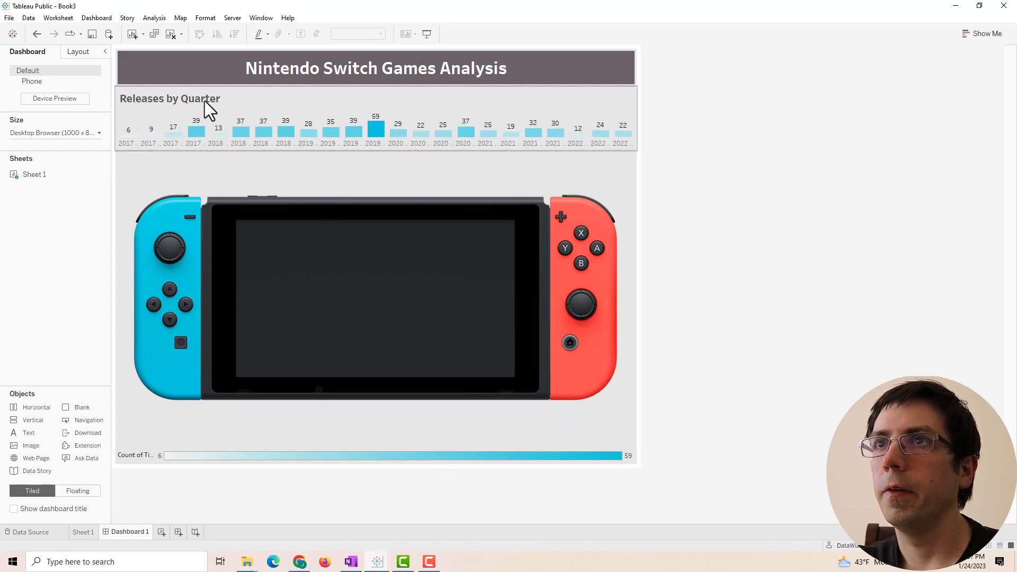
- Set the Releases by Quarter title font size to 10
double_click(205, 101)
left_click_drag(652, 259, 551, 233)
left_click(643, 237)
left_click(627, 250)
left_click(794, 371)
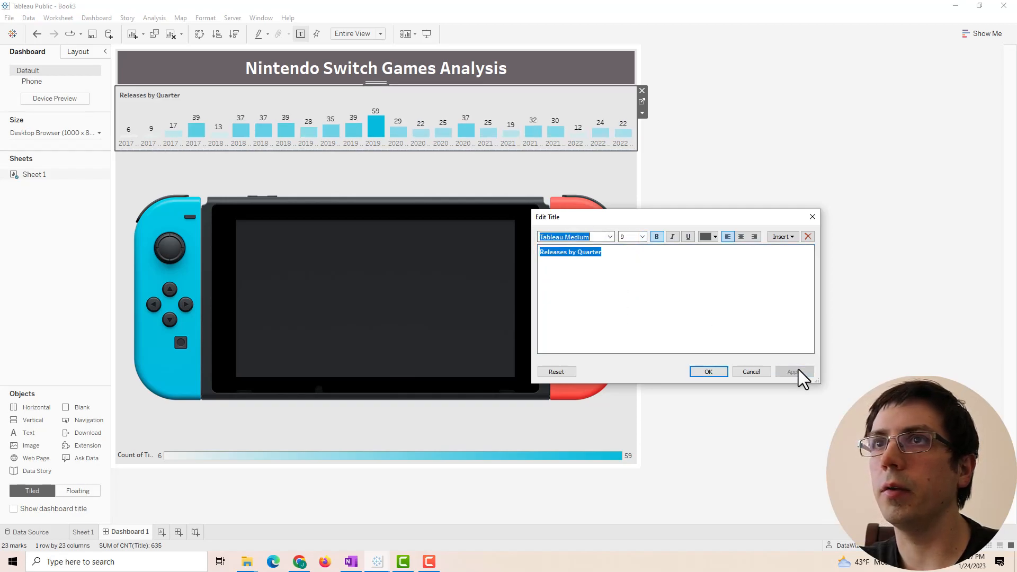
left_click_drag(681, 272, 504, 254)
left_click(643, 236)
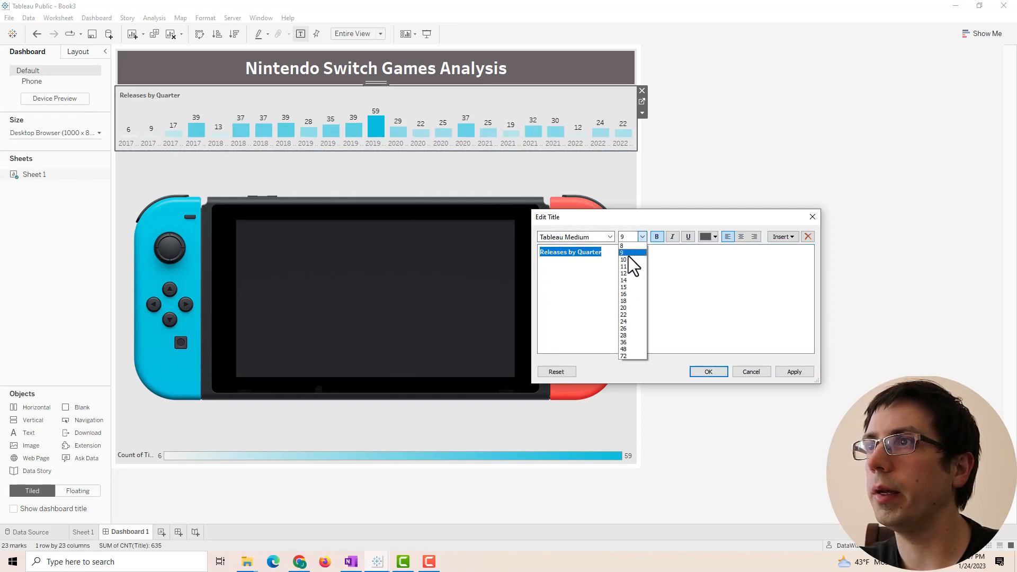
left_click(628, 259)
left_click(794, 372)
left_click(747, 371)
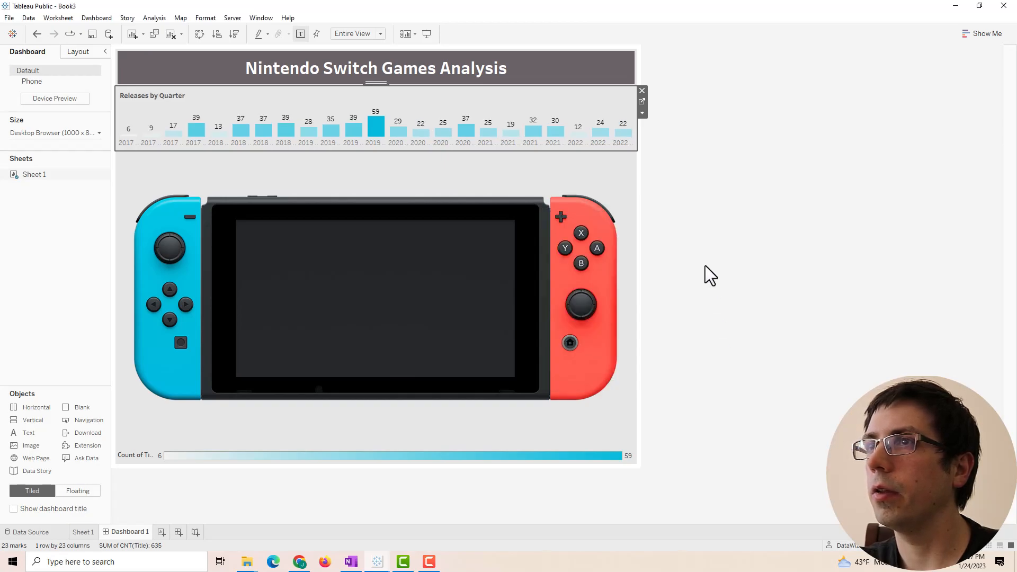
left_click(710, 289)
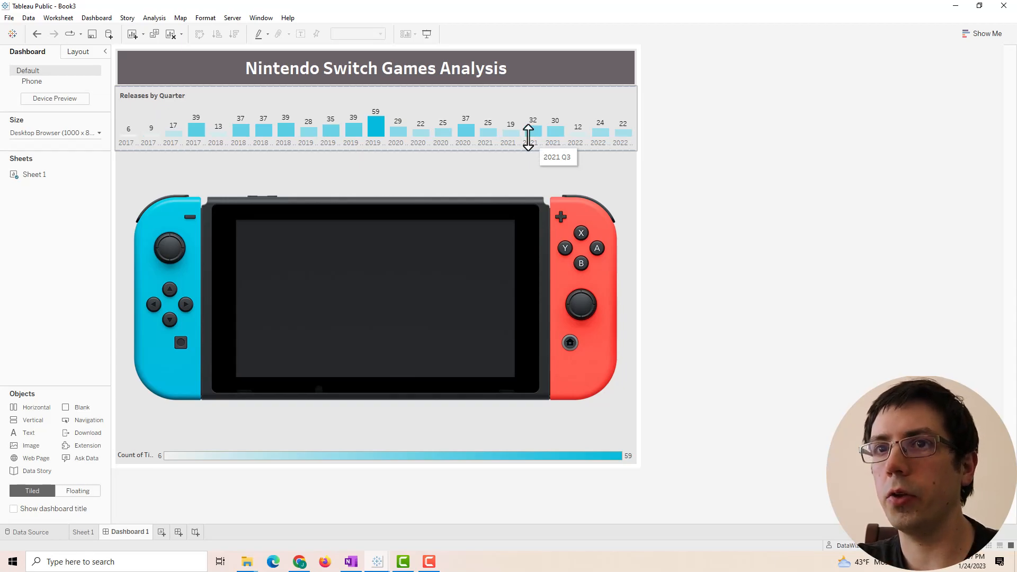
- Open the quarter date formatting and choose a Custom date format
right_click(467, 143)
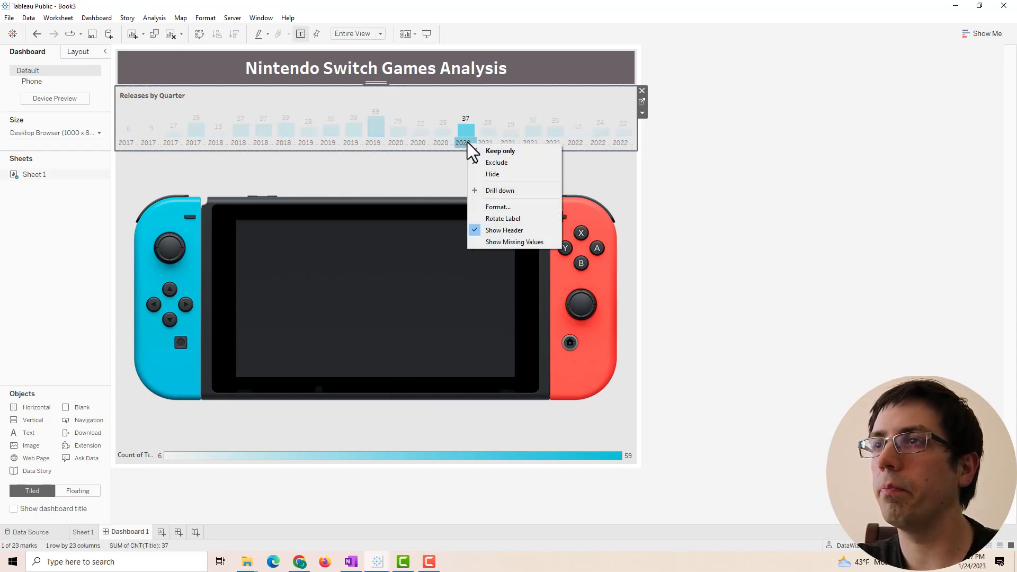
left_click(498, 205)
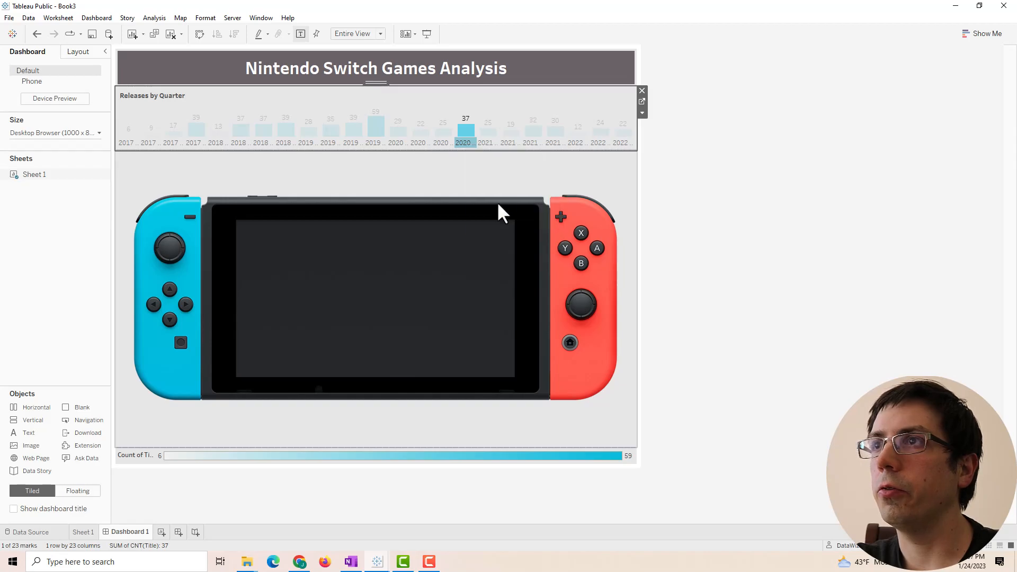
right_click(469, 144)
left_click(511, 208)
left_click(79, 152)
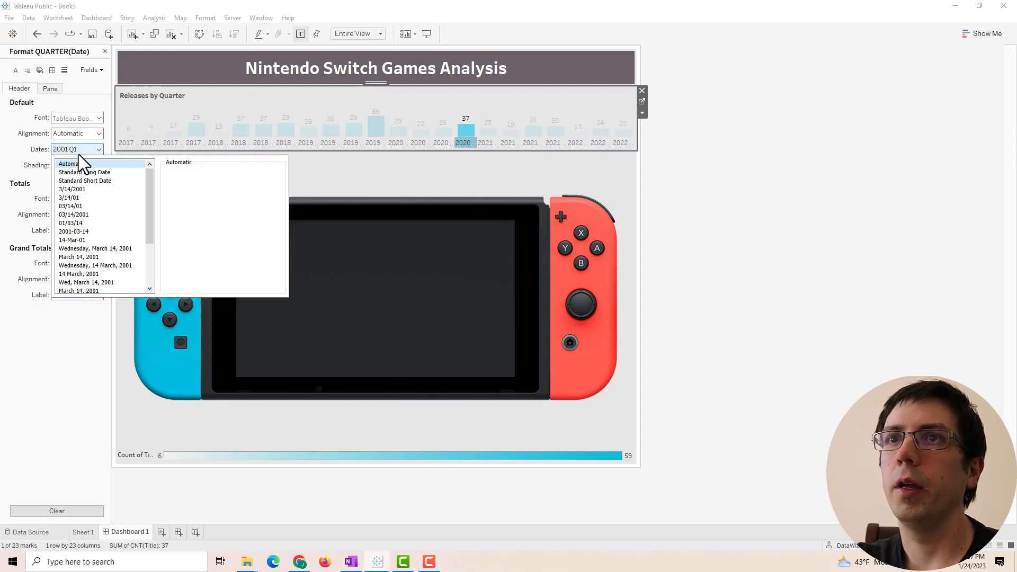
scroll(96, 208, "down", 3)
left_click(84, 283)
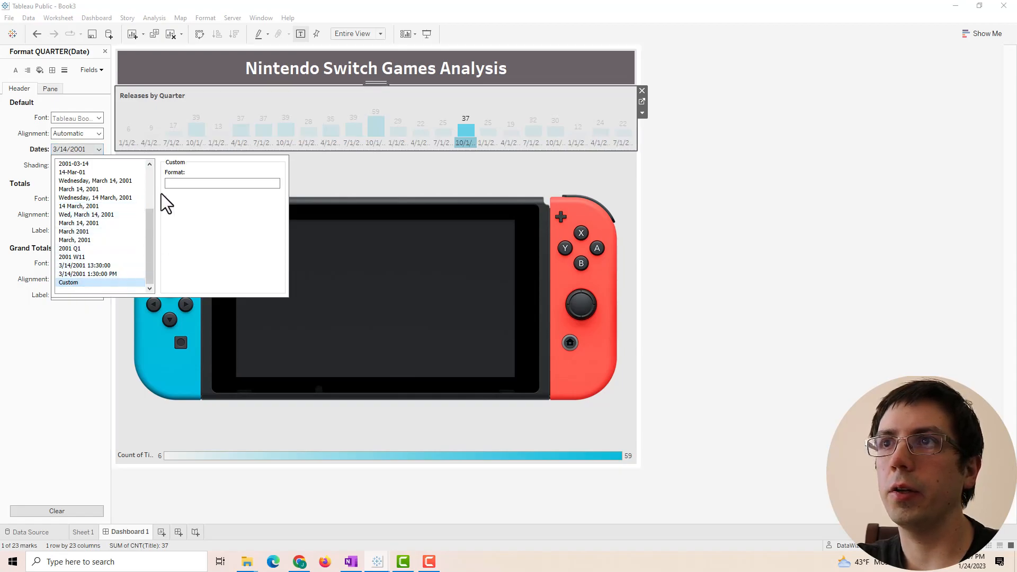
- Enter the custom format q"Q"yy so quarters read like 1Q17 and 3Q22
type("q")
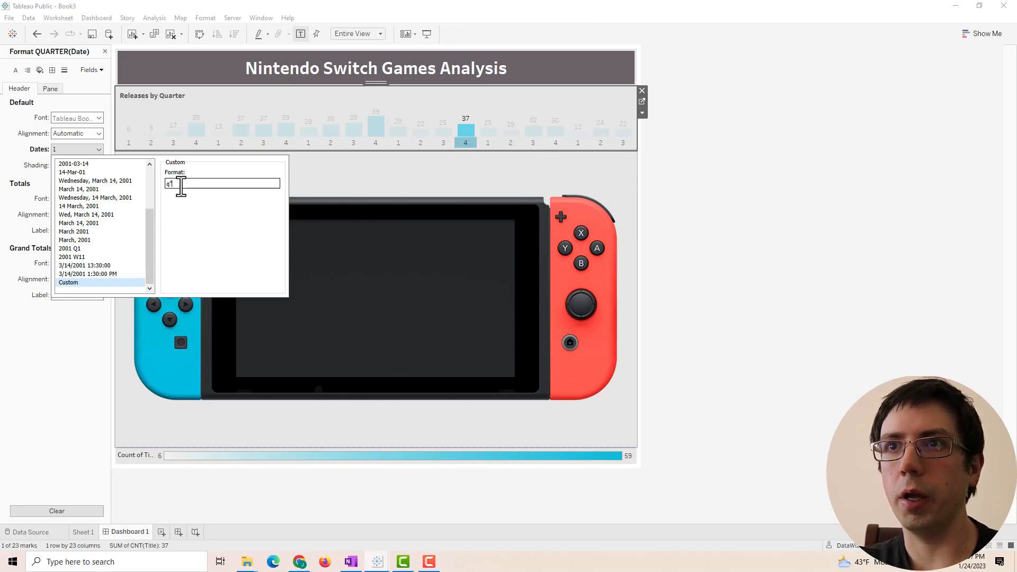
type("\"Q")
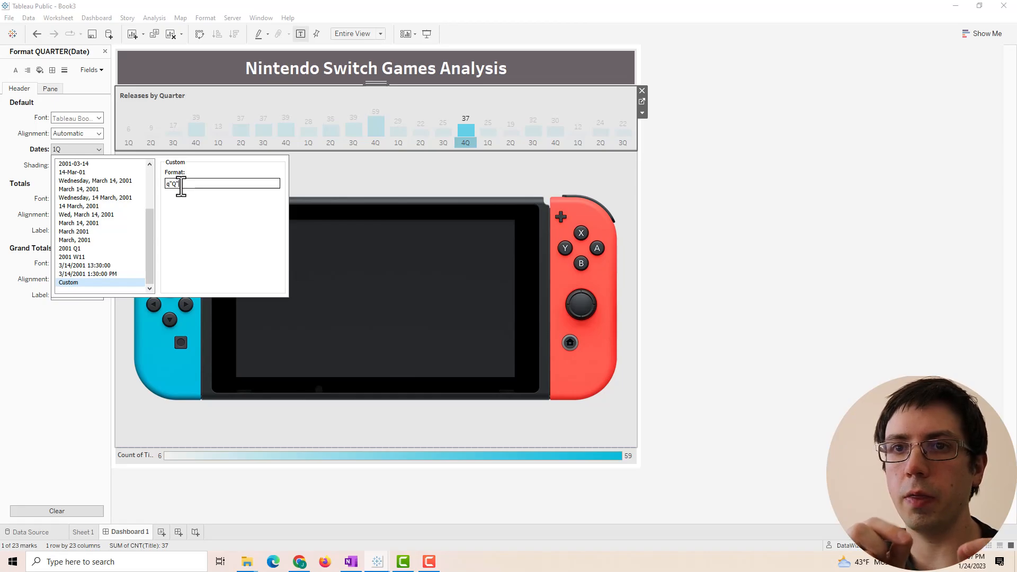
type("-yy")
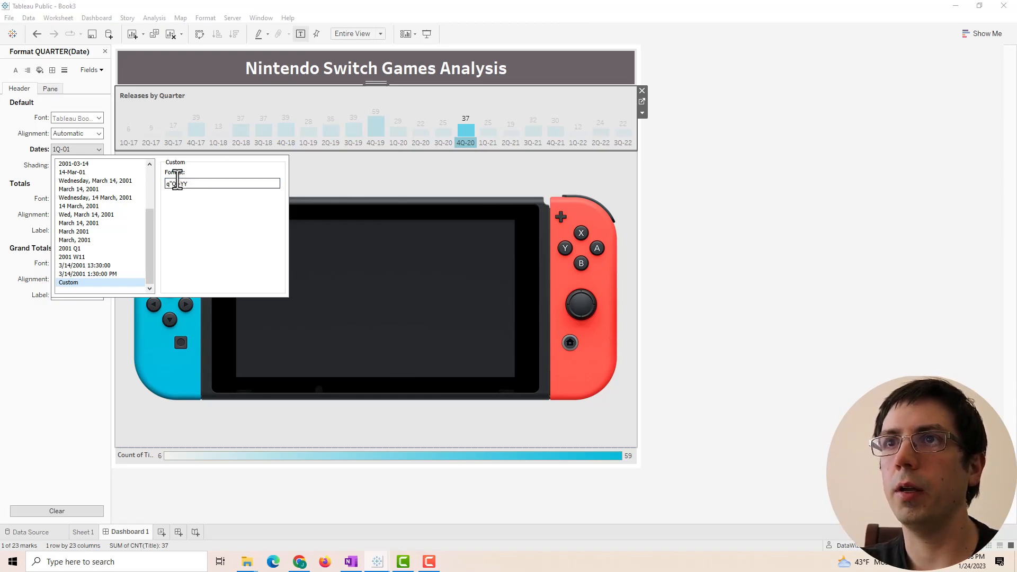
key("BackSpace")
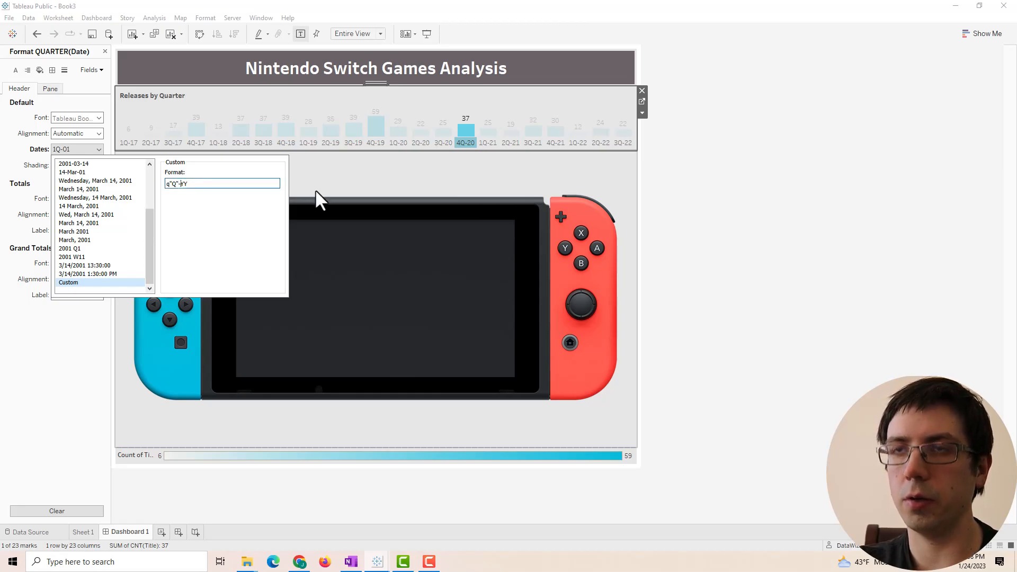
left_click(535, 188)
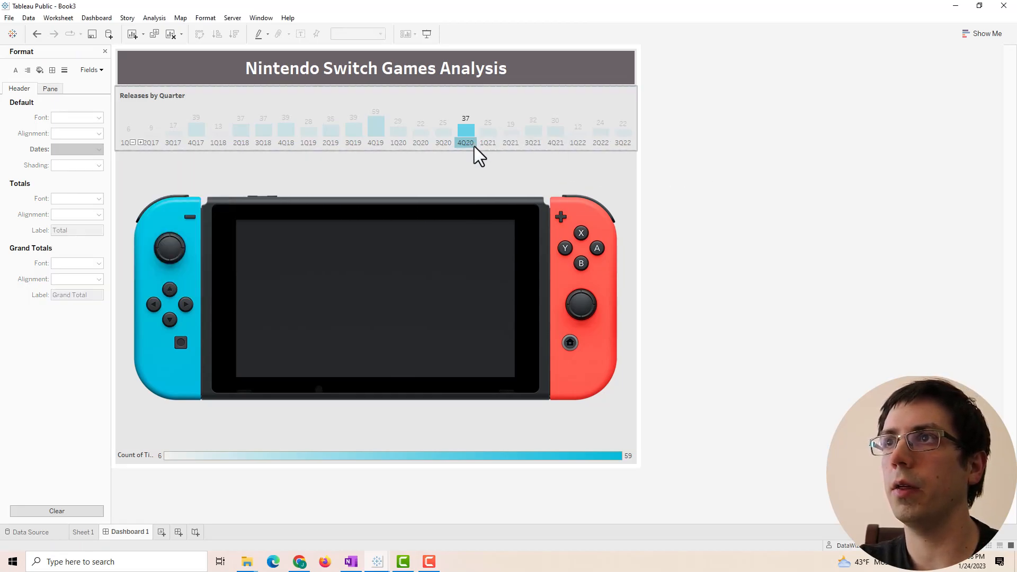
left_click(730, 158)
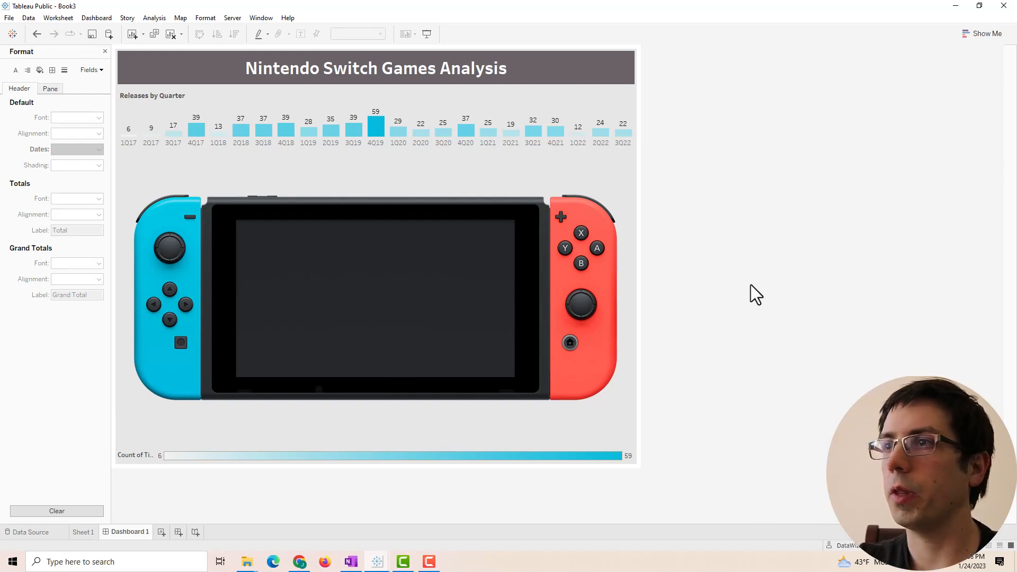
- Remove the colour legend from the dashboard and try adding a vertical container
left_click(635, 453)
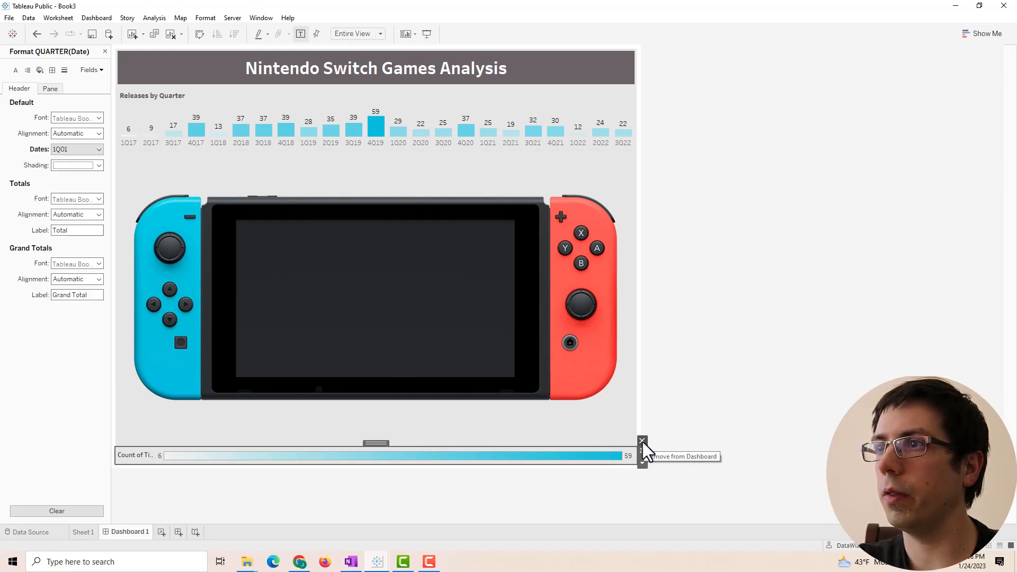
left_click(642, 441)
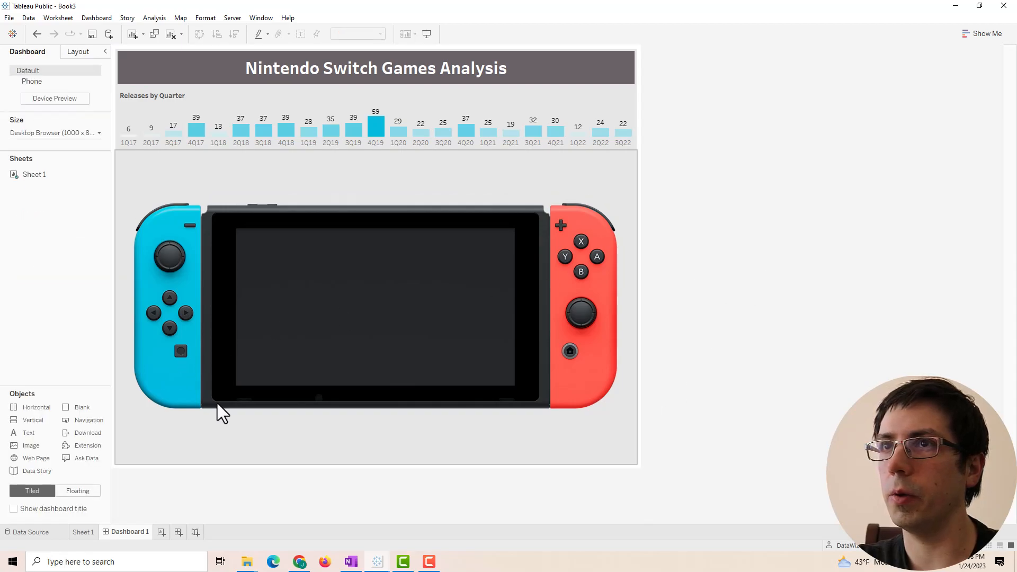
left_click(278, 428)
left_click_drag(29, 420, 346, 387)
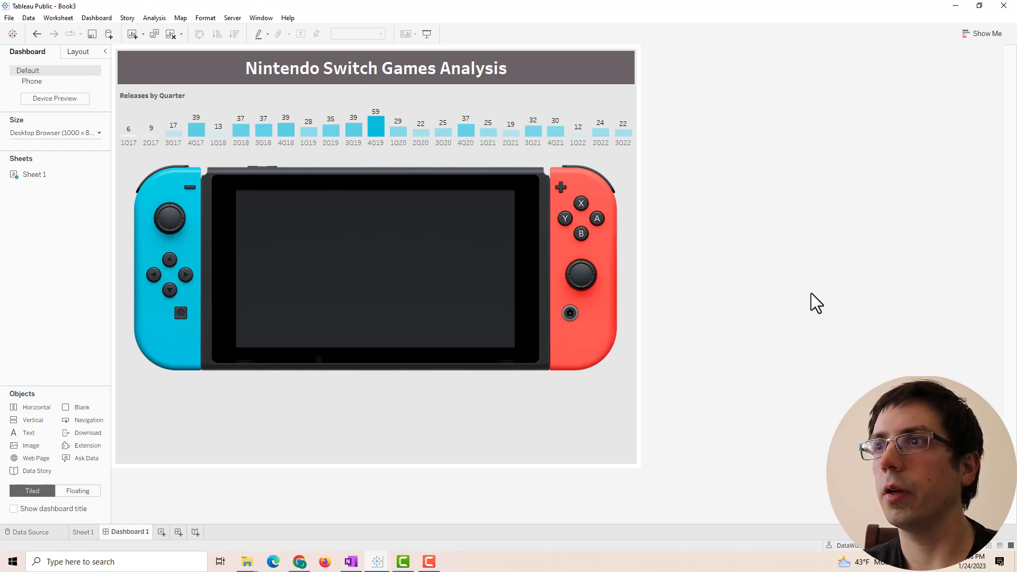
left_click(551, 431)
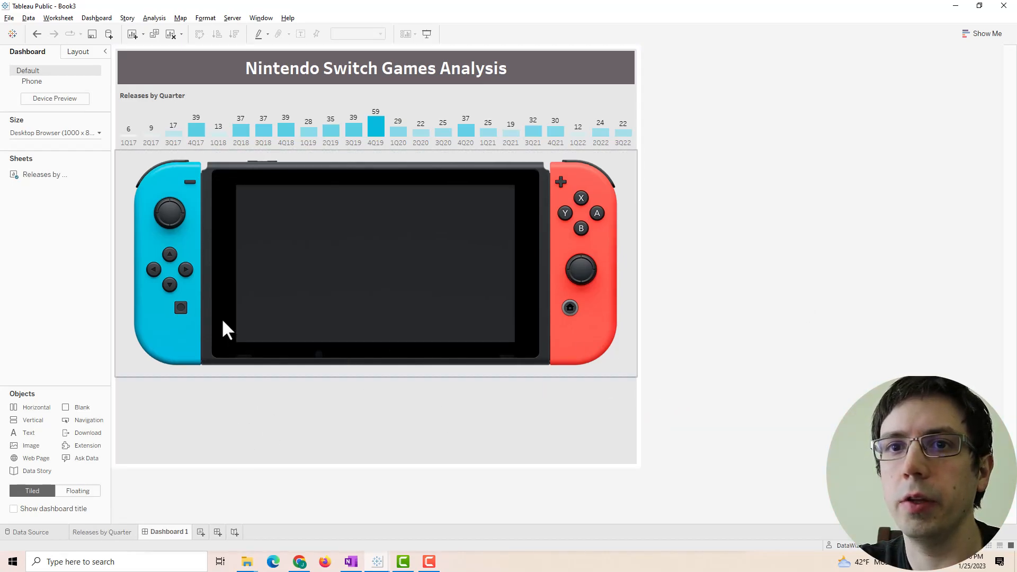
- Compare against the finished Book2 dashboard, then create a new blank worksheet
mouse_move(377, 561)
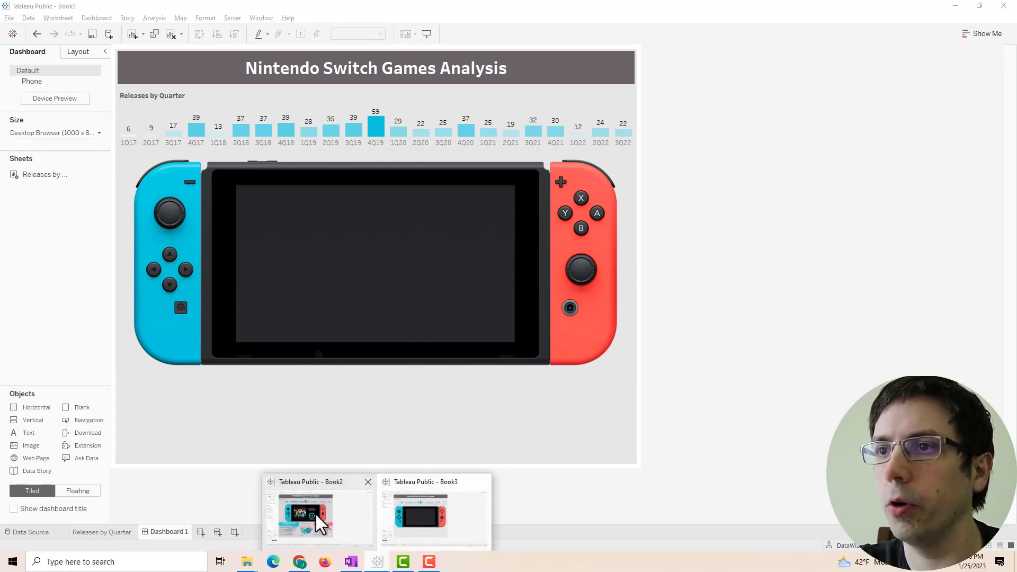
left_click(318, 521)
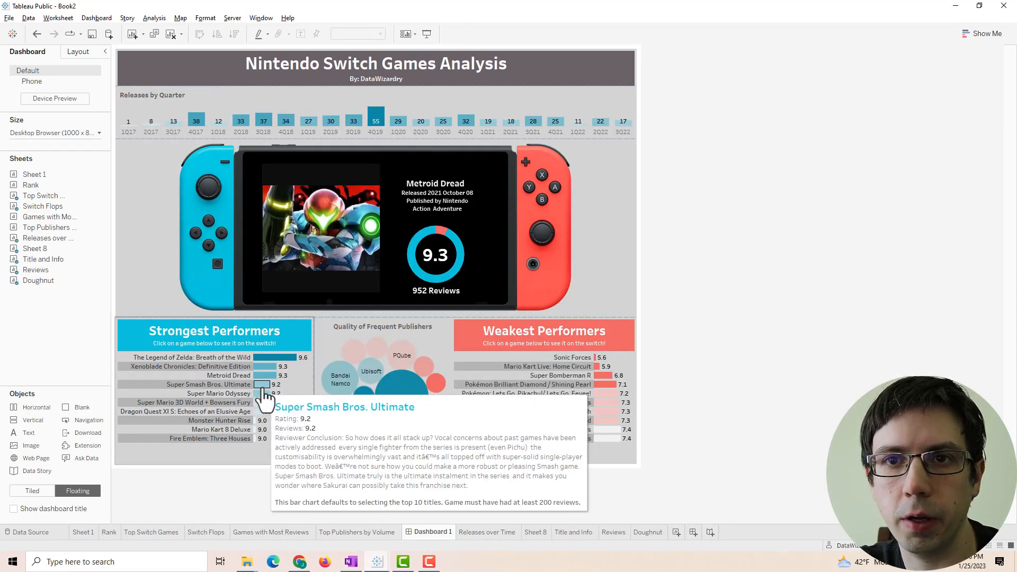
mouse_move(377, 562)
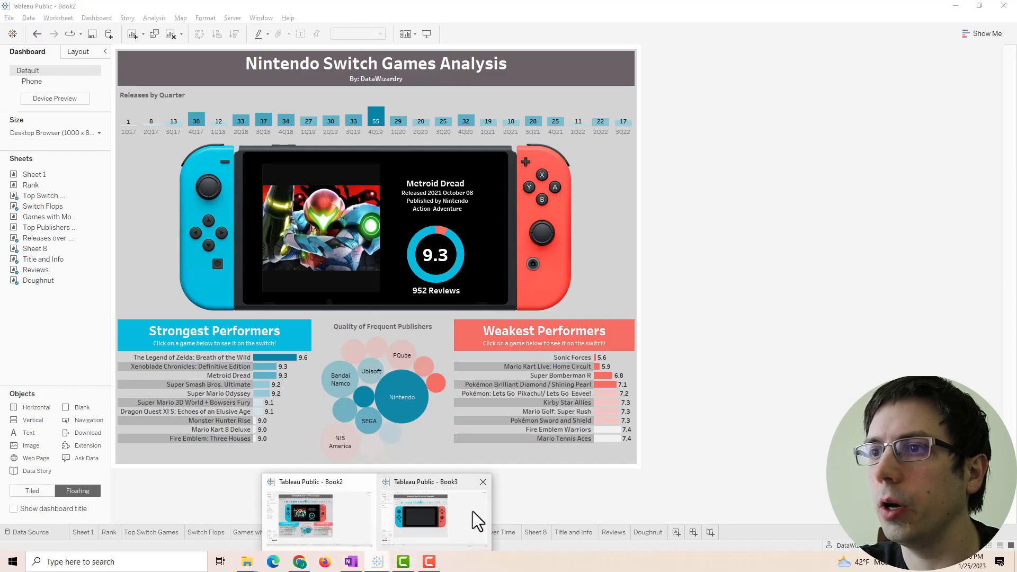
left_click(474, 511)
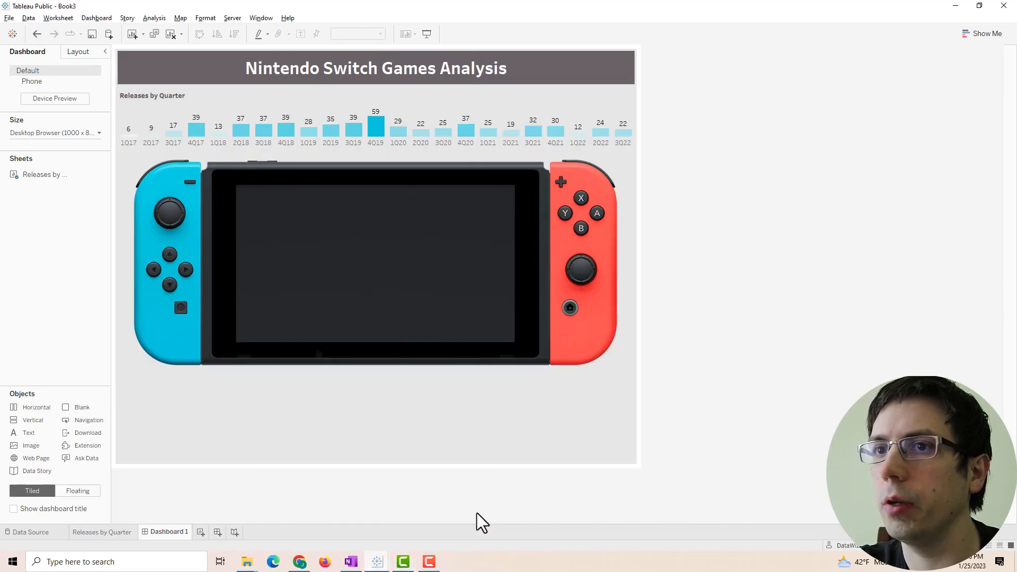
left_click(201, 532)
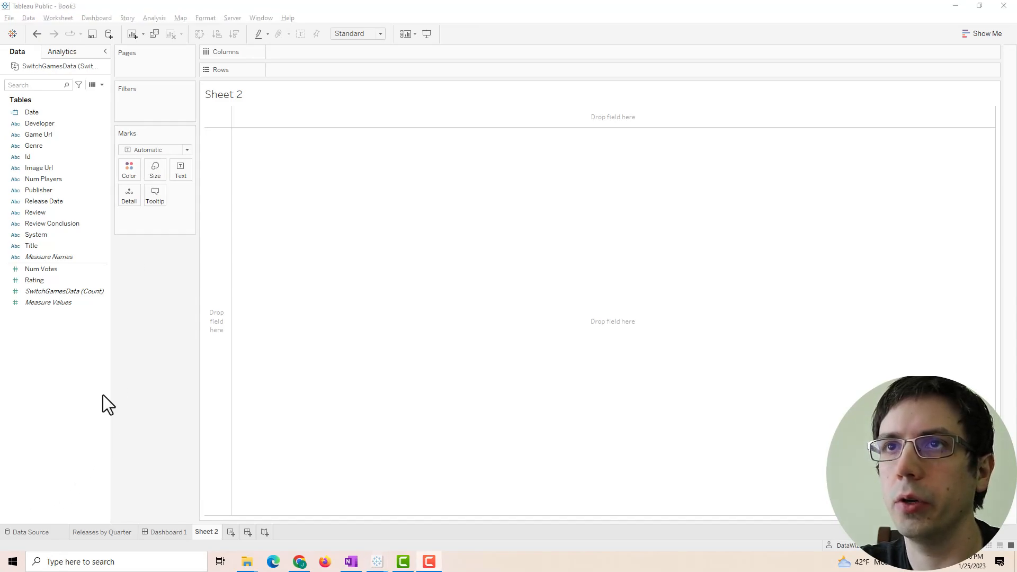
- Name the new worksheet 'Strongest Performers'
left_click(55, 110)
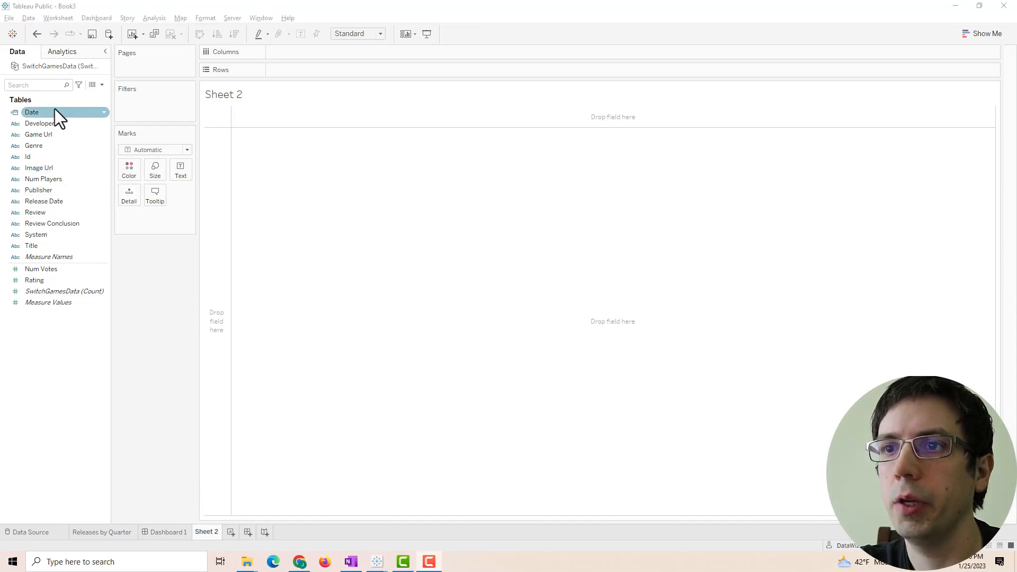
double_click(208, 531)
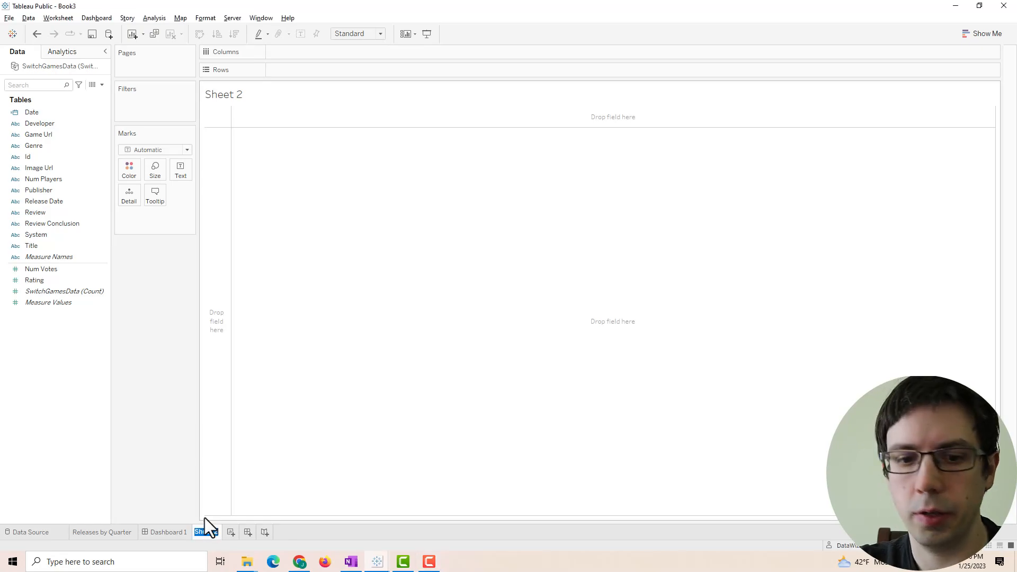
type("Strongest Performers")
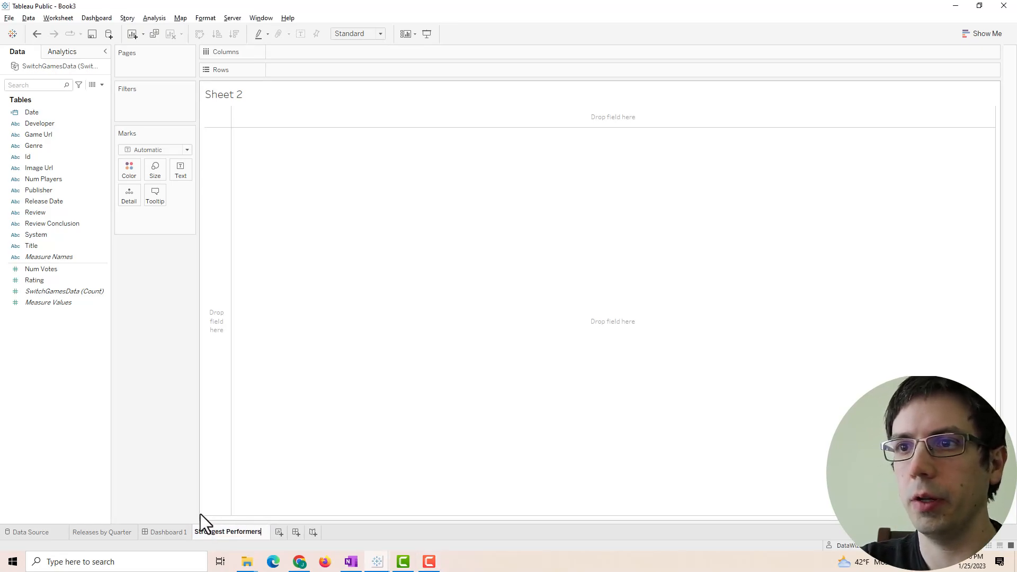
key("Return")
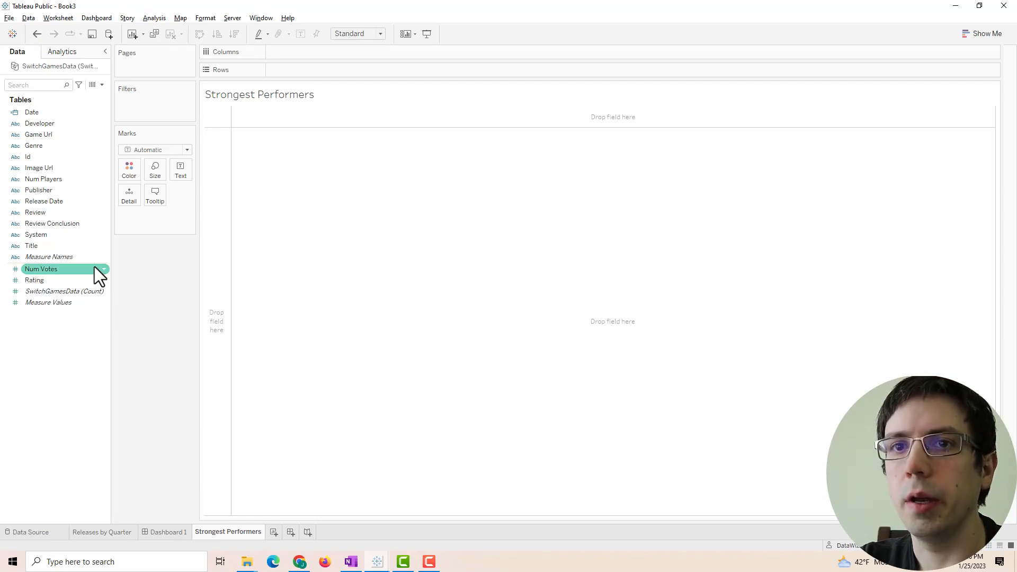
- List every game Title with its Rating, sorted highest-rated first
left_click_drag(50, 247, 303, 68)
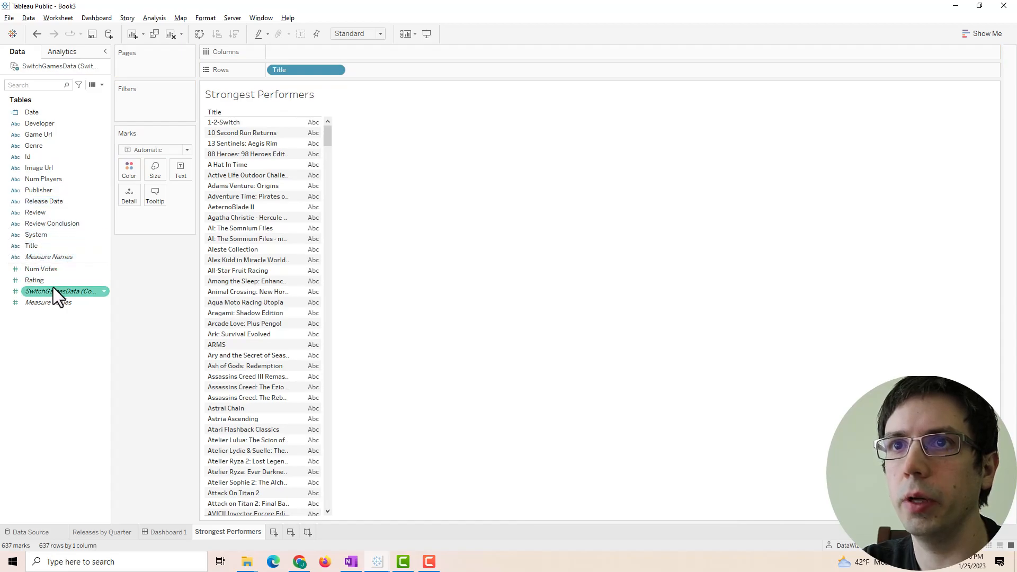
left_click_drag(59, 281, 310, 168)
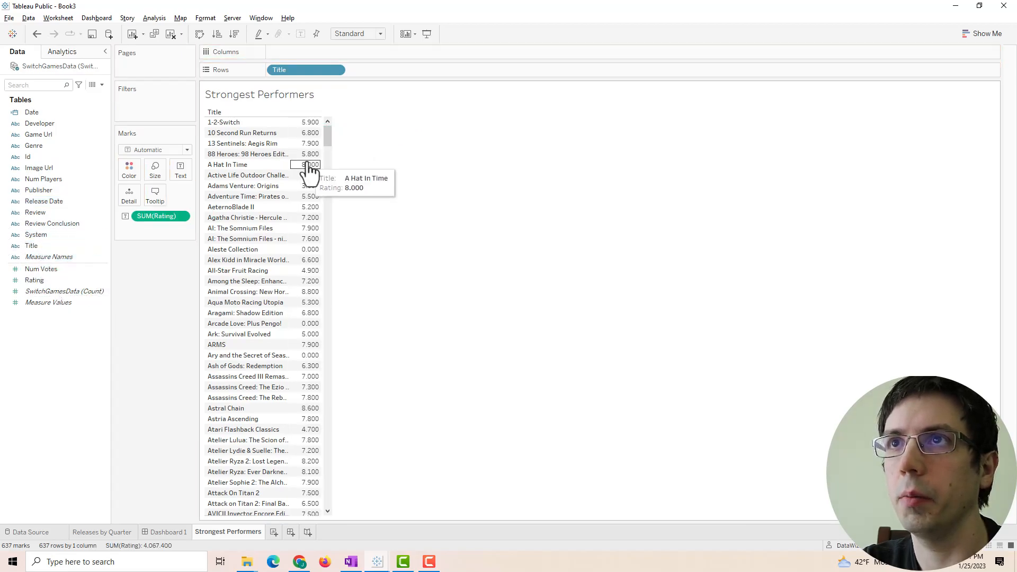
left_click(235, 35)
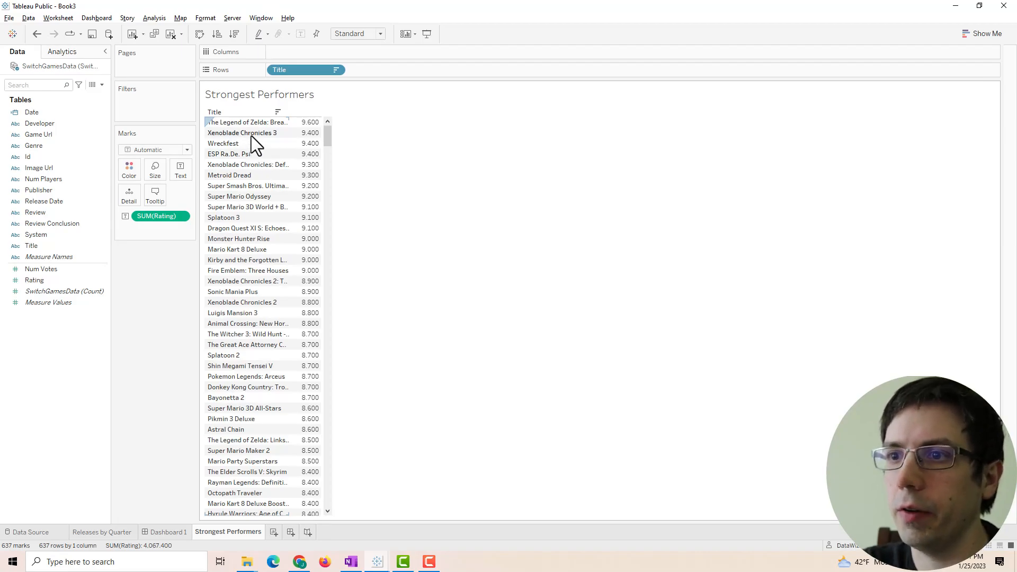
left_click(299, 562)
- Browse down the Wreckfest image results, then return to the Tableau workbook
scroll(335, 312, "down", 5)
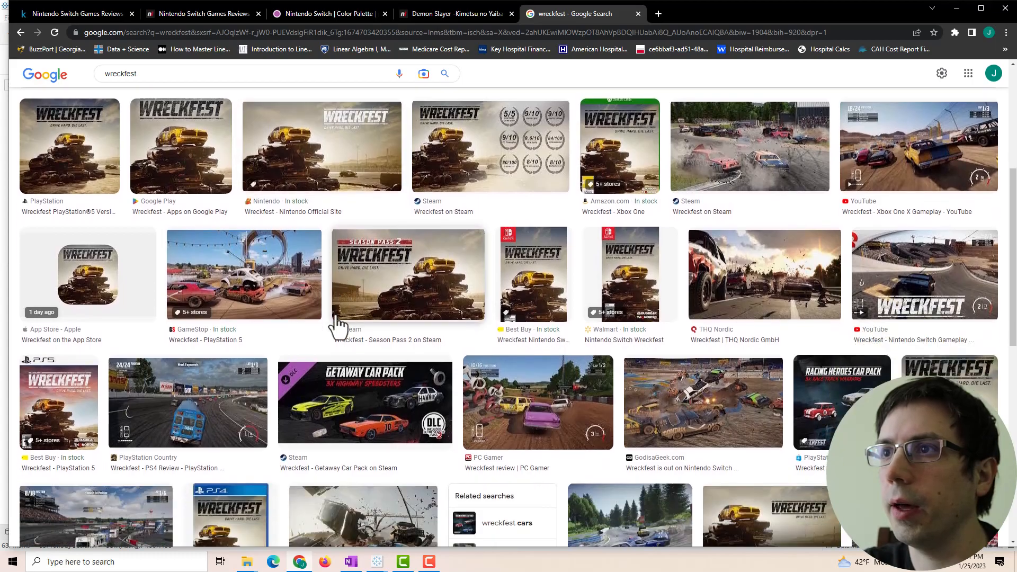
scroll(636, 310, "down", 2)
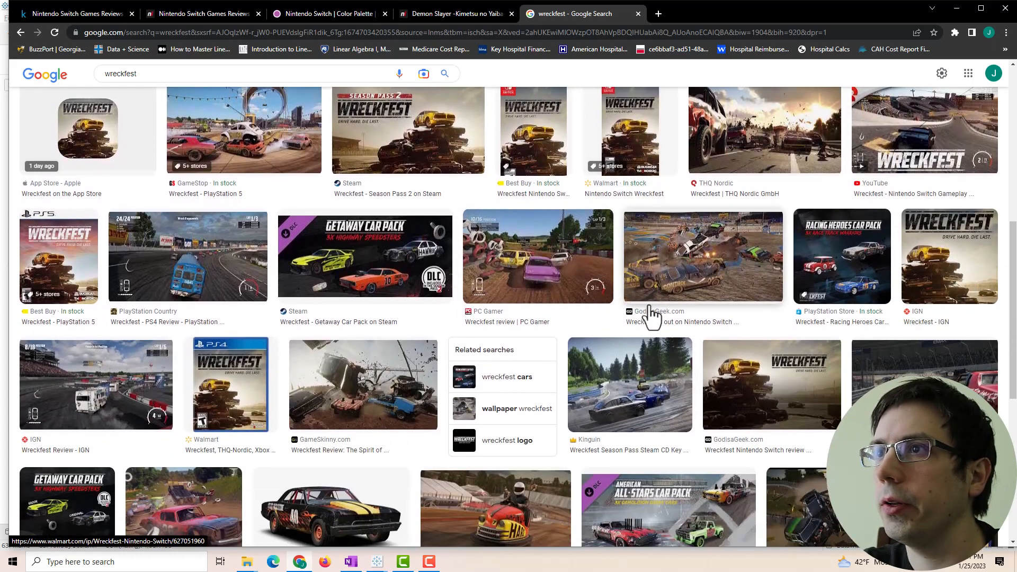
scroll(674, 323, "down", 1)
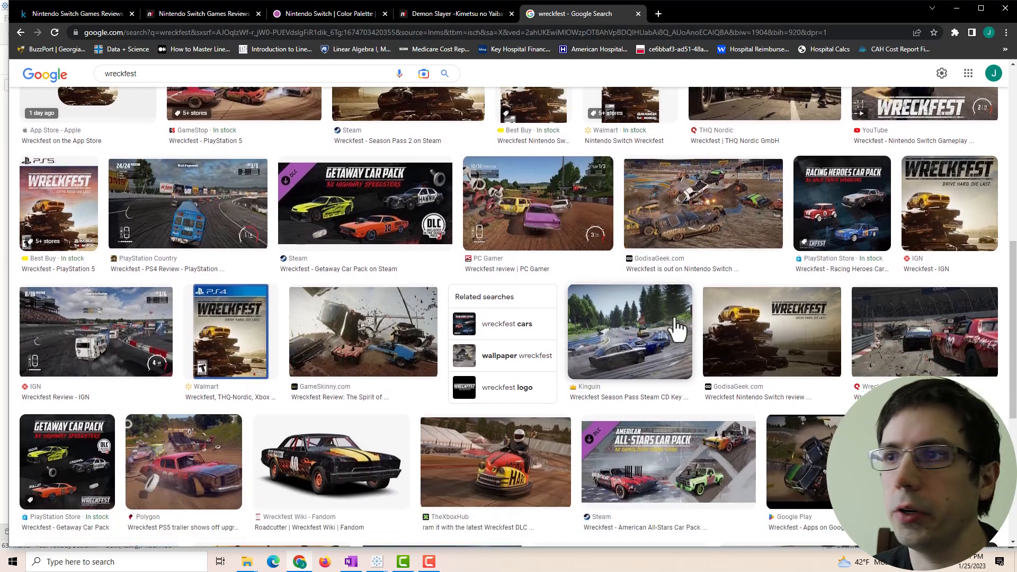
scroll(620, 312, "down", 2)
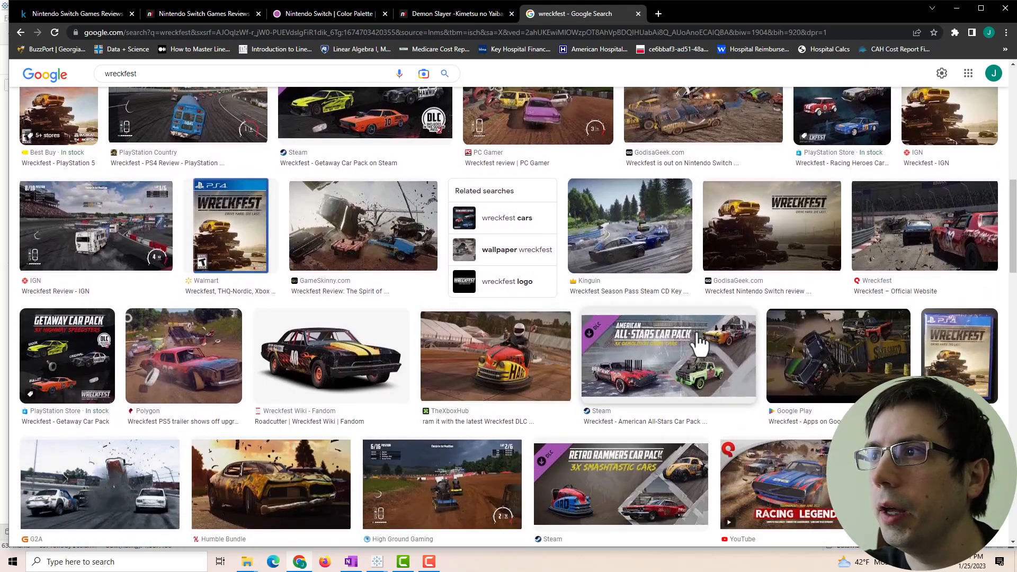
key("alt+Tab")
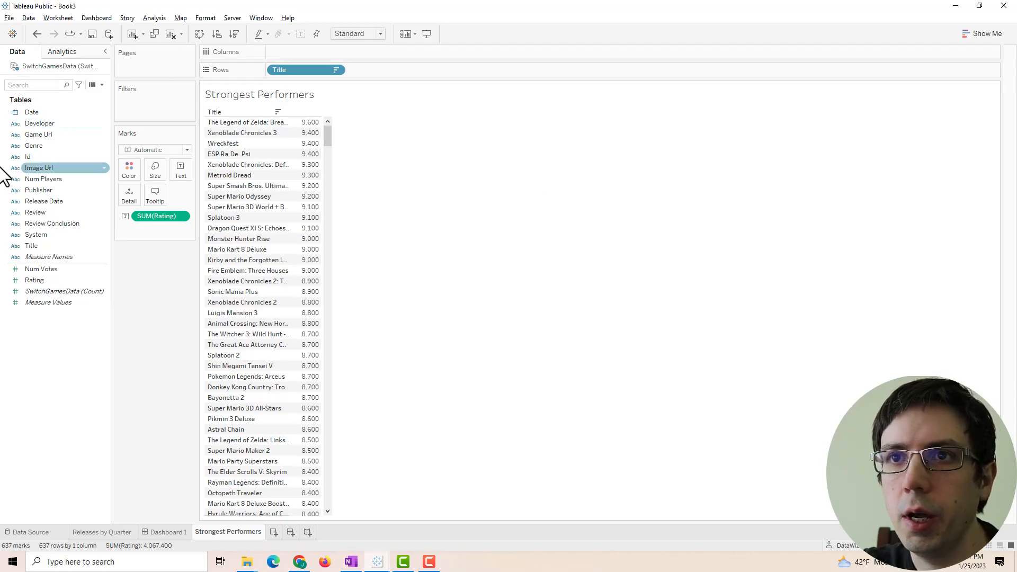
- Show Num Votes under each rating and add SUM(Num Votes) as a filter
left_click_drag(38, 275, 185, 177)
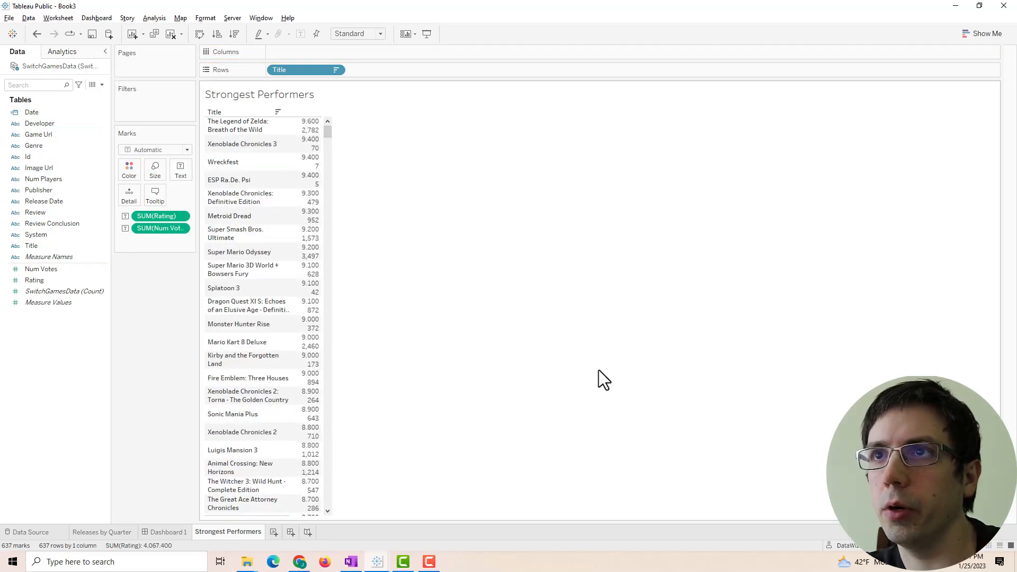
mouse_move(306, 166)
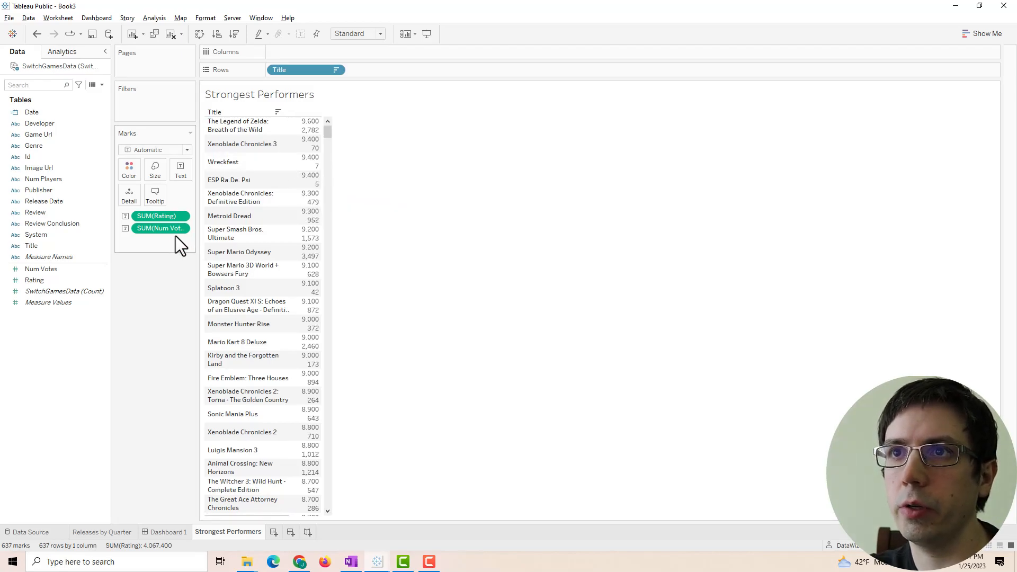
left_click_drag(165, 231, 158, 112)
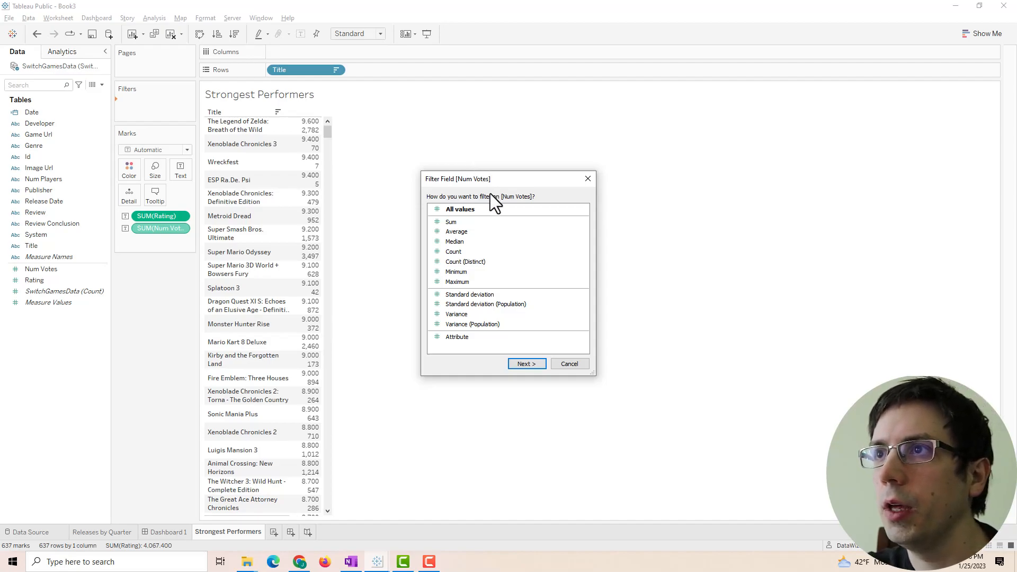
- Keep only games with at least 200 votes and widen the Title column to show full names
left_click(466, 210)
left_click(522, 363)
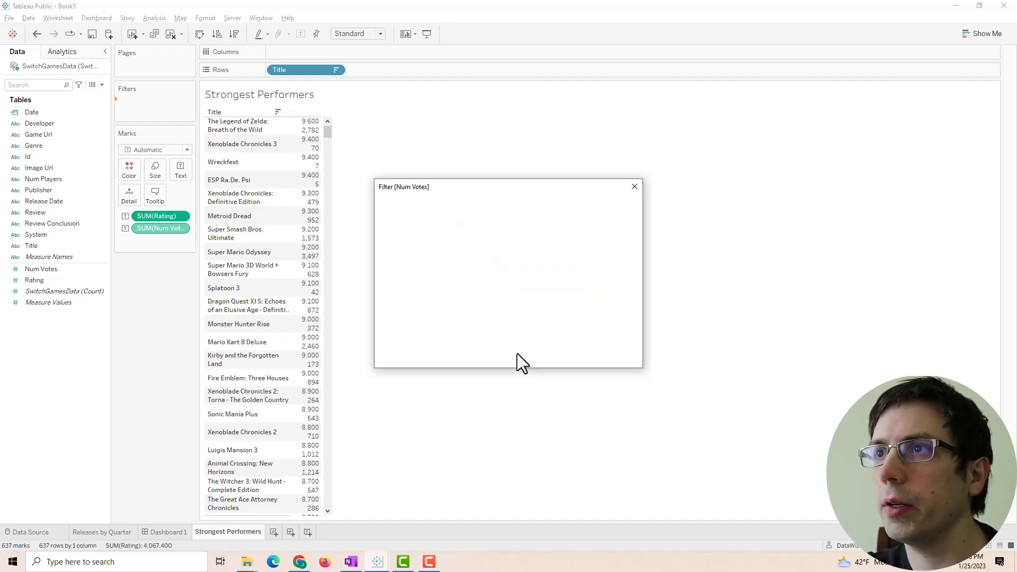
left_click(461, 217)
type("200")
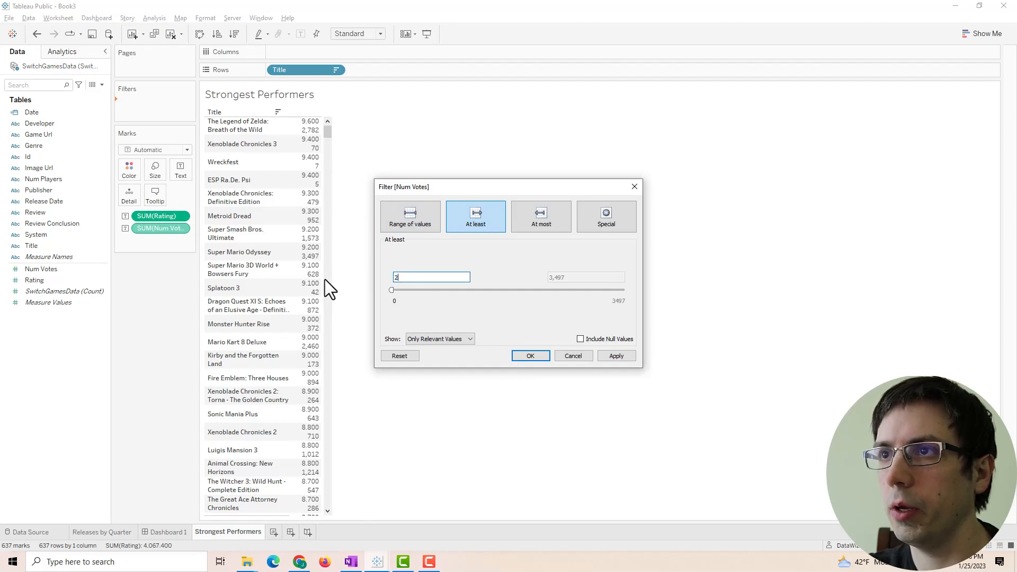
left_click(622, 353)
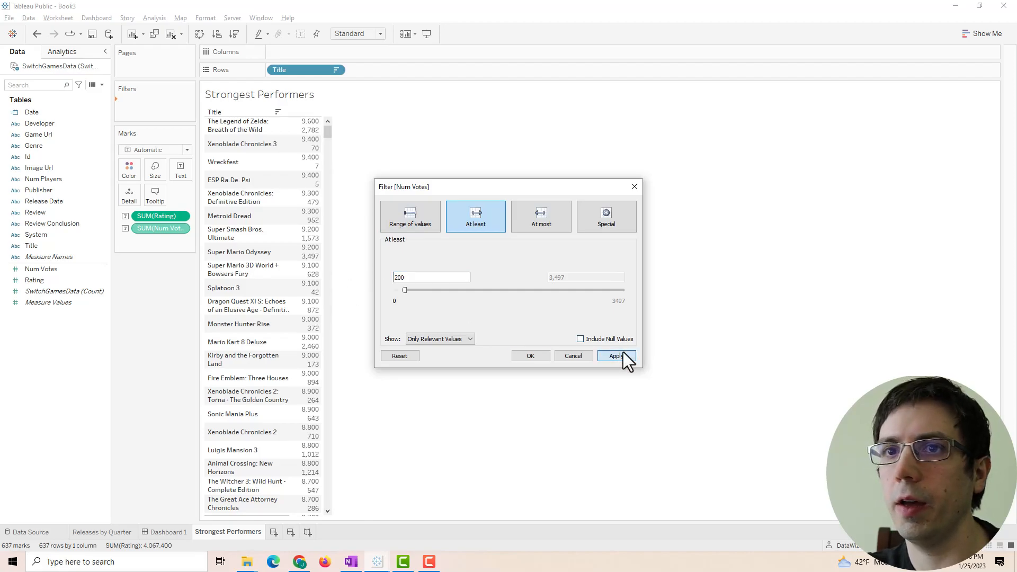
left_click(539, 353)
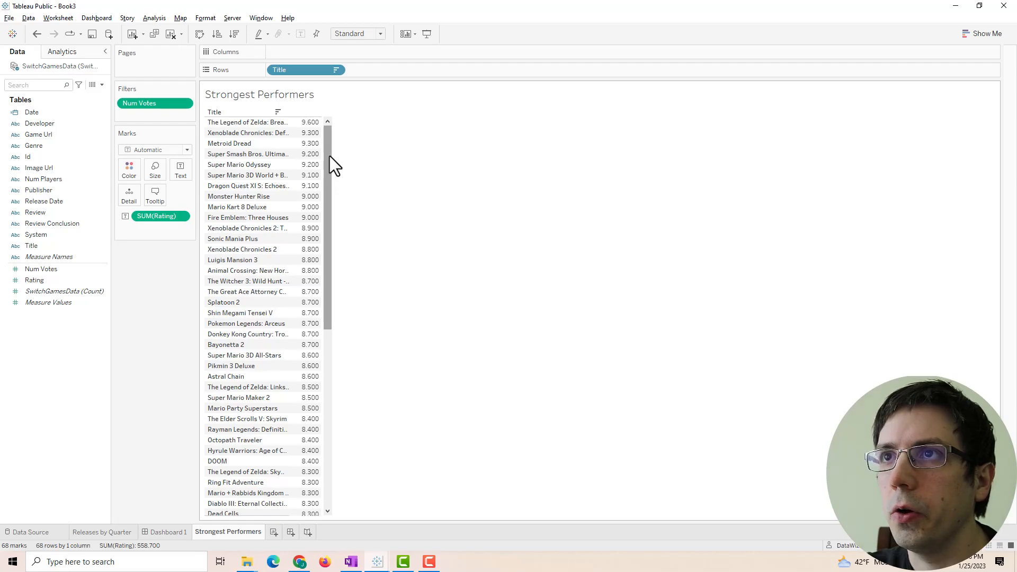
left_click_drag(290, 147, 364, 150)
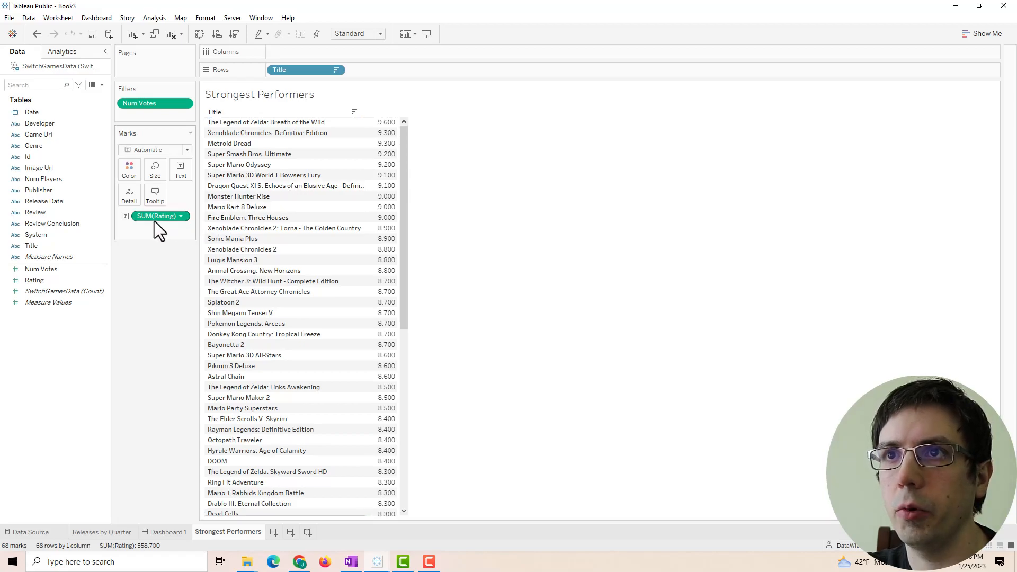
key("ctrl")
- Add a discrete copy of SUM(Rating) to Rows as a unique Rank calculation (1, 2, 3, 4)
left_click_drag(152, 218, 381, 72)
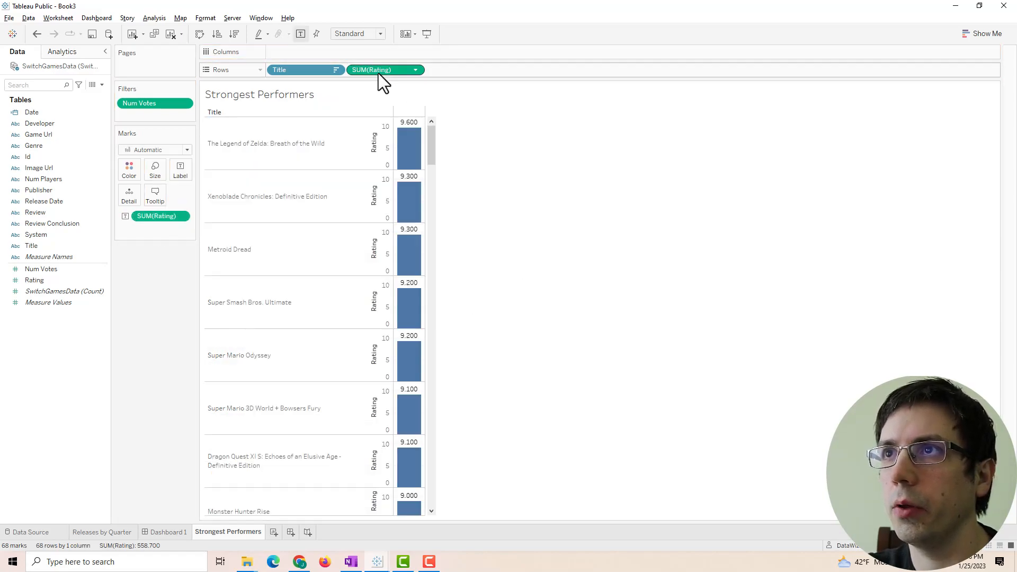
right_click(376, 71)
left_click(387, 199)
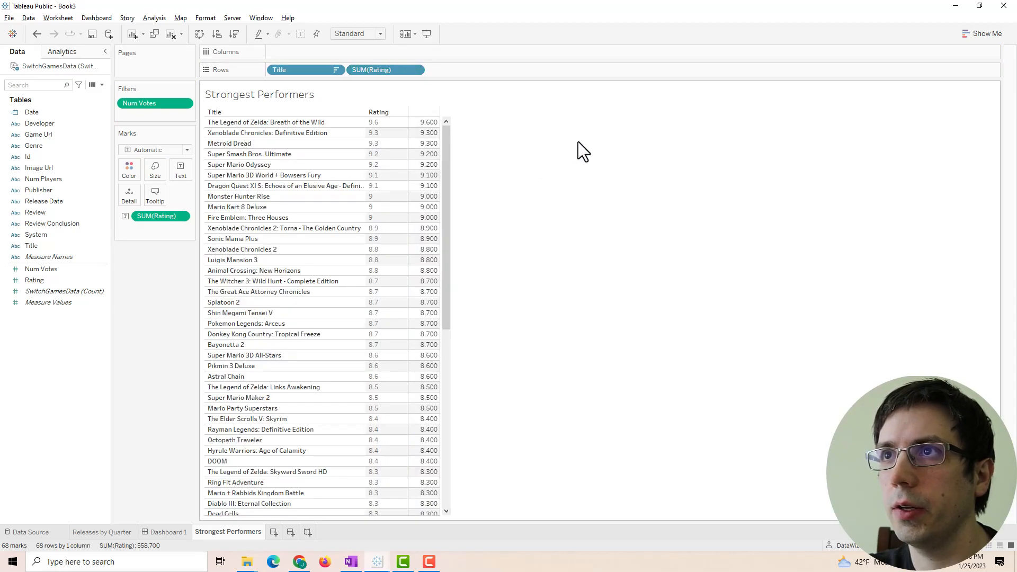
right_click(385, 74)
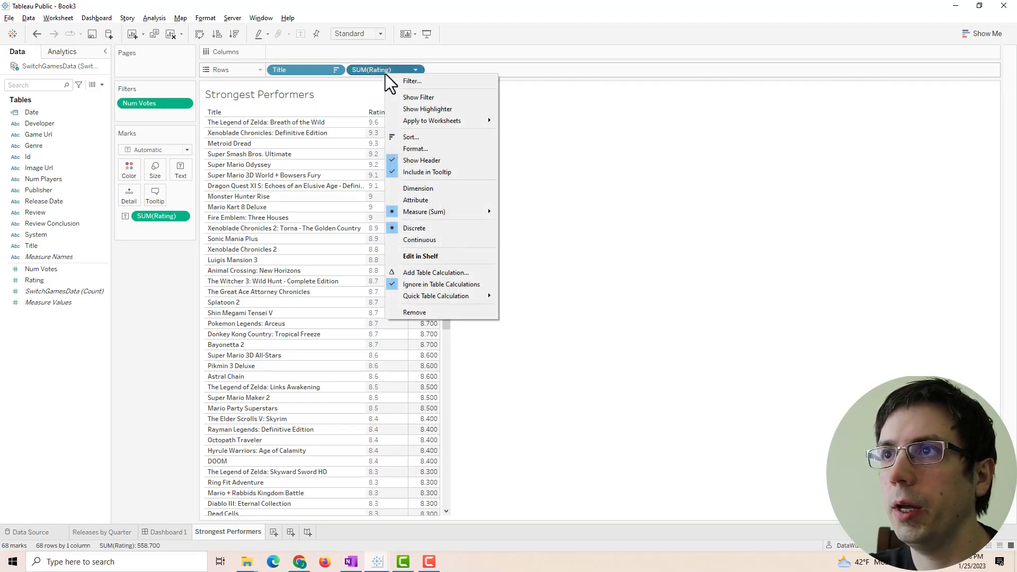
left_click(434, 273)
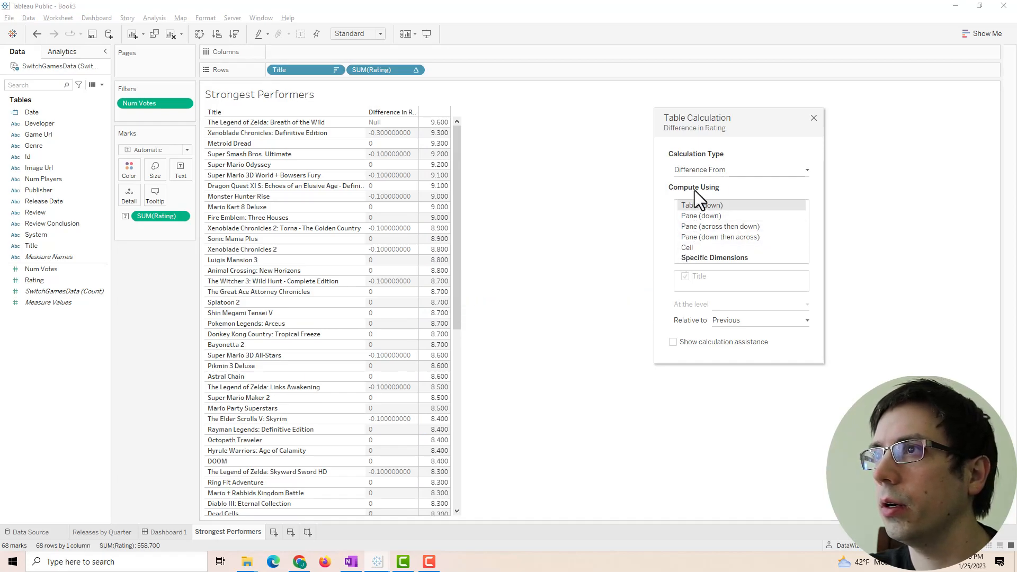
left_click(697, 171)
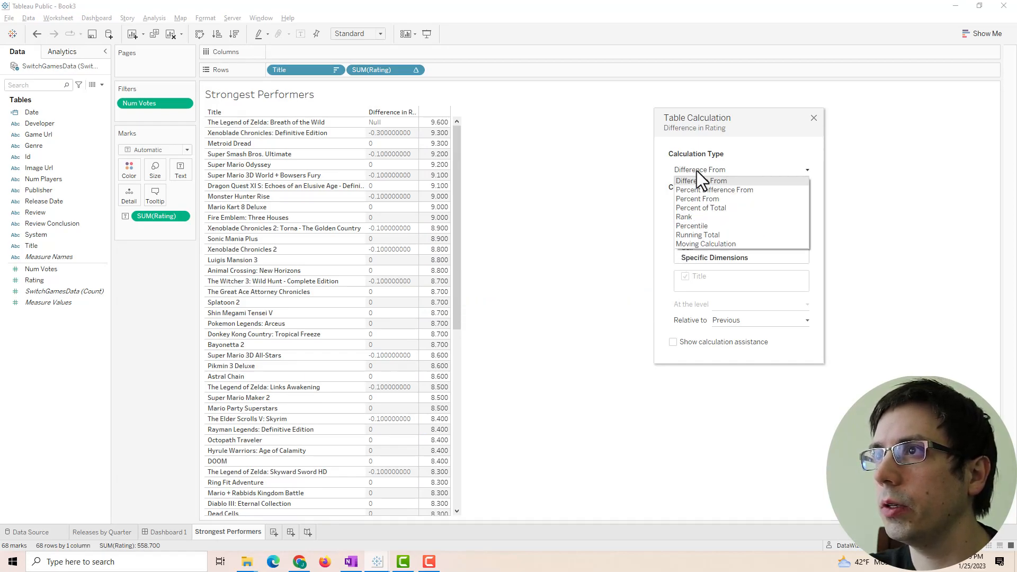
left_click(684, 218)
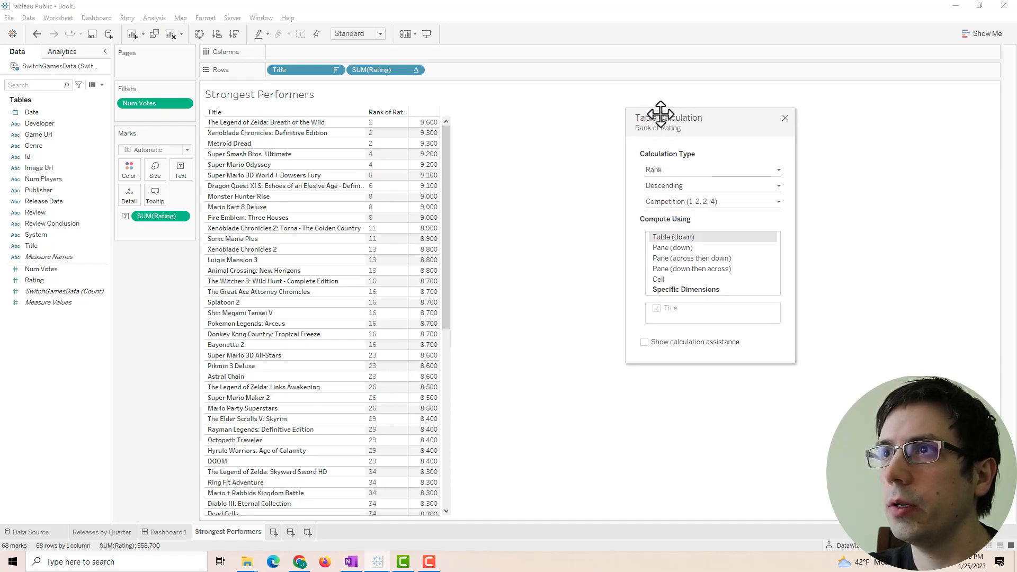
left_click_drag(679, 113, 514, 109)
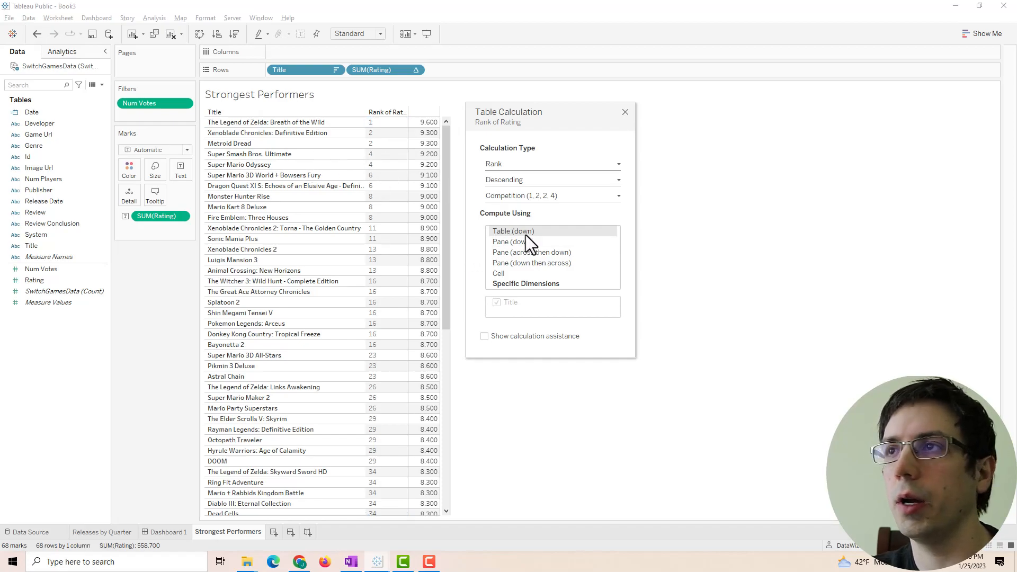
left_click(544, 193)
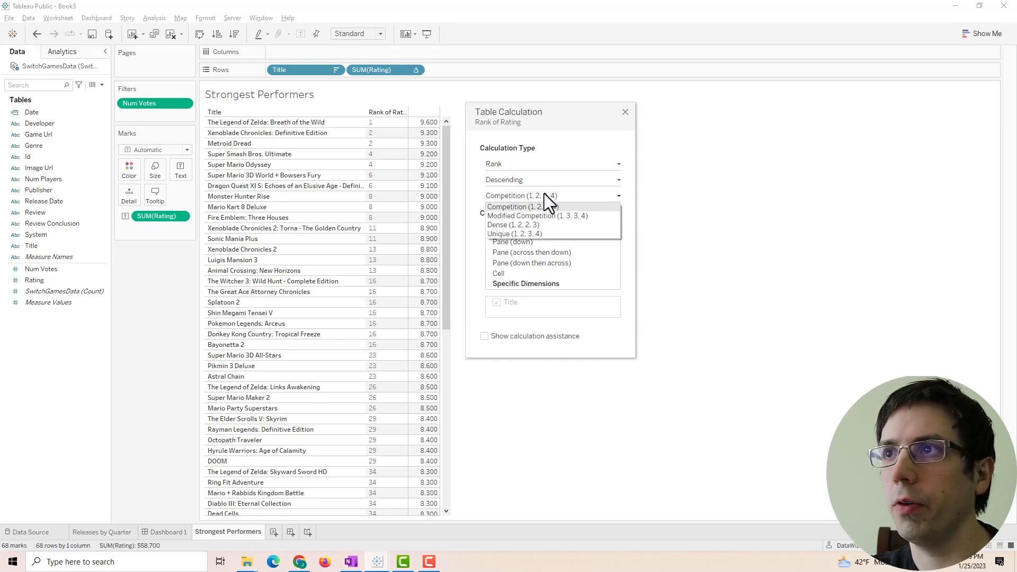
left_click(504, 231)
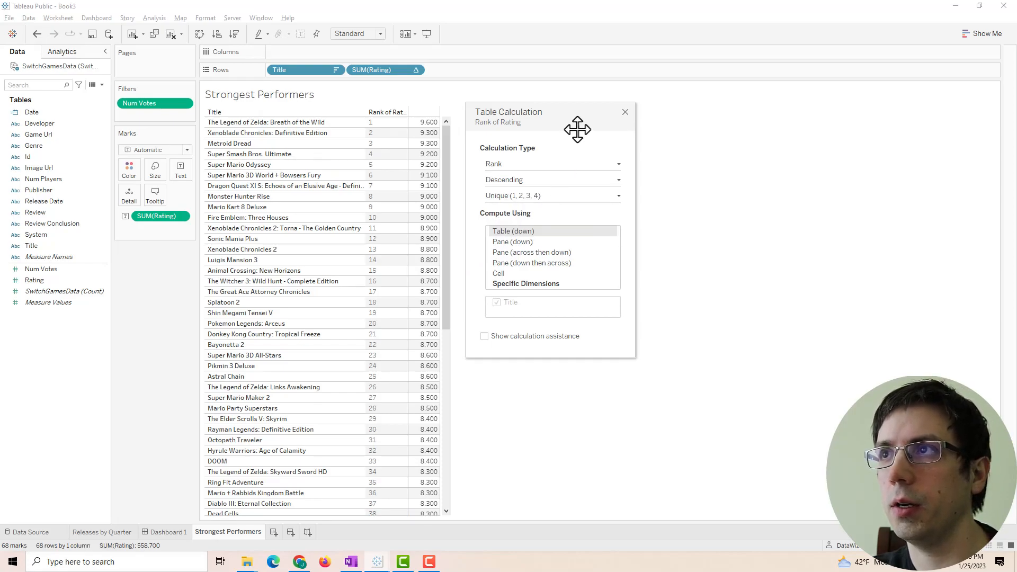
left_click(624, 112)
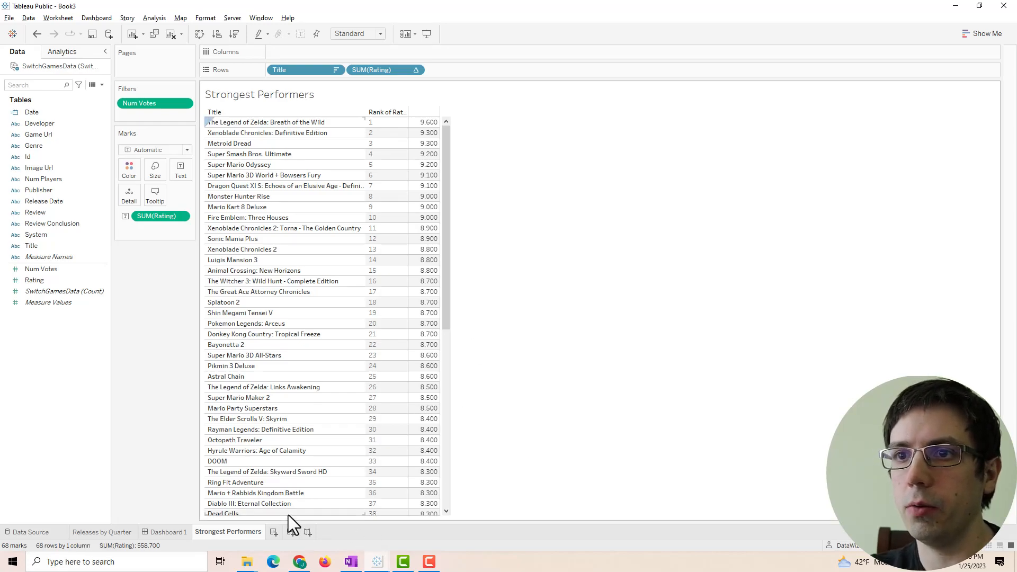
mouse_move(380, 561)
left_click(325, 535)
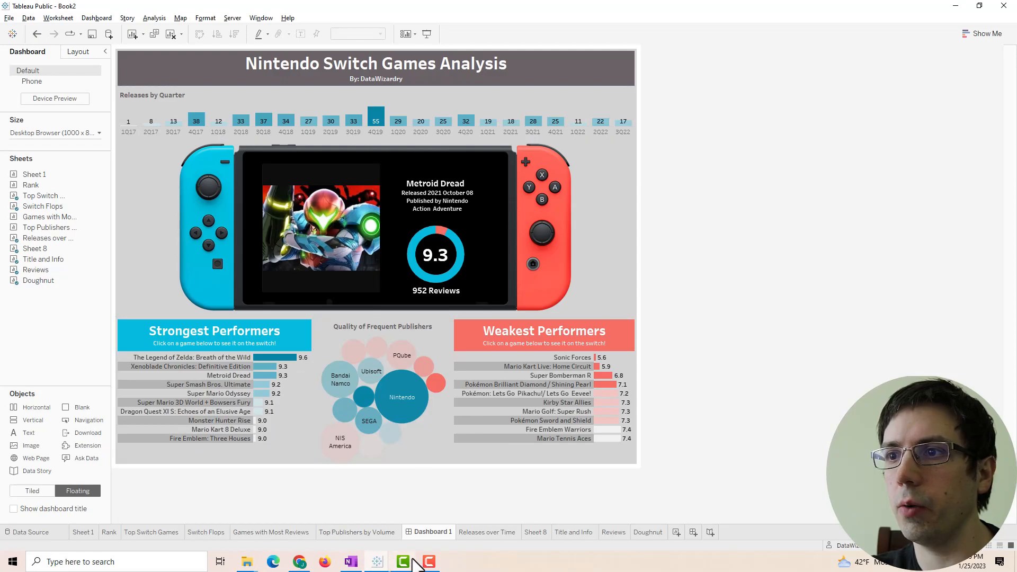
mouse_move(398, 562)
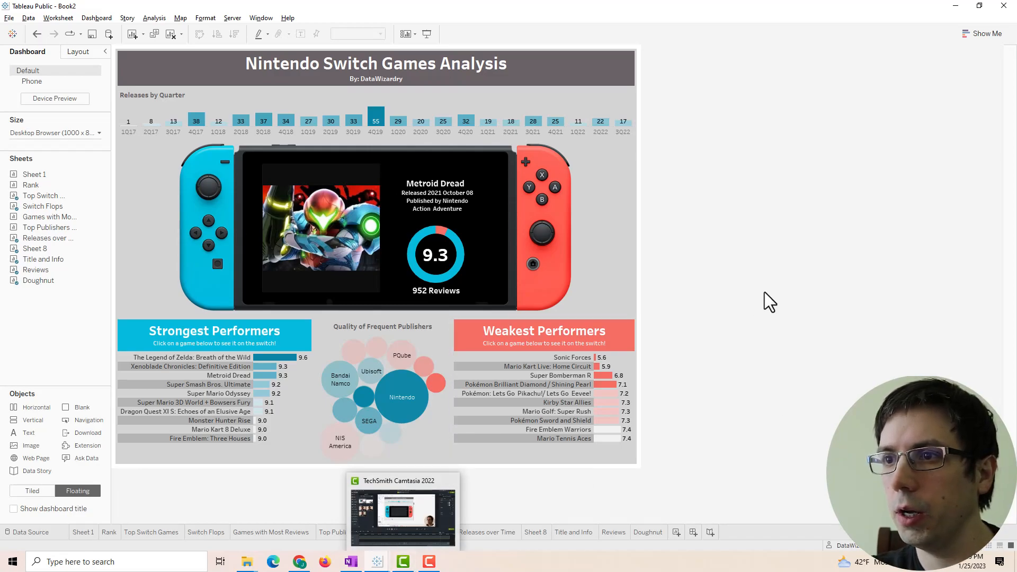
left_click(382, 563)
left_click(406, 544)
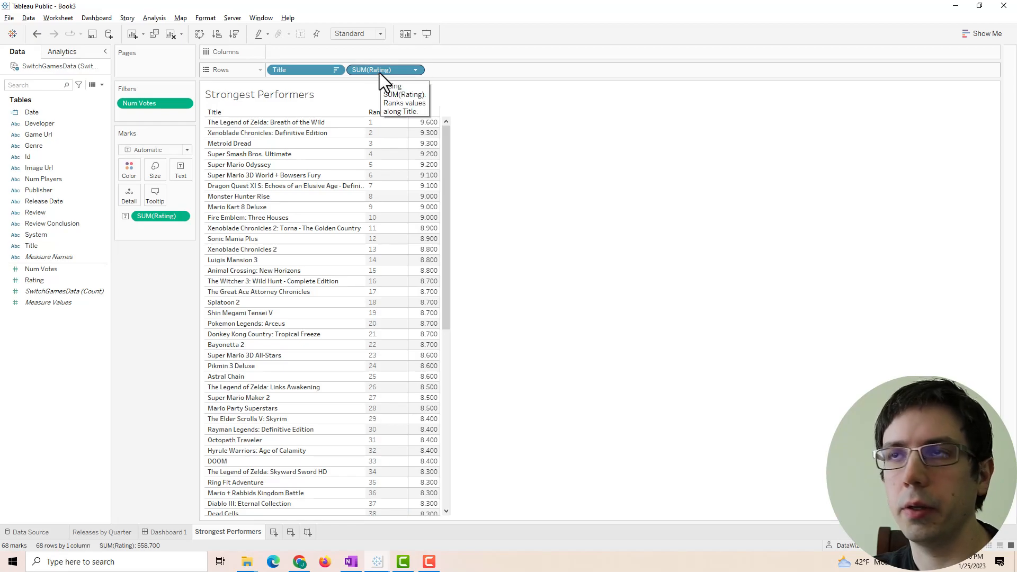
- Save the rank calculation as a data field named Ranking
left_click_drag(380, 73, 93, 330)
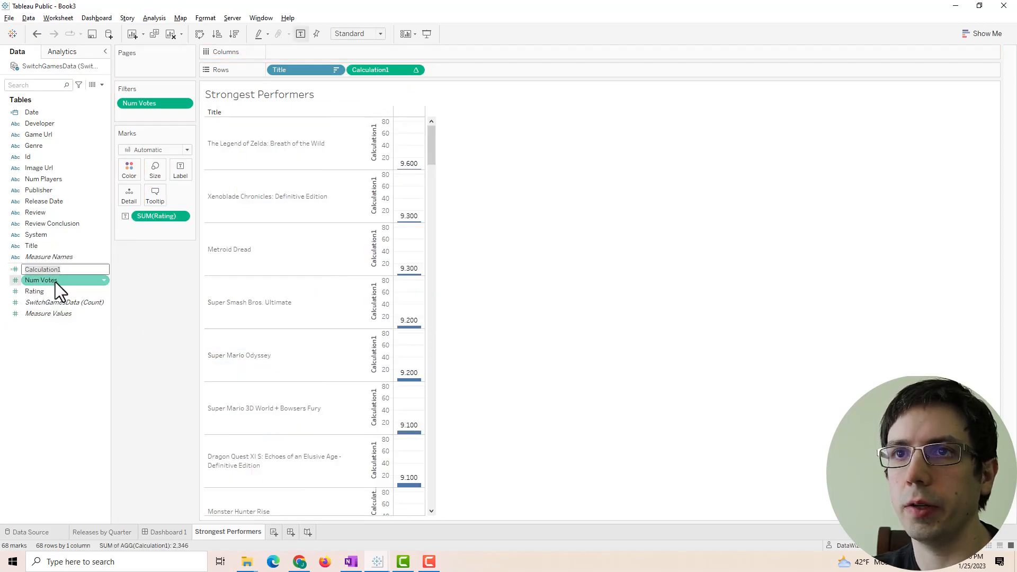
key("BackSpace")
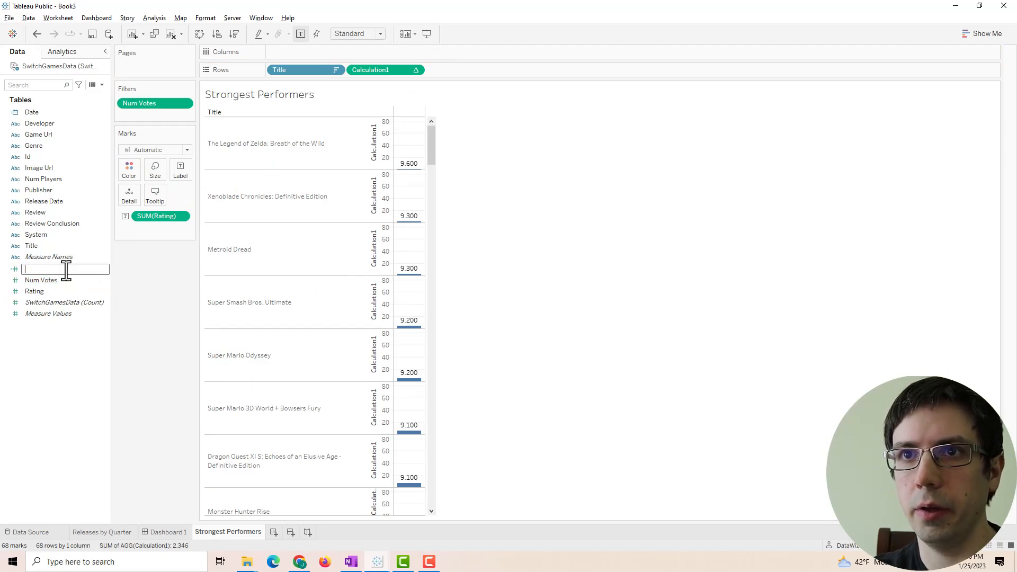
type("Ranking")
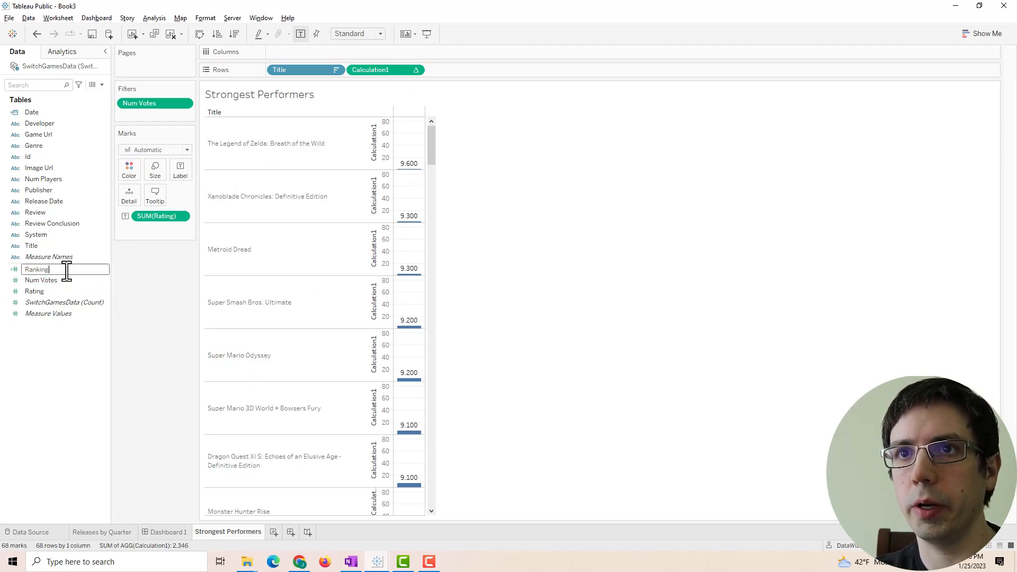
key("Return")
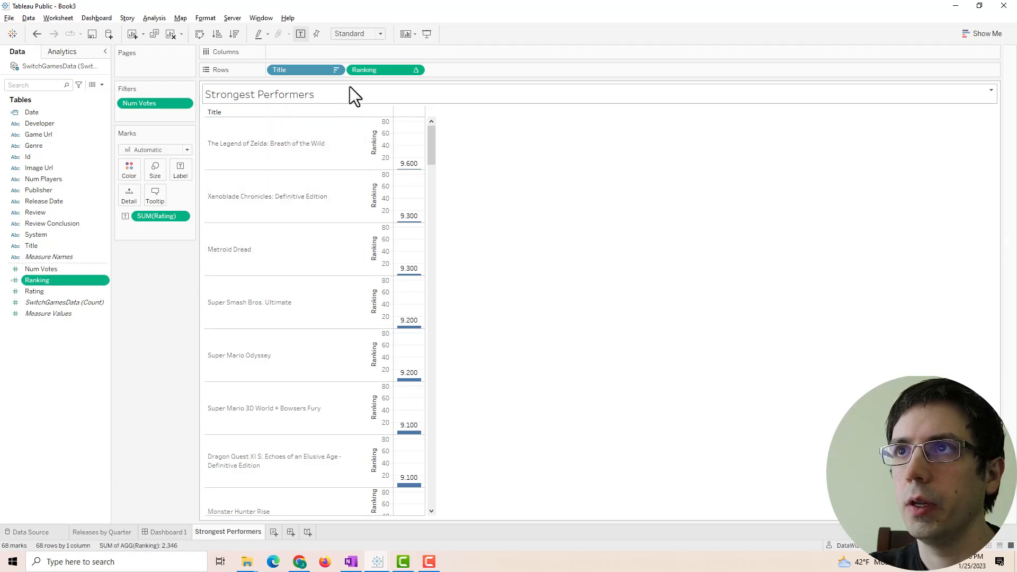
- Move Ranking from Rows to Filters and limit it to at most 10
left_click_drag(366, 72, 545, 237)
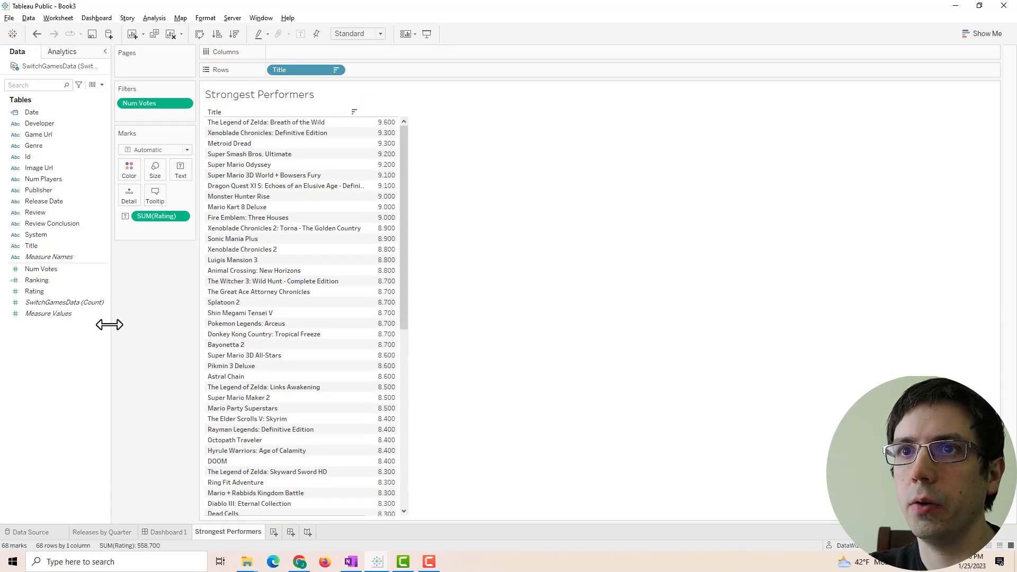
left_click_drag(42, 280, 139, 111)
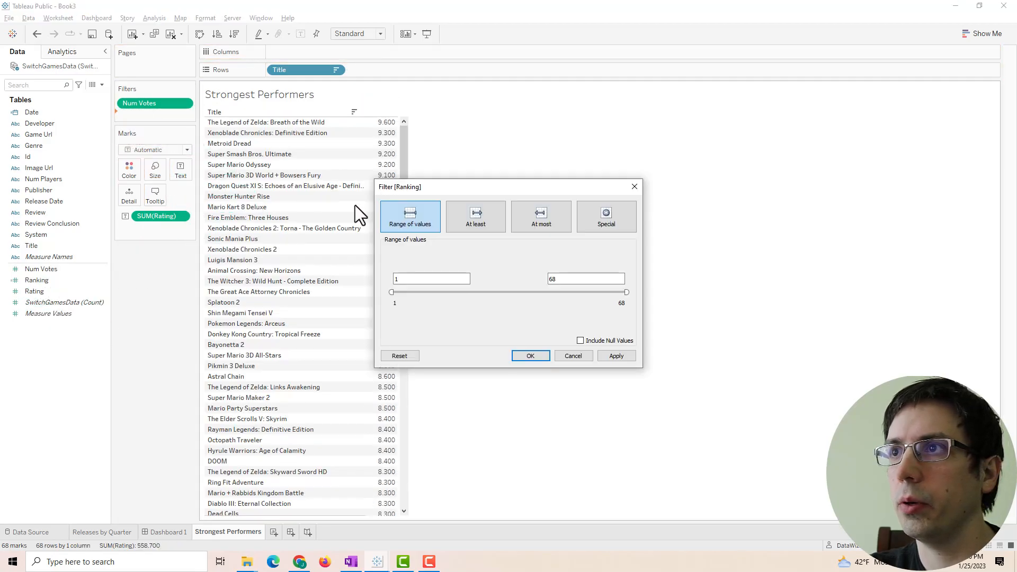
left_click(539, 221)
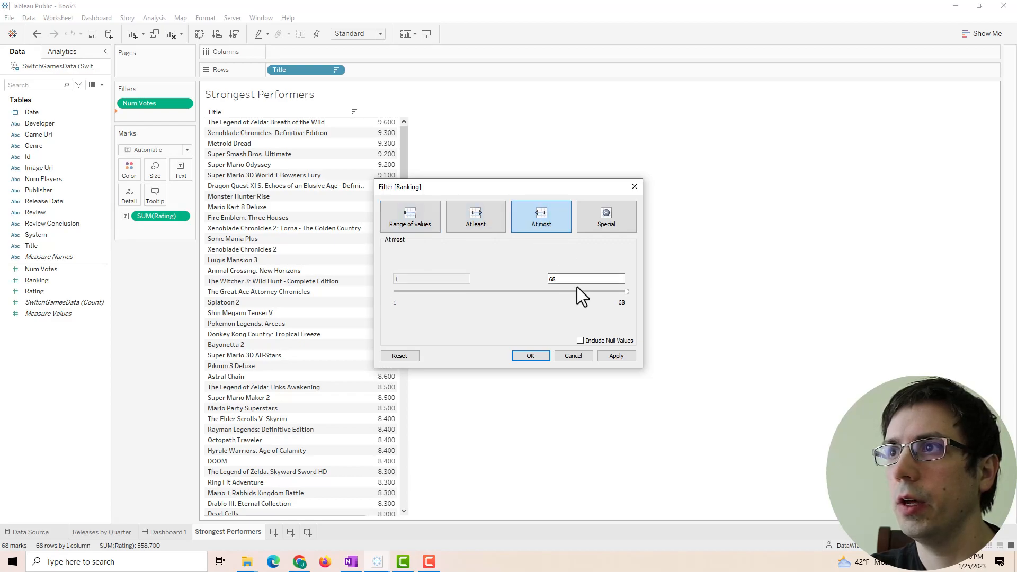
left_click_drag(579, 281, 491, 276)
type("10")
left_click(611, 355)
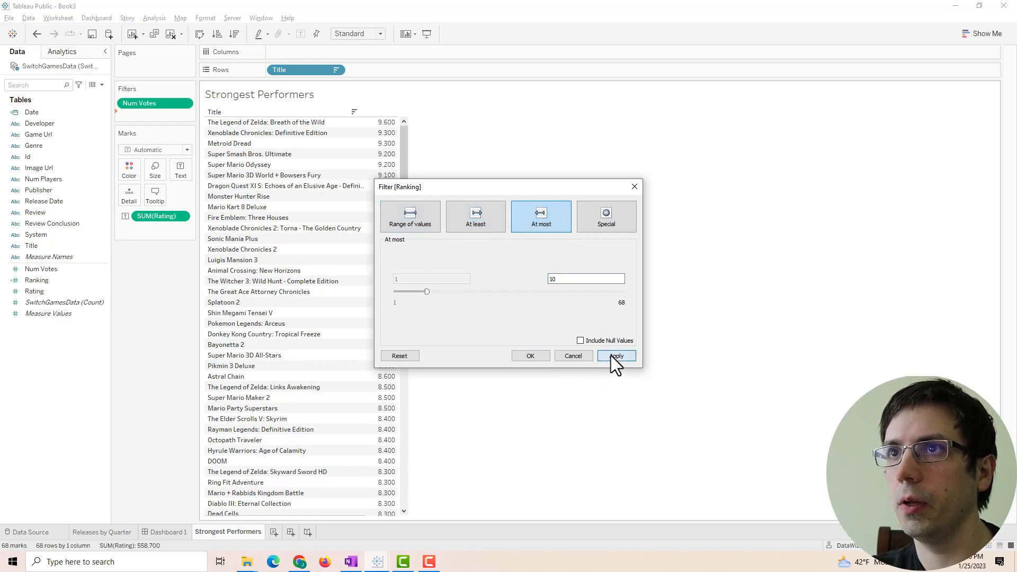
left_click(551, 357)
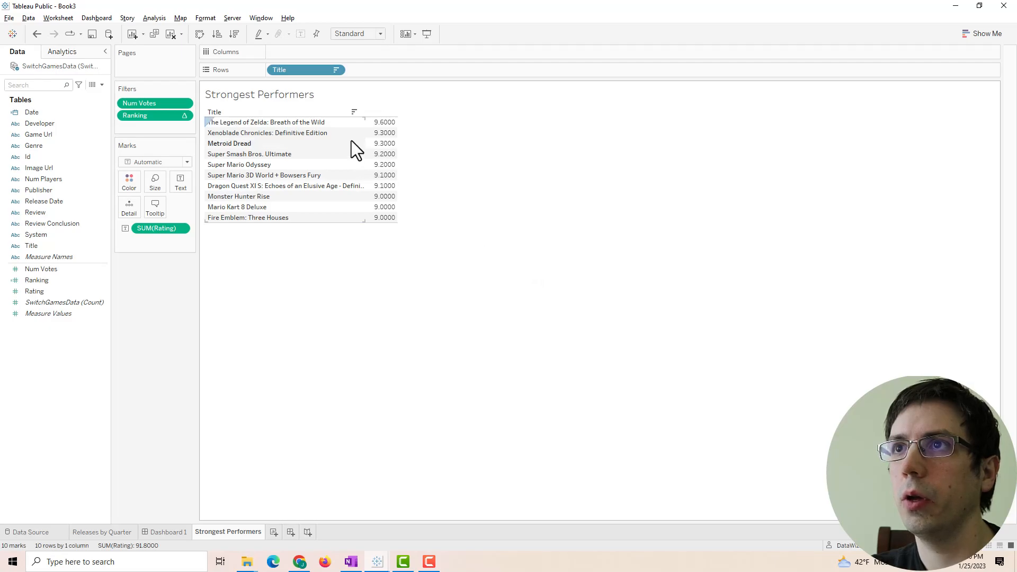
mouse_move(372, 168)
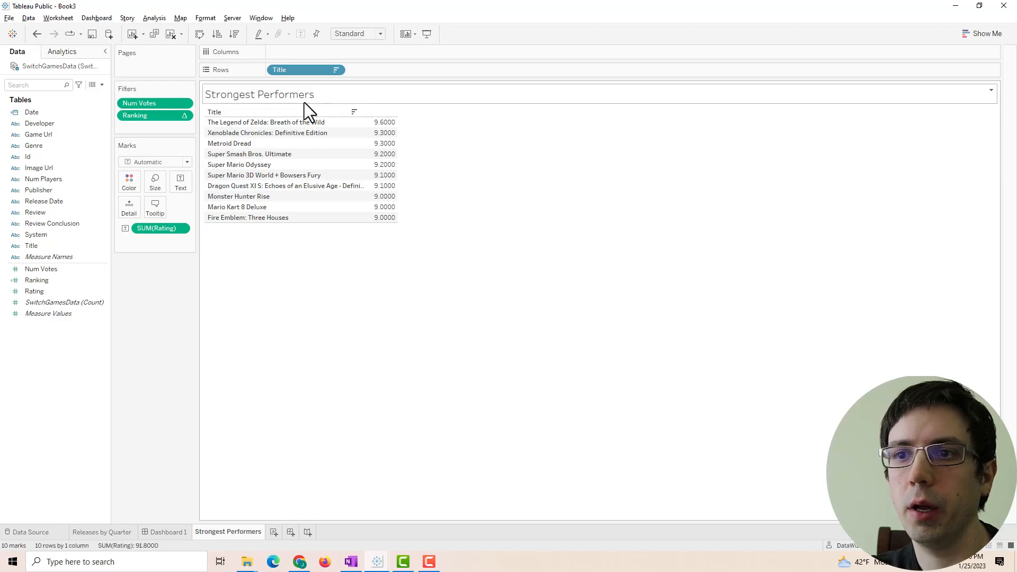
- Switch to the Nintendo Switch dashboard workbook and back to the Strongest Performers sheet
mouse_move(376, 561)
left_click(326, 535)
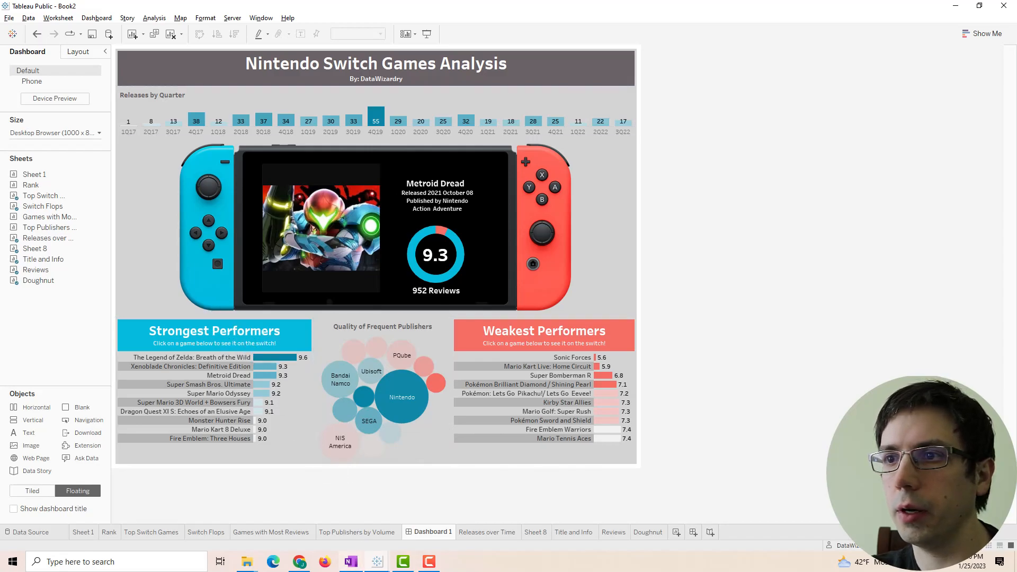
mouse_move(376, 563)
left_click(438, 538)
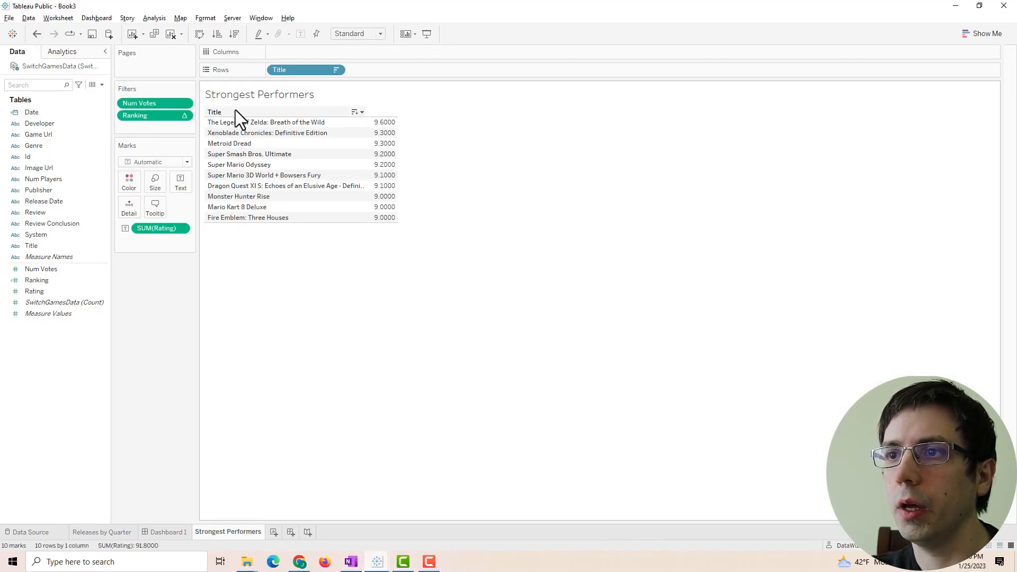
- Shade the worksheet title background with the custom cyan #06badd
right_click(243, 89)
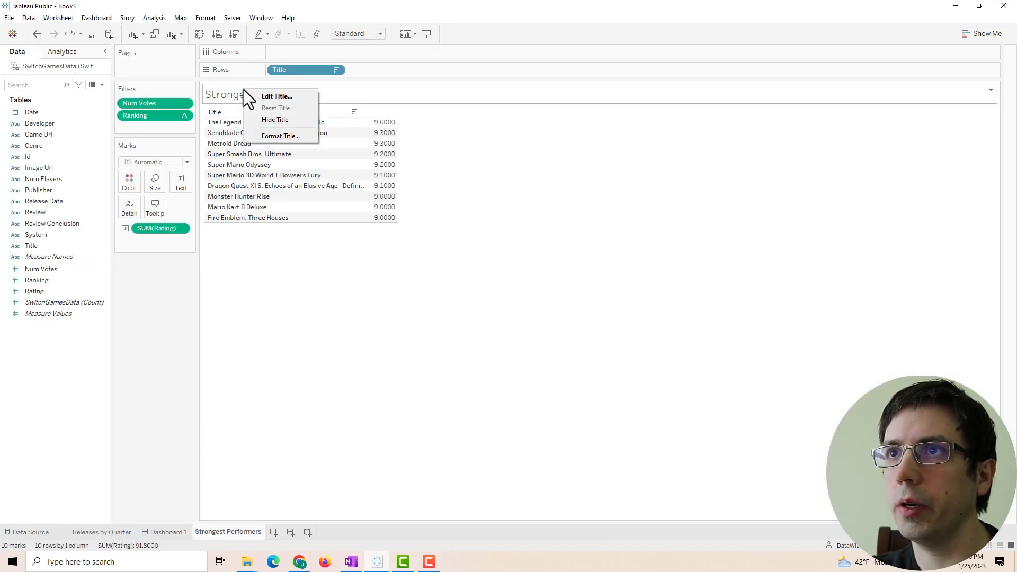
left_click(259, 138)
left_click(59, 83)
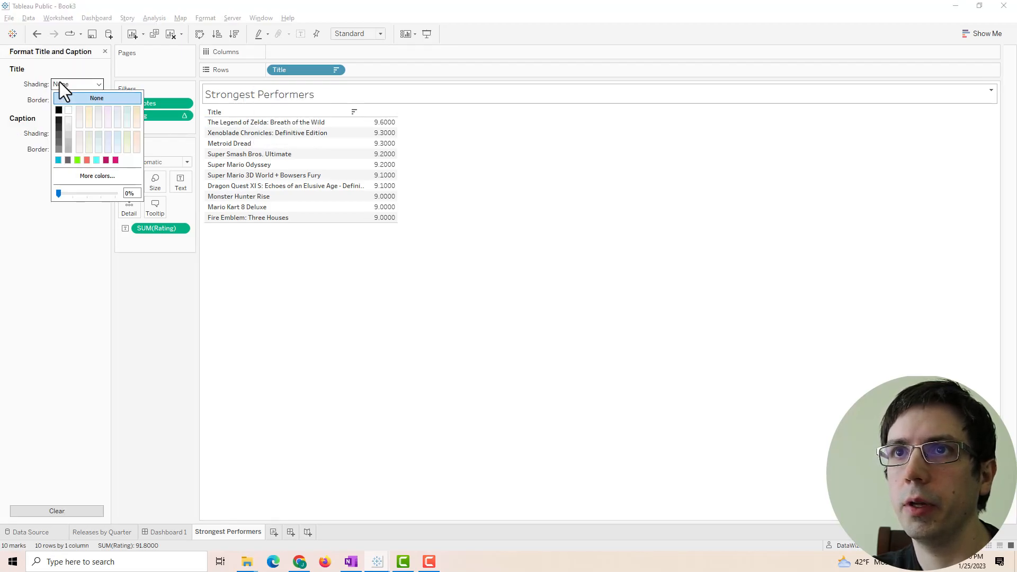
left_click(88, 176)
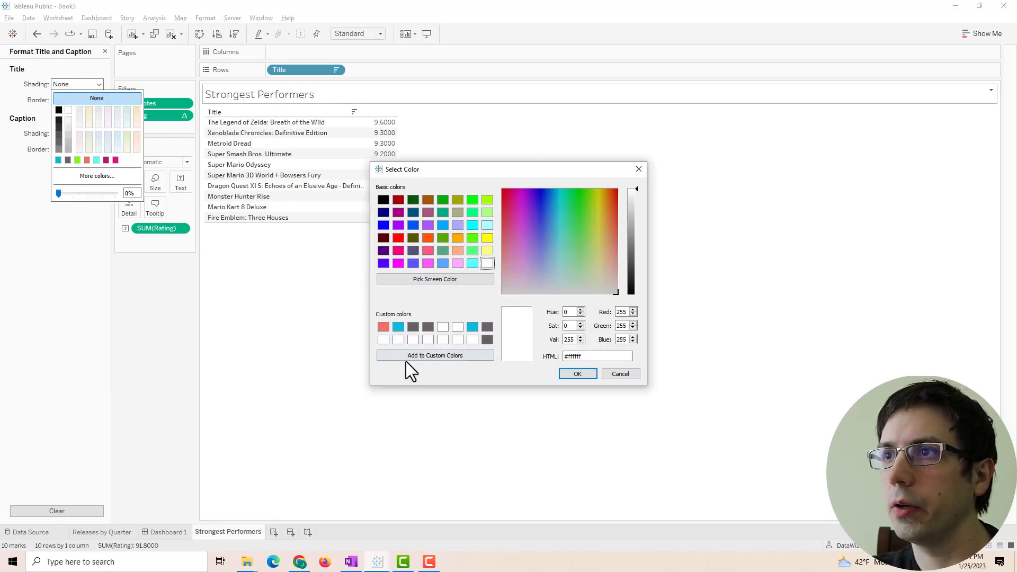
left_click(397, 327)
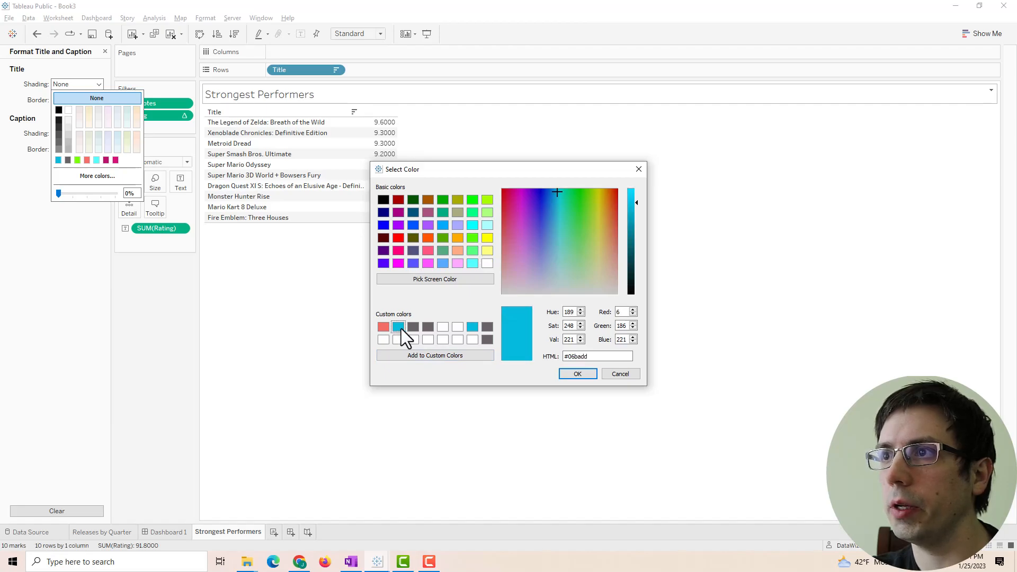
left_click(567, 370)
- Check the Switch palette page in the browser, then reconfirm the custom cyan title shading in Book3
left_click(299, 561)
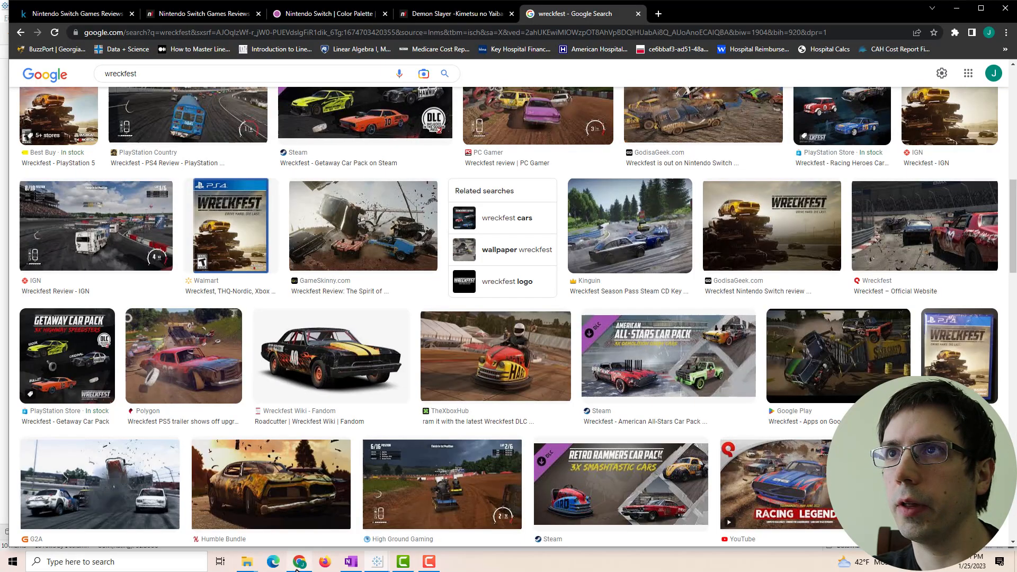
left_click(315, 14)
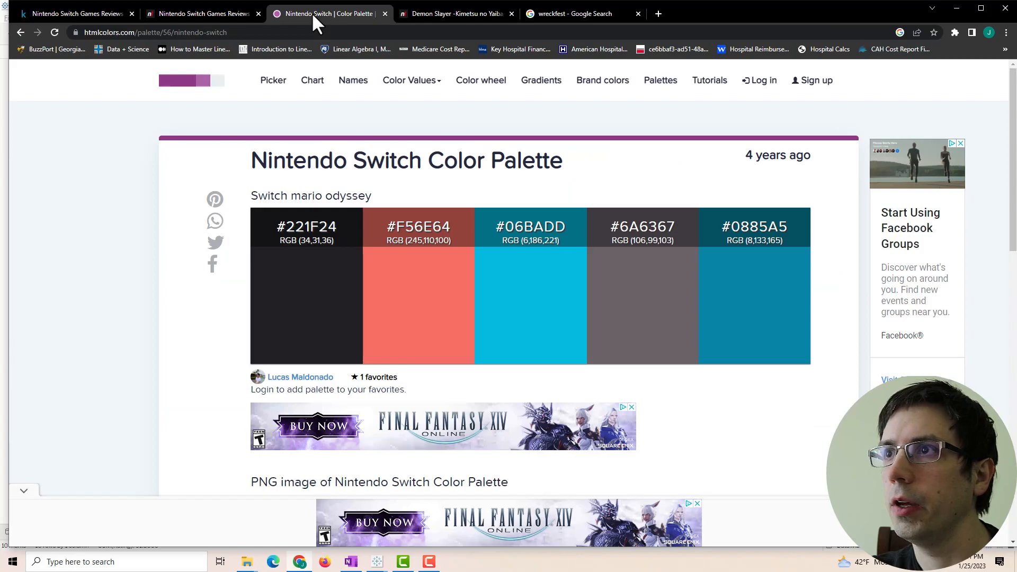
mouse_move(377, 562)
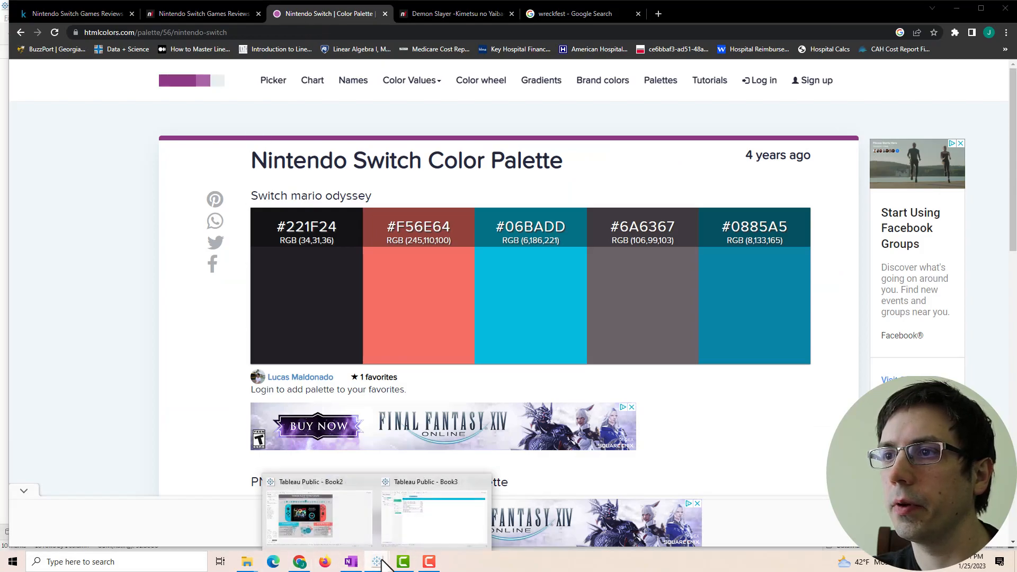
left_click(419, 540)
left_click(100, 83)
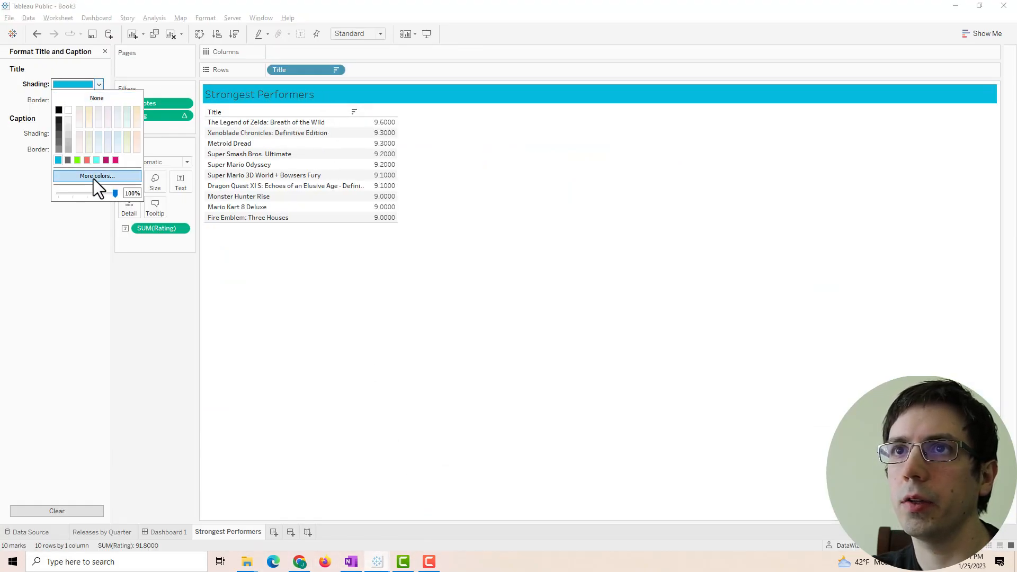
left_click(96, 176)
left_click(577, 373)
left_click(427, 186)
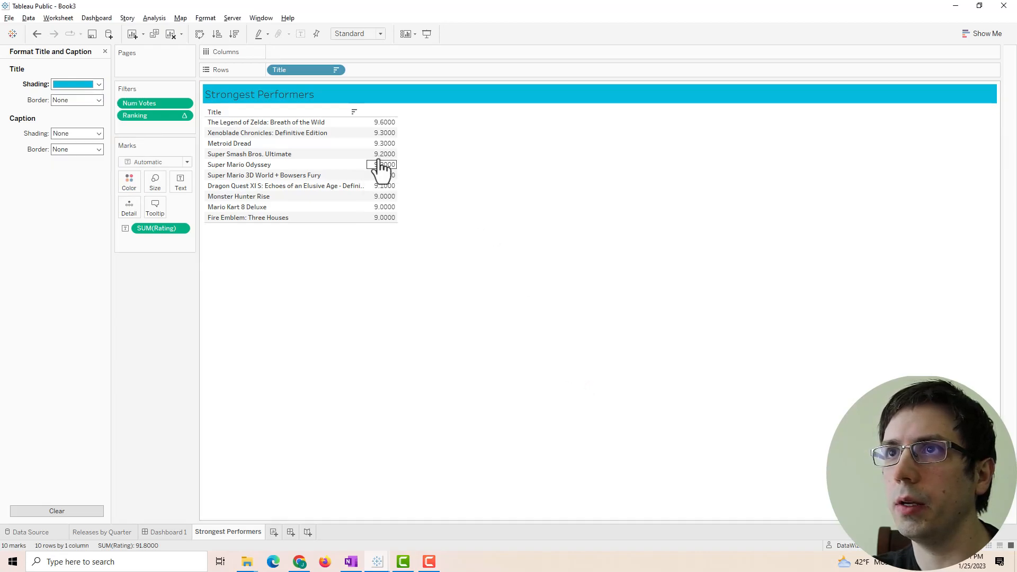
- Make the title bold white Tableau Medium and hide the Title column header
double_click(259, 100)
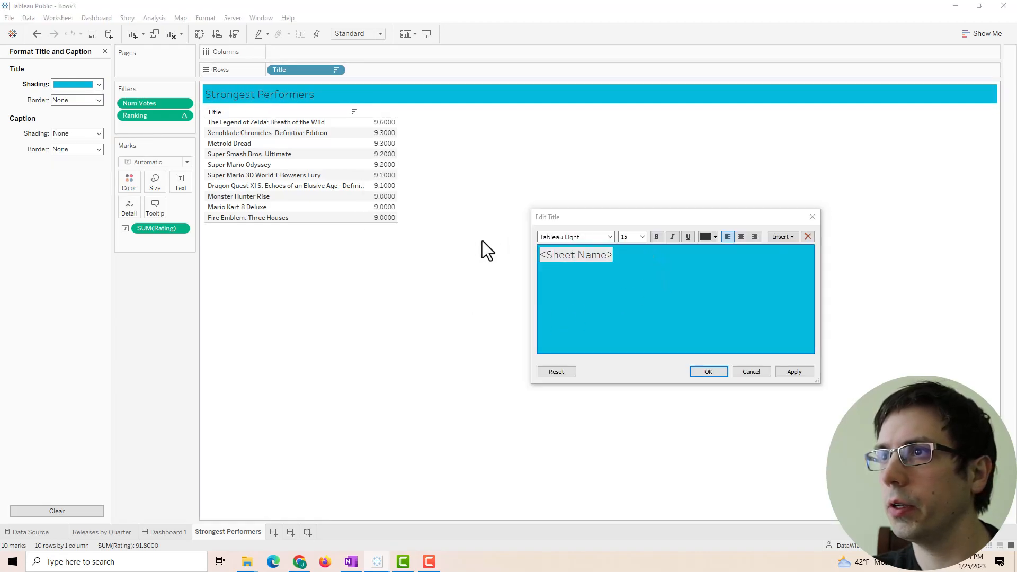
left_click(706, 236)
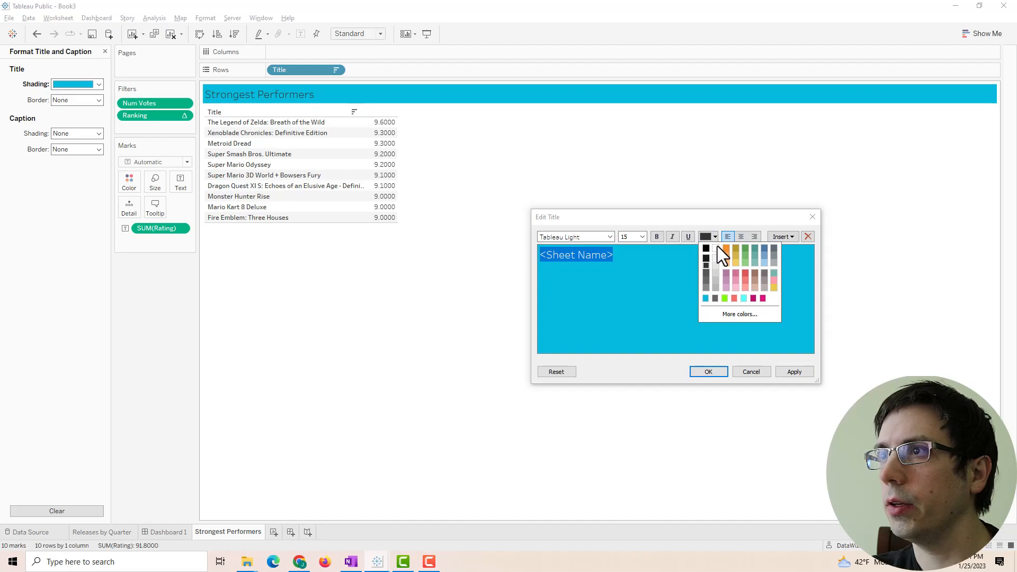
left_click(716, 248)
mouse_move(540, 256)
left_mouse_down()
mouse_move(584, 261)
mouse_move(530, 254)
left_mouse_up()
left_click(656, 235)
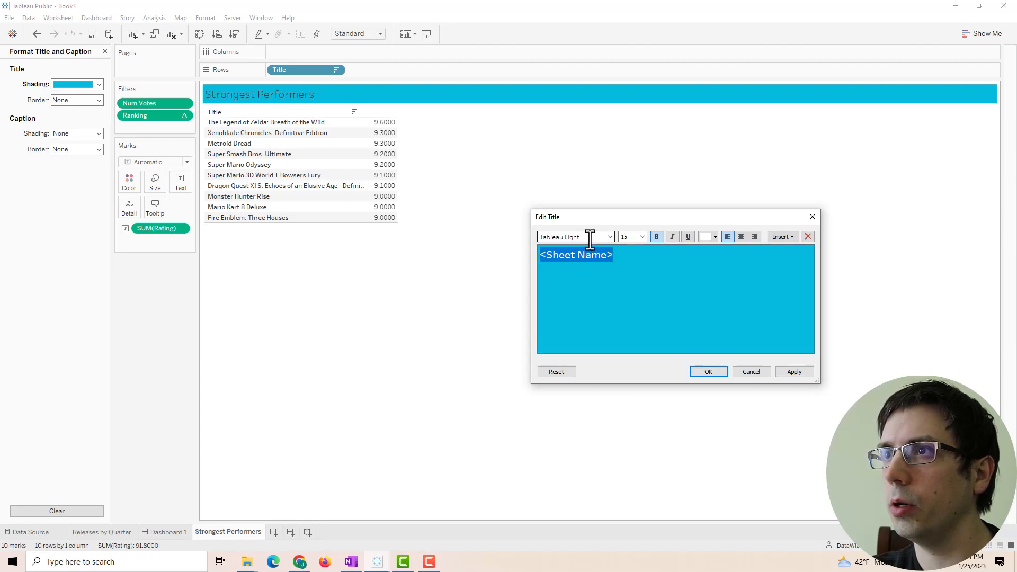
key("BackSpace")
key("BackSpace")
key("BackSpace")
key("BackSpace")
key("BackSpace")
type("Medium")
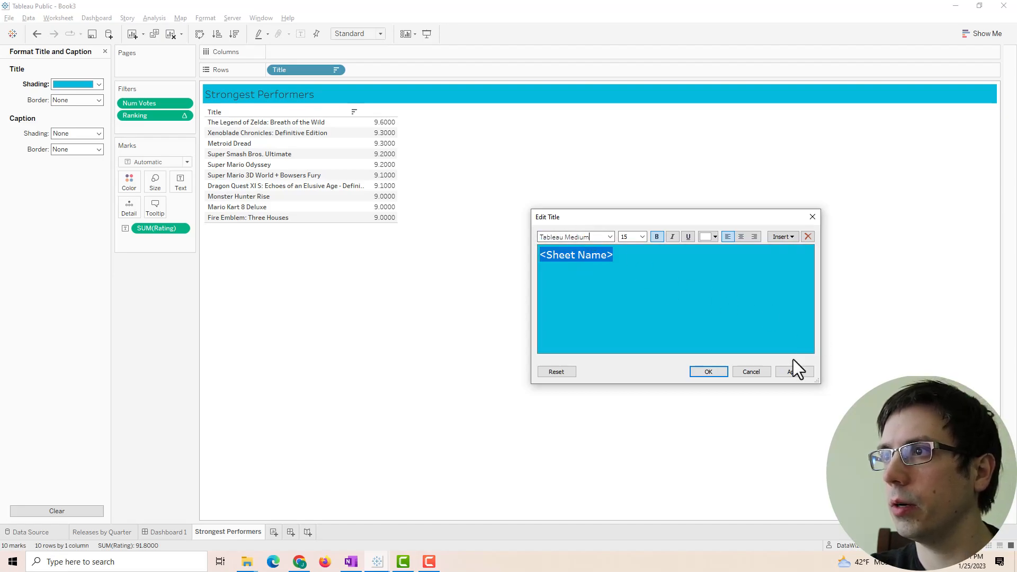
left_click(795, 372)
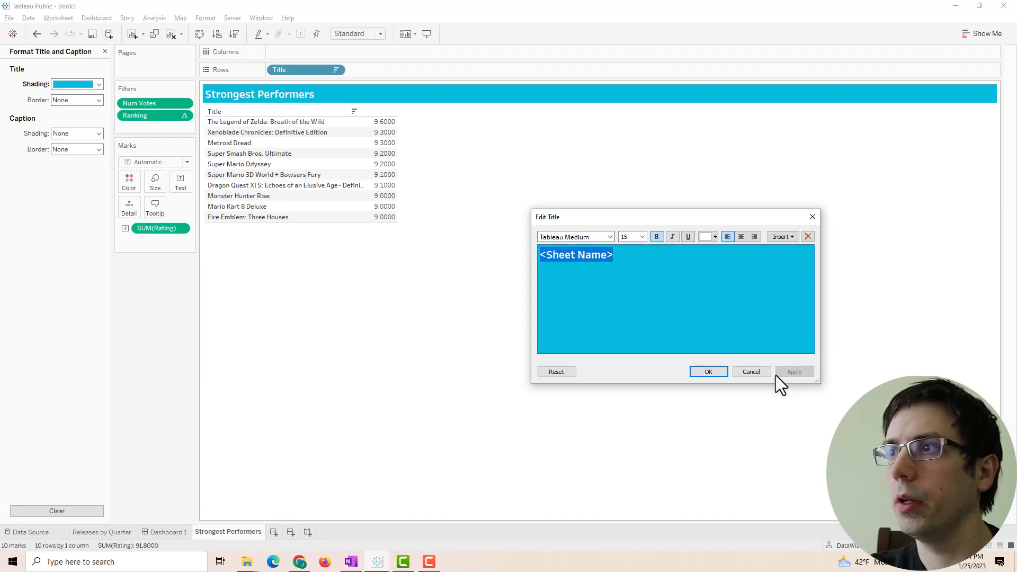
left_click(709, 372)
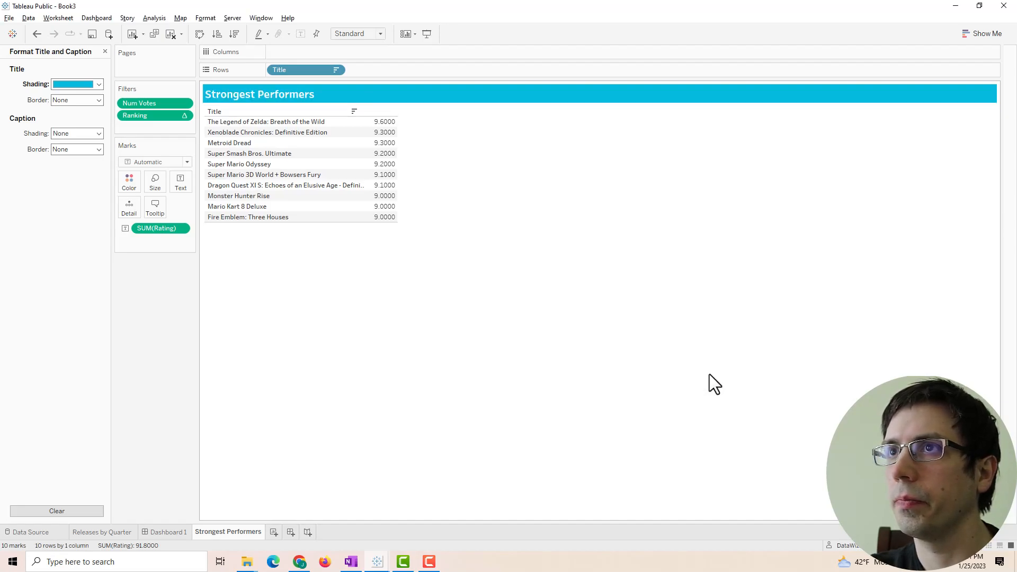
right_click(252, 111)
left_click(290, 220)
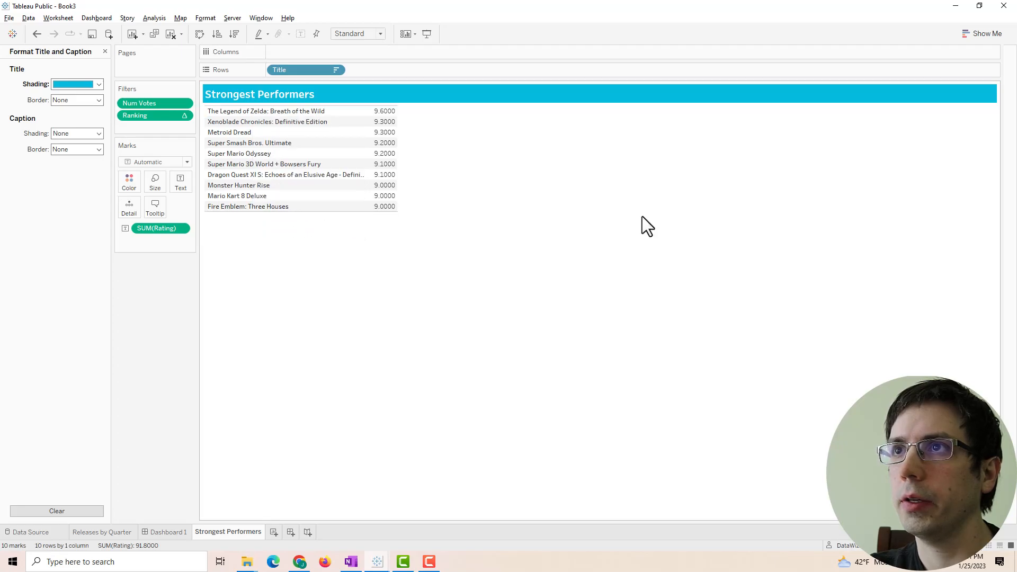
- Show ratings as horizontal bars with a Rating axis excluding zero, about 9.00 to 9.60
left_click_drag(155, 232, 296, 56)
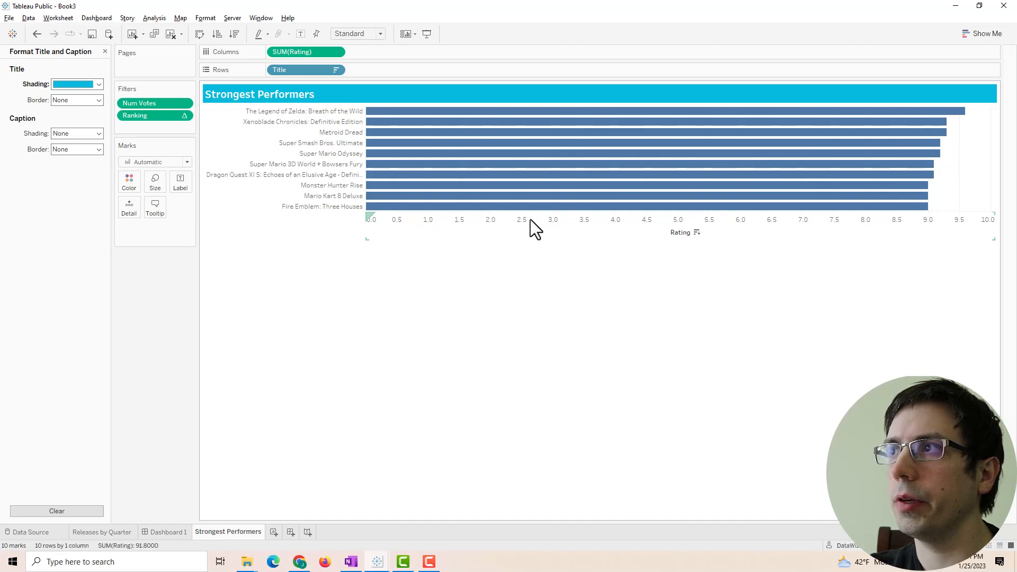
right_click(712, 229)
left_click(725, 232)
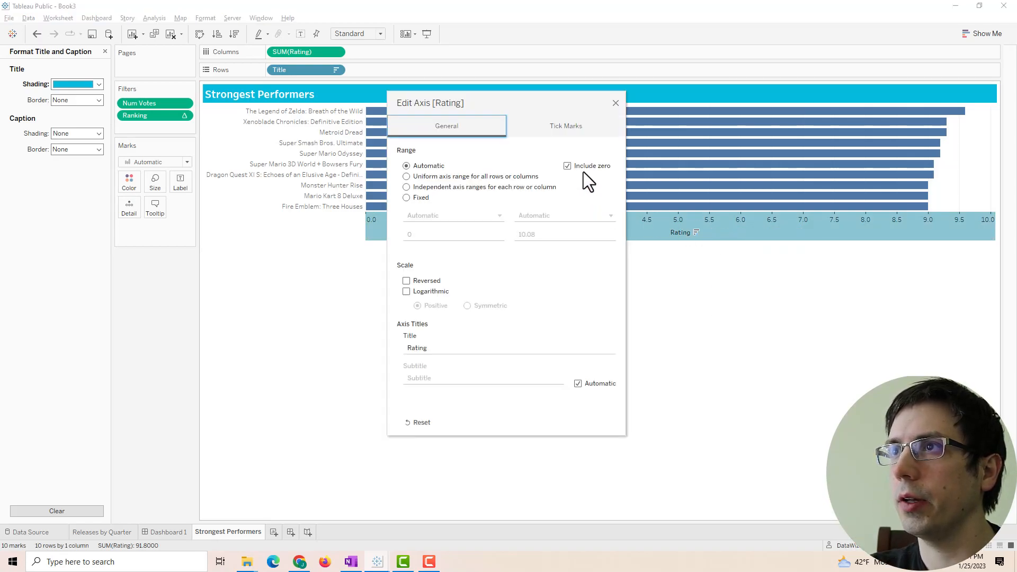
left_click(567, 166)
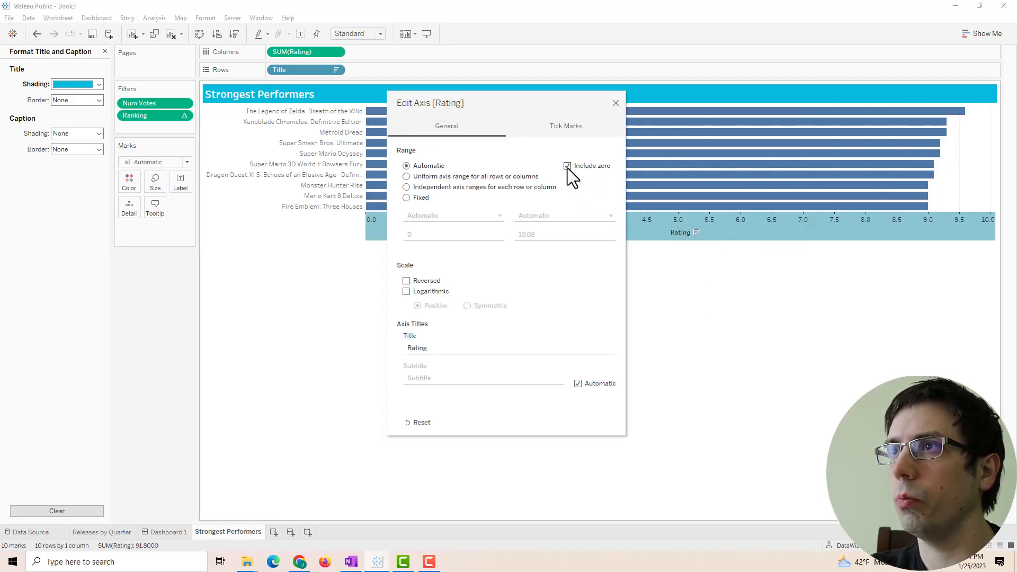
left_click(617, 102)
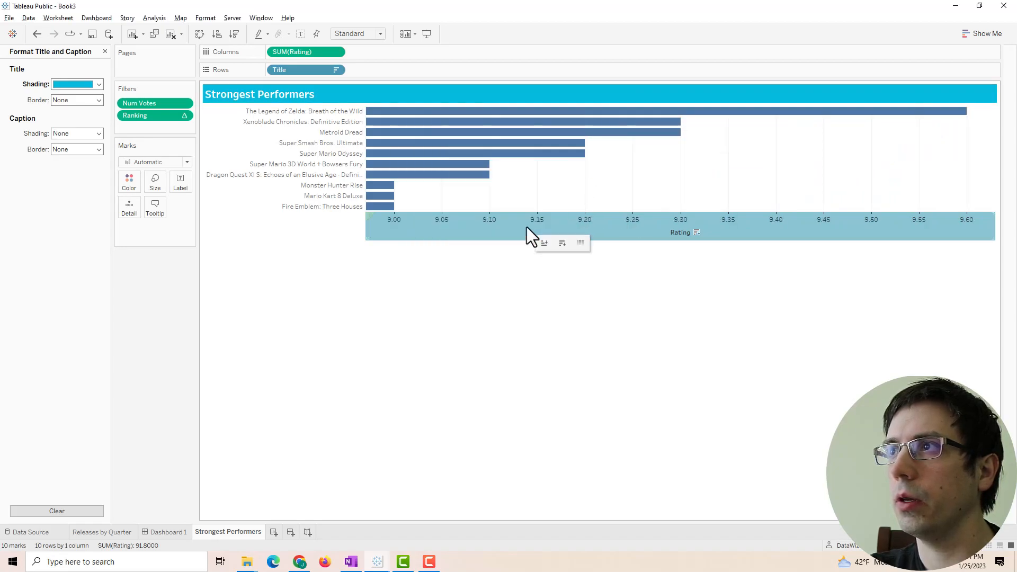
- Hide the Rating axis header and label each bar with its rating, e.g. 9.6000
right_click(492, 226)
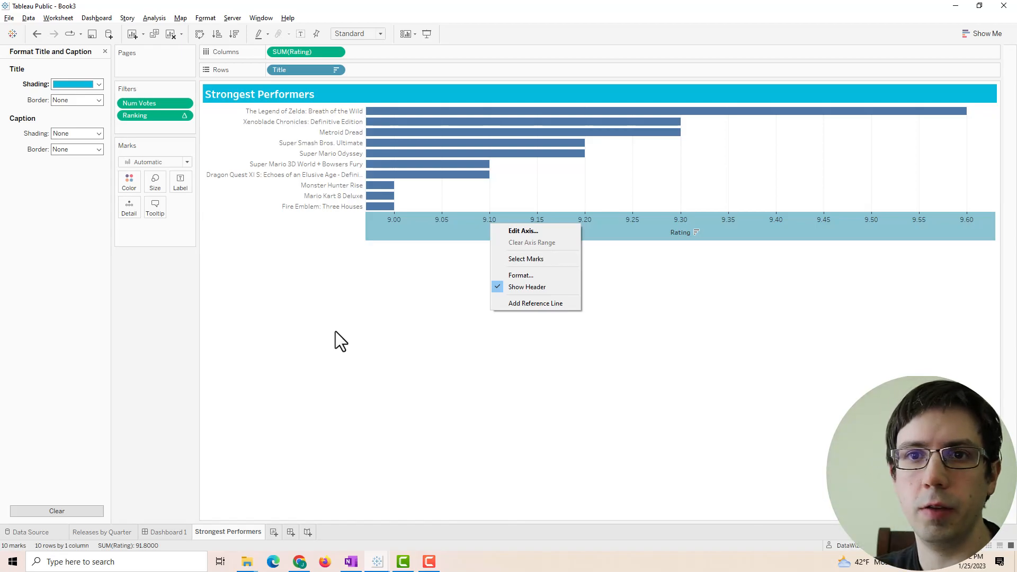
left_click(335, 331)
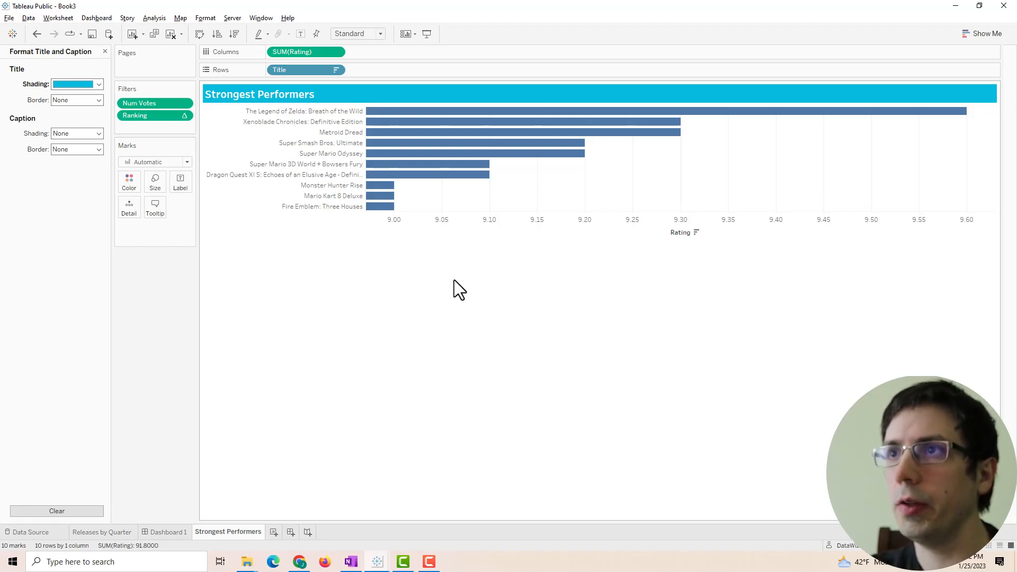
right_click(463, 218)
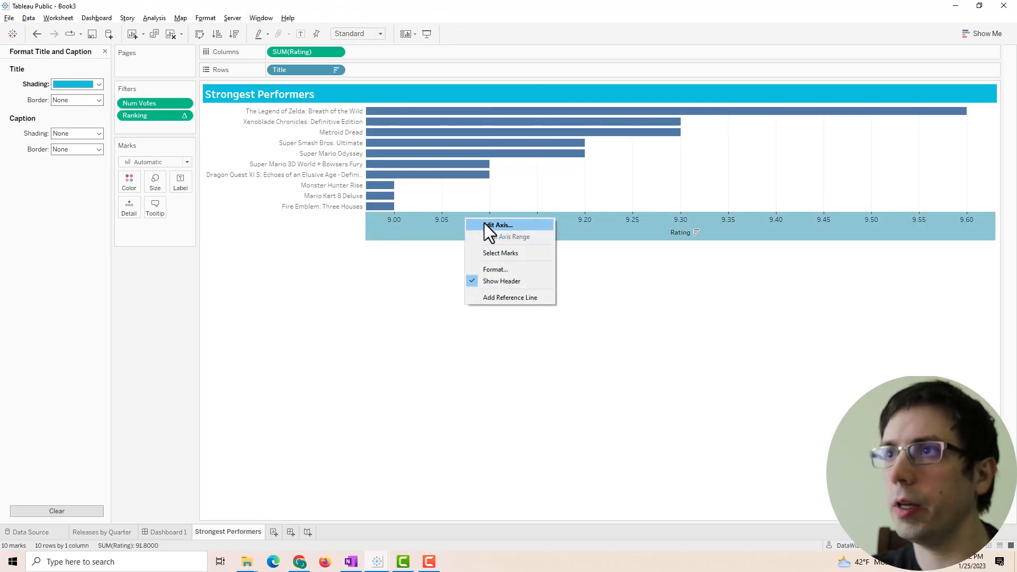
left_click(483, 226)
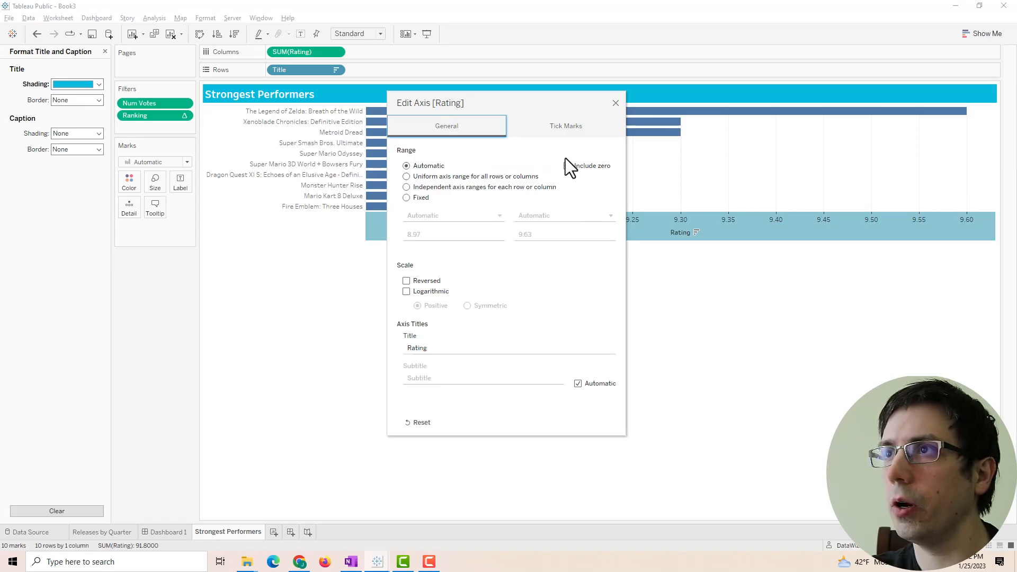
left_click(615, 102)
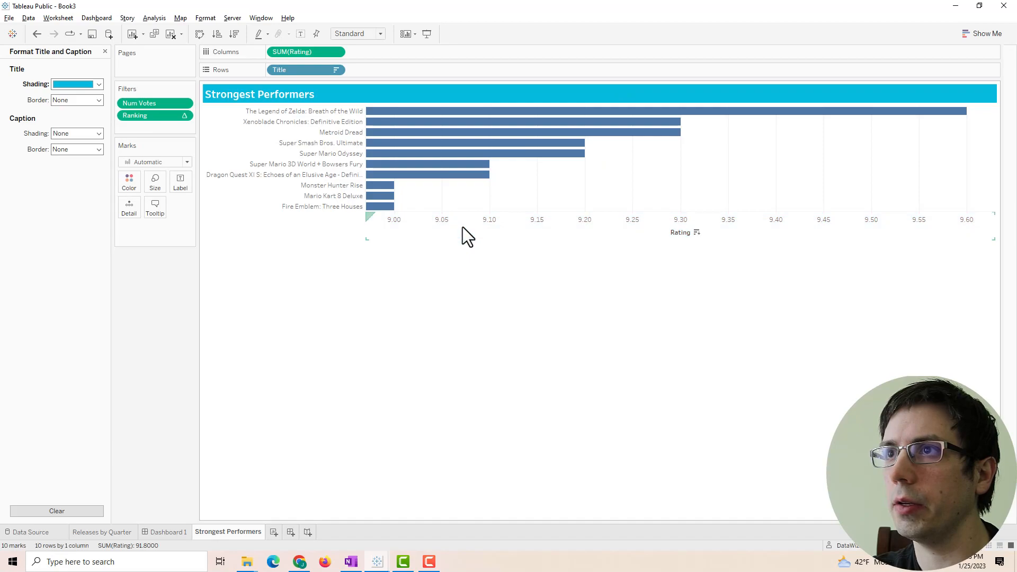
right_click(459, 227)
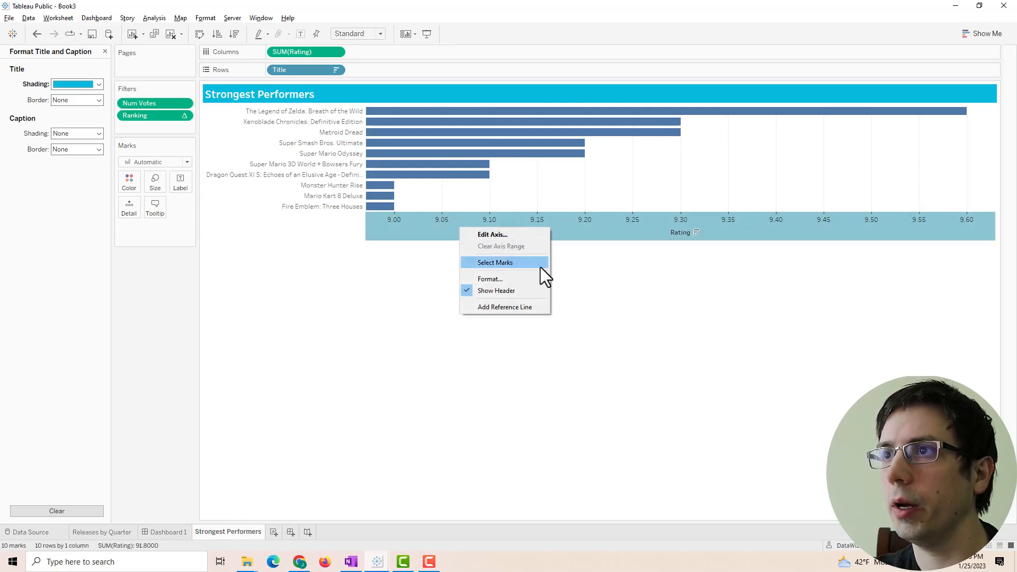
left_click(523, 287)
left_click_drag(304, 52, 182, 183)
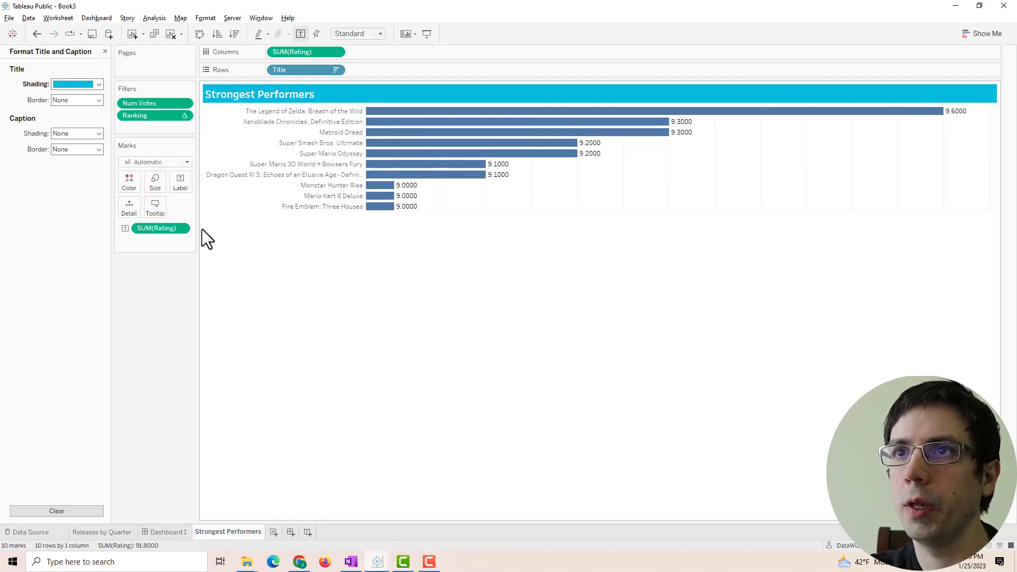
- Dismiss the rating field options and close the label and title formatting panes
right_click(156, 228)
left_click(142, 231)
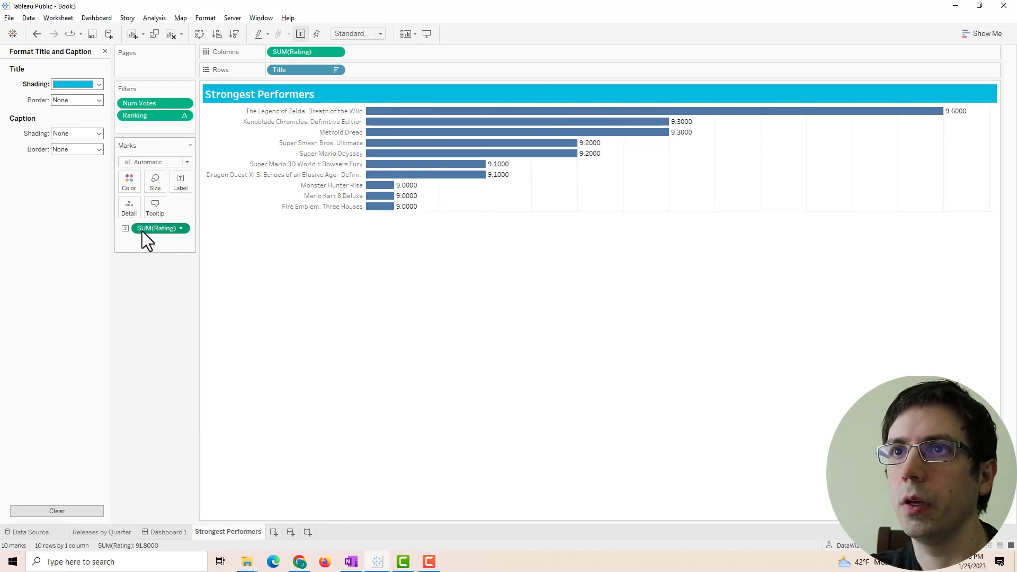
left_click(179, 192)
left_click(178, 187)
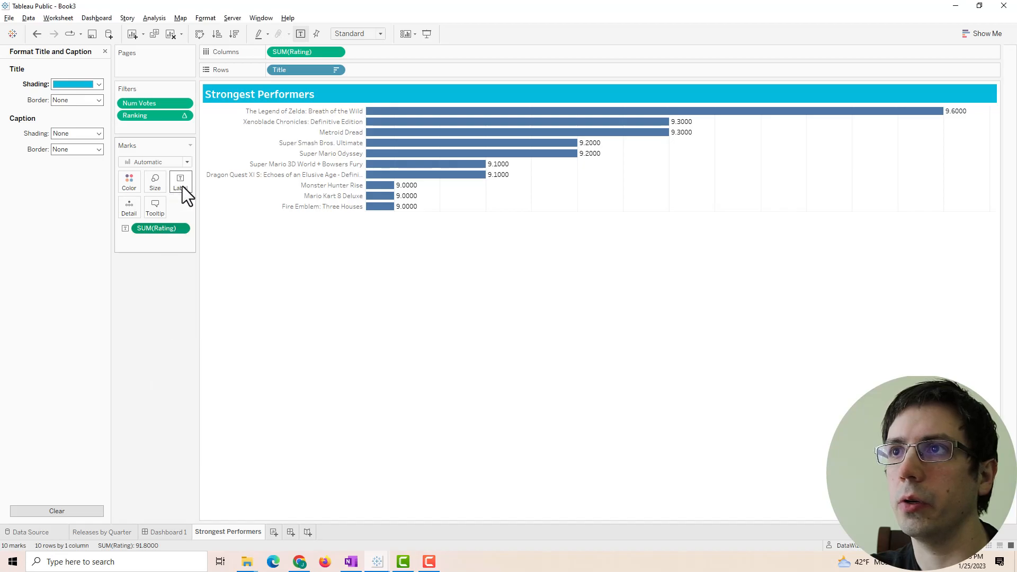
left_click(105, 52)
- Format the rating labels as custom numbers with one decimal place, 9.6 to 9.0
right_click(148, 231)
left_click(158, 239)
left_click(56, 150)
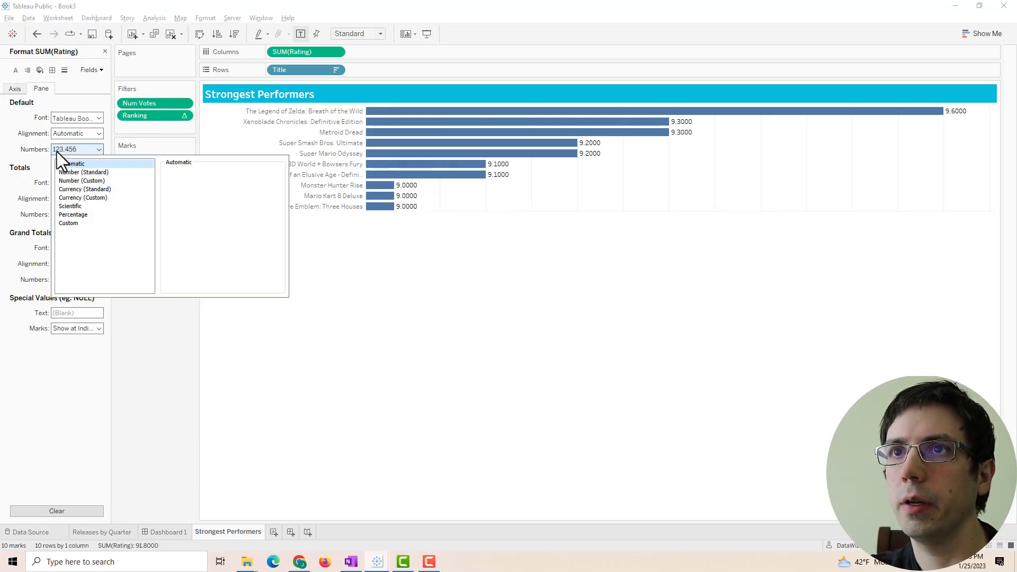
left_click(74, 180)
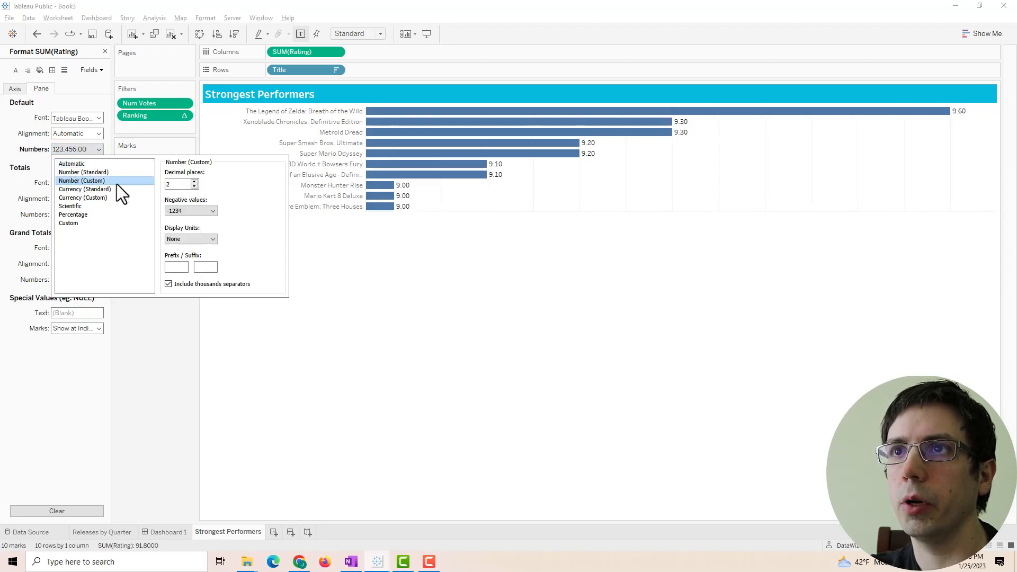
left_click(194, 186)
left_click(455, 339)
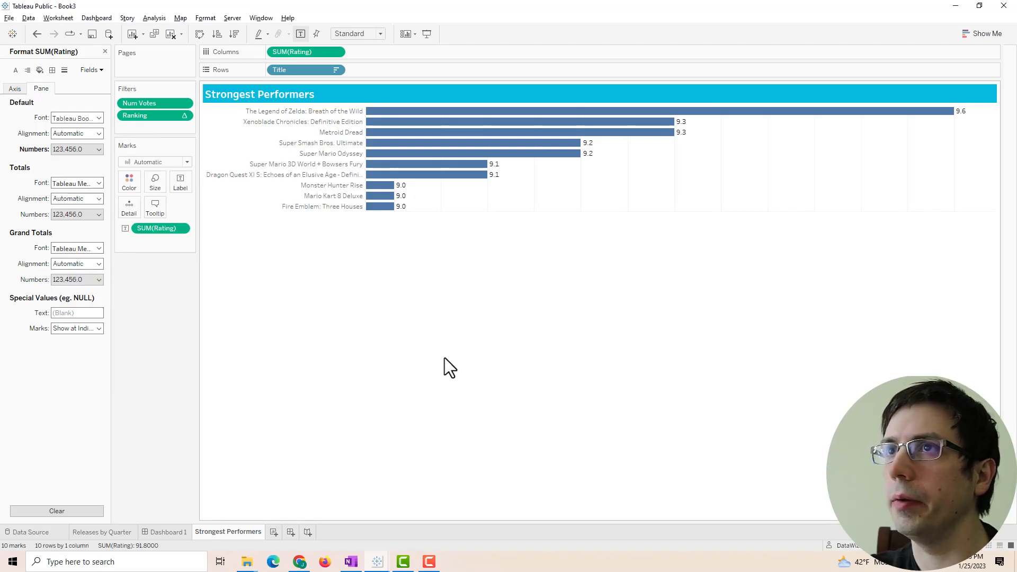
left_click(104, 52)
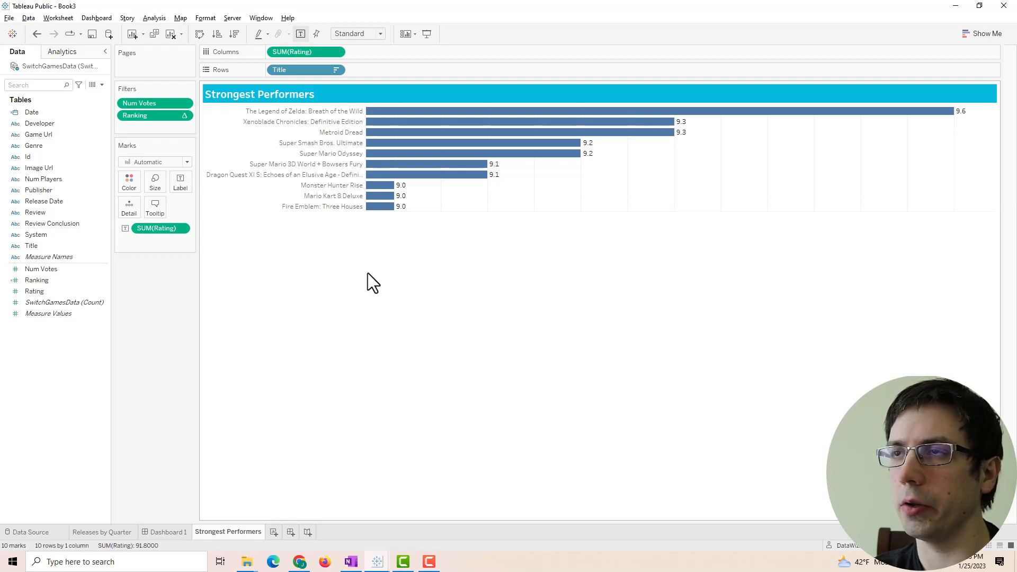
- Colour the bars by Rating, leave the colour editor unchanged, and switch to Book2
mouse_move(310, 51)
left_mouse_down()
mouse_move(142, 158)
mouse_move(127, 179)
left_mouse_up()
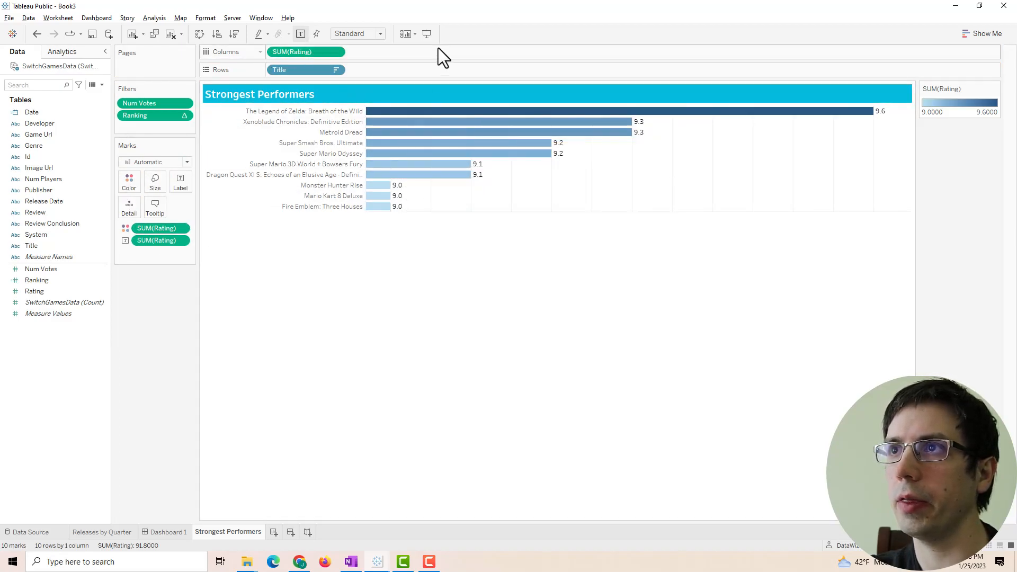
left_click(124, 175)
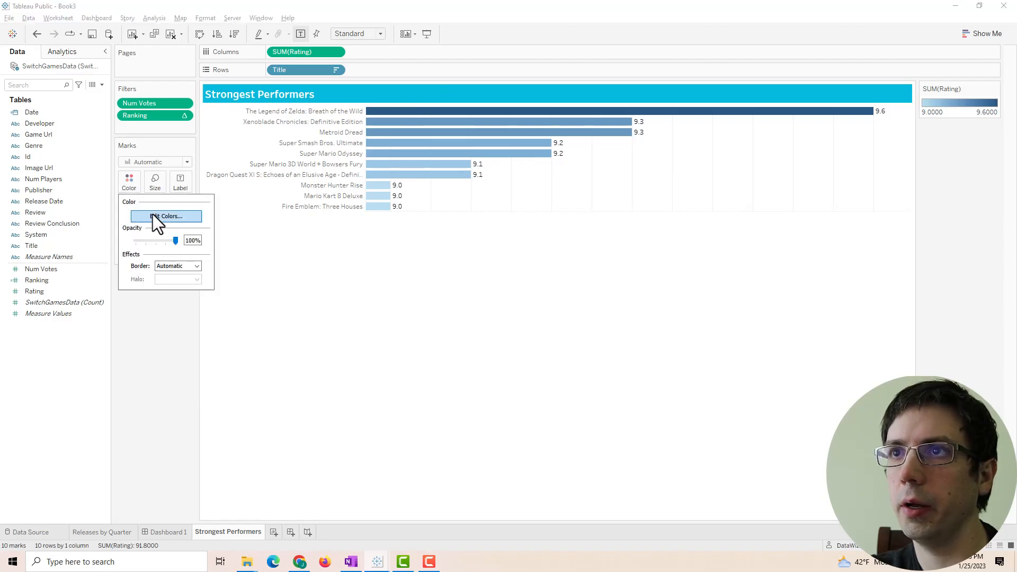
left_click(155, 217)
left_click(437, 237)
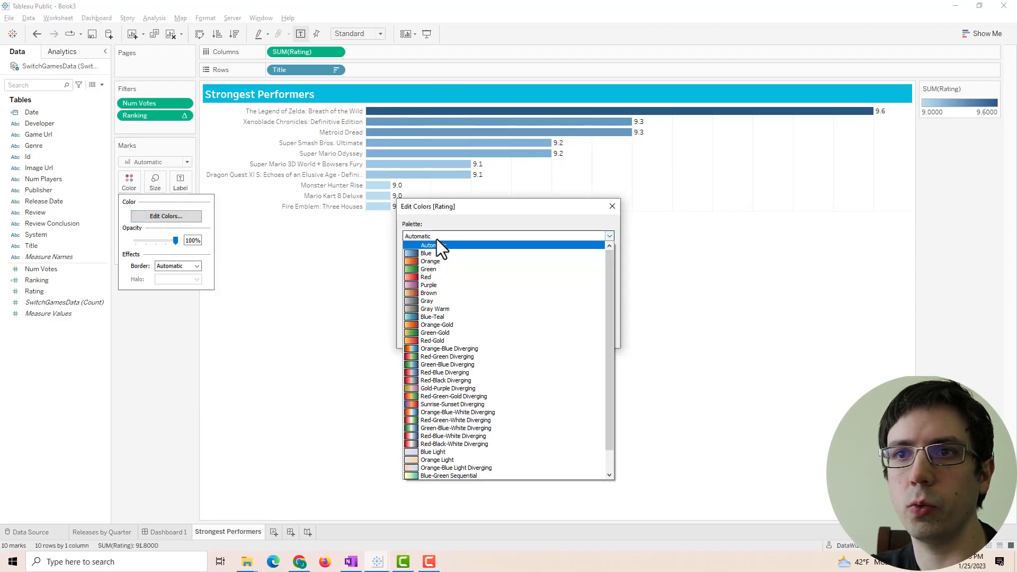
left_click(436, 240)
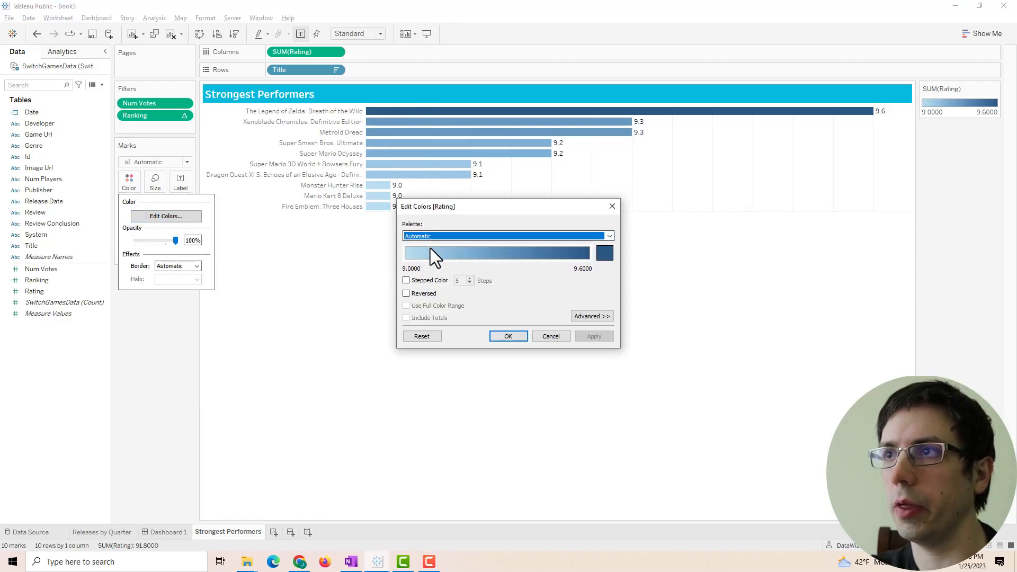
left_click(612, 206)
left_click(278, 516)
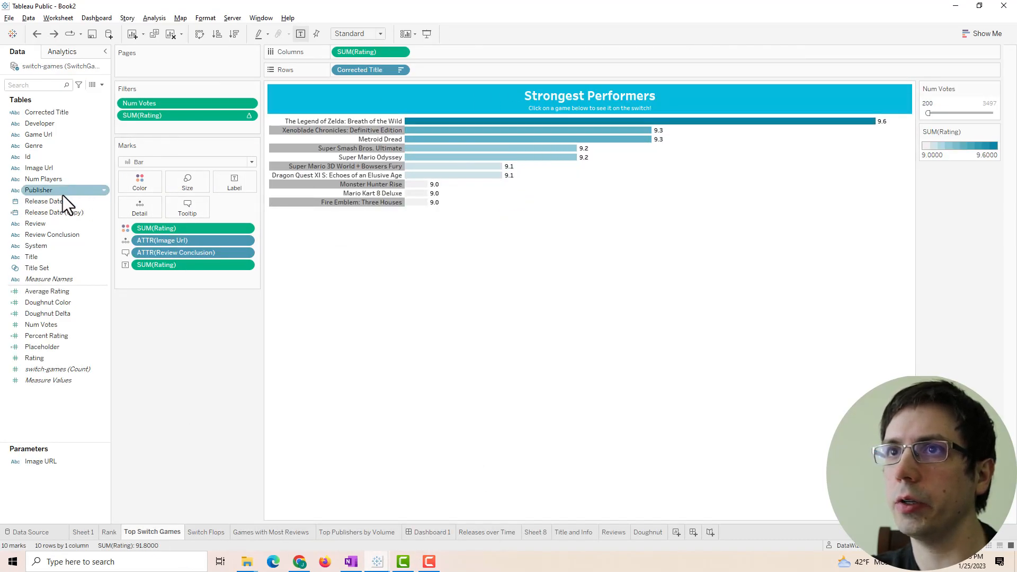
- Look up Book2's Rating gradient end colour, teal #0885a5
left_click(142, 186)
left_click(167, 216)
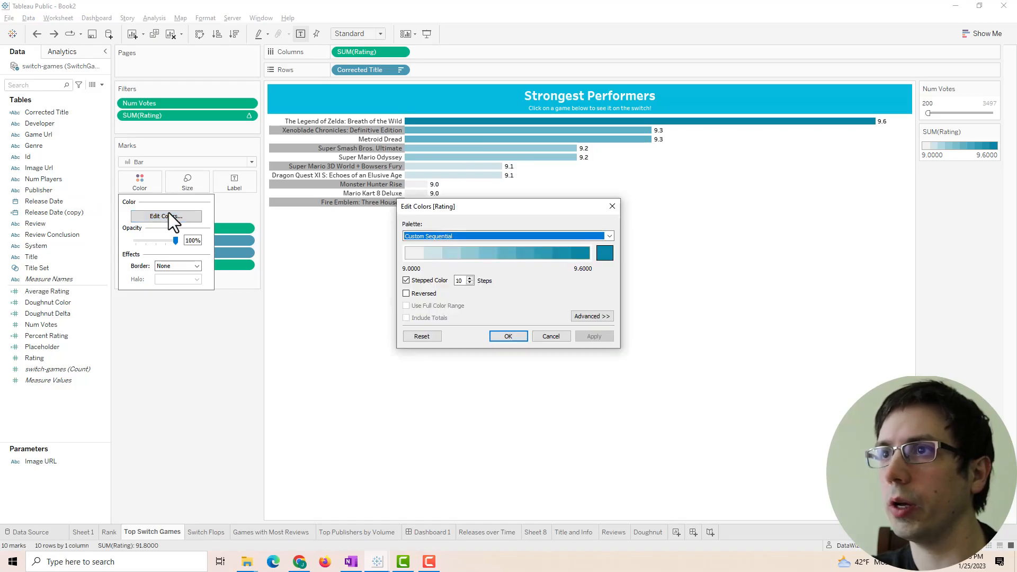
left_click(604, 253)
left_click_drag(597, 356, 563, 356)
key("ctrl+c")
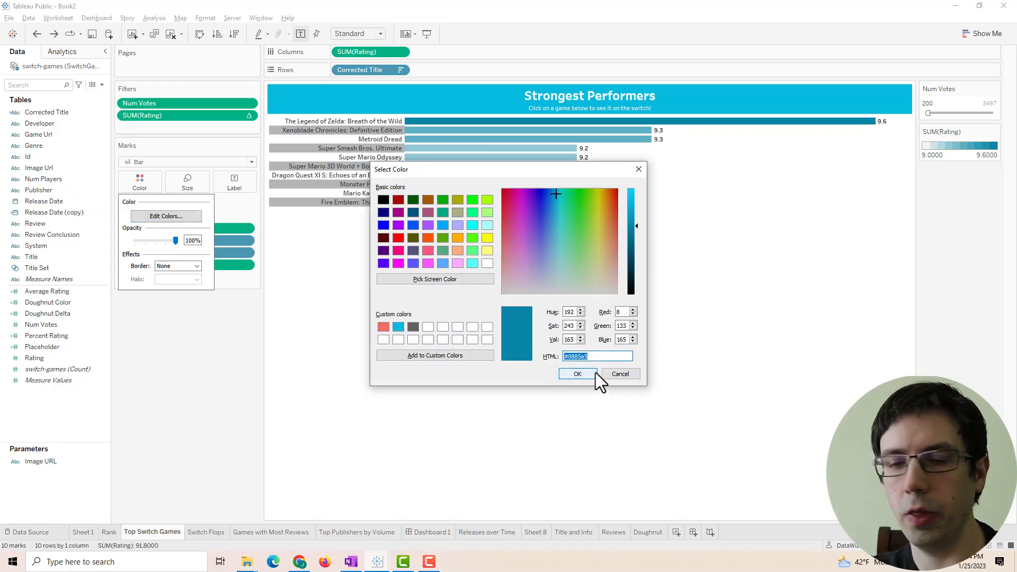
left_click(638, 169)
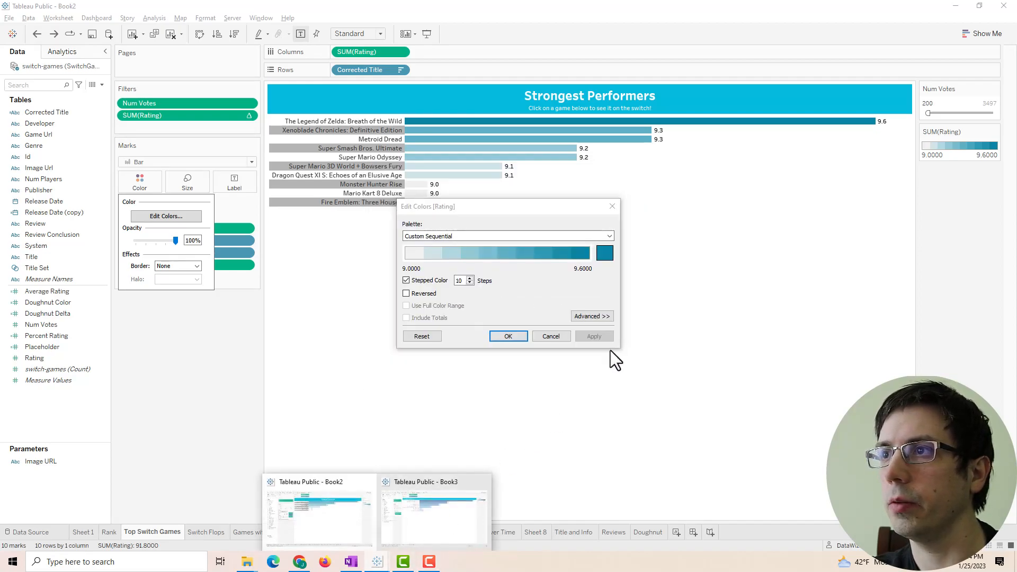
- Return to Book3's Strongest Performers sheet after checking the Switch palette page
left_click(413, 522)
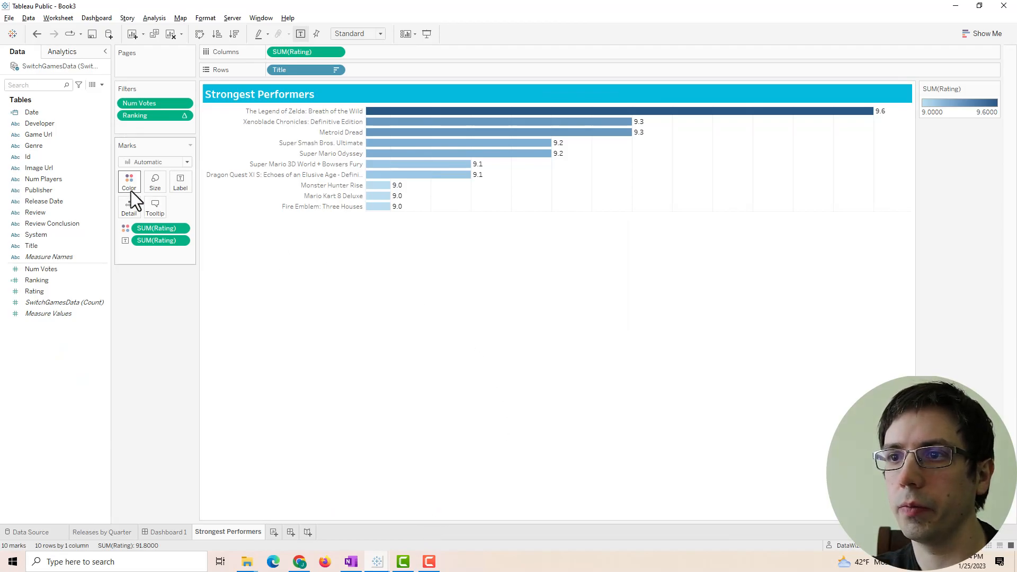
left_click(299, 561)
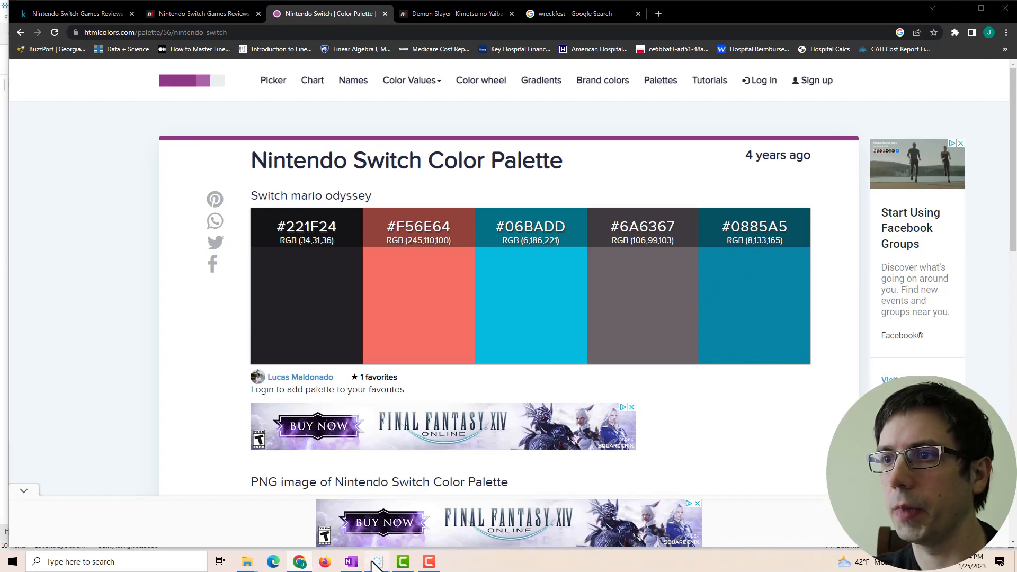
left_click(427, 539)
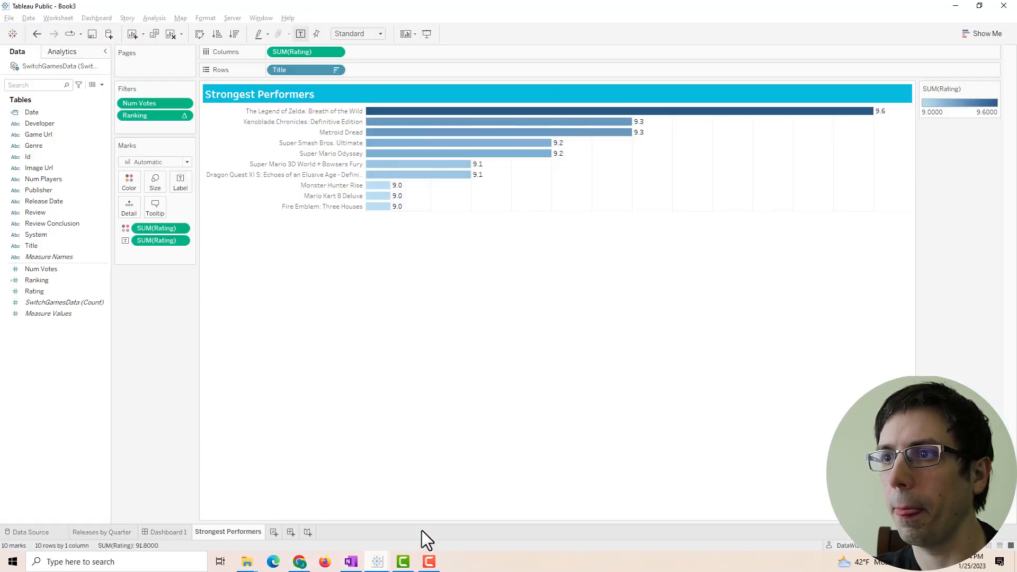
left_click(135, 183)
- Shade the Strongest Performers rating bars from pale to teal #0885a5, then show Dashboard 1
left_click(141, 215)
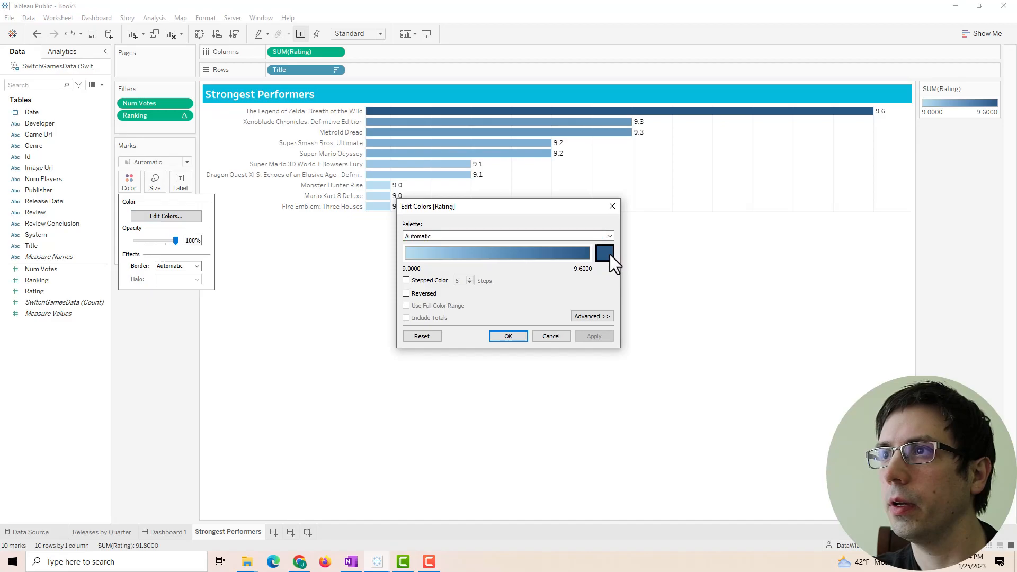
left_click(605, 253)
left_click_drag(579, 356, 398, 339)
key("ctrl+v")
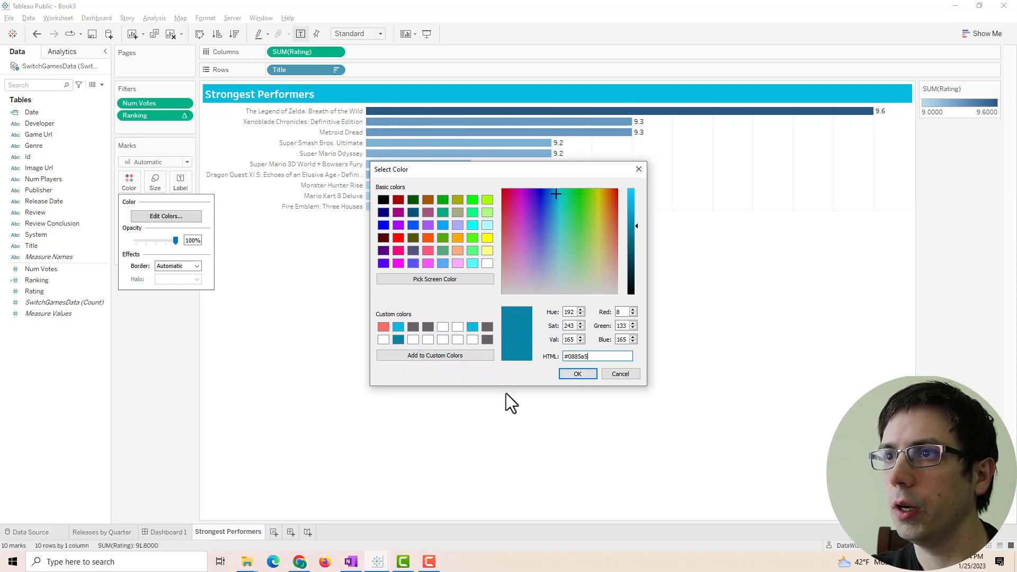
left_click(570, 373)
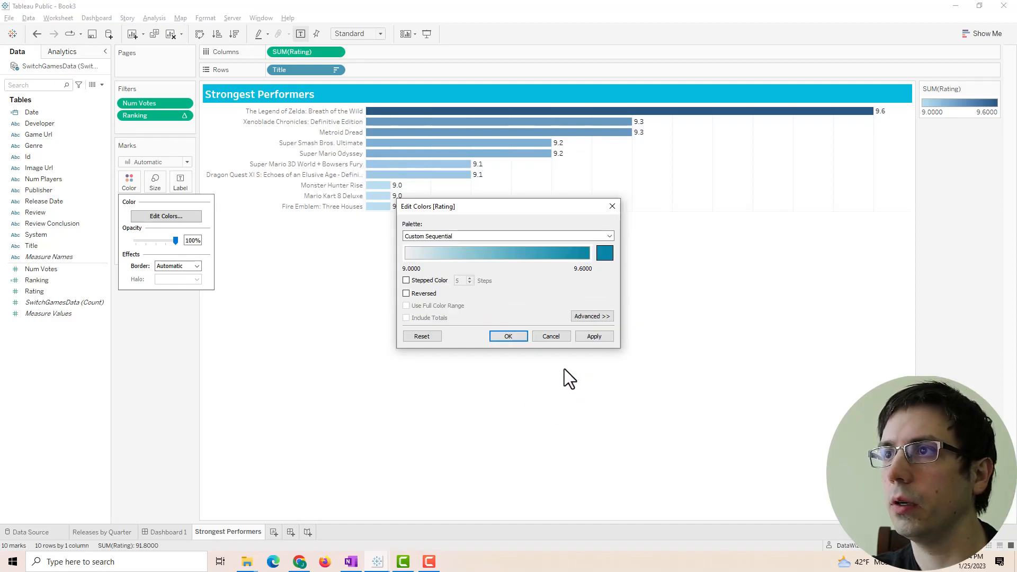
left_click(591, 336)
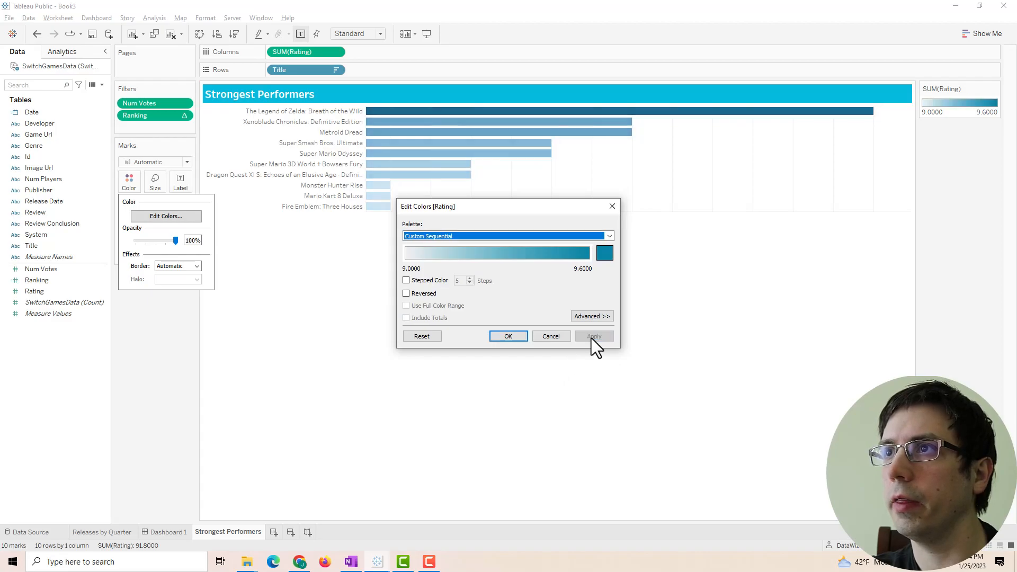
left_click(507, 336)
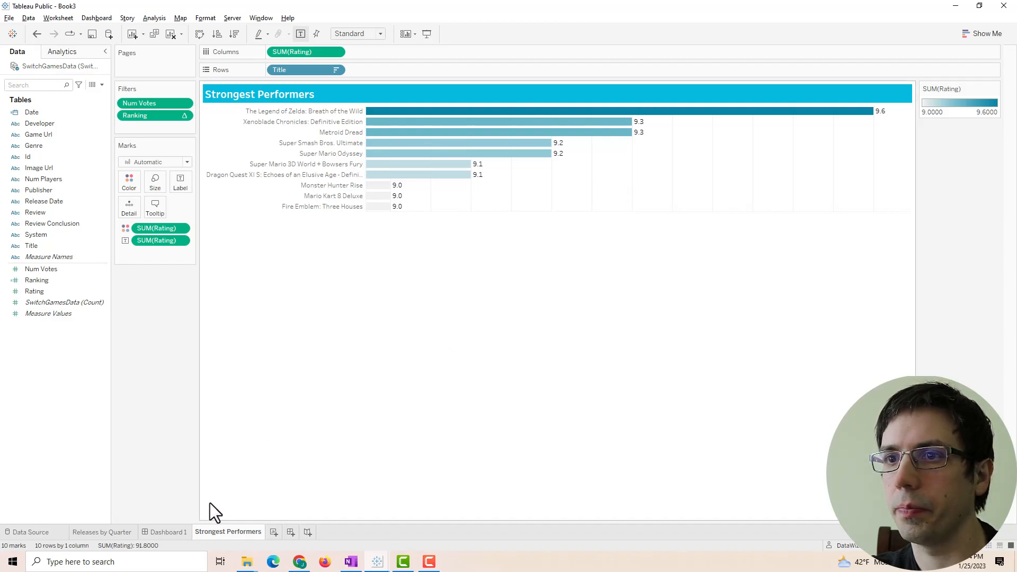
left_click(163, 531)
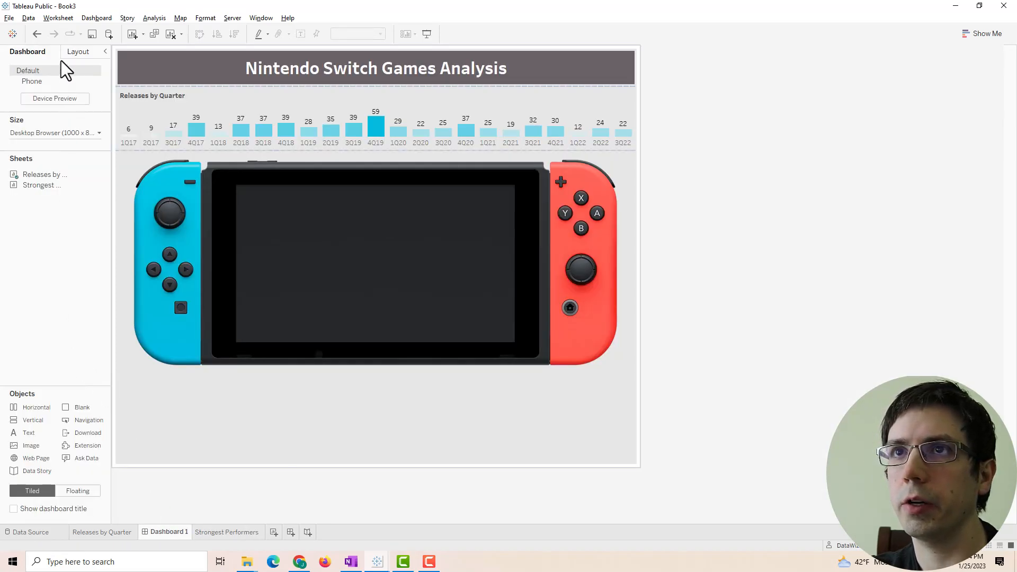
- Place Strongest Performers at the bottom of Dashboard 1 and delete the rating legend container
left_click(76, 55)
left_click(20, 53)
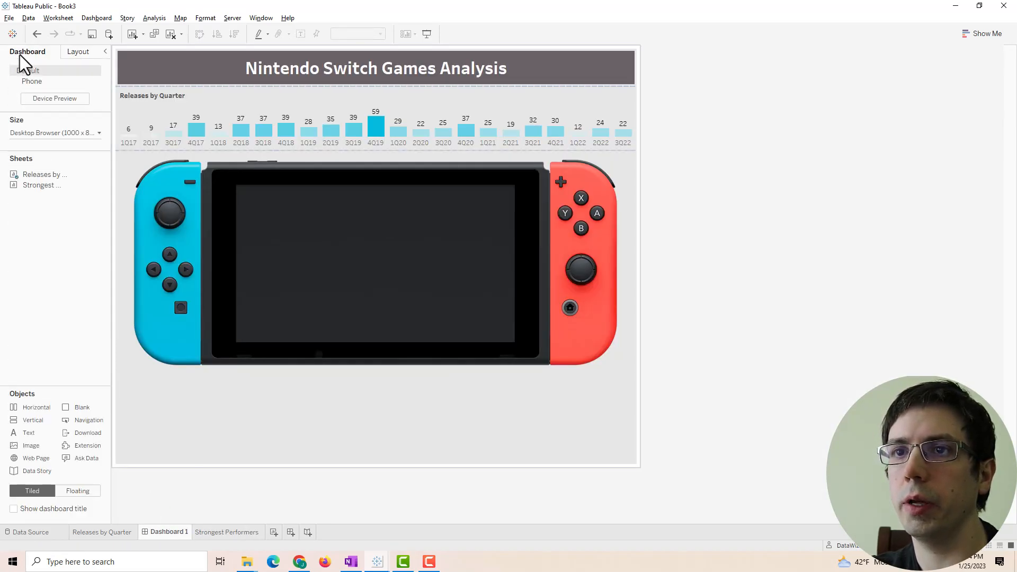
mouse_move(32, 181)
left_click_drag(33, 186, 454, 447)
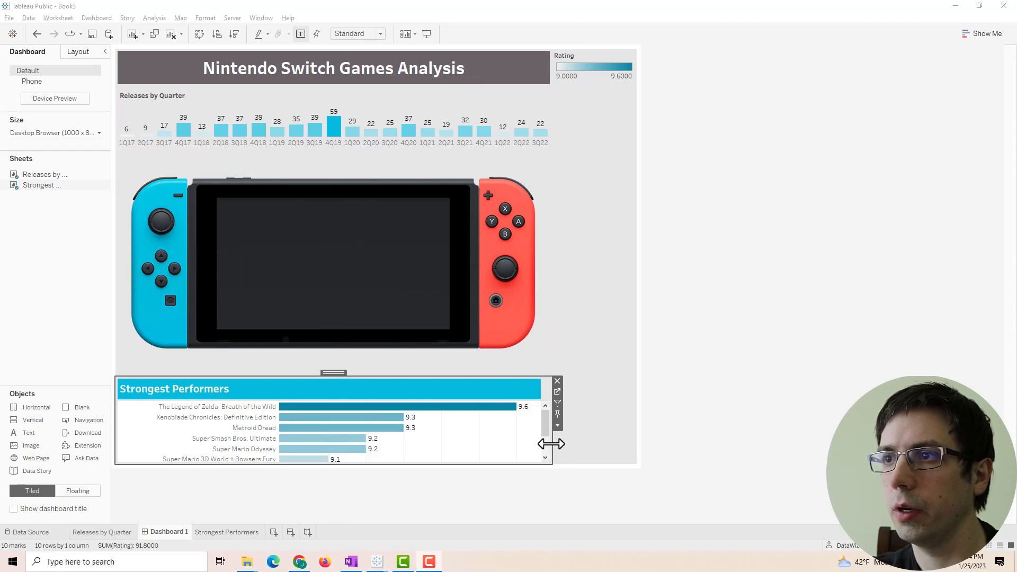
left_click(595, 155)
left_click(642, 54)
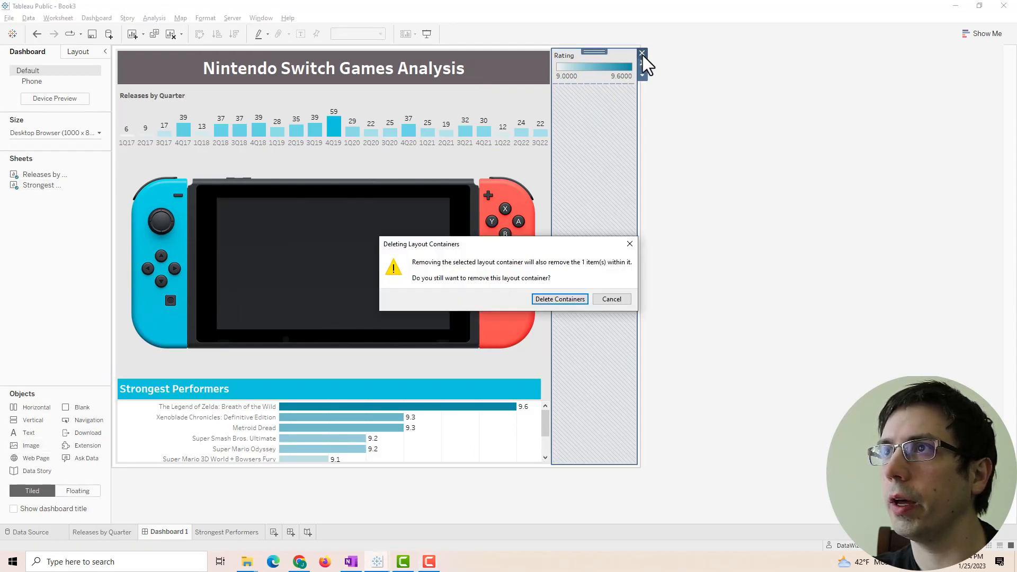
left_click(564, 304)
- Add a Vertical container, fit the chart to Entire View, and raise the divider
left_click_drag(32, 415, 320, 418)
left_click(306, 390)
left_click(334, 425)
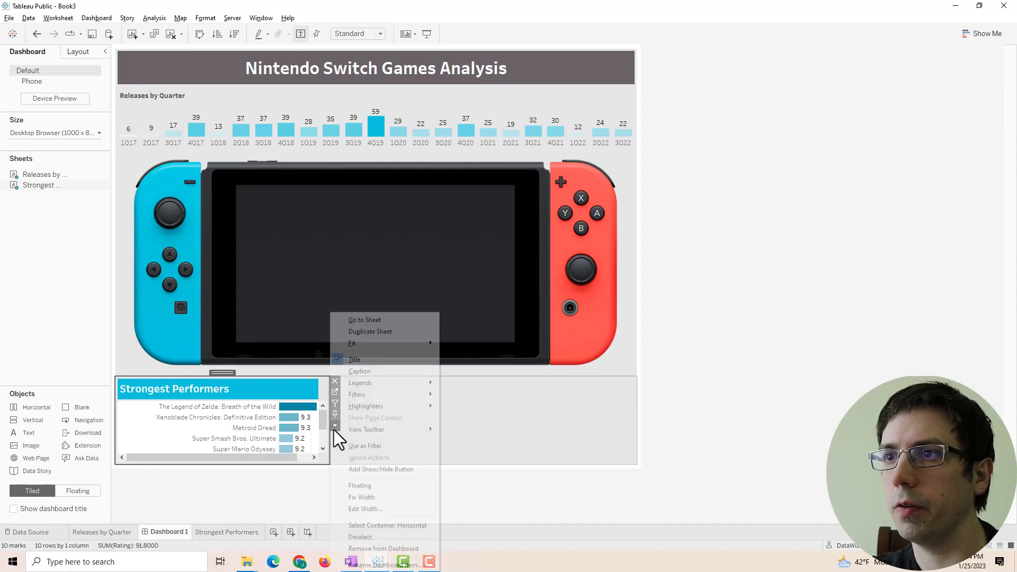
mouse_move(390, 342)
left_click(466, 355)
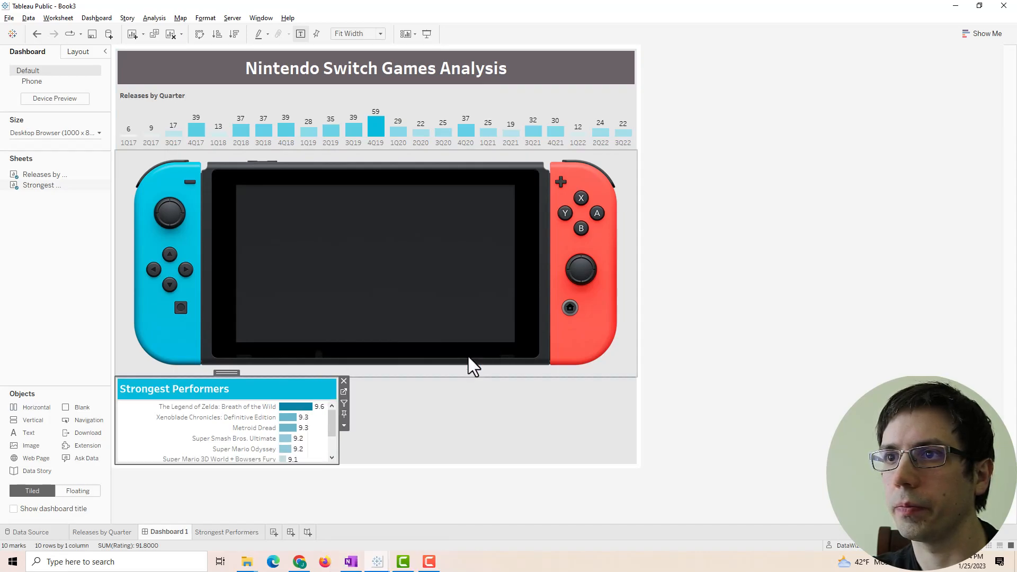
left_click(344, 425)
mouse_move(414, 345)
left_click(465, 377)
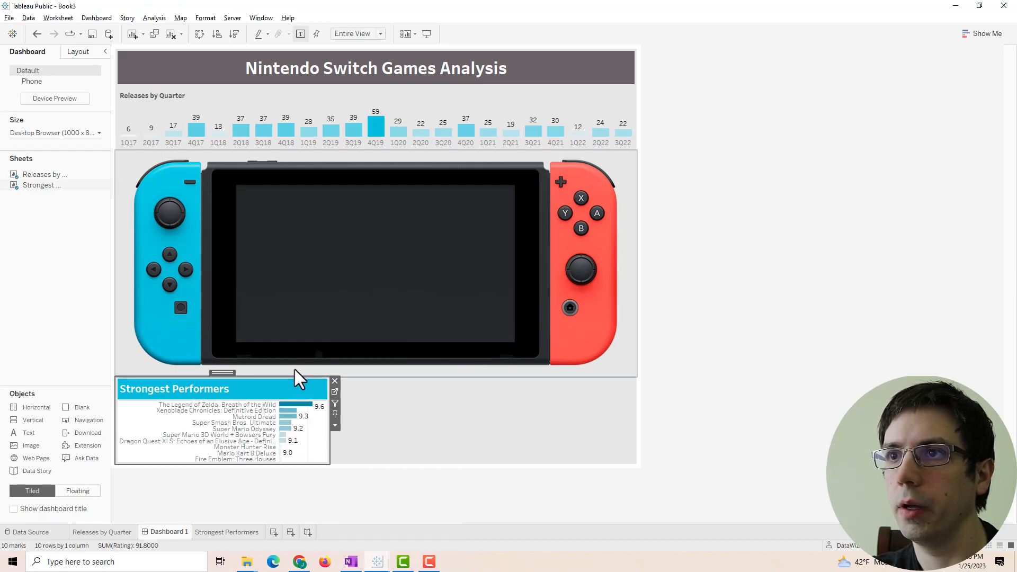
mouse_move(298, 373)
left_mouse_down()
mouse_move(306, 346)
mouse_move(288, 336)
mouse_move(291, 365)
left_mouse_up()
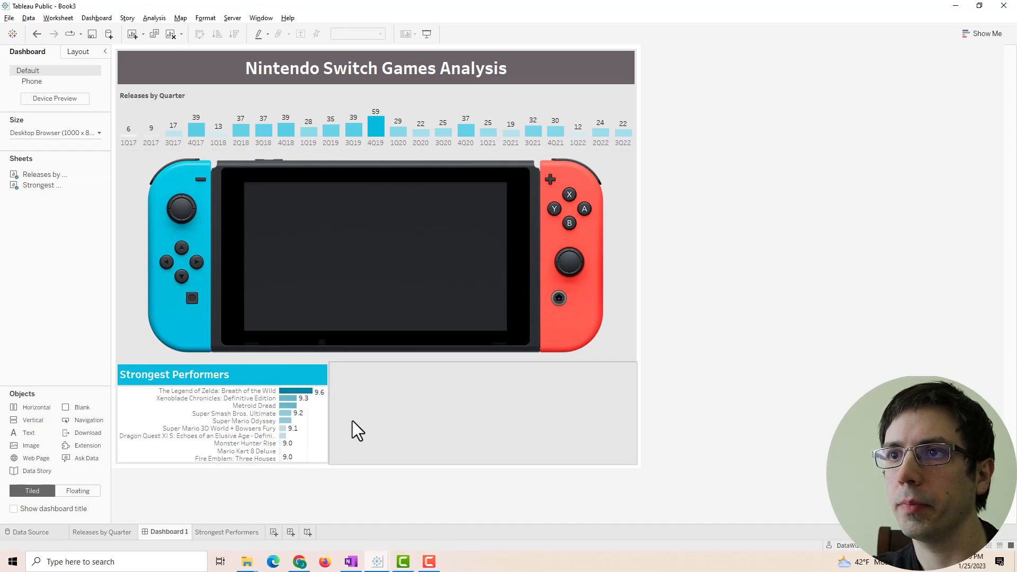
left_click(277, 413)
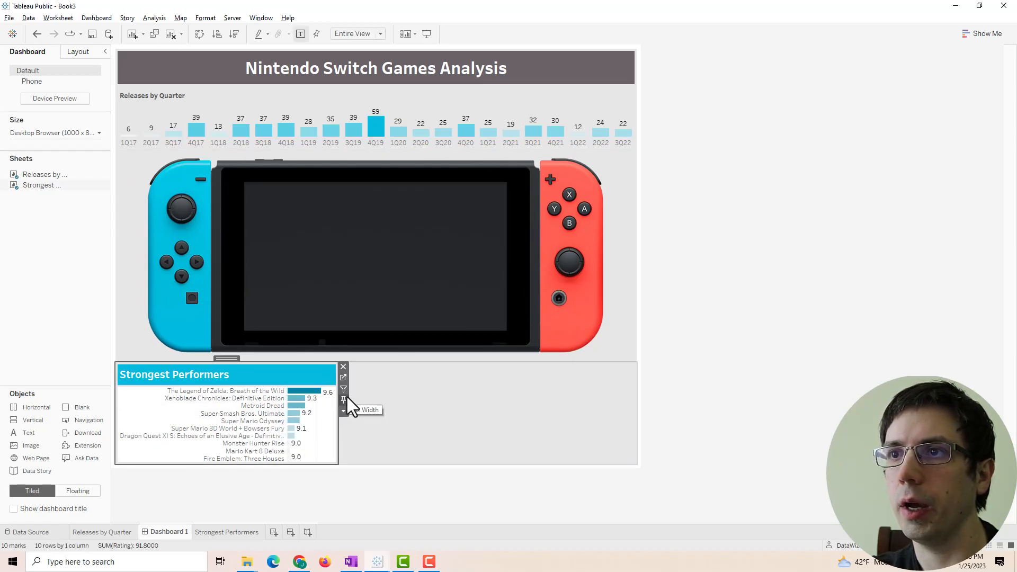
- Try light grey row banding on the Strongest Performers chart, then remove the pane banding
right_click(256, 401)
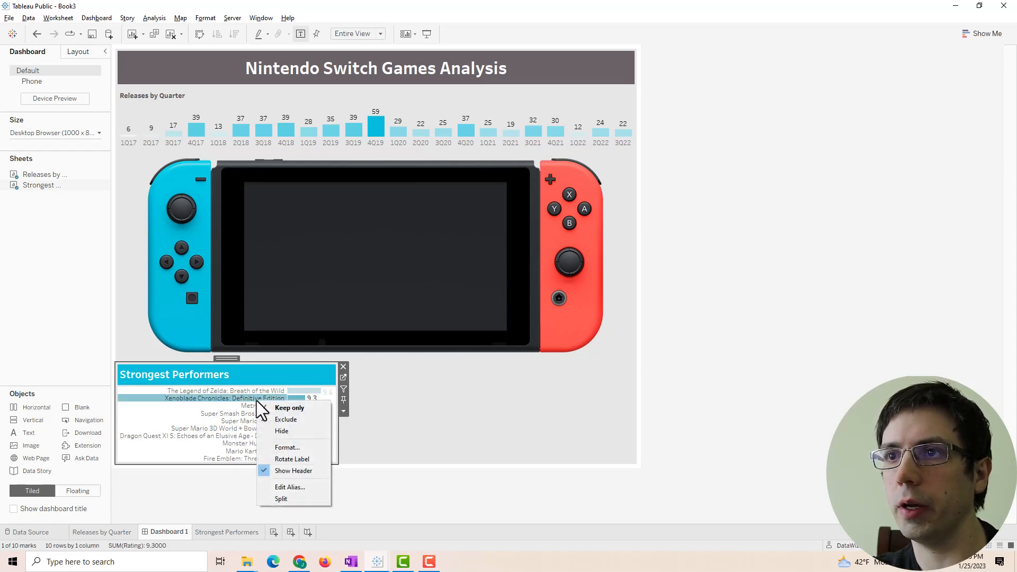
left_click(276, 445)
left_click(40, 71)
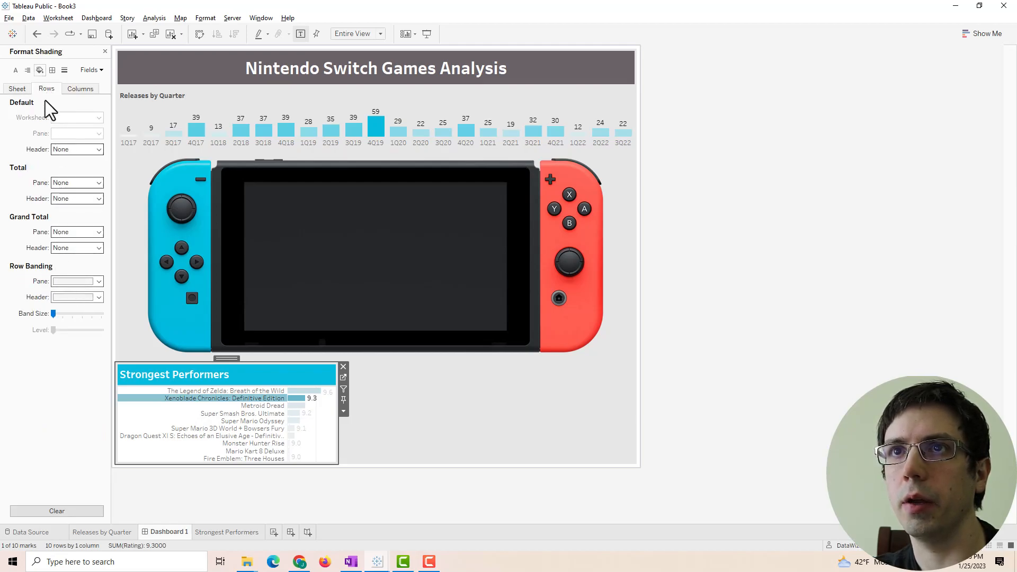
left_click(67, 282)
left_click(62, 278)
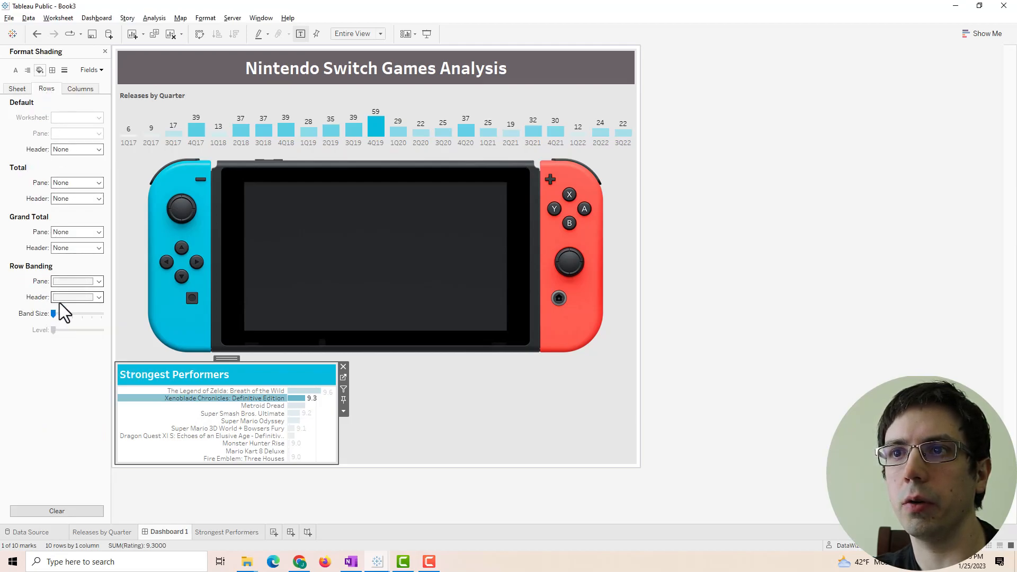
left_click(64, 297)
left_click(70, 341)
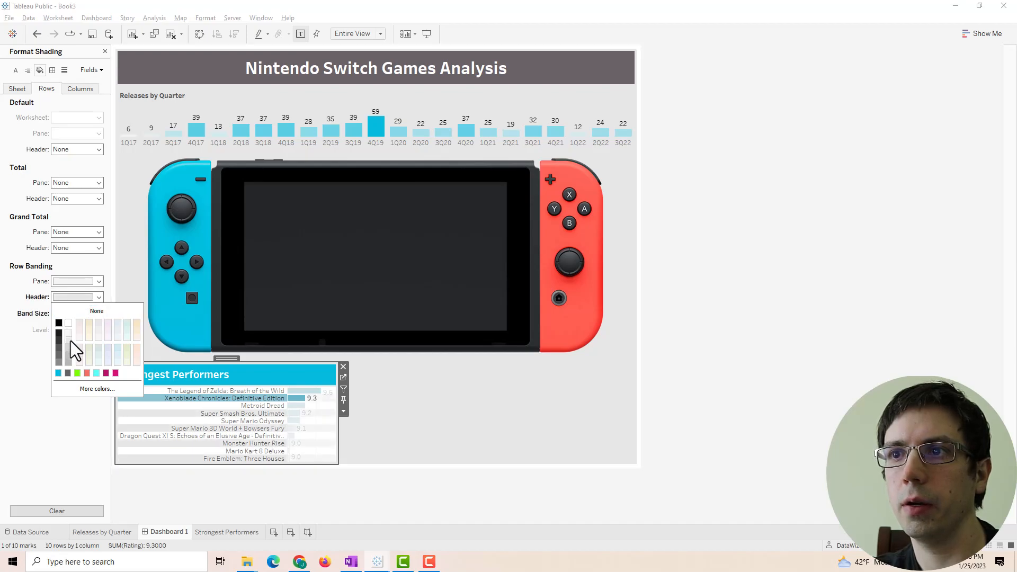
left_click(328, 433)
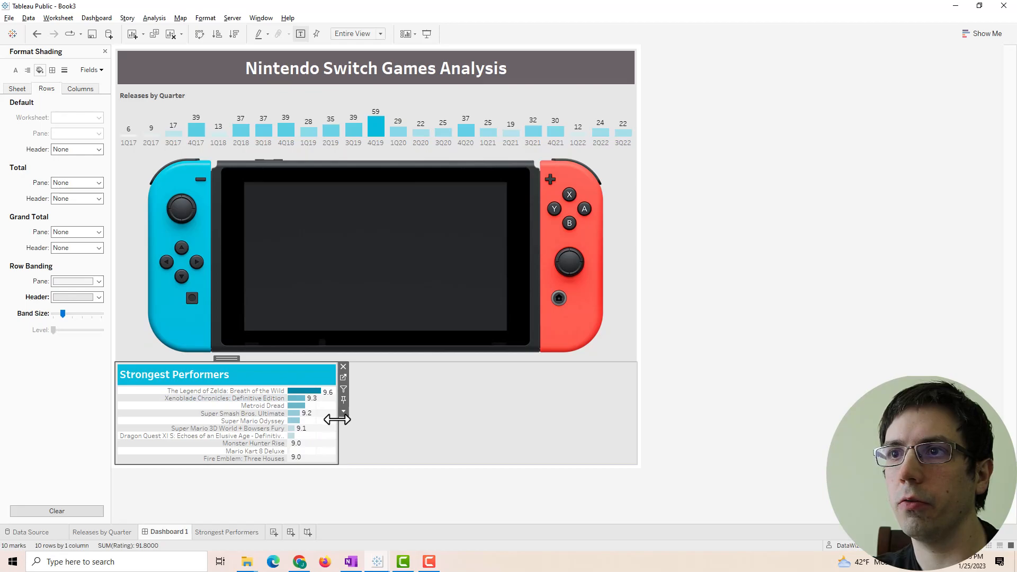
left_click(78, 283)
left_click(82, 296)
left_click(726, 275)
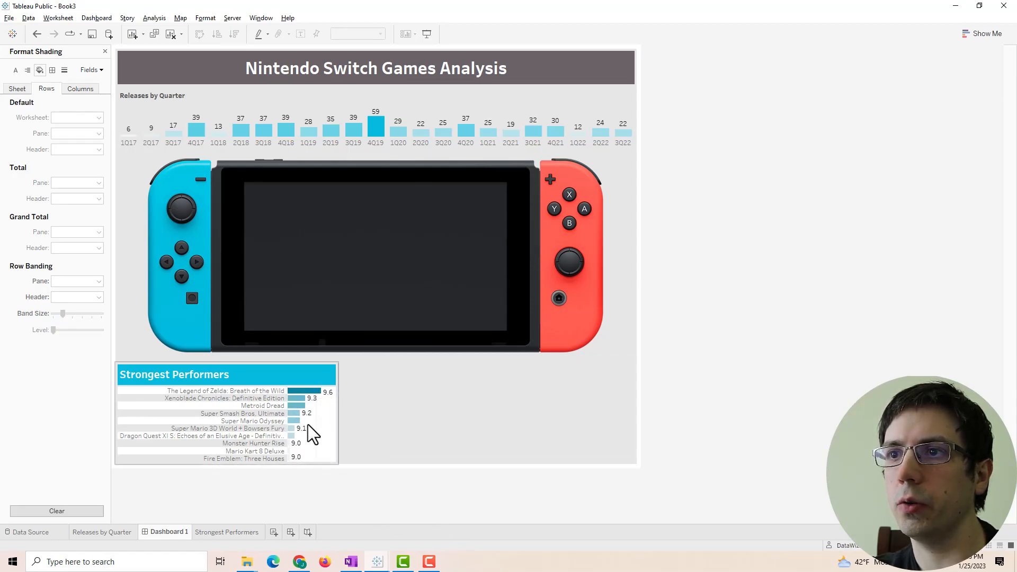
- Set the chart's column grid lines to None
left_click(321, 421)
right_click(321, 421)
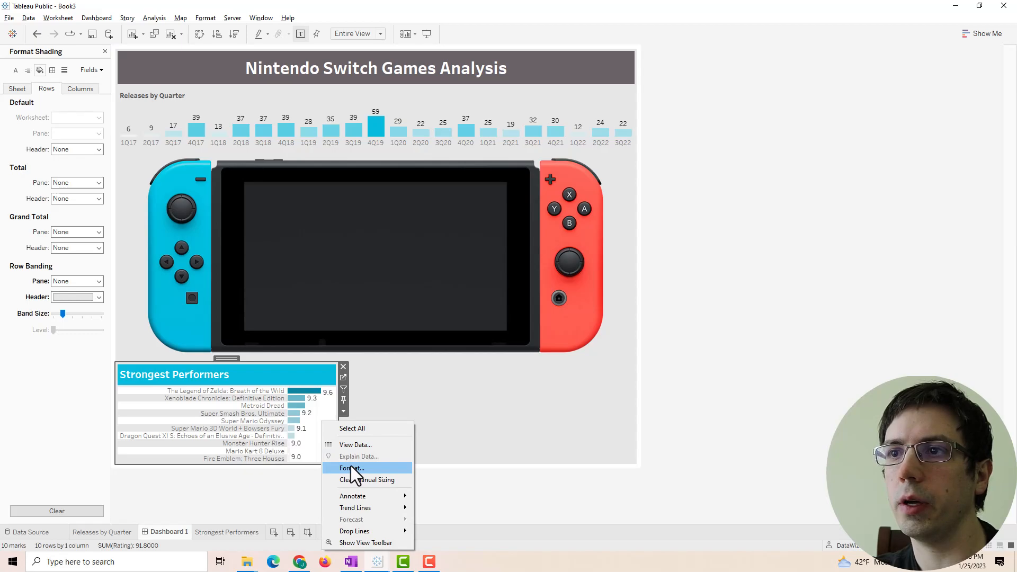
left_click(351, 466)
left_click(52, 70)
left_click(66, 70)
left_click(74, 89)
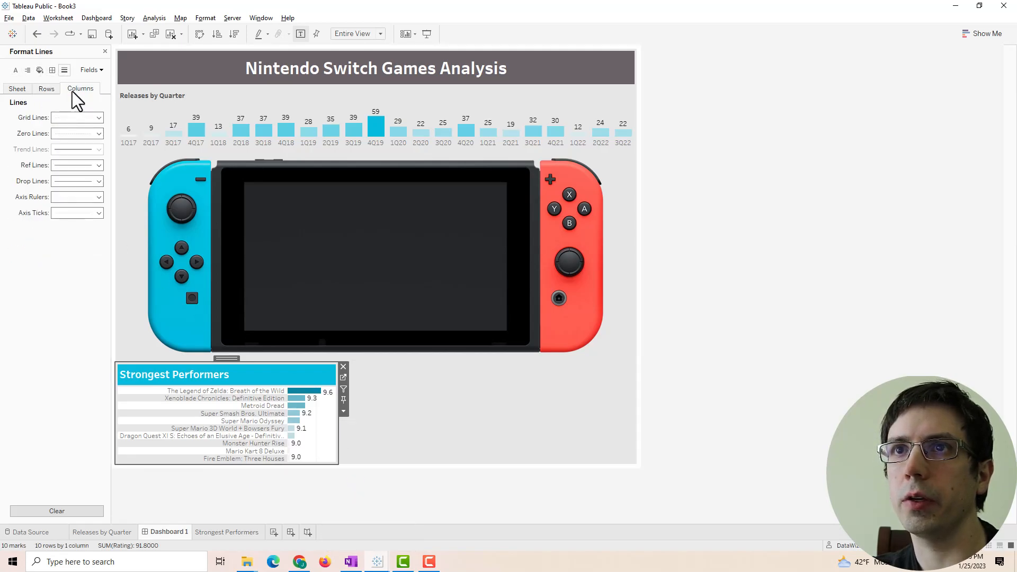
left_click(67, 118)
left_click(72, 131)
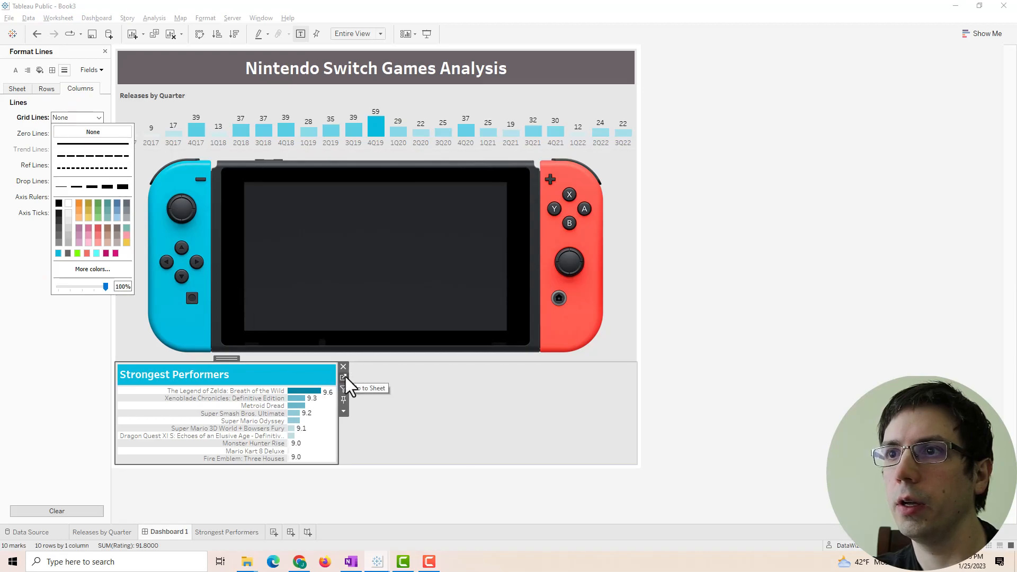
- Inspect the Strongest Performers worksheet shading, left at None, then return to Dashboard 1
left_click(344, 377)
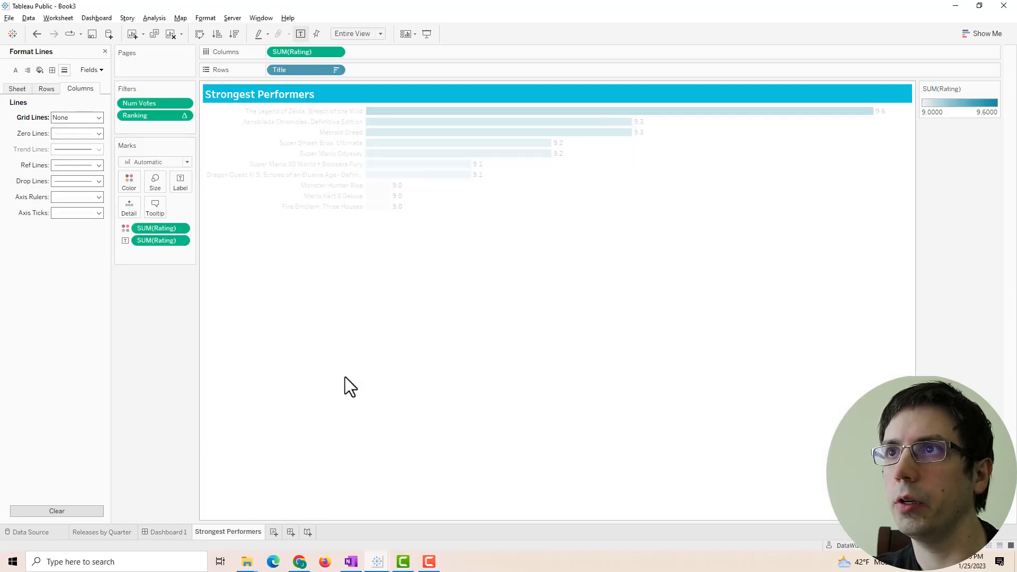
right_click(586, 197)
left_click(615, 243)
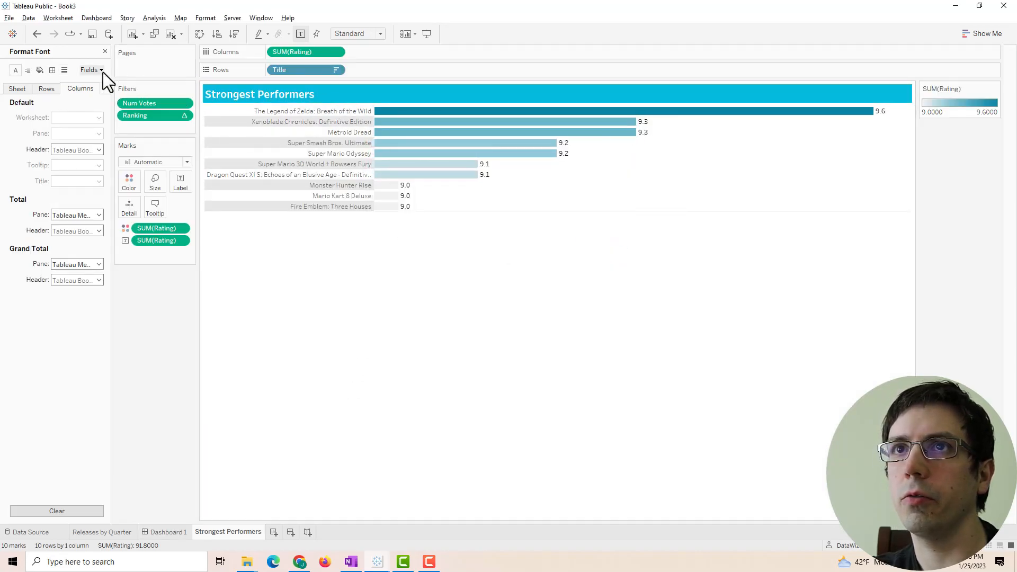
left_click(39, 70)
left_click(45, 90)
left_click(24, 90)
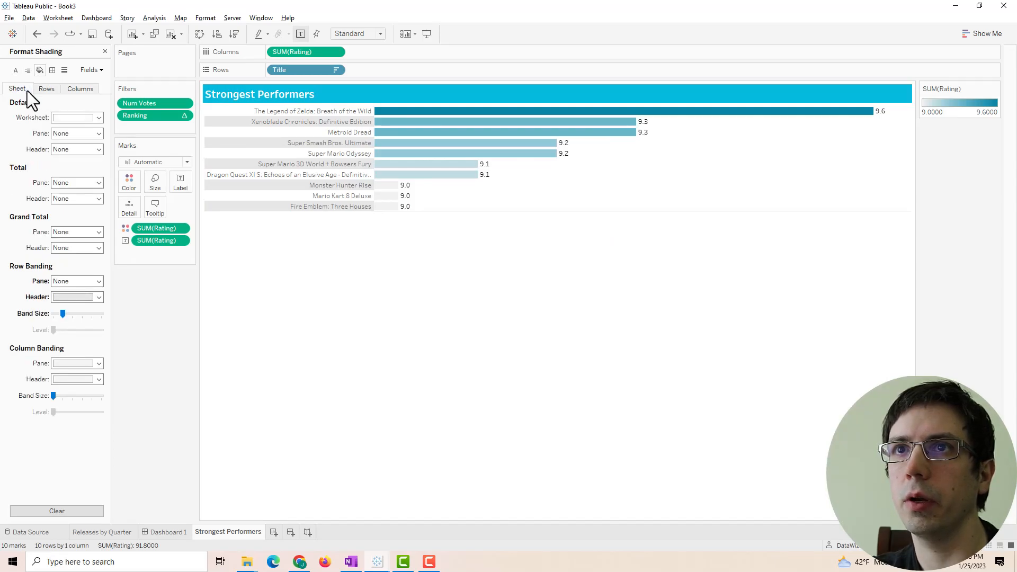
left_click(57, 115)
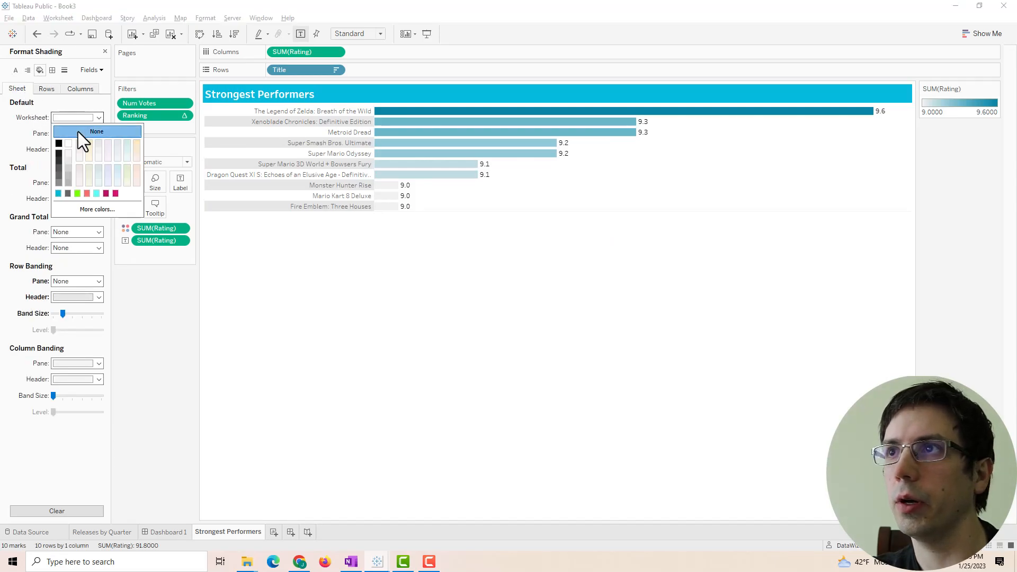
left_click(377, 307)
left_click(154, 532)
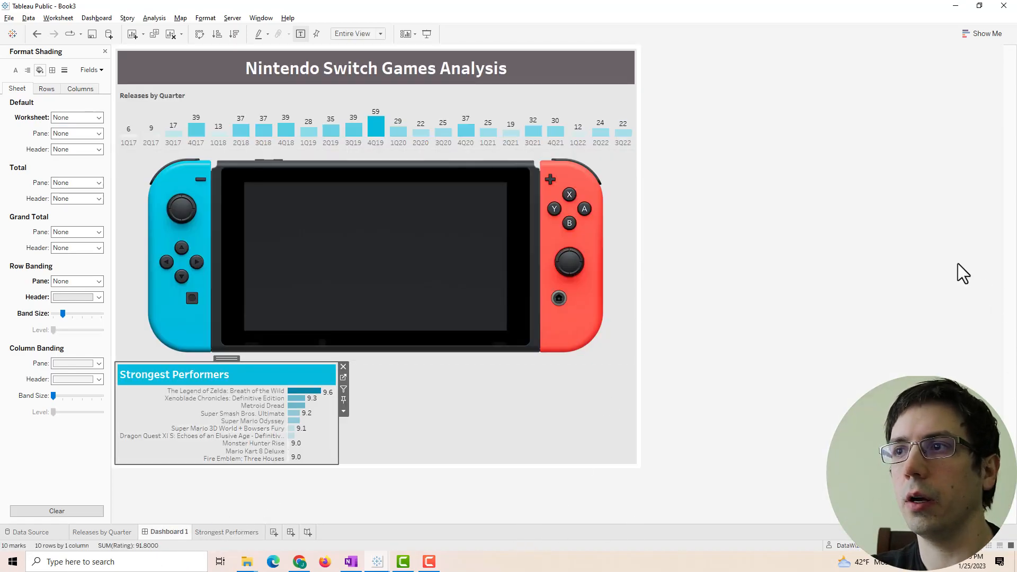
- Turn off the axis lines on the Strongest Performers chart
left_click(870, 263)
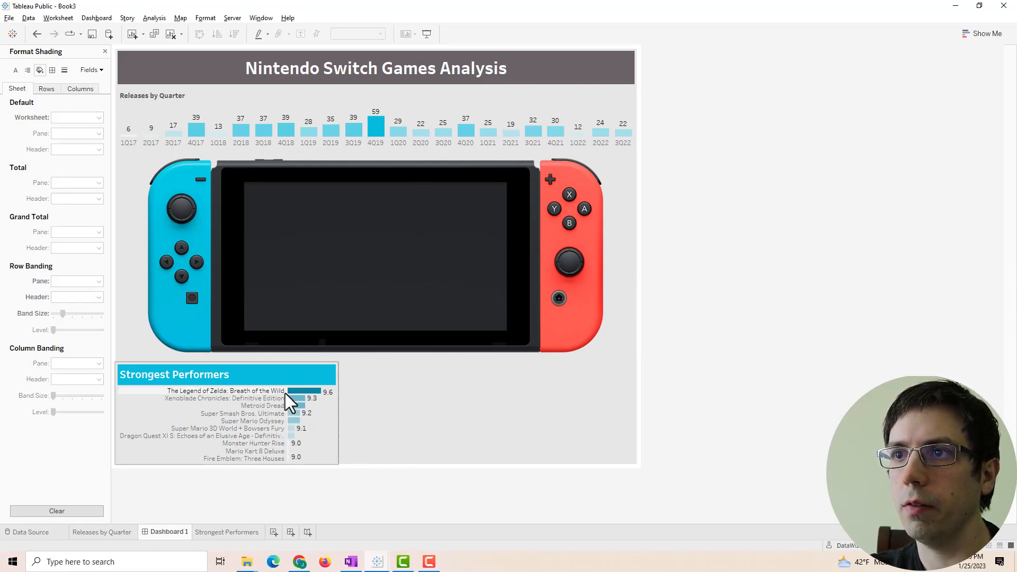
left_click(325, 424)
right_click(324, 422)
left_click(347, 467)
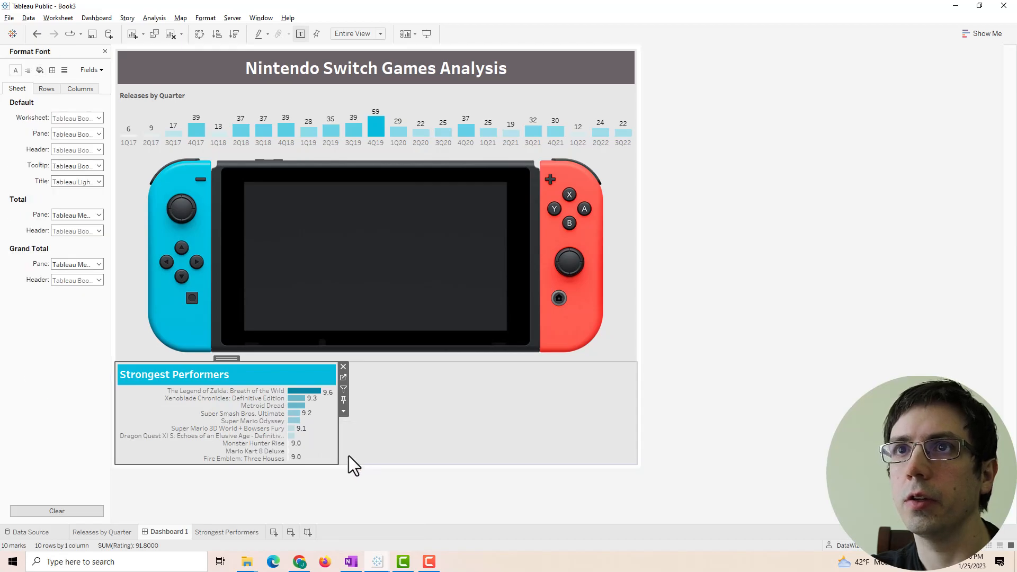
left_click(52, 70)
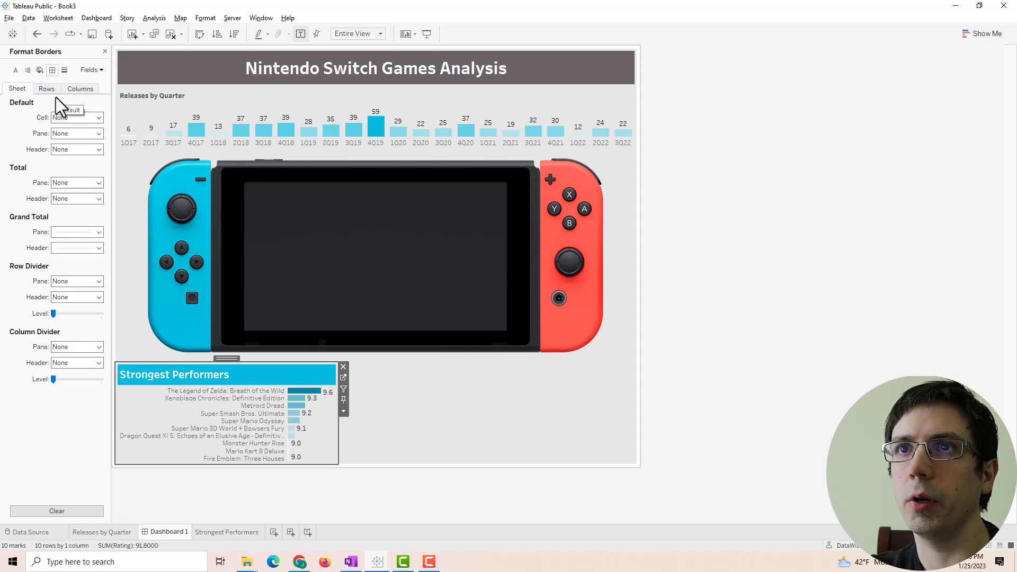
left_click(48, 90)
left_click(78, 94)
left_click(58, 93)
left_click(66, 75)
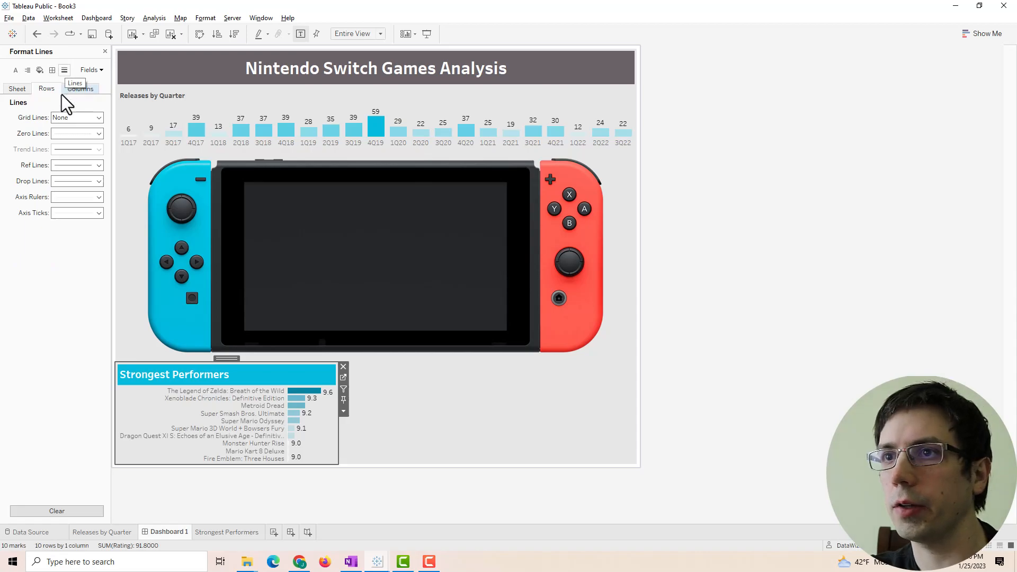
left_click(64, 213)
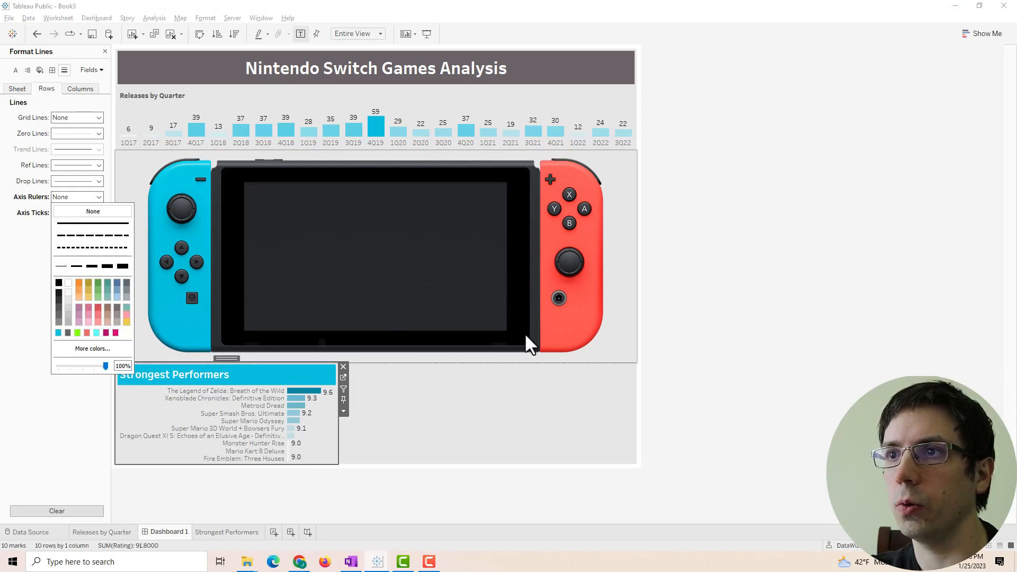
left_click(755, 259)
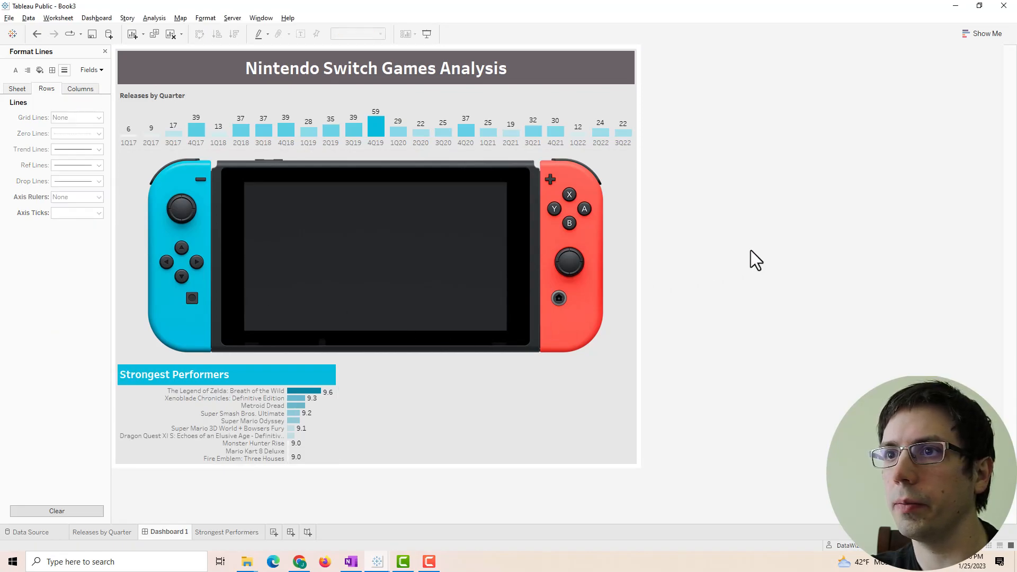
left_click(256, 401)
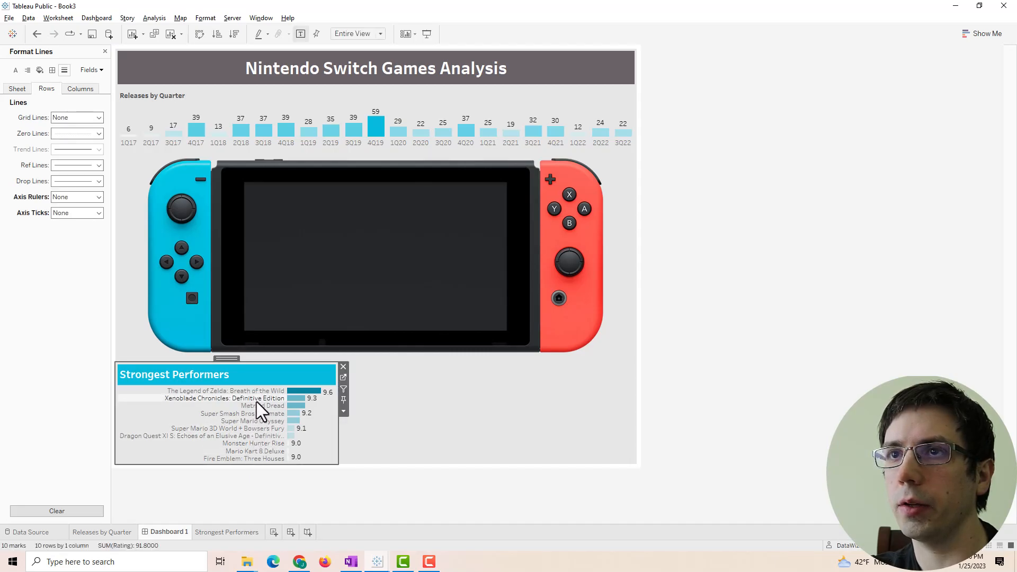
left_click(39, 69)
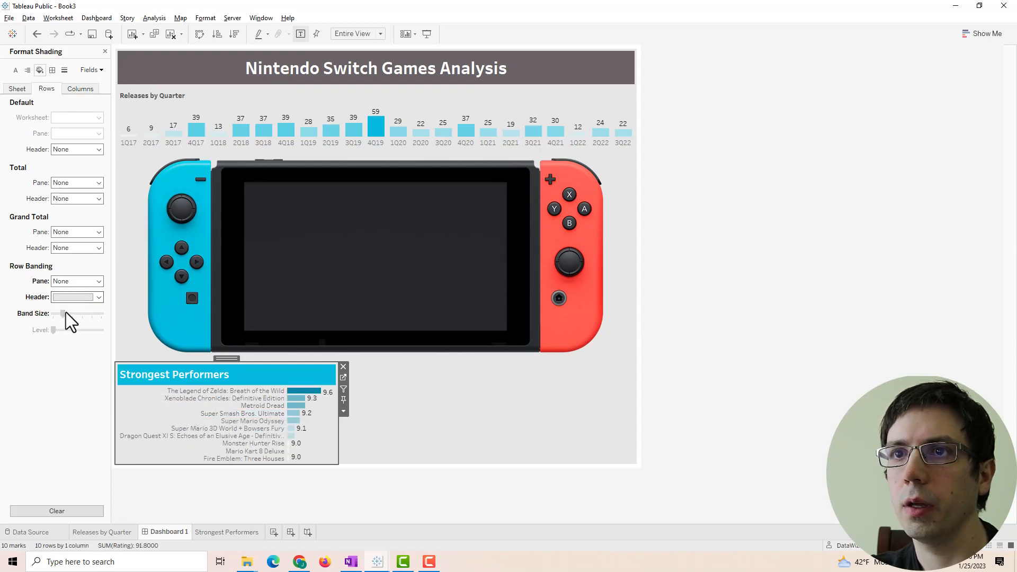
- Shrink the Switch image, raise the chart, and set row banding: header grey, pane None
left_click_drag(227, 358, 217, 321)
right_click(231, 374)
left_click(260, 421)
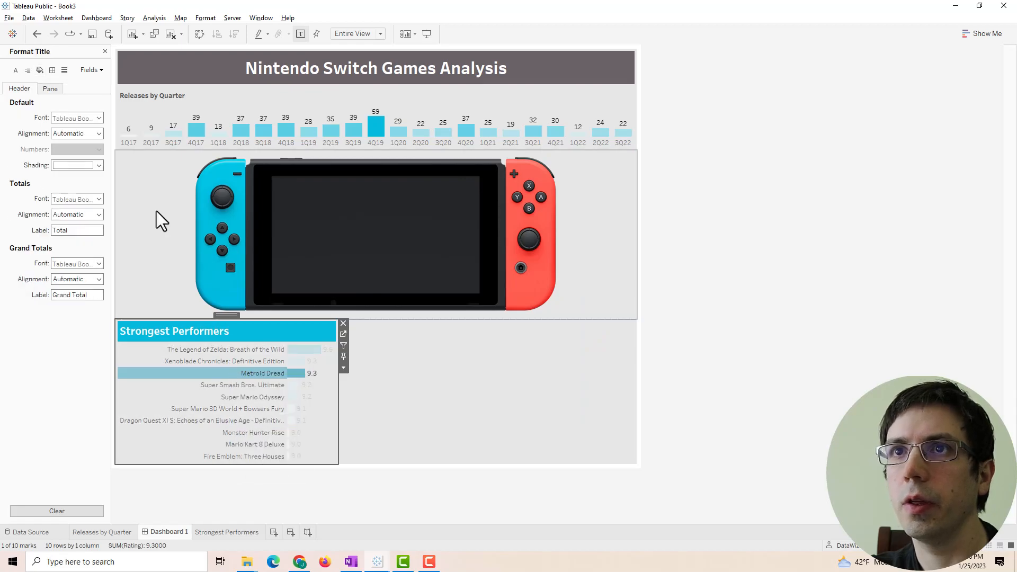
left_click(40, 70)
left_click(72, 281)
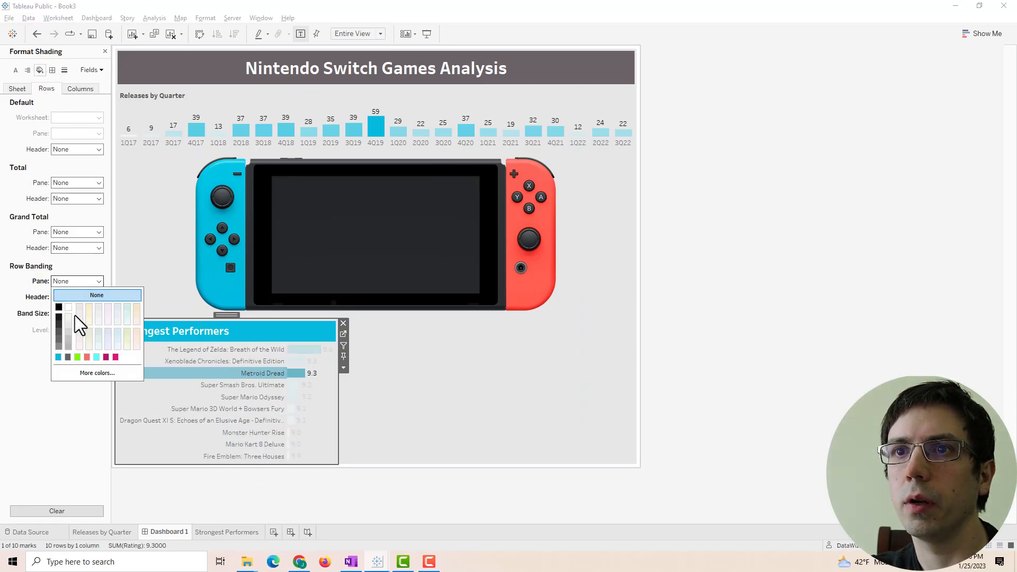
left_click(68, 332)
left_click(65, 285)
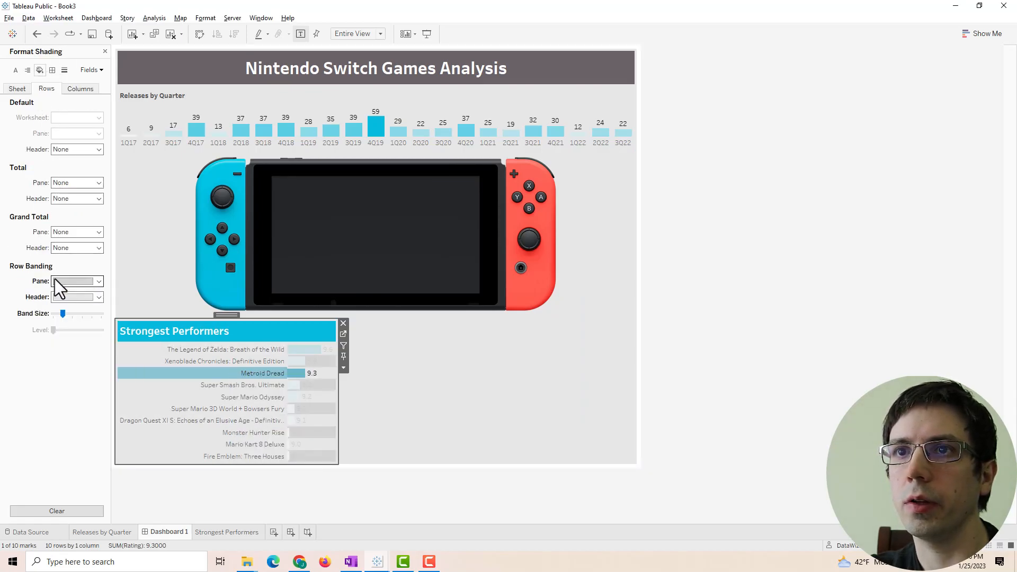
left_click(66, 297)
left_click(69, 348)
left_click(70, 348)
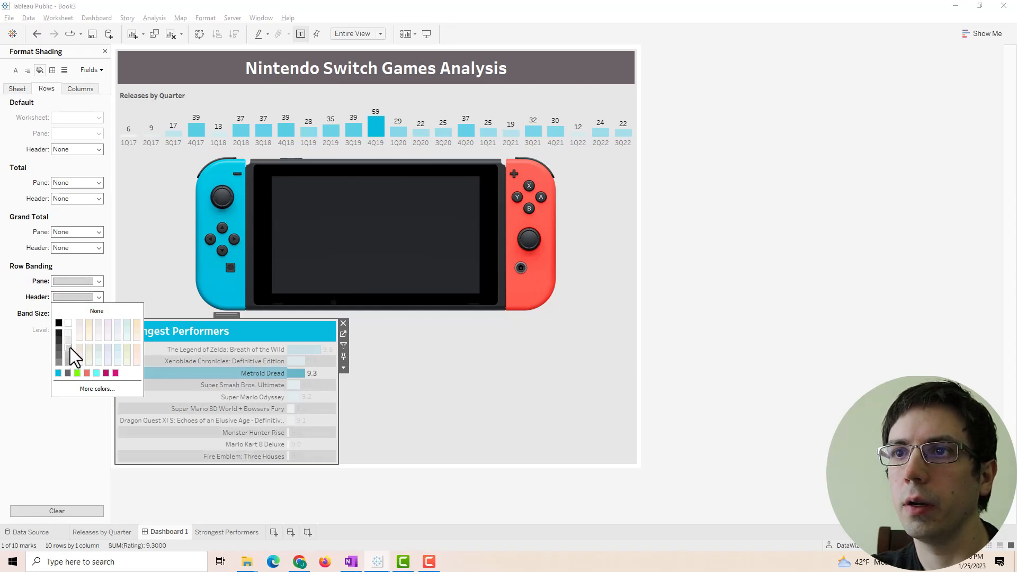
left_click(85, 300)
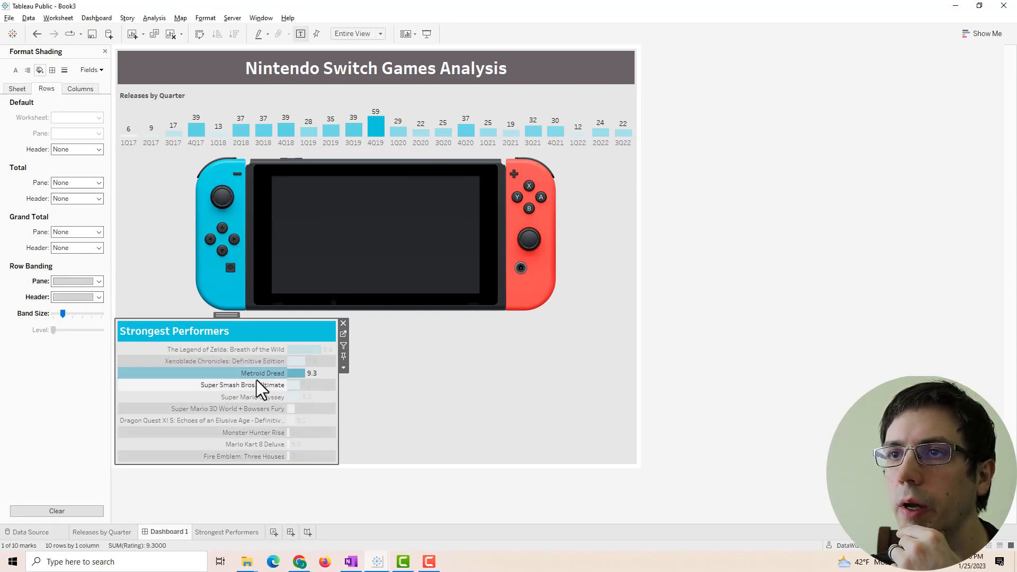
left_click(296, 374)
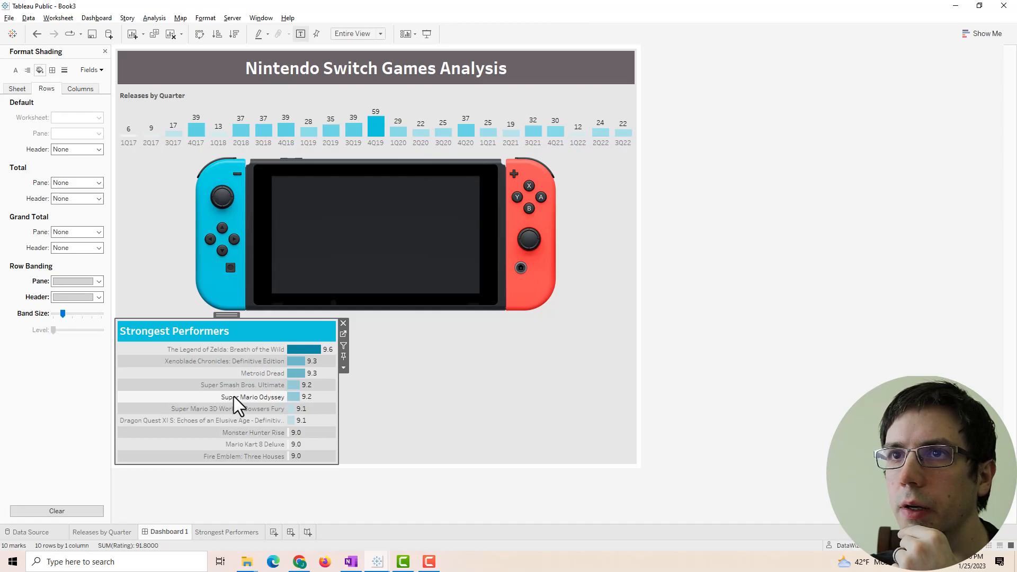
left_click(75, 289)
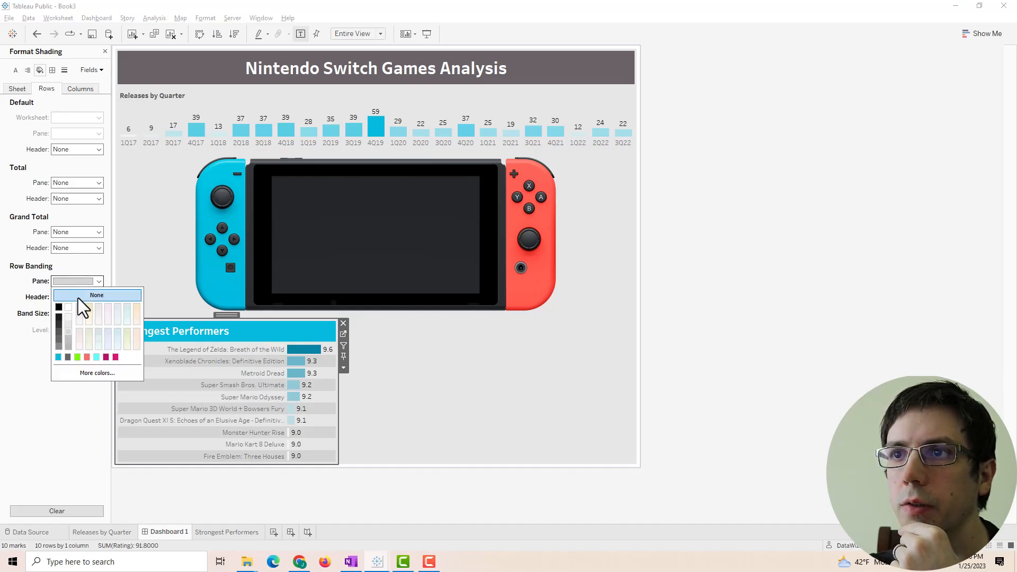
left_click(402, 307)
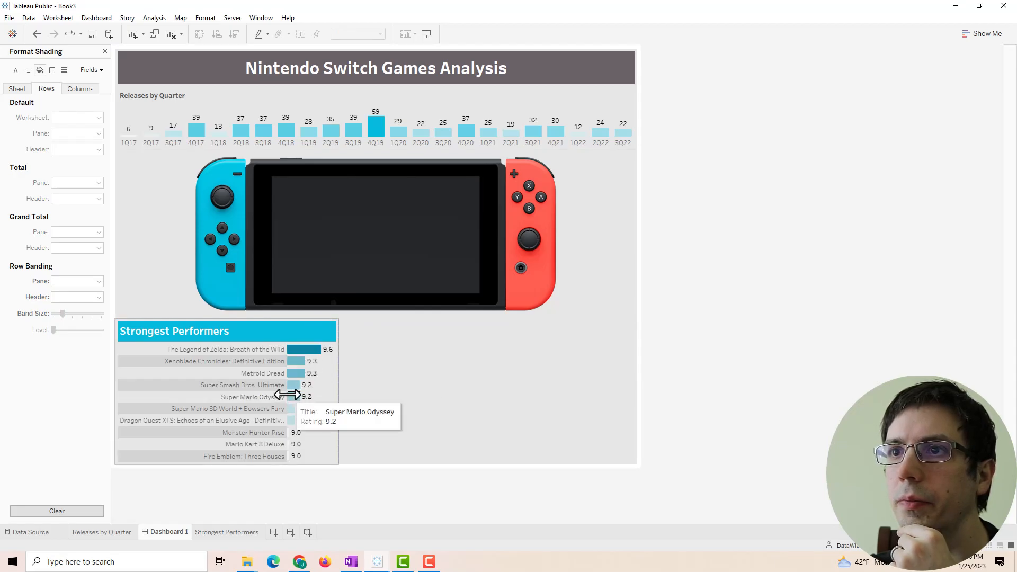
- Inspect the game-label font settings, leaving them unchanged
left_click(248, 354)
left_click(250, 351)
right_click(250, 351)
left_click(278, 399)
left_click(57, 120)
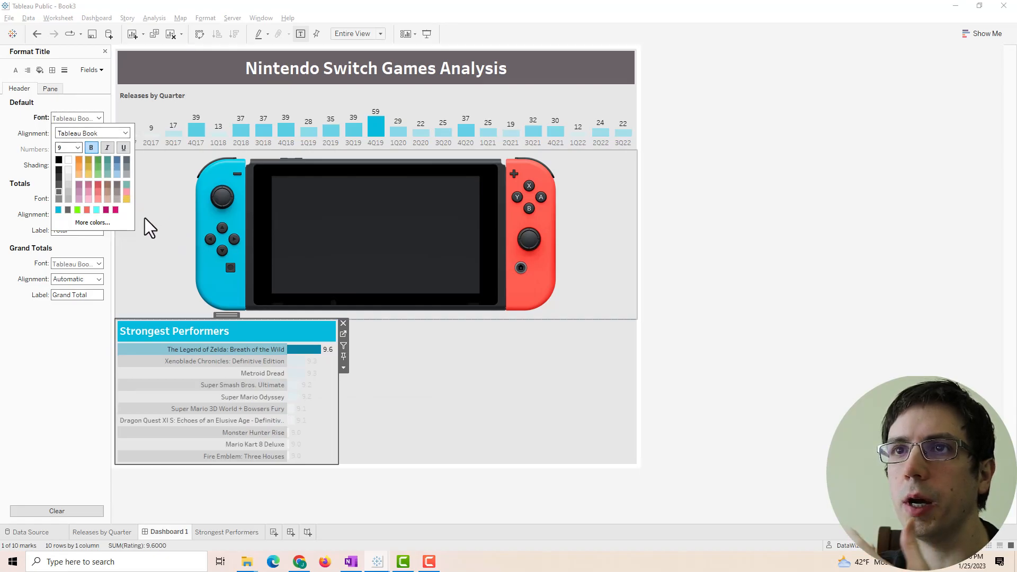
left_click(749, 238)
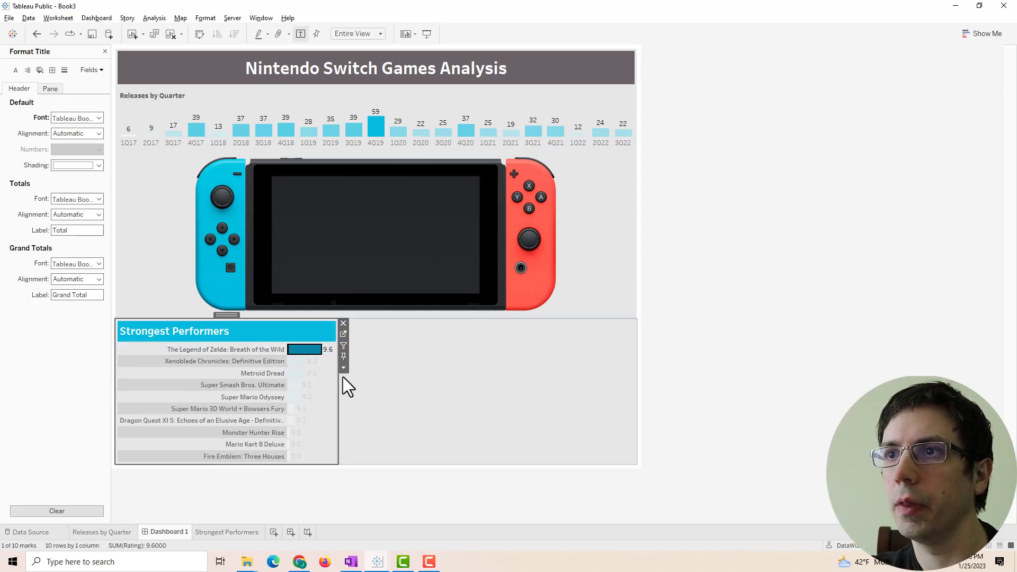
left_click(311, 352)
left_click(760, 180)
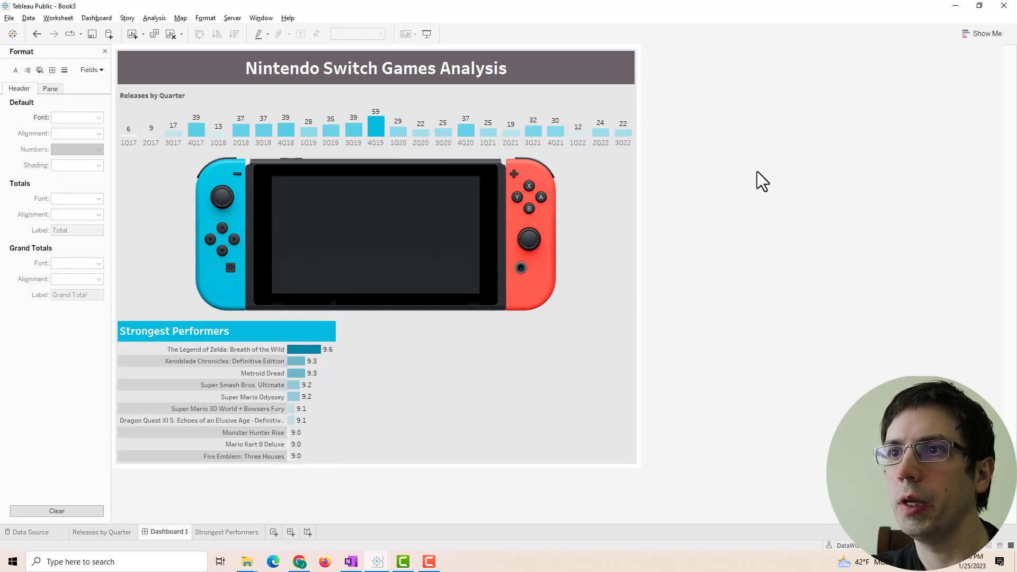
- Widen the chart and its game-title column so full titles like Dragon Quest XI S fit
left_click_drag(338, 390, 358, 391)
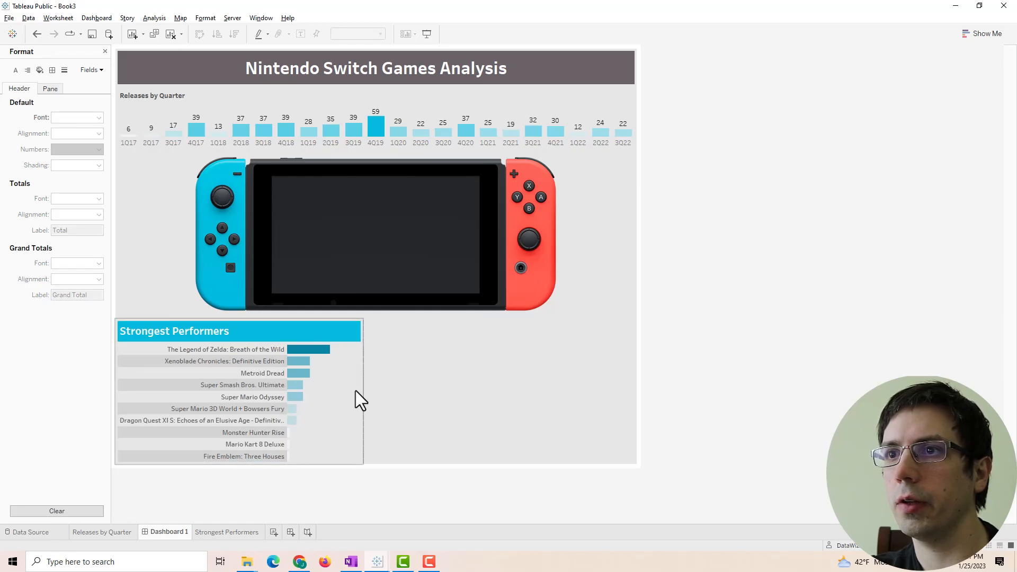
left_click(292, 396)
left_click_drag(291, 396, 307, 395)
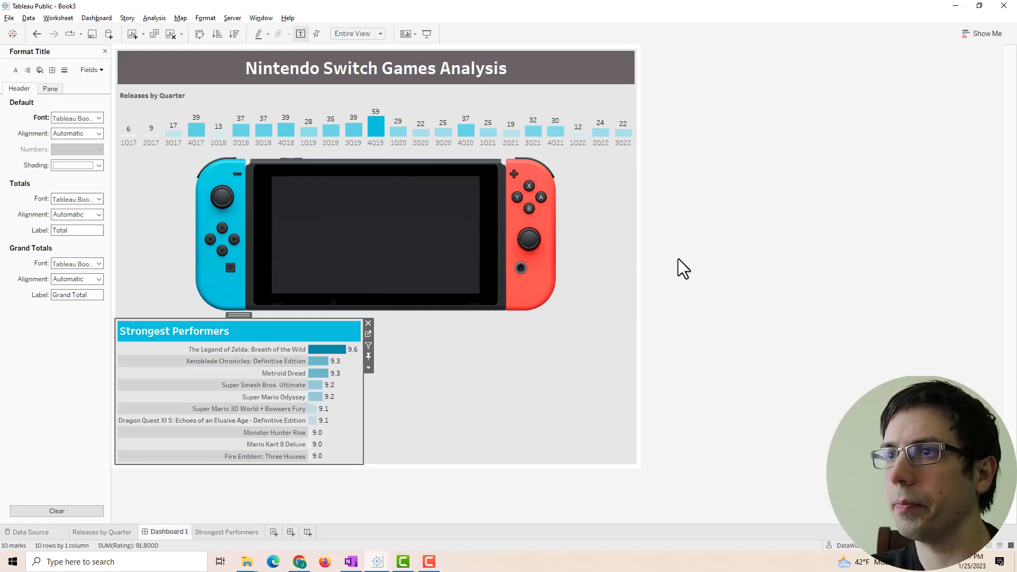
left_click(712, 245)
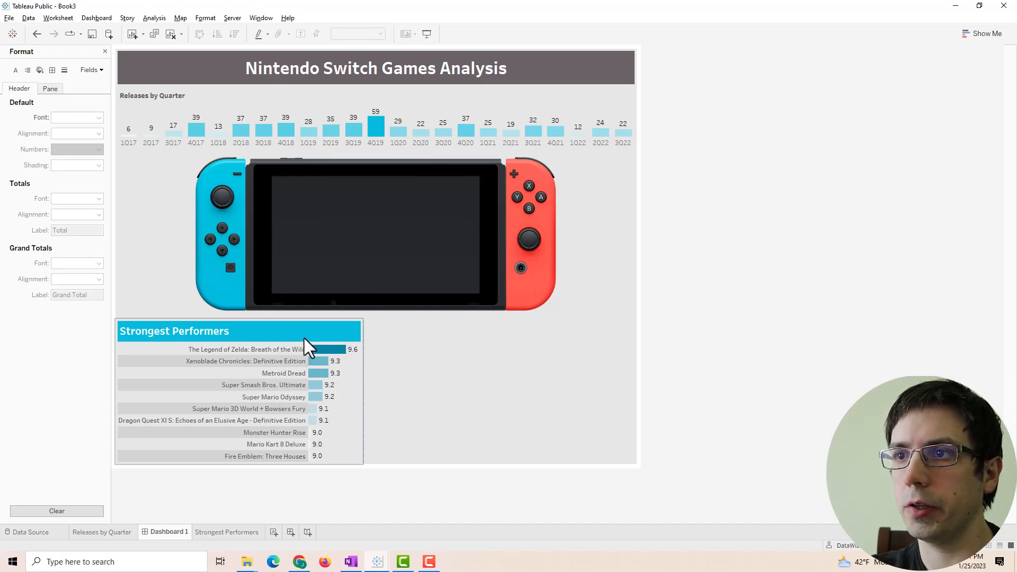
- Duplicate the Strongest Performers sheet and rename the copy 'Weakest Performers'
left_click(230, 531)
right_click(230, 529)
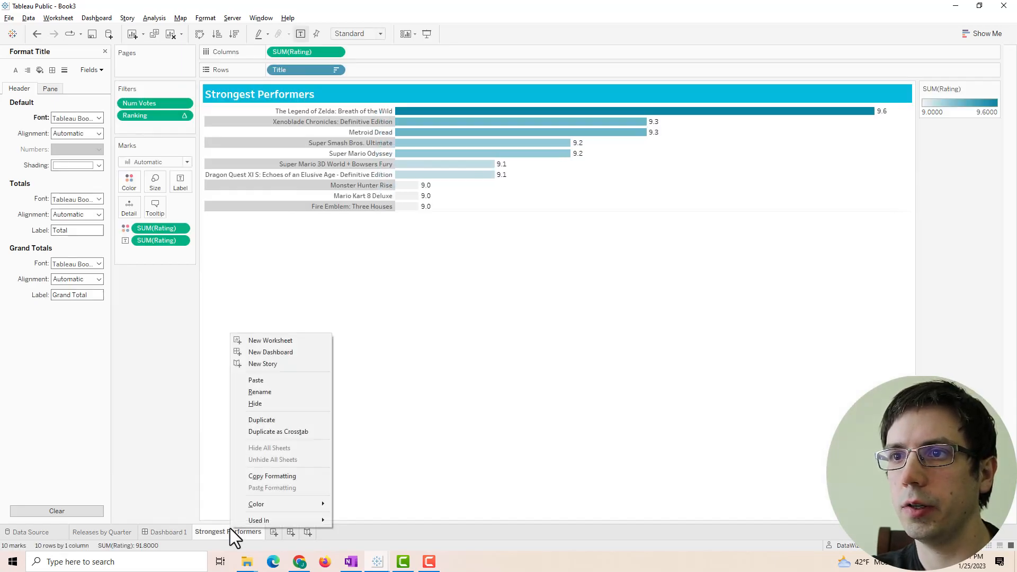
left_click(272, 417)
double_click(295, 532)
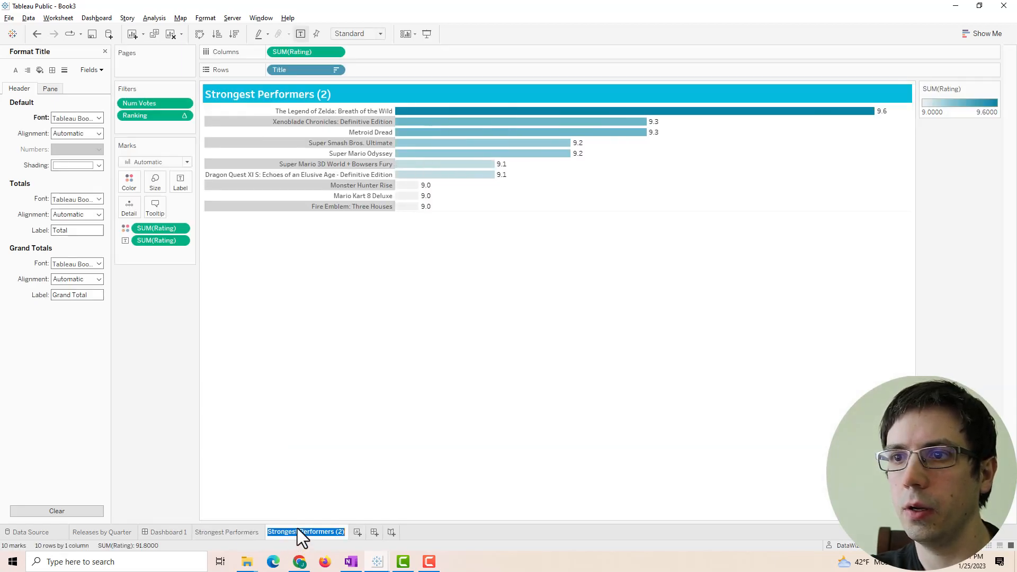
type("WEakest Performers")
key("Return")
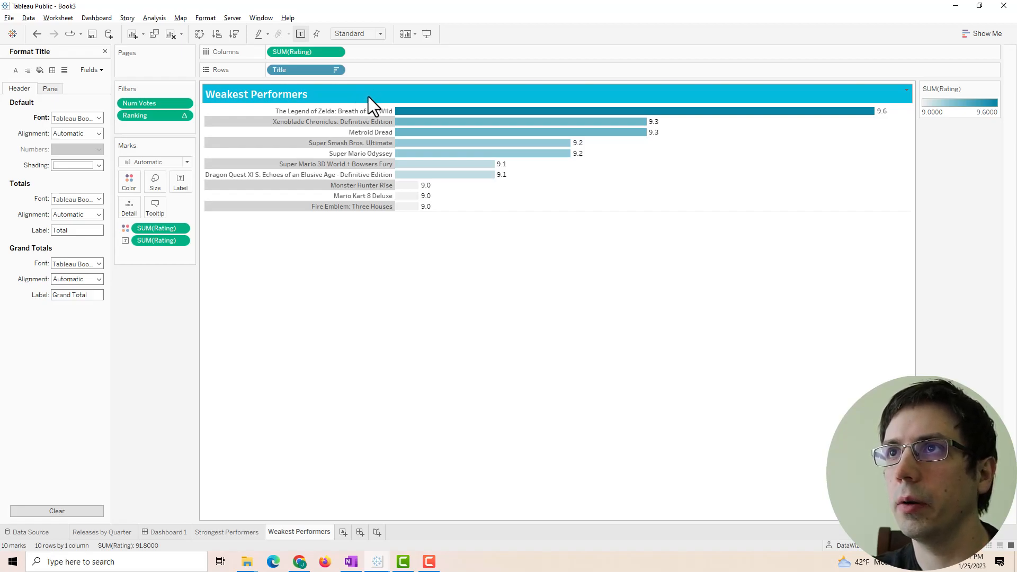
- Shade the Weakest Performers title band with a salmon red custom colour and close the Format pane
right_click(367, 97)
left_click(412, 147)
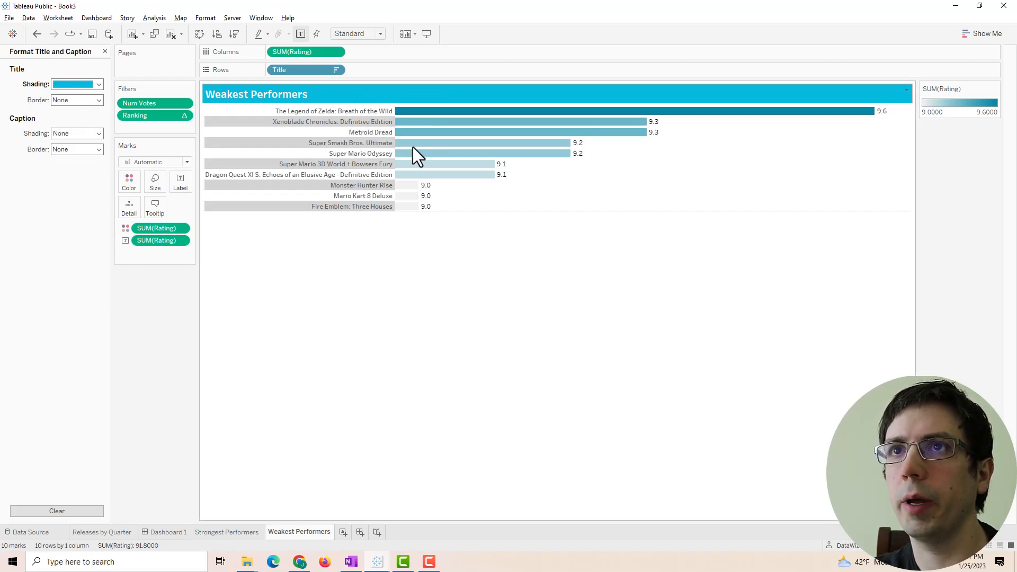
left_click(69, 84)
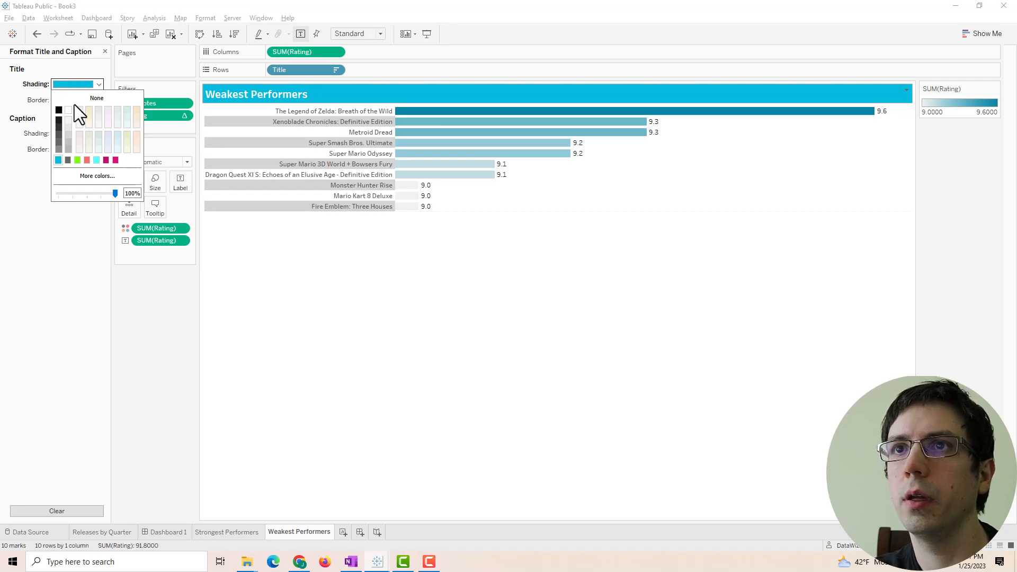
left_click(99, 179)
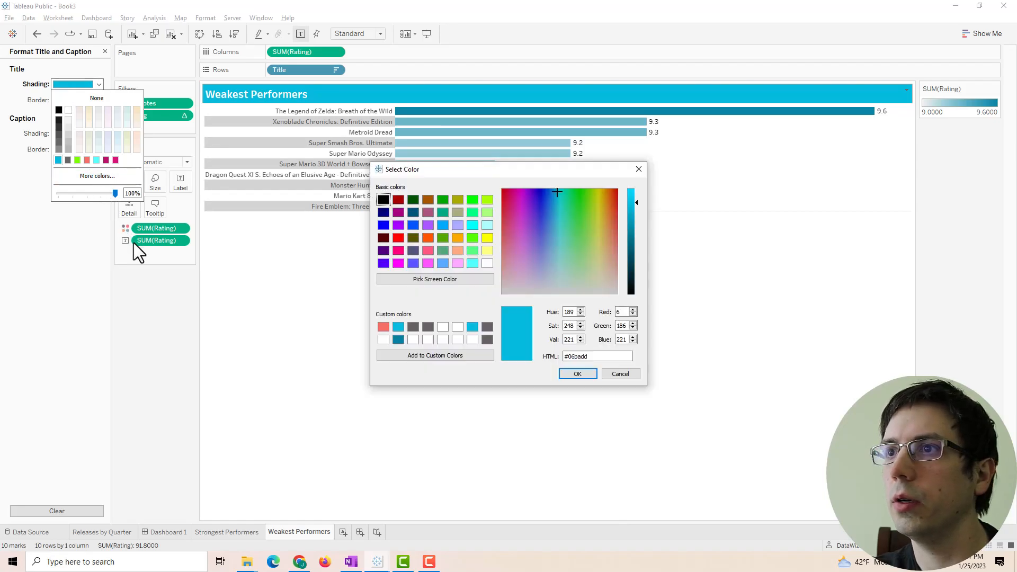
left_click(383, 326)
left_click(568, 369)
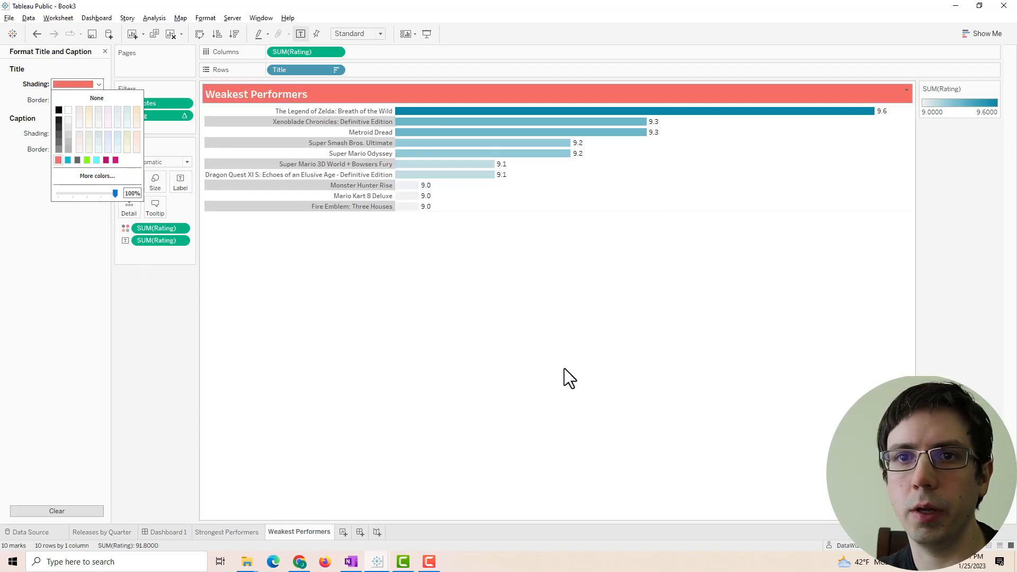
left_click(270, 358)
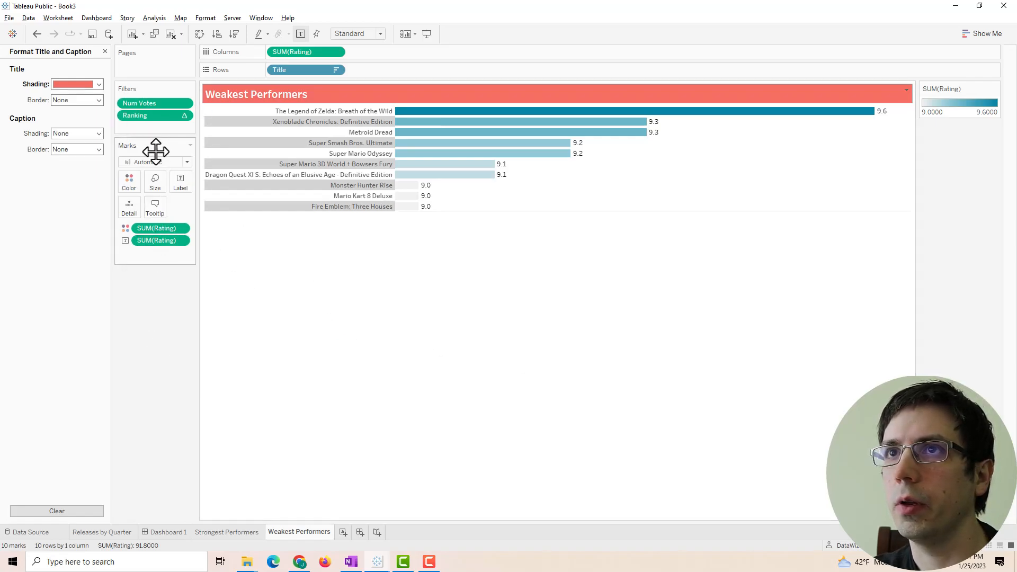
left_click(105, 52)
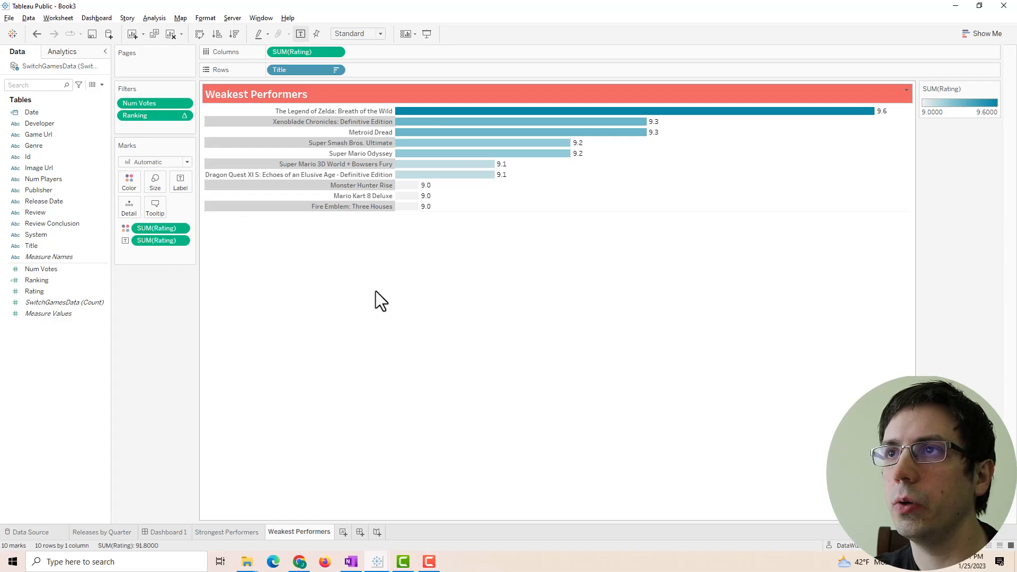
left_click(183, 116)
left_click(185, 116)
left_click(158, 133)
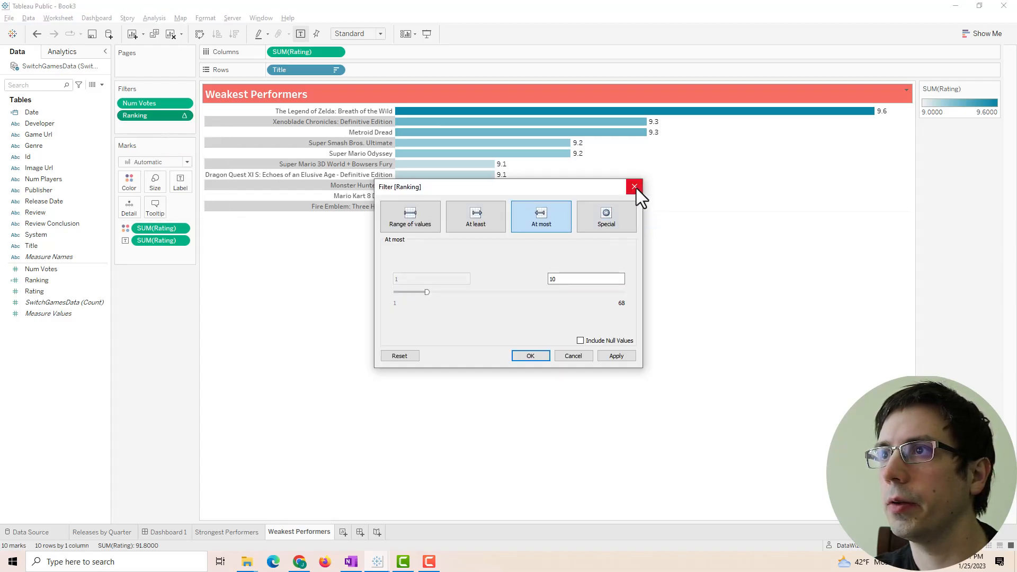
left_click(635, 187)
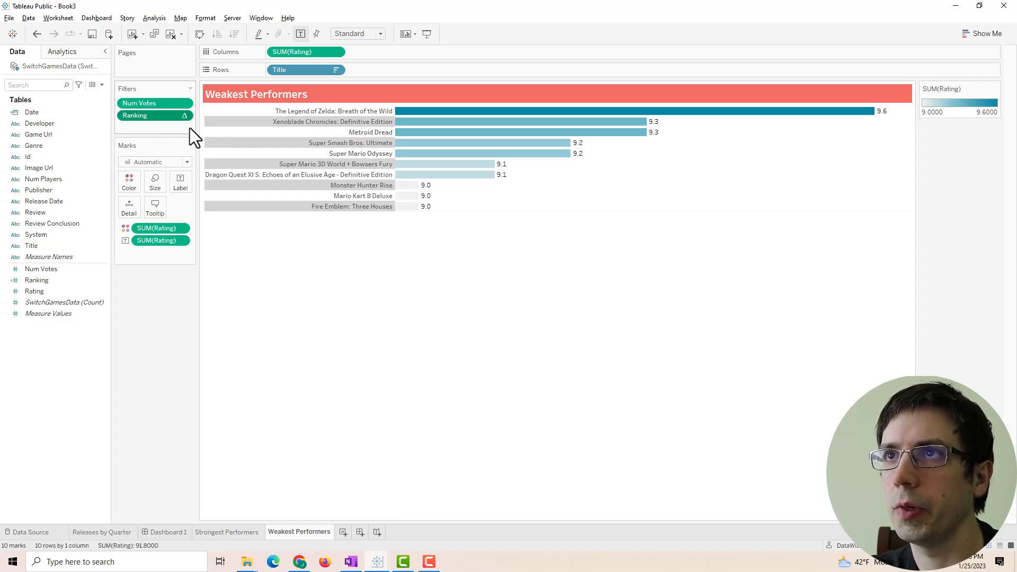
- Undo a stray table calculation, then copy SUM(Rating) onto Rows as a discrete field
right_click(298, 52)
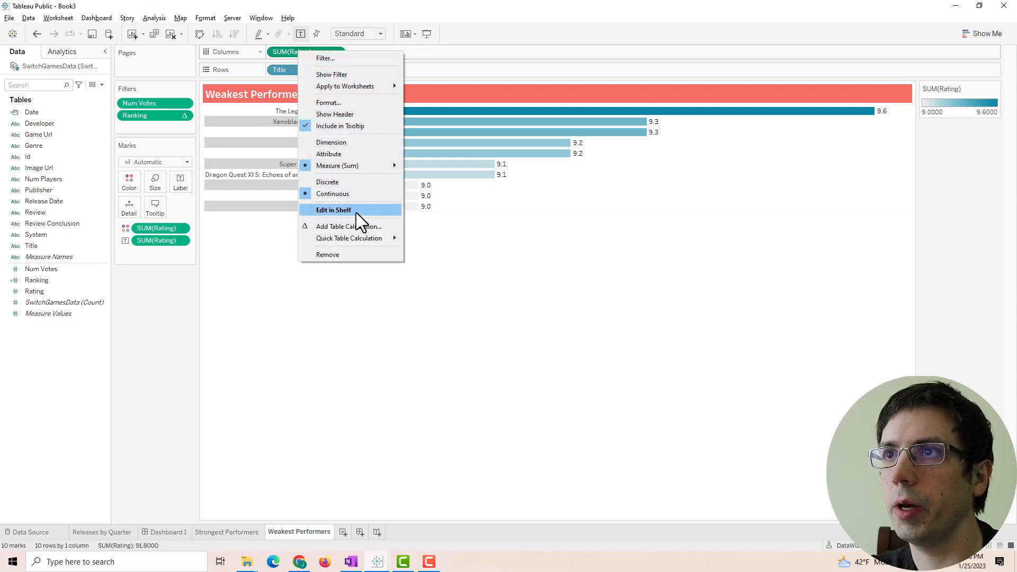
left_click(353, 226)
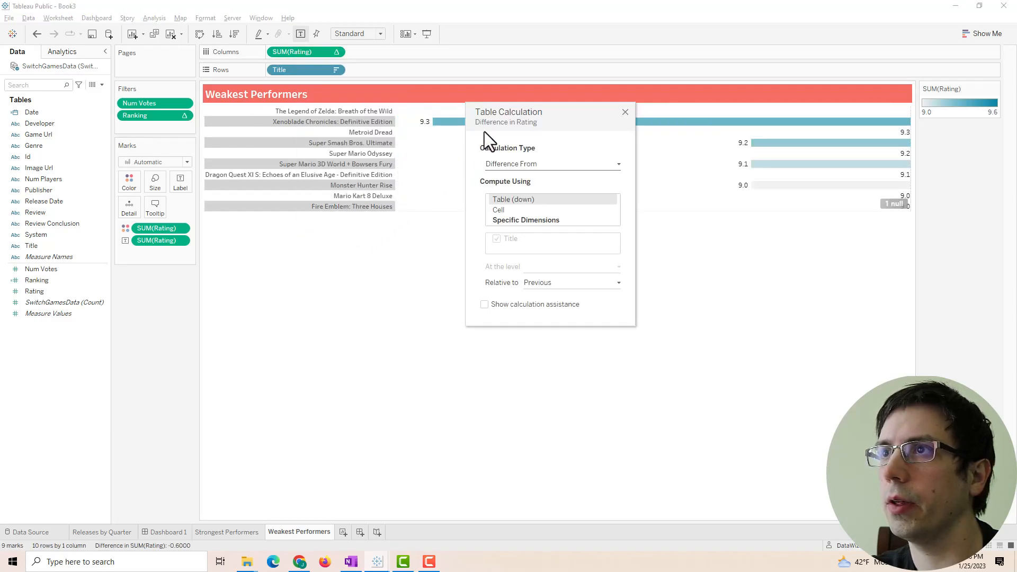
left_click(625, 112)
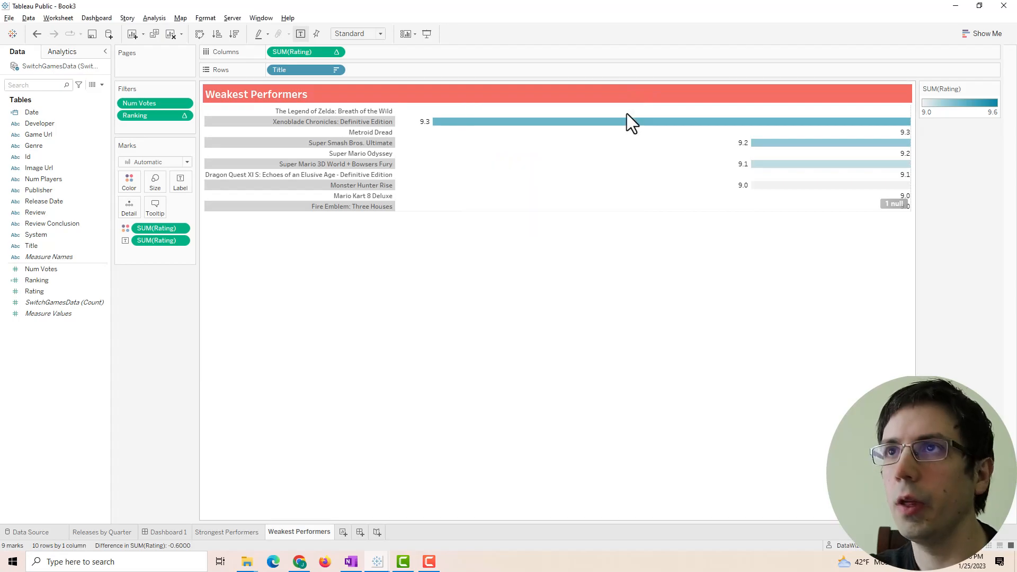
key("ctrl+z")
left_click_drag(299, 49, 398, 69)
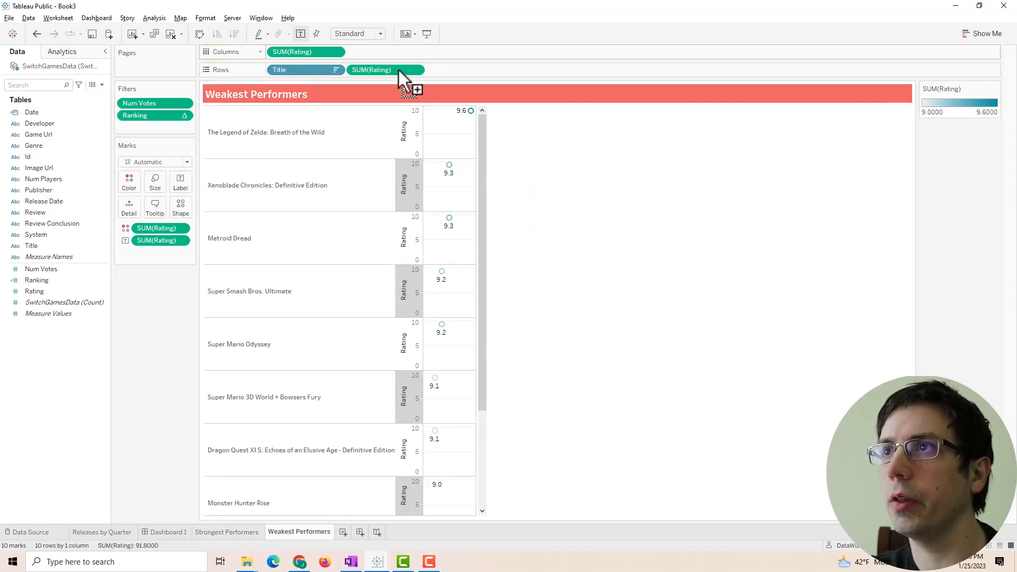
right_click(363, 66)
left_click(408, 198)
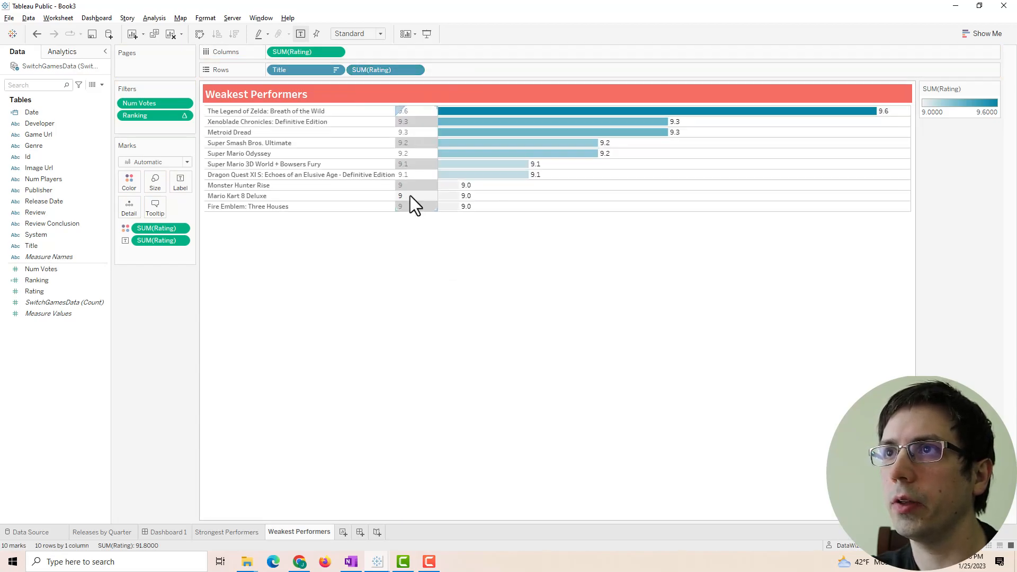
- Make the copied rating a Rank table calculation, ascending, with Unique ranking
right_click(367, 74)
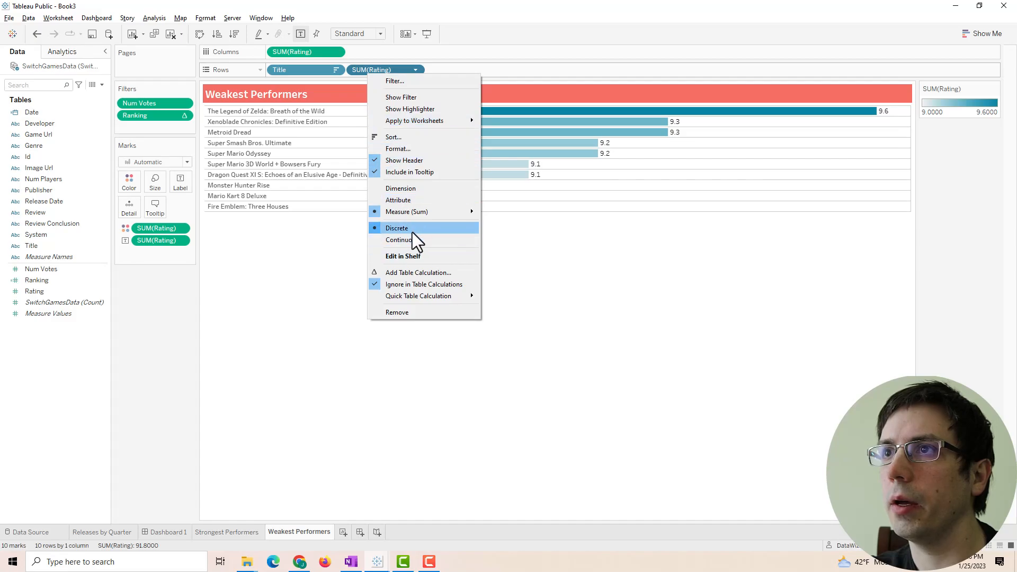
left_click(416, 272)
left_click(522, 162)
left_click(524, 211)
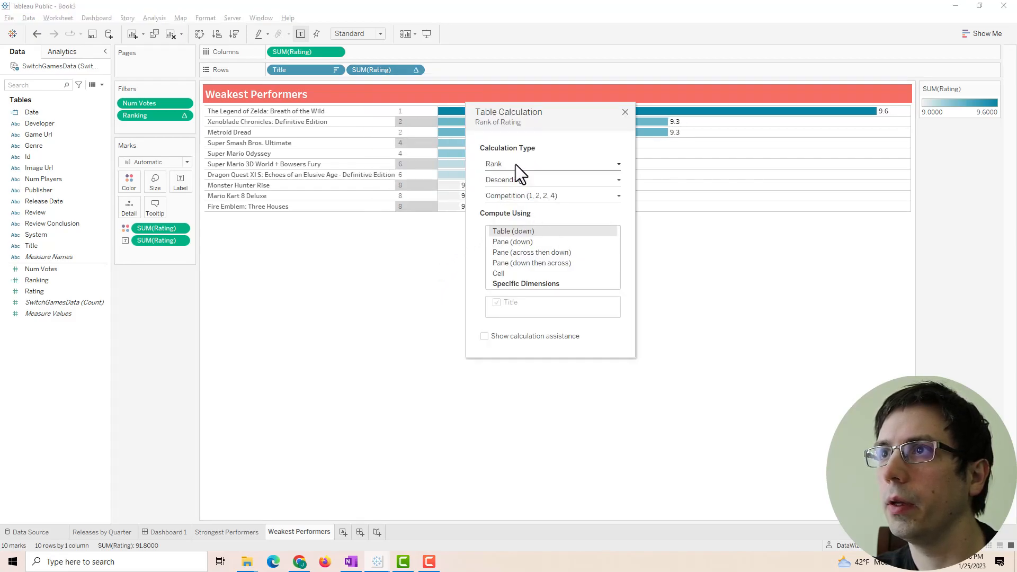
left_click(520, 182)
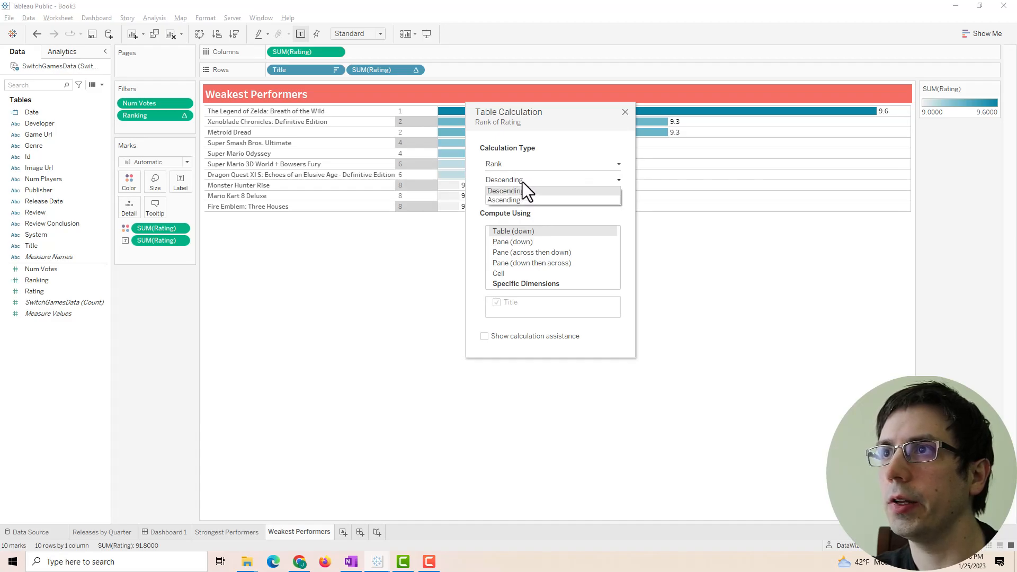
left_click(509, 201)
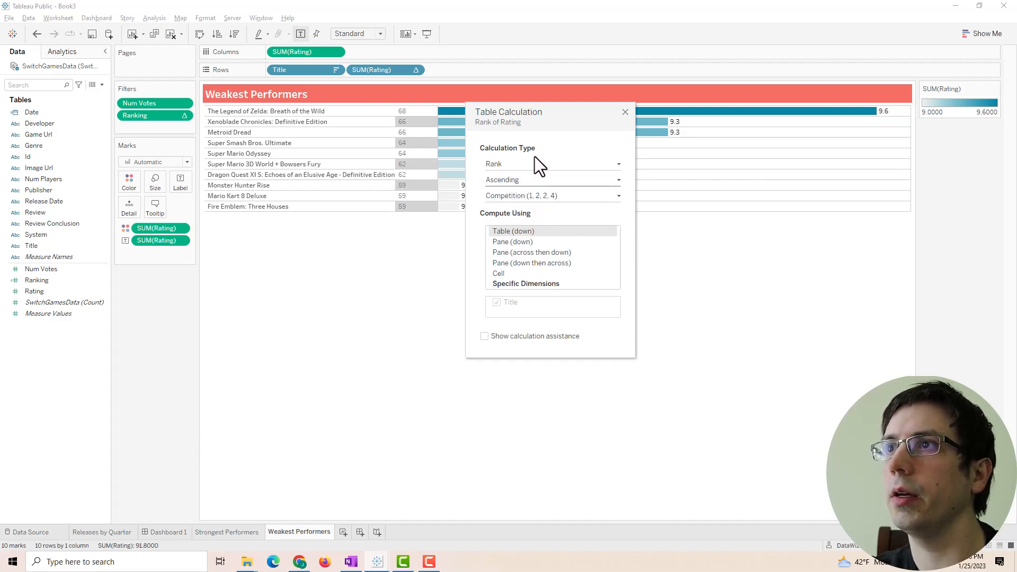
left_click(523, 195)
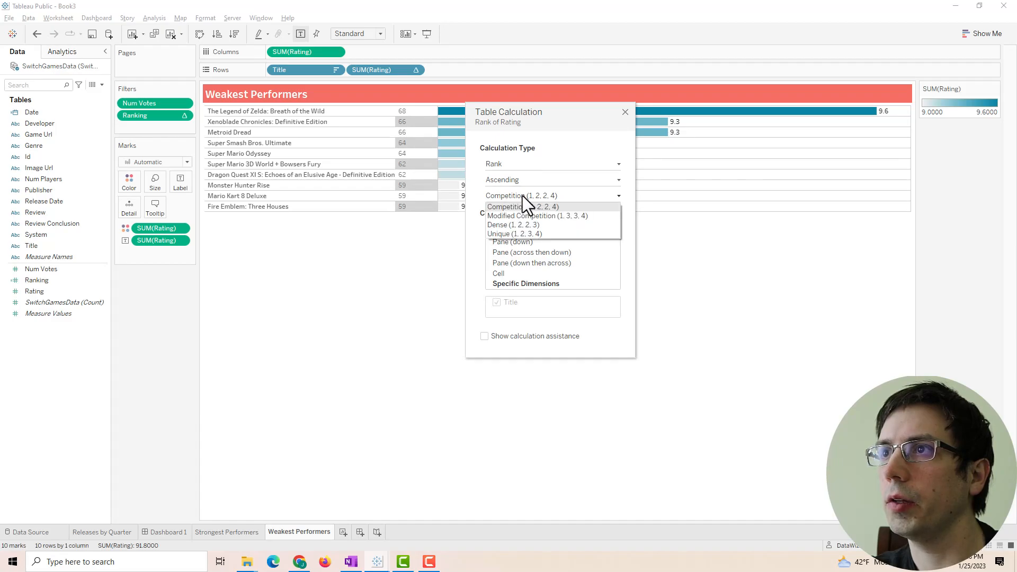
left_click(515, 234)
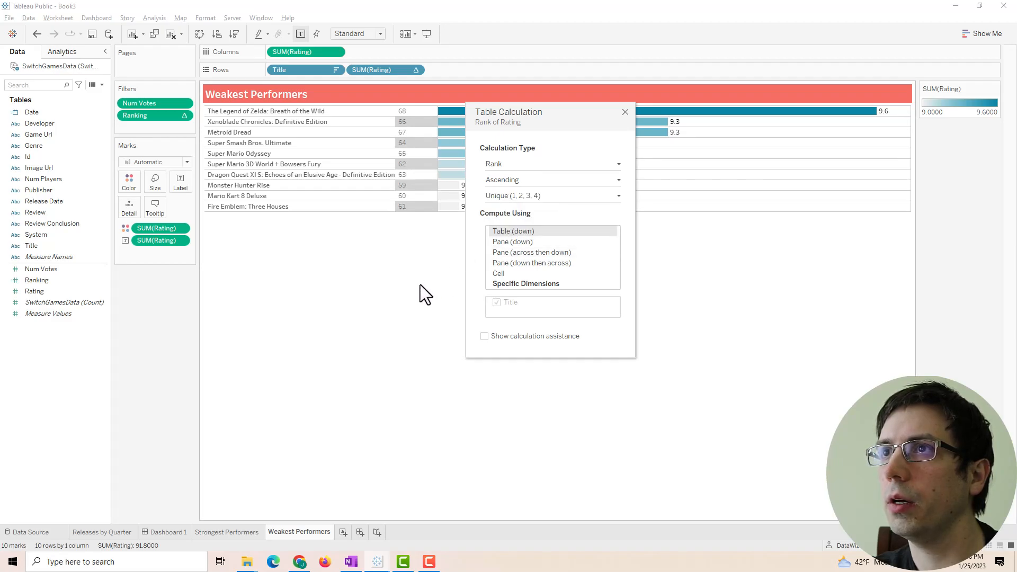
left_click(627, 112)
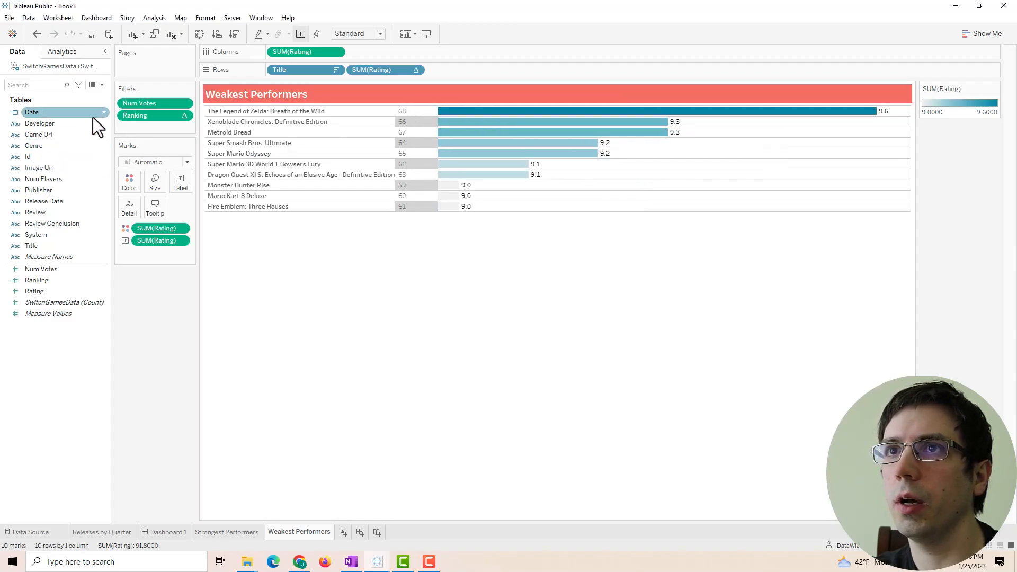
- Replace the old Ranking filter with a Rank of Rating filter keeping ranks 1–10
left_click_drag(142, 116, 155, 362)
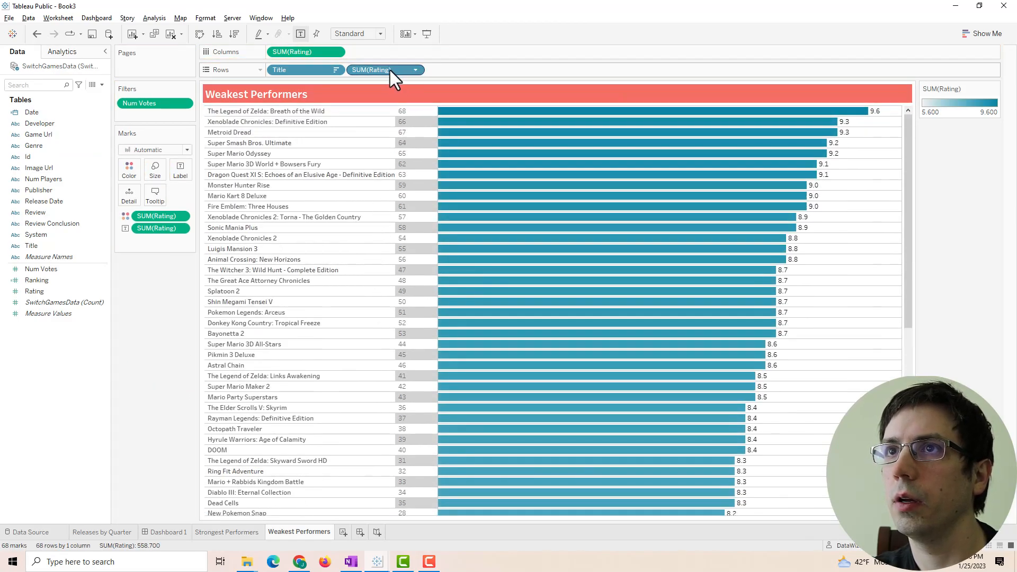
left_click_drag(390, 71, 151, 114)
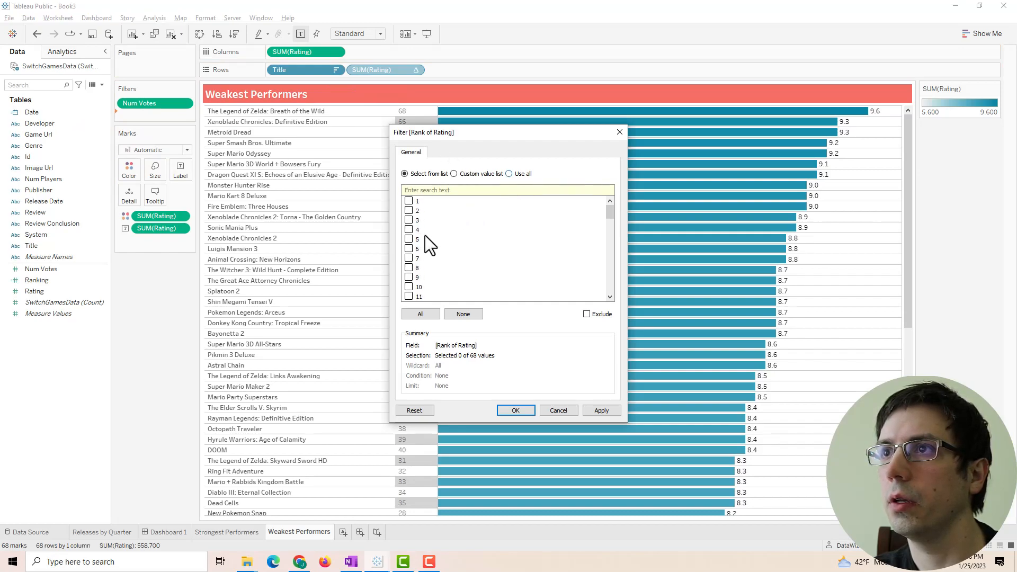
left_click(409, 286)
left_click(417, 201)
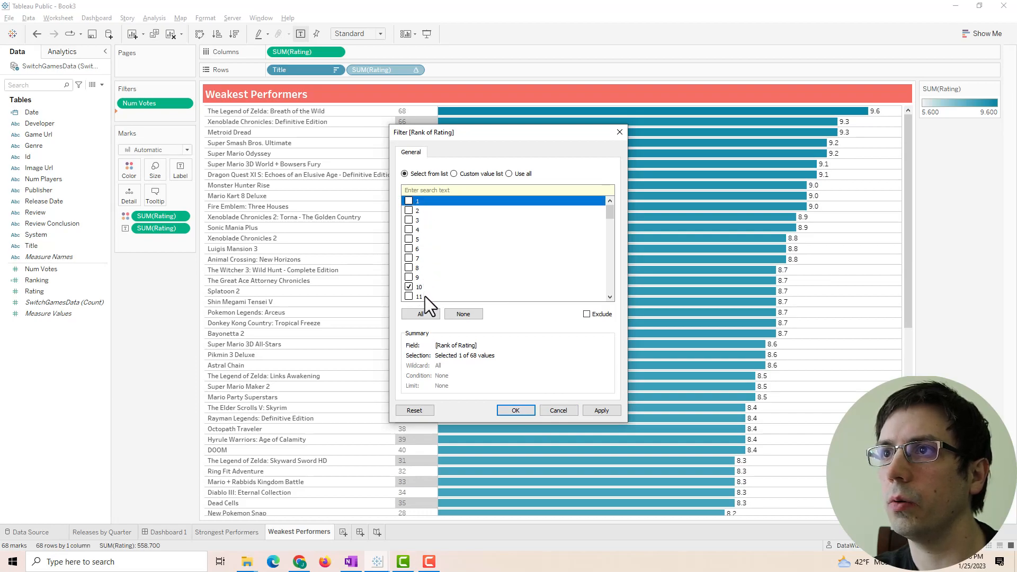
left_click(423, 286, "shift")
left_click(409, 211)
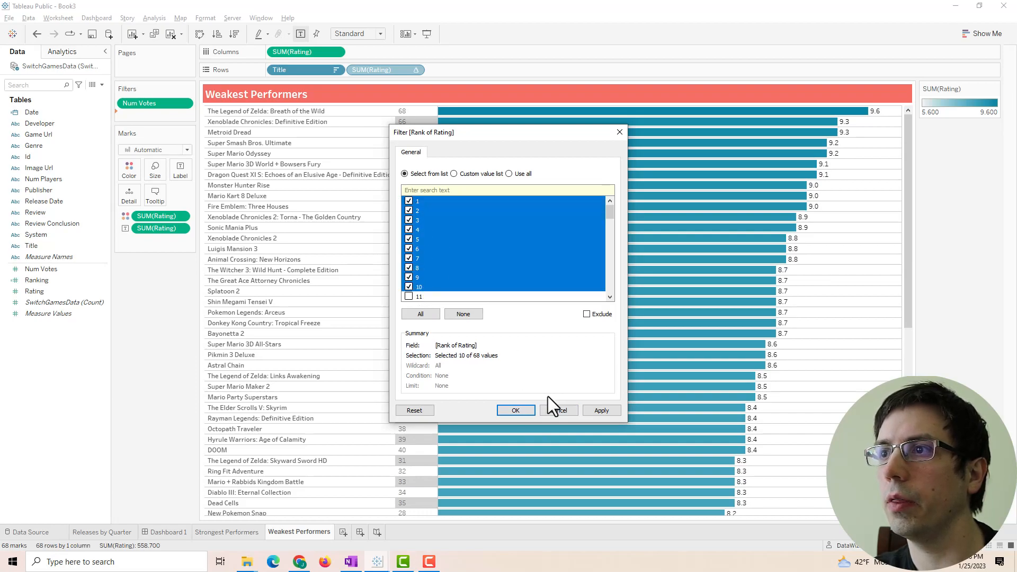
left_click(599, 410)
left_click(500, 409)
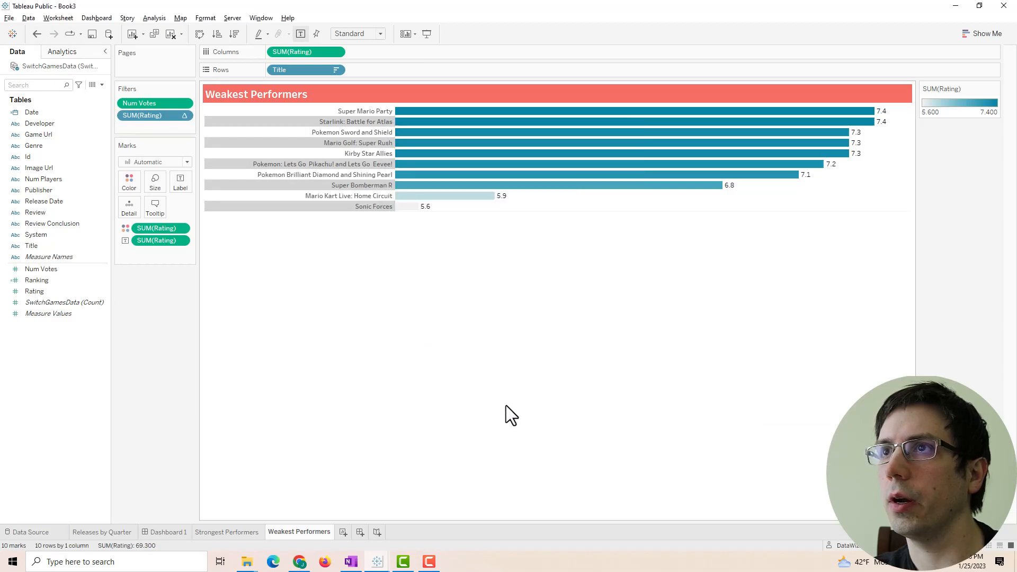
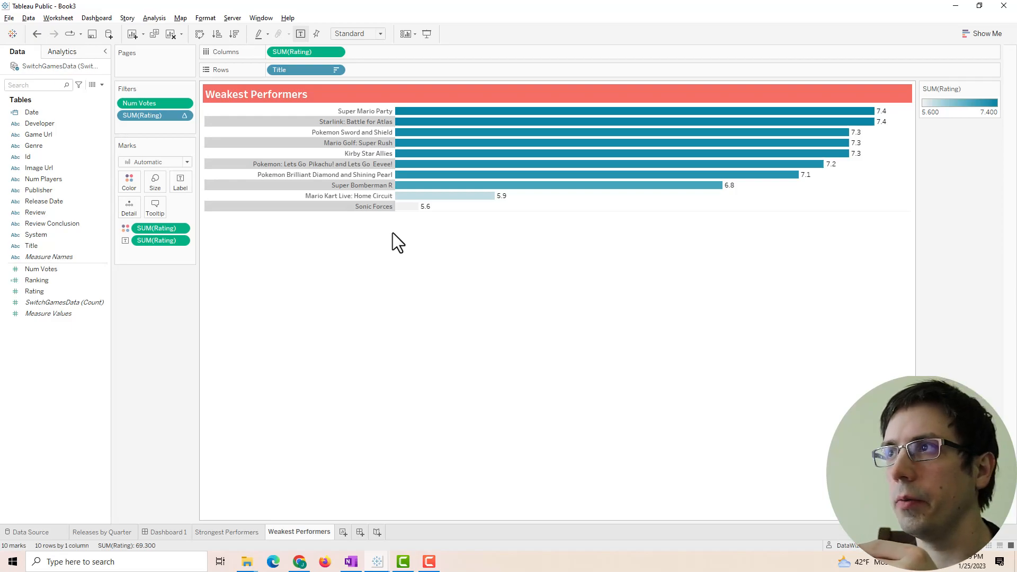
- Sort Weakest Performers ascending by rating, briefly checking ranks with SUM(Rating) on Rows, then removing it
left_click(218, 34)
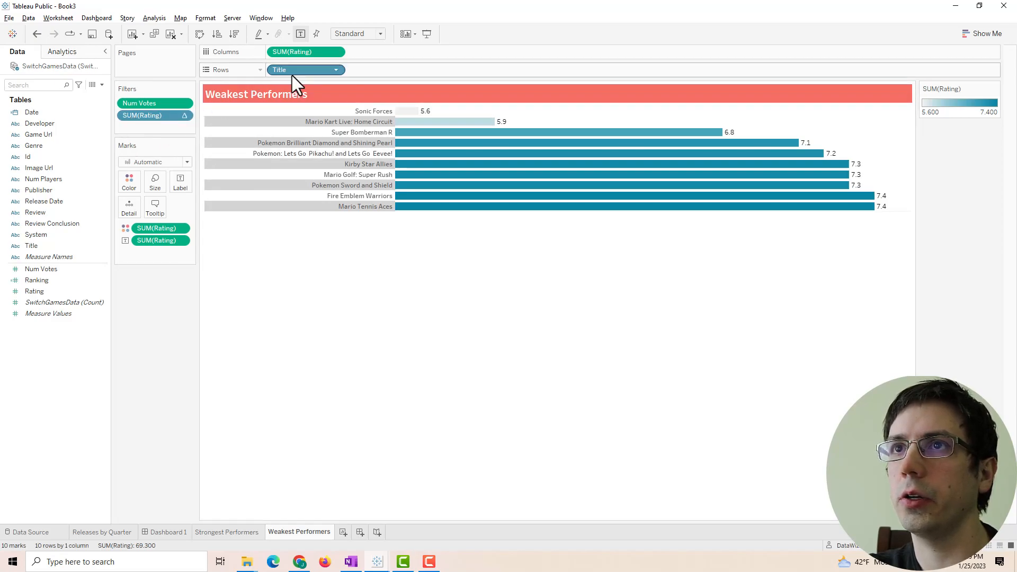
left_click_drag(135, 115, 376, 75)
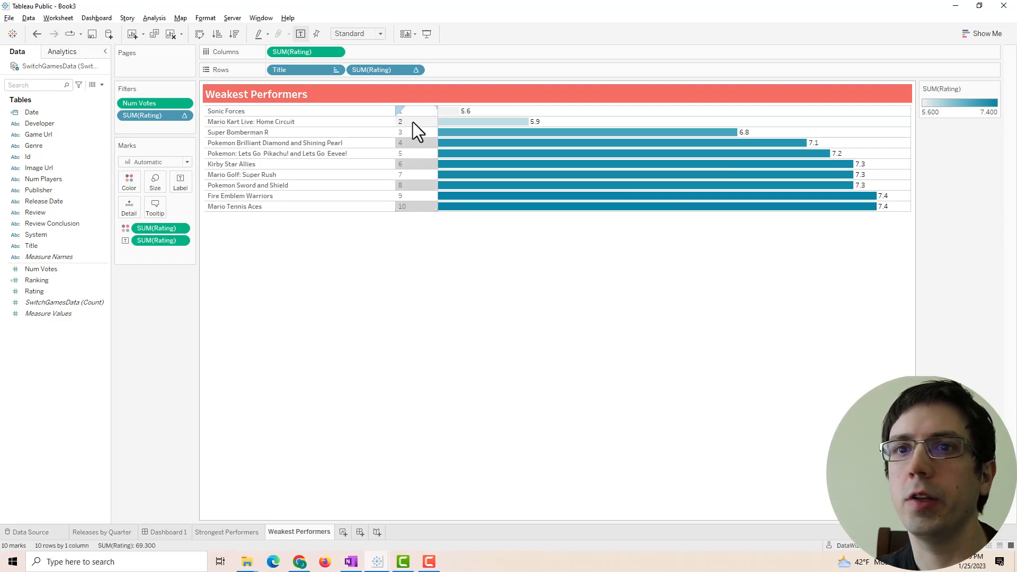
left_click_drag(393, 73, 156, 387)
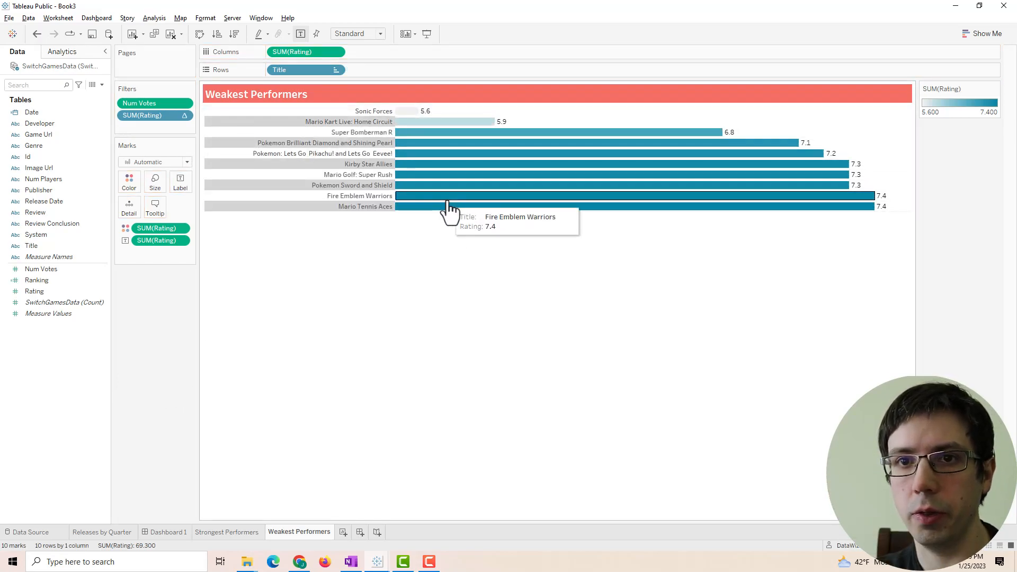
left_click(125, 182)
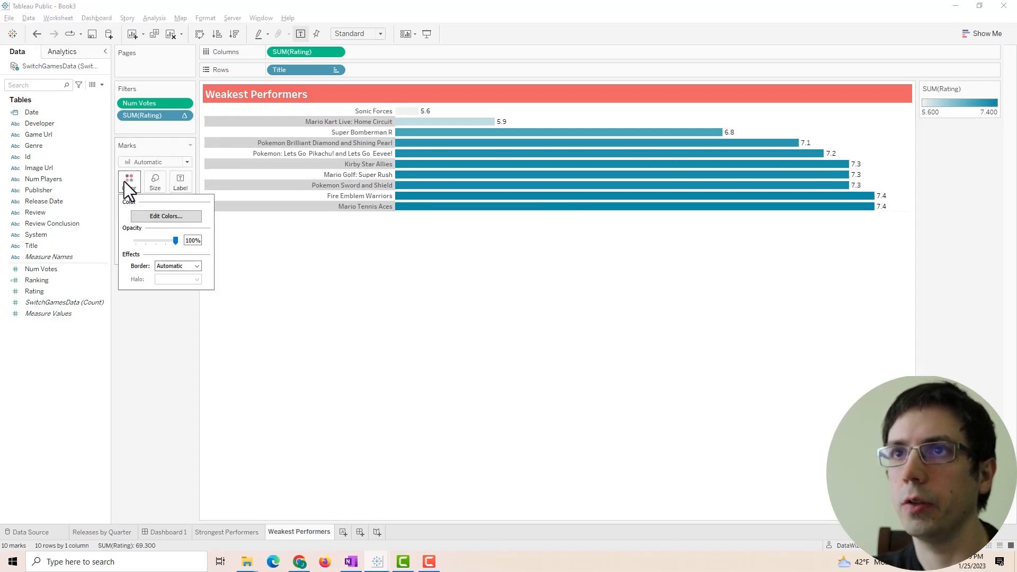
- Set the Weakest Performers colour ramp's end colour to salmon #f56e64, then view Dashboard 1
left_click(149, 218)
left_click(424, 237)
left_click(424, 237)
left_click(608, 250)
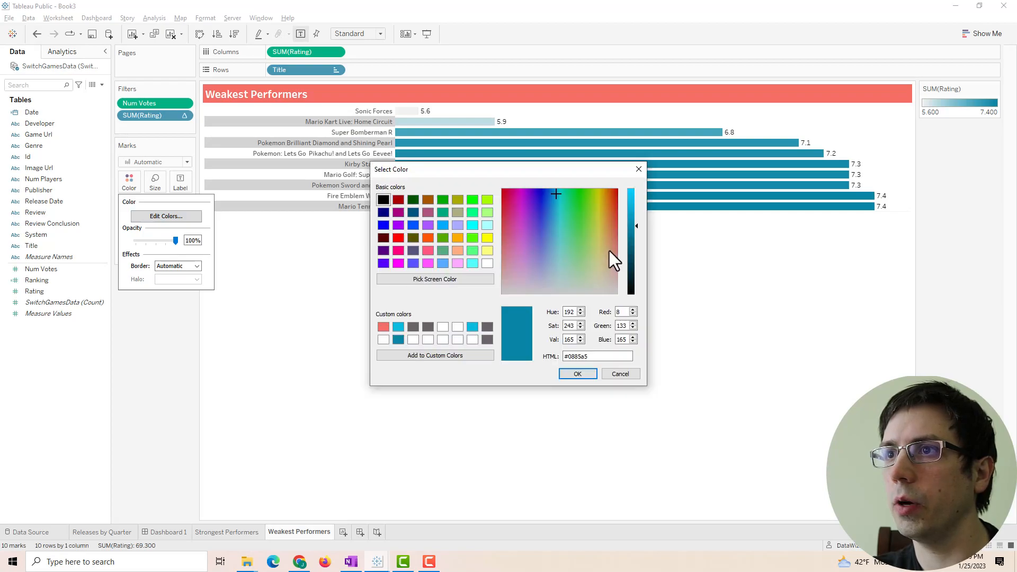
left_click(383, 327)
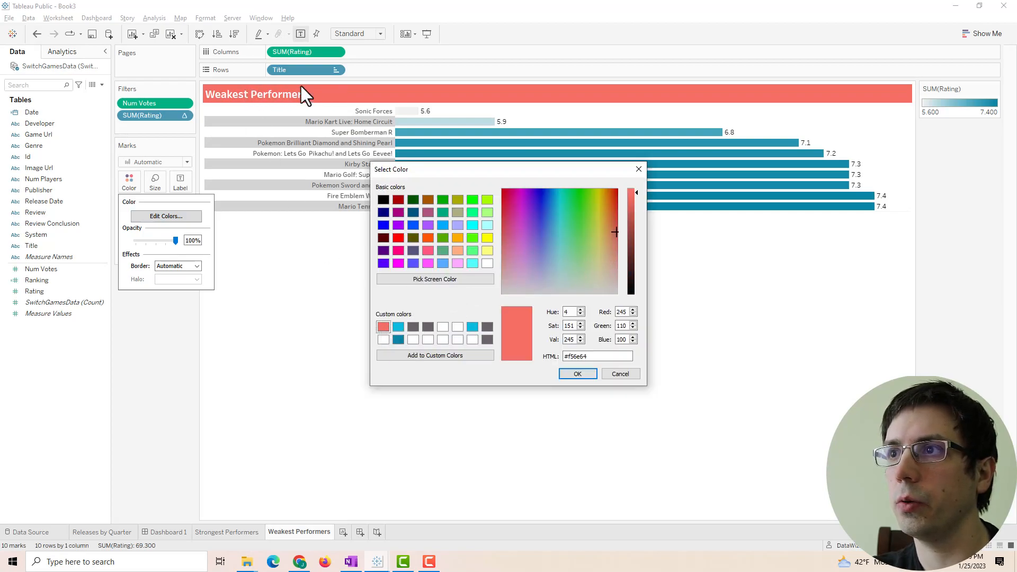
left_click(577, 373)
left_click(582, 336)
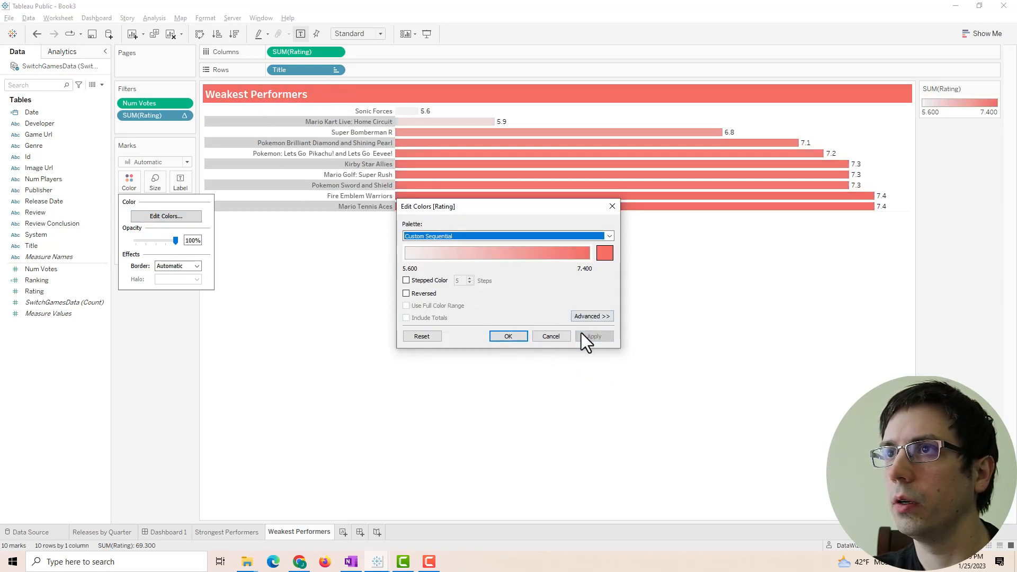
left_click(523, 339)
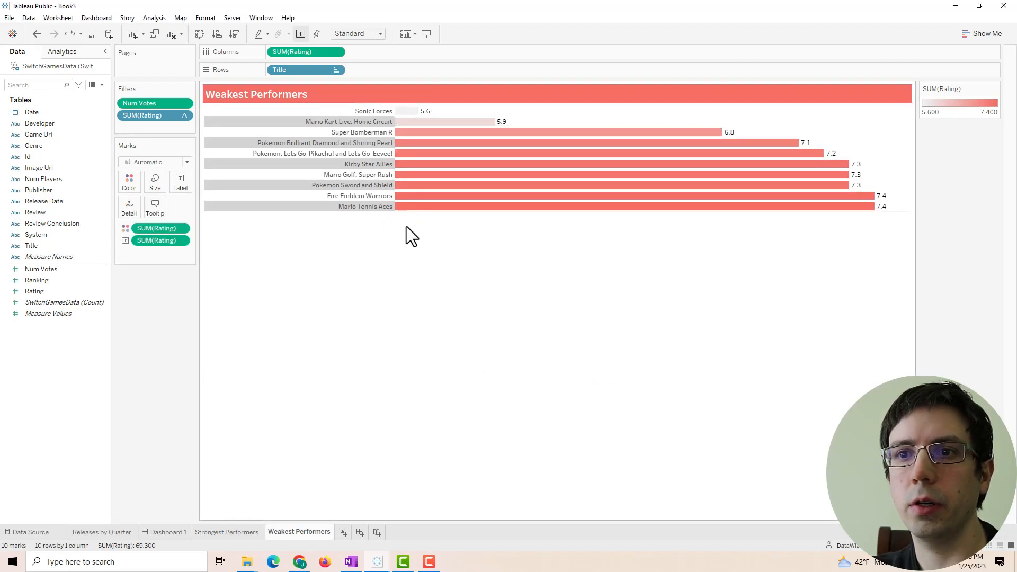
left_click(178, 532)
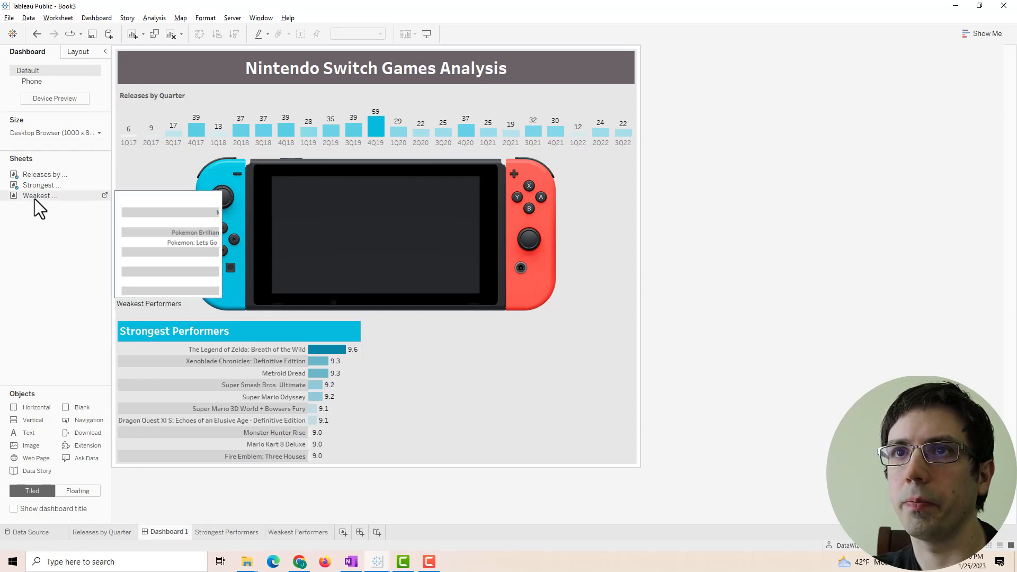
- Place Weakest Performers beside Strongest Performers on the dashboard and delete the rating legend container
left_click_drag(33, 199, 482, 366)
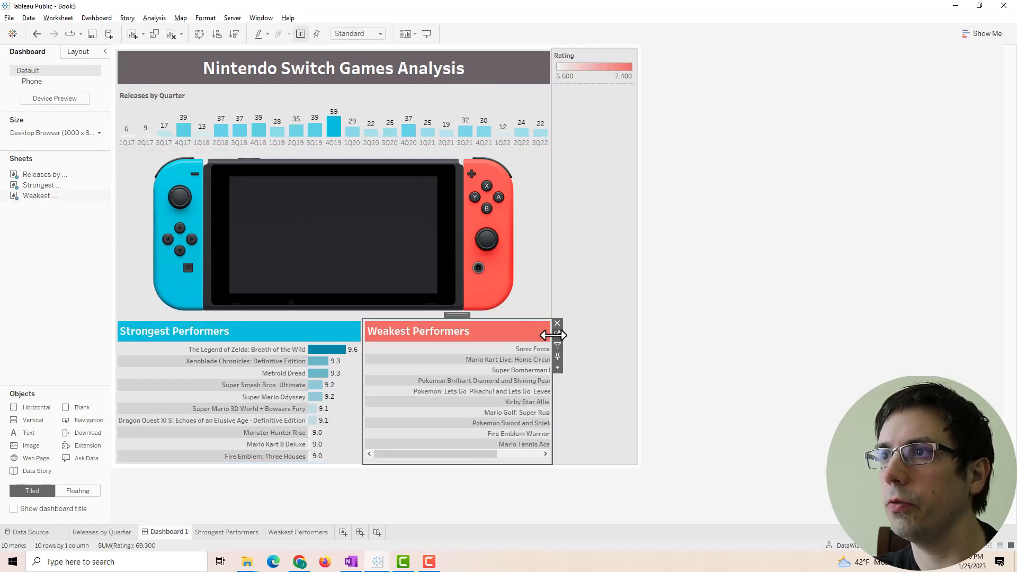
left_click(583, 249)
left_click(642, 53)
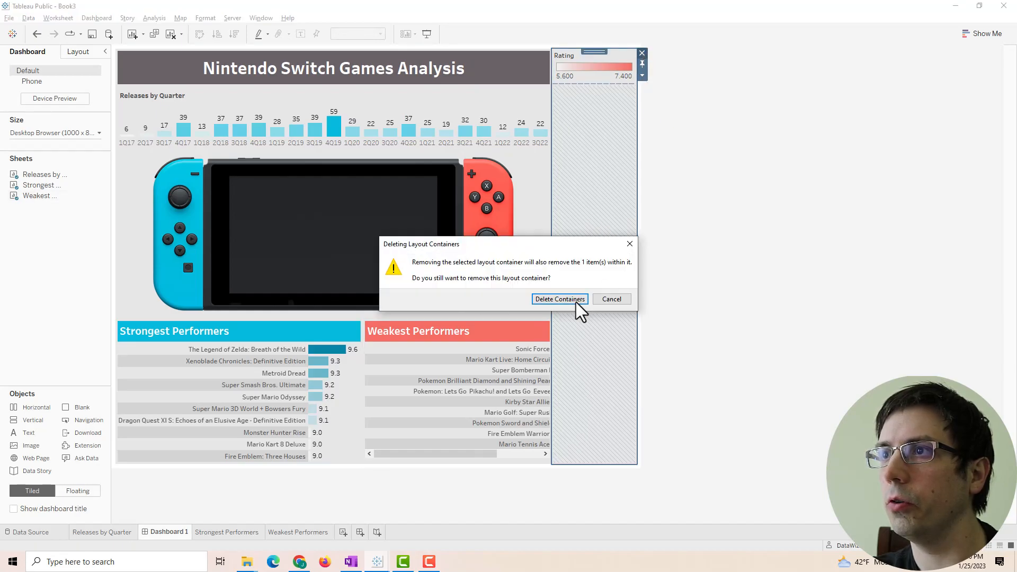
left_click(560, 299)
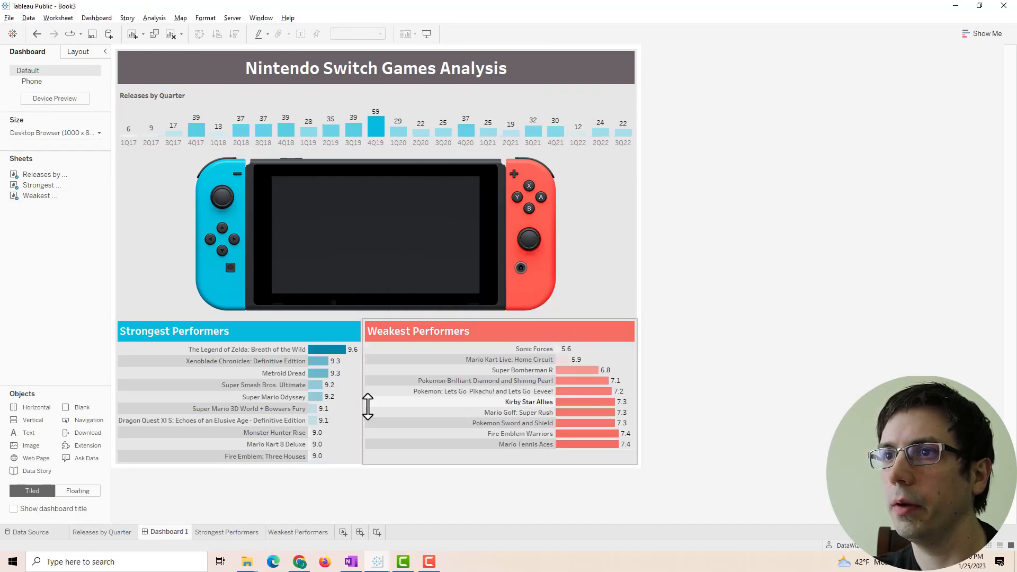
- Insert an empty Vertical object between the two lists, size the gap, then switch to Book2
left_click_drag(36, 422, 297, 399)
left_click_drag(501, 392, 422, 382)
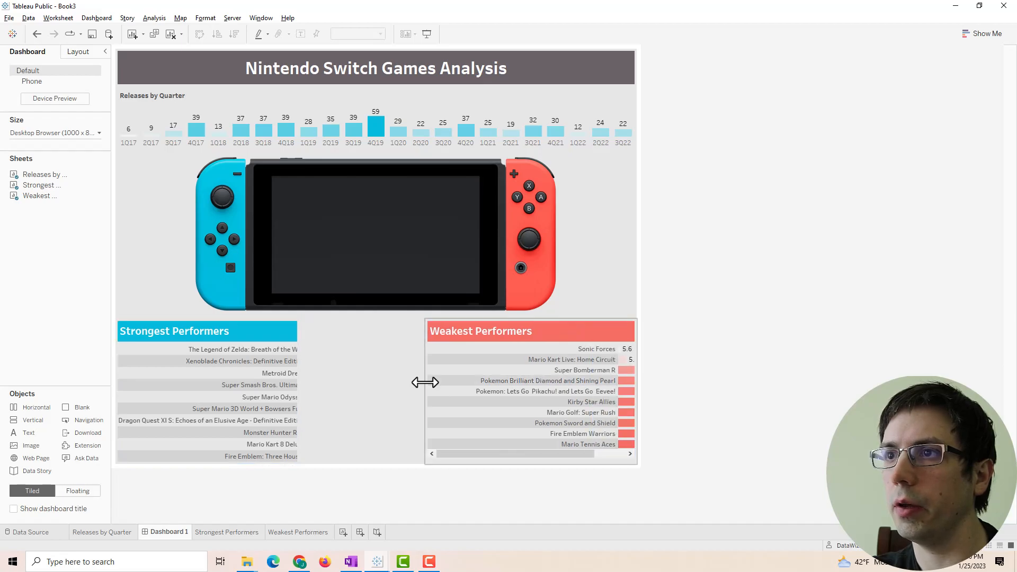
left_click(588, 390)
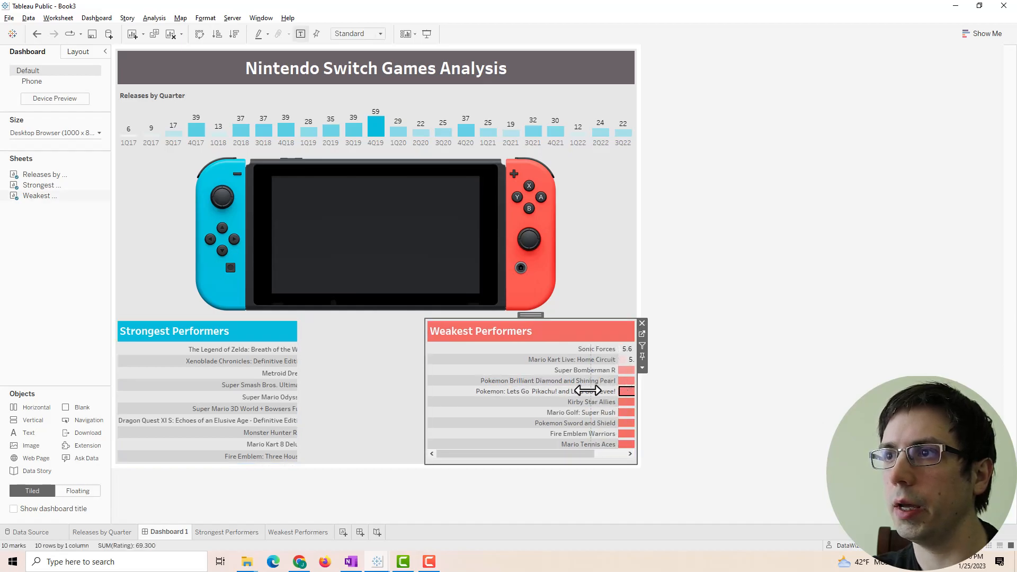
mouse_move(378, 561)
left_click(302, 529)
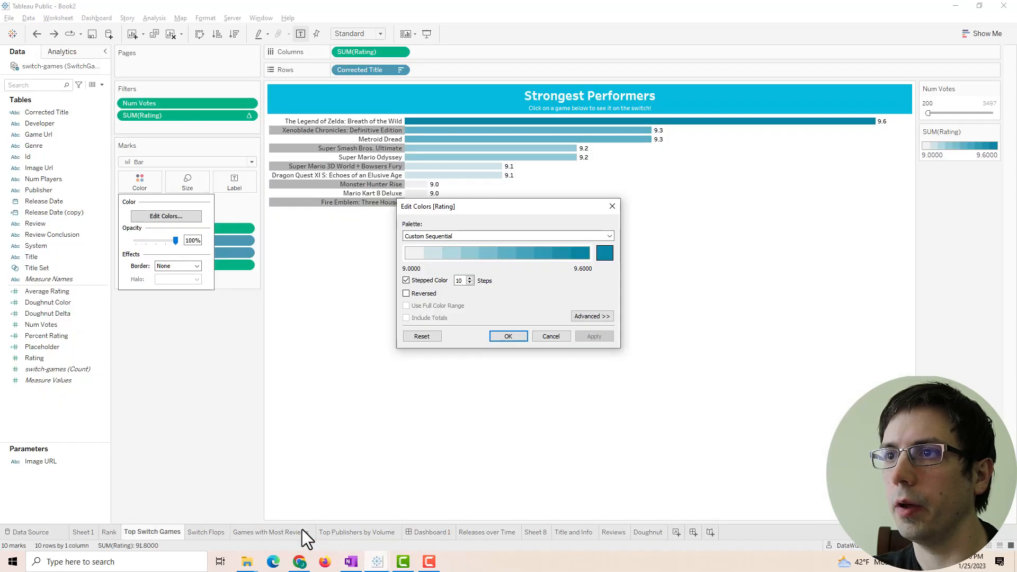
- Close Book2's colour editor, review its finished Dashboard 1, and return to Book3
left_click(611, 207)
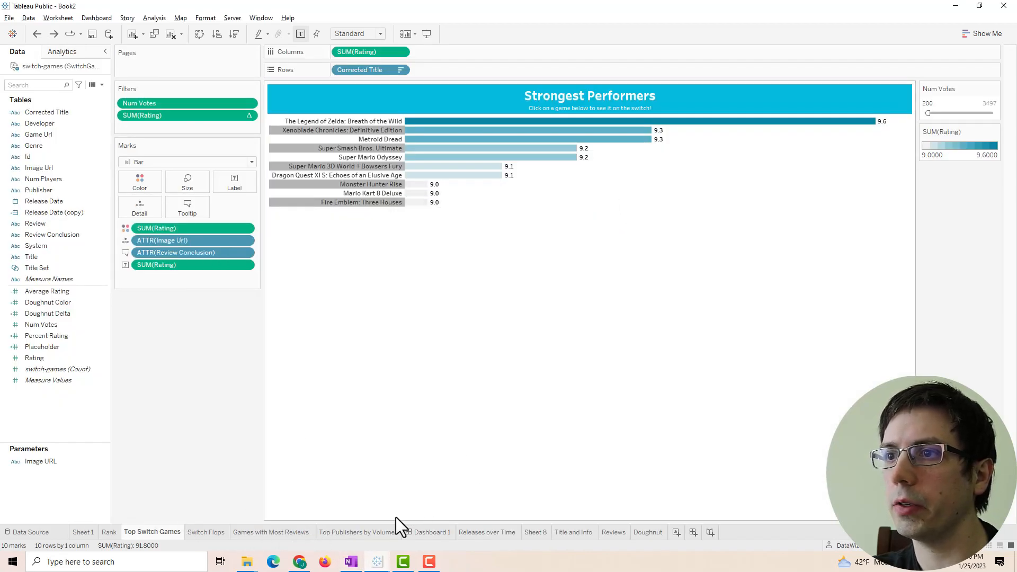
left_click(429, 532)
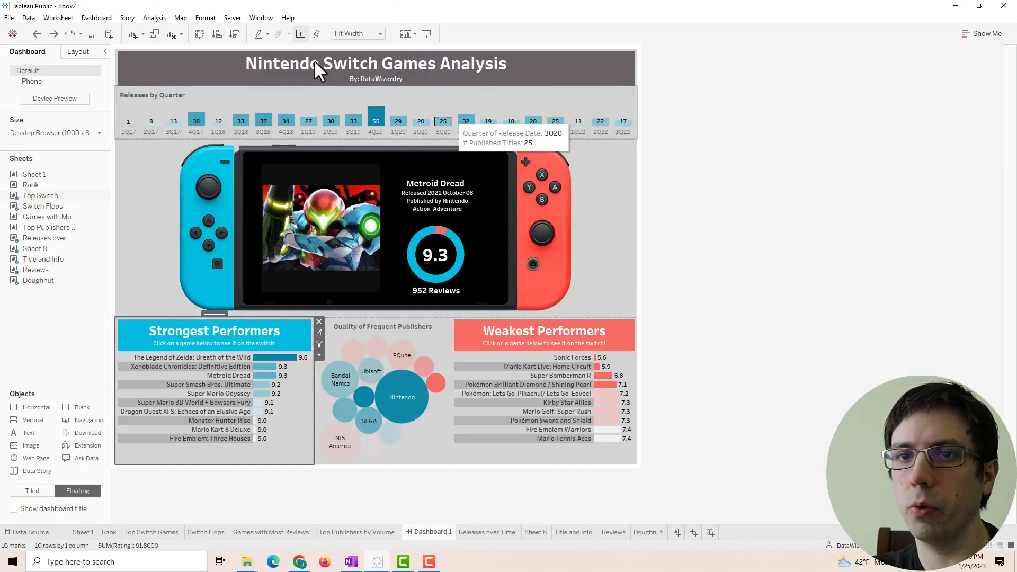
left_click_drag(403, 531, 408, 499)
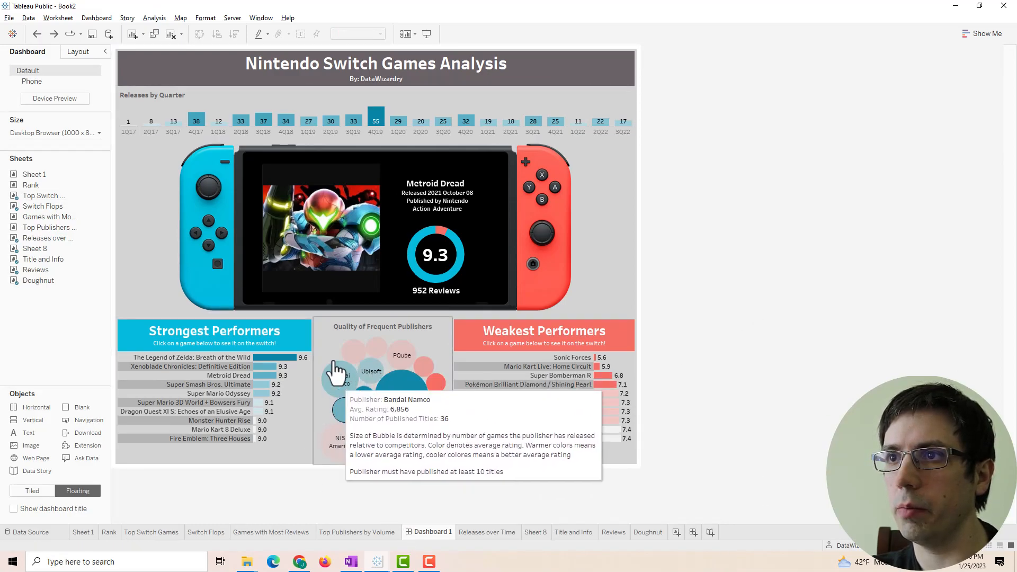
mouse_move(395, 562)
left_click(419, 532)
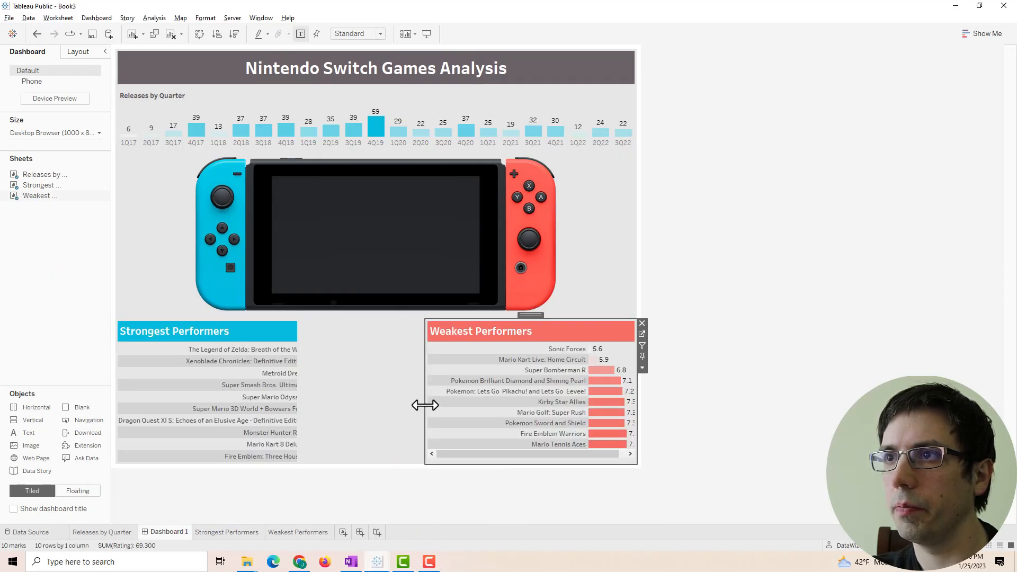
- Narrow Weakest Performers, widen Strongest Performers, and set Strongest Performers to Fit Width
left_click_drag(425, 405, 451, 408)
left_click(304, 389)
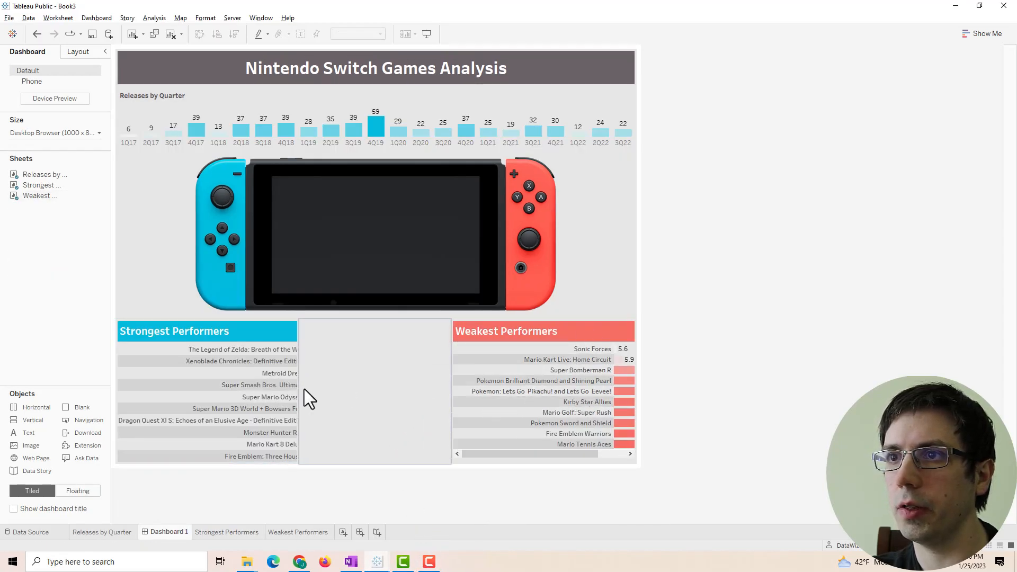
left_click_drag(301, 389, 345, 387)
left_click(273, 327)
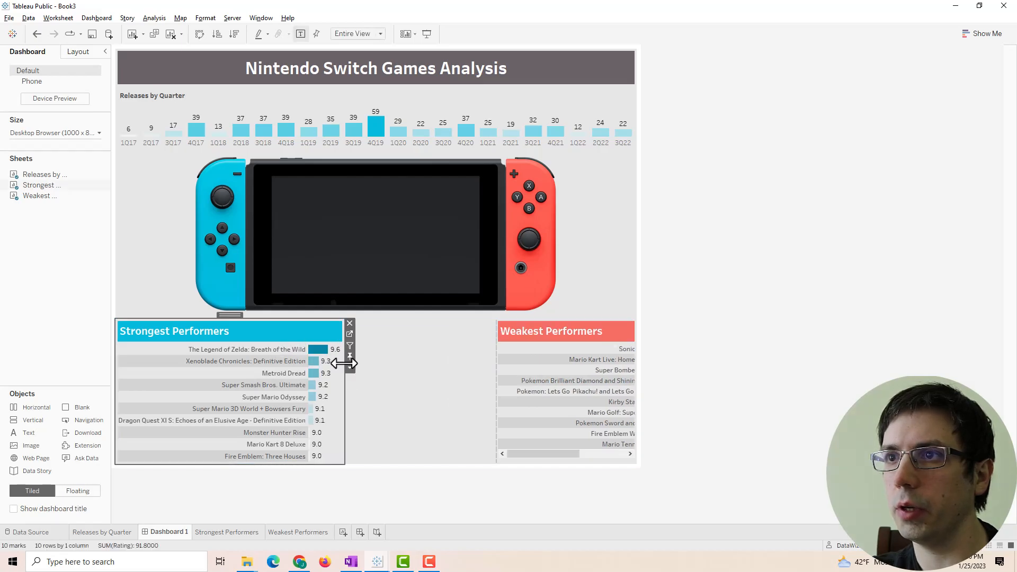
left_click(350, 362)
mouse_move(383, 345)
left_click(470, 354)
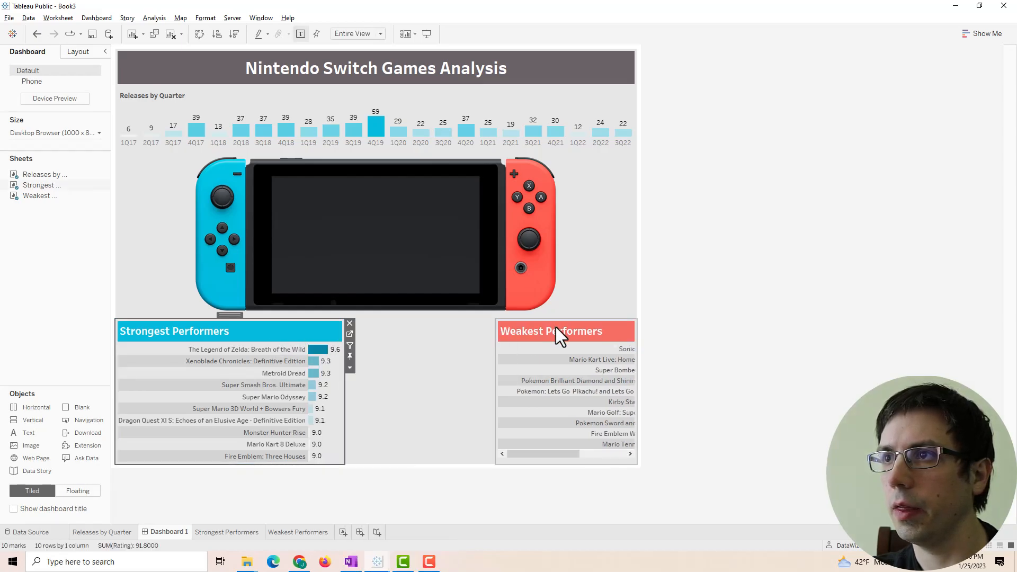
- Widen Weakest Performers so full names show and fit it to the Entire View
left_click(497, 371)
left_click_drag(497, 371, 417, 370)
left_click(643, 365)
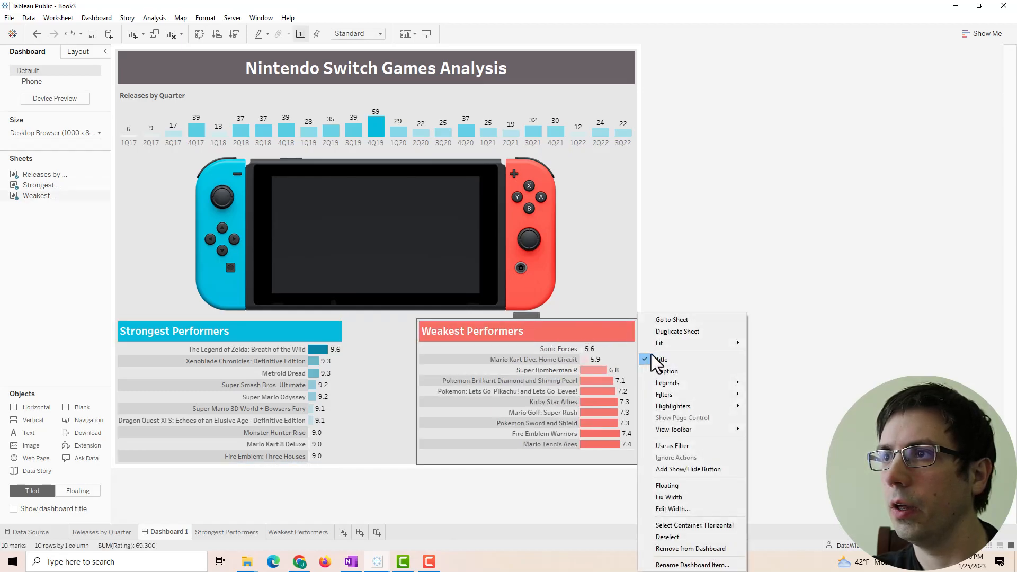
mouse_move(666, 344)
left_click(777, 378)
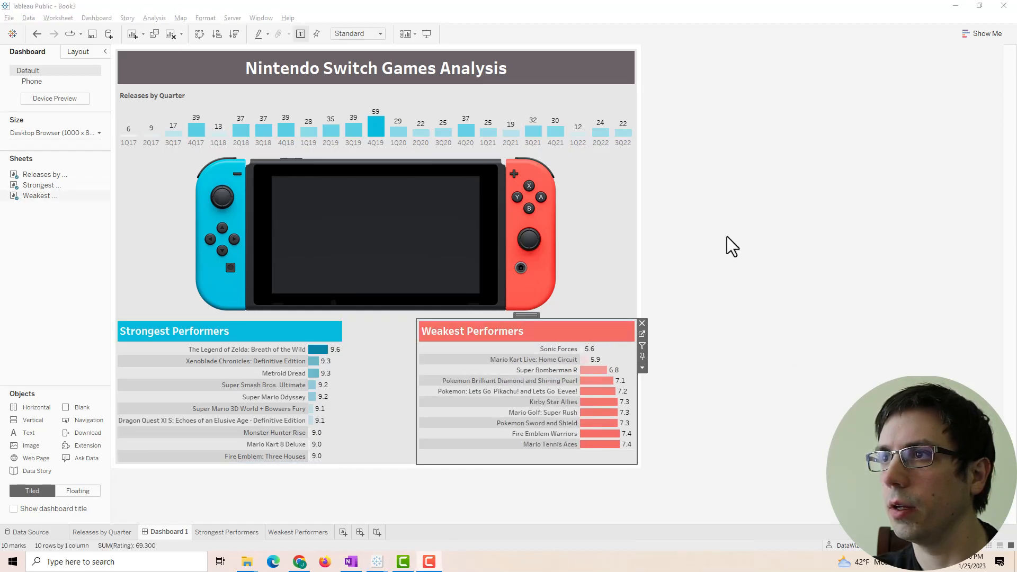
left_click(644, 365)
mouse_move(701, 346)
left_click(787, 374)
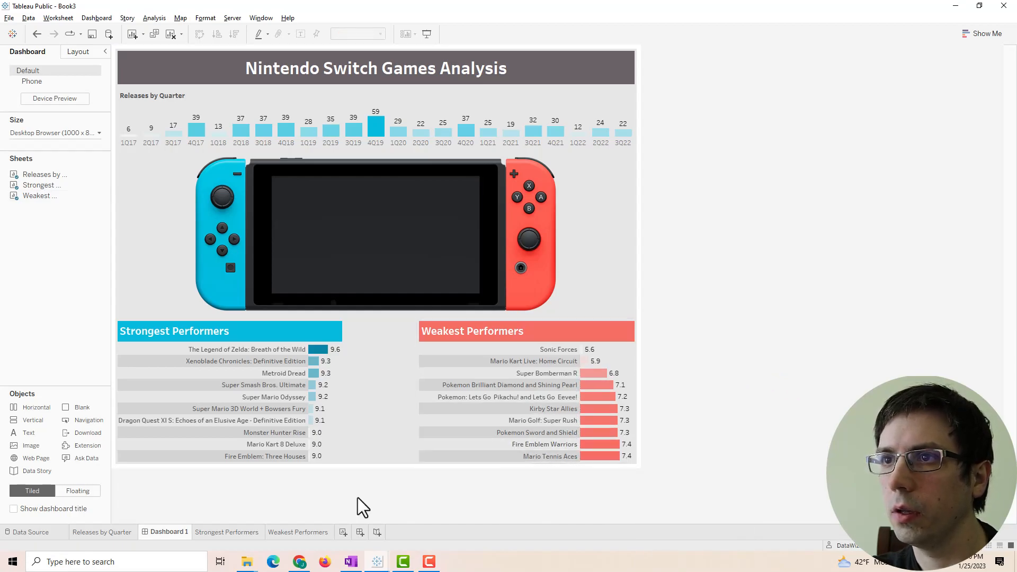
- Add and collapse an empty vertical container below the charts, and narrow Weakest Performers' name column
left_click_drag(28, 424, 357, 467)
left_click_drag(328, 258, 361, 449)
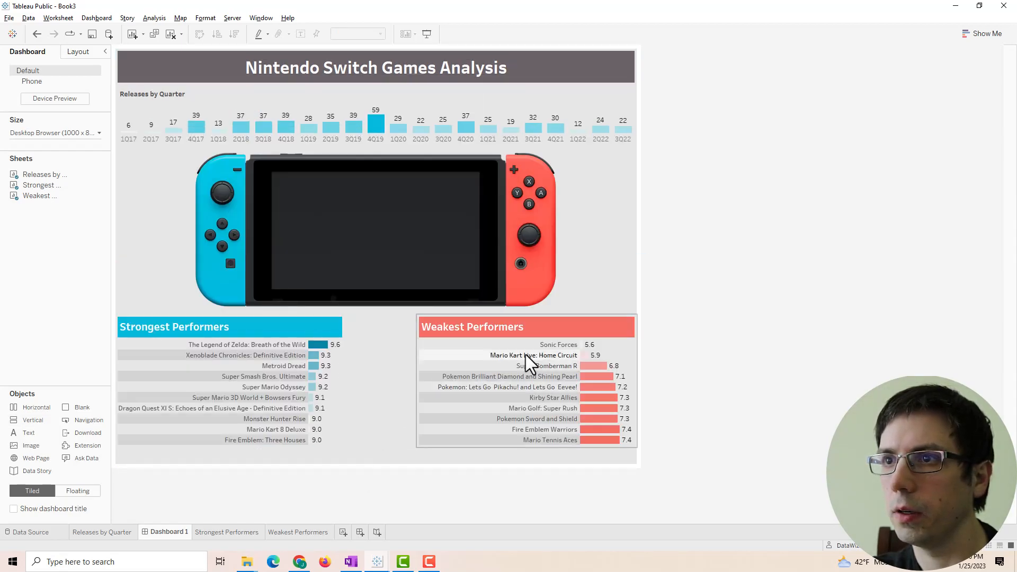
left_click(583, 396)
left_click_drag(580, 395, 565, 393)
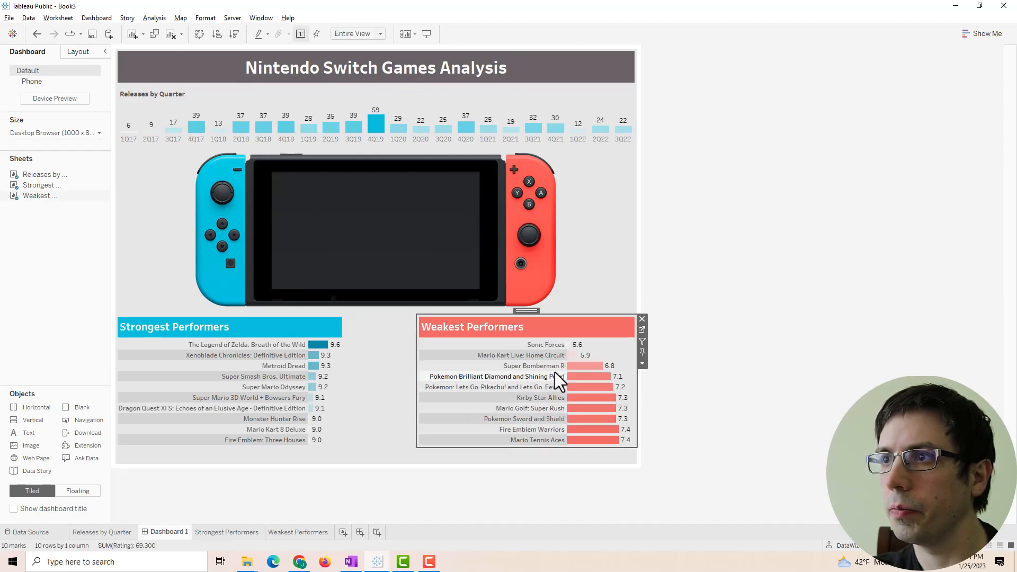
- Restore a gap between the charts and narrow Strongest Performers and its name column, then view Book2
left_click(431, 406)
left_click(432, 407)
left_click_drag(417, 408, 441, 405)
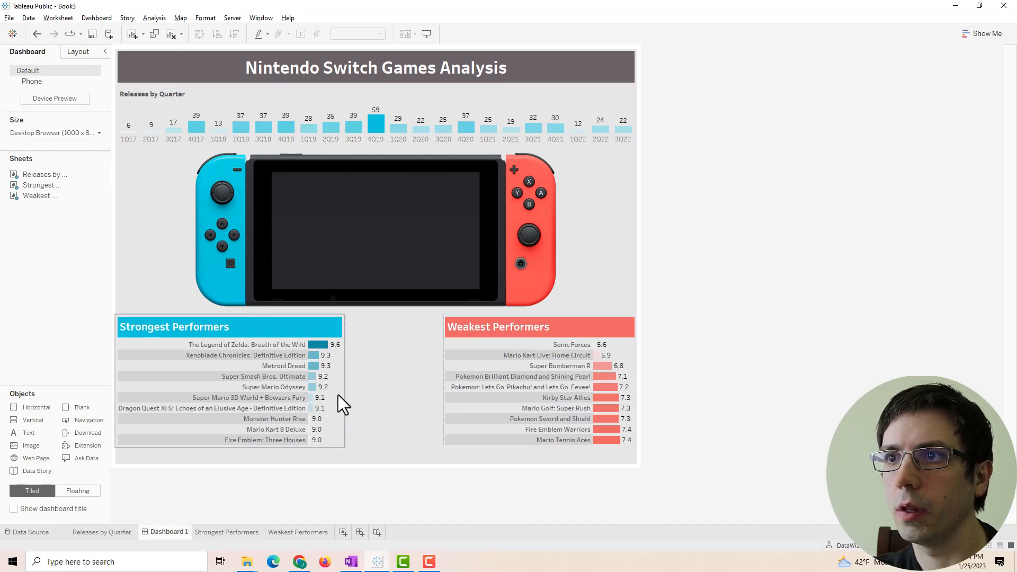
left_click_drag(345, 396, 300, 396)
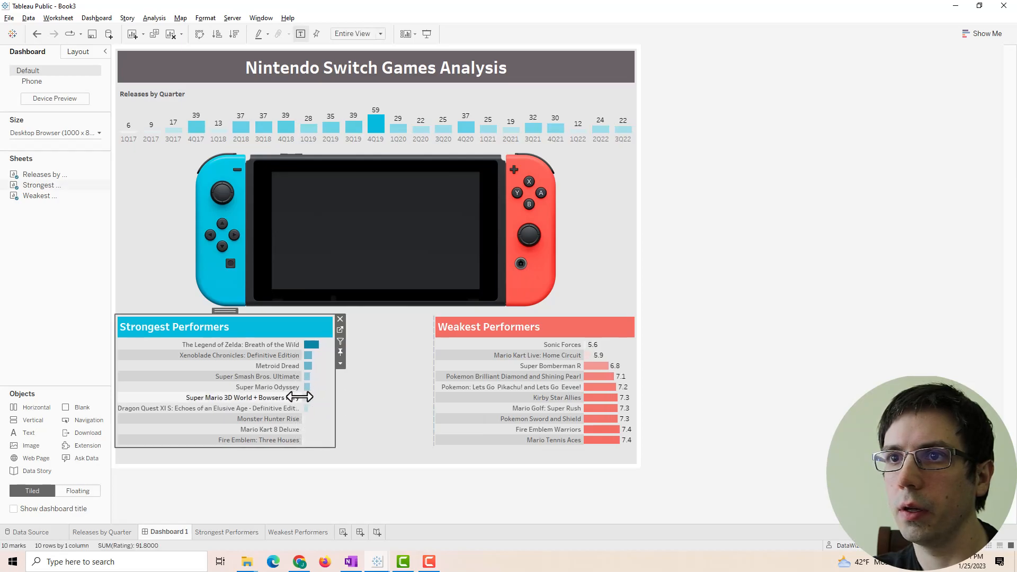
left_click(711, 367)
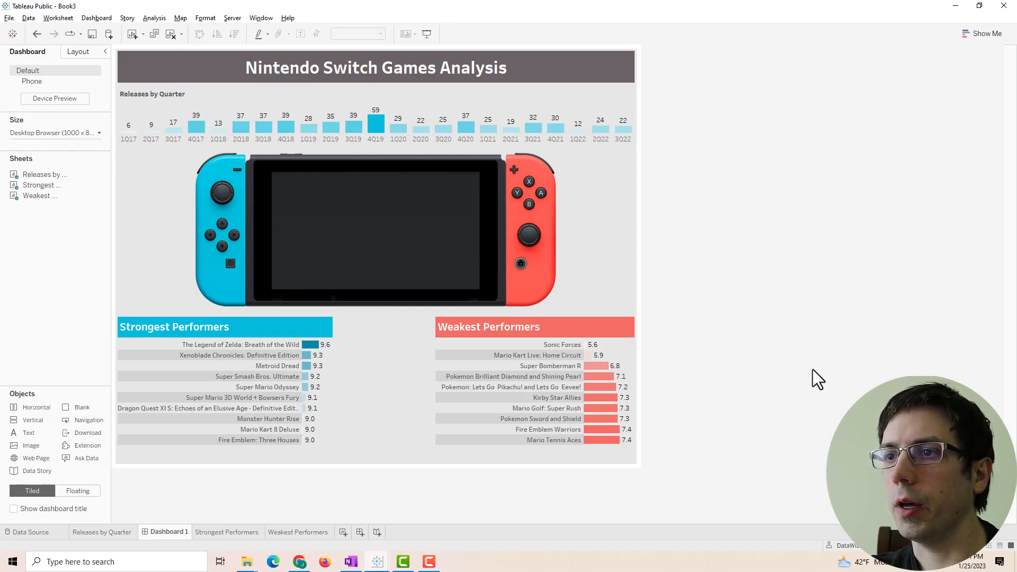
mouse_move(390, 566)
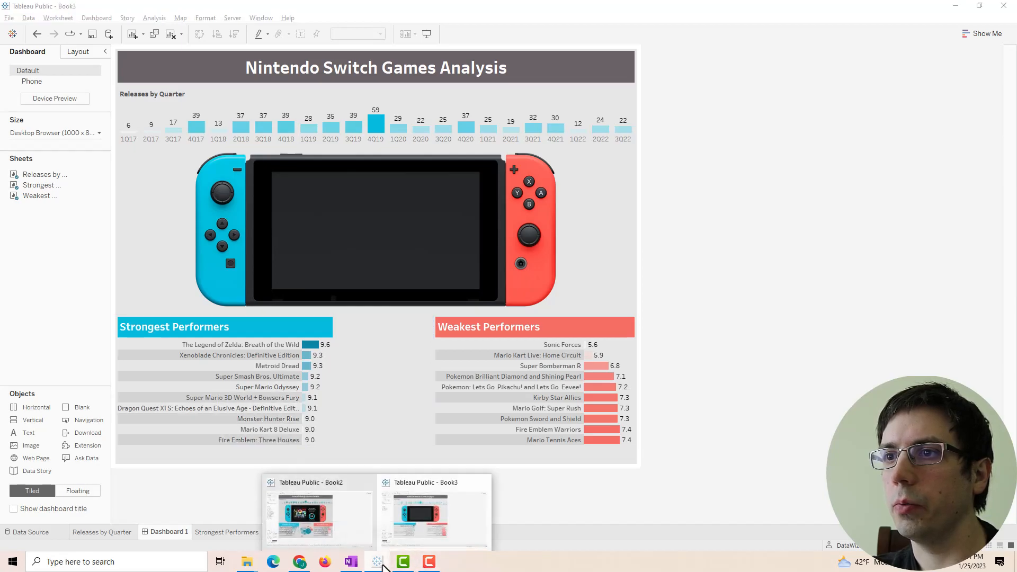
left_click(320, 521)
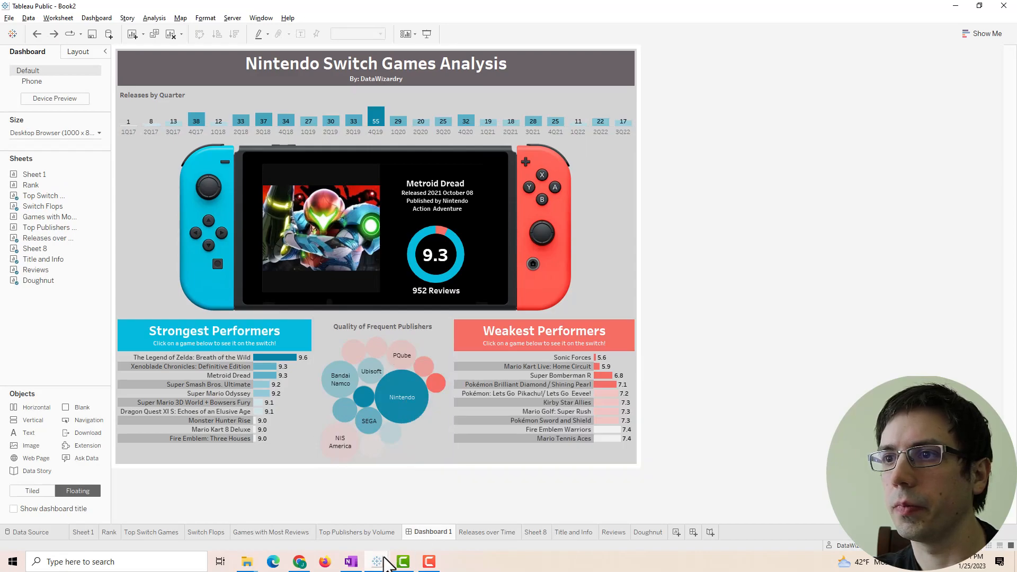
- In Book3, add a 'Quality of Frequent Publishers' sheet with Publisher on Rows and Title as Detail
mouse_move(385, 559)
left_click(425, 517)
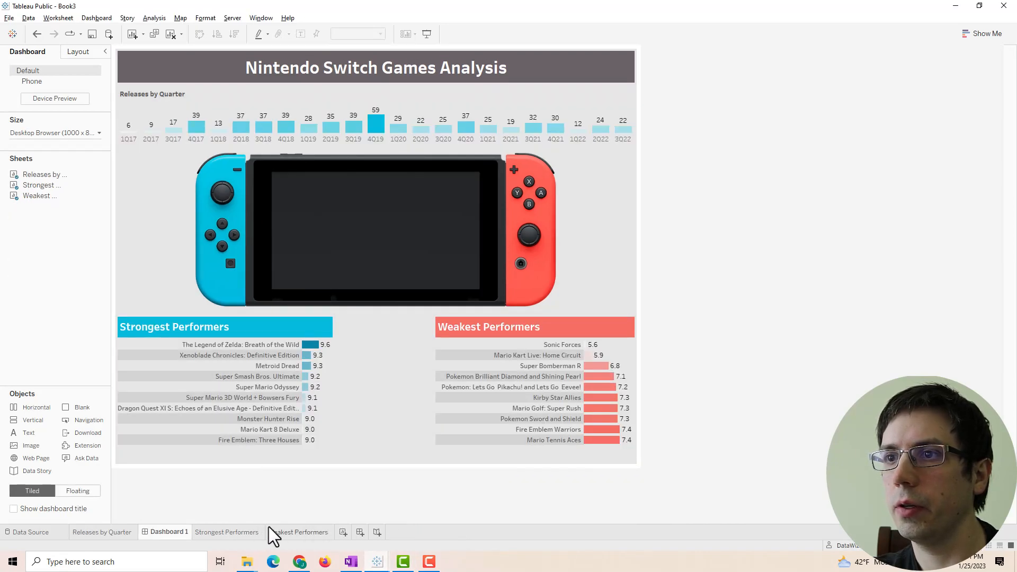
left_click(339, 527)
double_click(344, 533)
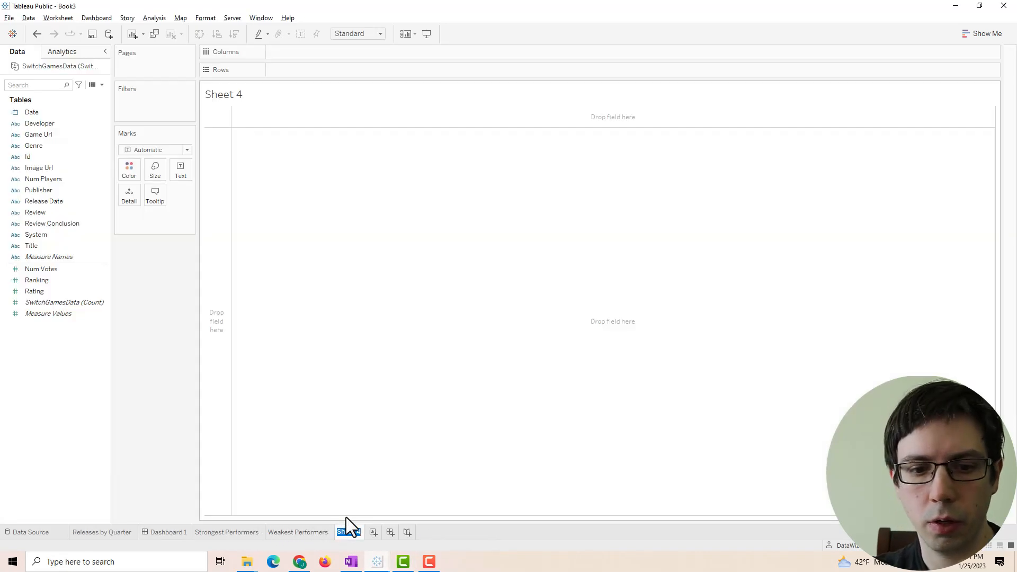
type("Quarter of Frequent ")
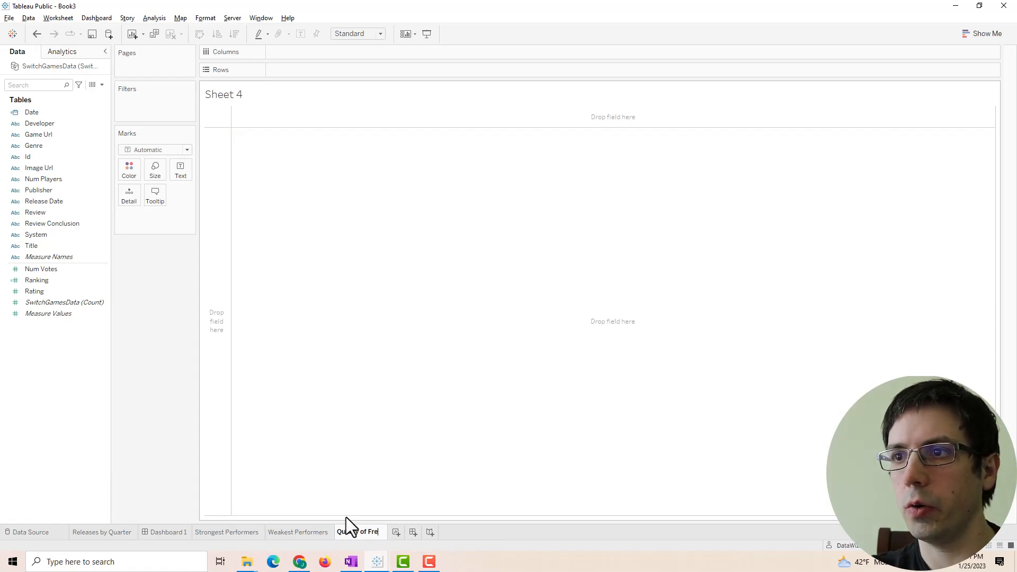
type("Publishers")
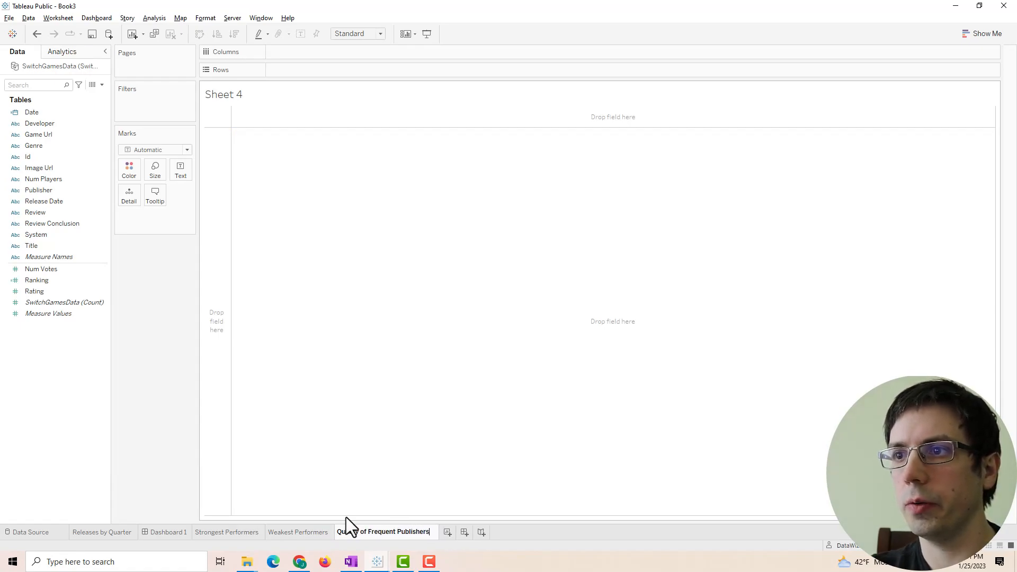
key("Return")
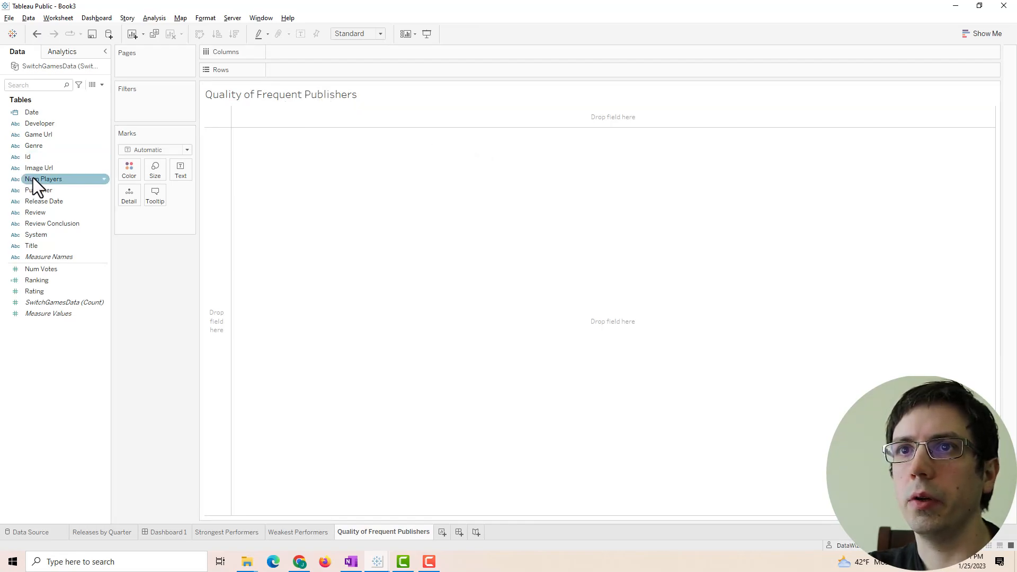
left_click_drag(45, 192, 383, 71)
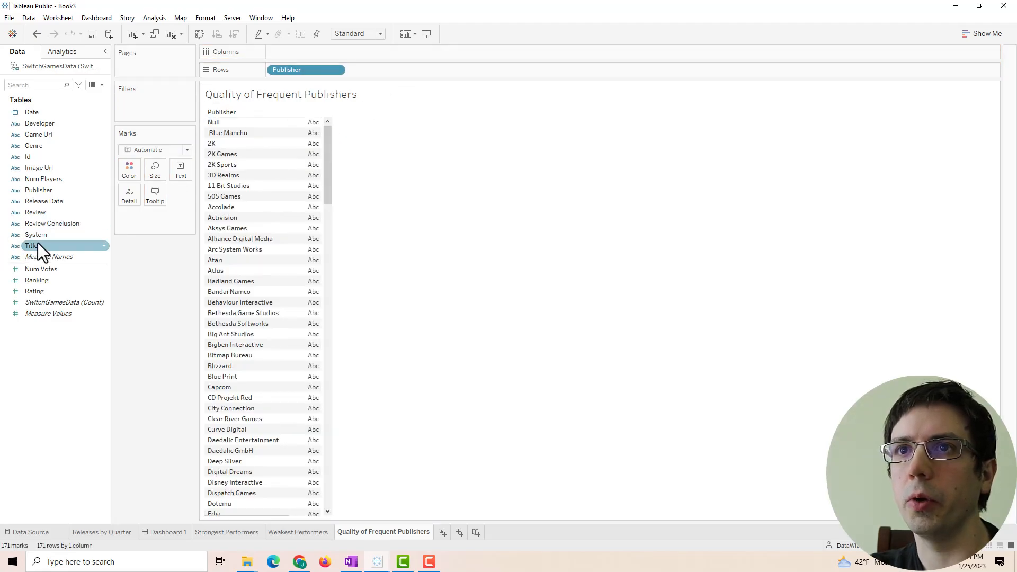
left_click_drag(40, 244, 149, 219)
- Show each publisher's title count as a label, sorted descending from Nintendo's 75, and start a CNT(Title) filter
right_click(148, 218)
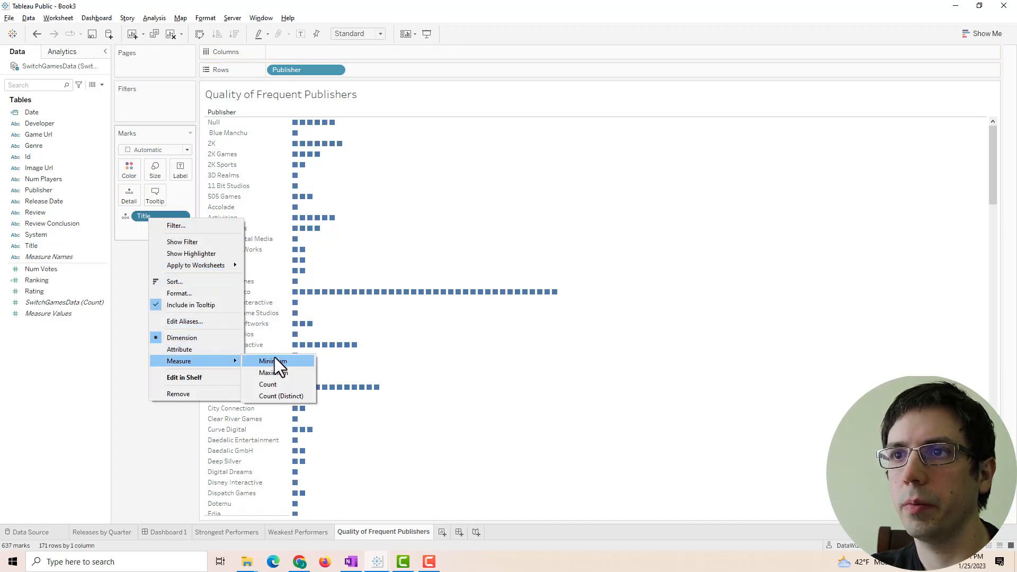
left_click(270, 384)
left_click_drag(159, 218, 318, 244)
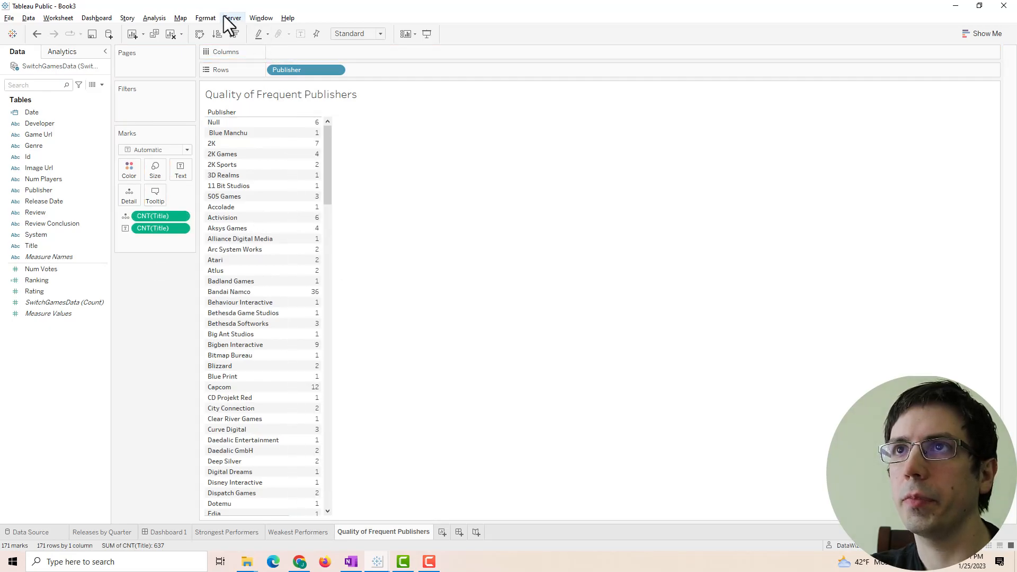
left_click(233, 35)
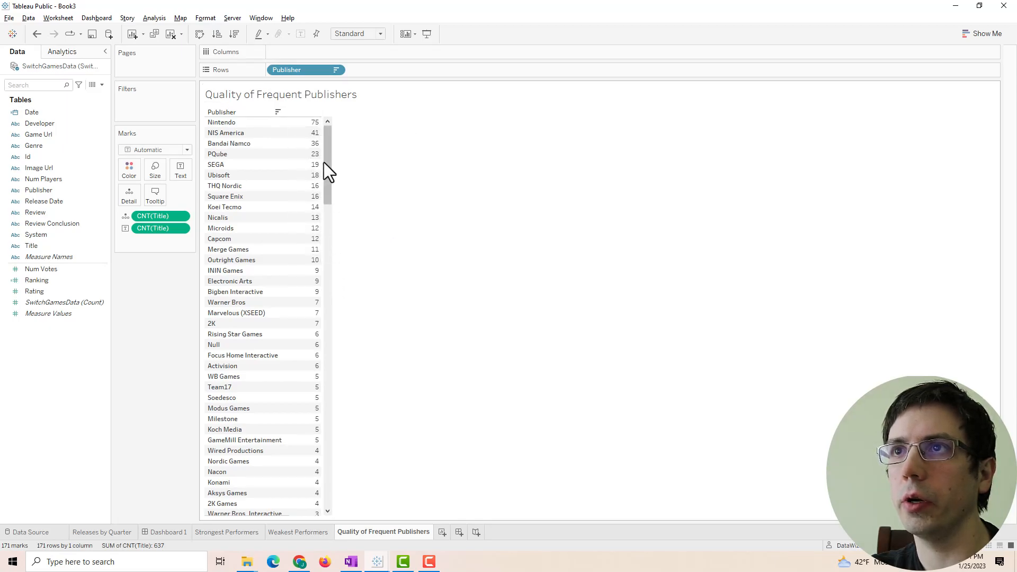
mouse_move(327, 155)
left_mouse_down()
mouse_move(334, 160)
mouse_move(330, 151)
left_mouse_up()
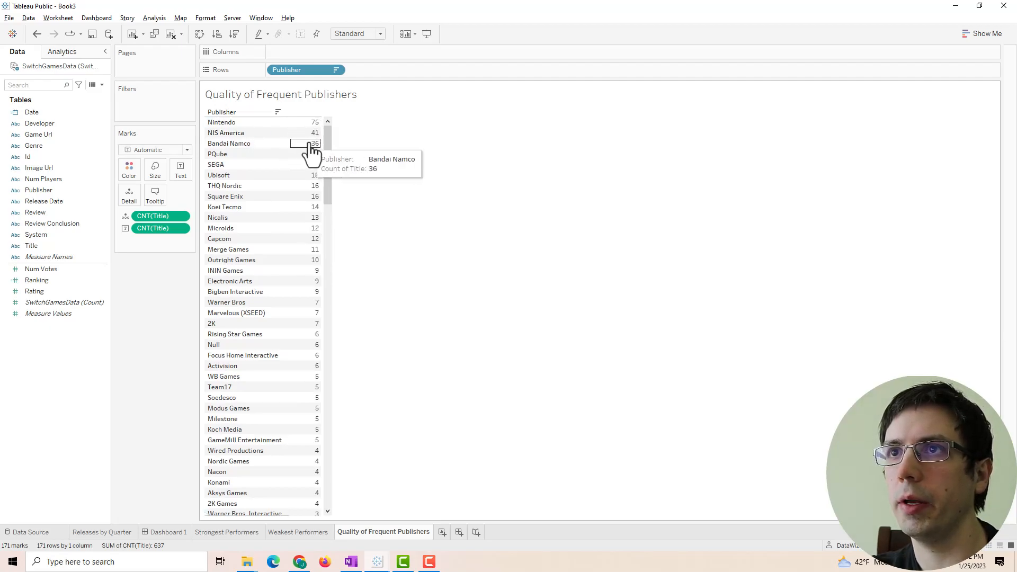
left_click_drag(328, 146, 333, 145)
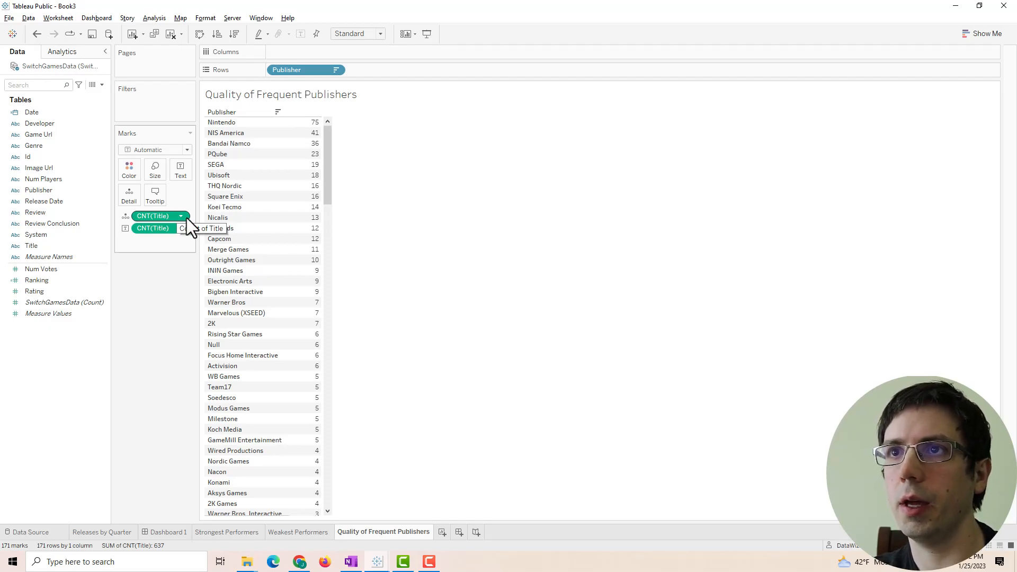
left_click_drag(150, 214, 177, 115)
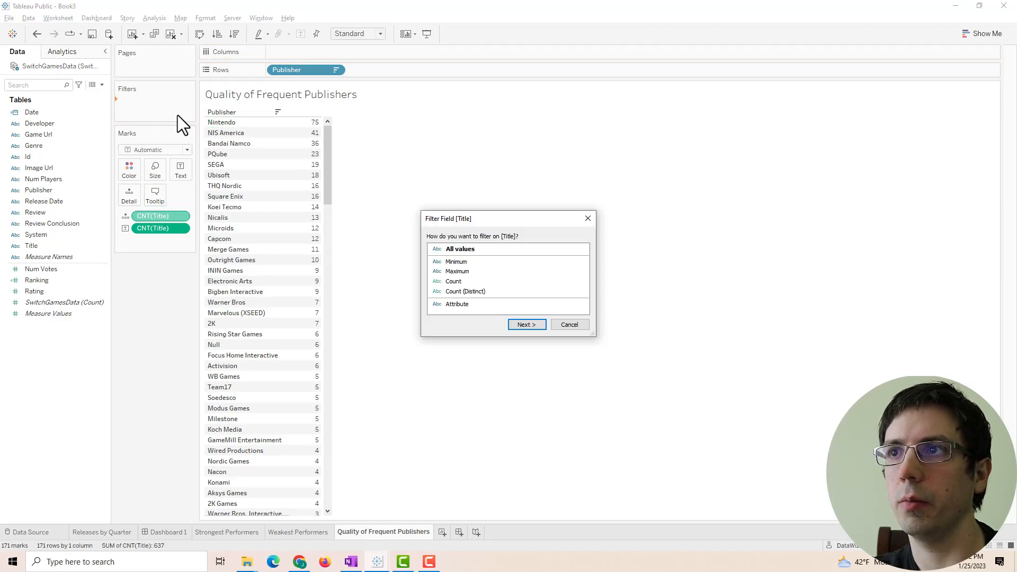
- Try a Top-N option in the CNT(Title) filter dialog, then cancel it
left_click(493, 250)
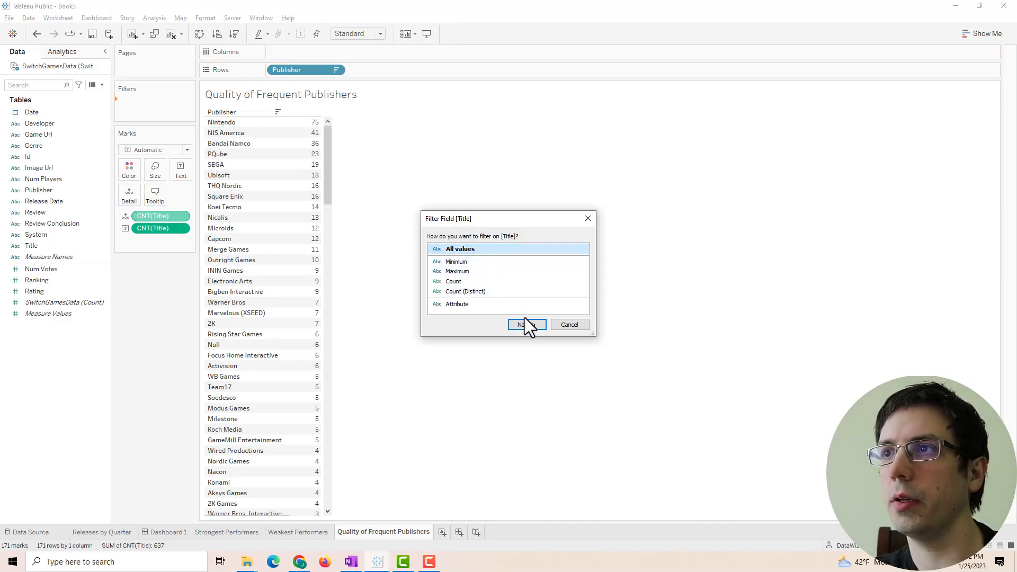
left_click(534, 328)
left_click(509, 152)
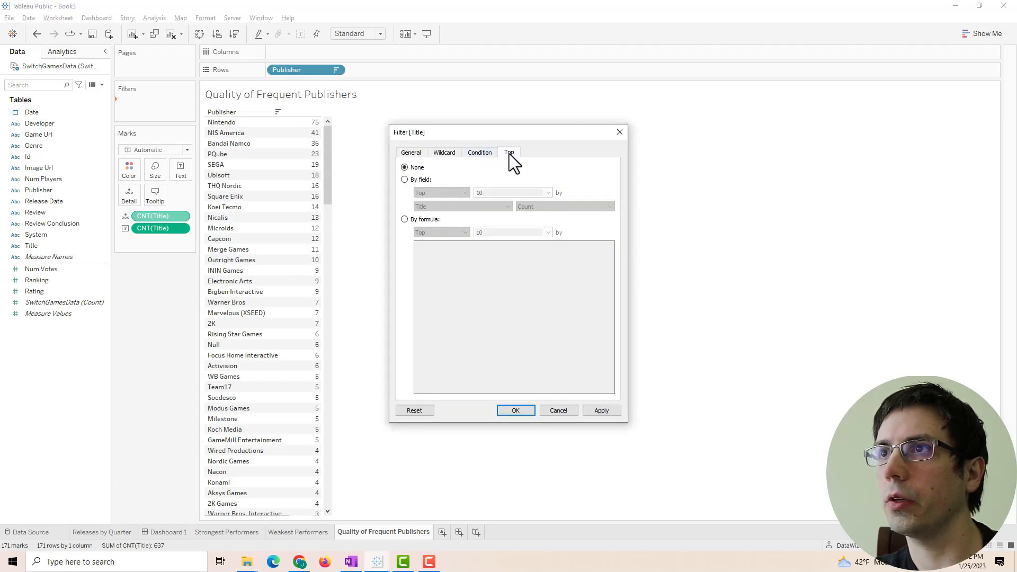
left_click(405, 179)
left_click(559, 410)
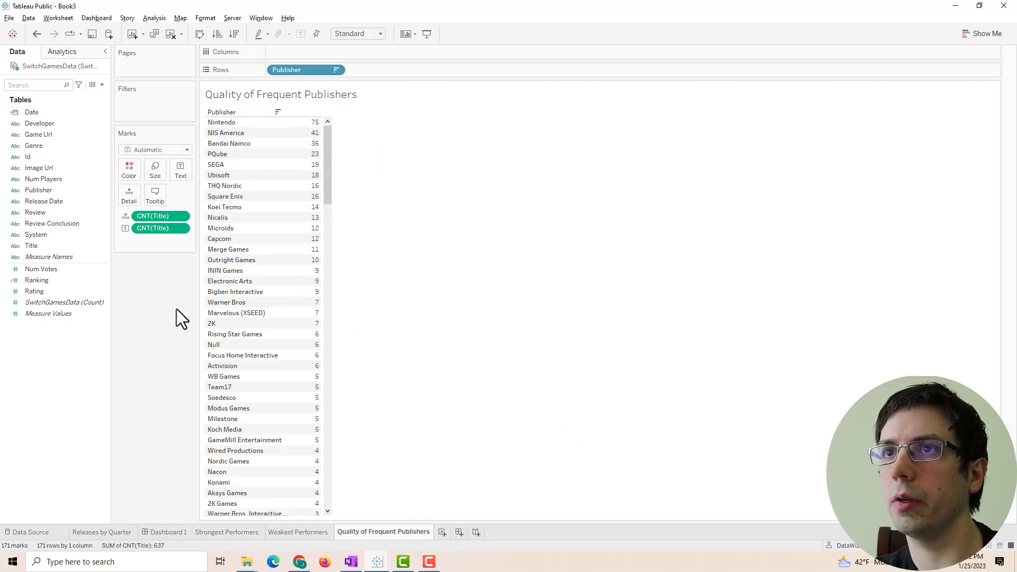
- Filter publishers to a minimum of 10 titles, leaving 14 from Nintendo to Outright Games
left_click_drag(130, 226, 141, 107)
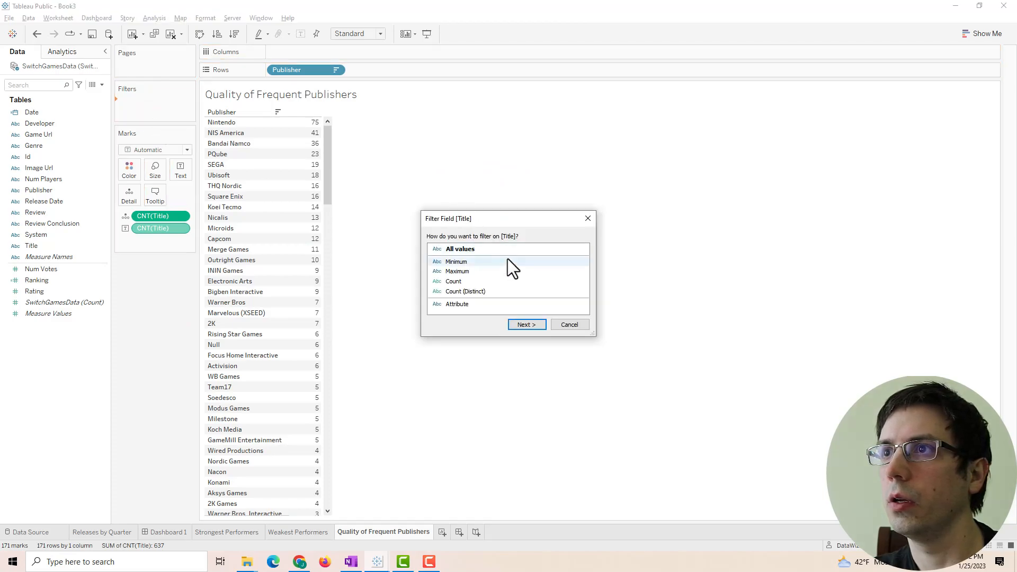
left_click(476, 281)
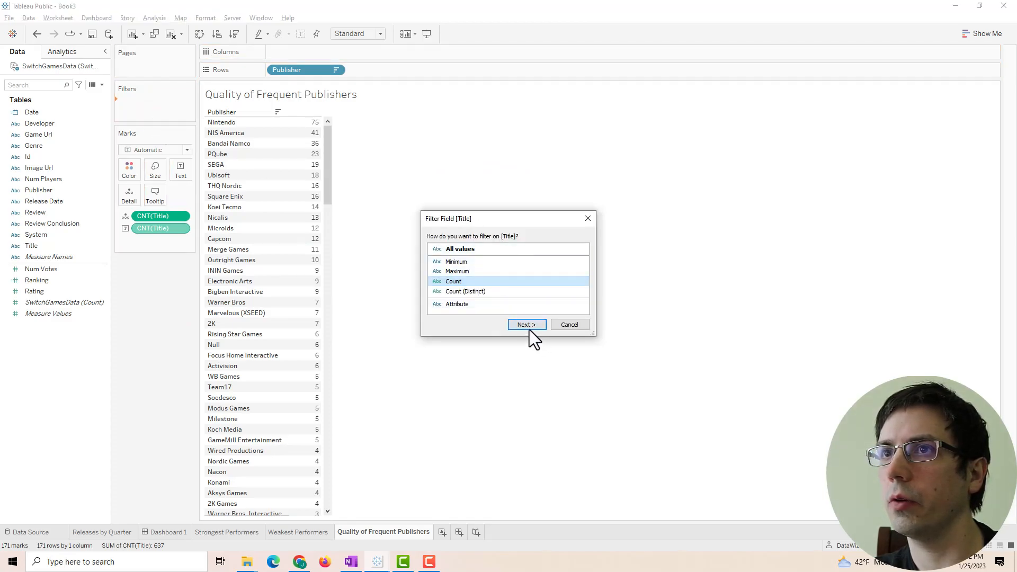
left_click(527, 325)
left_click(536, 220)
left_click(465, 226)
left_click(418, 277)
type("0")
left_click(614, 354)
left_click(542, 357)
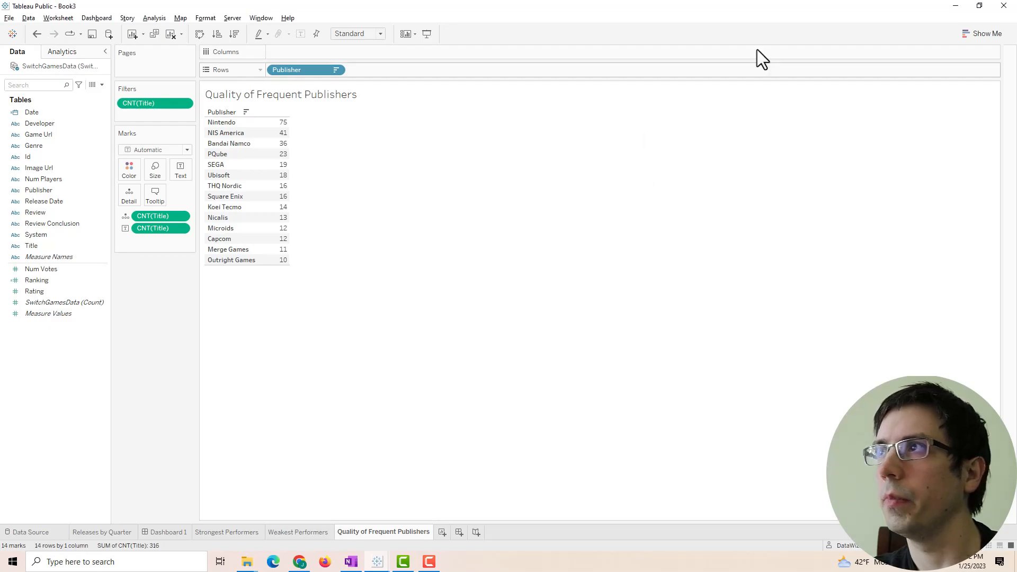
left_click(975, 33)
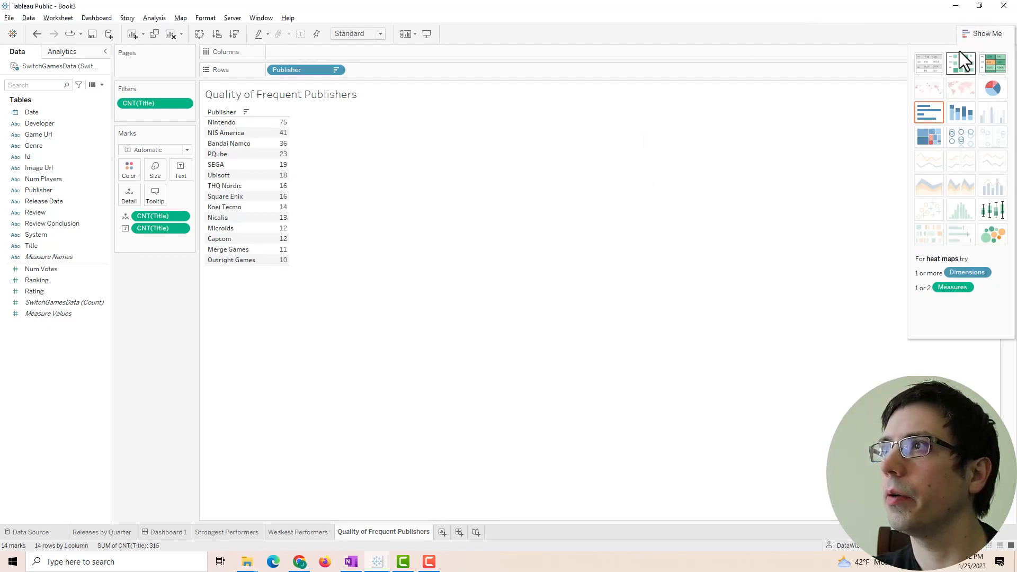
- Turn the publisher table into packed bubbles sized and coloured by title count instead of by publisher
left_click(979, 33)
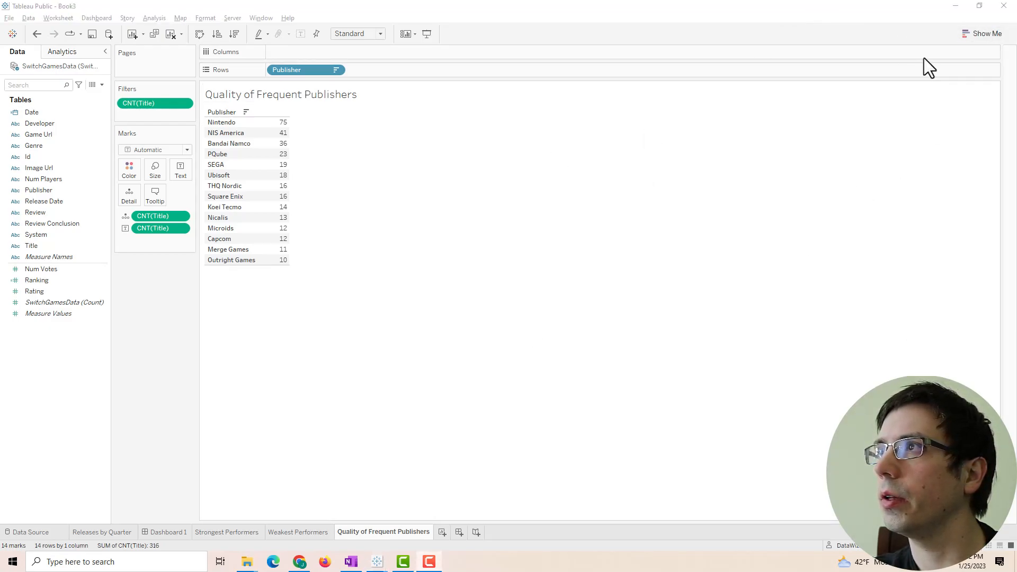
left_click(978, 33)
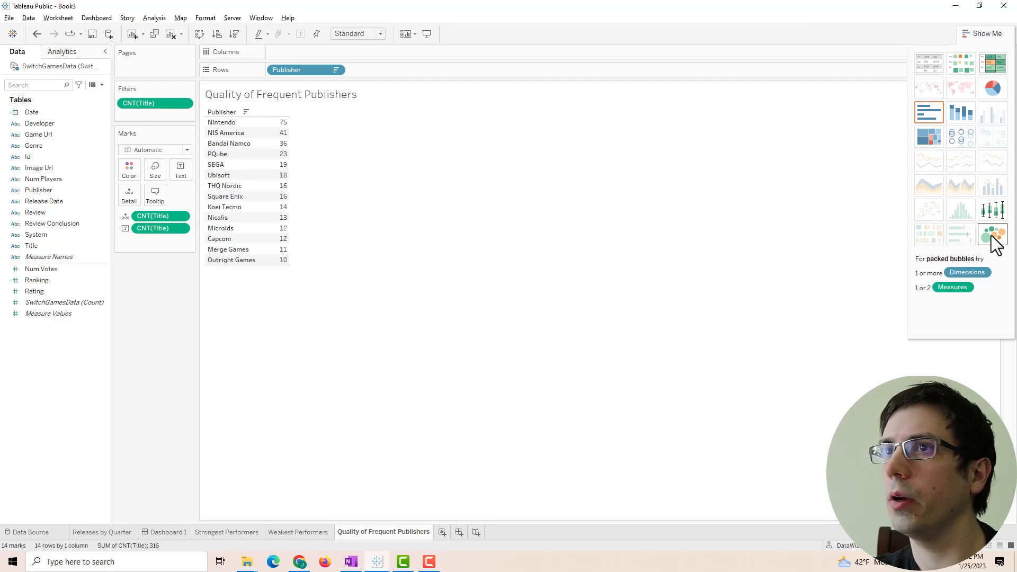
left_click(990, 235)
left_click(977, 34)
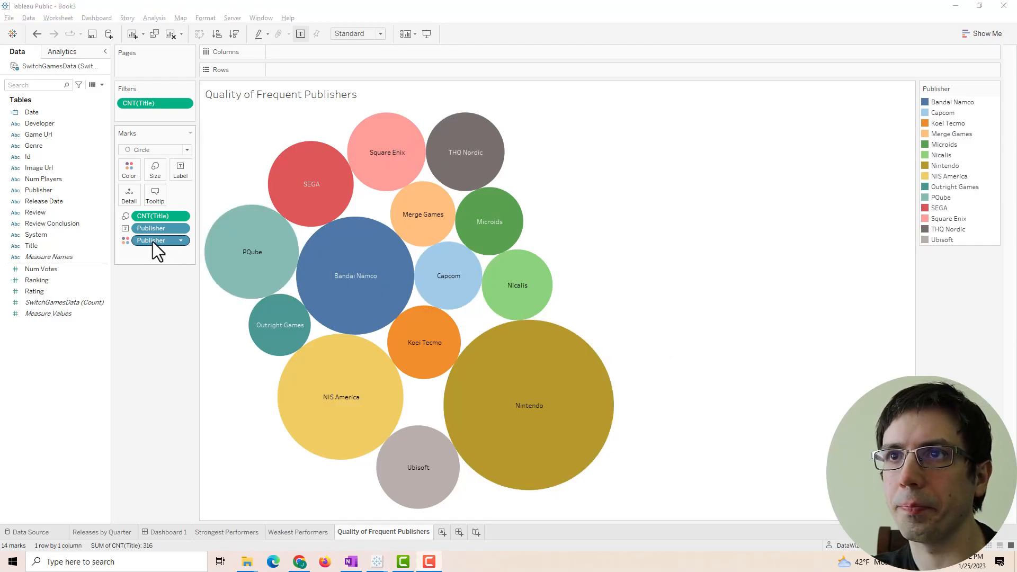
left_click_drag(153, 241, 155, 305)
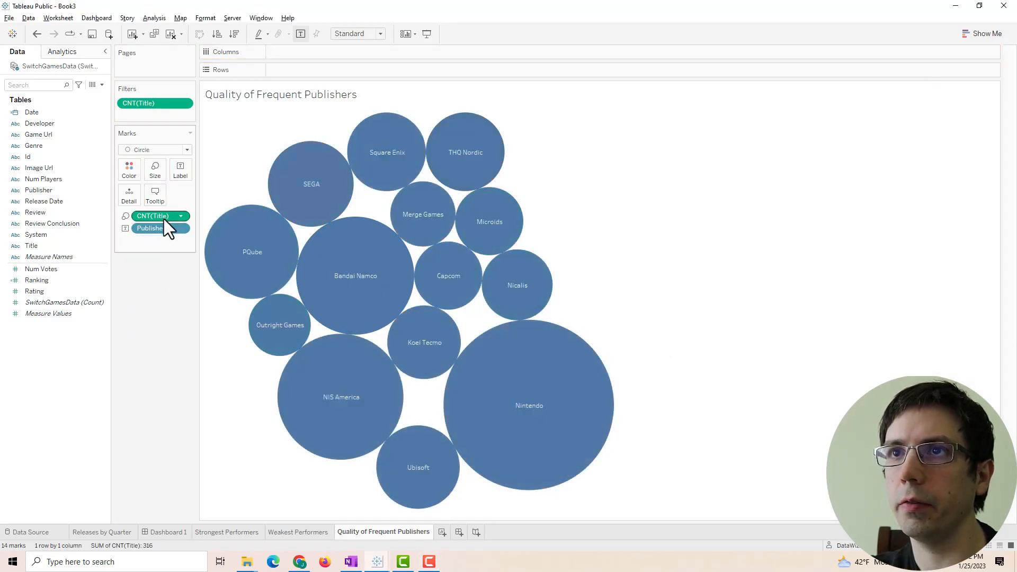
left_click_drag(163, 218, 135, 180)
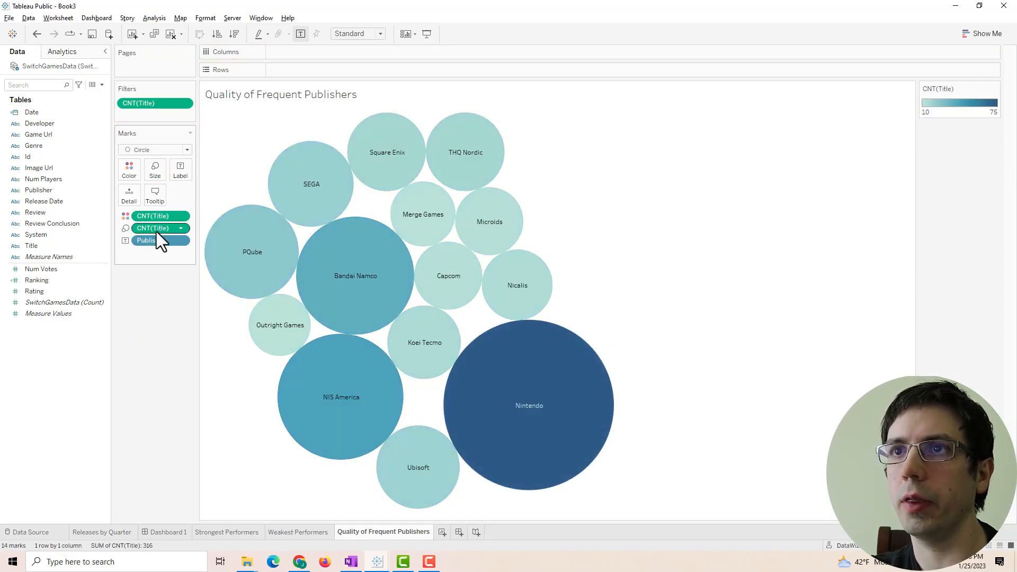
mouse_move(353, 291)
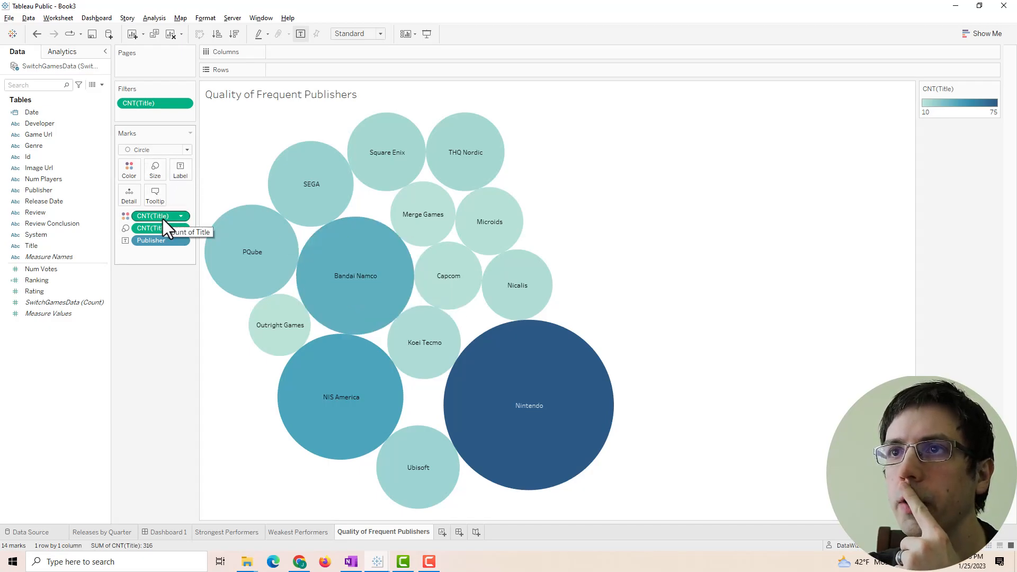
mouse_move(484, 277)
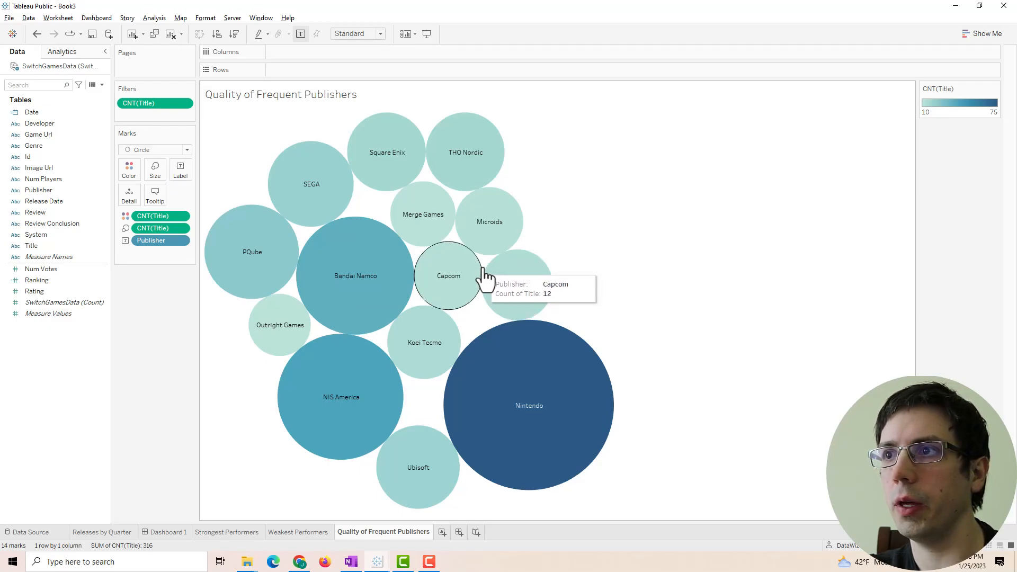
mouse_move(331, 275)
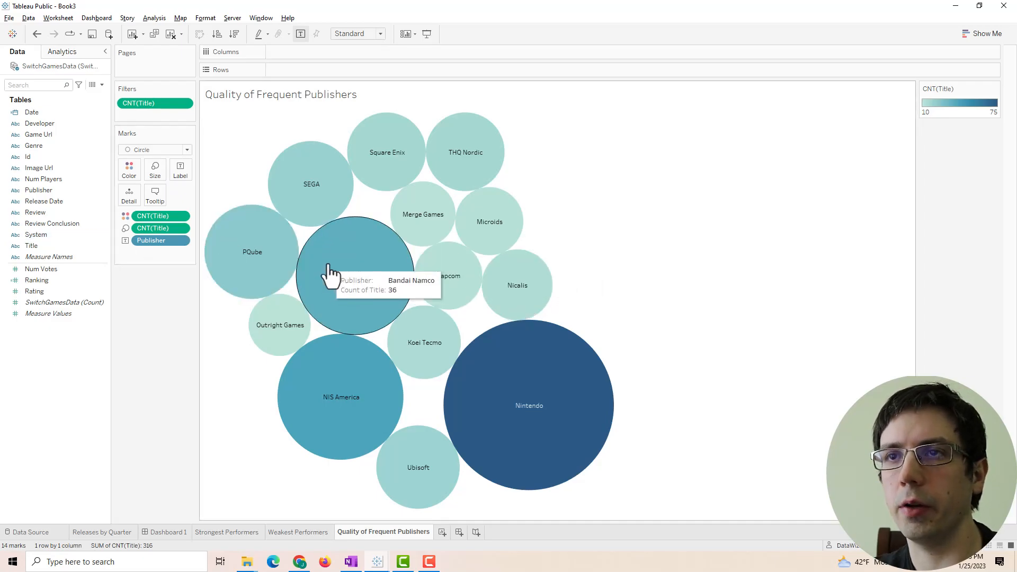
- Colour the bubbles by Rating instead of title count and choose a Custom Diverging palette
left_click_drag(159, 216, 128, 178)
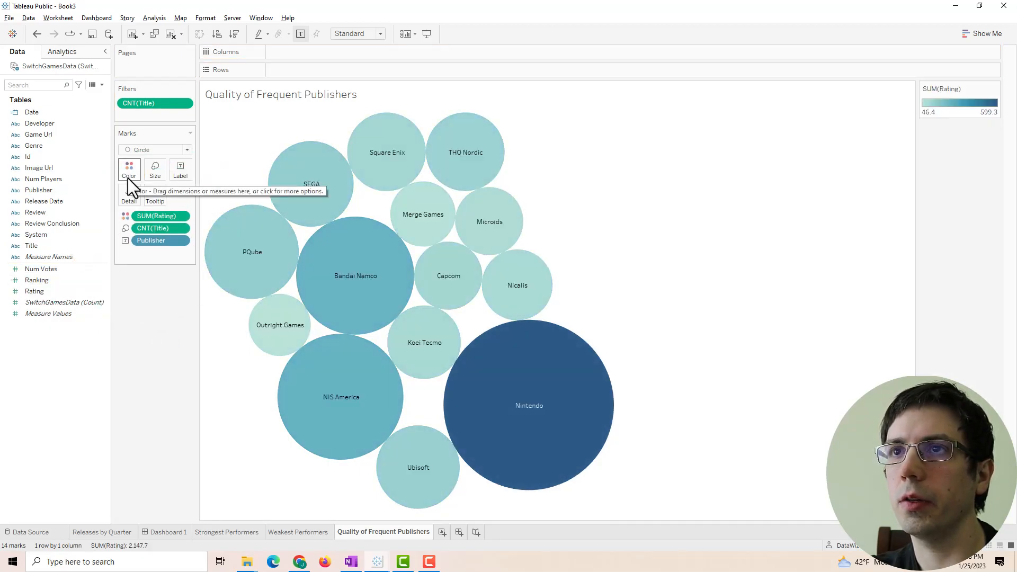
left_click(128, 177)
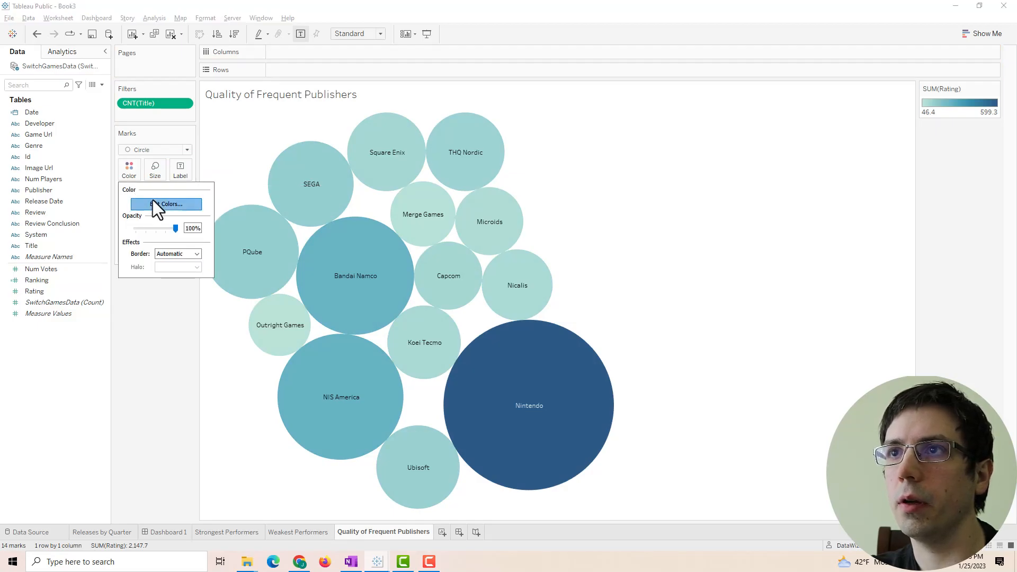
left_click(155, 203)
left_click(521, 233)
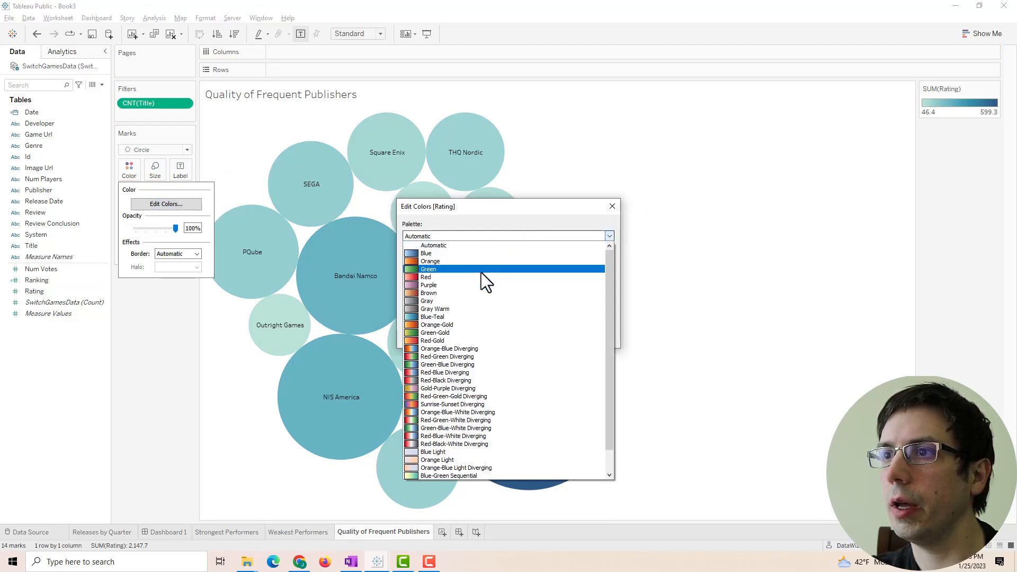
left_click(454, 475)
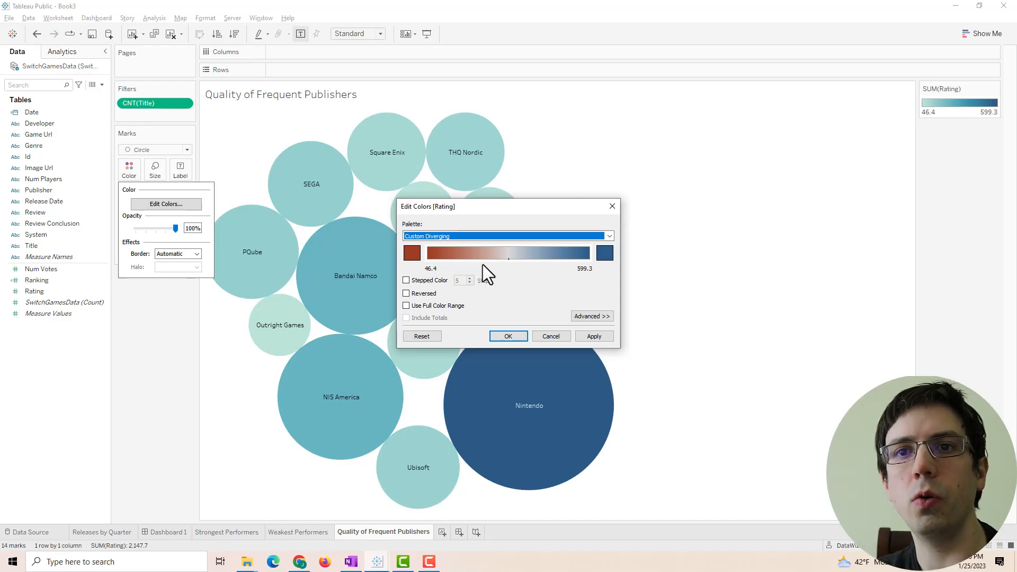
- Give the diverging rating palette a salmon low end and a cyan high end, and apply it
left_click(413, 252)
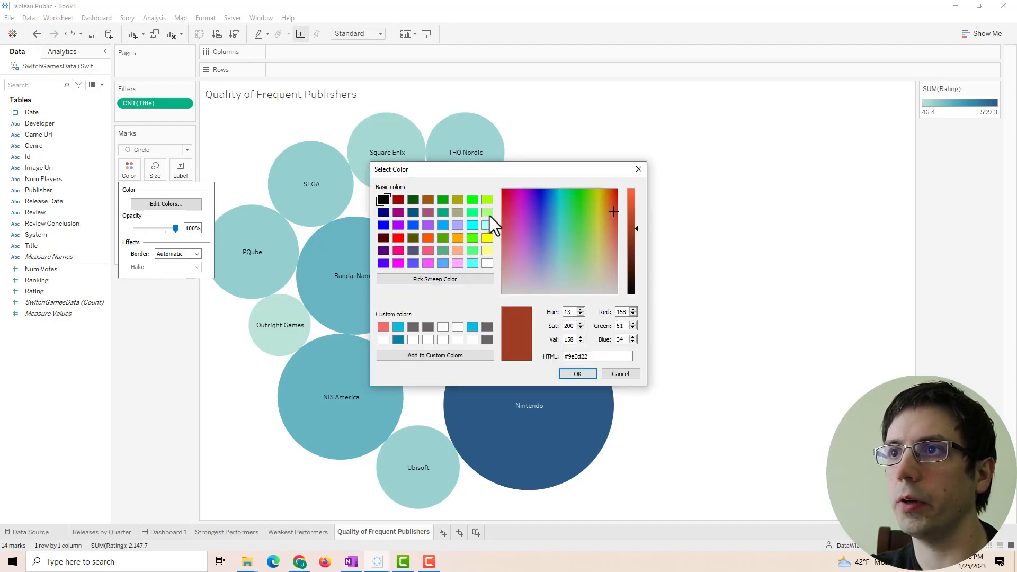
left_click(399, 329)
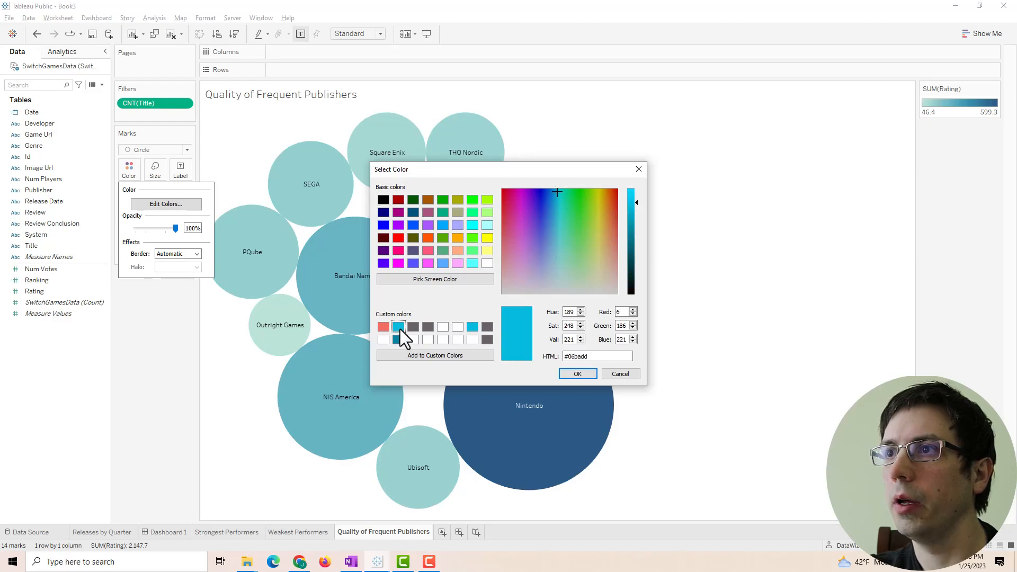
left_click(578, 374)
left_click(412, 254)
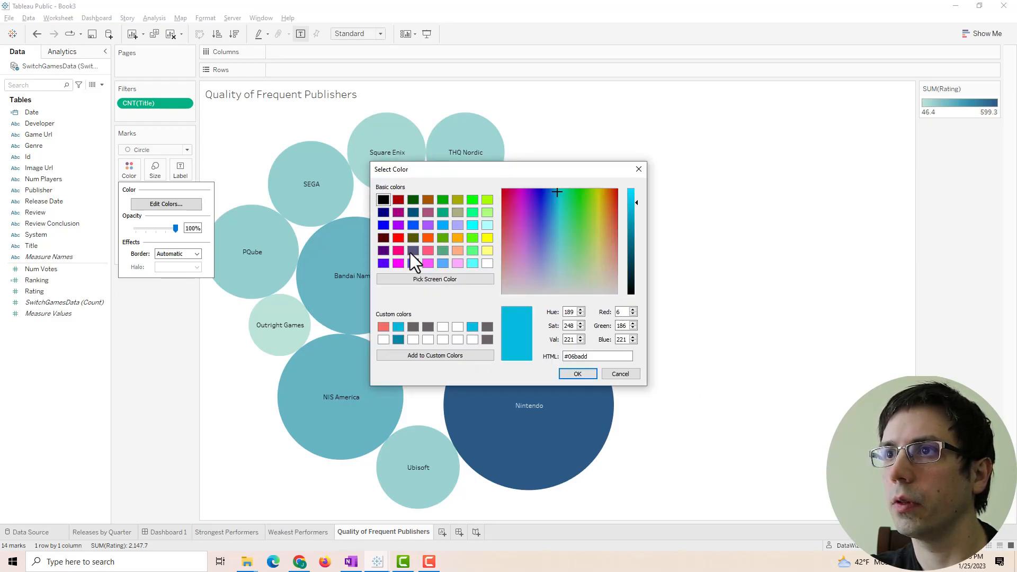
left_click(639, 169)
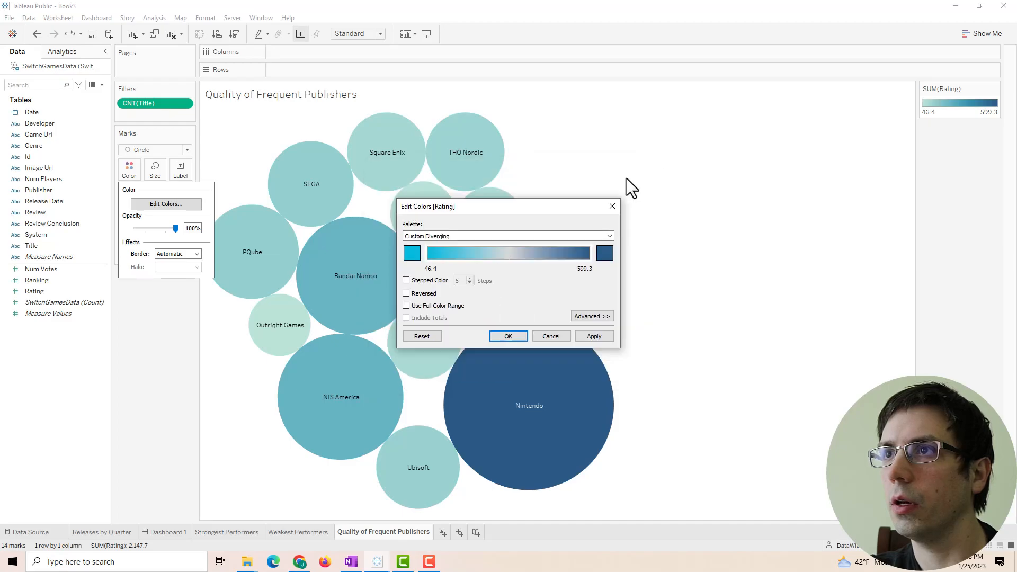
left_click(415, 251)
left_click(384, 328)
left_click(583, 374)
left_click(605, 256)
left_click(396, 327)
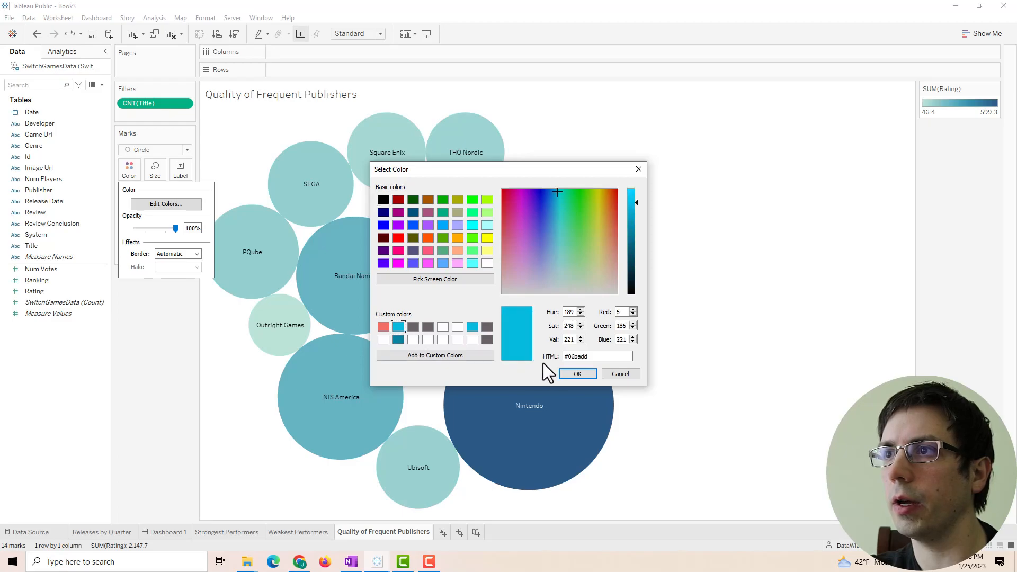
left_click(566, 367)
left_click(602, 338)
left_click(511, 339)
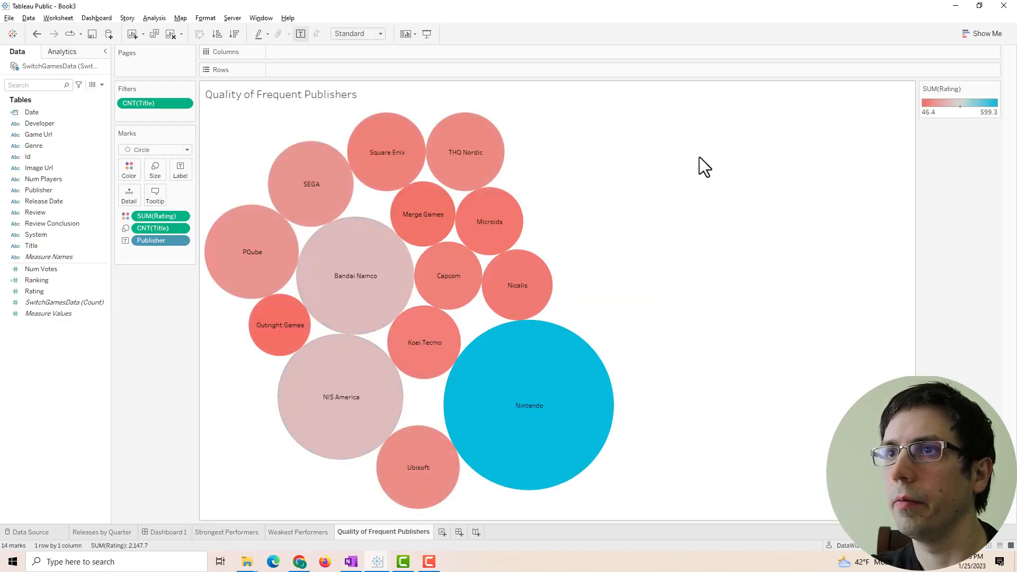
- Colour the publisher bubbles by average Rating (4.640–8.058) instead of sum, then return to Dashboard 1
right_click(158, 220)
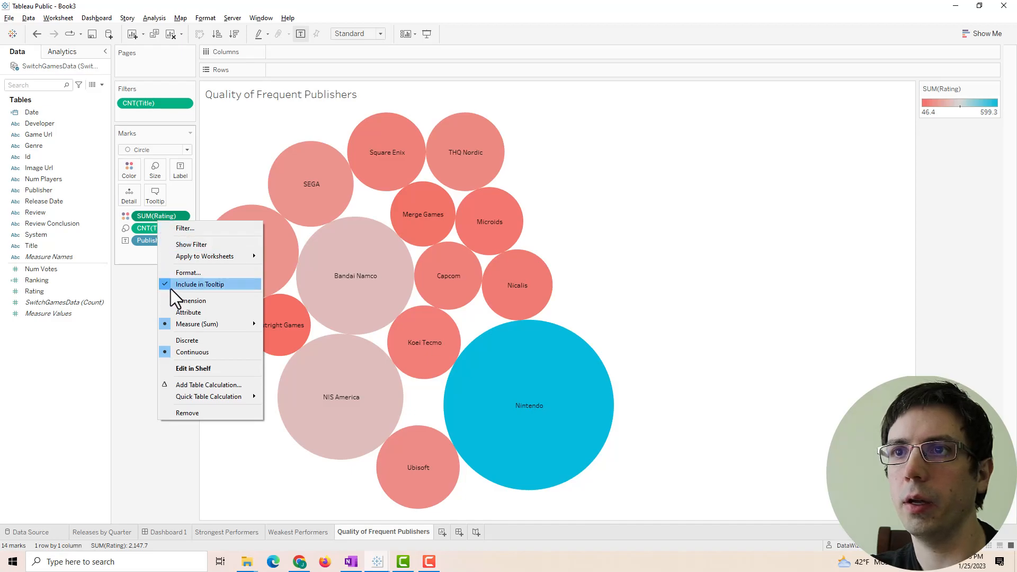
left_click(279, 335)
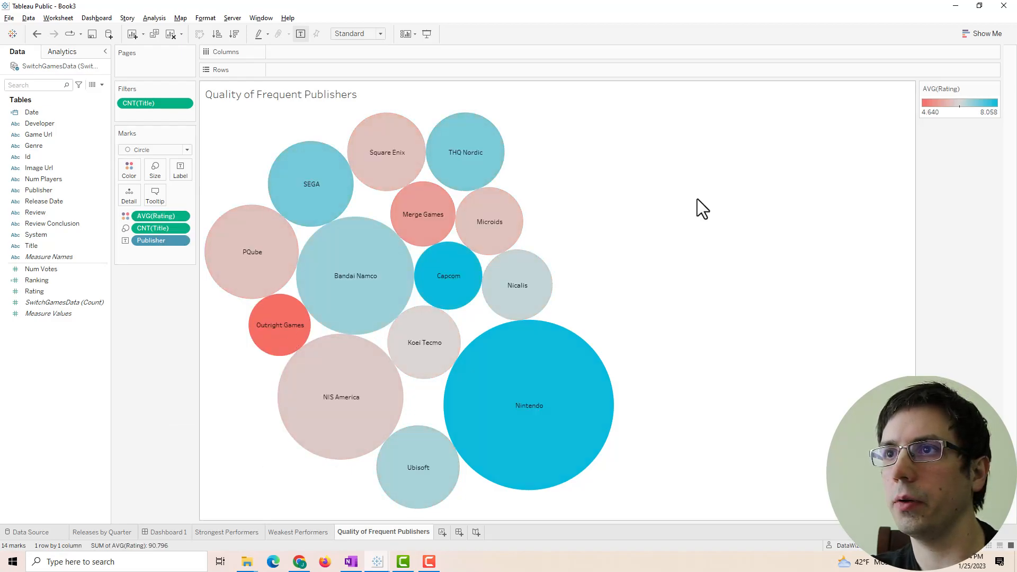
mouse_move(513, 368)
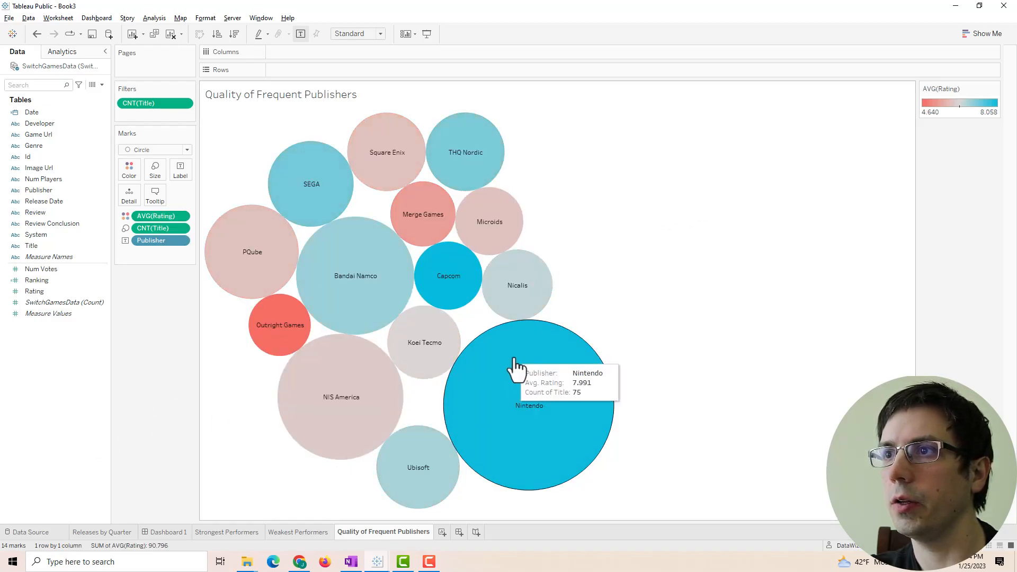
mouse_move(258, 324)
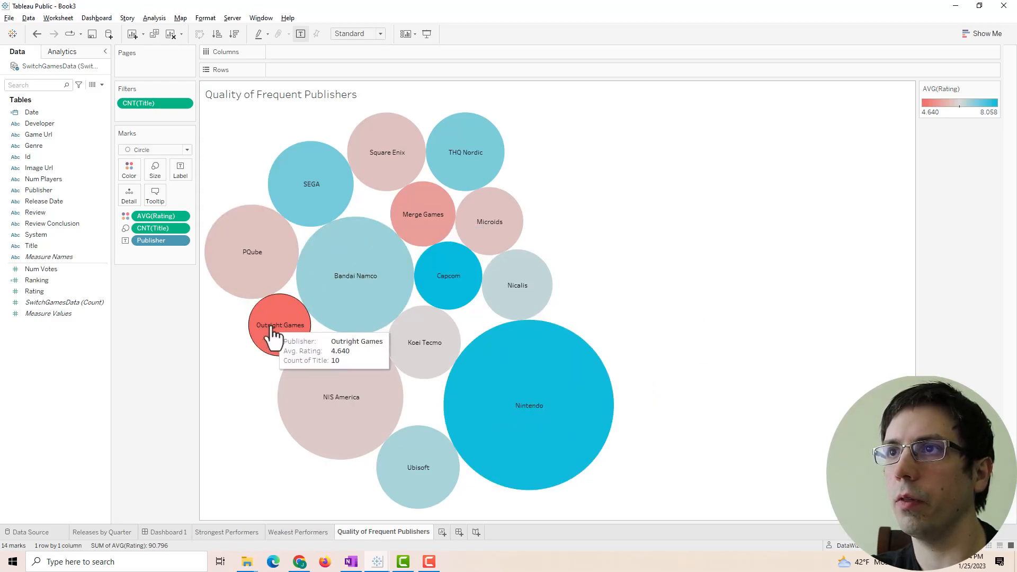
mouse_move(438, 260)
mouse_move(427, 241)
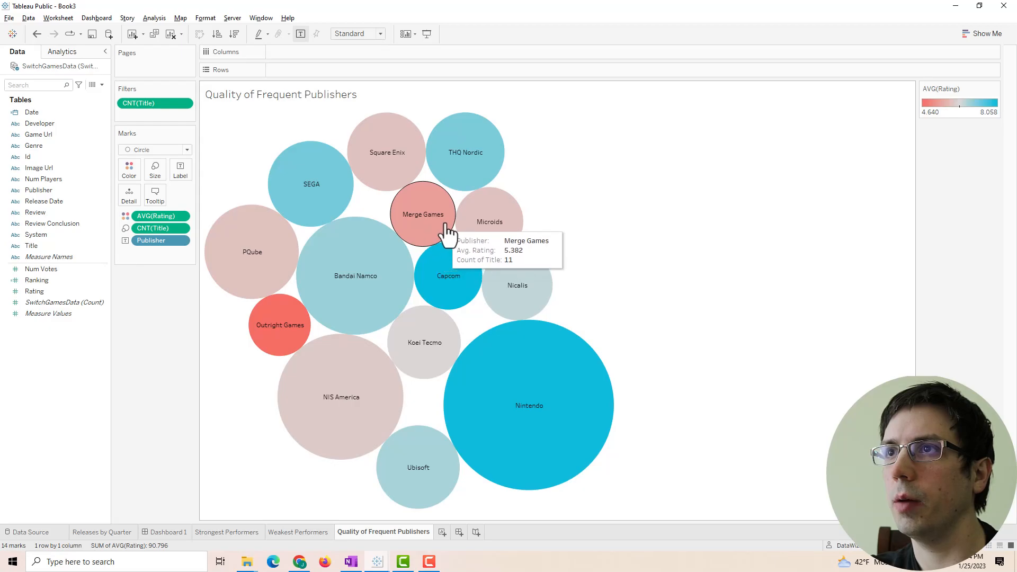
mouse_move(311, 373)
mouse_move(379, 186)
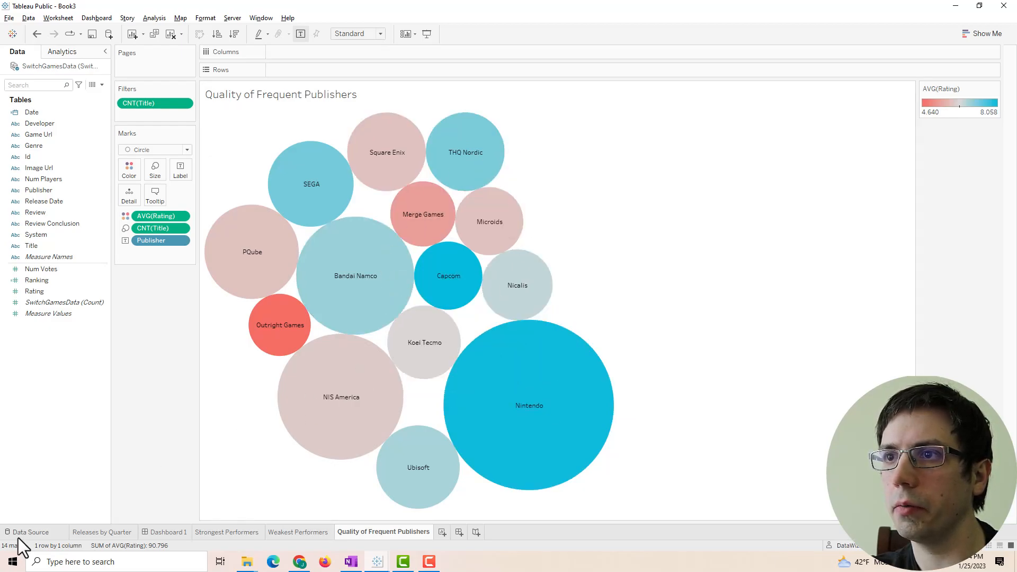
left_click(166, 532)
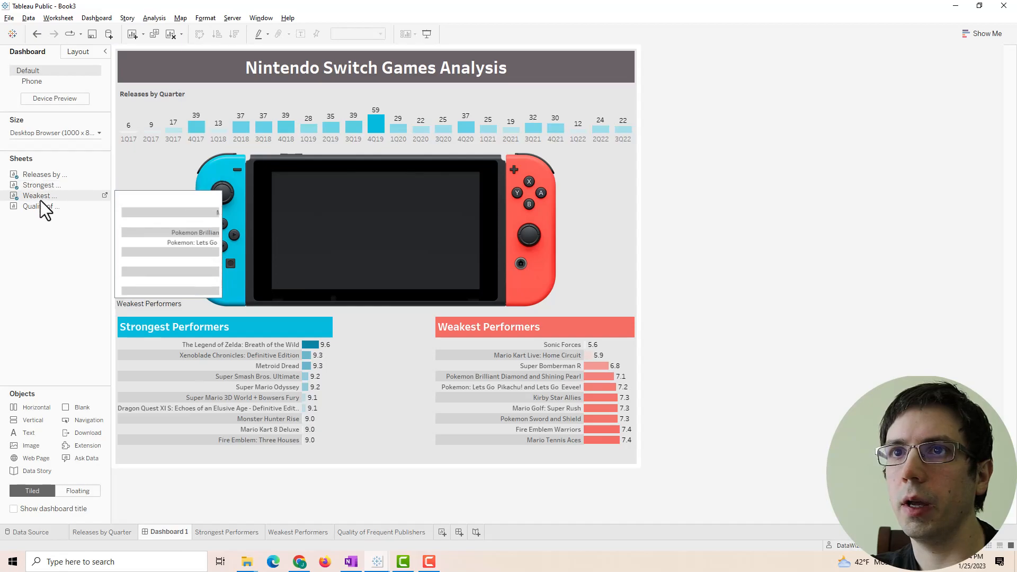
- Place the Quality of Frequent Publishers chart between the performer lists and set its title size to 9
left_click_drag(38, 210, 383, 365)
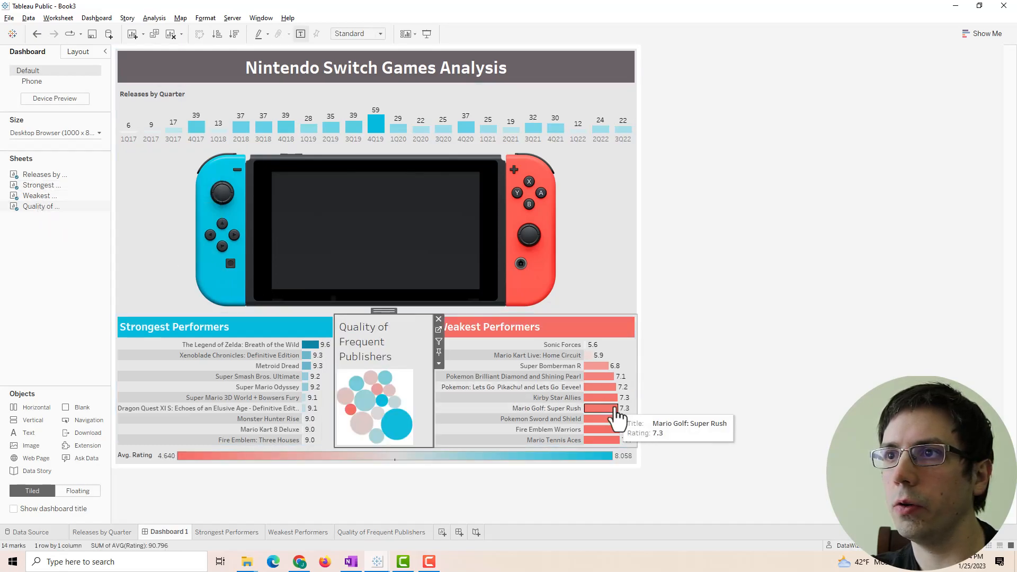
double_click(375, 335)
left_click_drag(682, 264, 517, 246)
left_click(642, 237)
left_click(622, 248)
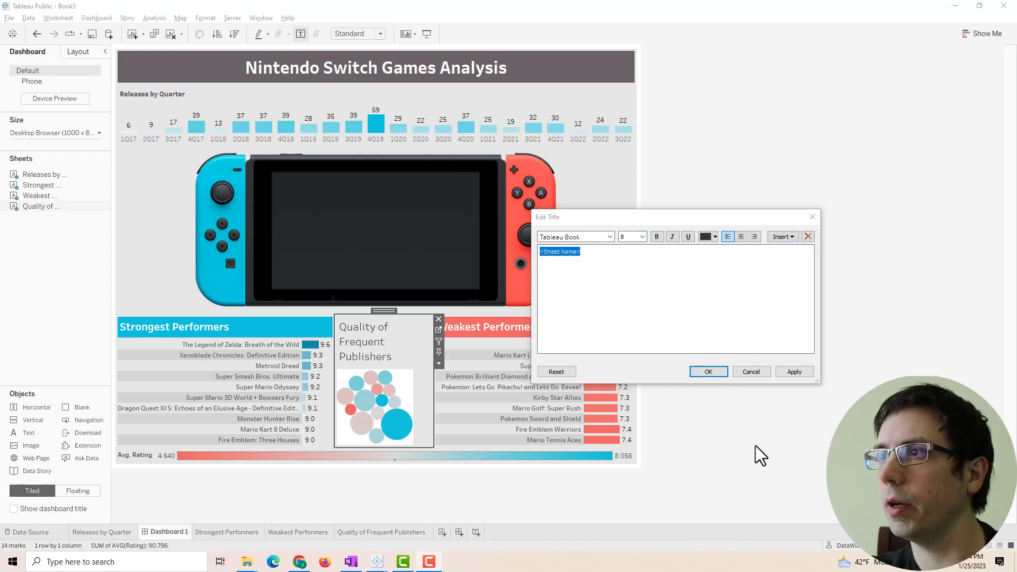
left_click(790, 371)
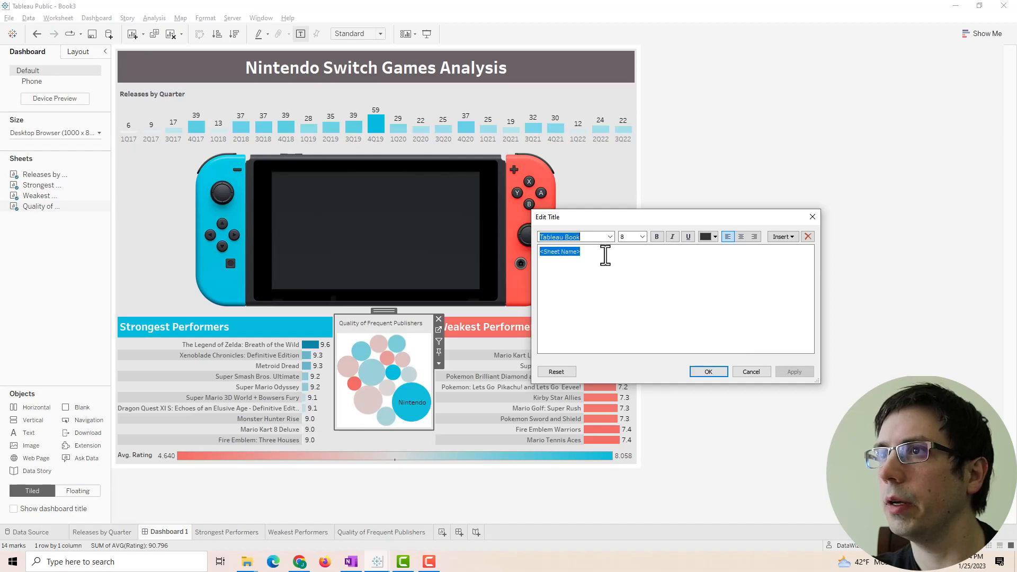
left_click(642, 237)
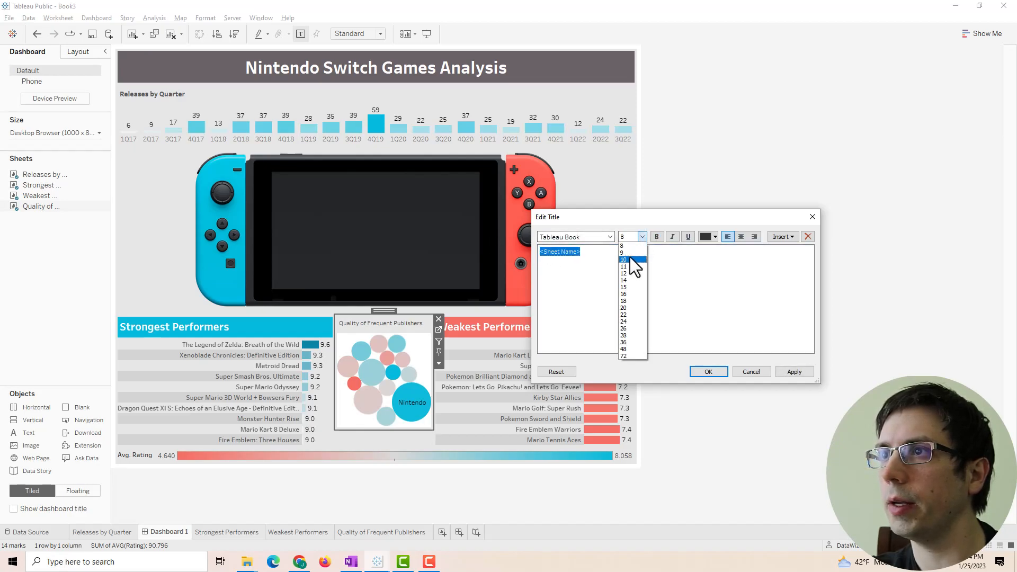
left_click(631, 259)
left_click(789, 372)
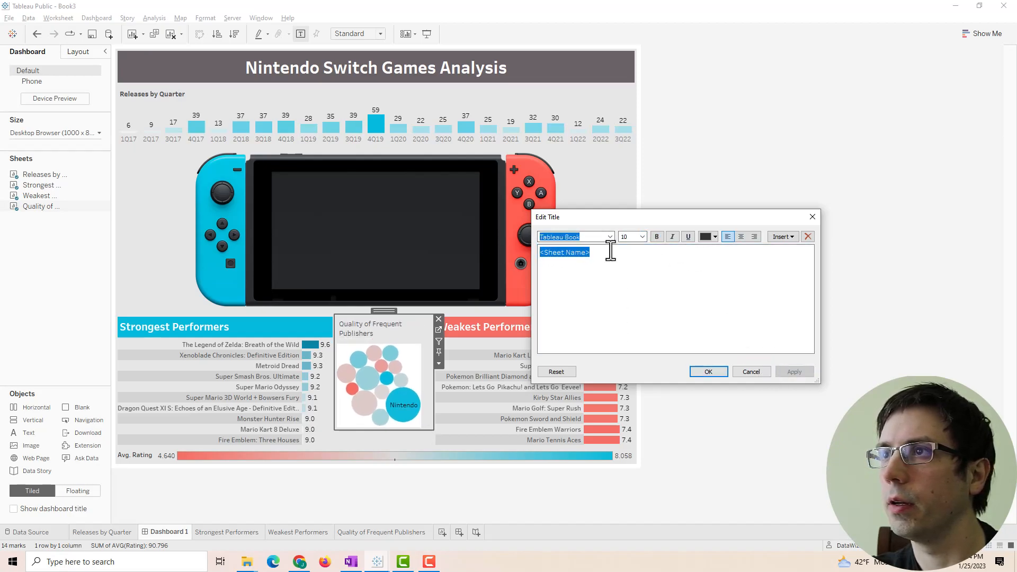
left_click(642, 237)
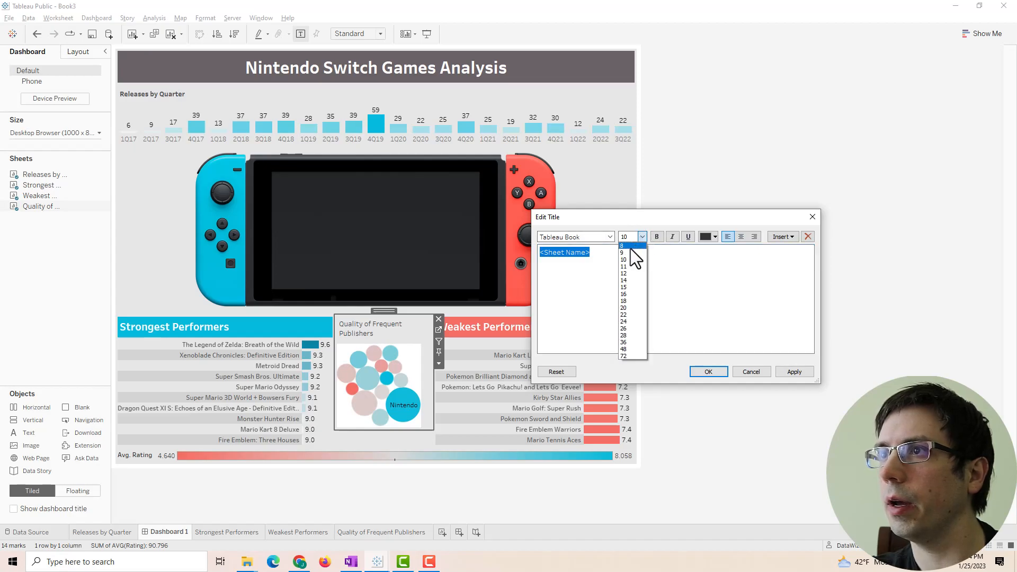
left_click(630, 253)
- Change the bubble chart title font to Tableau Medium in grey and confirm
left_click(596, 238)
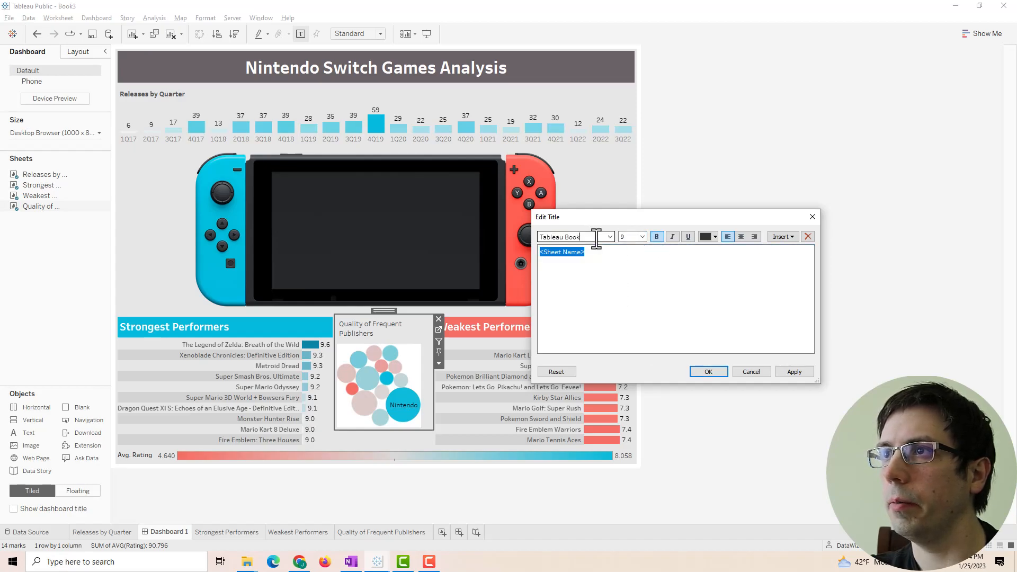
key("BackSpace")
key("BackSpace")
key("BackSpace")
key("BackSpace")
type("Medium")
left_click(804, 367)
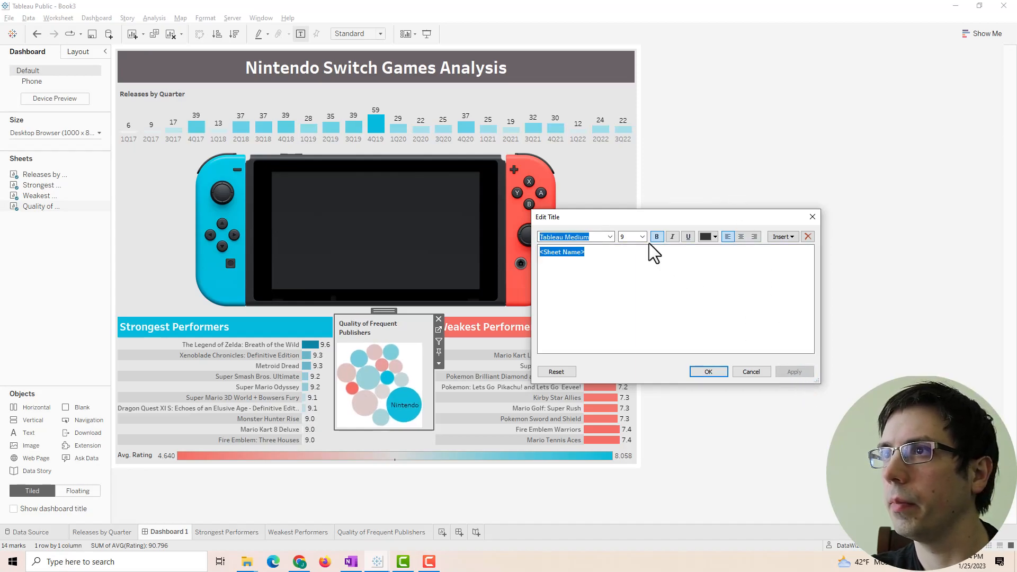
left_click(714, 236)
left_click(711, 268)
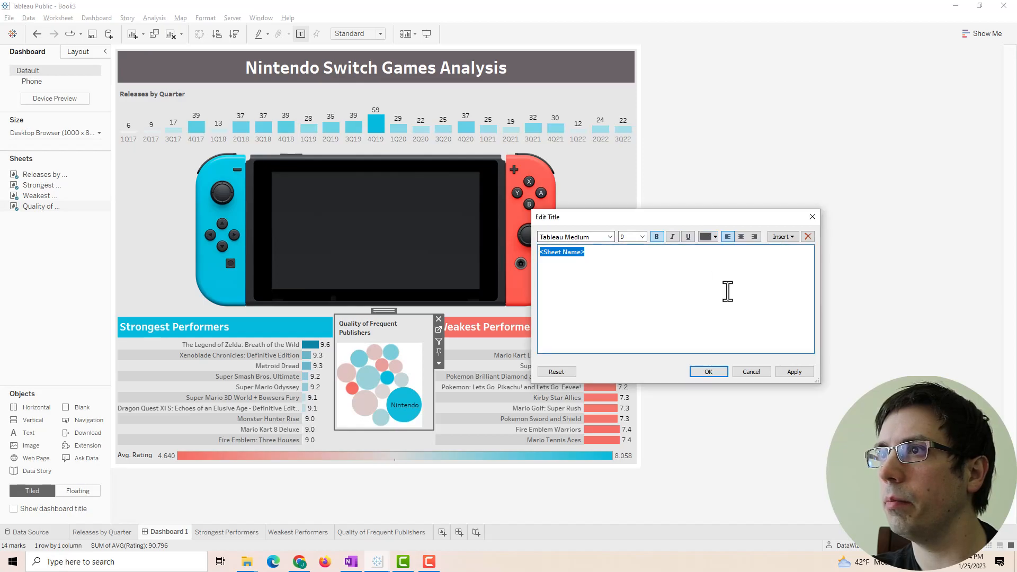
left_click(793, 375)
left_click(708, 371)
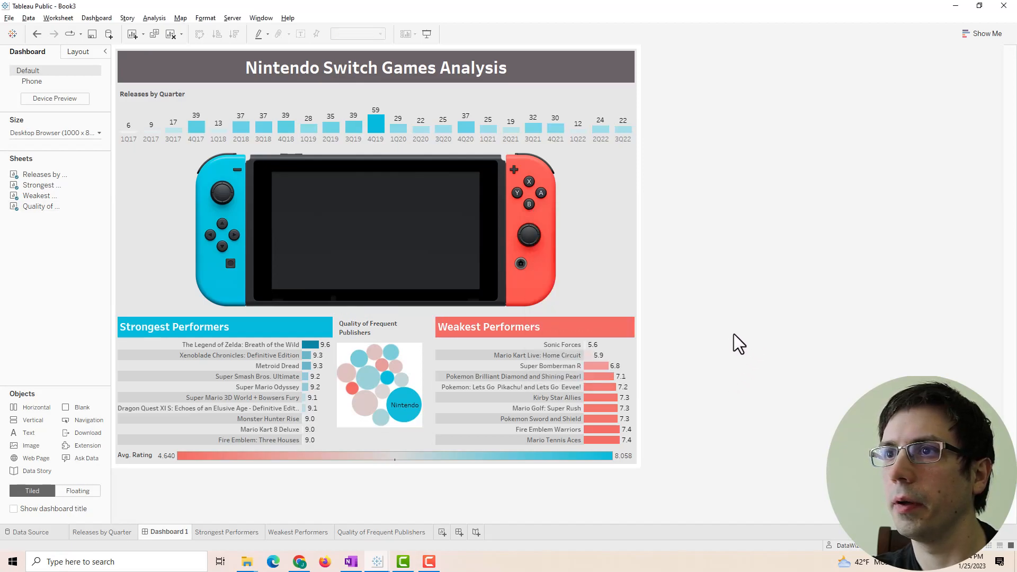
- Set the bubble chart's worksheet shading to None to remove its white background
right_click(413, 358)
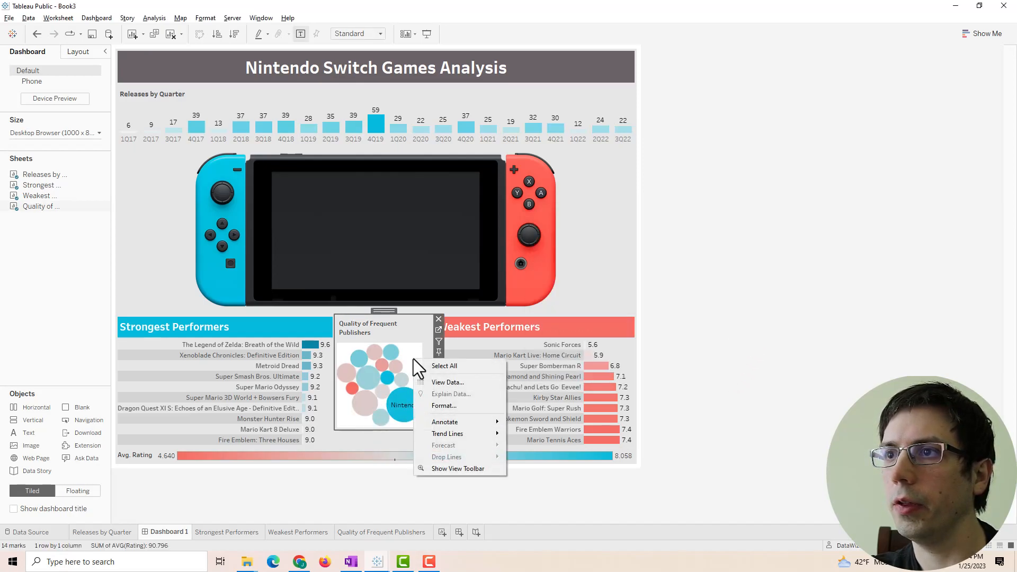
left_click(435, 404)
left_click(40, 75)
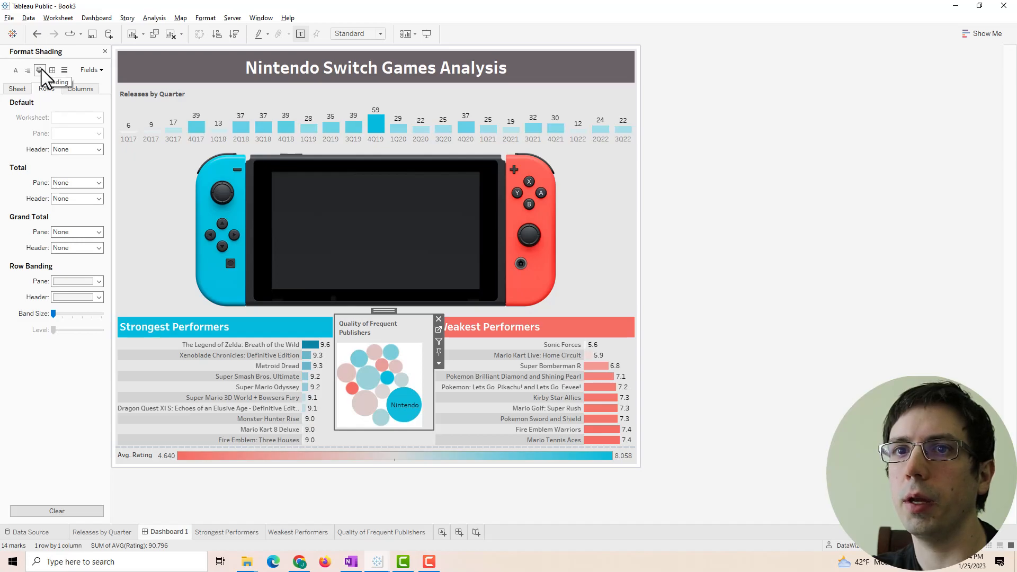
left_click(18, 91)
left_click(58, 118)
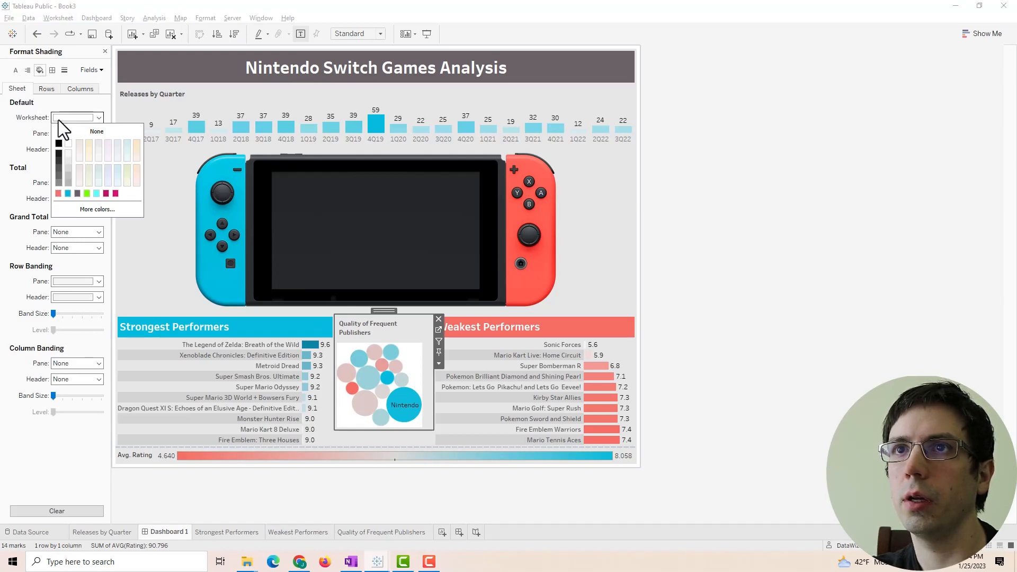
left_click(73, 129)
left_click(813, 308)
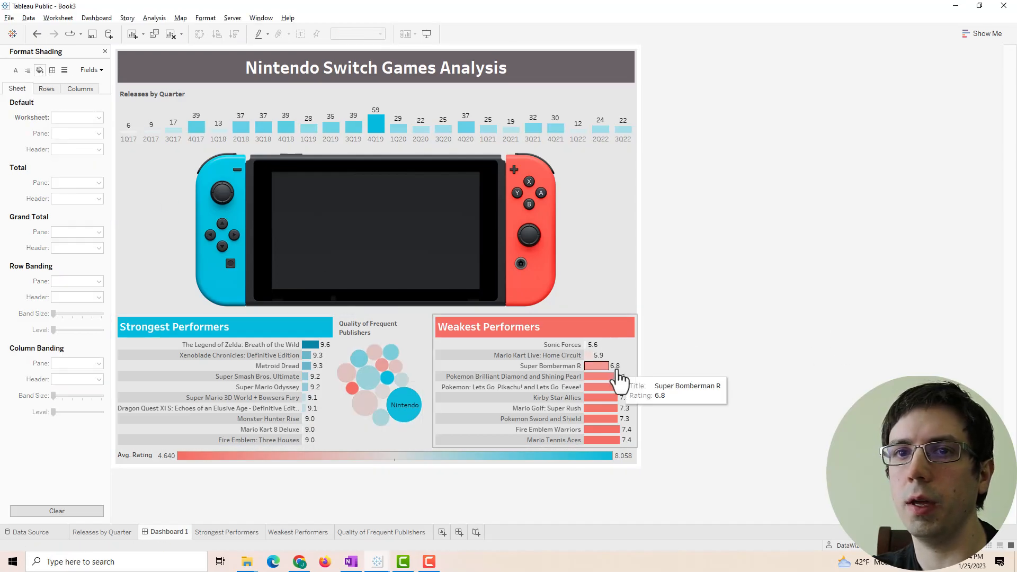
- Remove the Avg. Rating legend and widen the bubble chart by narrowing Strongest Performers
left_click(348, 451)
left_click(642, 442)
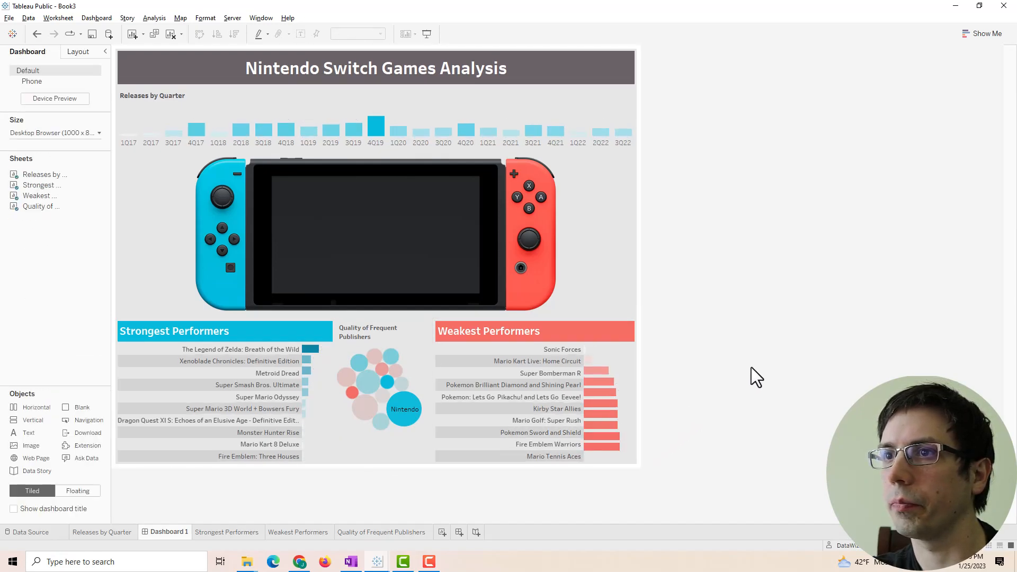
left_click_drag(434, 401, 466, 400)
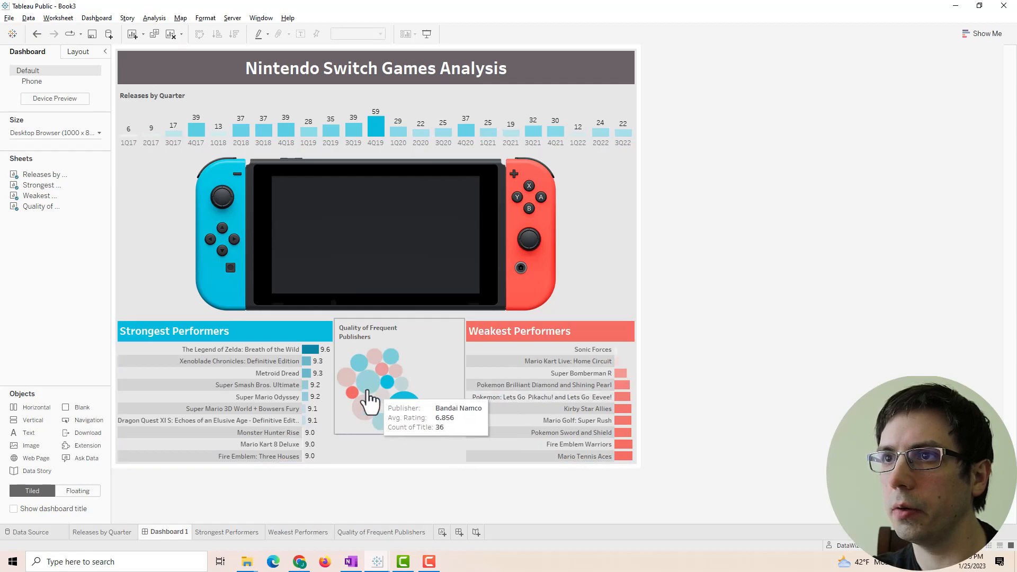
left_click_drag(328, 385, 300, 388)
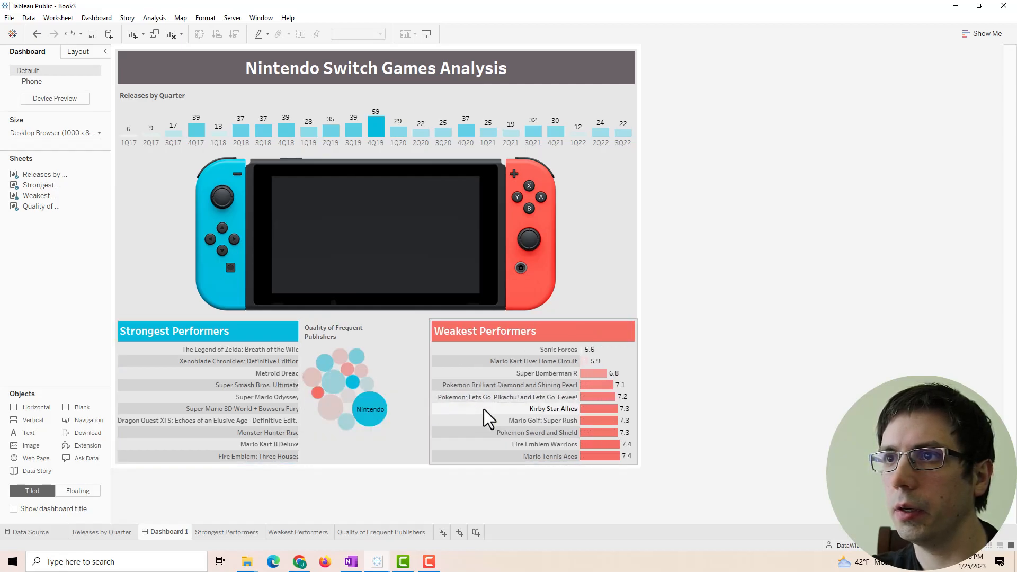
- Make the bubble chart fill its container by distributing the container's contents evenly
left_click(411, 392)
left_click(415, 441)
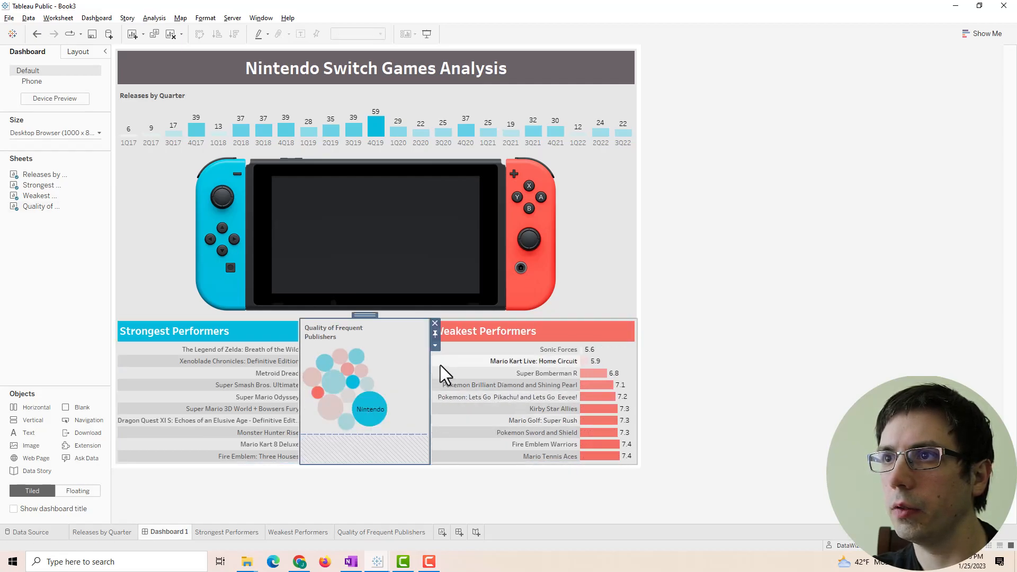
left_click(435, 345)
left_click(464, 368)
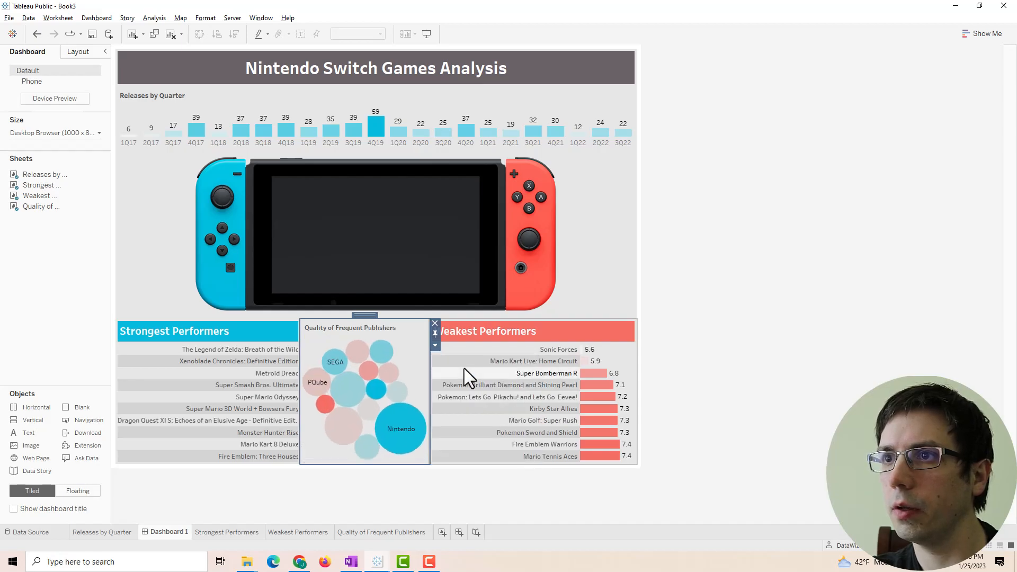
left_click(788, 331)
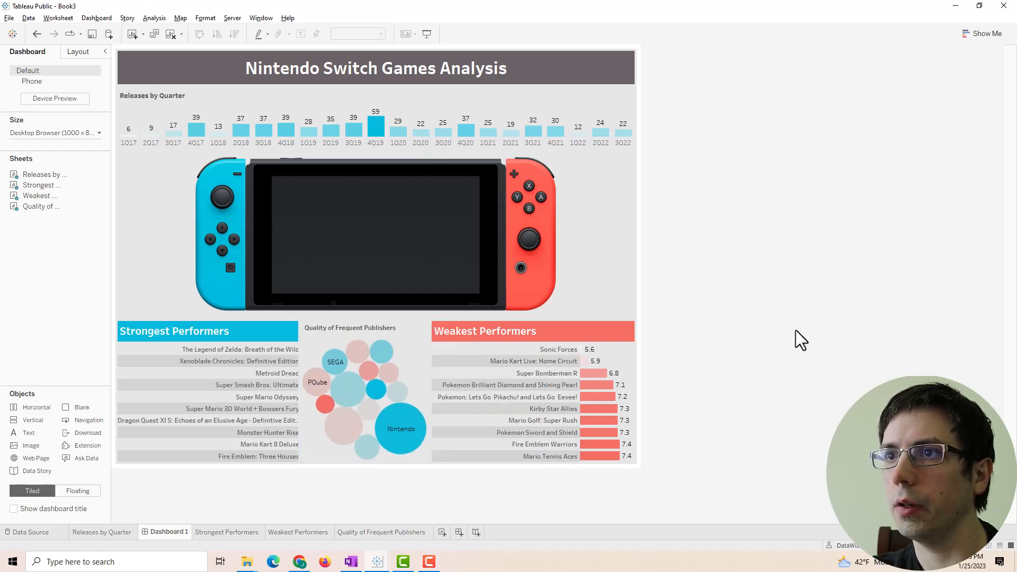
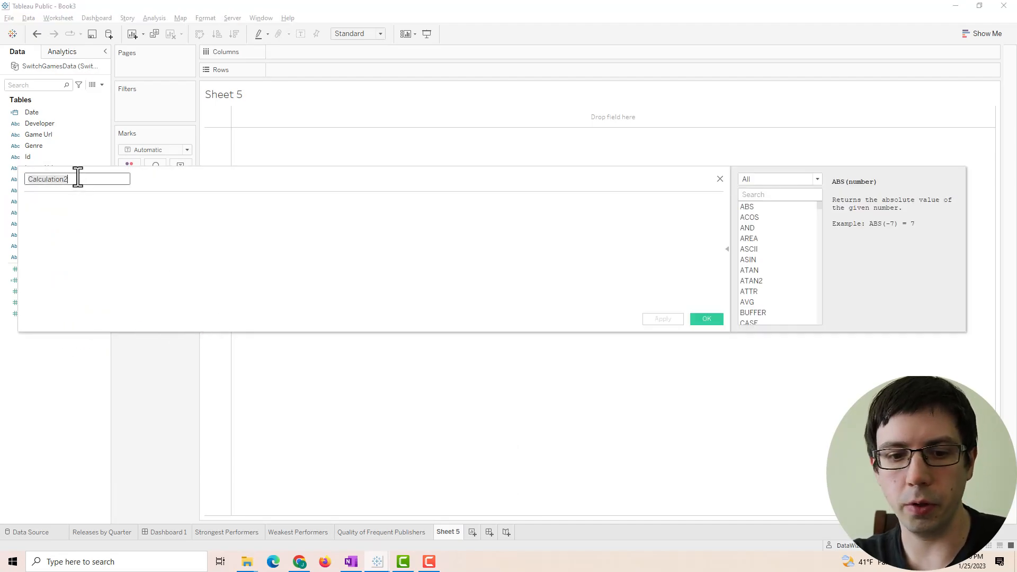
- Create the Delta Doughnut calculated field with formula 10 - [Rating] and save it
type("Delta Doughnut")
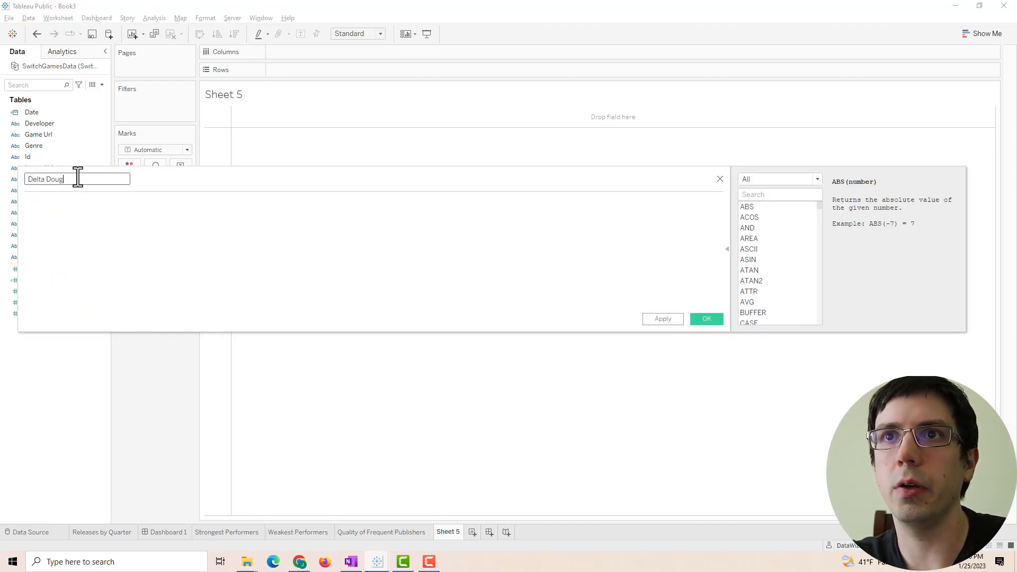
left_click(77, 214)
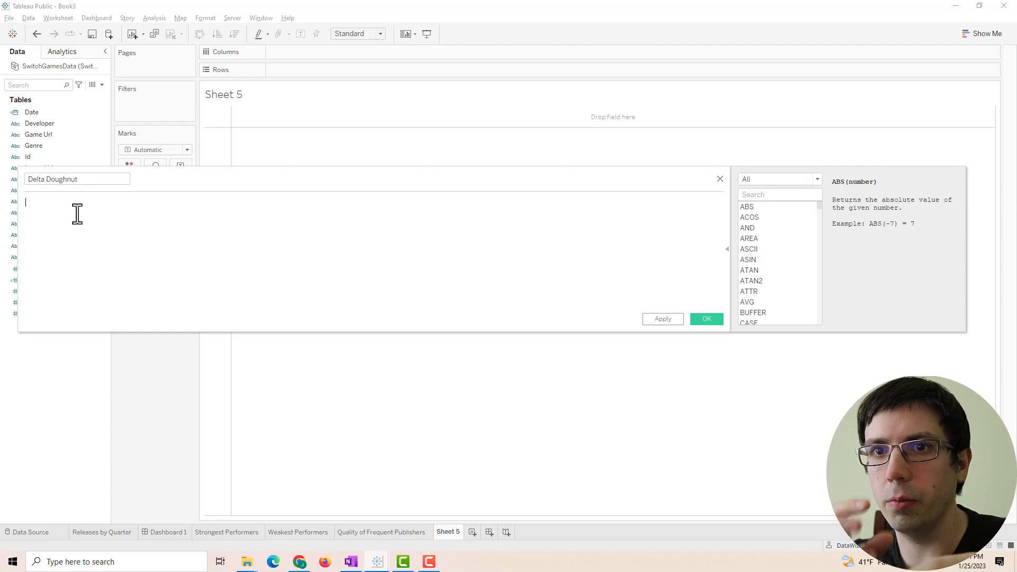
type("0 - Rating")
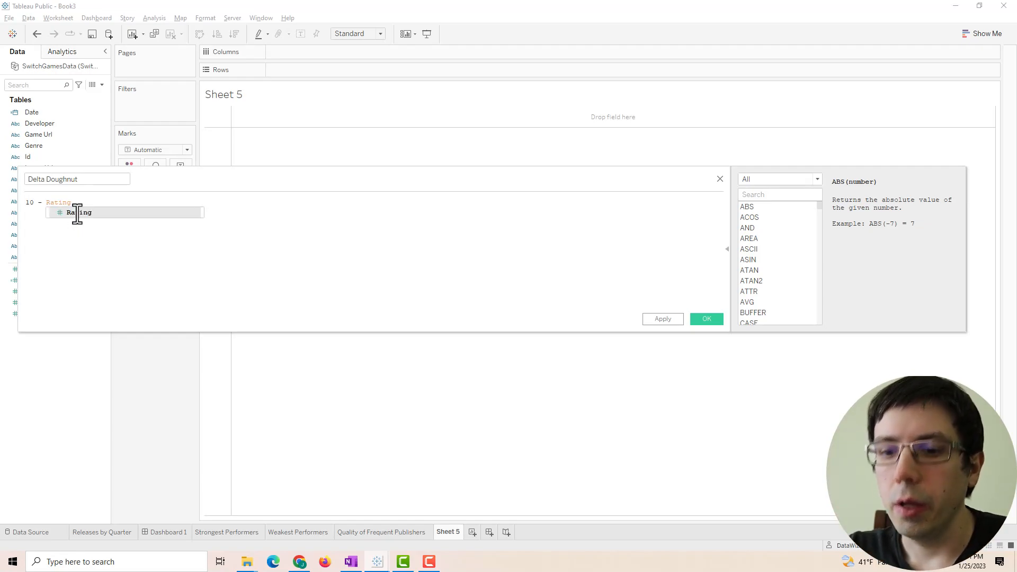
key("Return")
left_click(49, 204)
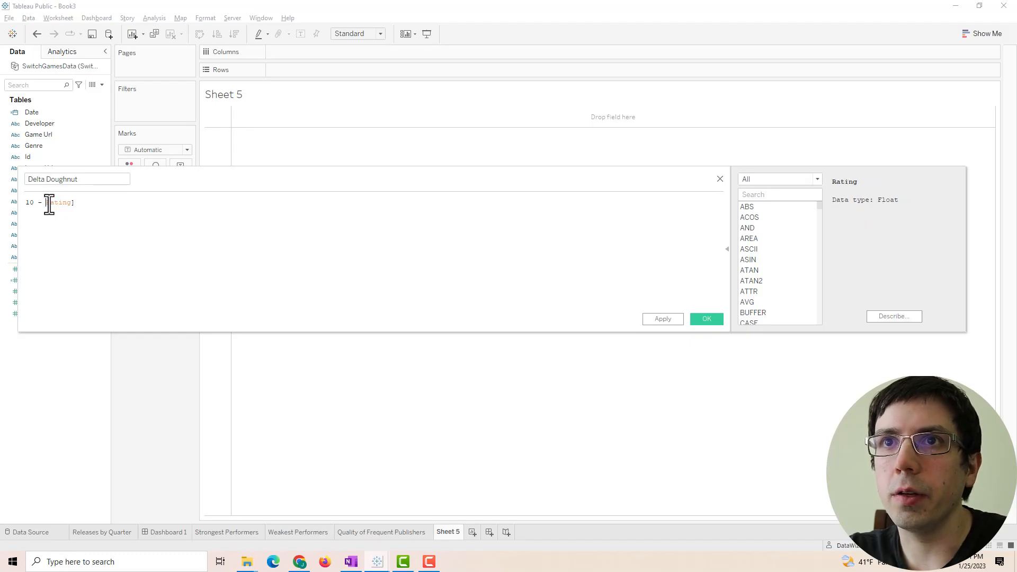
triple_click(95, 179)
left_click(663, 319)
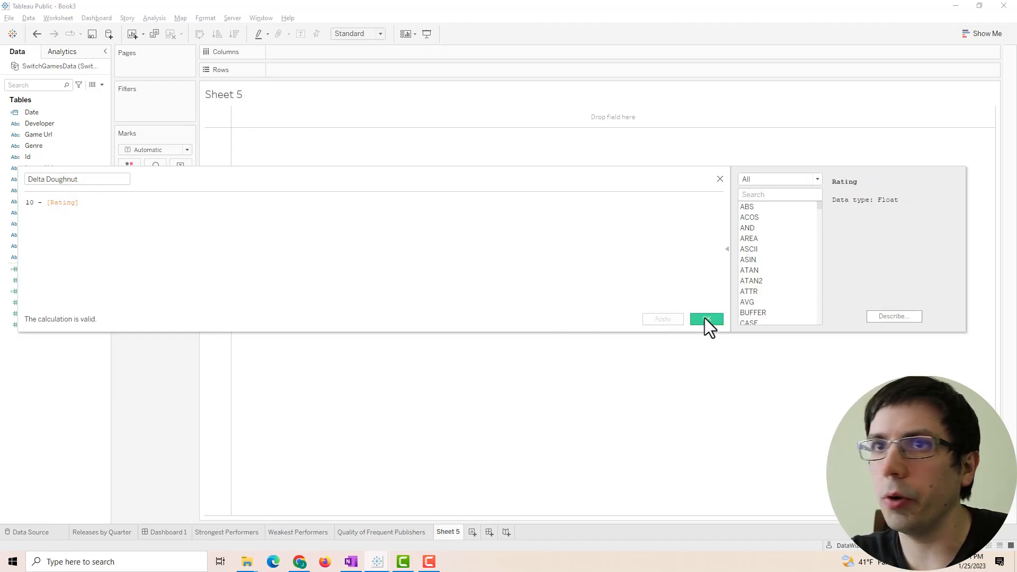
left_click(706, 319)
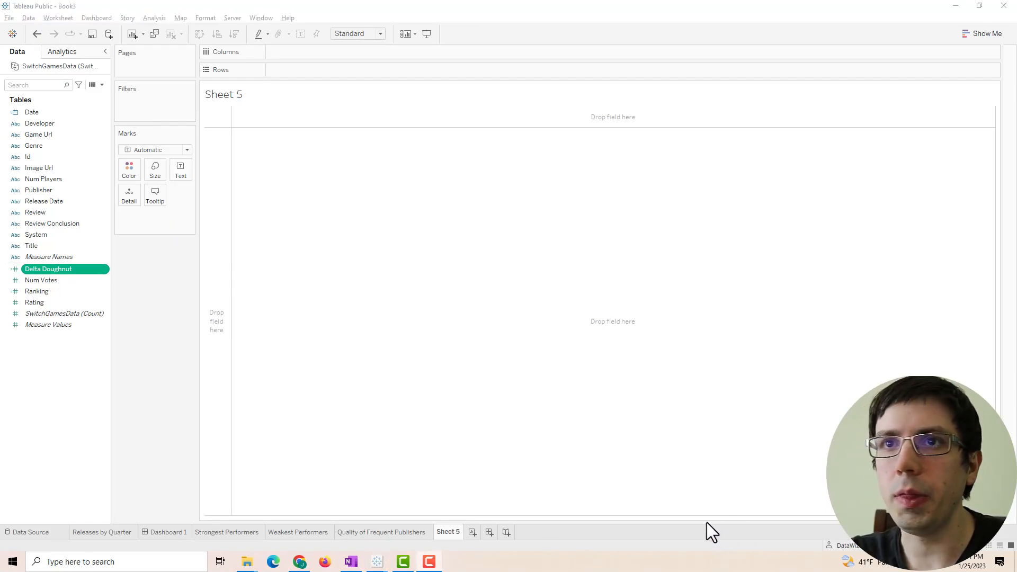
- Switch Sheet 5's marks to Pie and size the slices by Measure Values
left_click(145, 152)
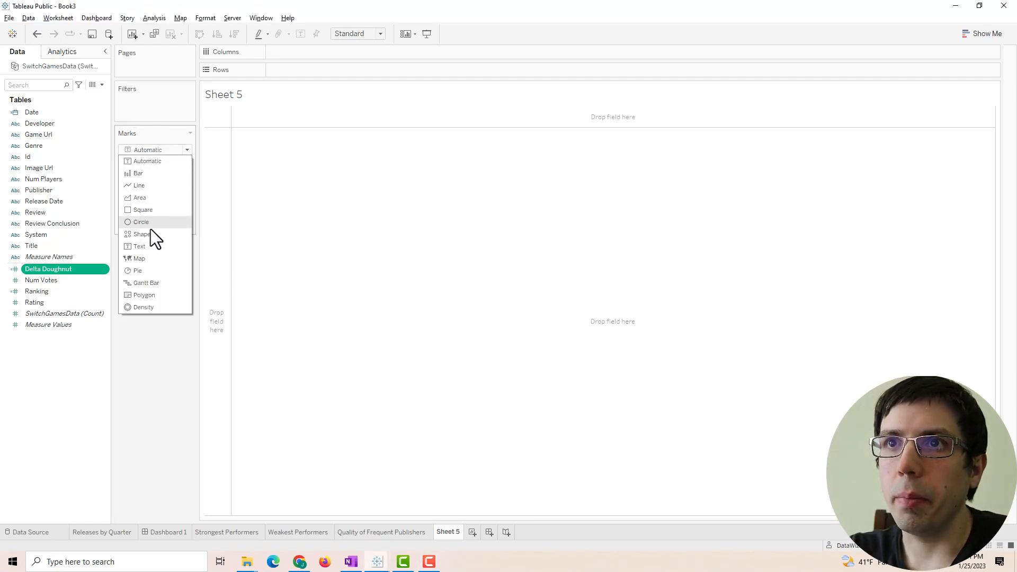
left_click(154, 268)
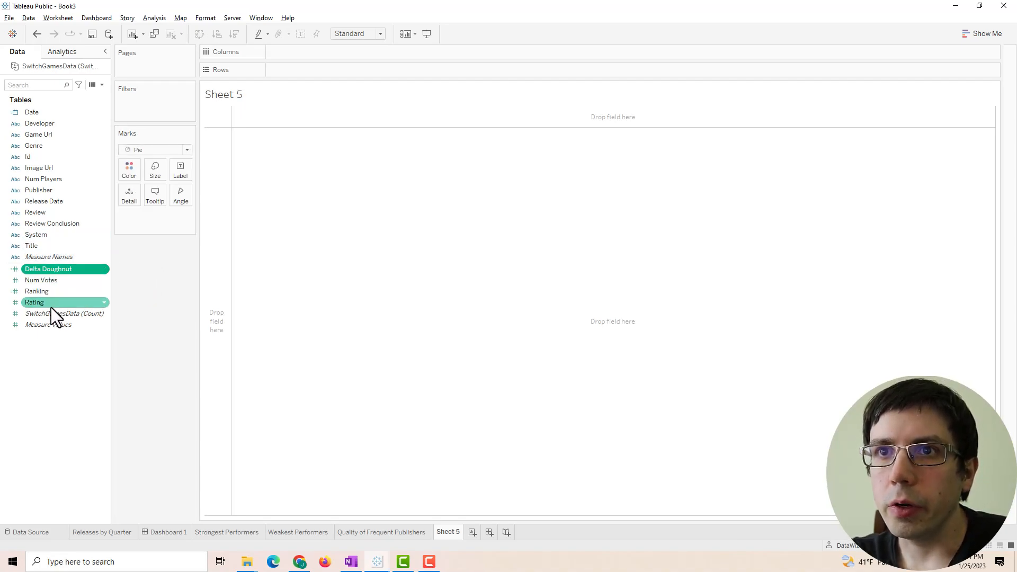
left_click_drag(49, 324, 179, 206)
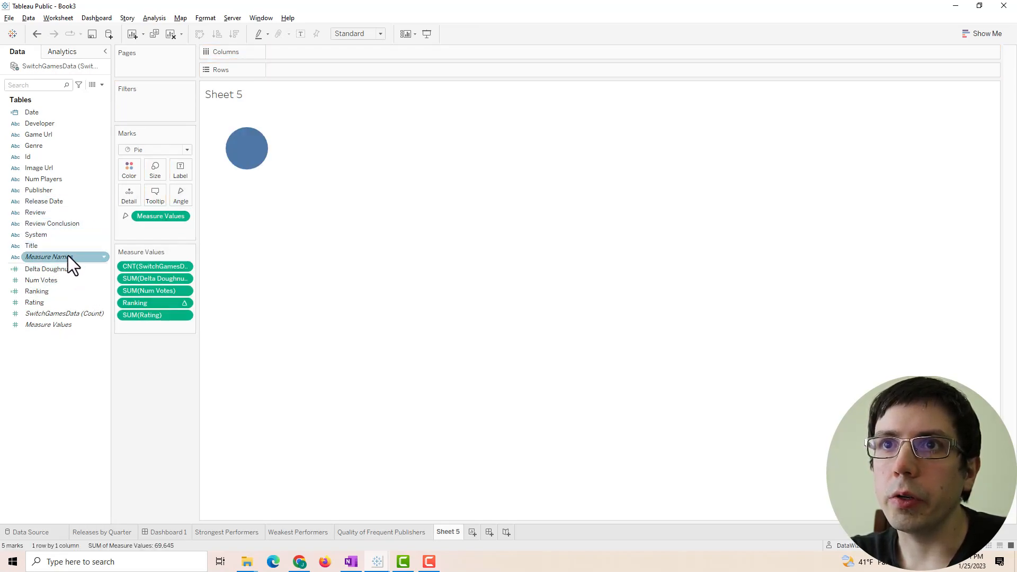
- Filter Measure Names to Delta Doughnut and Rating, and colour the slices by Measure Values
left_click_drag(63, 259, 145, 103)
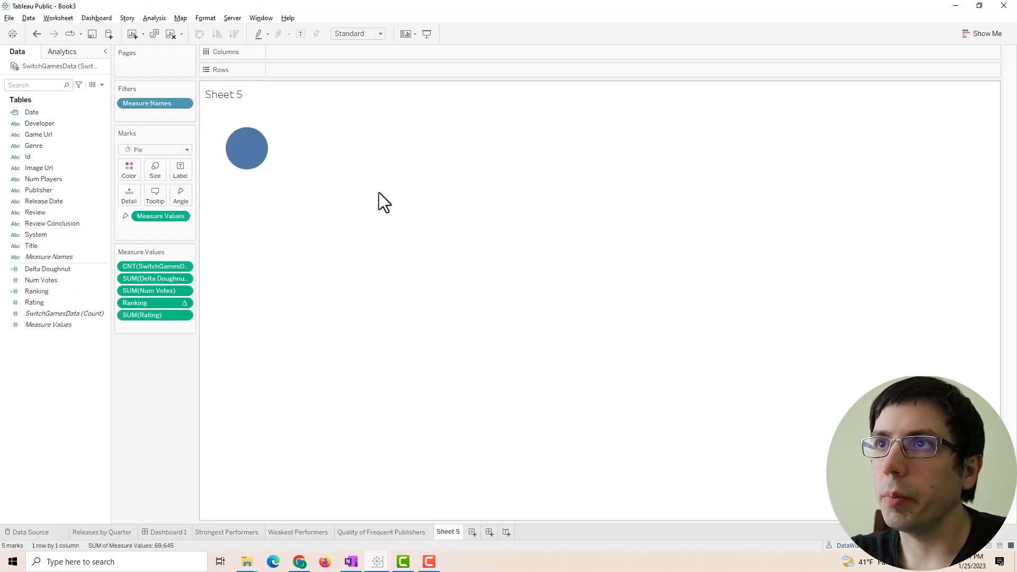
left_click(186, 104)
left_click(157, 113)
left_click_drag(423, 197, 423, 236)
left_click(412, 218)
left_click(409, 206)
left_click(436, 207)
left_click(409, 208)
left_click(409, 238)
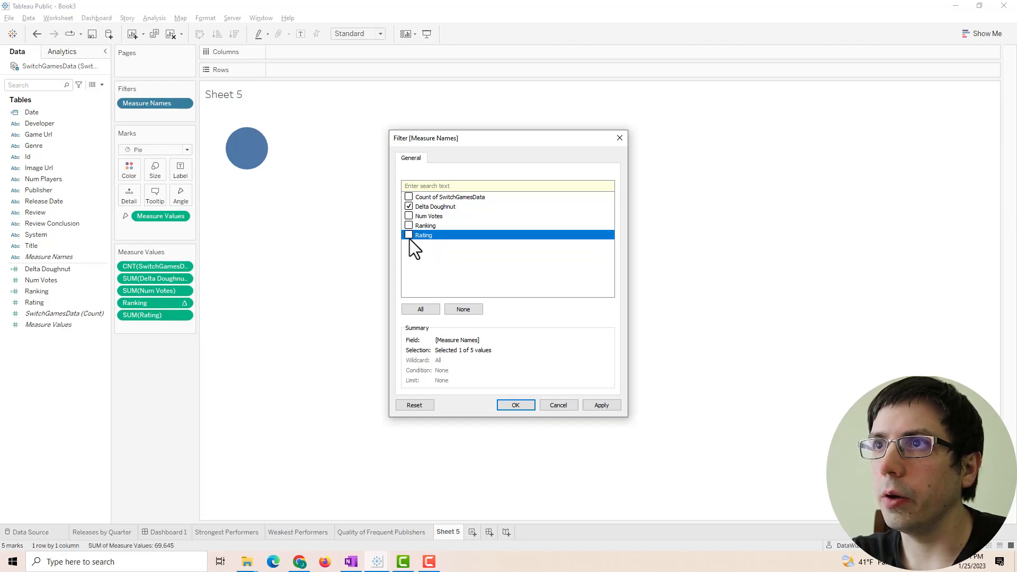
left_click(602, 405)
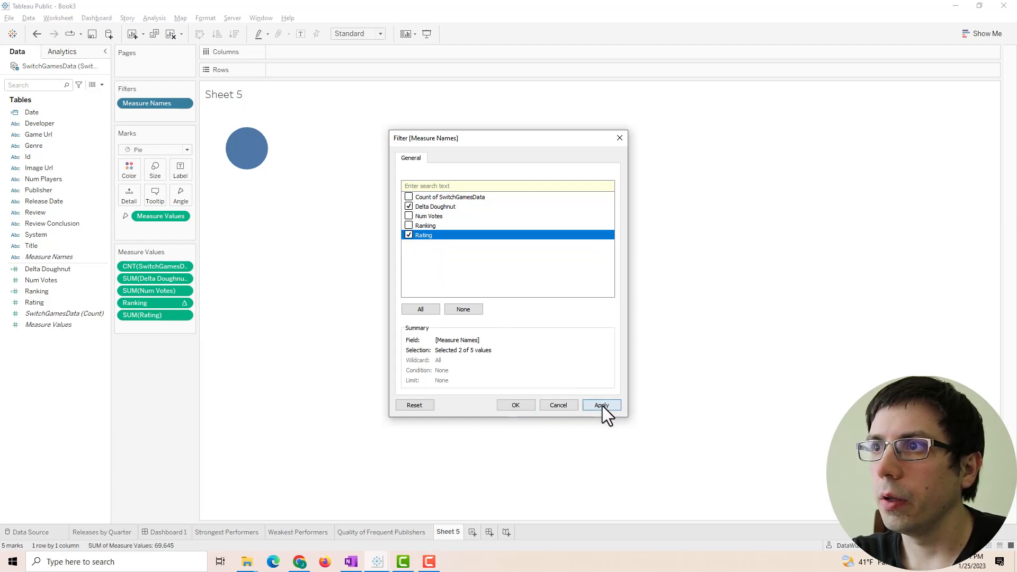
left_click(529, 405)
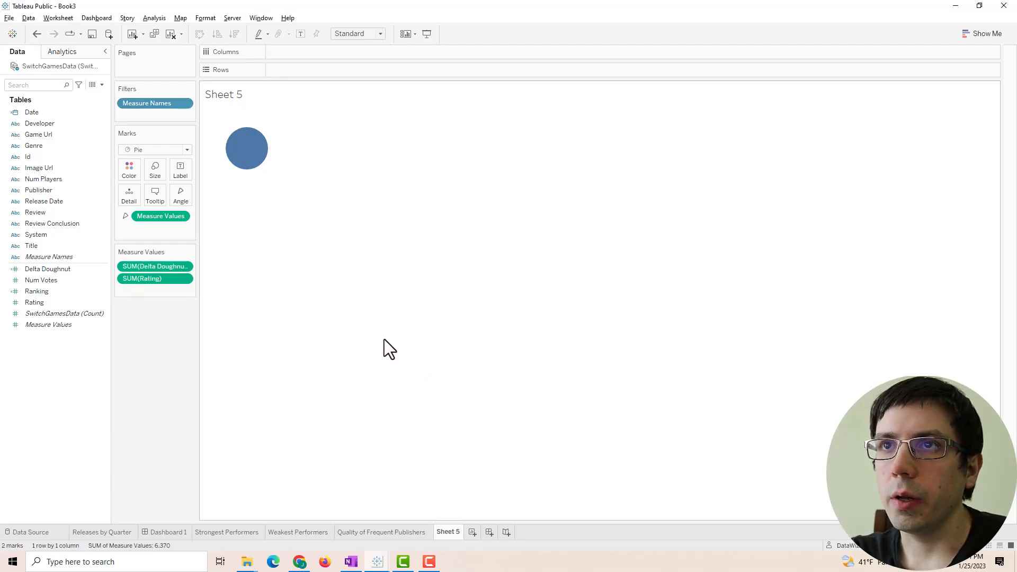
left_click_drag(50, 324, 120, 176)
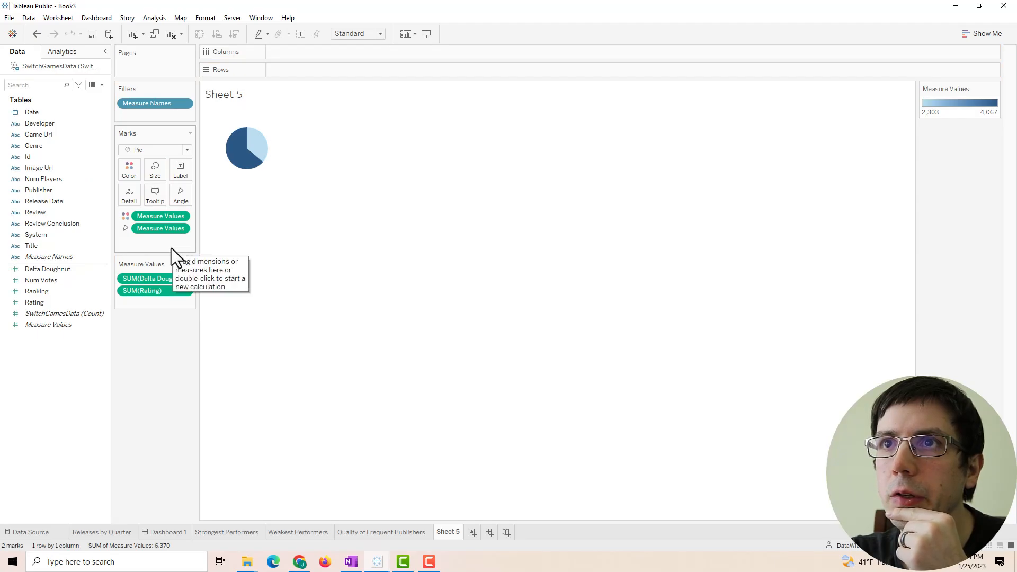
- Create a Placeholder calculated field equal to MIN(0)
right_click(57, 354)
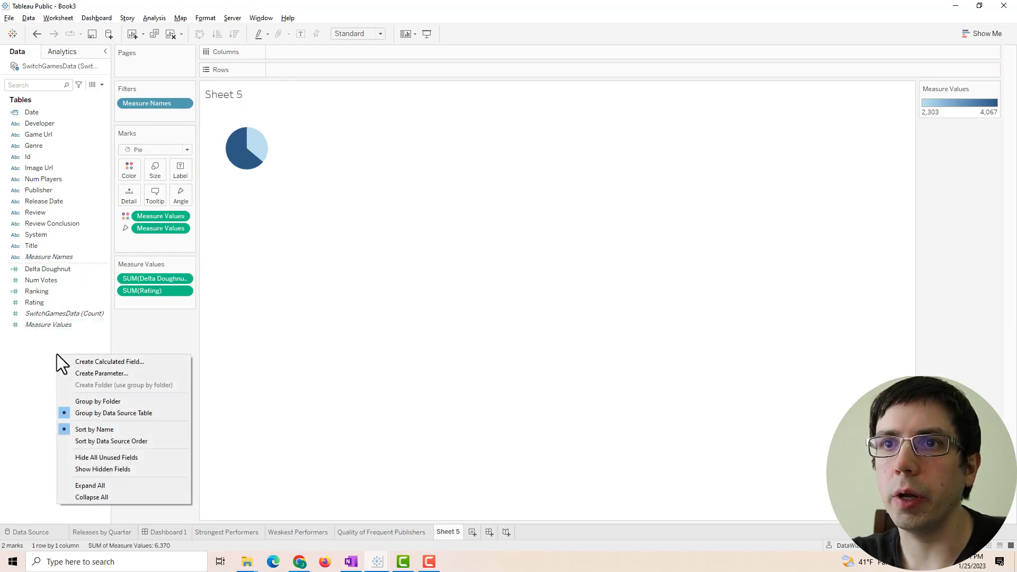
left_click(84, 358)
type("Placeholder")
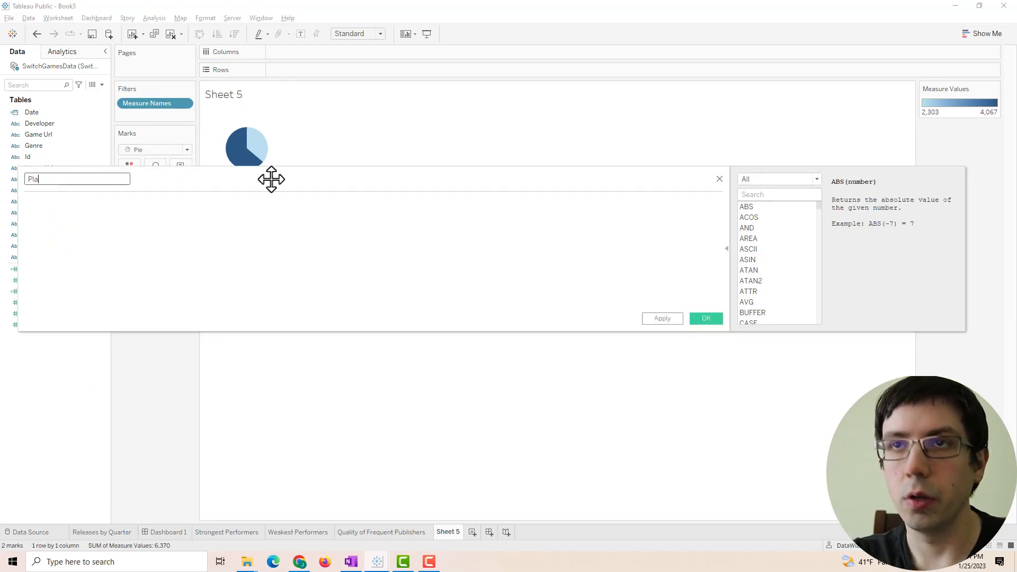
key("Tab")
type("Min(0)")
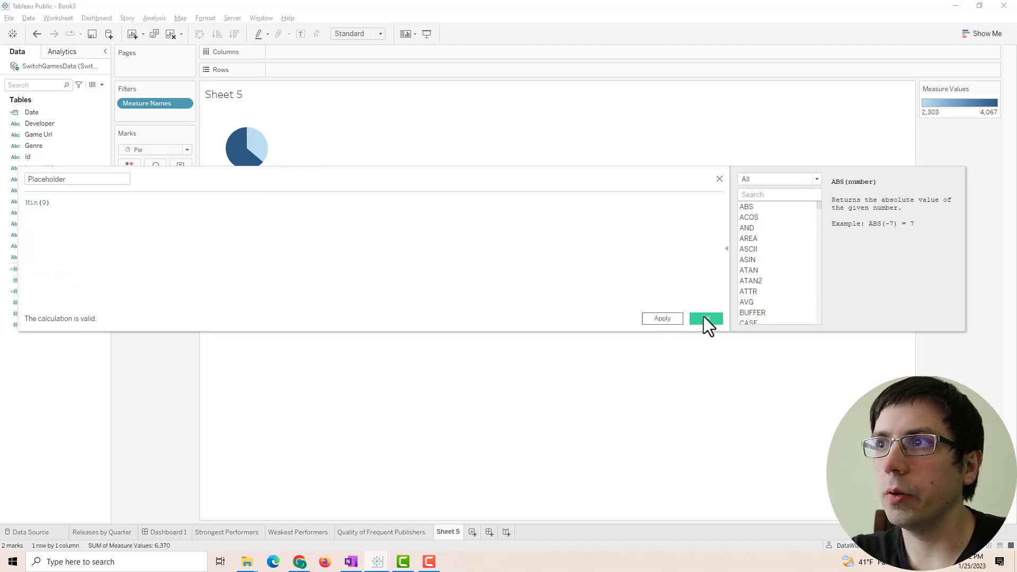
left_click(706, 318)
- Put Placeholder on Rows twice and combine the two copies on a dual axis
left_click_drag(40, 296, 373, 70)
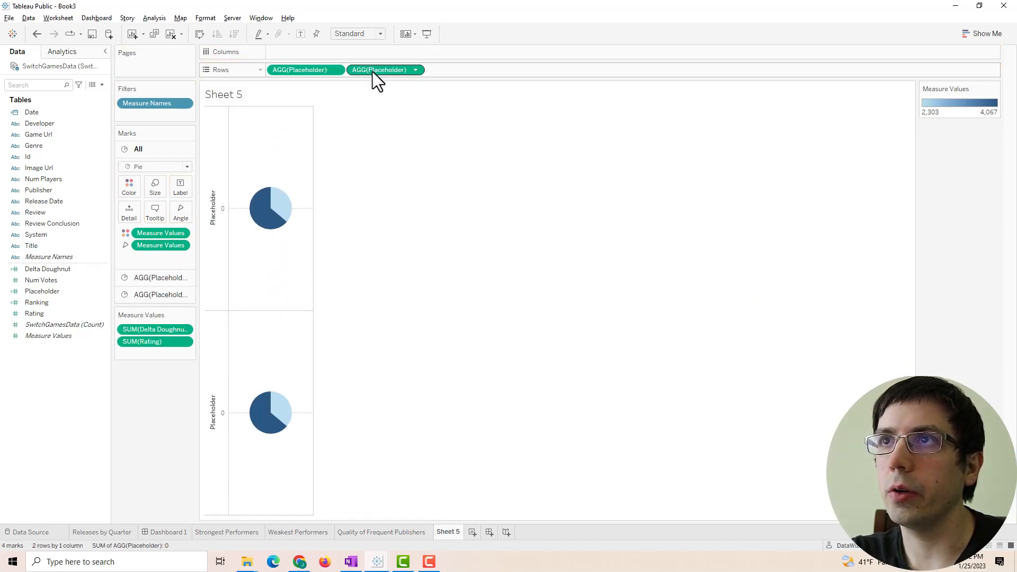
right_click(372, 70)
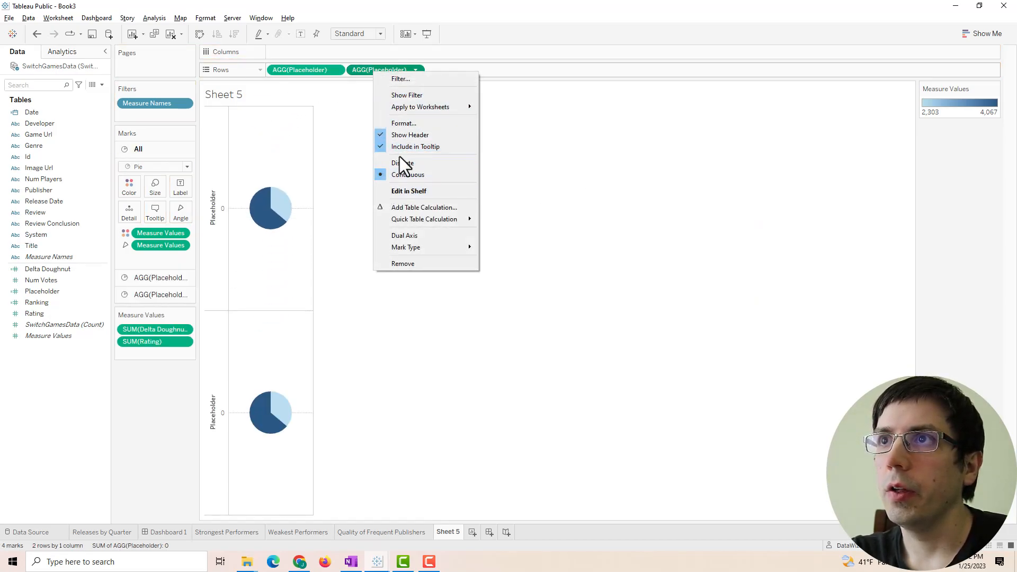
mouse_move(414, 219)
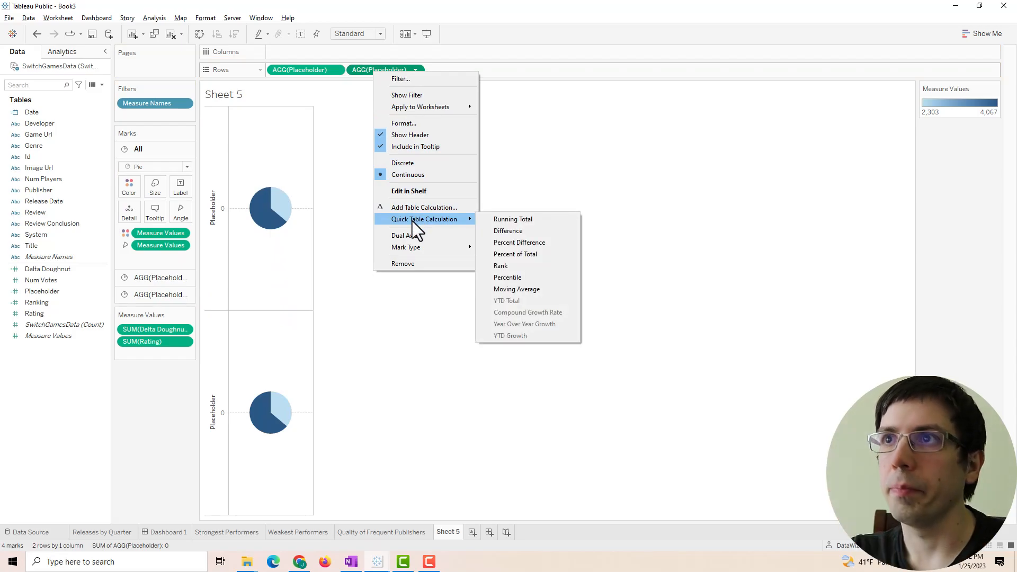
left_click(413, 235)
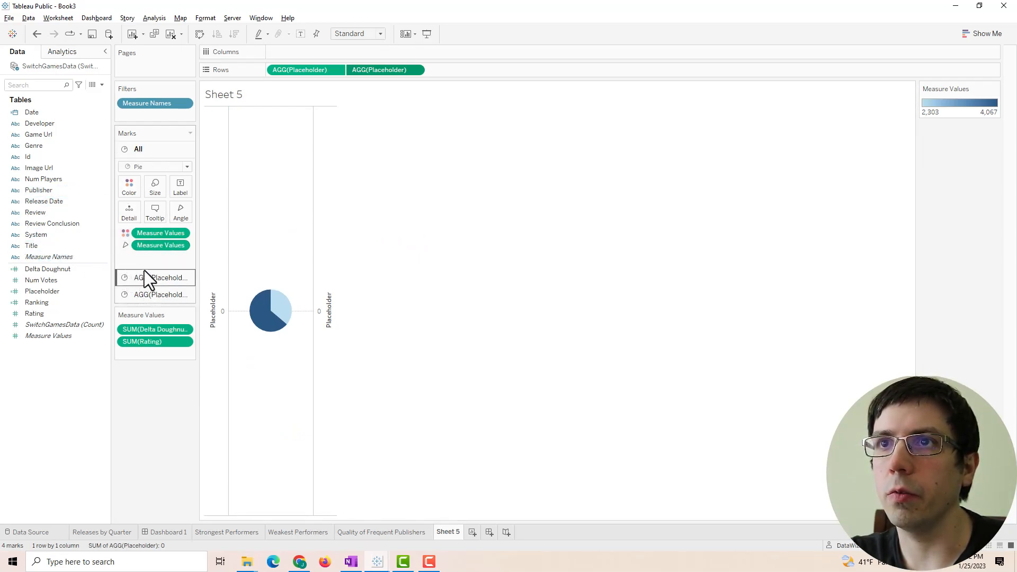
- Strip angle and colour from the second Placeholder layer and shrink it into a doughnut hole
left_click_drag(159, 234, 126, 209)
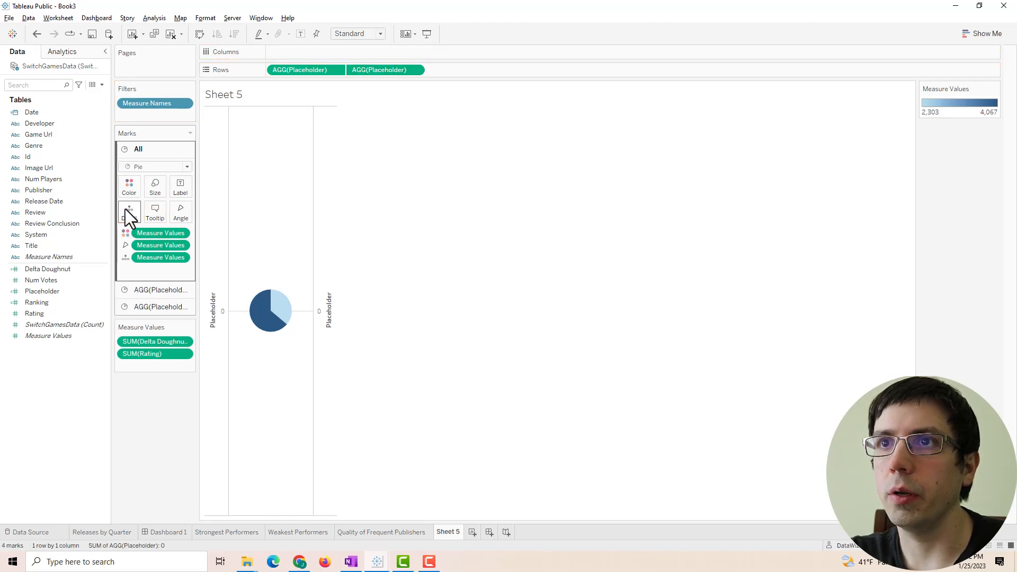
left_click(145, 307)
left_click_drag(148, 282, 166, 411)
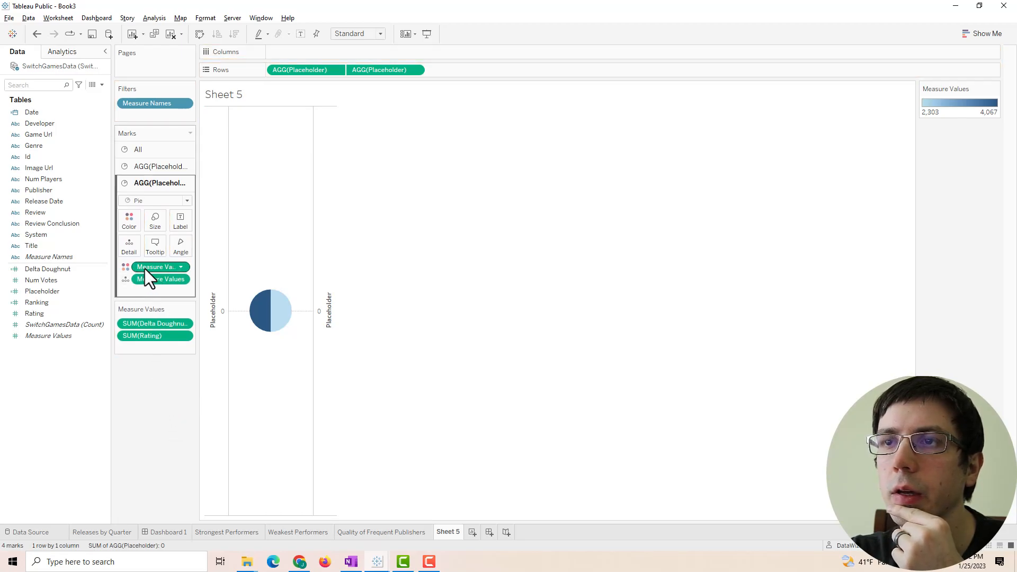
left_click_drag(145, 269, 142, 389)
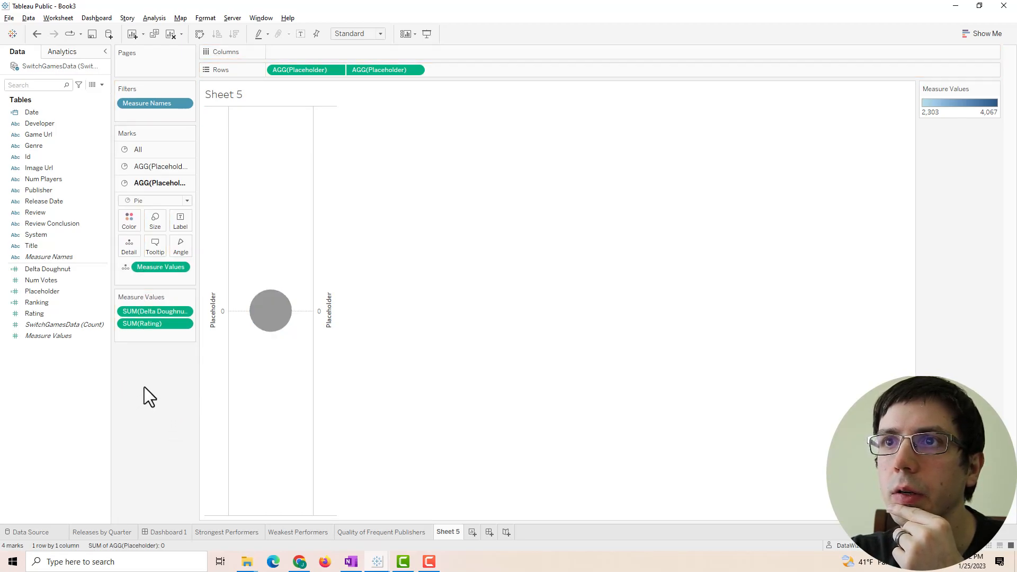
left_click(155, 223)
left_click_drag(163, 248, 165, 249)
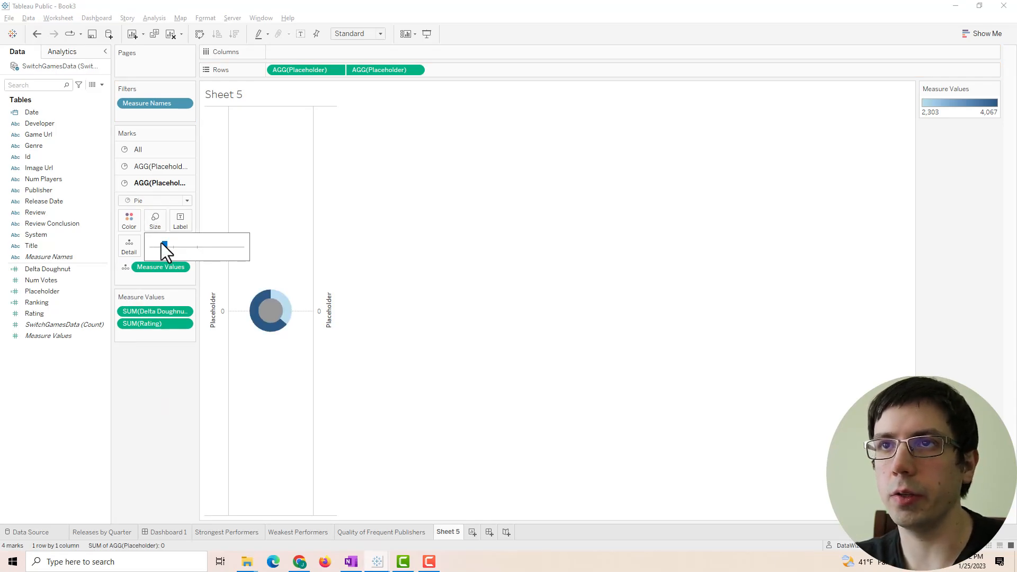
- Colour the inner circle solid black
left_click(158, 166)
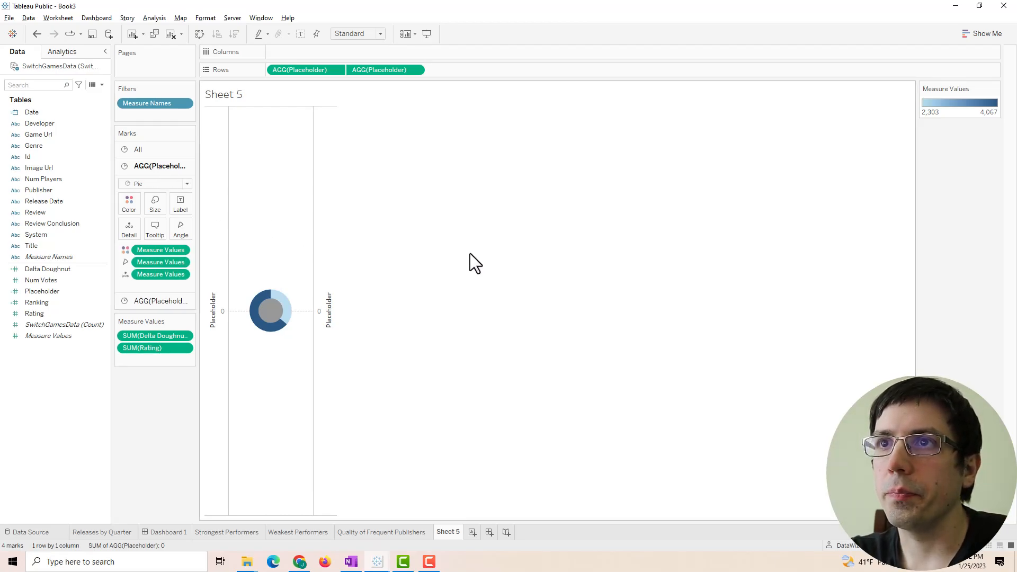
left_click(154, 299)
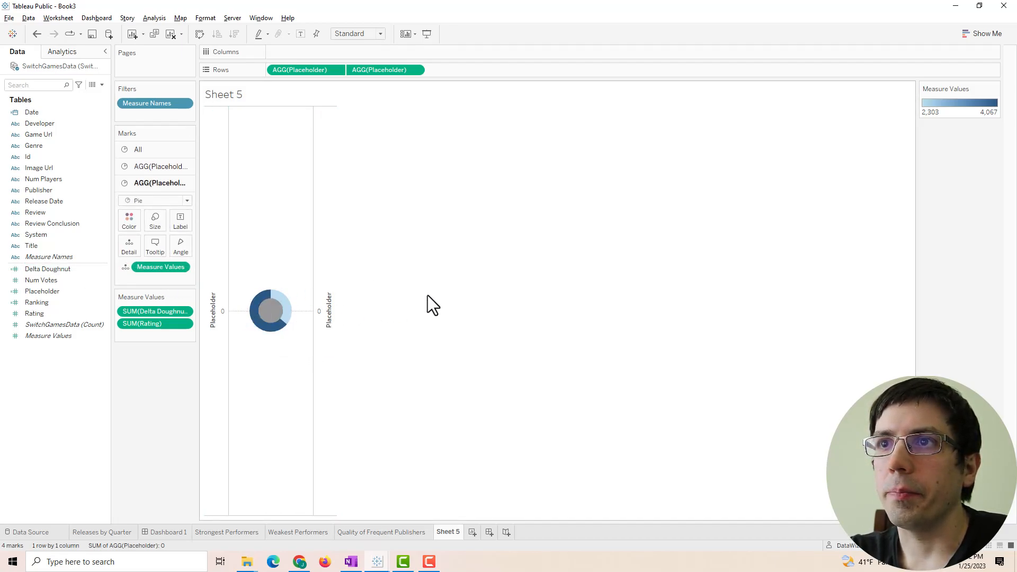
left_click(129, 221)
left_click(135, 253)
left_click(525, 232)
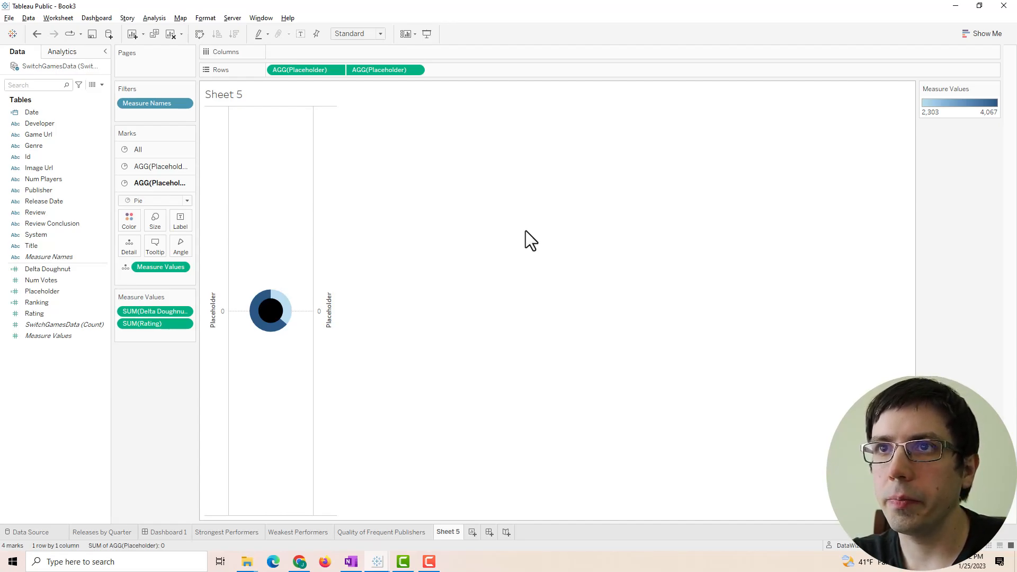
- Give the doughnut ring a Custom Diverging palette running from salmon to cyan
left_click(162, 166)
left_click(136, 203)
left_click(157, 240)
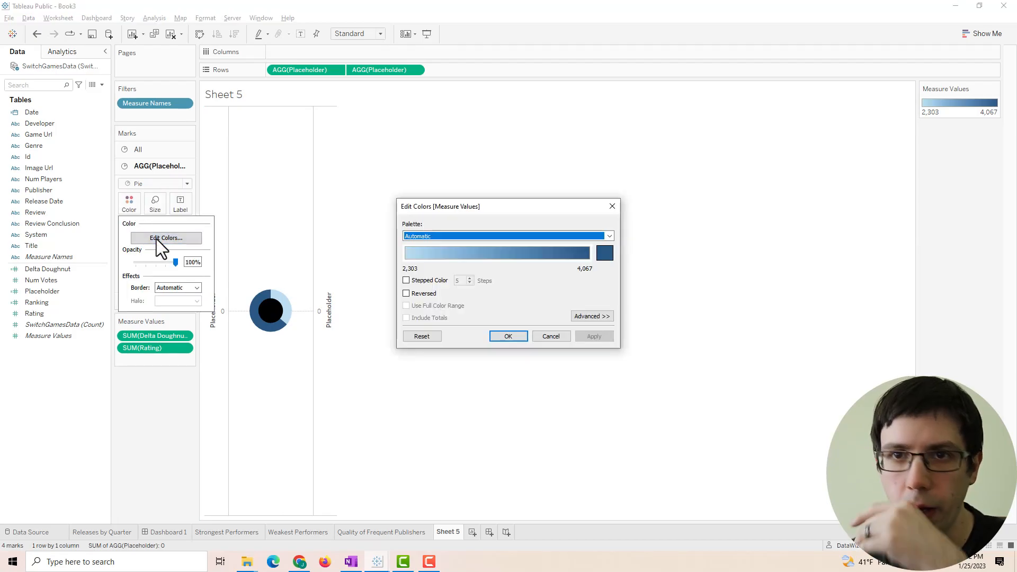
left_click(510, 234)
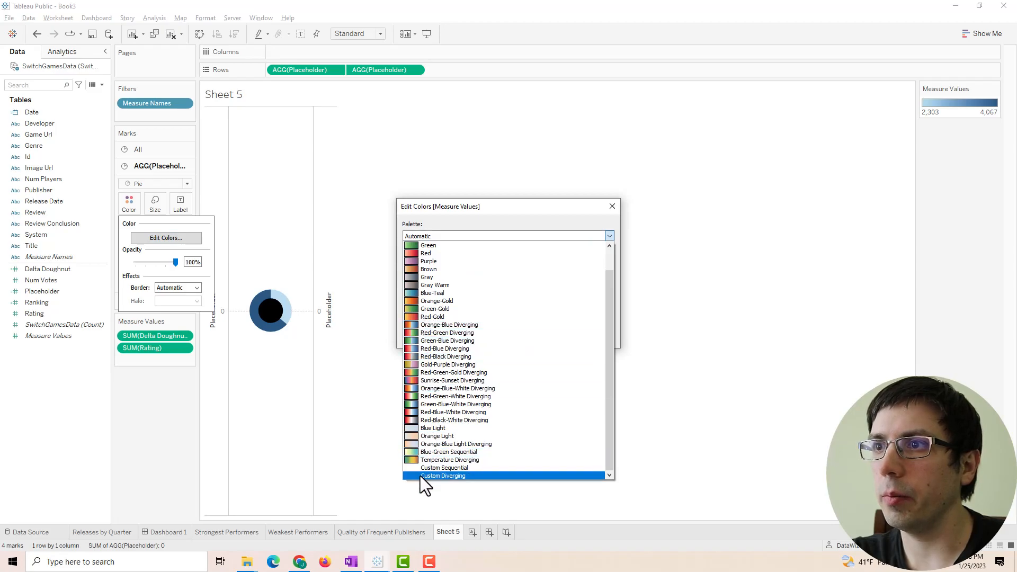
left_click(433, 475)
left_click(404, 255)
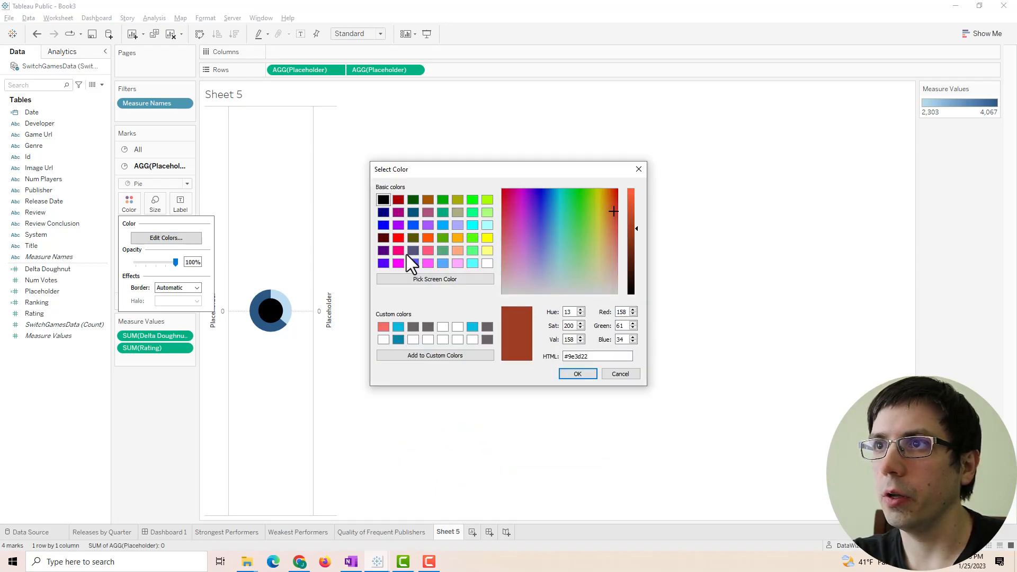
left_click(384, 326)
left_click(577, 374)
left_click(596, 254)
left_click(398, 326)
left_click(574, 373)
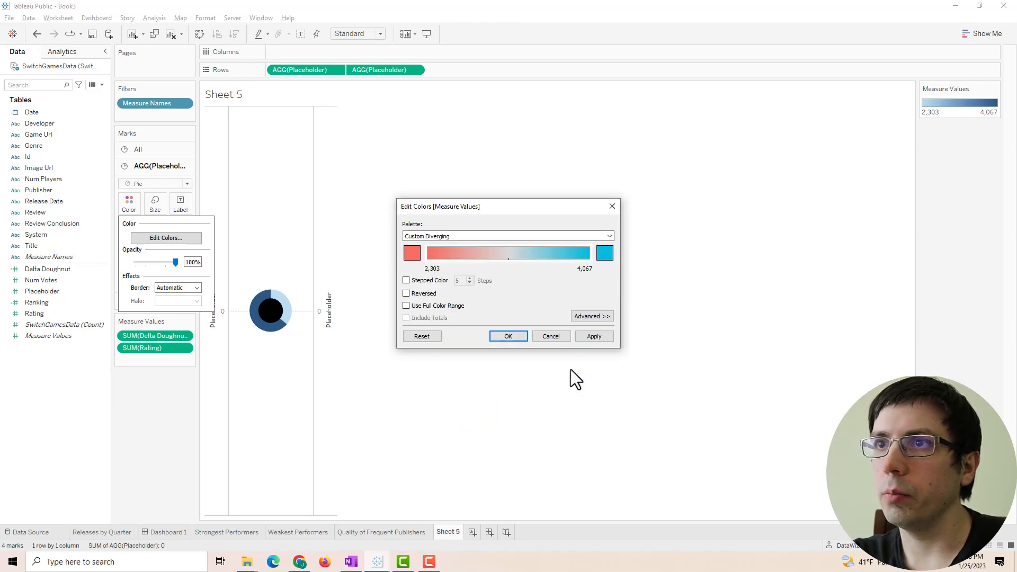
left_click(588, 338)
left_click(497, 340)
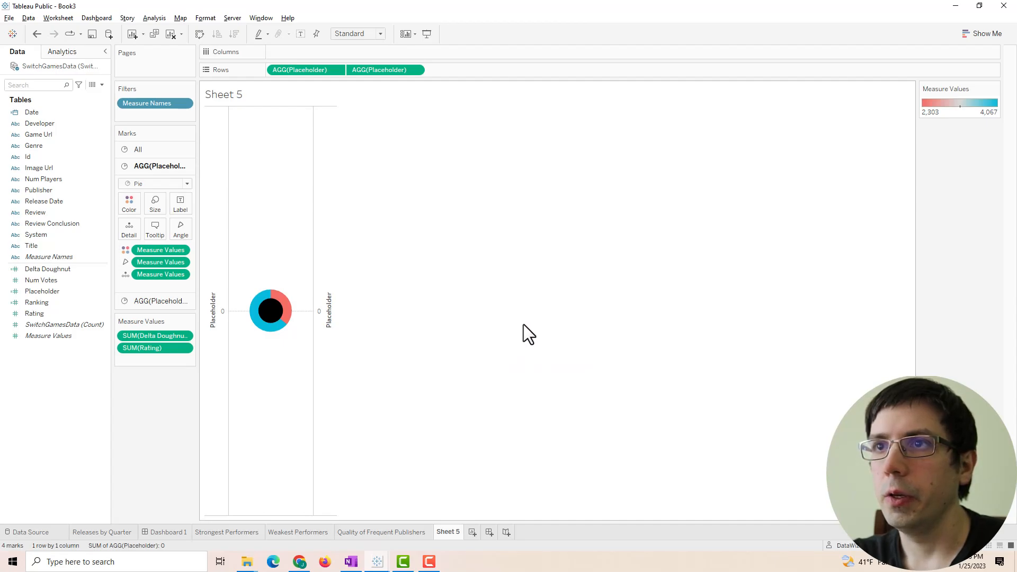
- Label the inner circle with average Rating and remove Measure Values from its marks
left_click(139, 300)
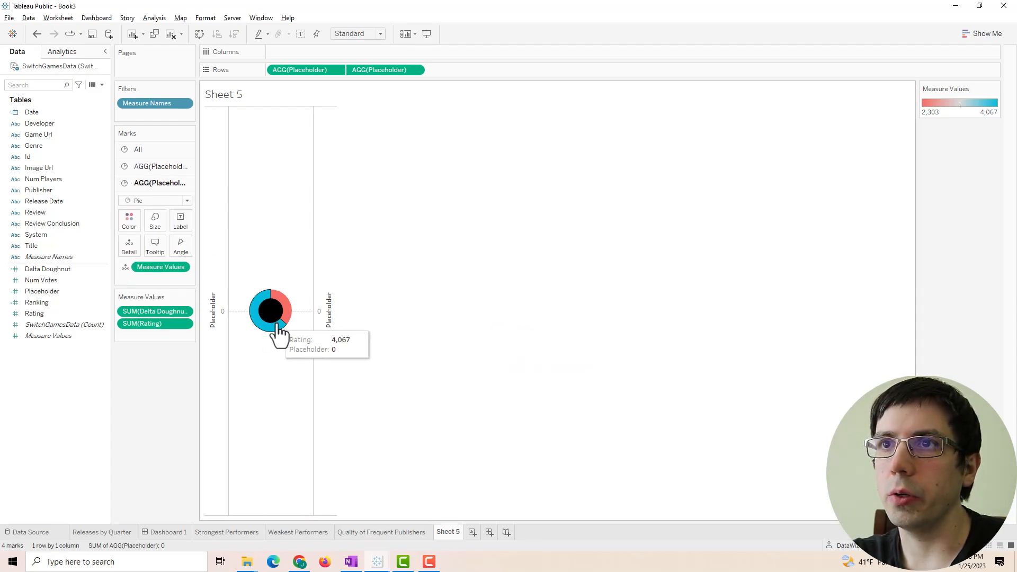
left_click_drag(59, 313, 177, 230)
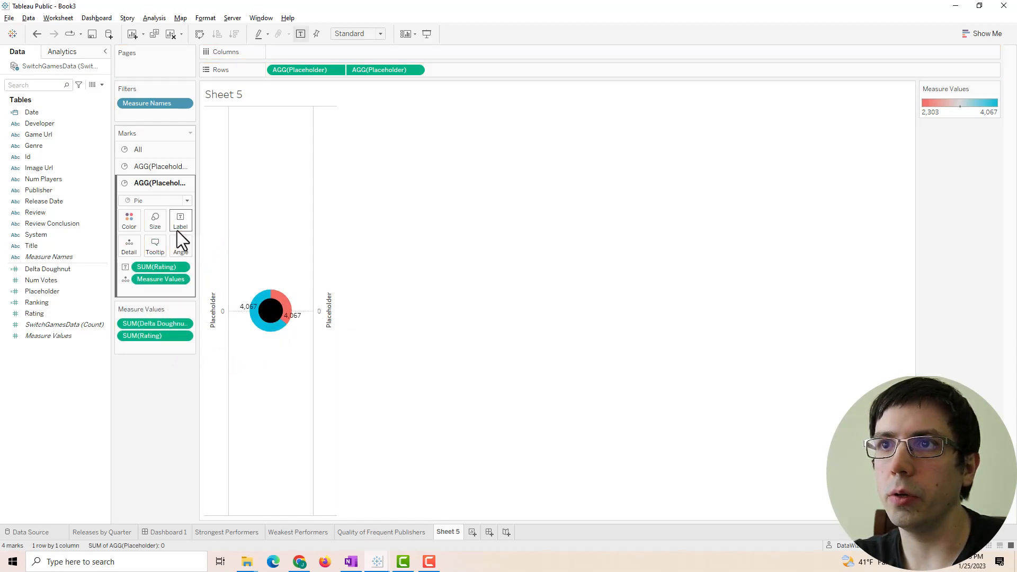
mouse_move(287, 318)
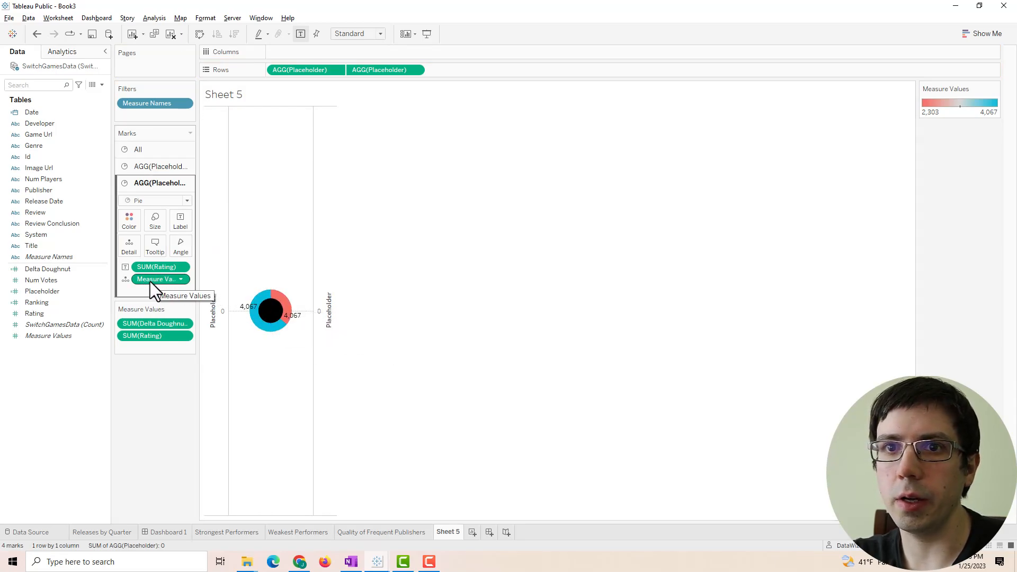
left_click_drag(151, 281, 157, 382)
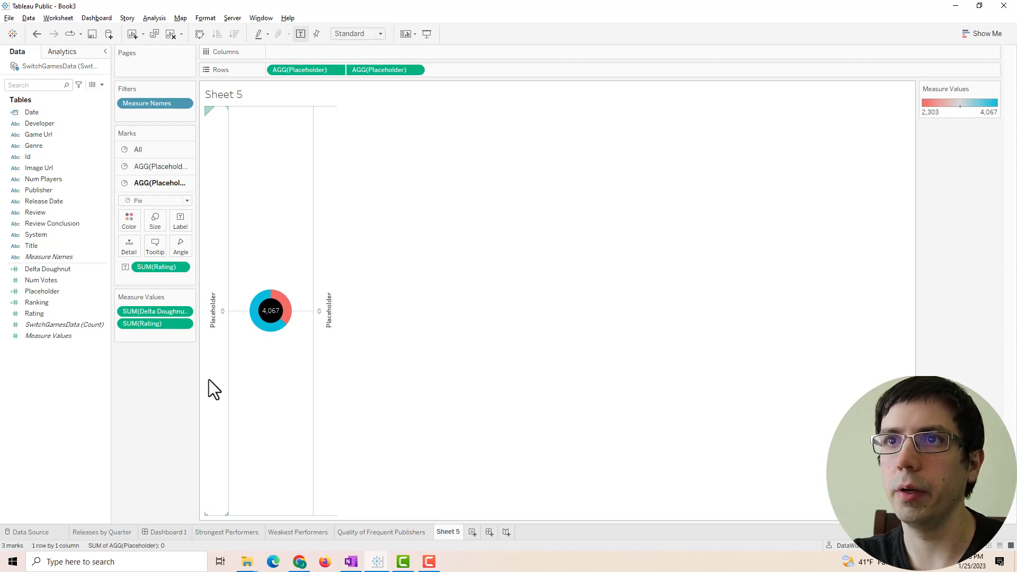
right_click(168, 267)
mouse_move(230, 366)
left_click(312, 379)
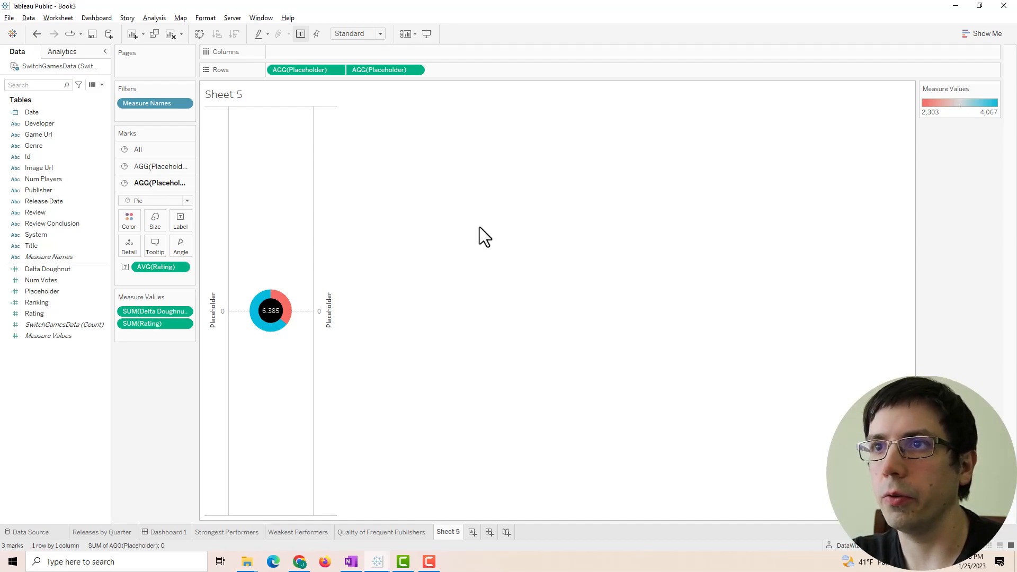
- Format the average Rating label as a custom number with one decimal place
right_click(157, 266)
left_click(179, 318)
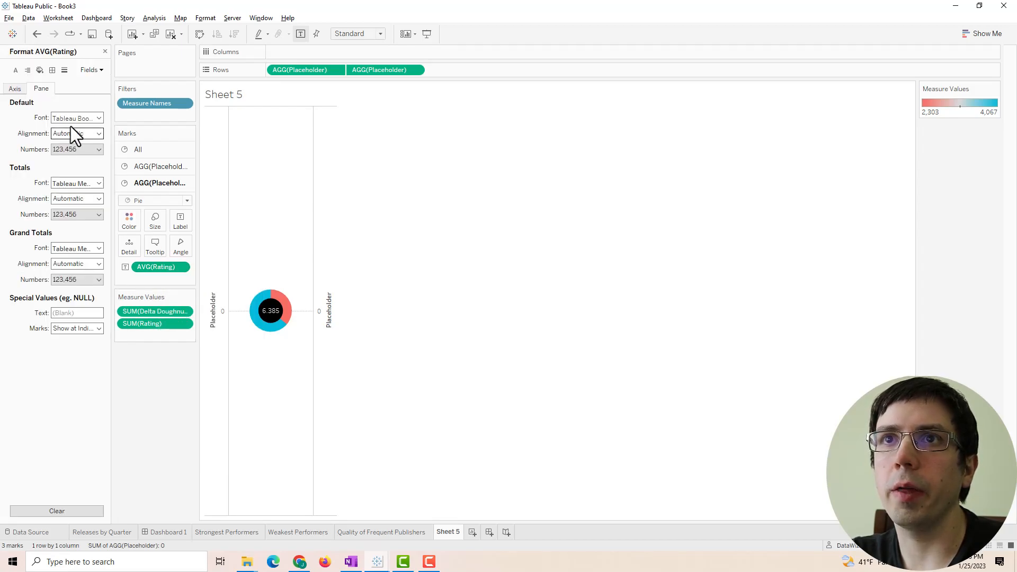
left_click(87, 149)
left_click(88, 179)
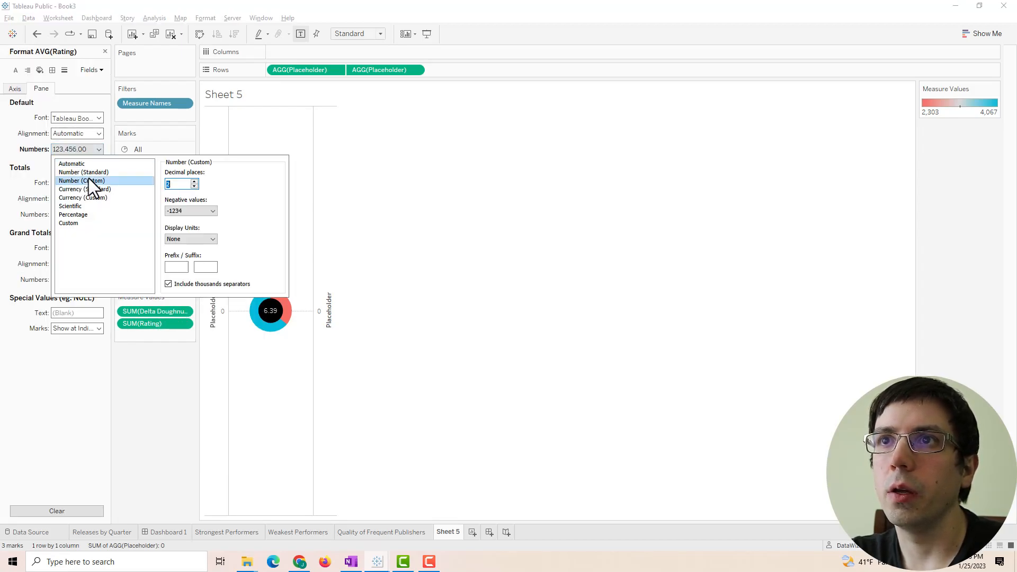
left_click(194, 186)
left_click(562, 243)
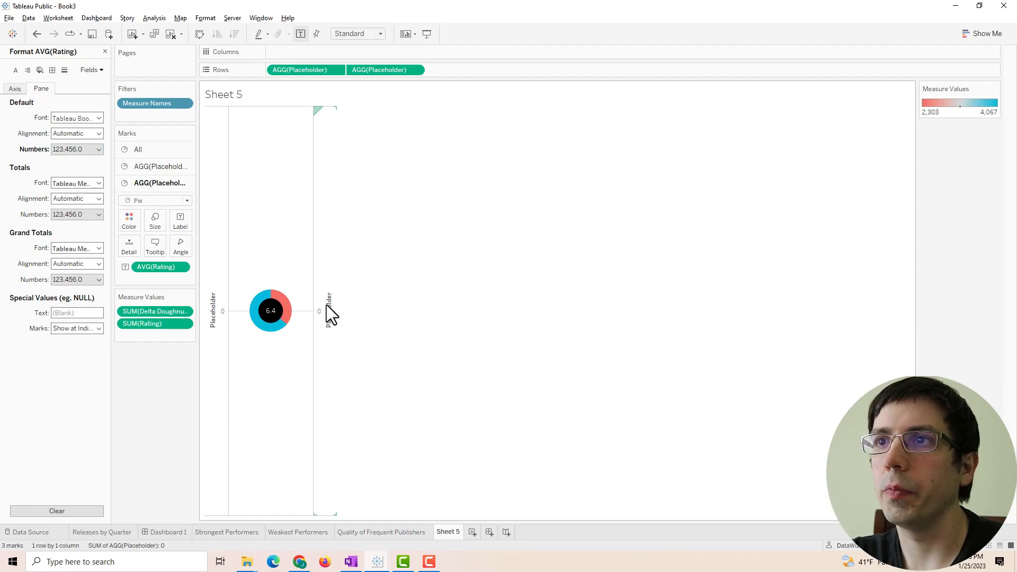
- Widen the chart to enlarge the doughnut and hide both Placeholder axis headers
left_click_drag(312, 302, 393, 299)
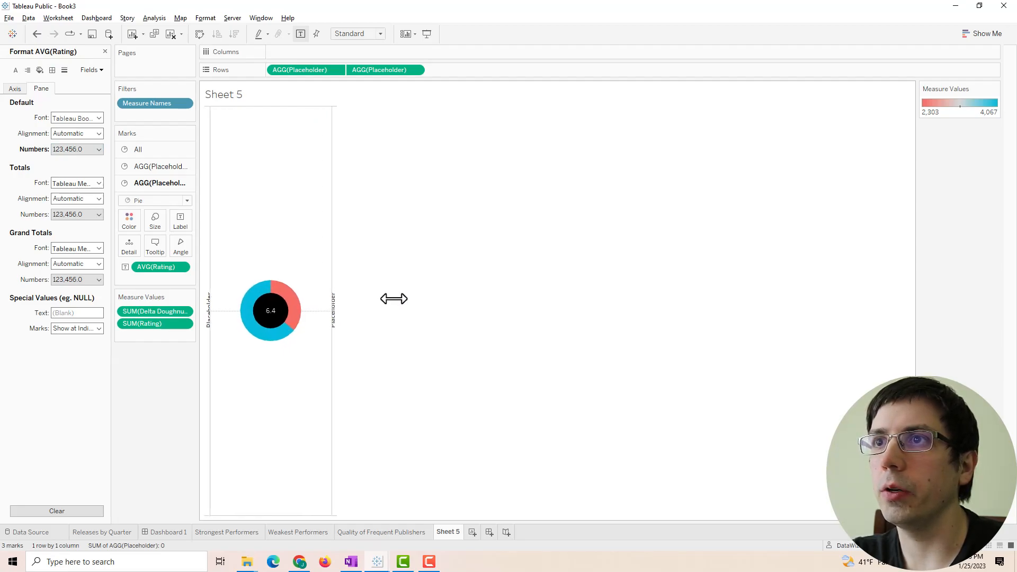
right_click(334, 313)
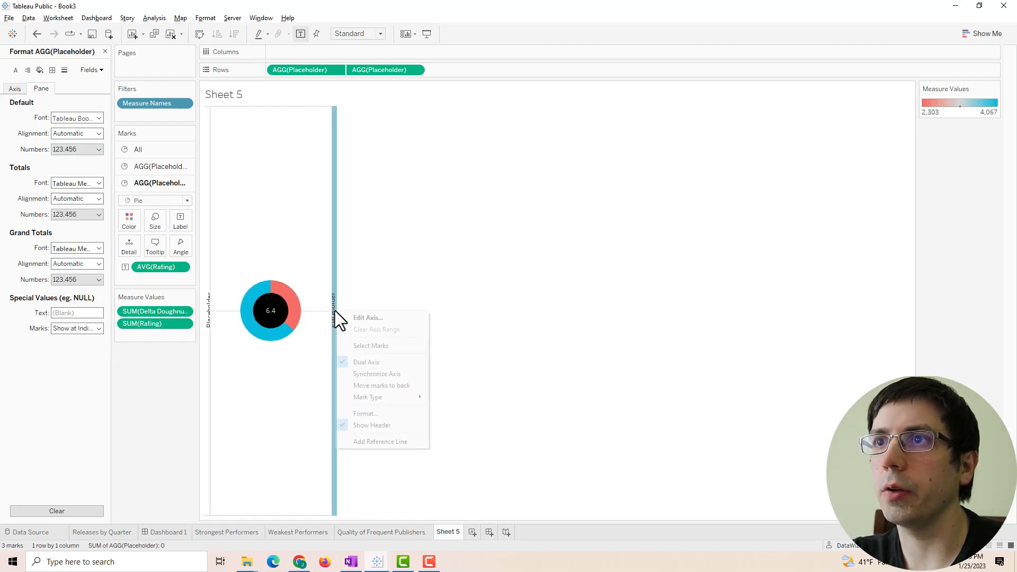
left_click(370, 425)
right_click(209, 318)
left_click(214, 313)
key("ctrl+z")
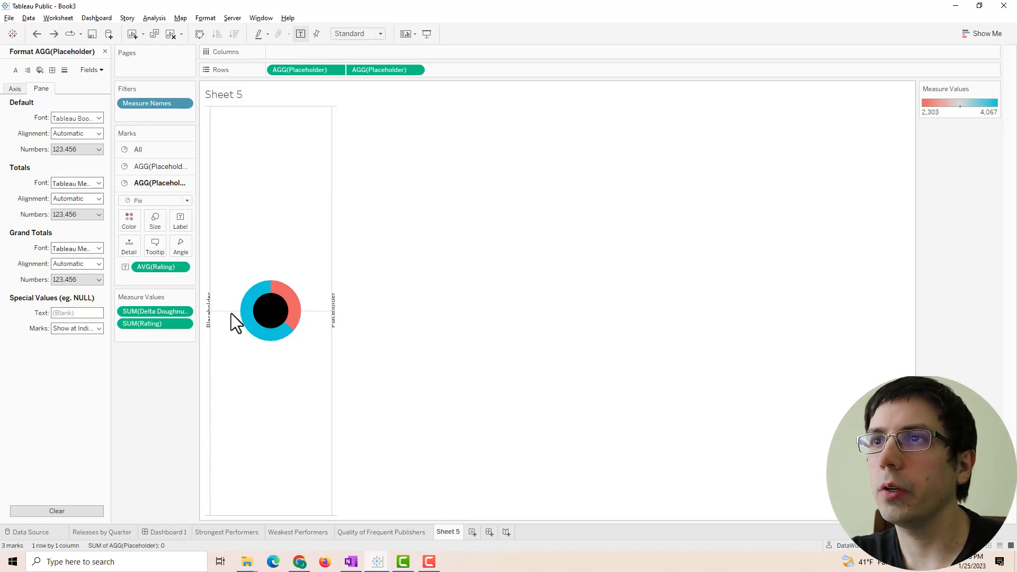
left_click_drag(316, 325, 389, 315)
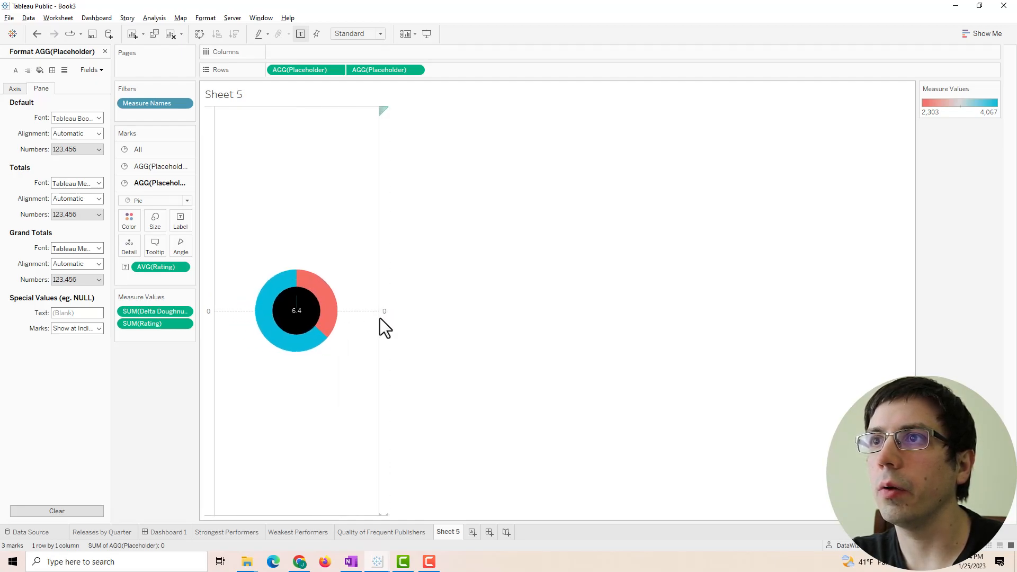
right_click(383, 318)
left_click(421, 429)
right_click(208, 350)
left_click(253, 446)
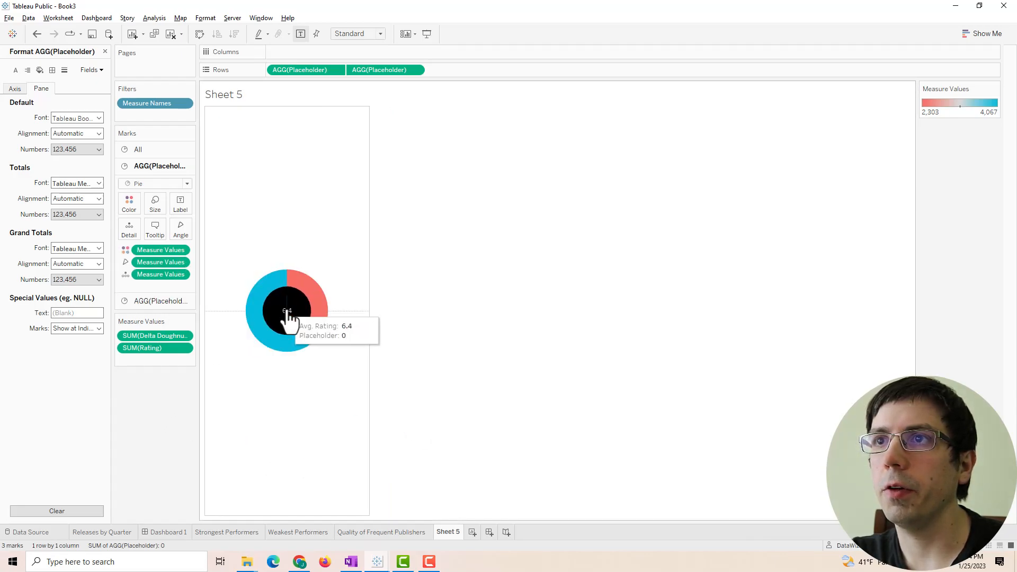
left_click(158, 302)
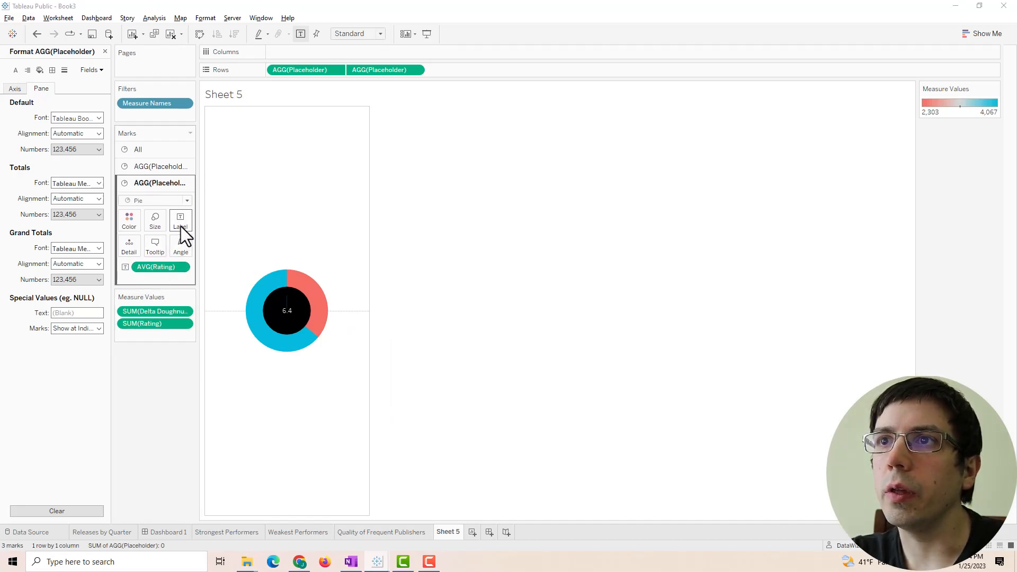
- Style the centre label as 24-point bold Tableau Medium
left_click(180, 227)
left_click(272, 276)
left_click_drag(615, 279, 438, 275)
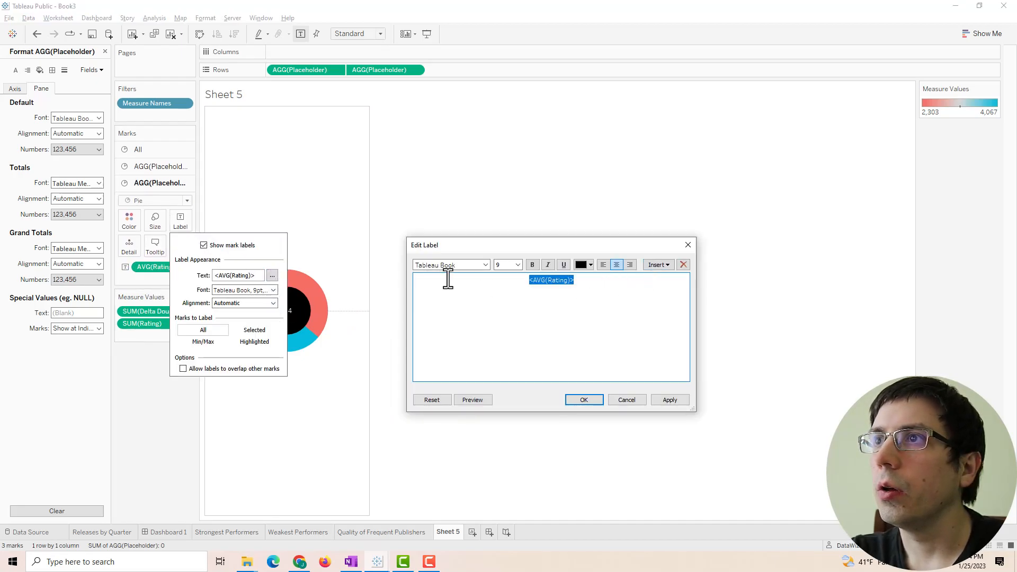
left_click(502, 261)
type("24")
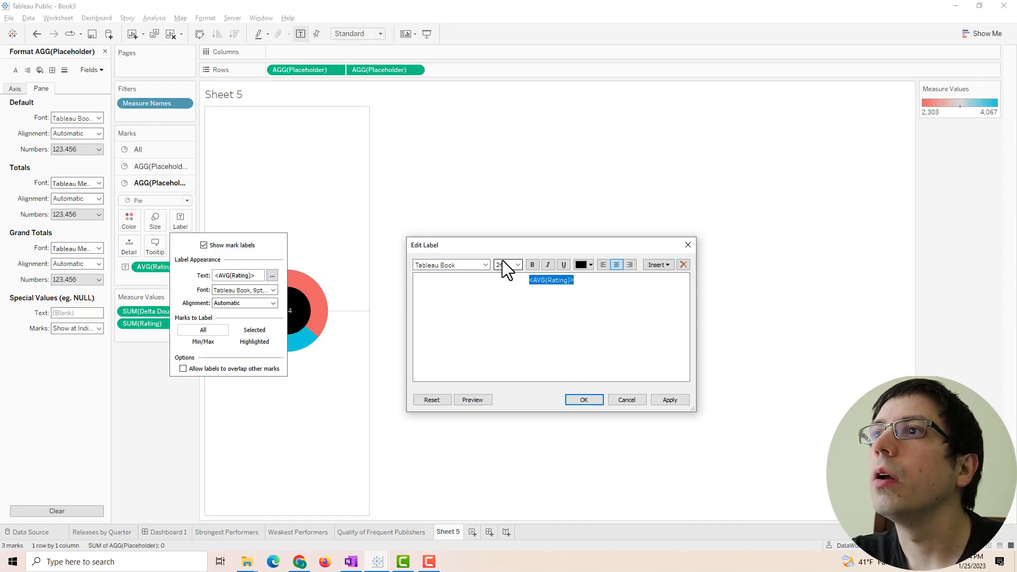
left_click(533, 264)
left_click(465, 265)
type("Tableau Medium")
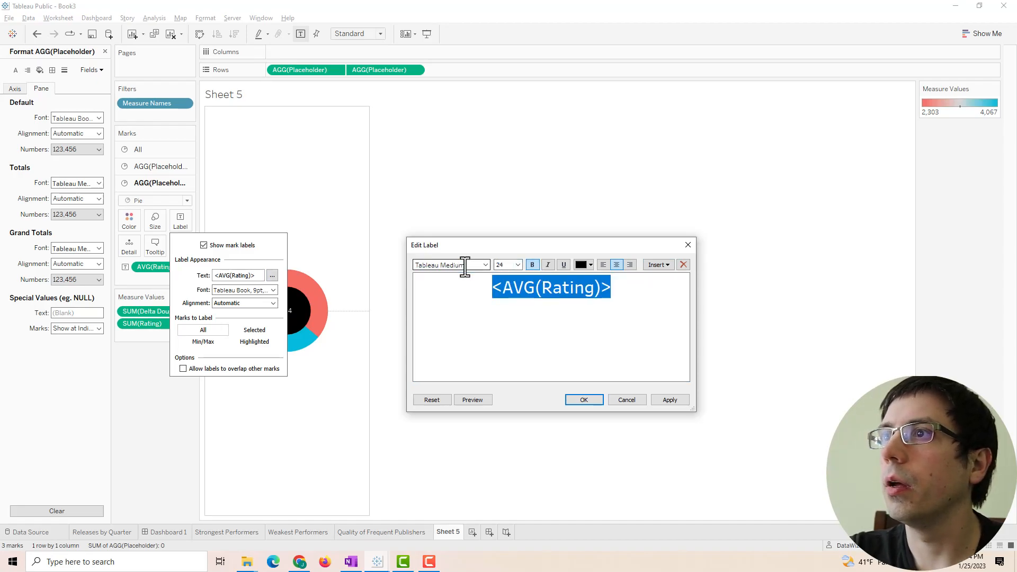
left_click(675, 398)
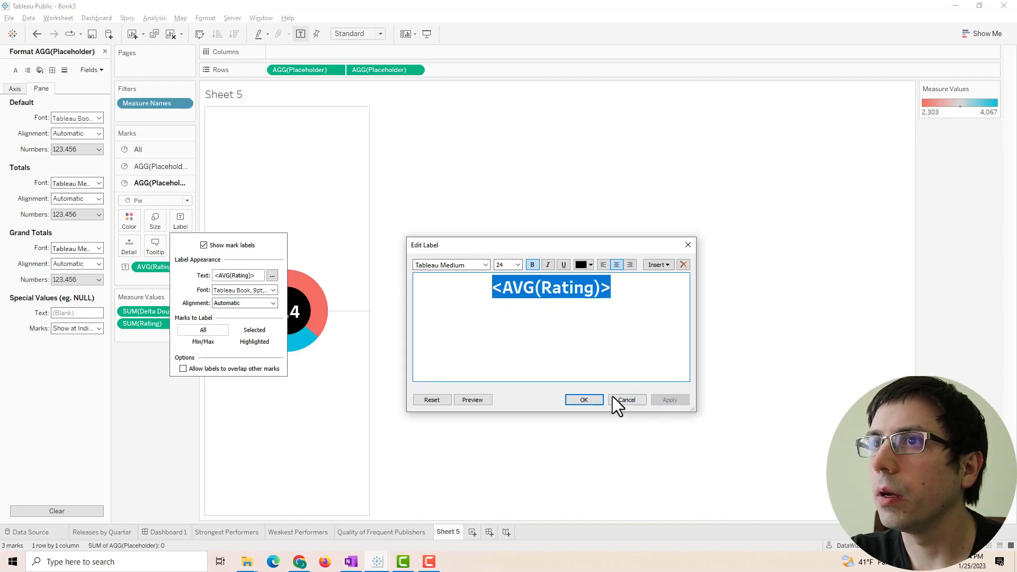
left_click(583, 399)
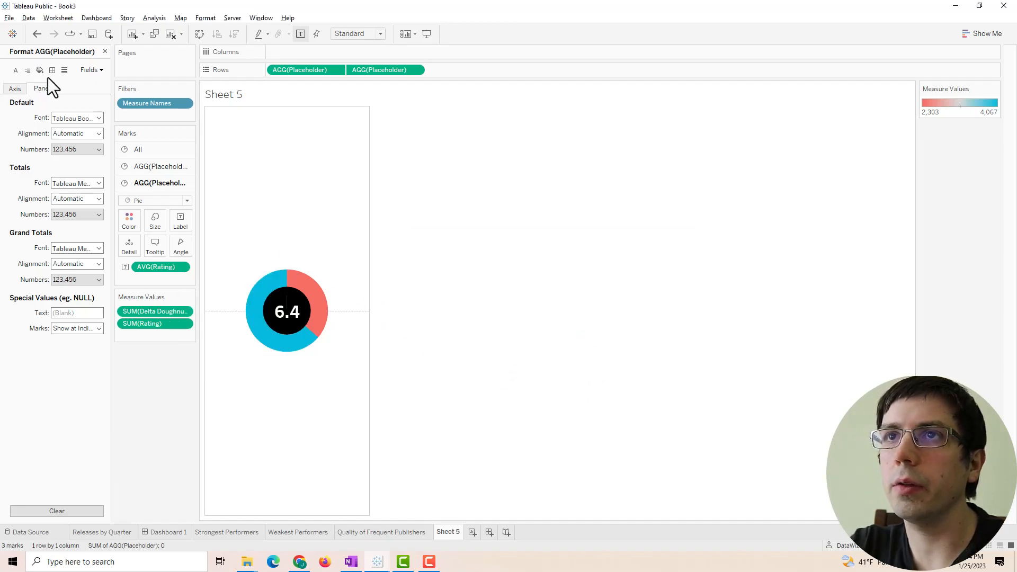
- Close the Format pane and rename Sheet 5 to 'Doughnut Chart'
left_click(105, 51)
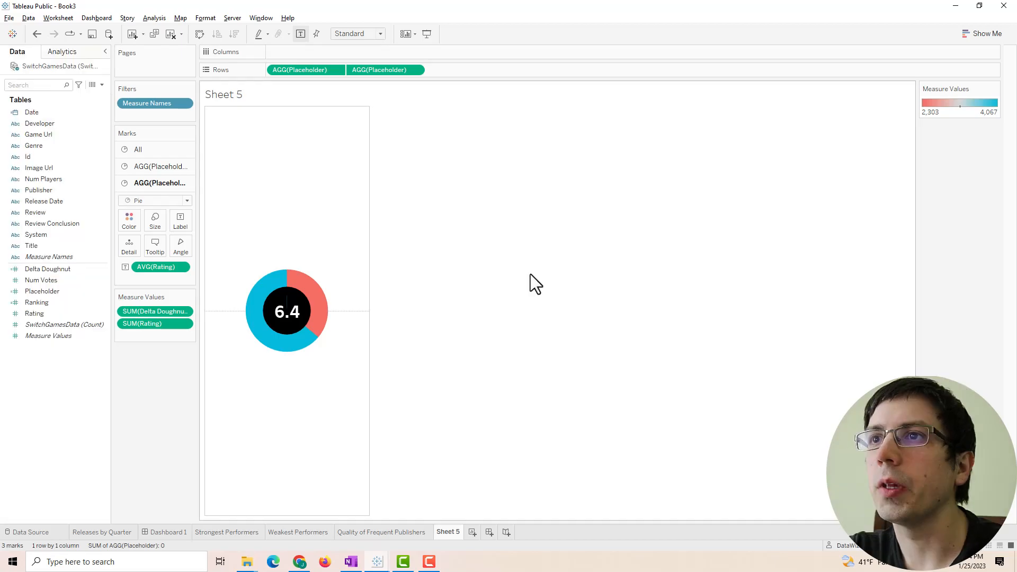
left_click(444, 526)
type("Doughnut Chart")
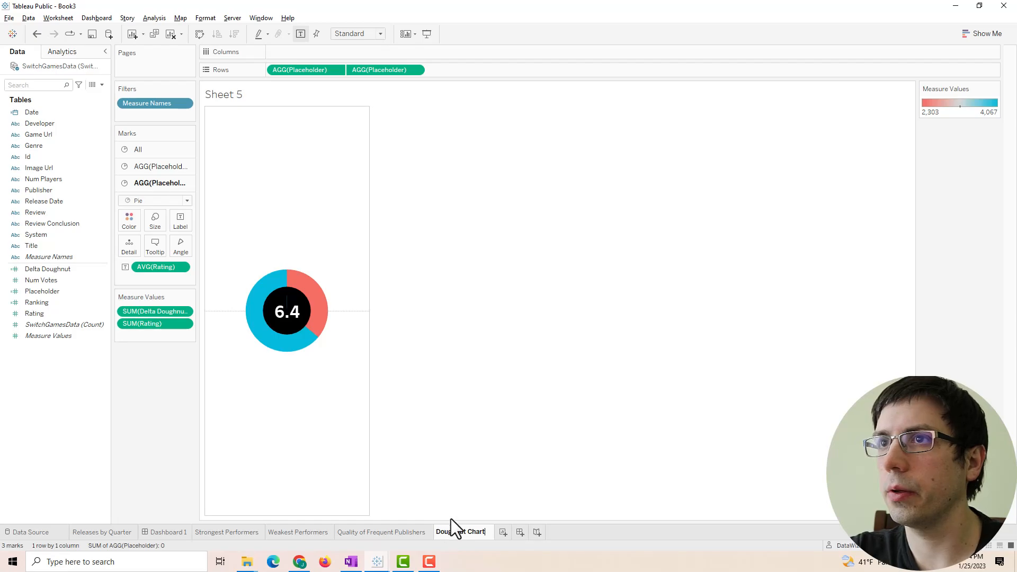
key("Return")
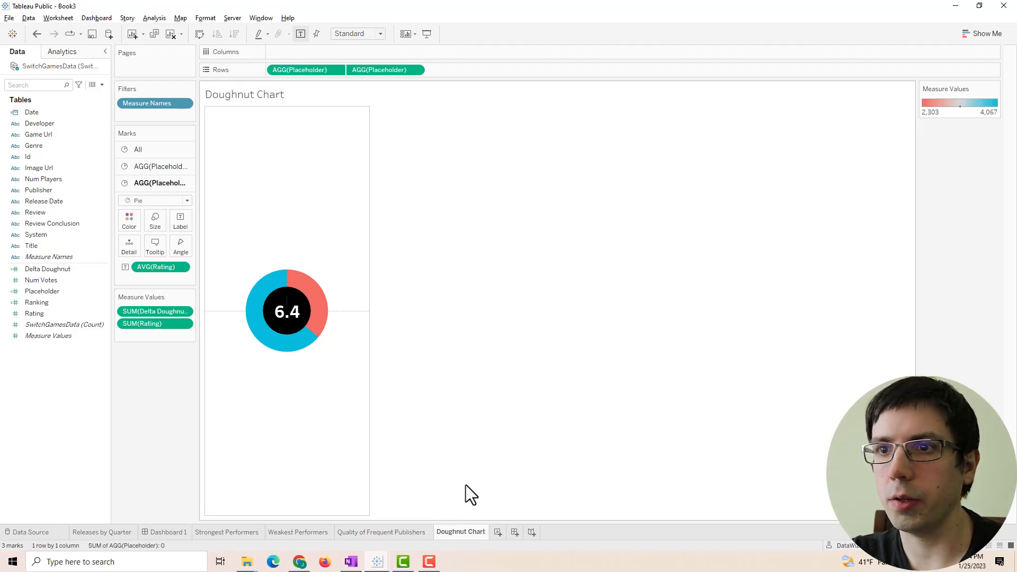
- Check the finished Book2 dashboard by selecting Xenoblade Chronicles and Metroid Dread bars
left_click(162, 532)
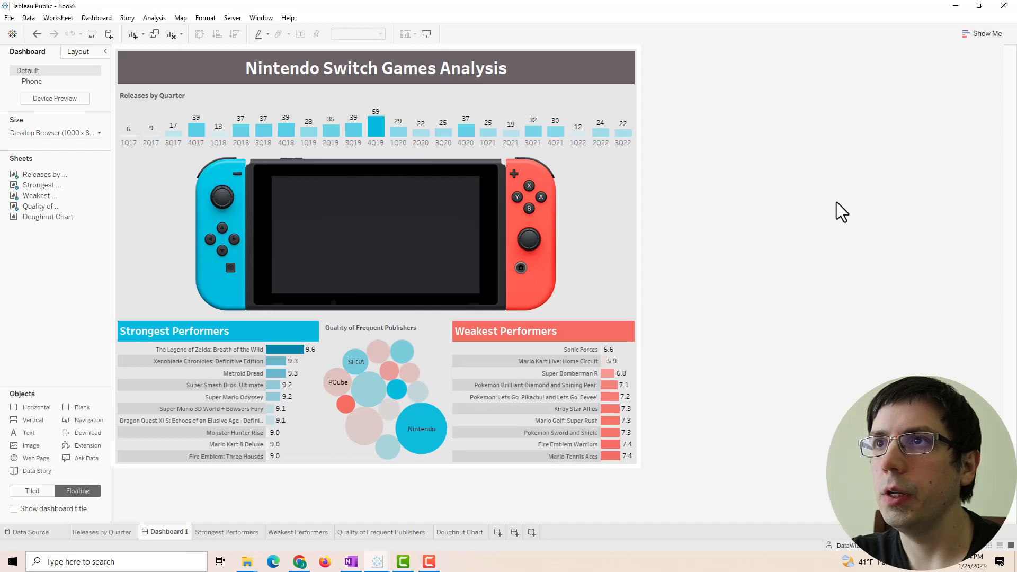
mouse_move(378, 562)
left_click(325, 526)
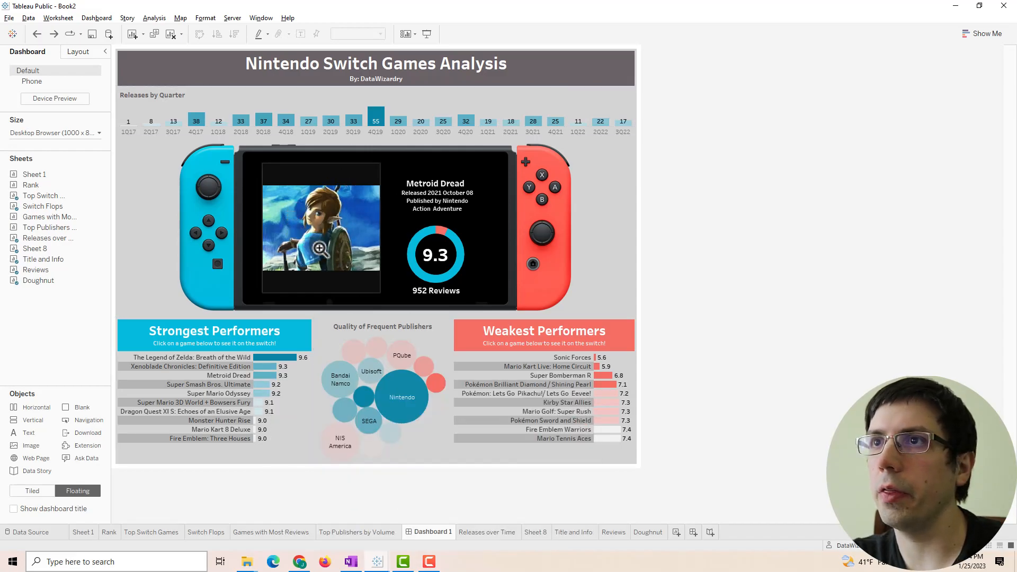
left_click(265, 366)
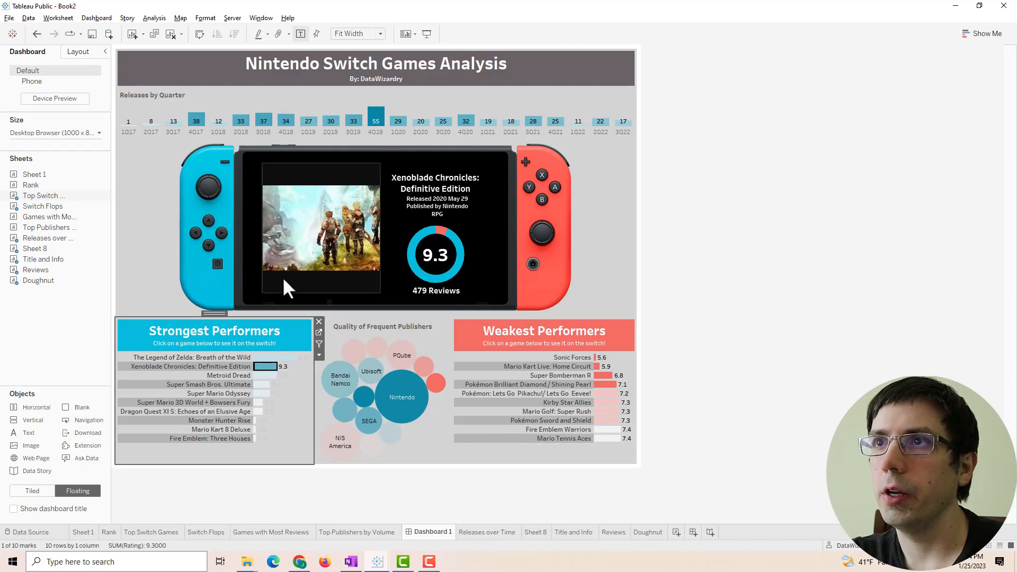
left_click(264, 375)
left_click(263, 367)
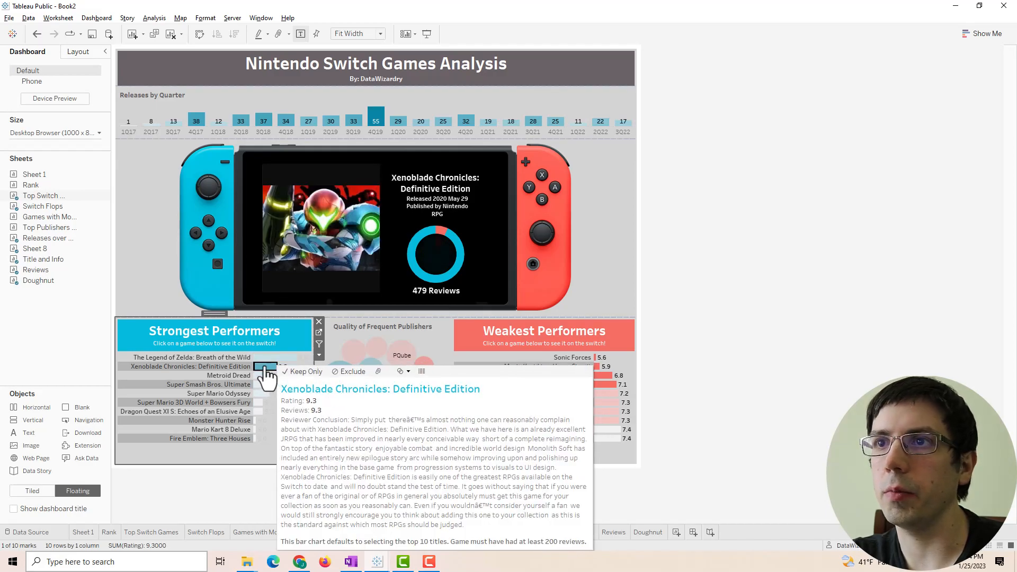
left_click(264, 366)
- Return to Book3's dashboard and select the Strongest Performers chart
mouse_move(387, 568)
left_click(423, 507)
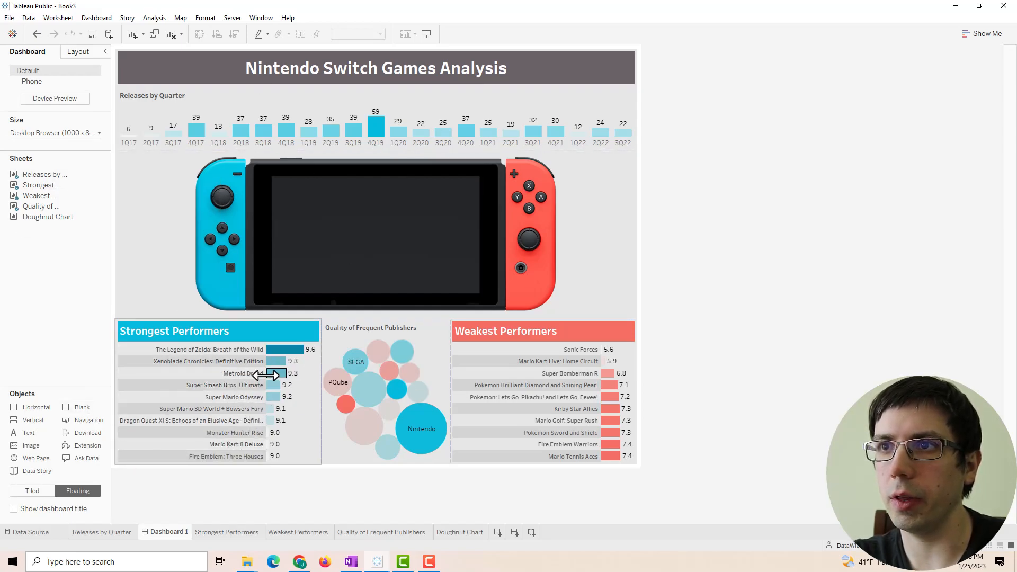
left_click(284, 329)
- Add Image Url to the tooltips of the Strongest and Weakest Performers sheets
left_click(326, 335)
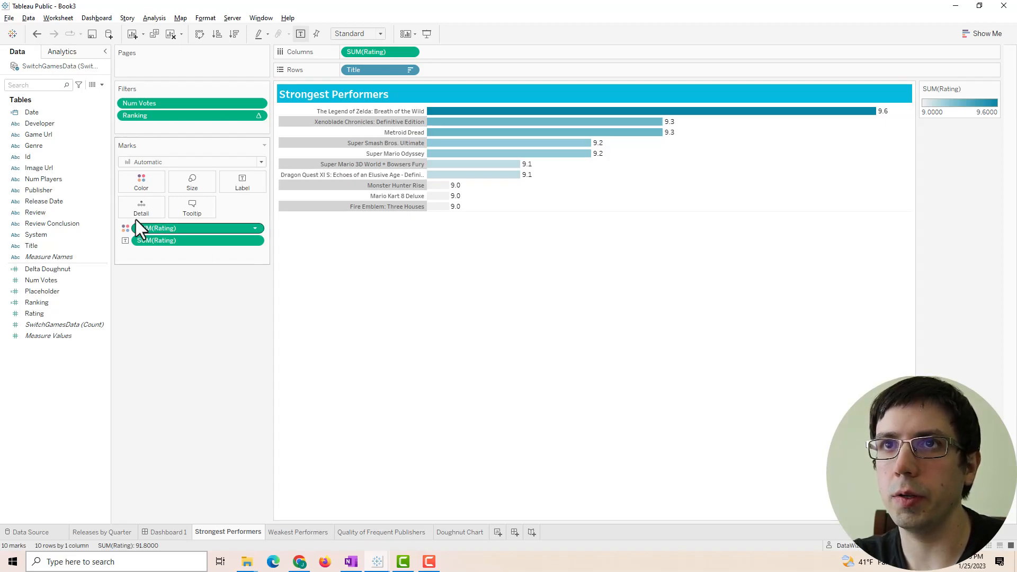
mouse_move(43, 134)
left_mouse_down()
mouse_move(17, 128)
mouse_move(33, 169)
mouse_move(49, 166)
mouse_move(202, 244)
mouse_move(249, 166)
mouse_move(351, 234)
mouse_move(154, 219)
mouse_move(418, 182)
mouse_move(275, 244)
mouse_move(222, 238)
mouse_move(157, 208)
left_mouse_up()
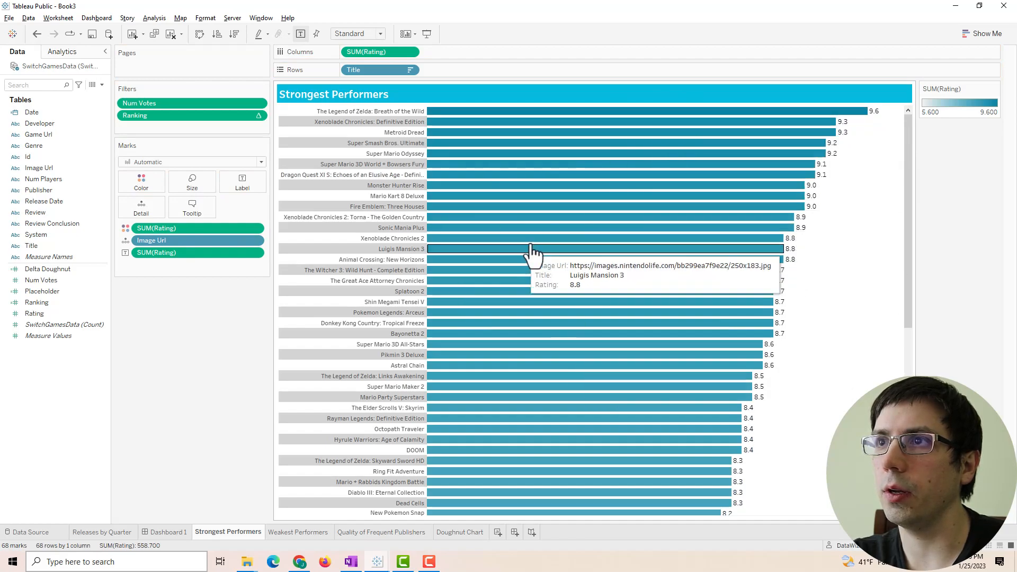
key("ctrl+z")
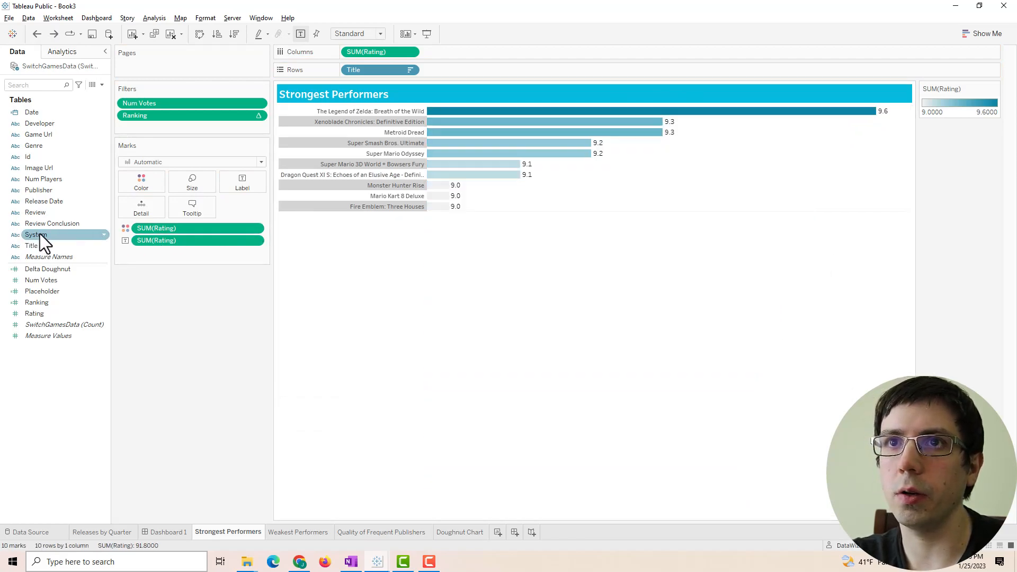
left_click_drag(43, 166, 191, 211)
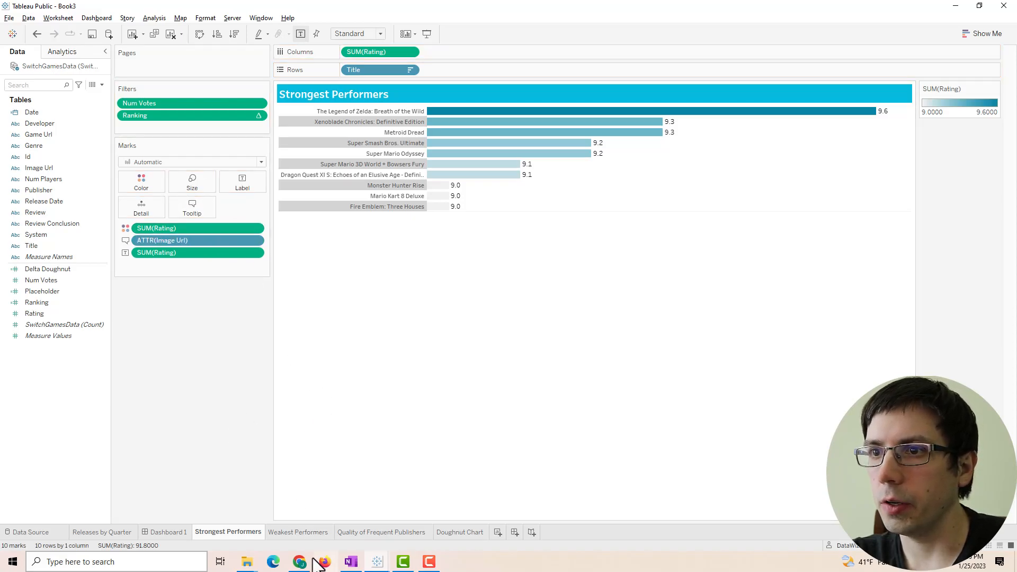
mouse_move(309, 555)
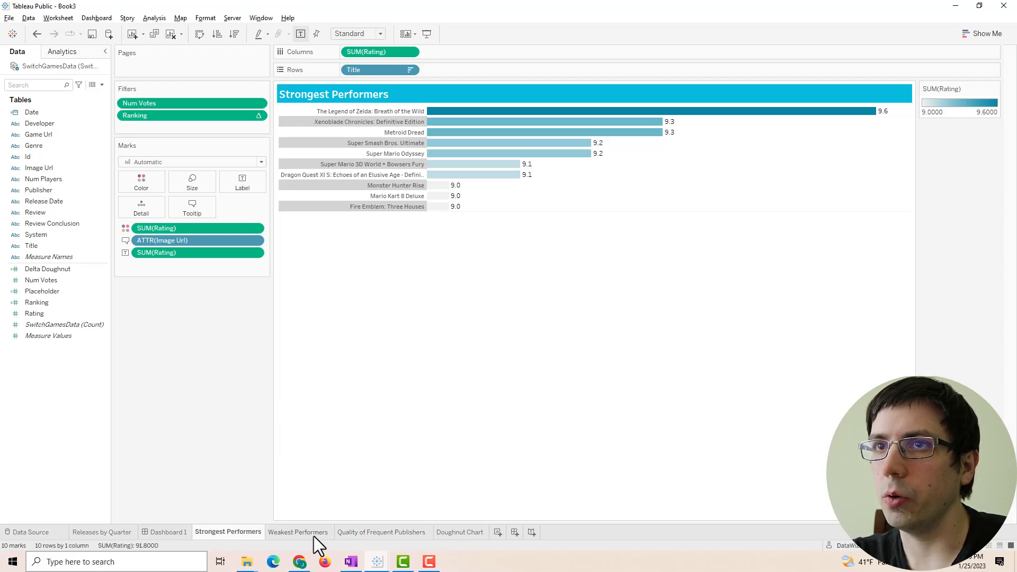
left_click(314, 533)
left_click_drag(42, 168, 155, 210)
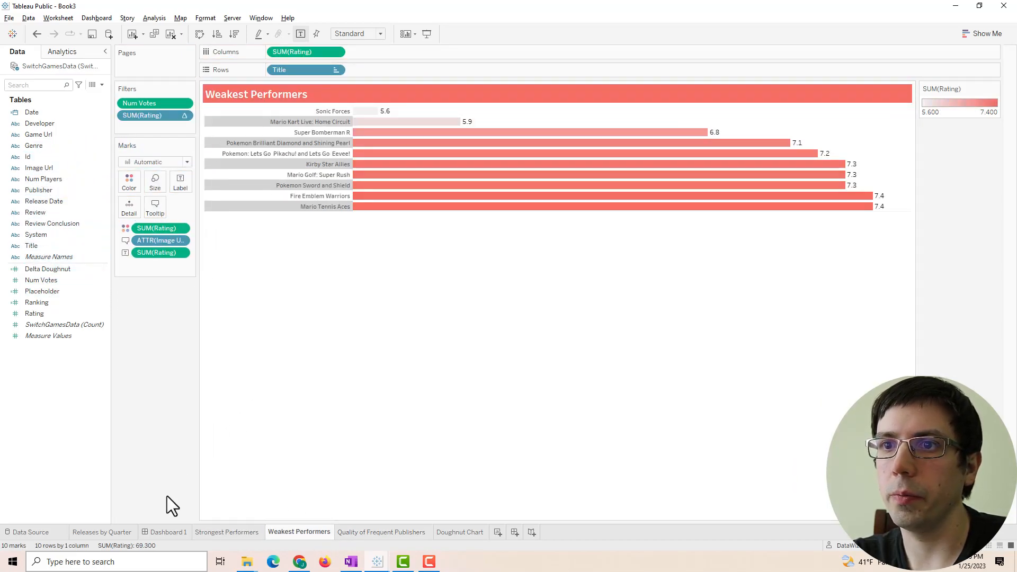
left_click(159, 532)
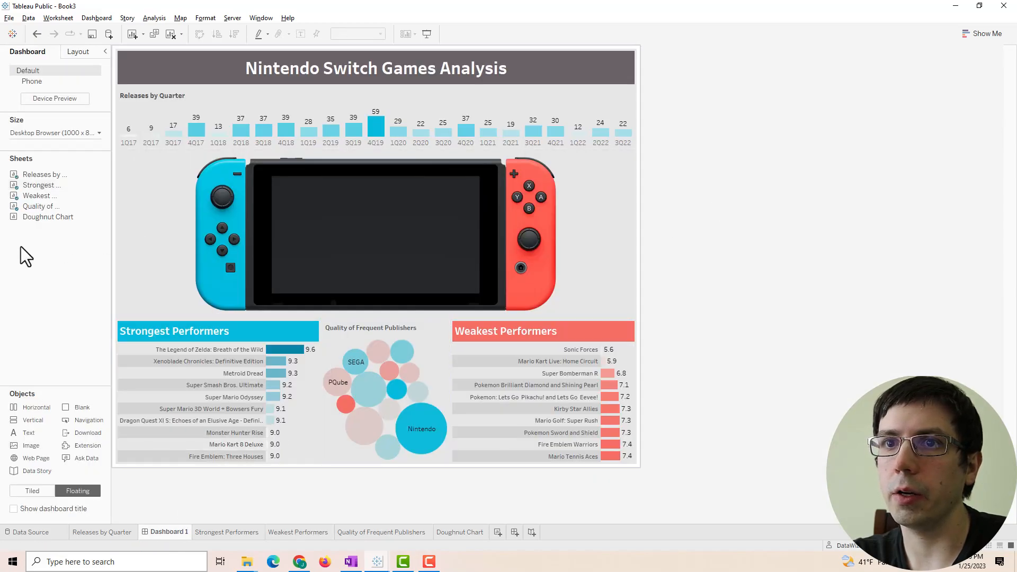
- Cover the Switch screen with a blank web page driven by a select-triggered <ATTR(Image Url)> URL action
left_click_drag(34, 456, 272, 174)
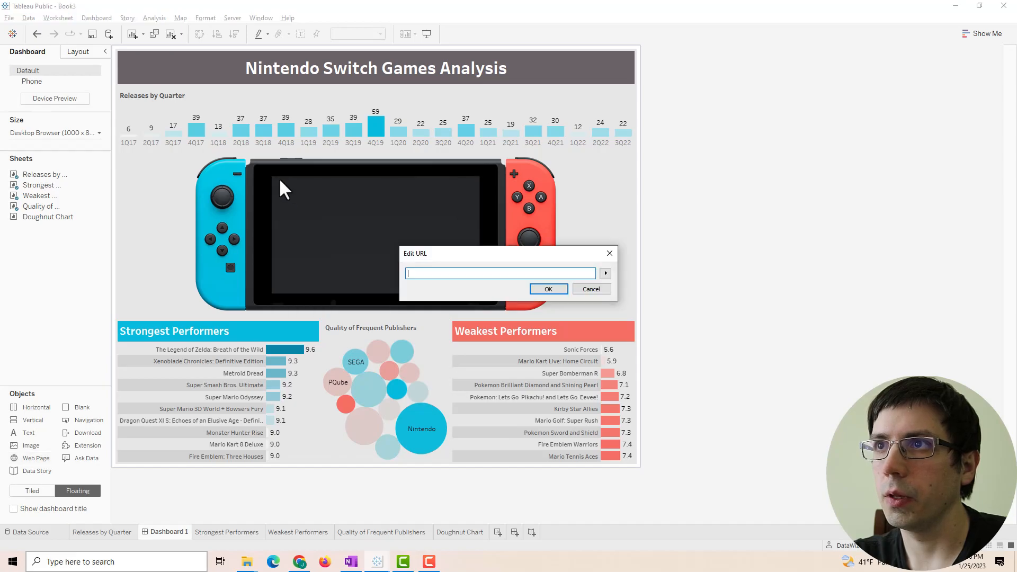
left_click(555, 288)
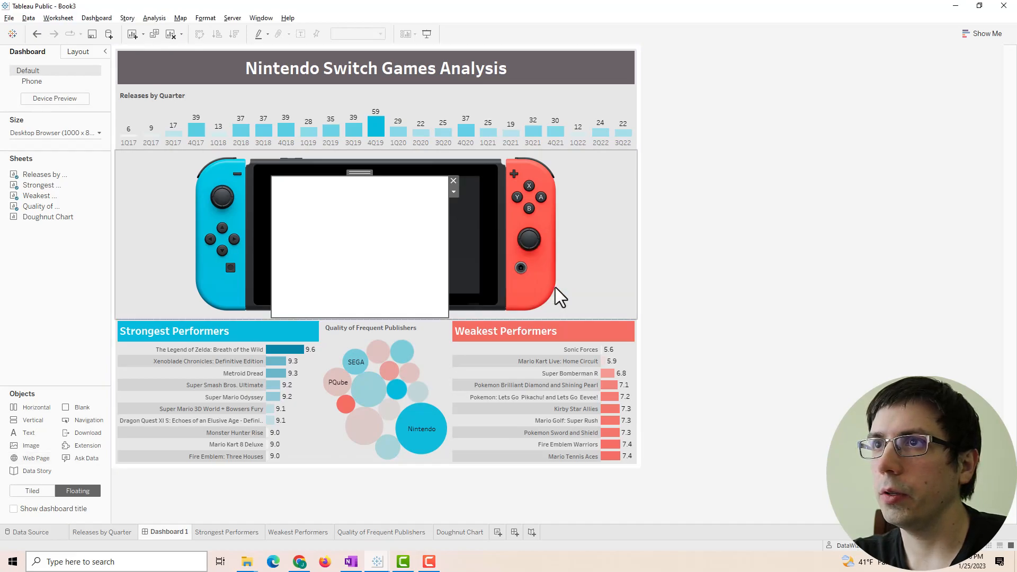
left_click(454, 192)
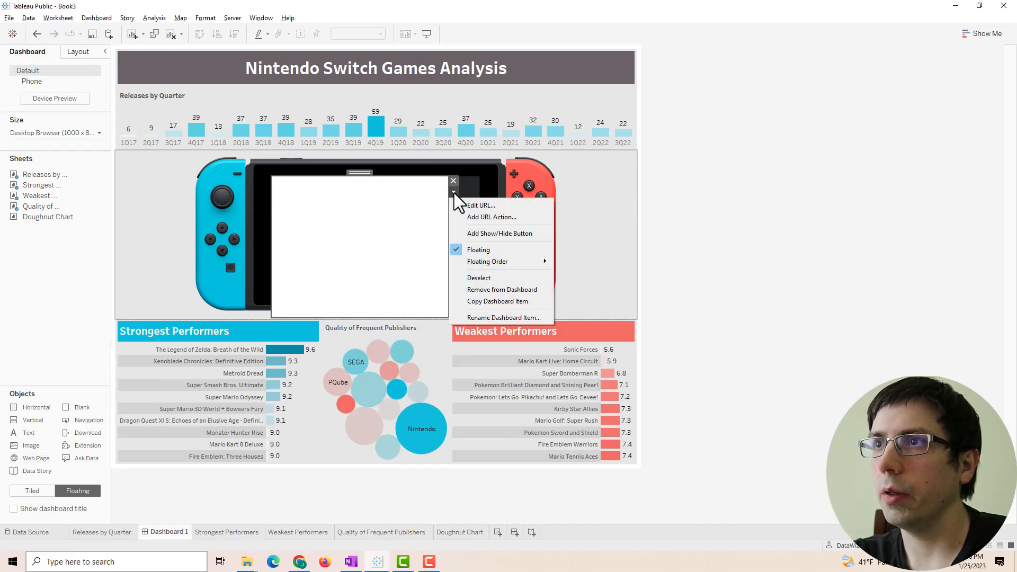
left_click(494, 214)
left_click_drag(427, 201, 427, 234)
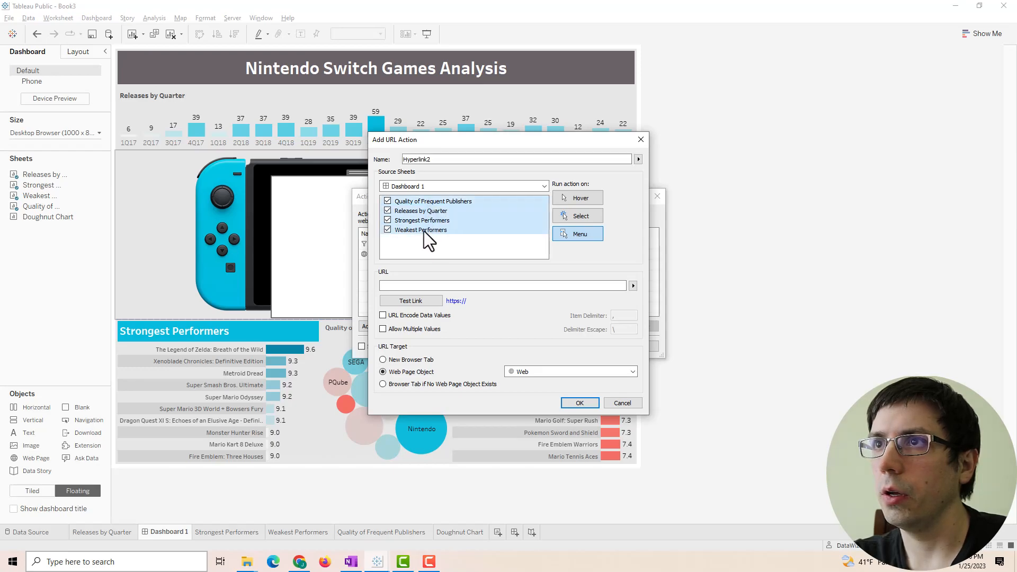
left_click(431, 227)
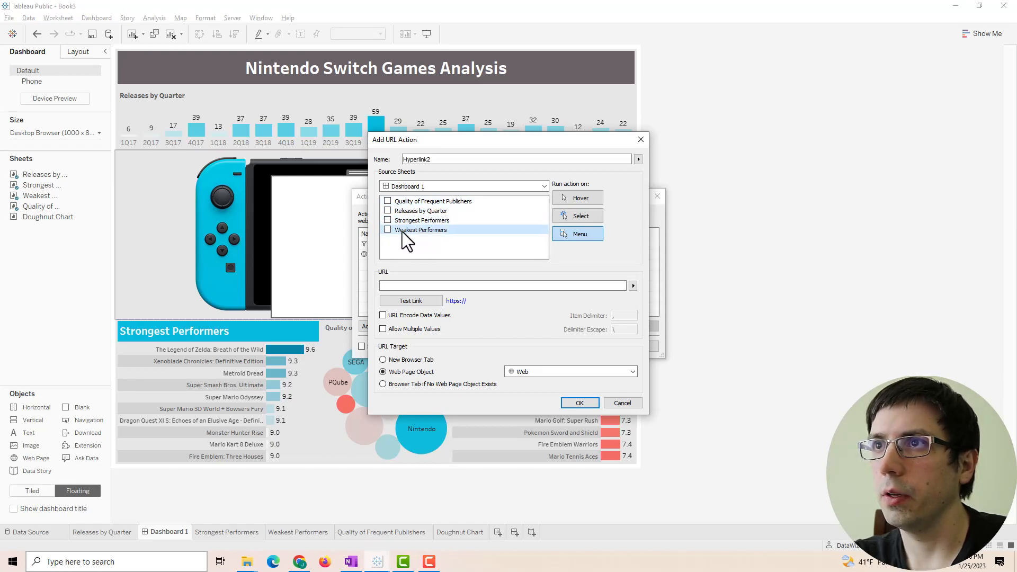
left_click(387, 230)
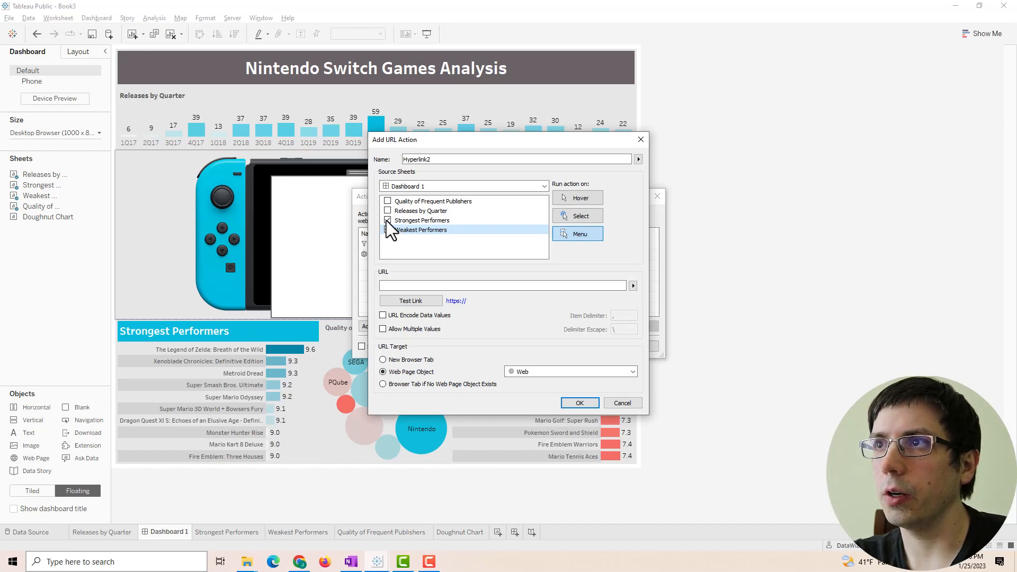
left_click(577, 217)
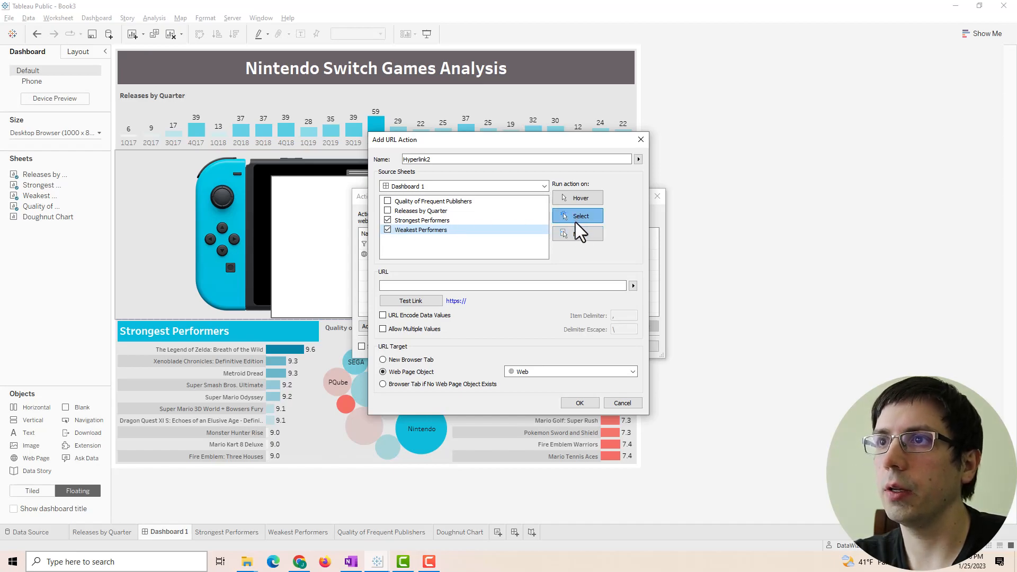
left_click(632, 285)
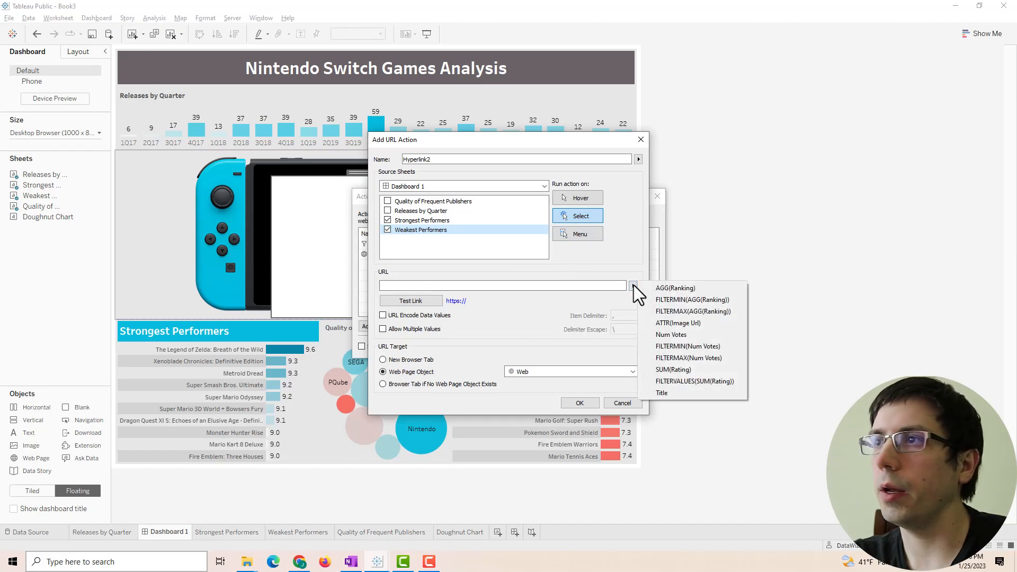
left_click(687, 323)
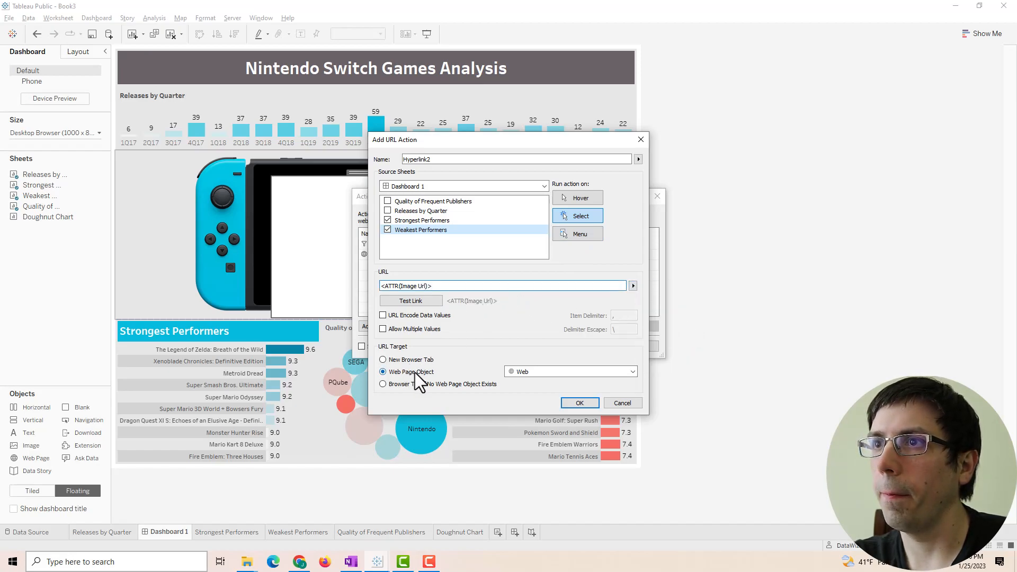
left_click(579, 403)
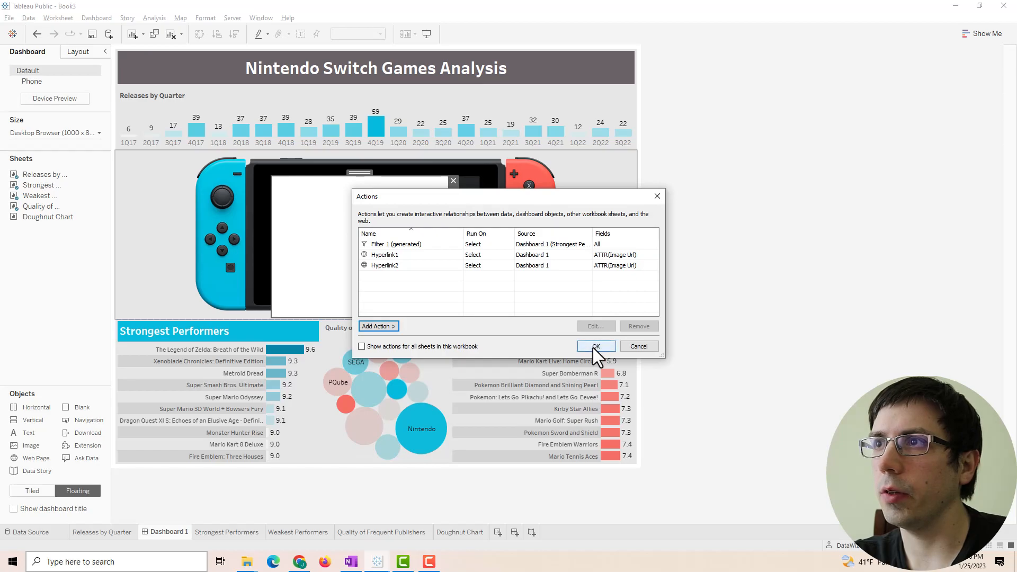
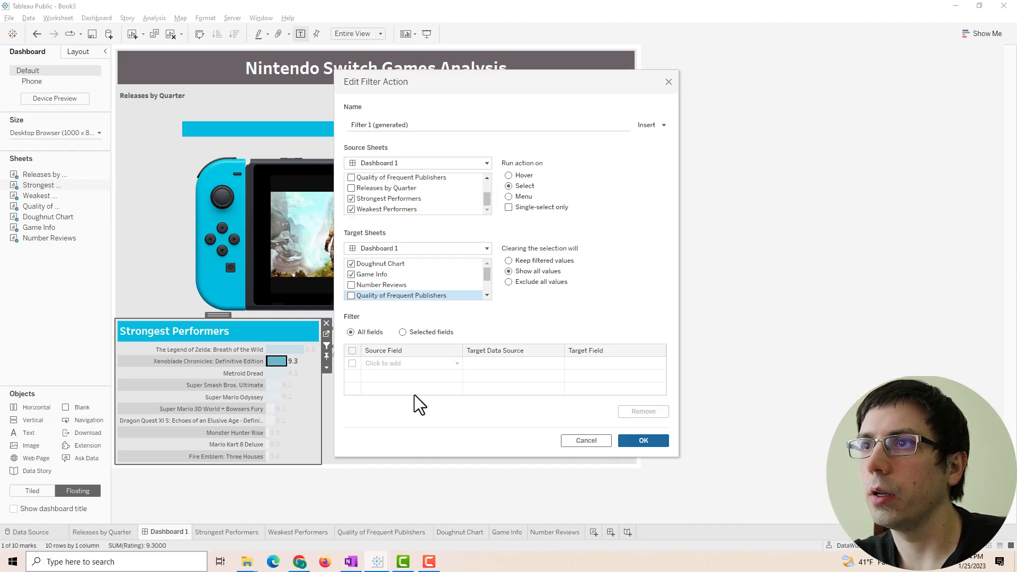
- Confirm the new filter action and test it by selecting, then clearing, Metroid Dread
left_click(643, 441)
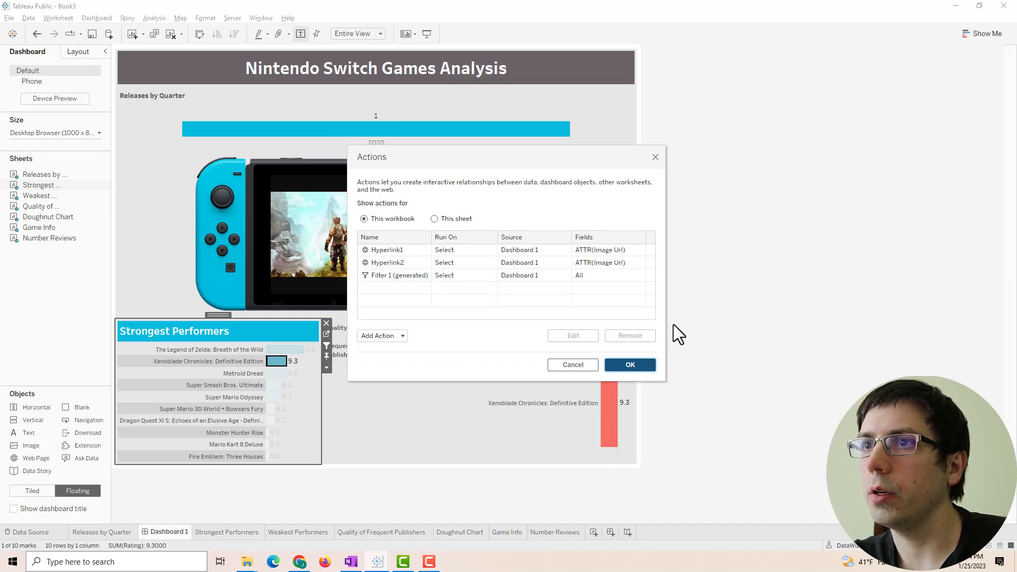
left_click(630, 364)
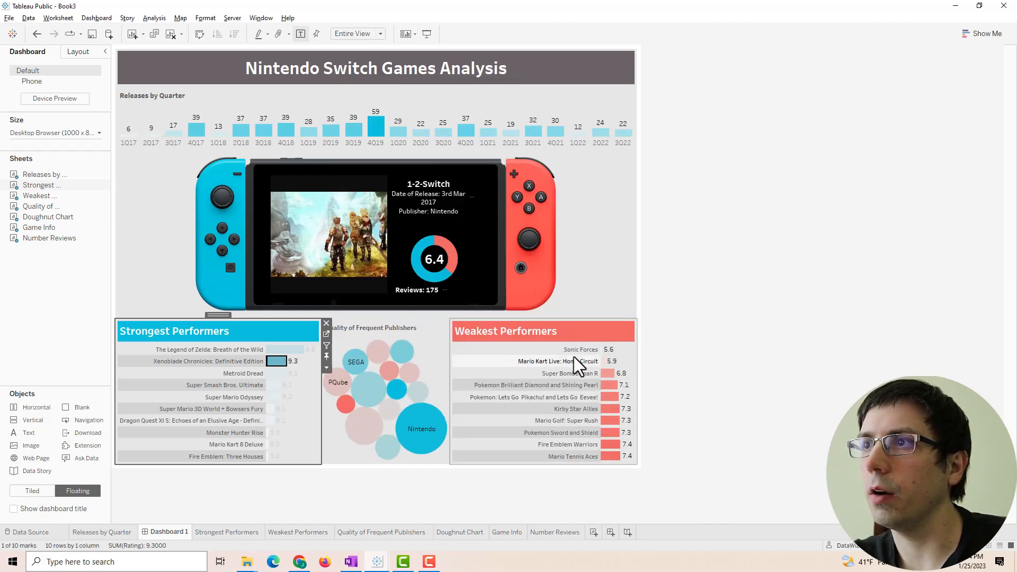
left_click(276, 374)
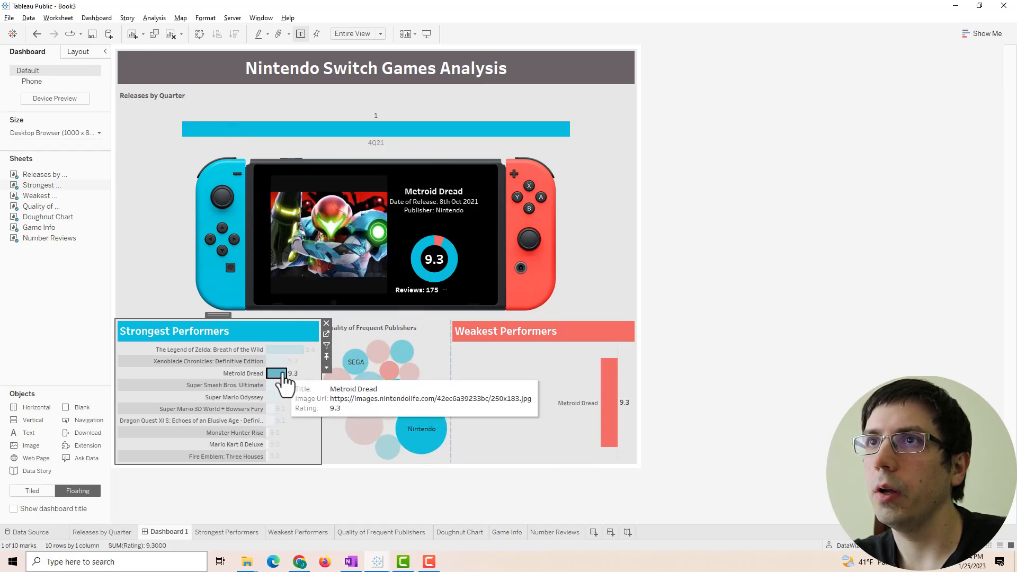
left_click(212, 105)
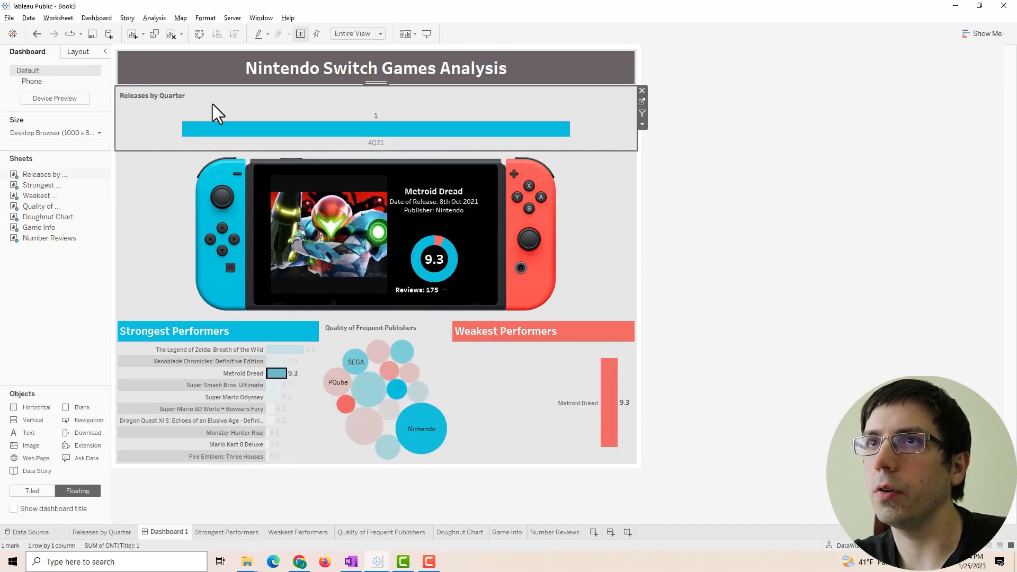
left_click(503, 348)
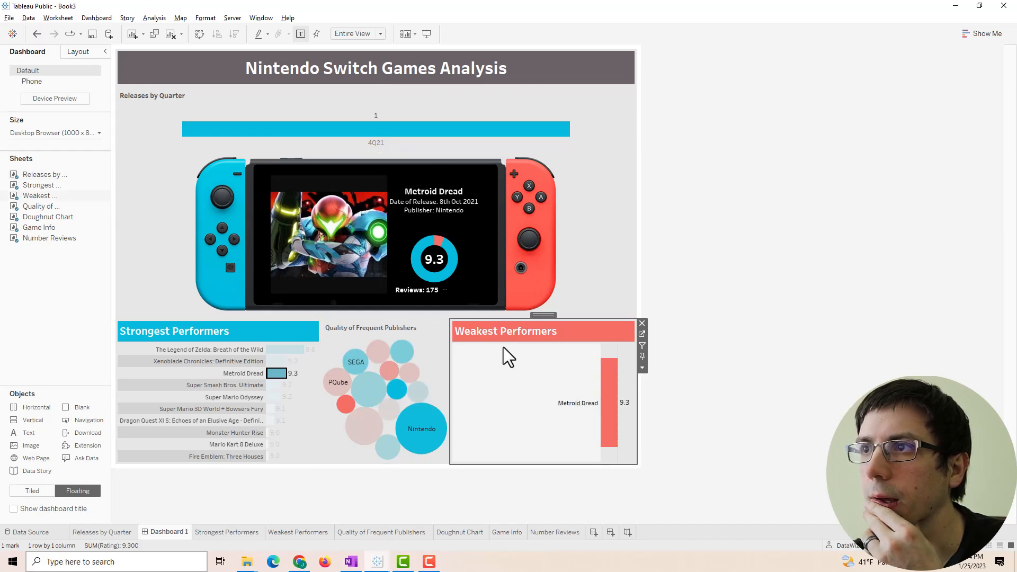
left_click(273, 380)
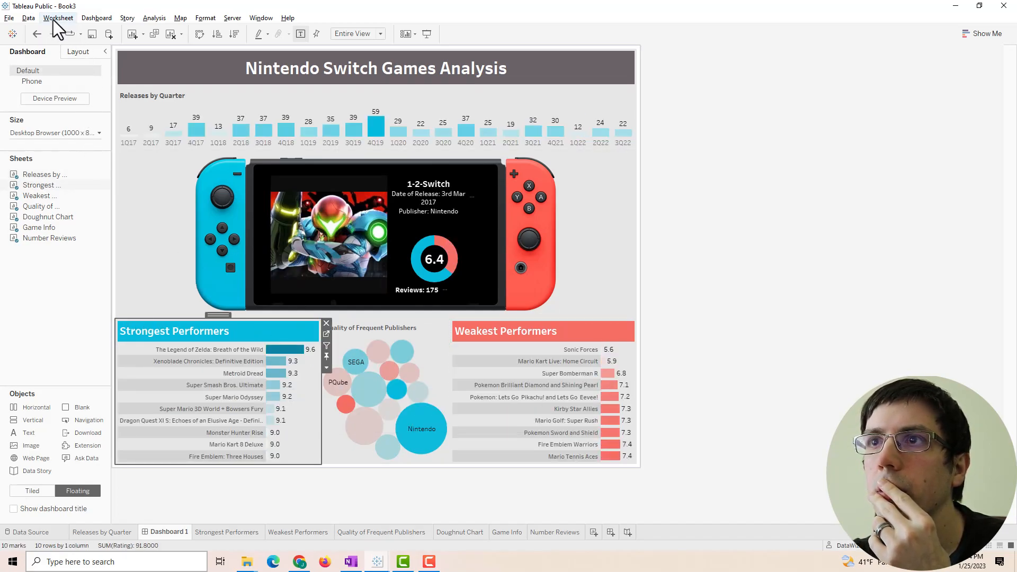
- Open Filter 1 (generated) for editing from the dashboard's Actions list
left_click(32, 19)
mouse_move(91, 16)
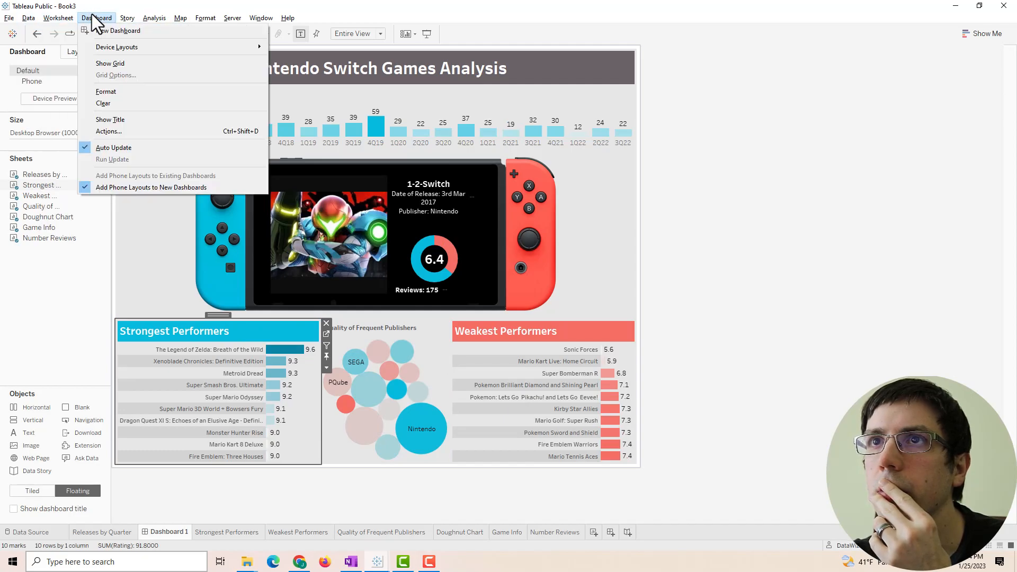
left_click(106, 132)
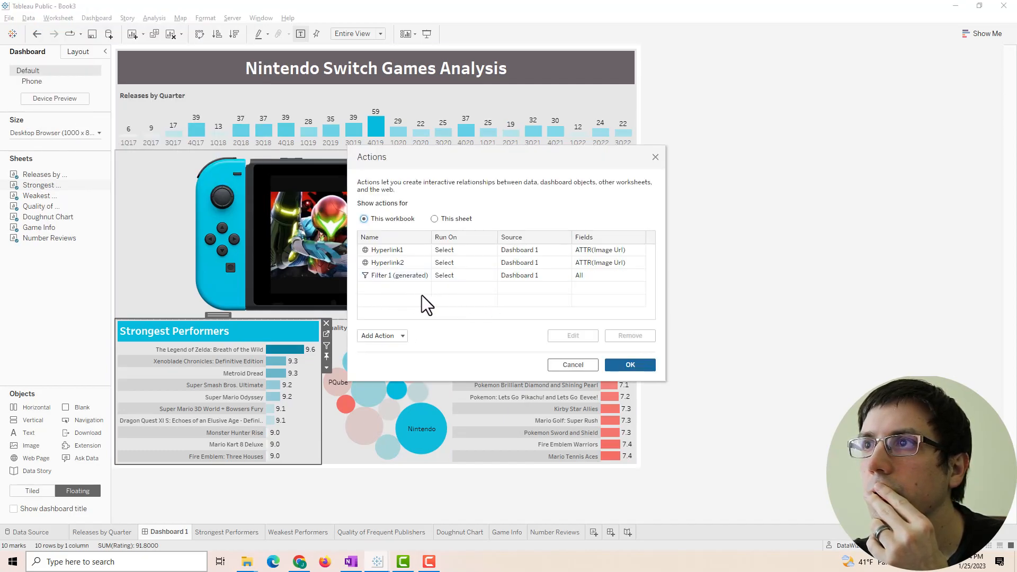
left_click(402, 274)
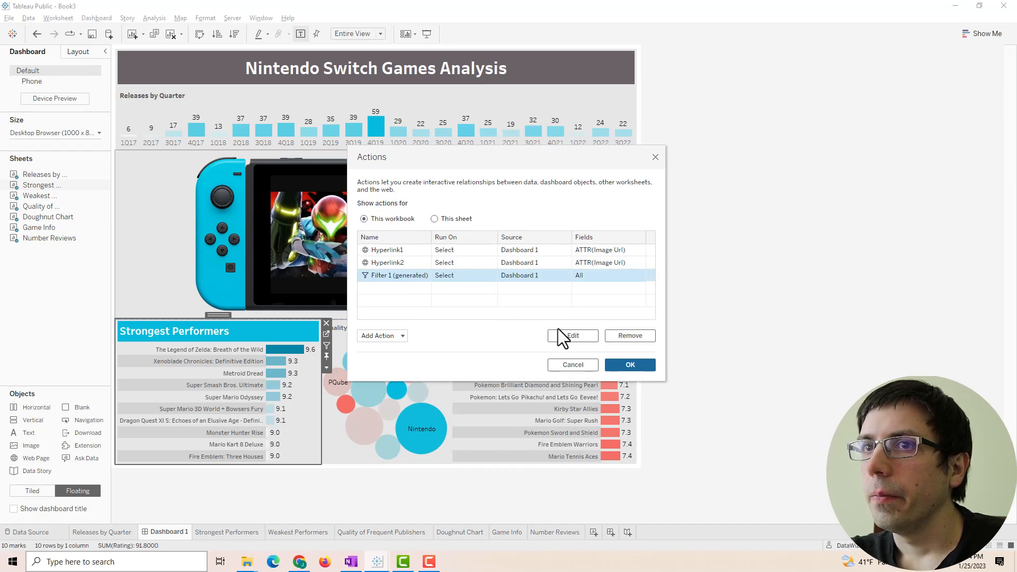
left_click(563, 336)
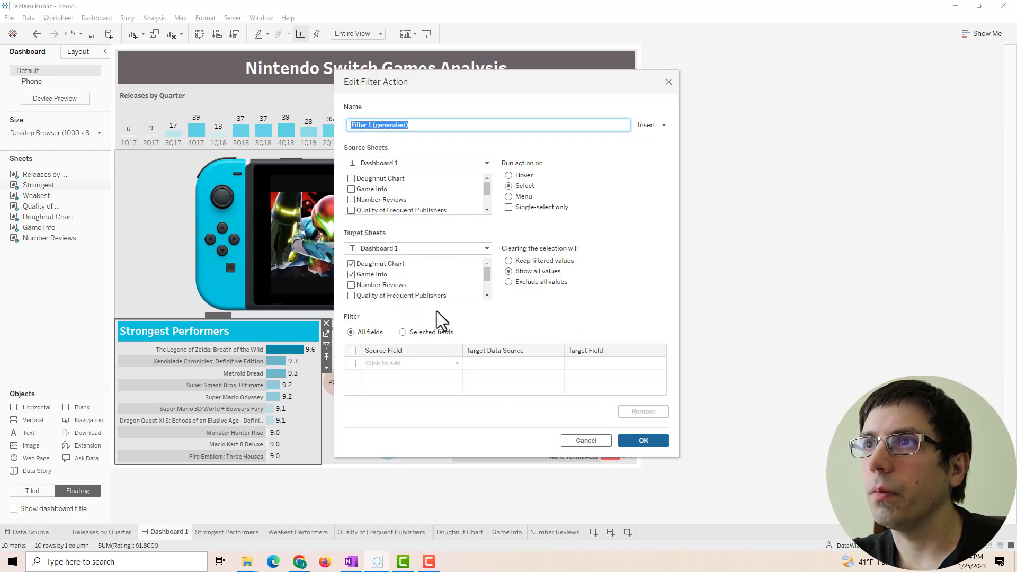
- Remove Releases by Quarter, Strongest and Weakest Performers from the filter's target sheets
scroll(406, 272, "down", 3)
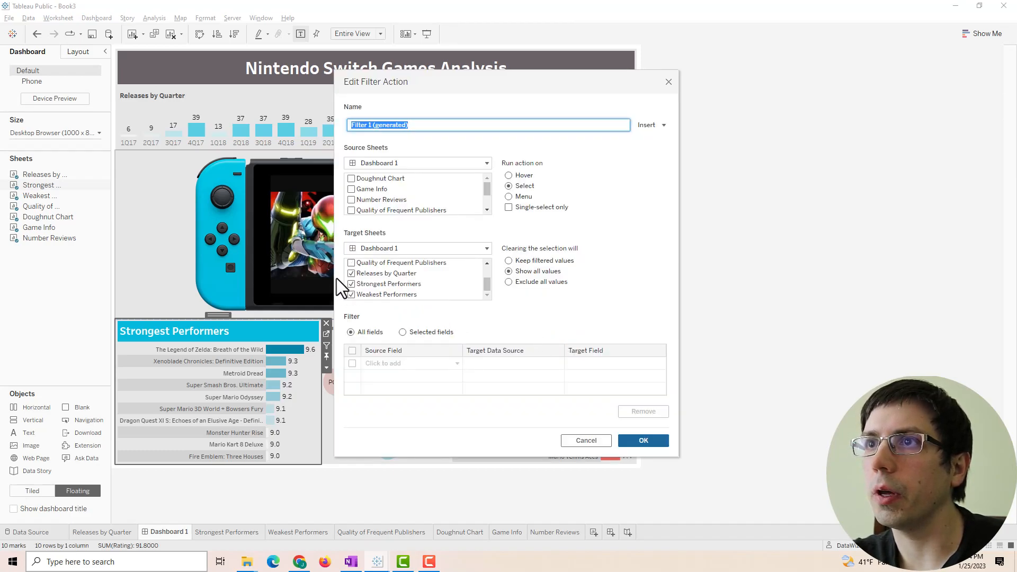
left_click(351, 273)
left_click(351, 285)
left_click(352, 294)
scroll(431, 274, "up", 3)
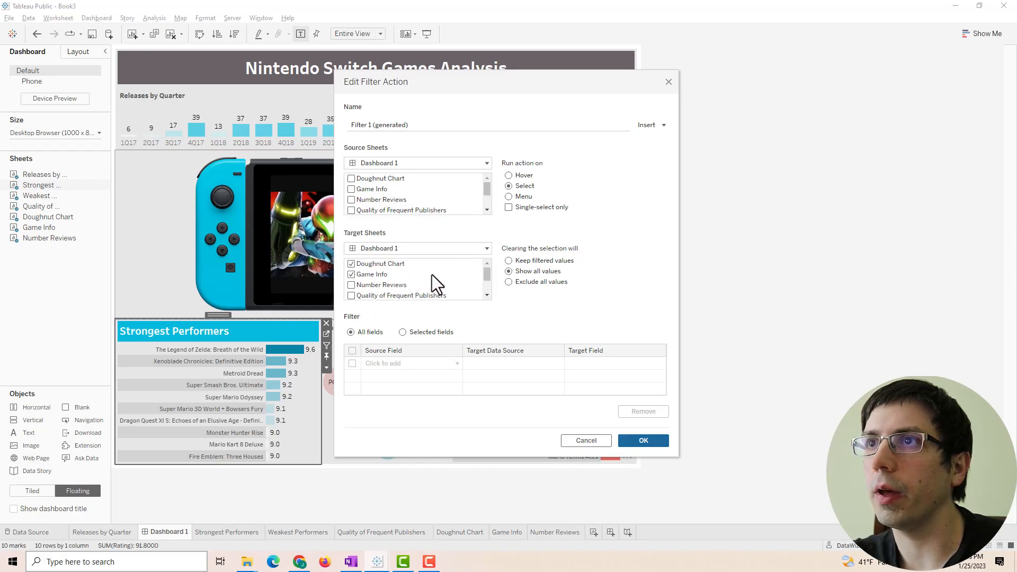
scroll(399, 197, "down", 3)
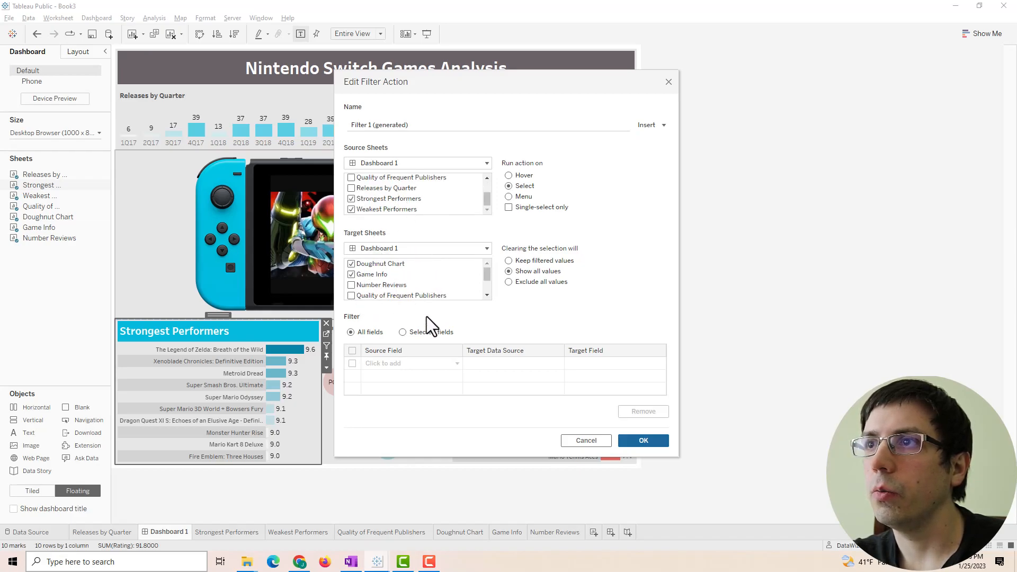
left_click(653, 444)
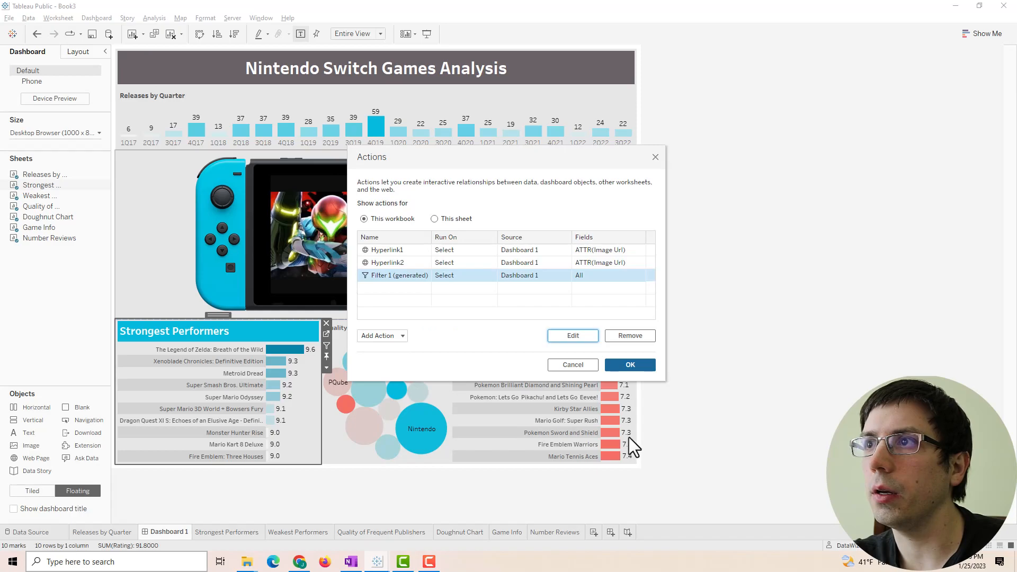
key("Return")
- Test the filter with Zelda, Xenoblade Chronicles, Super Bomberman R and Pokémon Let's Go
left_click(291, 351)
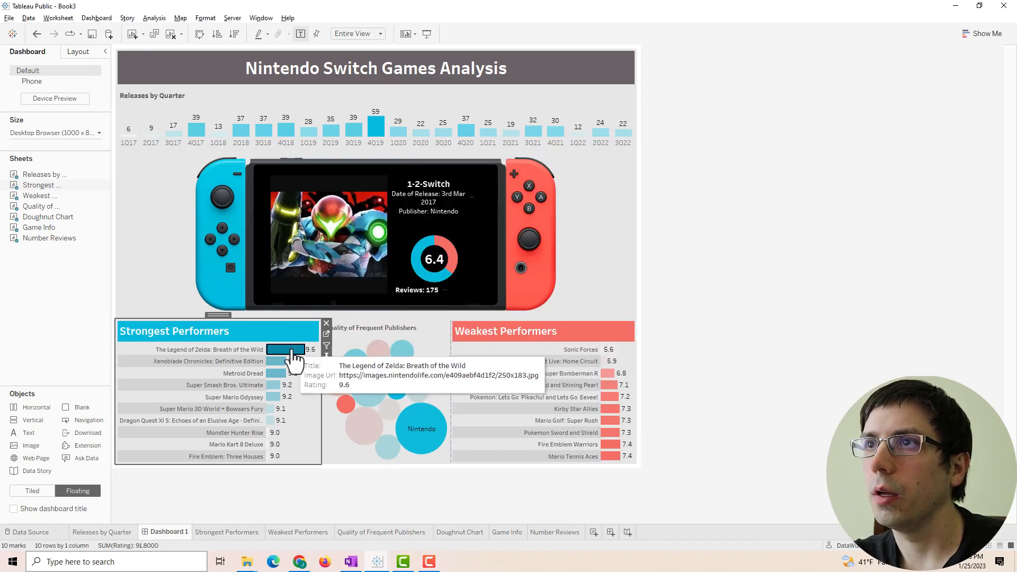
left_click(278, 363)
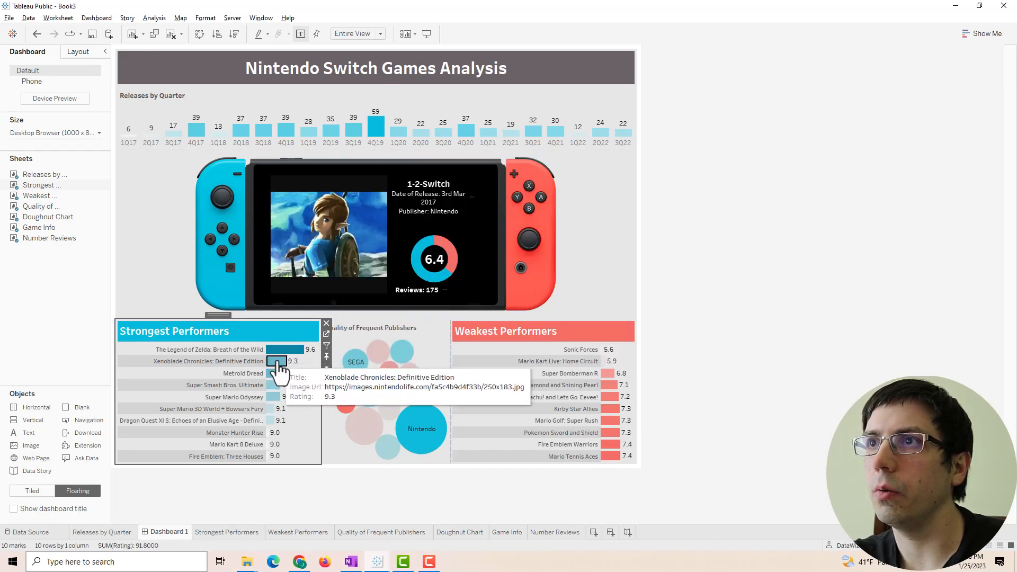
left_click(279, 369)
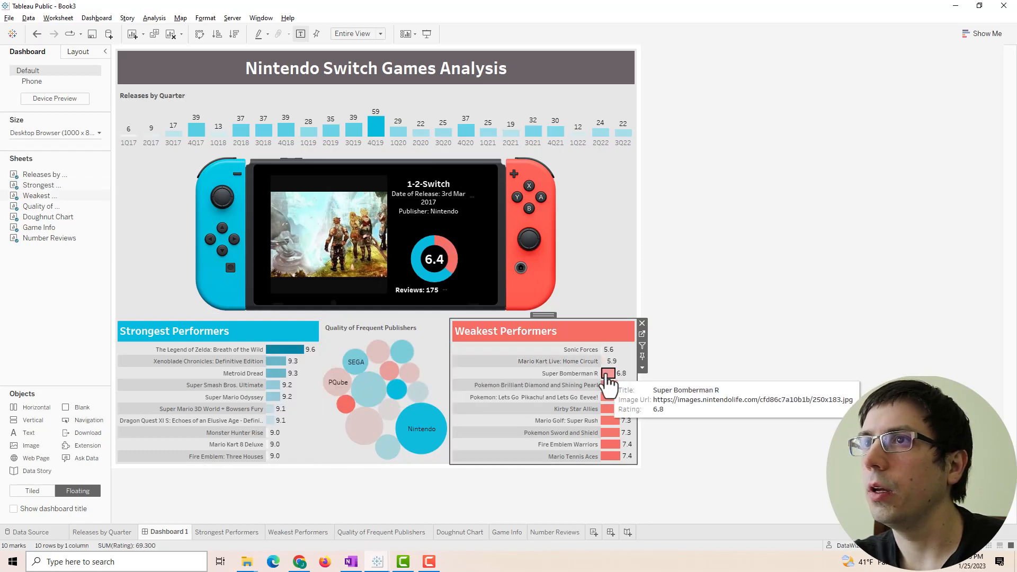
left_click(607, 374)
left_click(607, 374)
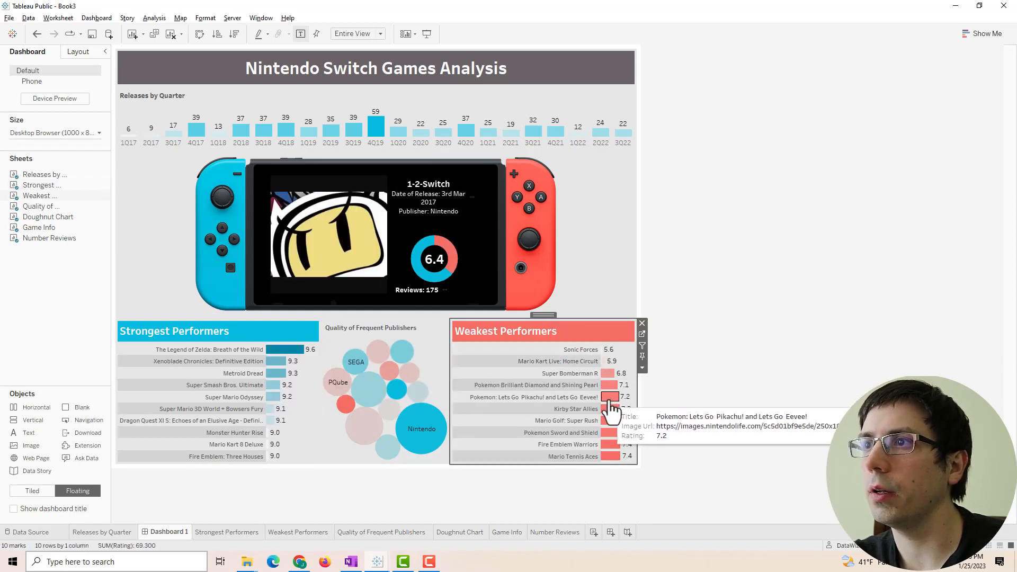
left_click(610, 403)
left_click(606, 399)
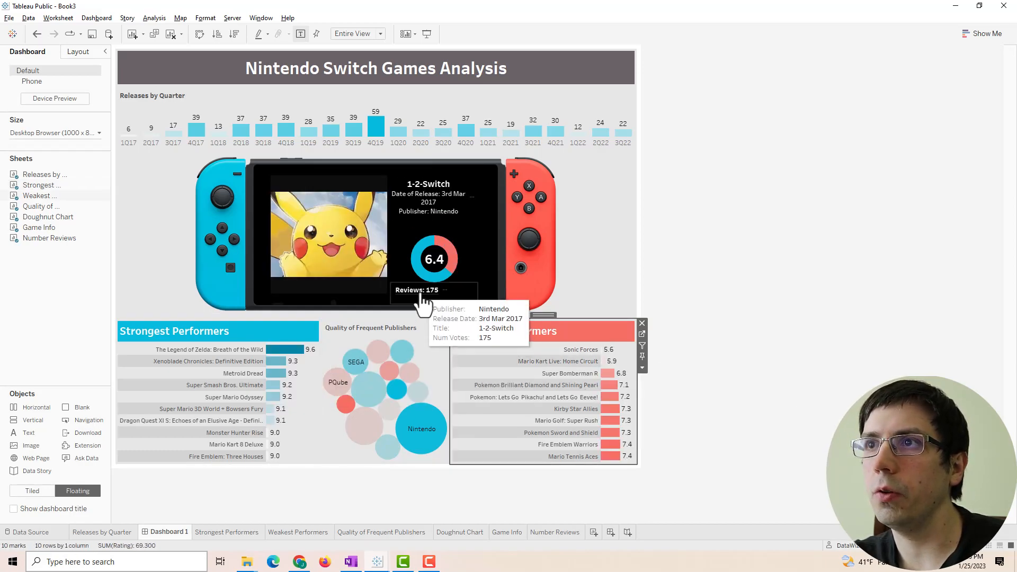
- Inspect the Number Reviews sheet, then select Filter 1 (generated) in Dashboard Actions
left_click(468, 294)
left_click(484, 296)
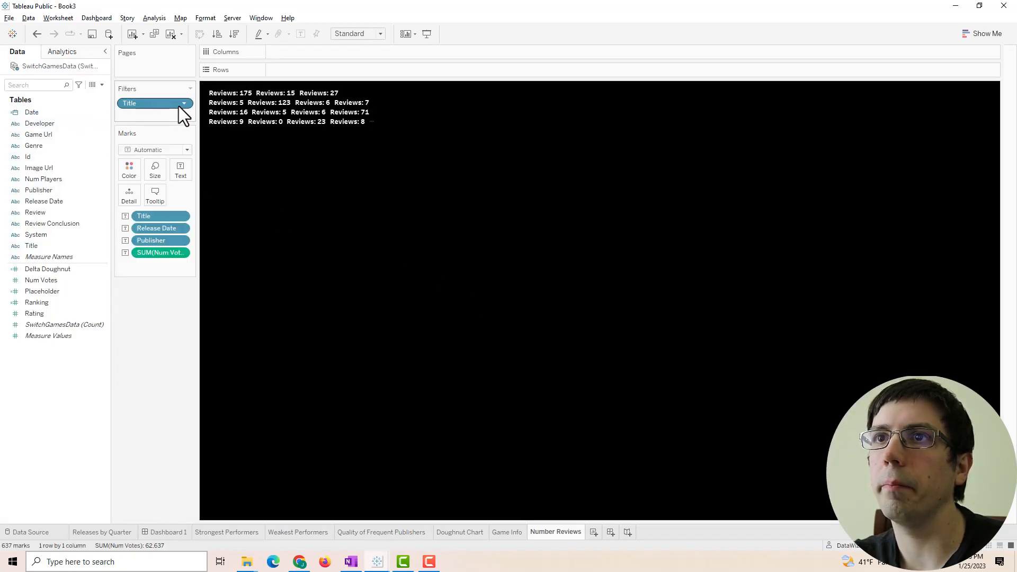
left_click(164, 532)
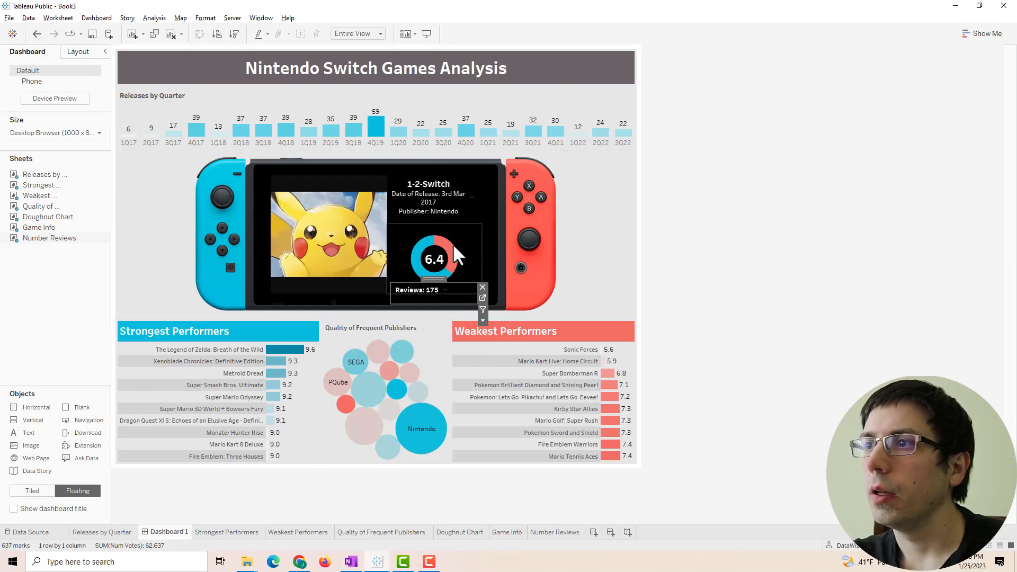
left_click(97, 18)
left_click(100, 128)
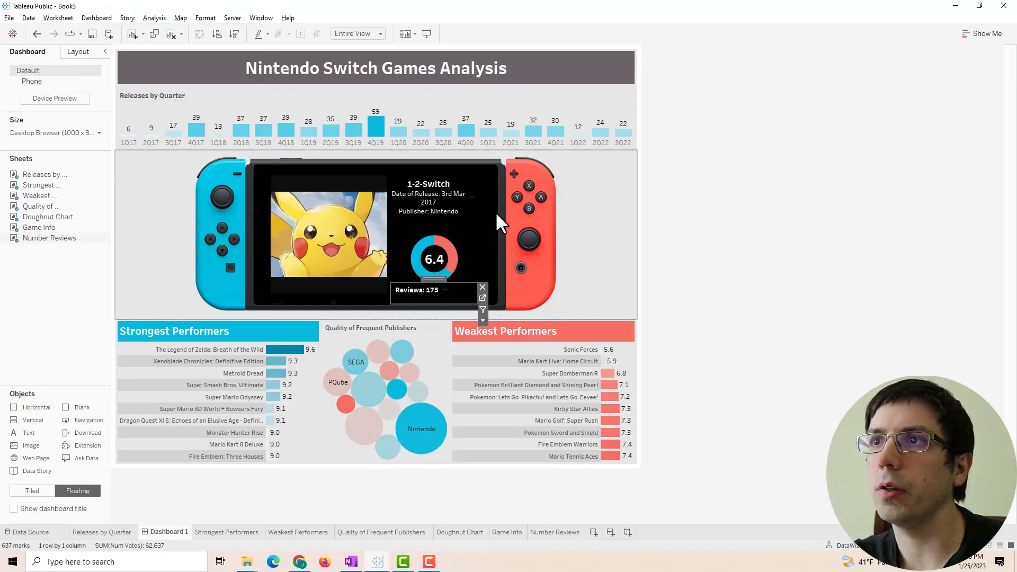
left_click(408, 274)
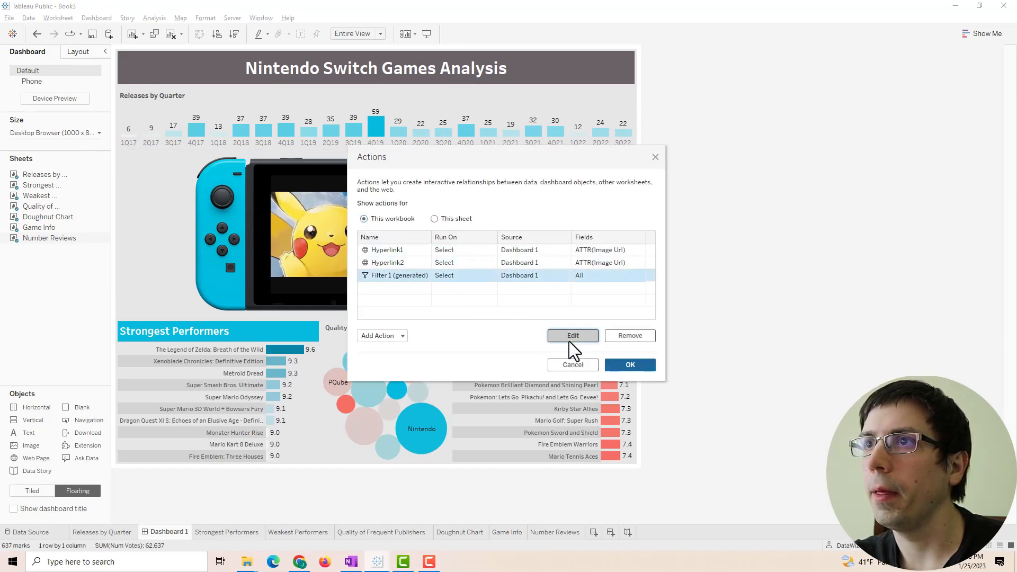
- Add Number Reviews to Filter 1's target sheets and confirm both dialogs
left_click(572, 335)
scroll(431, 275, "down", 1)
scroll(431, 277, "up", 1)
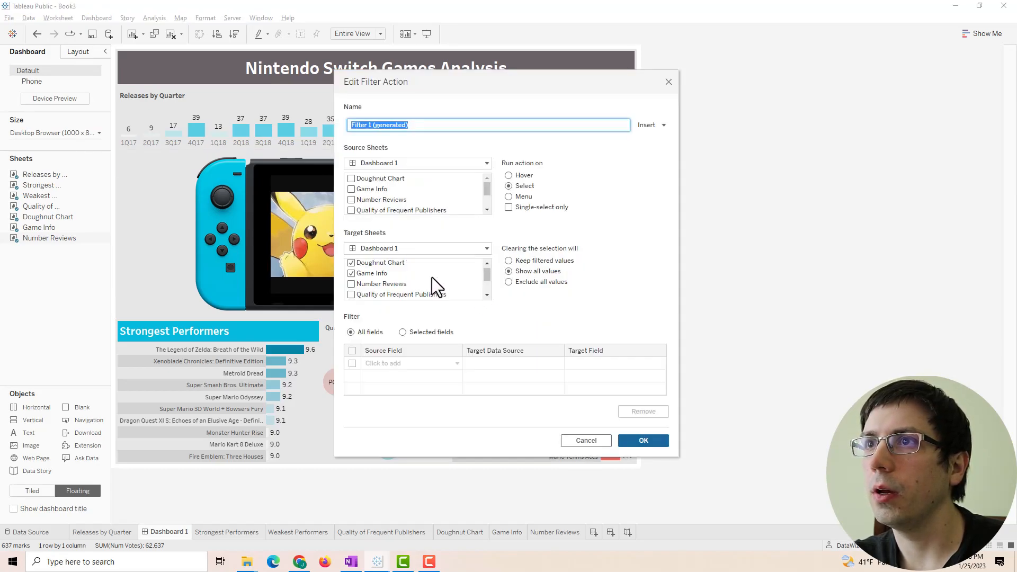
left_click(355, 282)
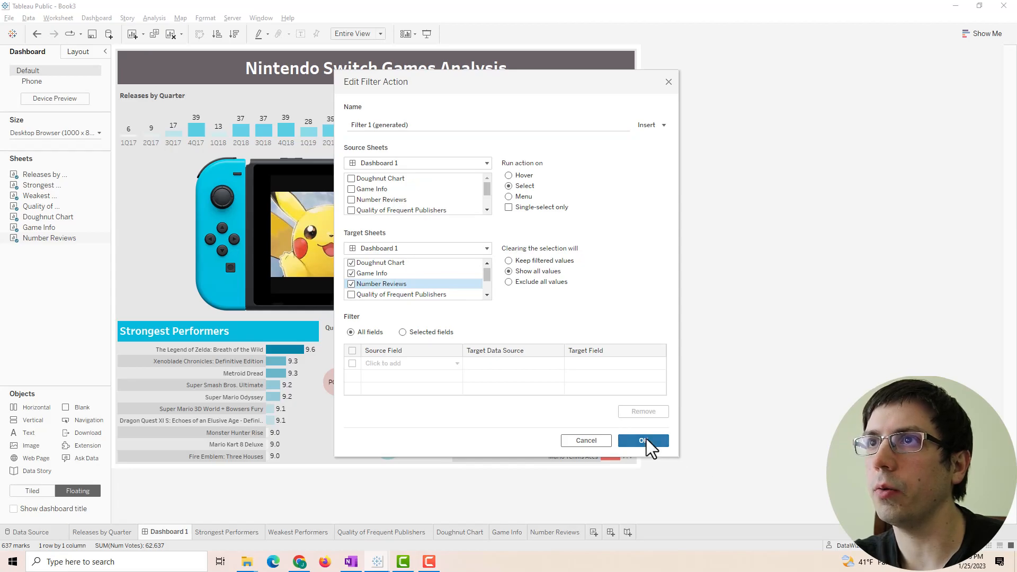
scroll(440, 198, "down", 2)
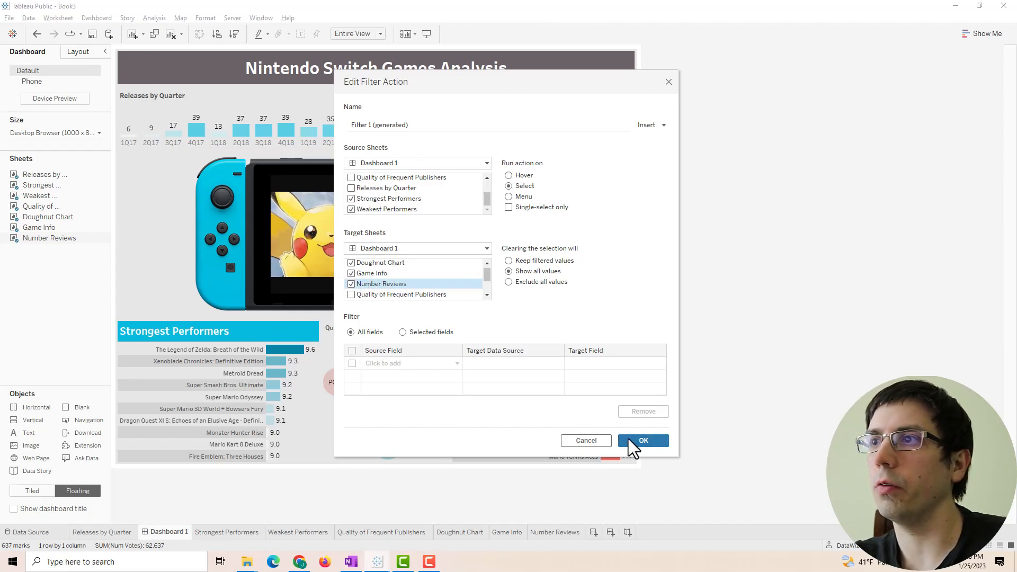
left_click(642, 440)
left_click(632, 363)
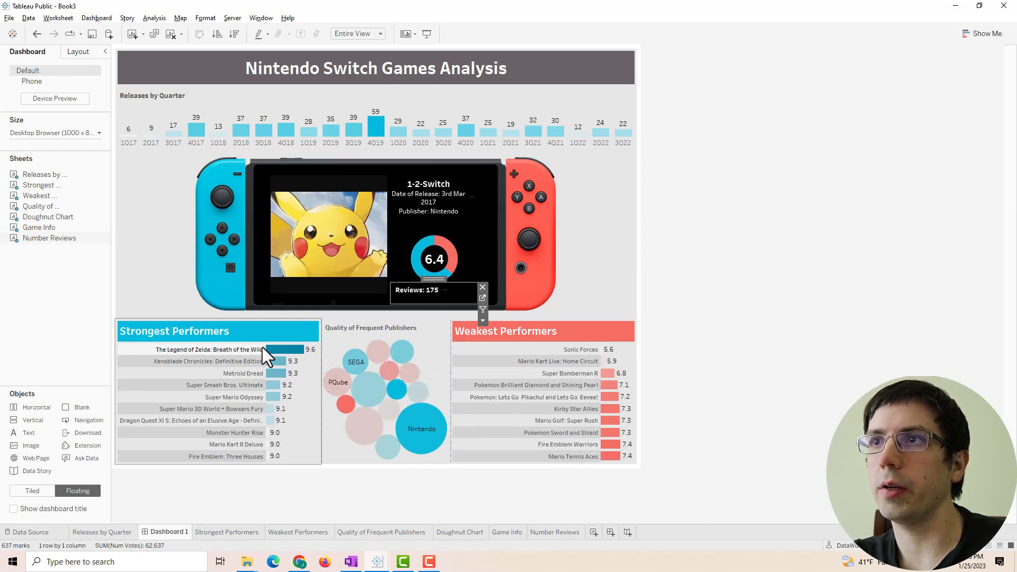
- Check the review count with Pokémon Let's Go, Zelda, Fire Emblem Warriors, then deselect Breath of the Wild
left_click(887, 231)
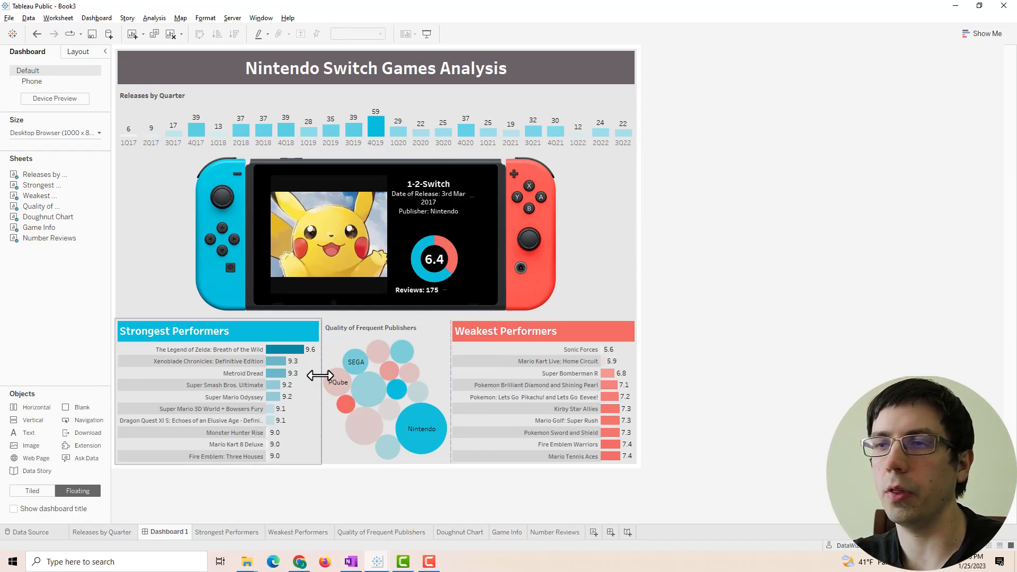
left_click(606, 399)
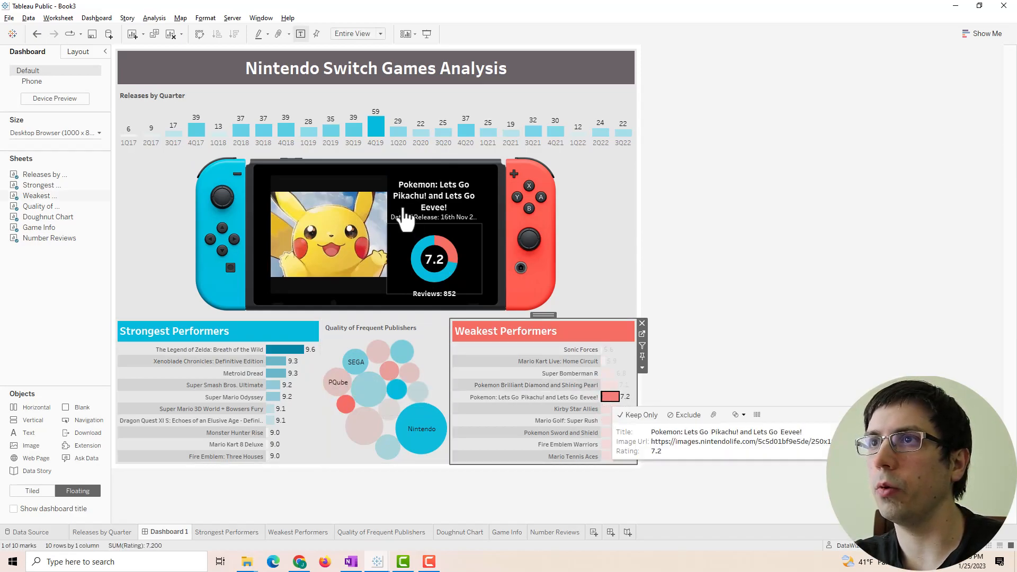
left_click(277, 351)
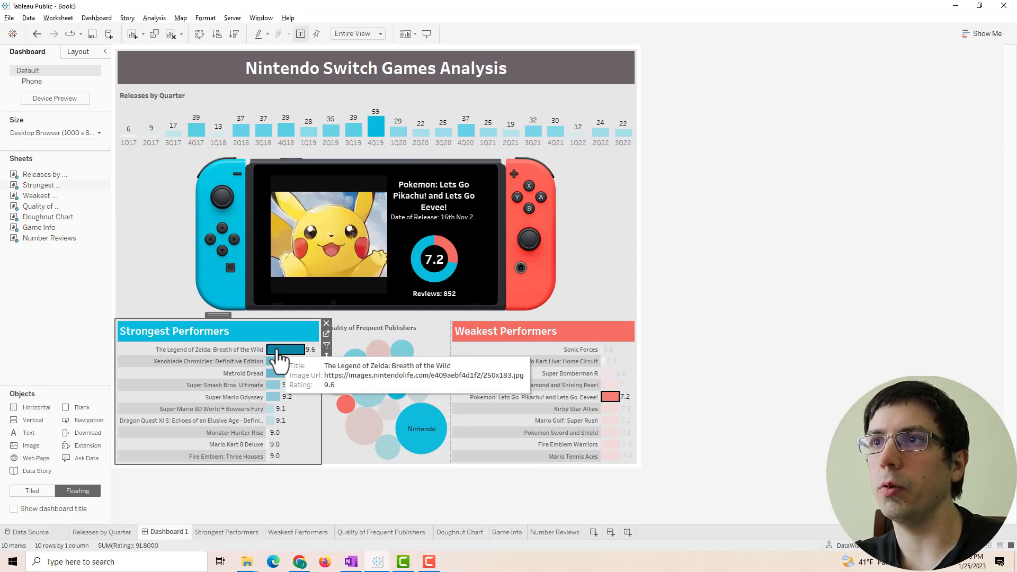
left_click(609, 445)
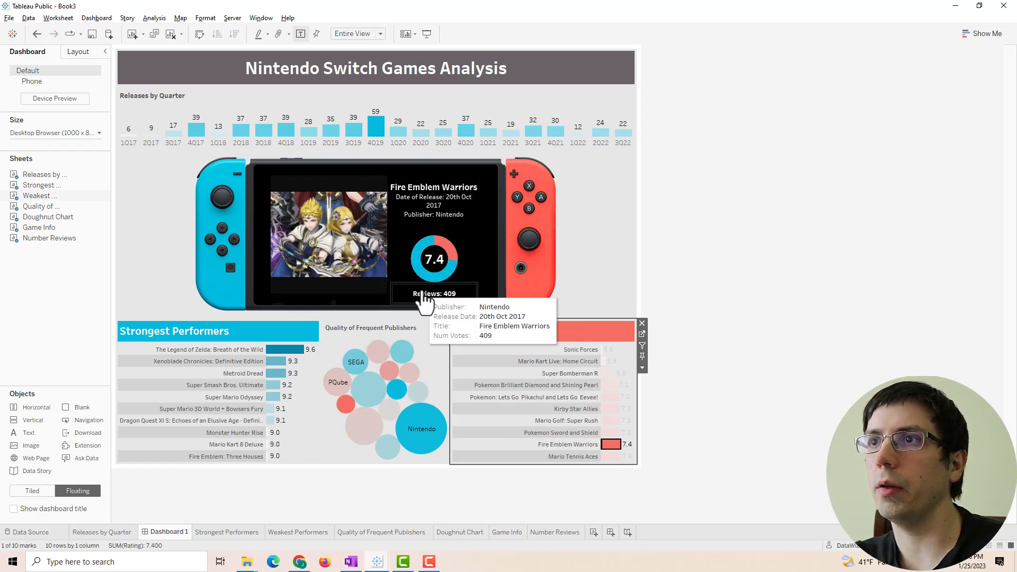
left_click(295, 366)
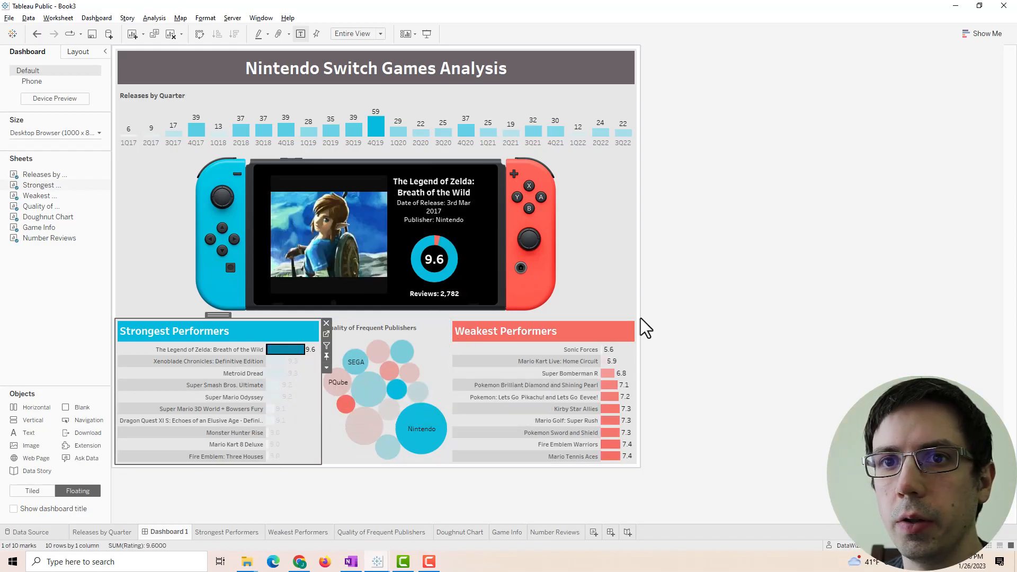
left_click(280, 349)
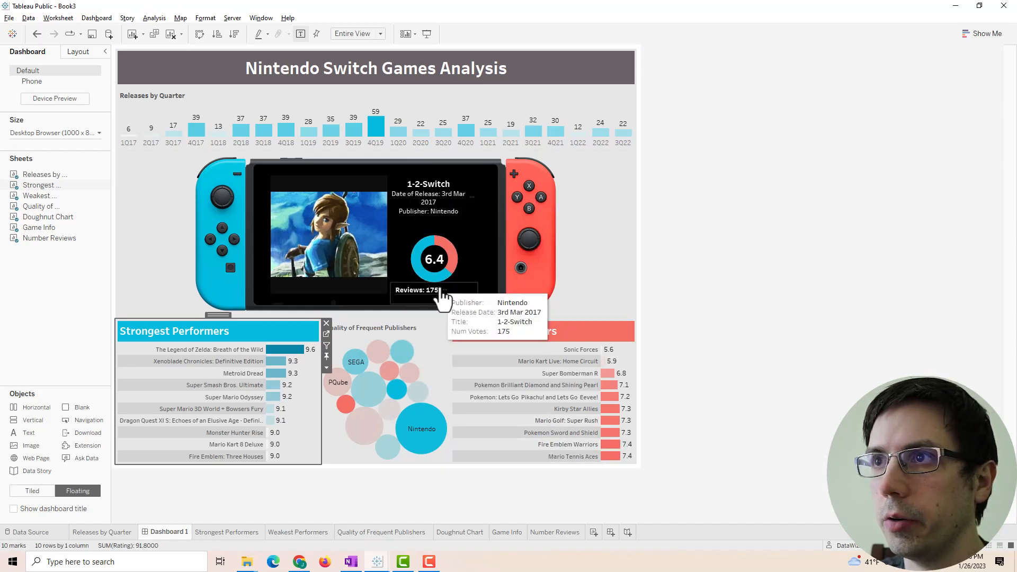
- Set Filter 1 (generated) to keep filtered values when the selection clears
left_click(92, 18)
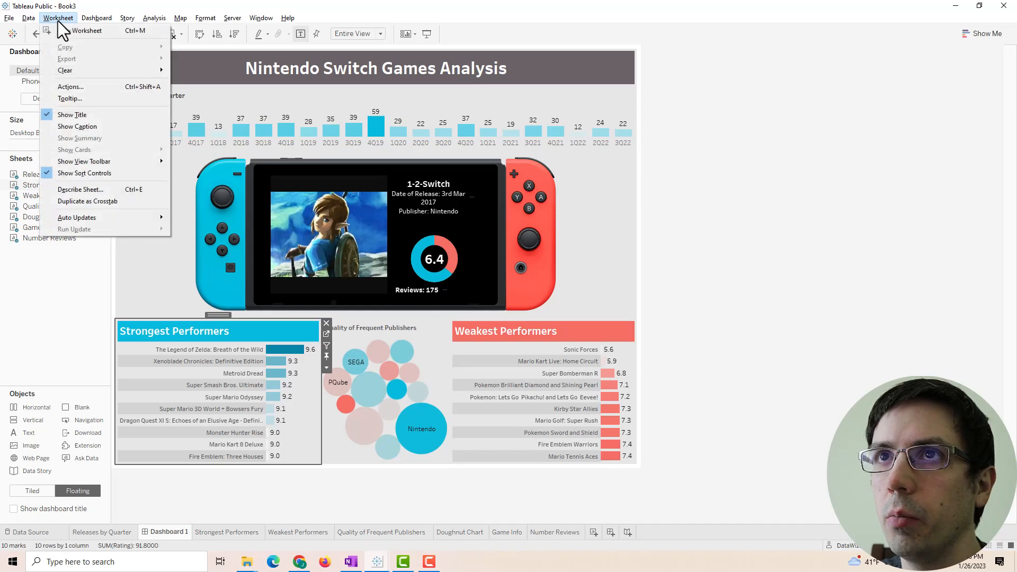
left_click(114, 130)
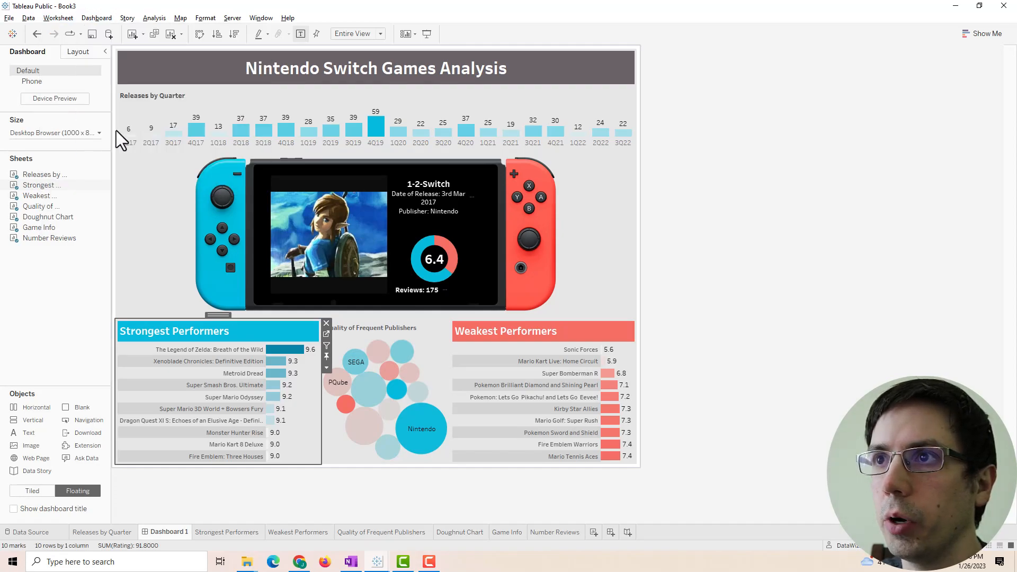
left_click(407, 275)
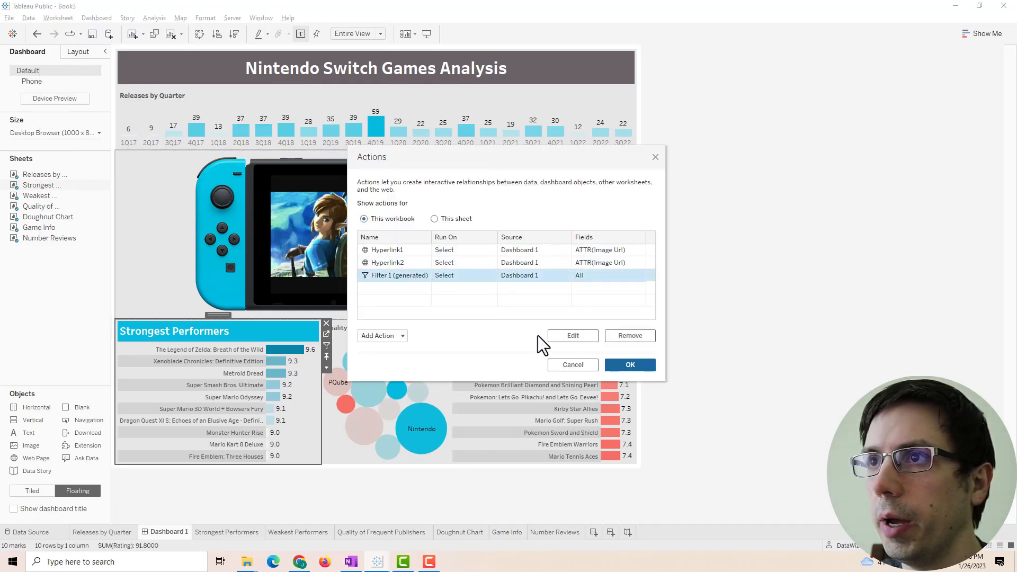
left_click(559, 334)
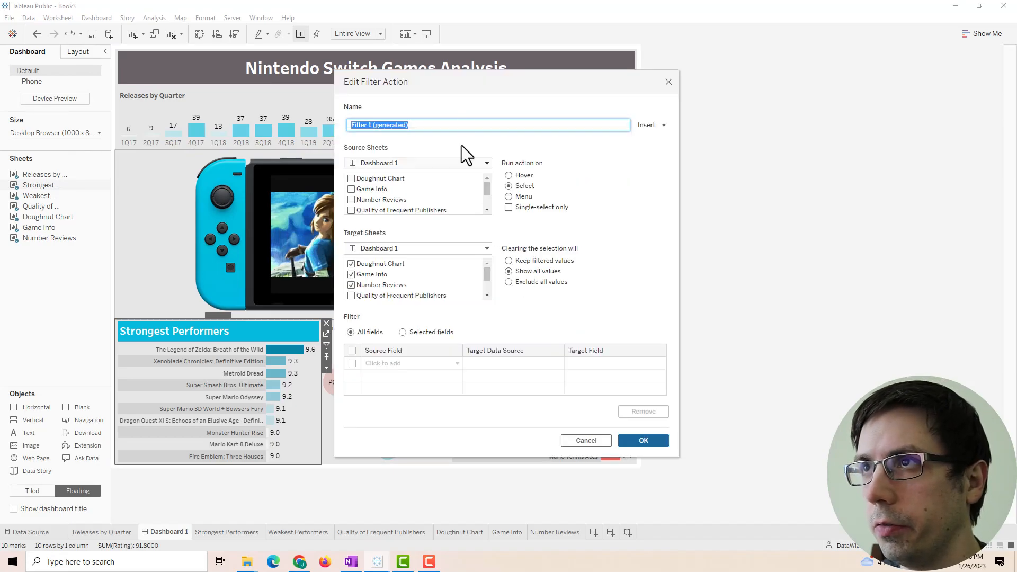
scroll(442, 187, "down", 2)
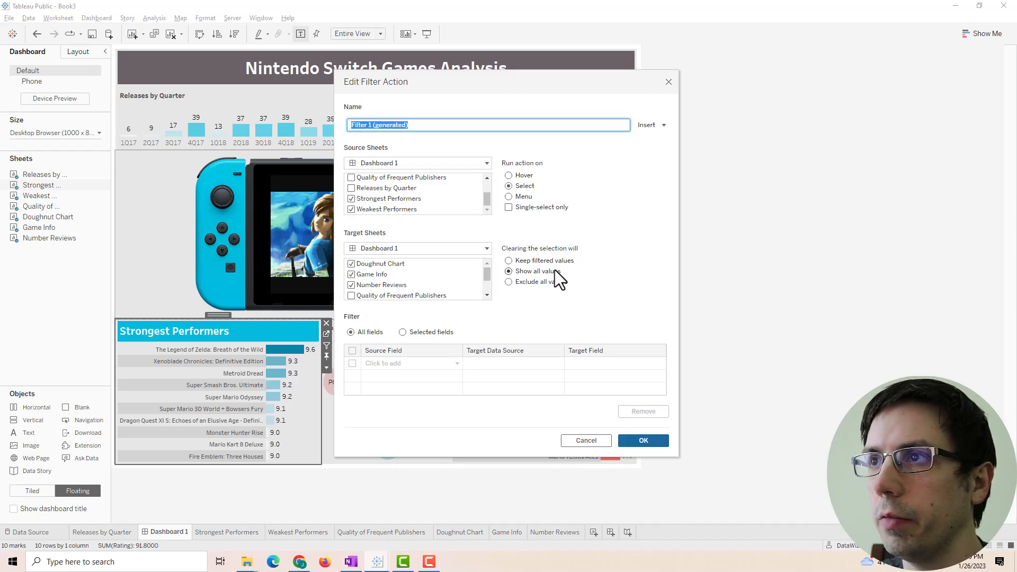
left_click(508, 260)
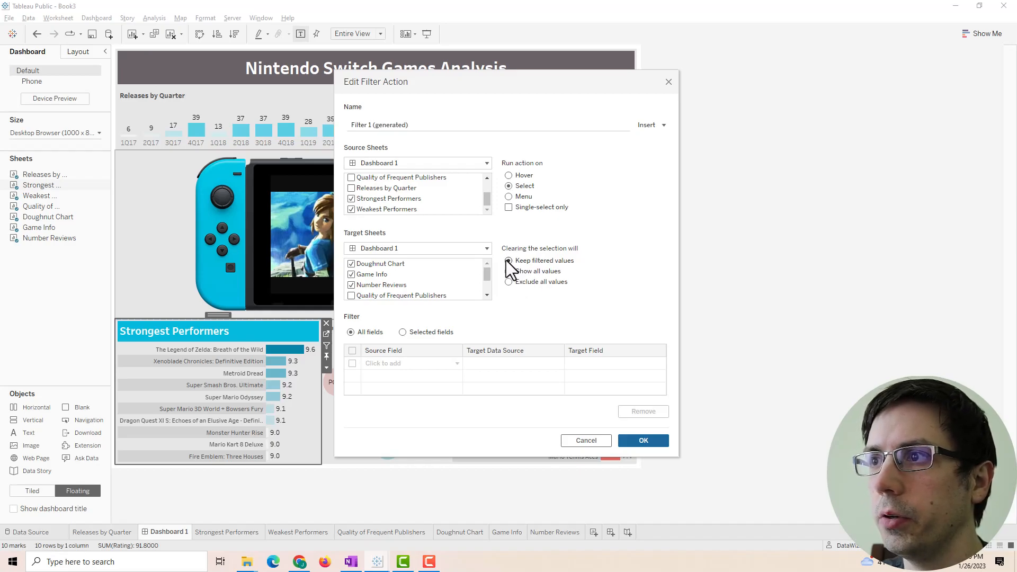
left_click(632, 442)
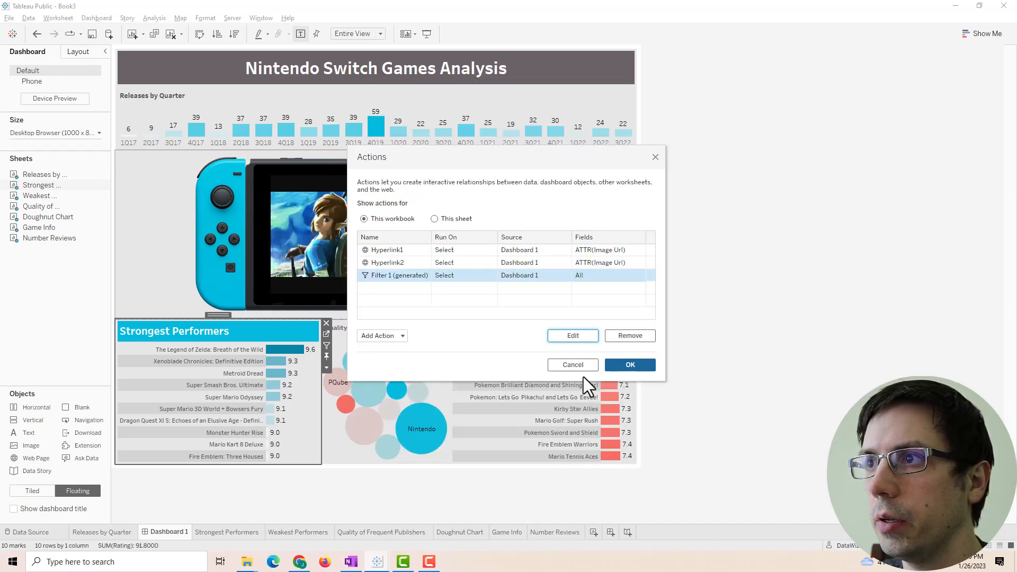
left_click(627, 366)
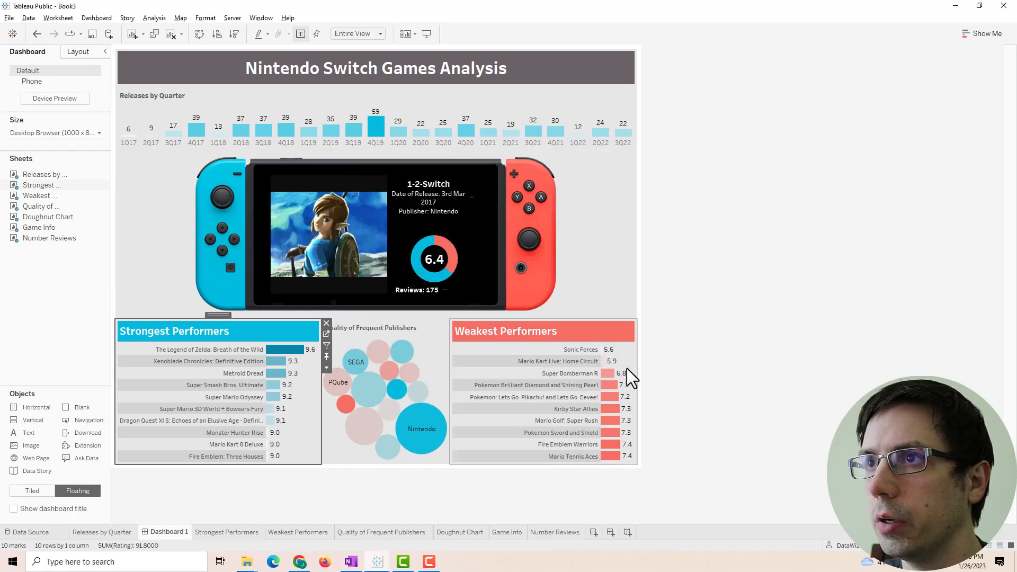
- Show Breath of the Wild, then Xenoblade Chronicles, then Breath of the Wild again in the Switch panel
left_click(287, 353)
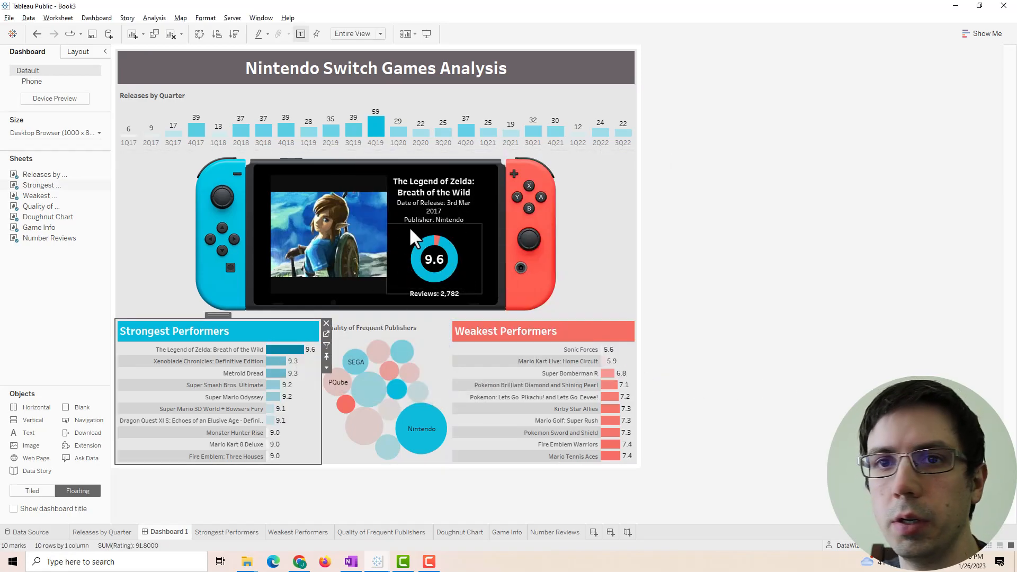
left_click(278, 361)
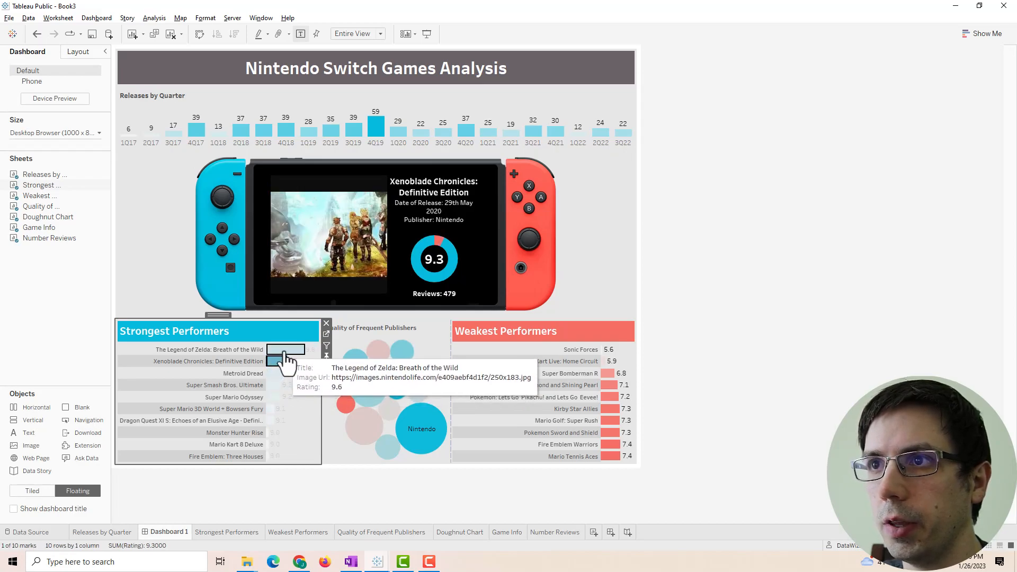
left_click(285, 353)
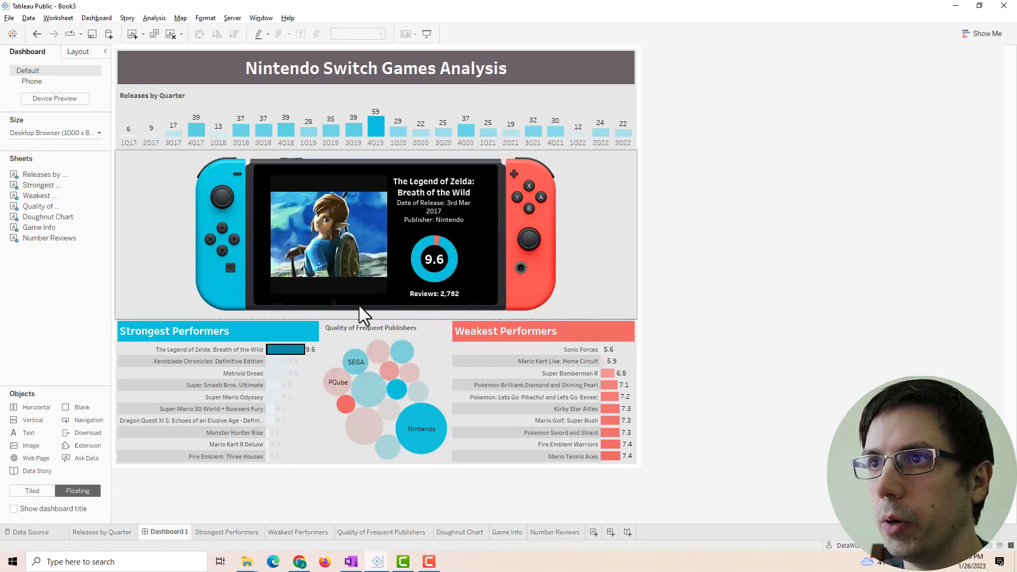
- Centre the Quality of Frequent Publishers title at font size 10, then select the bubble chart
double_click(379, 328)
key("ctrl+a")
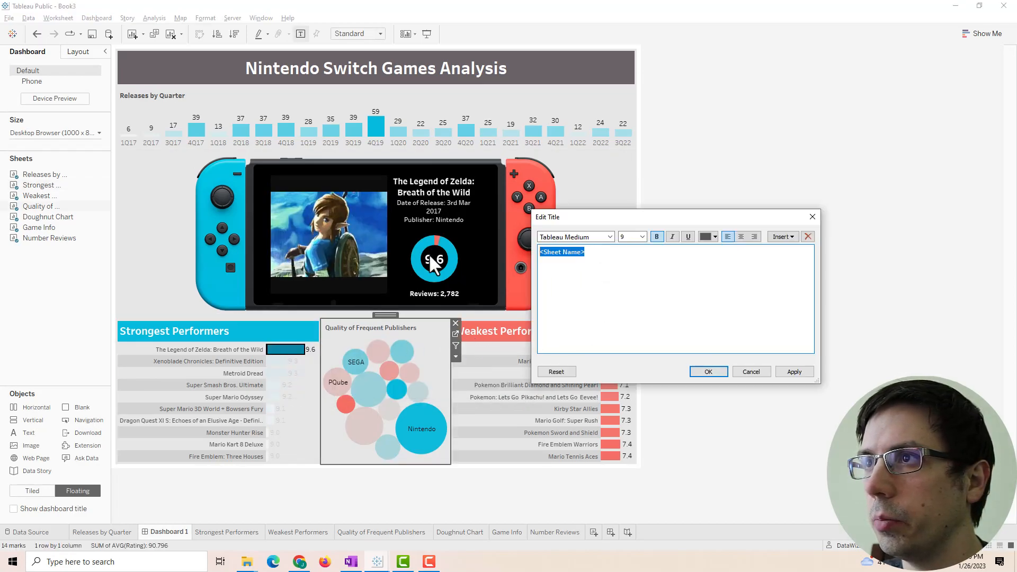
left_click_drag(648, 219, 344, 210)
left_click(436, 227)
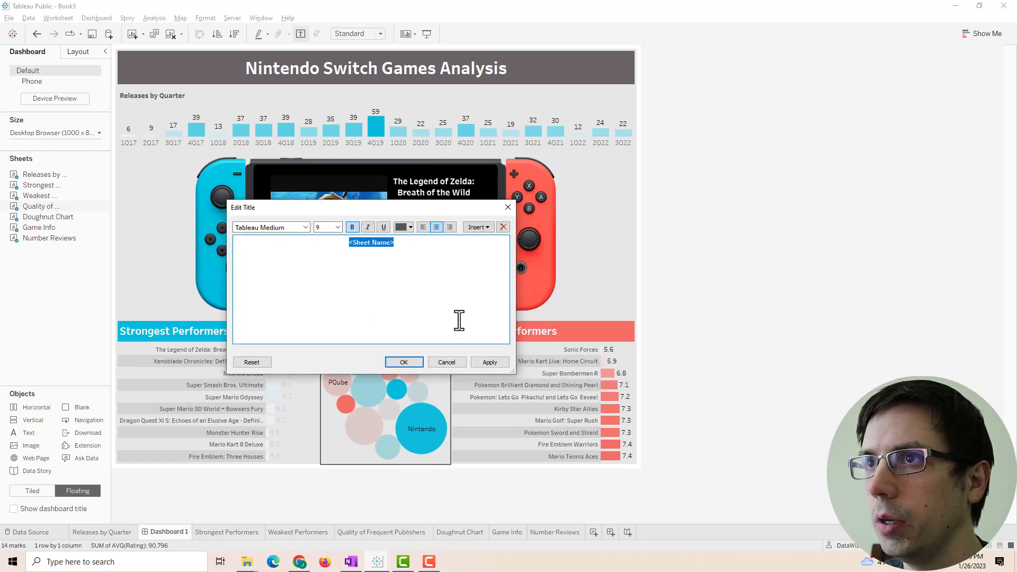
left_click(338, 226)
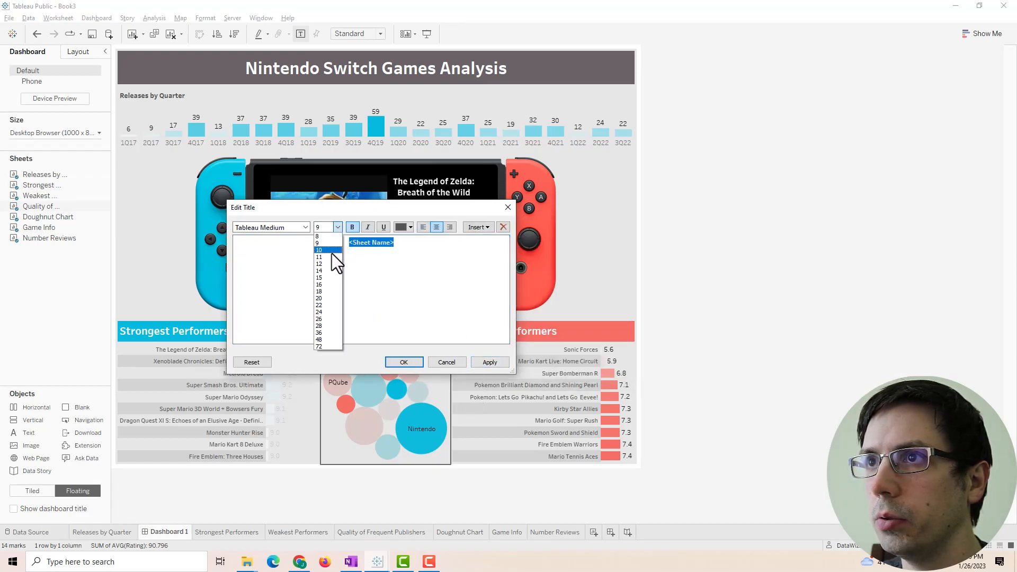
left_click(332, 253)
left_click(487, 362)
left_click(403, 362)
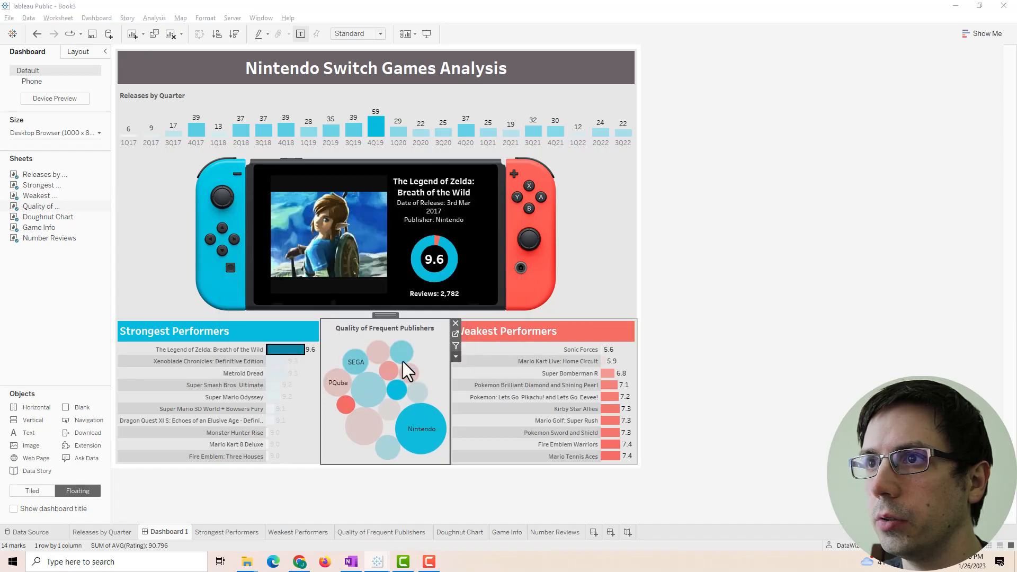
left_click(811, 334)
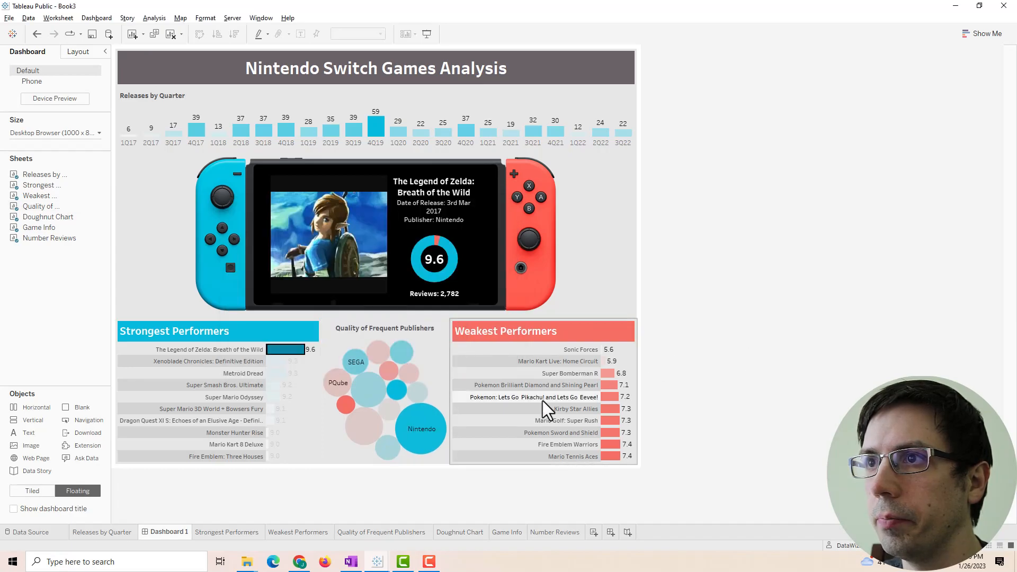
left_click(434, 360)
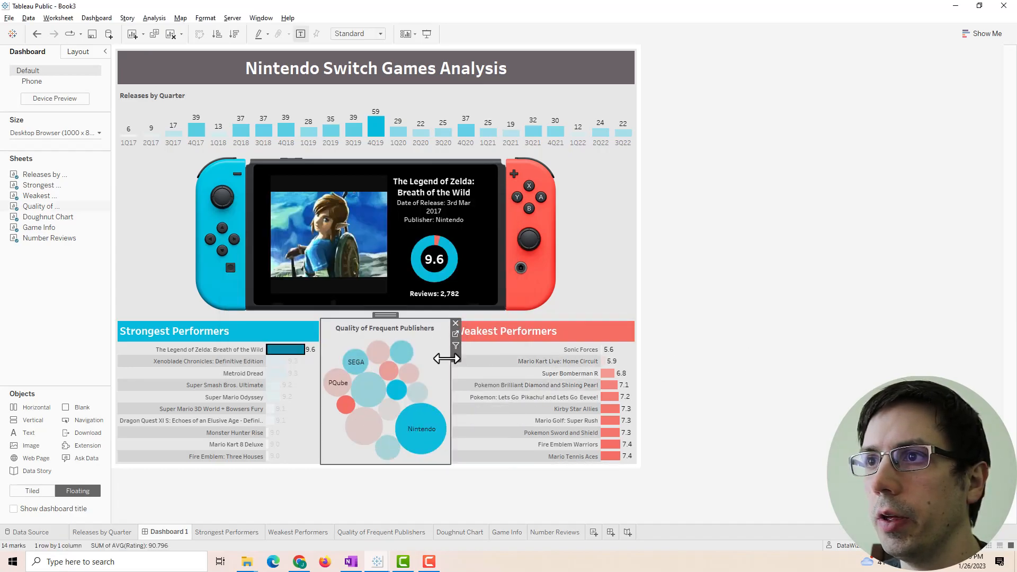
- Sort the publisher bubbles descending on their worksheet and return to Dashboard 1
left_click(454, 333)
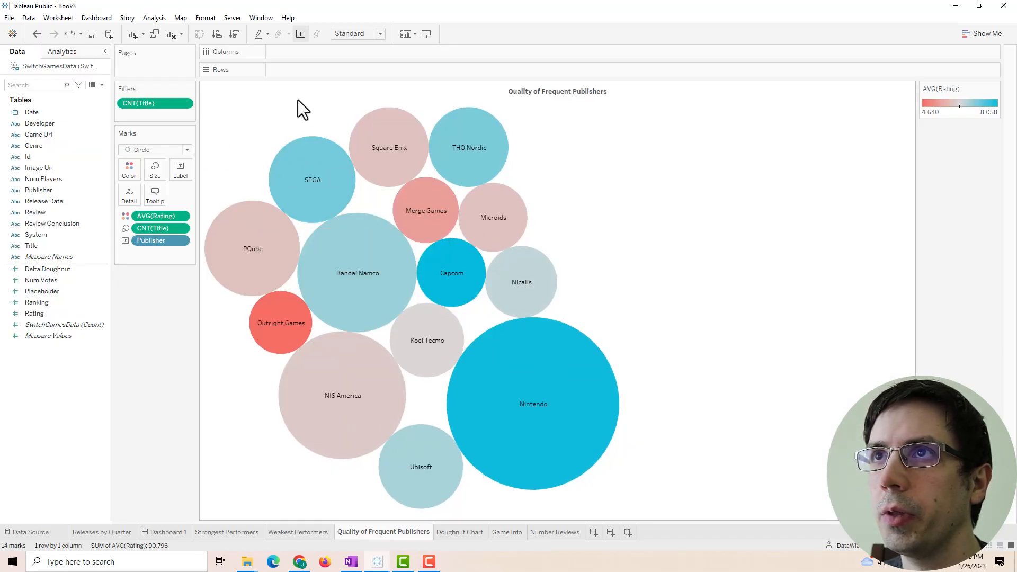
left_click(234, 34)
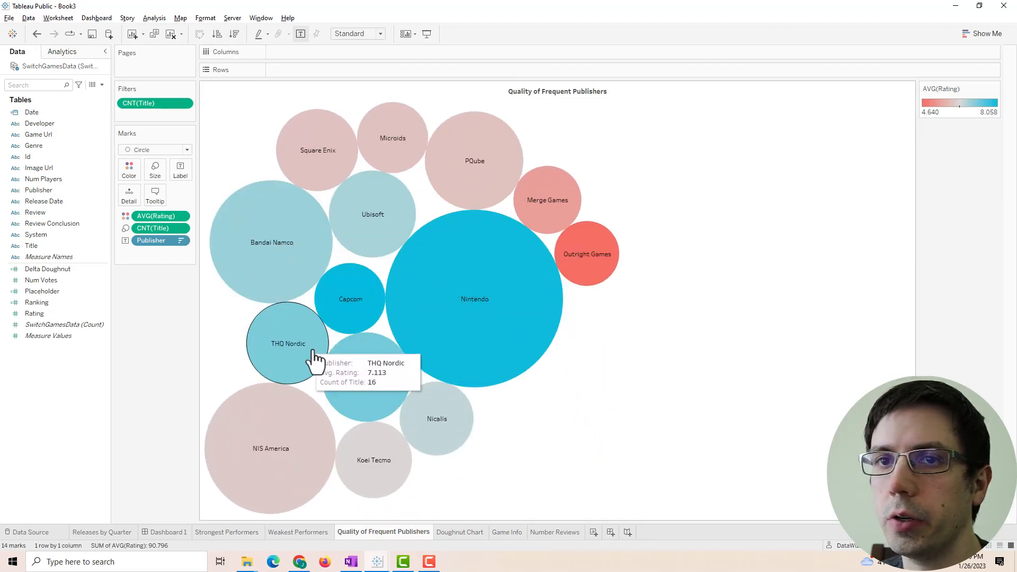
left_click(159, 530)
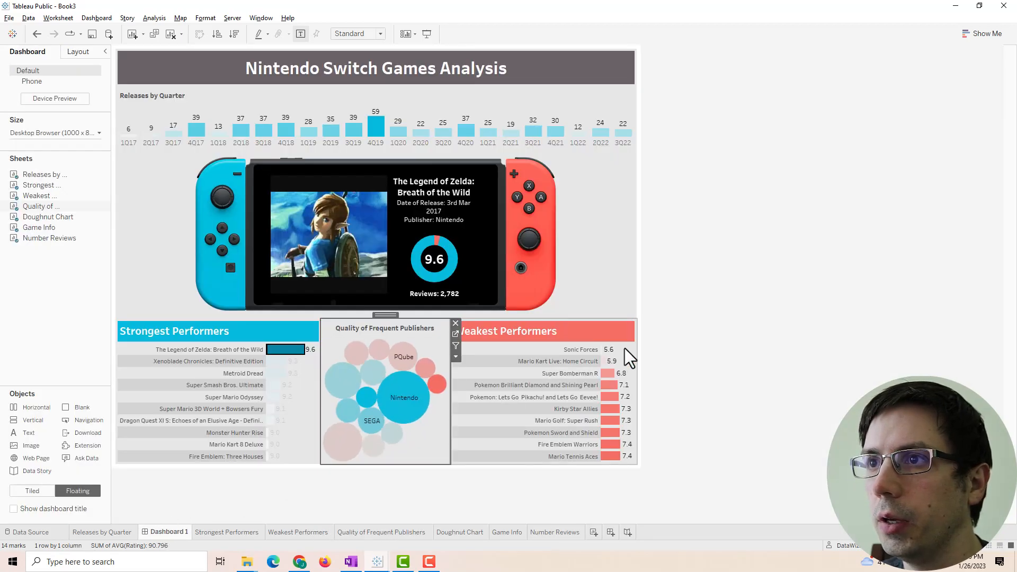
mouse_move(398, 404)
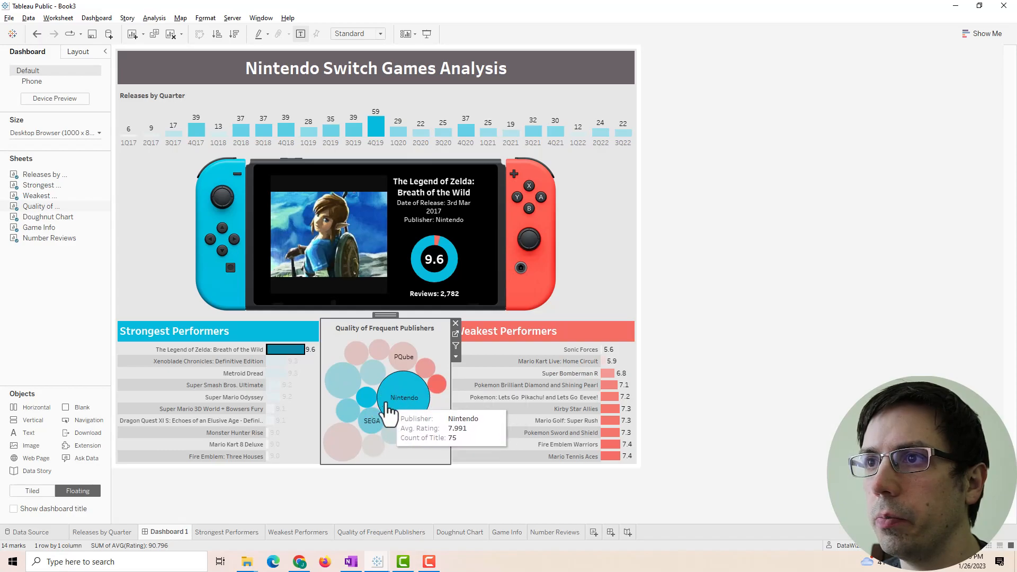
- Relabel the tooltip rating 'Average Review Score' and remove the gaps after it and 'Publisher:'
left_click(454, 334)
left_click(154, 197)
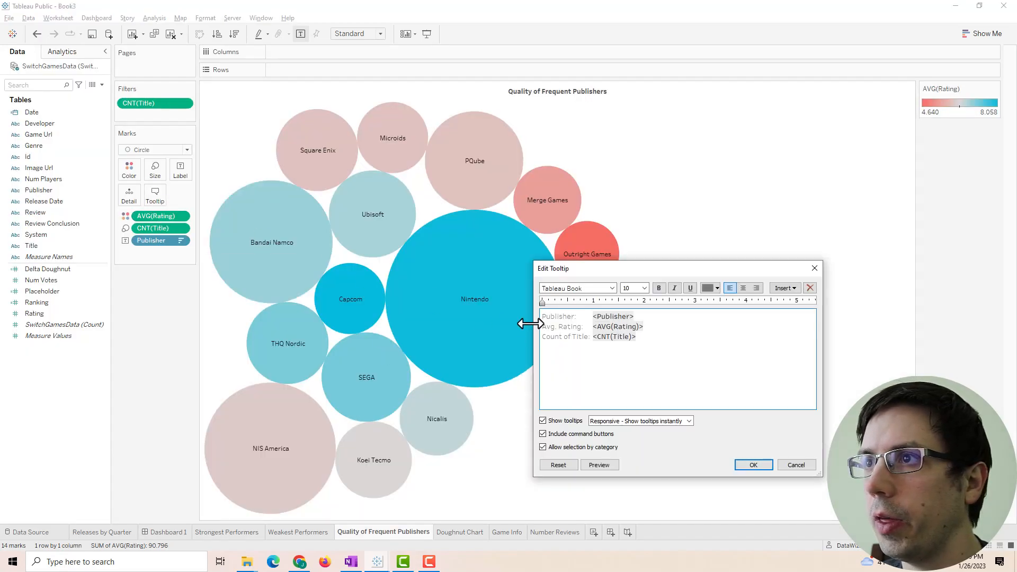
left_click_drag(649, 342, 528, 328)
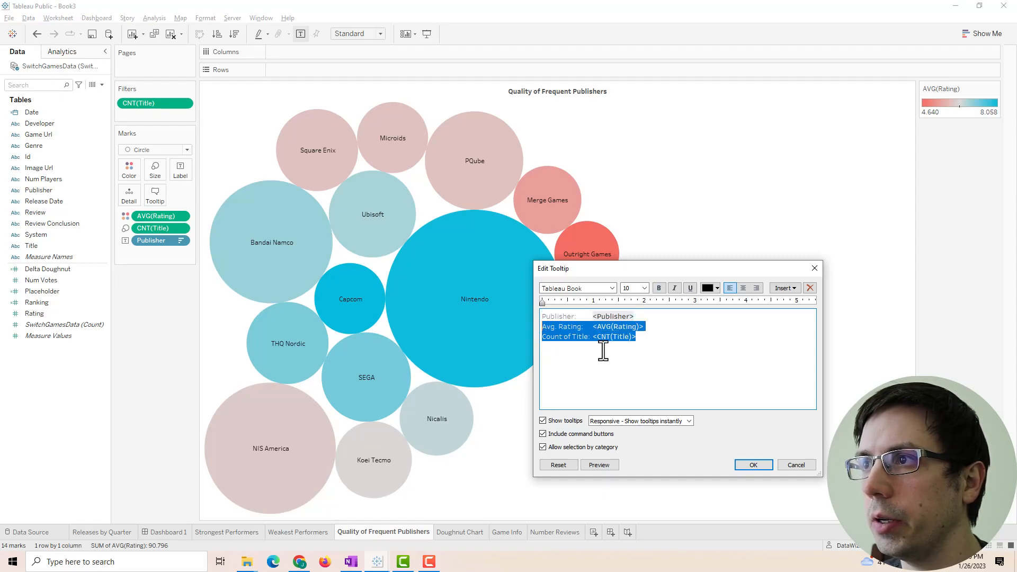
left_click(751, 465)
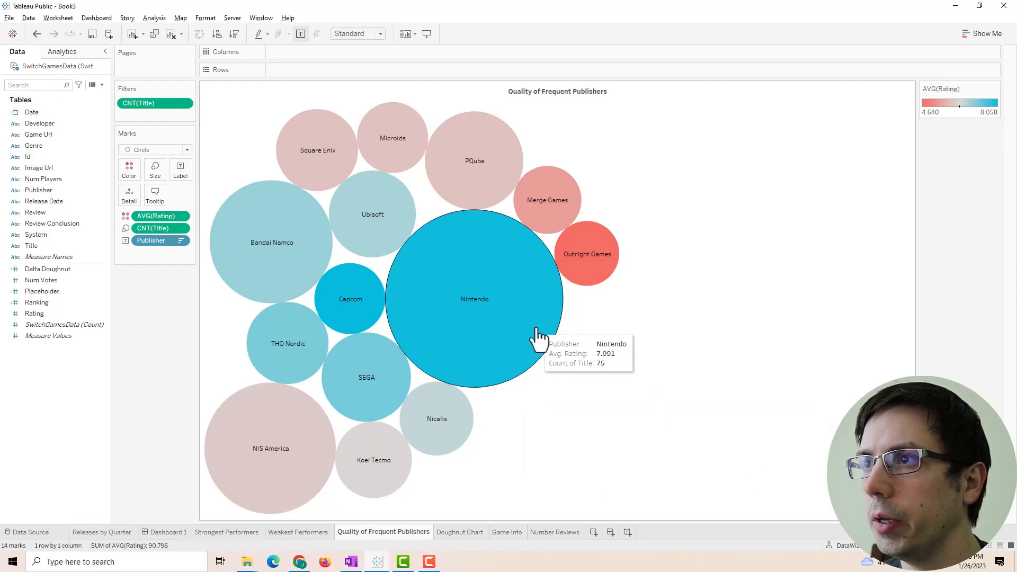
left_click(156, 195)
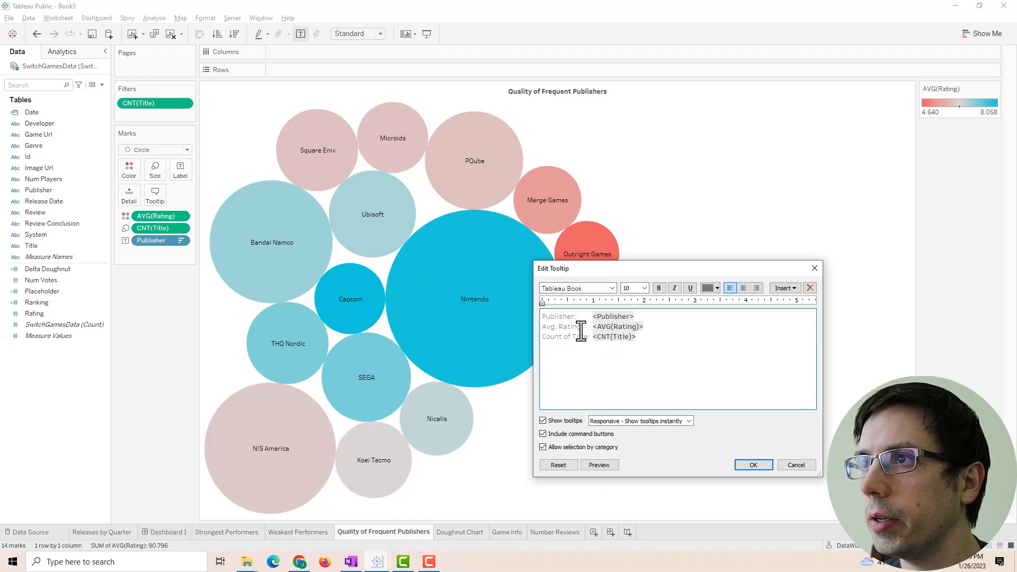
left_click_drag(578, 328, 518, 328)
left_click_drag(582, 329, 527, 329)
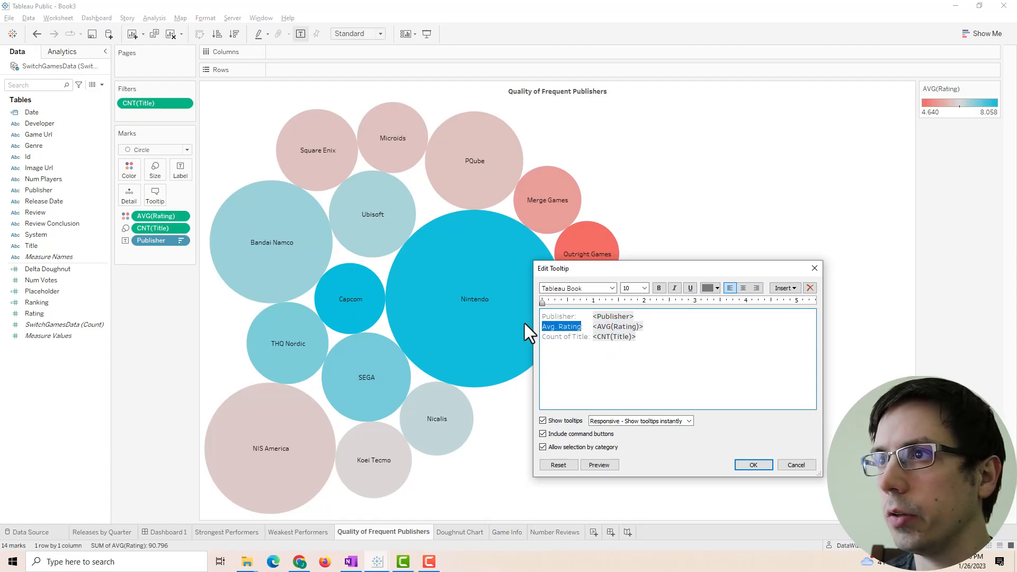
type("Average Review:")
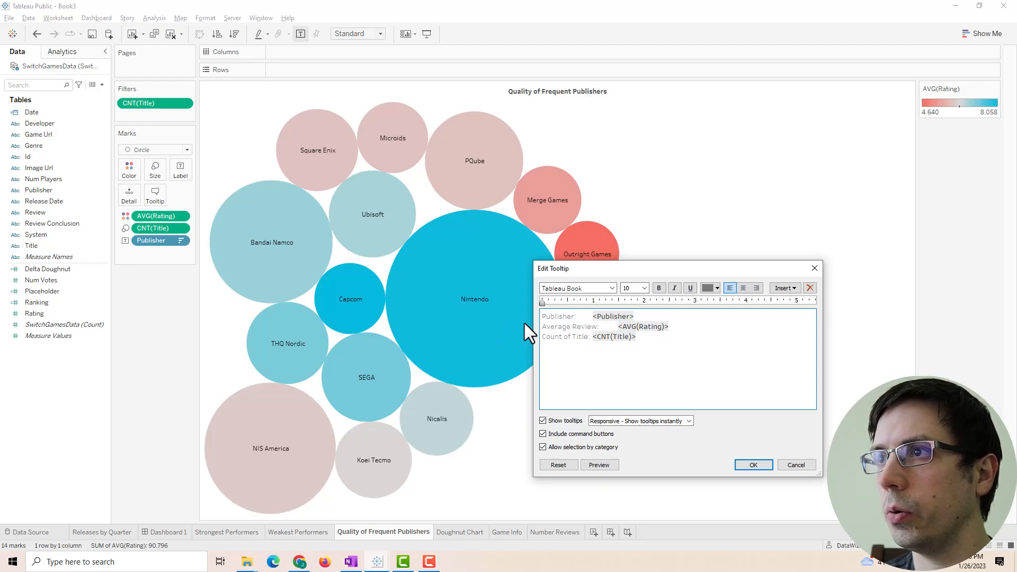
type(" Score:")
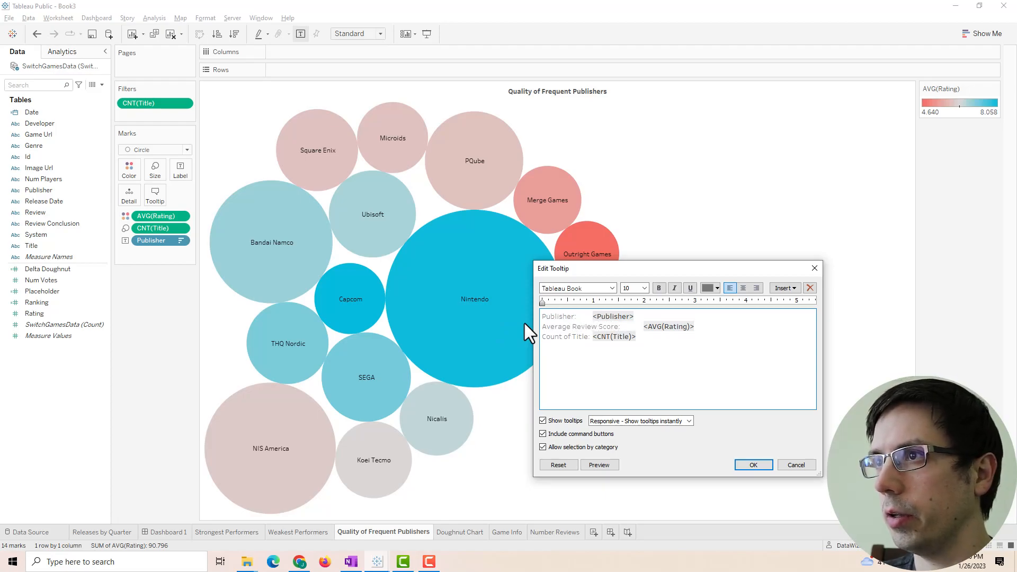
key("BackSpace")
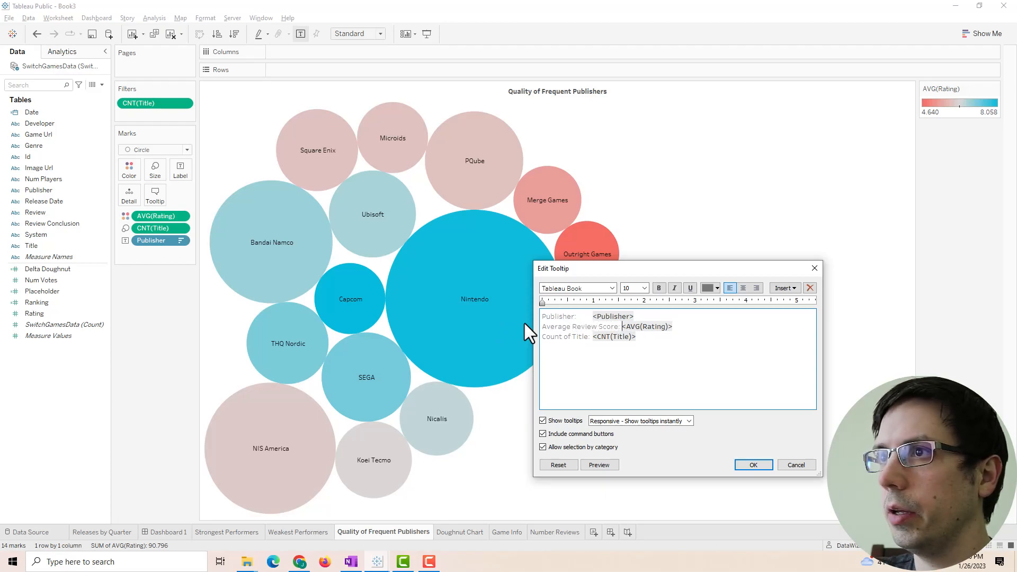
left_click(592, 317)
key("BackSpace")
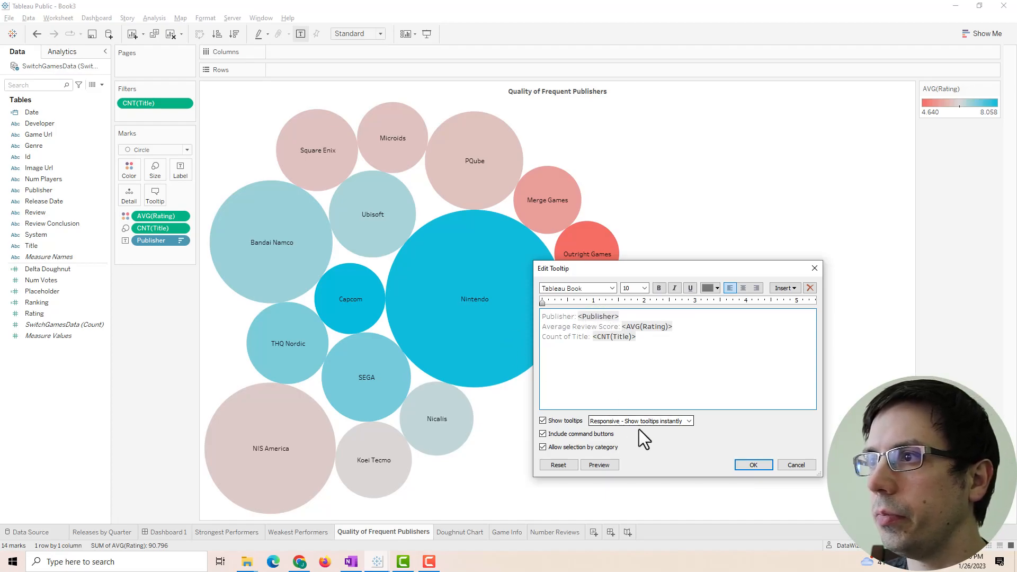
left_click(752, 465)
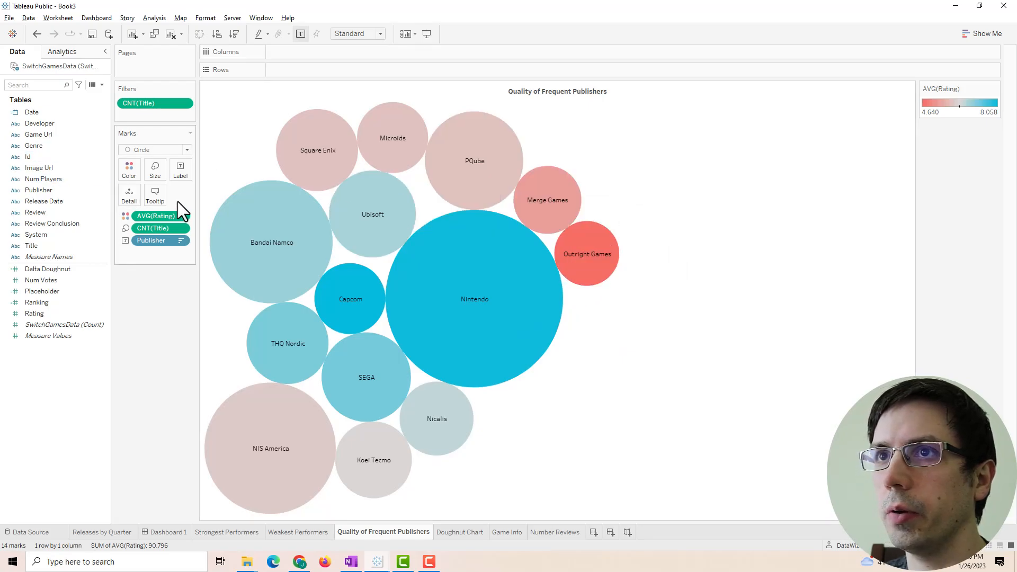
- Label the count 'Count of Released Titles' and add a note explaining bubble size and colours
left_click(155, 194)
left_click(576, 337)
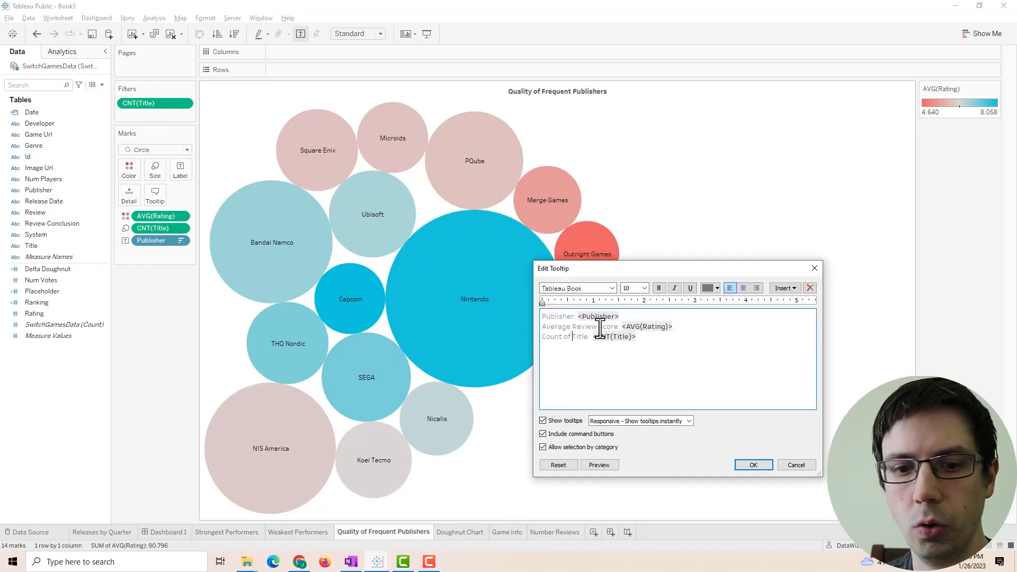
type("REleas")
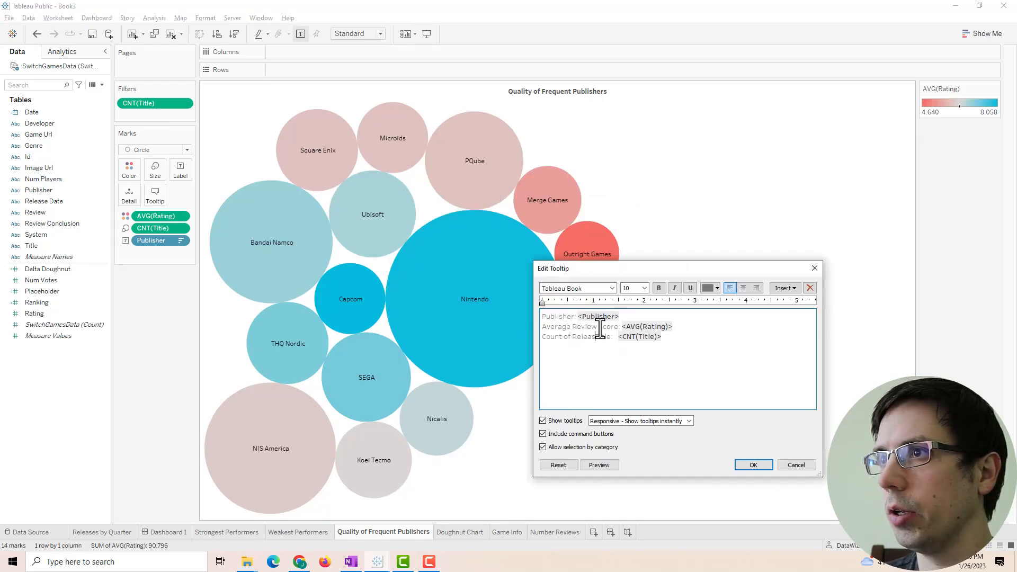
type("e Titles")
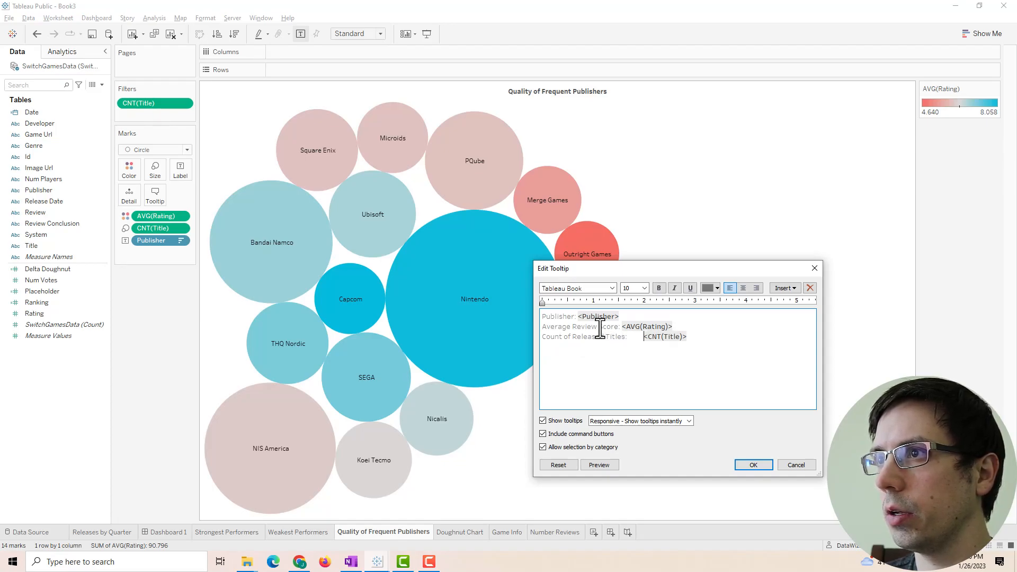
key("BackSpace")
key("BackSpace")
key("BackSpace")
key("BackSpace")
key("shift+End")
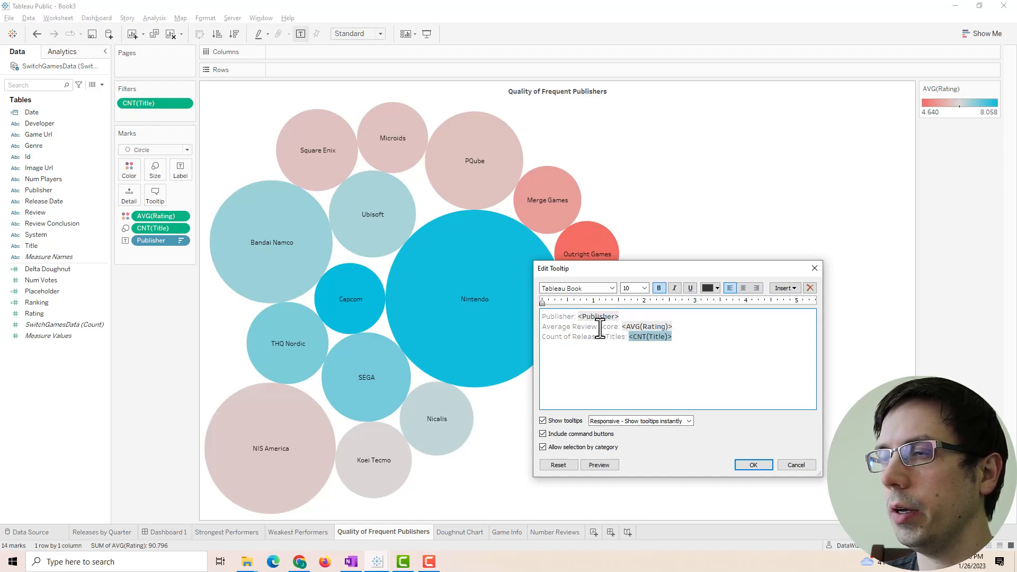
key("Right")
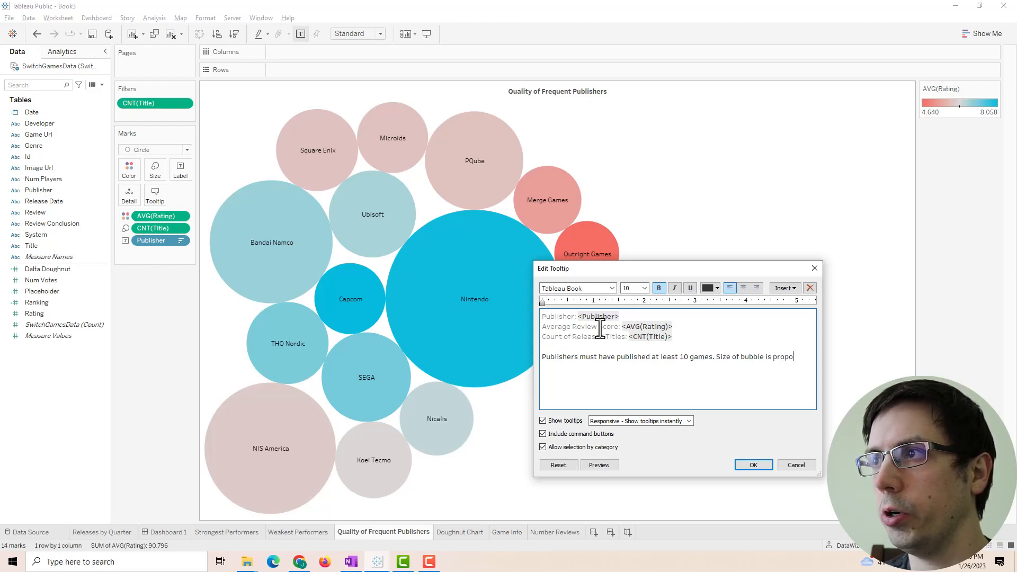
type("l to games published. Cooler colors")
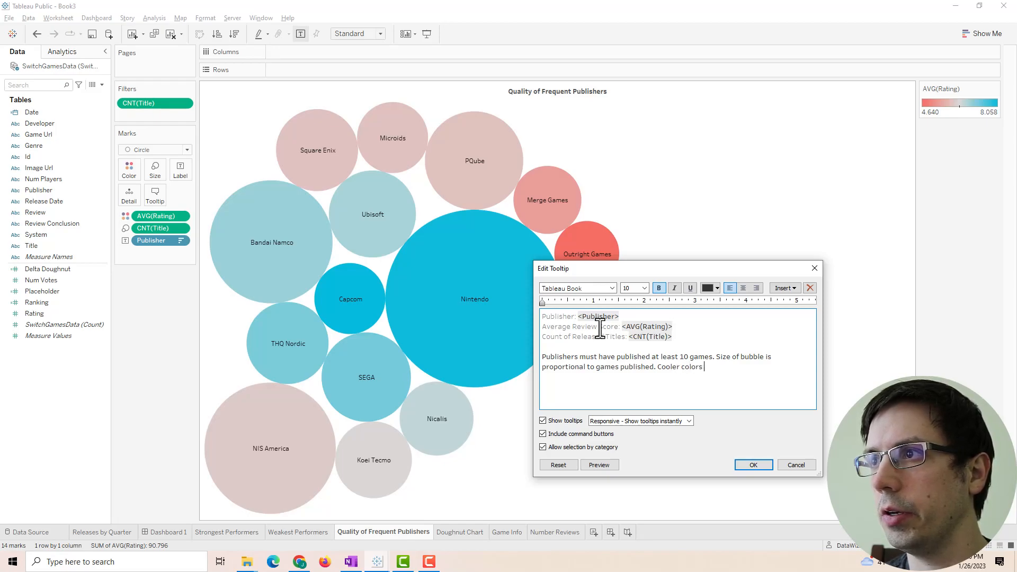
type("denote ")
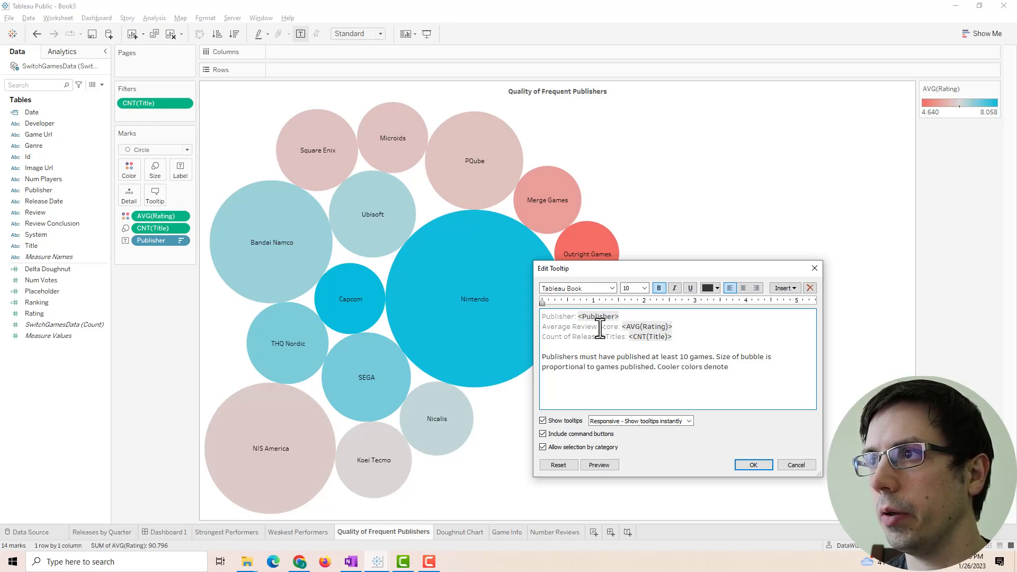
type("better than ")
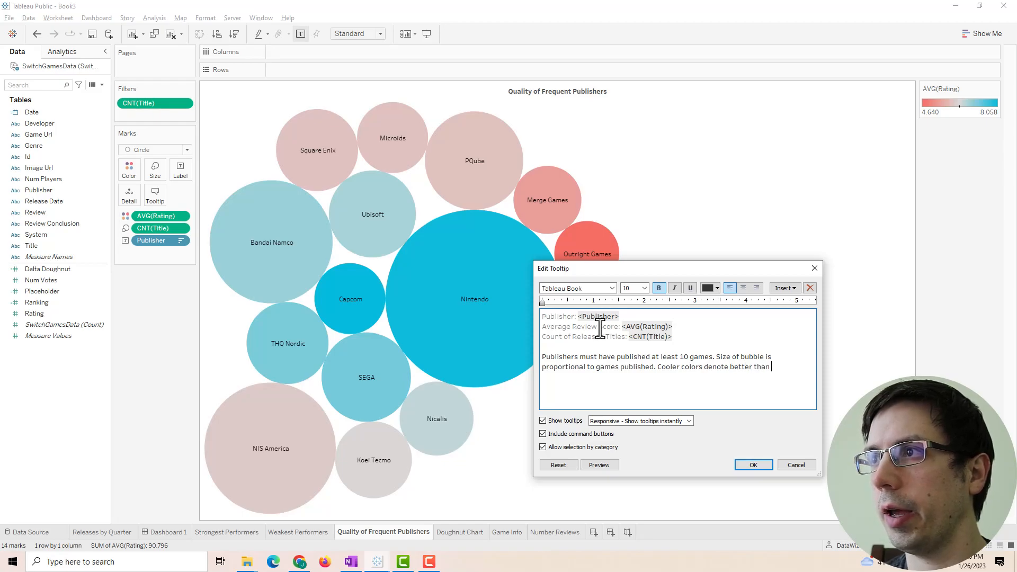
type("average rat")
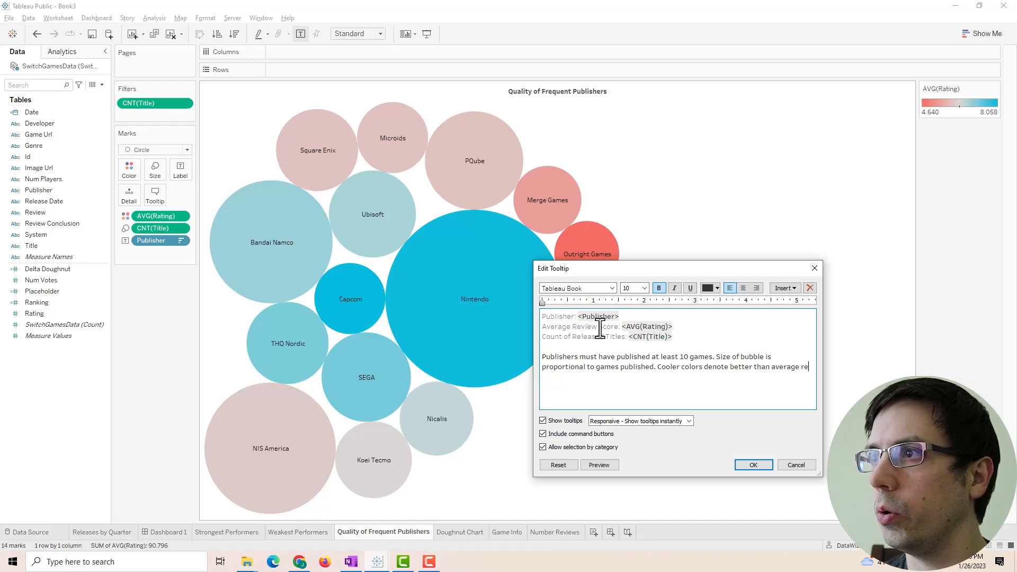
key("BackSpace")
key("BackSpace")
key("BackSpace")
type("review score. W")
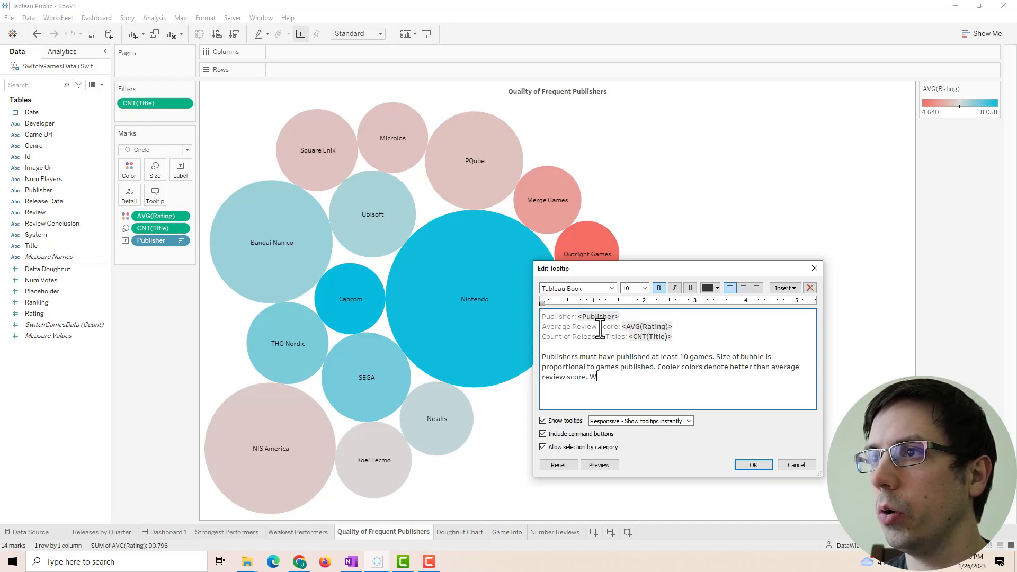
type("armer colors denote")
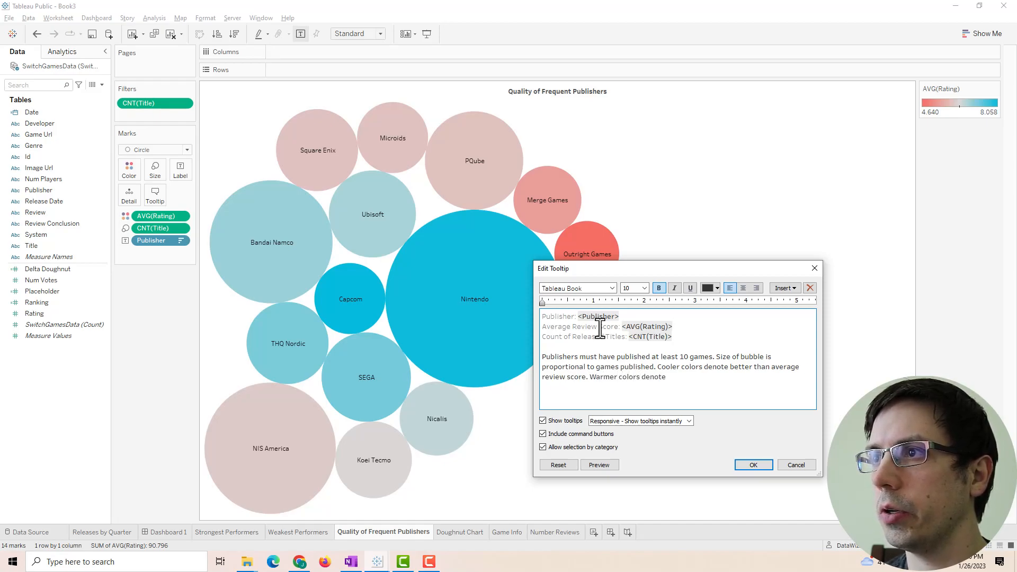
type(" worse than average ")
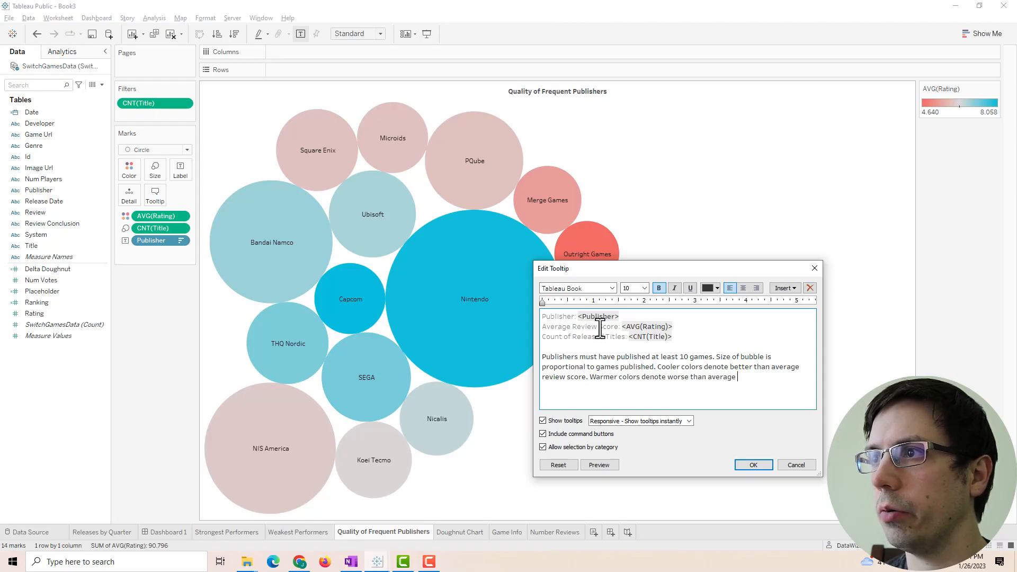
type("review score.")
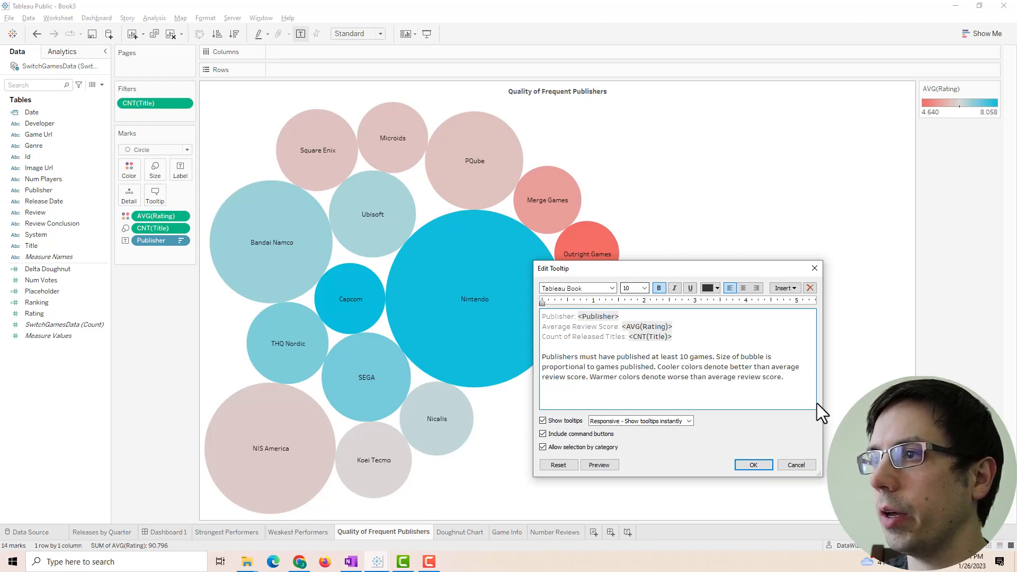
left_click(753, 465)
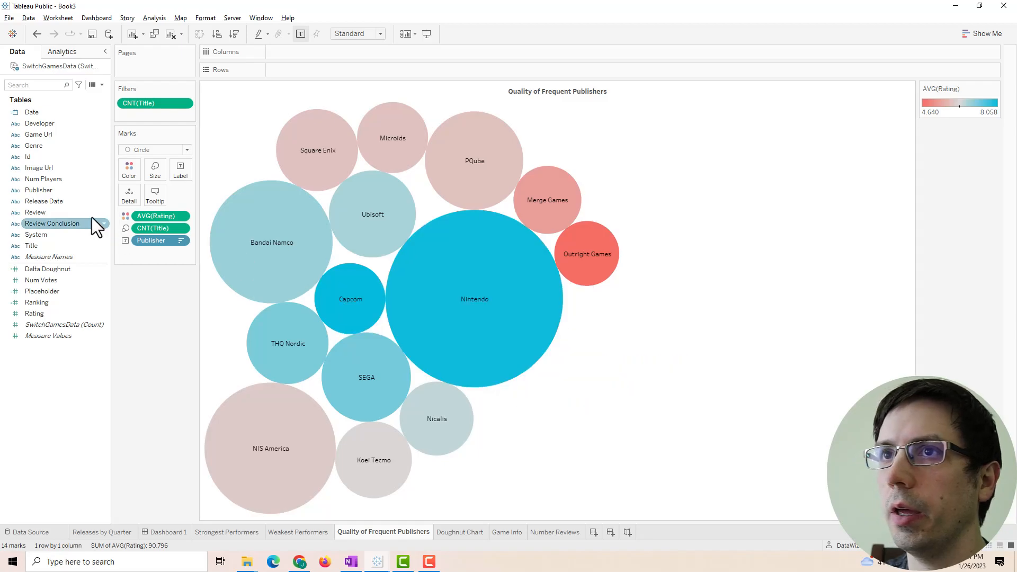
- Make the tooltip's explanatory paragraph light grey and return to Dashboard 1
left_click(155, 195)
left_click_drag(811, 380, 458, 353)
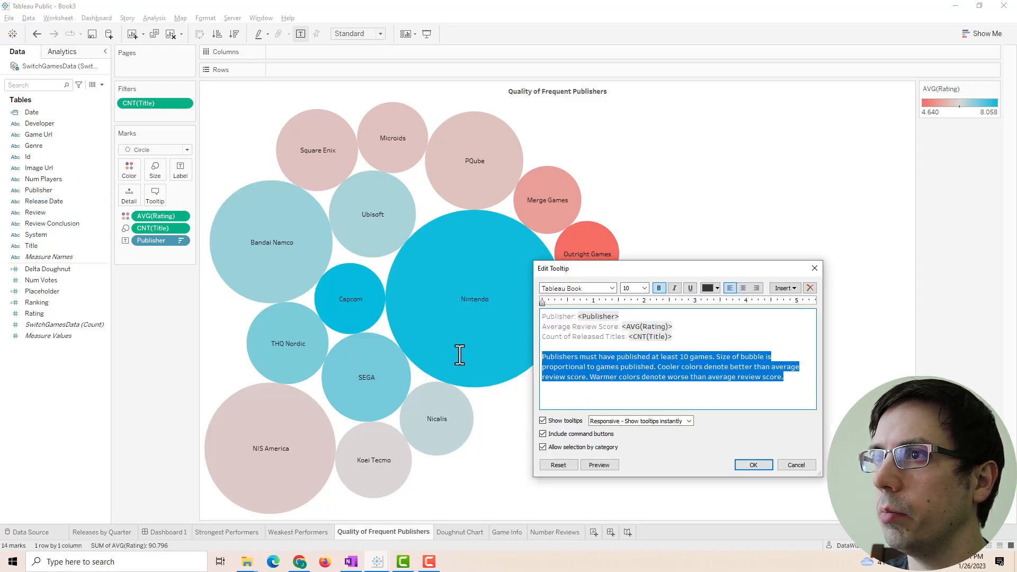
left_click(709, 289)
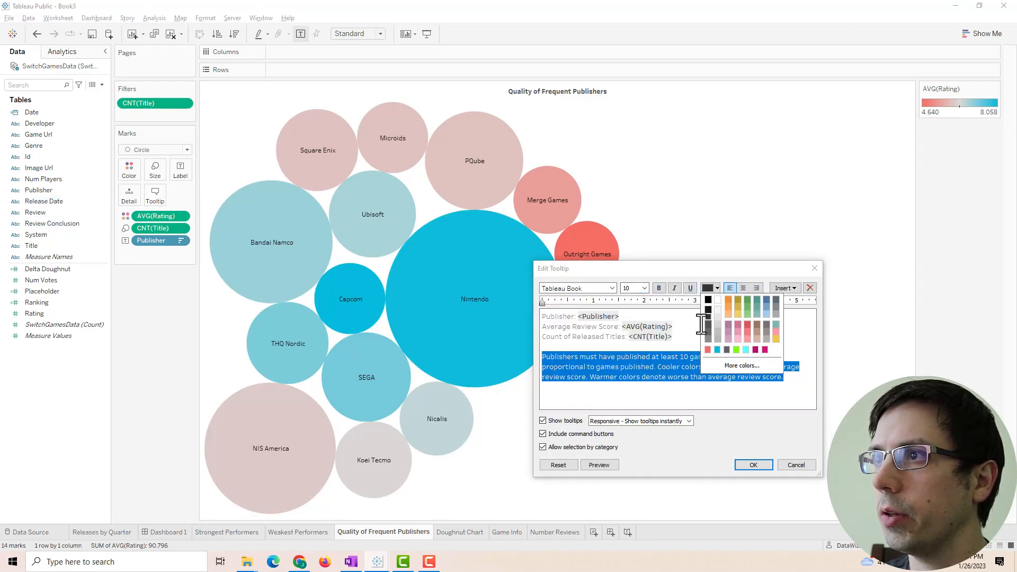
left_click(705, 311)
left_click(757, 466)
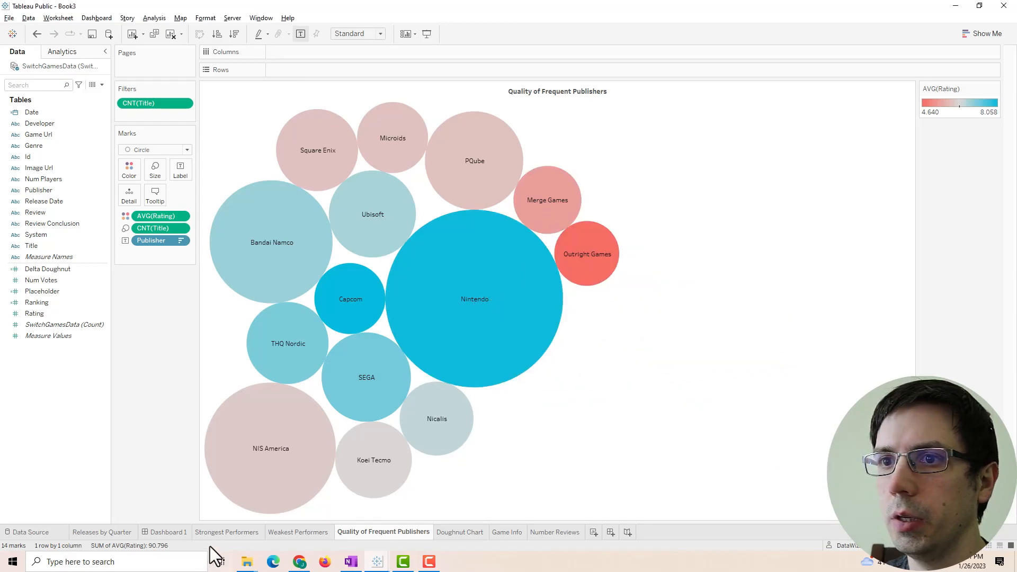
left_click(175, 532)
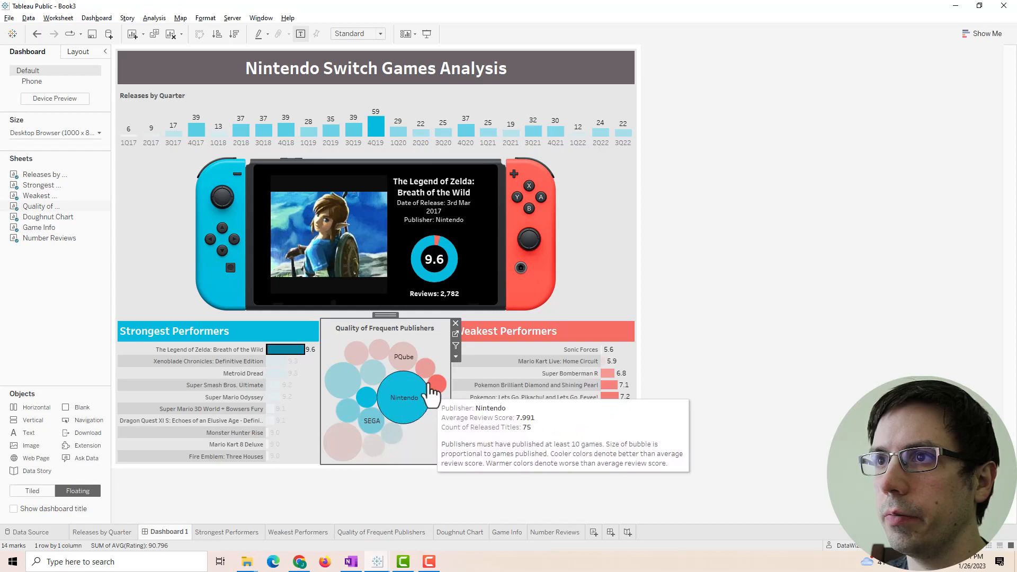
- Centre the Strongest Performers chart title
left_click(495, 413)
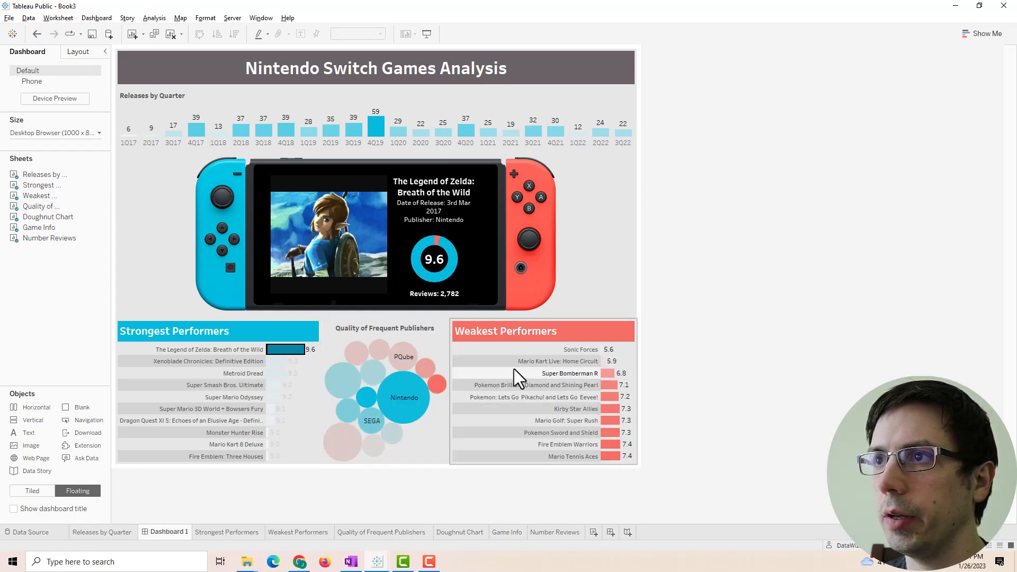
left_click(152, 331)
double_click(193, 335)
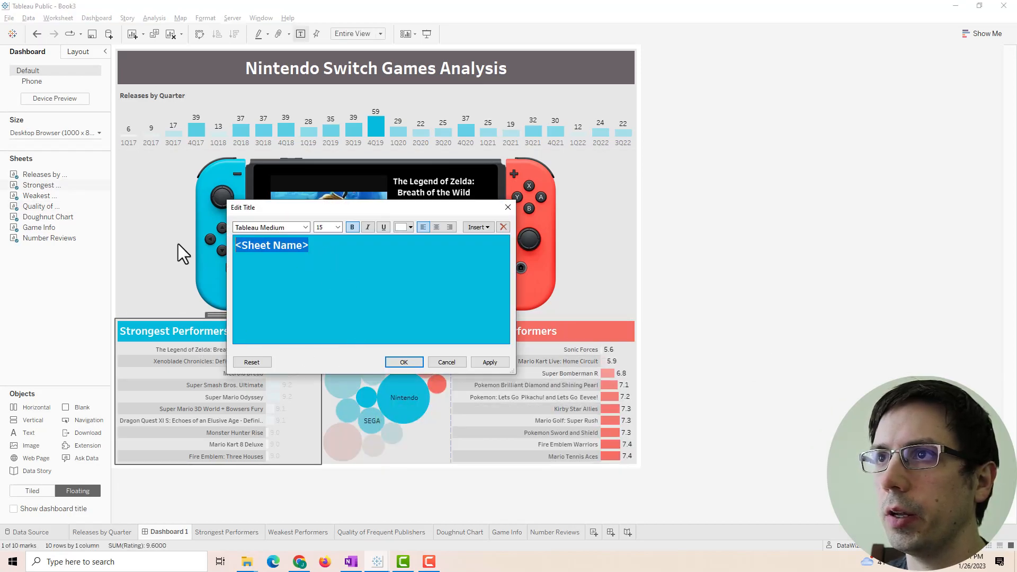
left_click(436, 227)
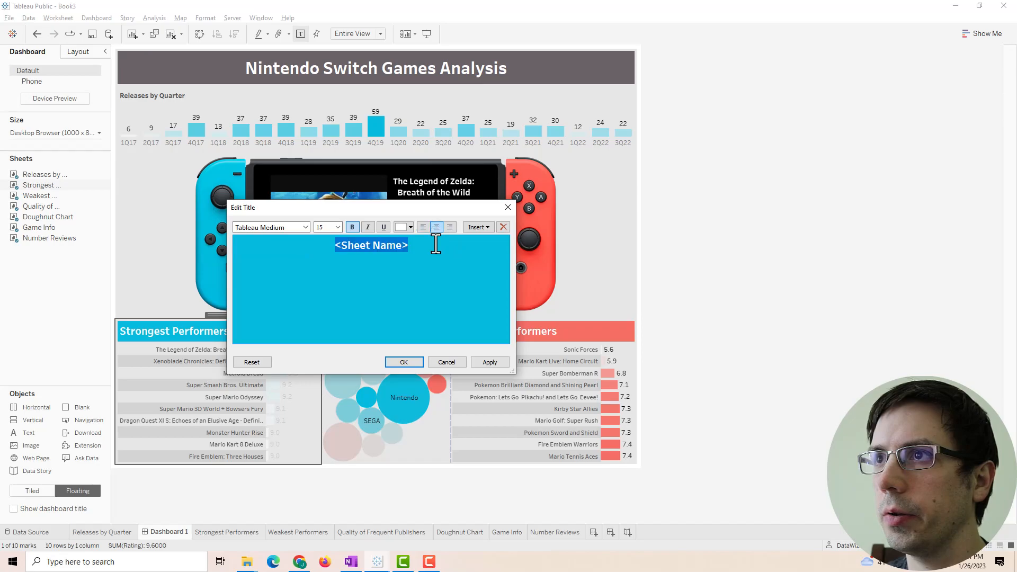
left_click(495, 360)
left_click(404, 362)
- Centre the Weakest Performers title and check the new tooltip on the PQube bubble
left_click(518, 338)
double_click(518, 338)
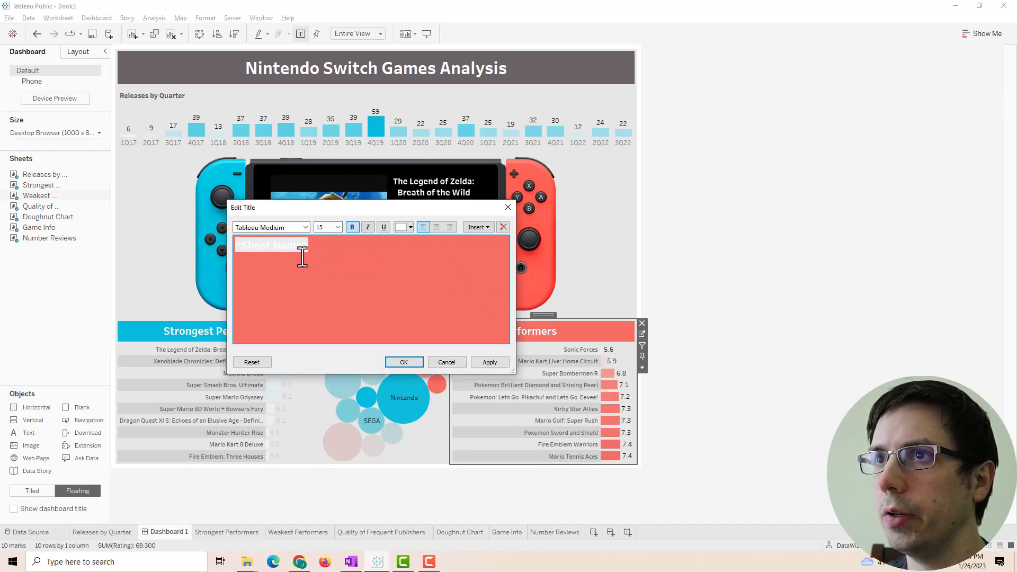
left_click(436, 227)
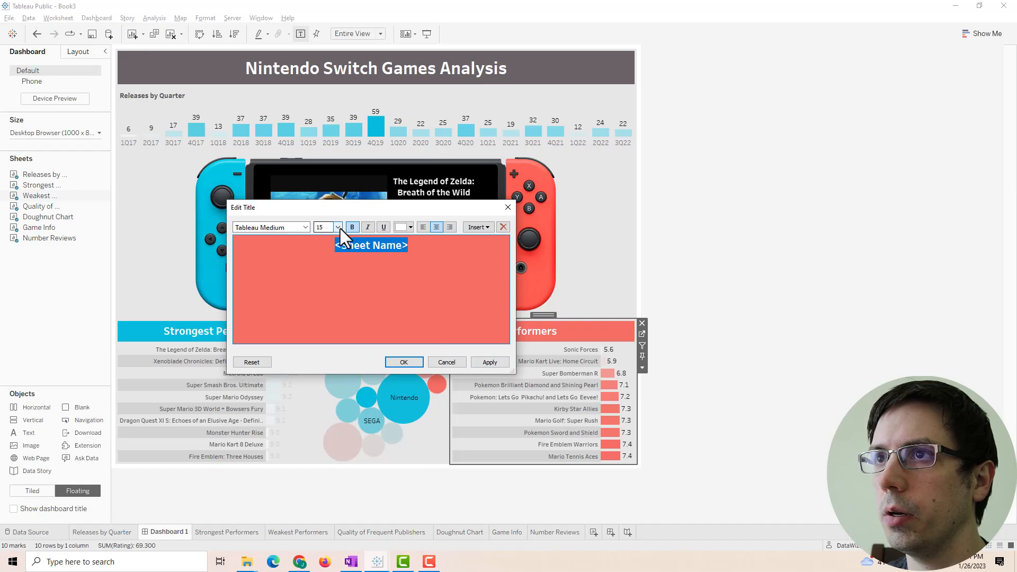
left_click(489, 362)
left_click(403, 362)
left_click(404, 359)
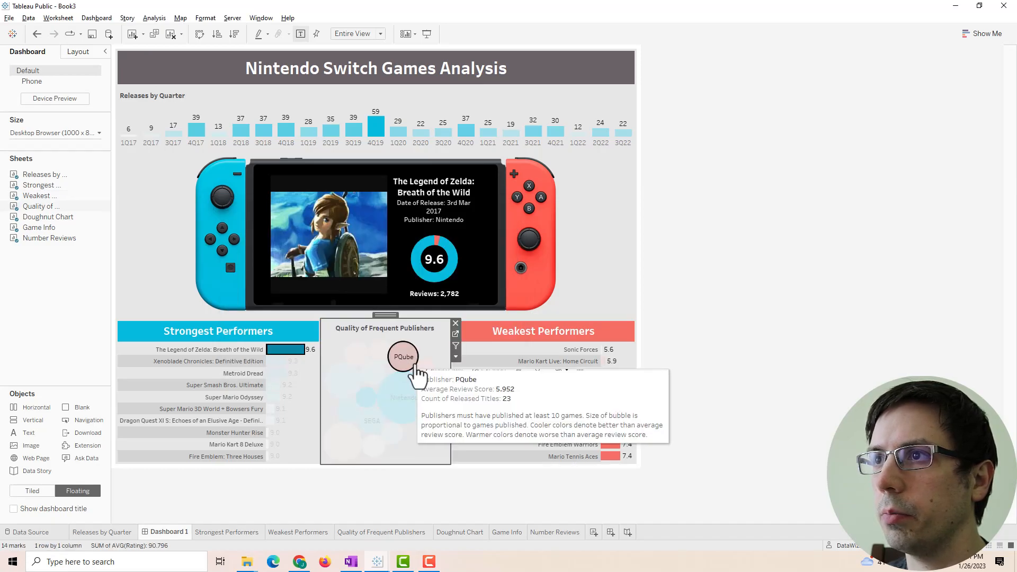
left_click(844, 384)
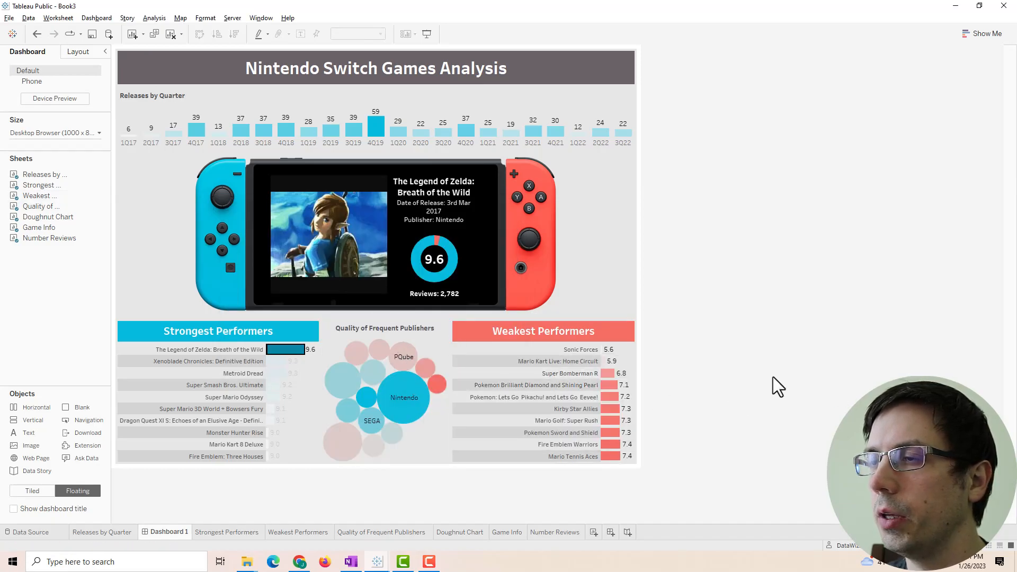
- Fit the Weakest Performers chart's rows to its zone
left_click(600, 323)
left_click(643, 368)
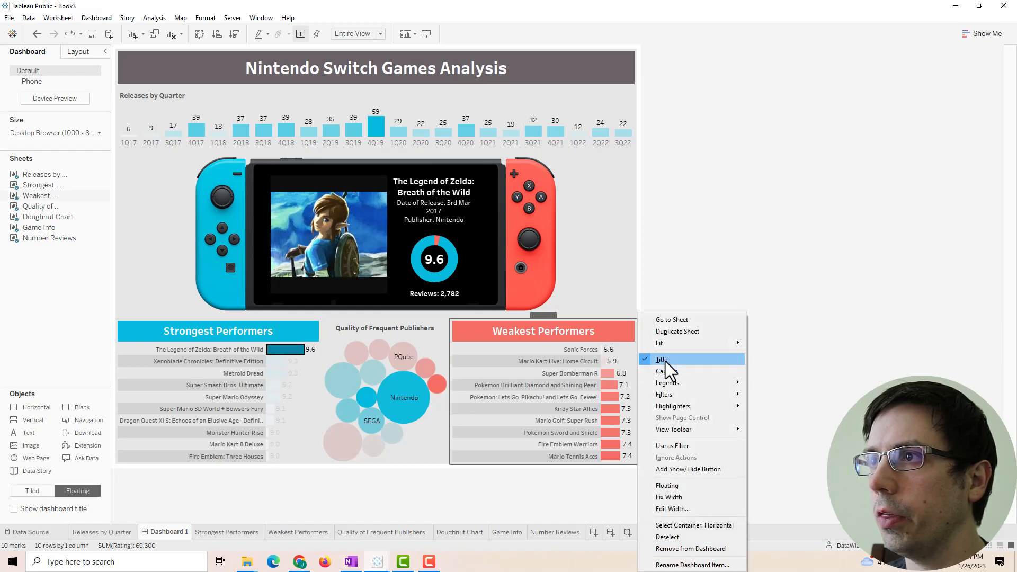
left_click(756, 358)
left_click(761, 336)
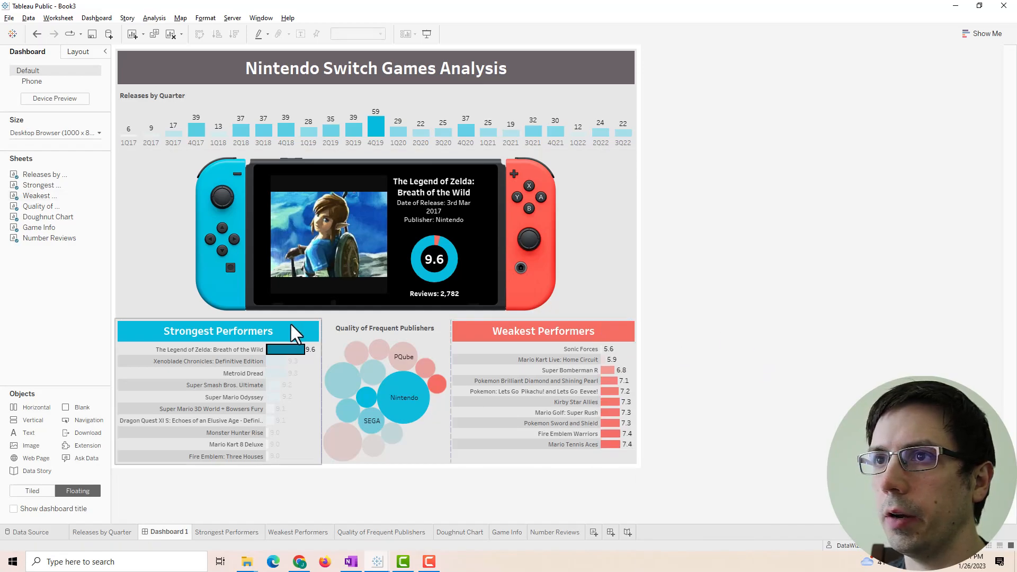
- Set the Strongest Performers chart to Fit Width and clear the selection
left_click(265, 334)
left_click(328, 368)
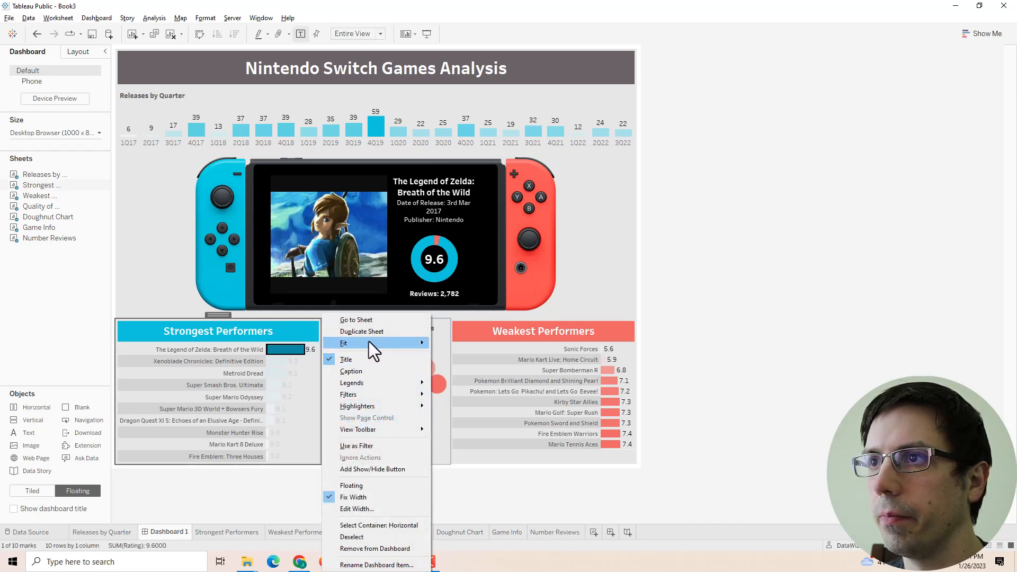
mouse_move(373, 343)
left_click(451, 355)
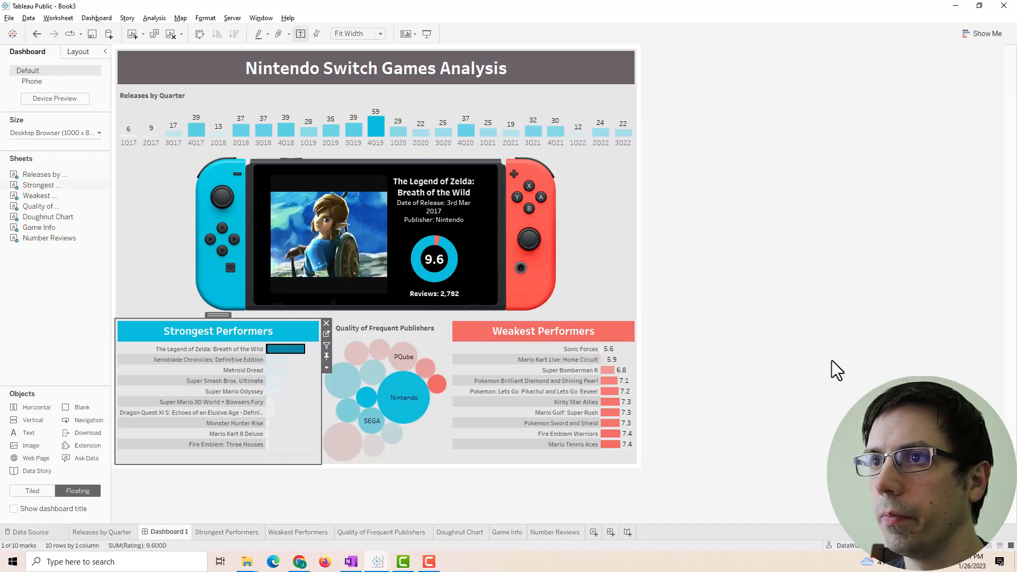
left_click(285, 354)
left_click(858, 387)
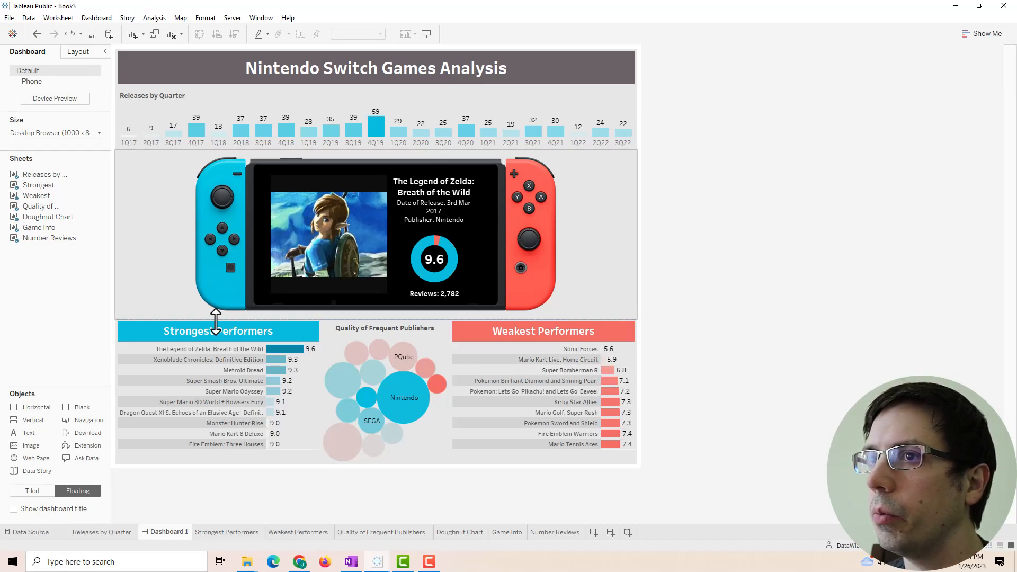
- Switch to the Book2 workbook and hover its bars to view the reference tooltips
mouse_move(609, 403)
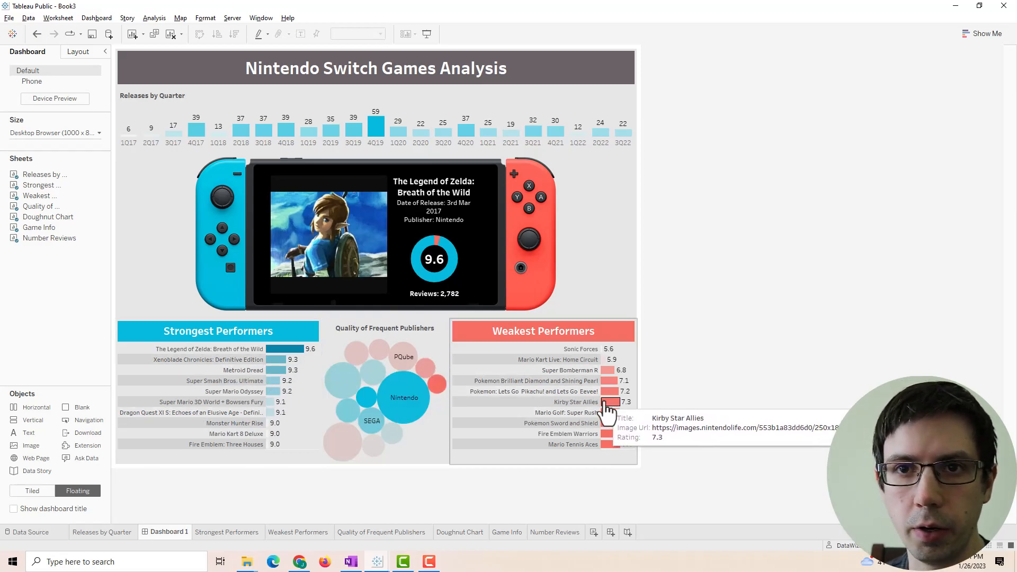
mouse_move(385, 563)
left_click(357, 538)
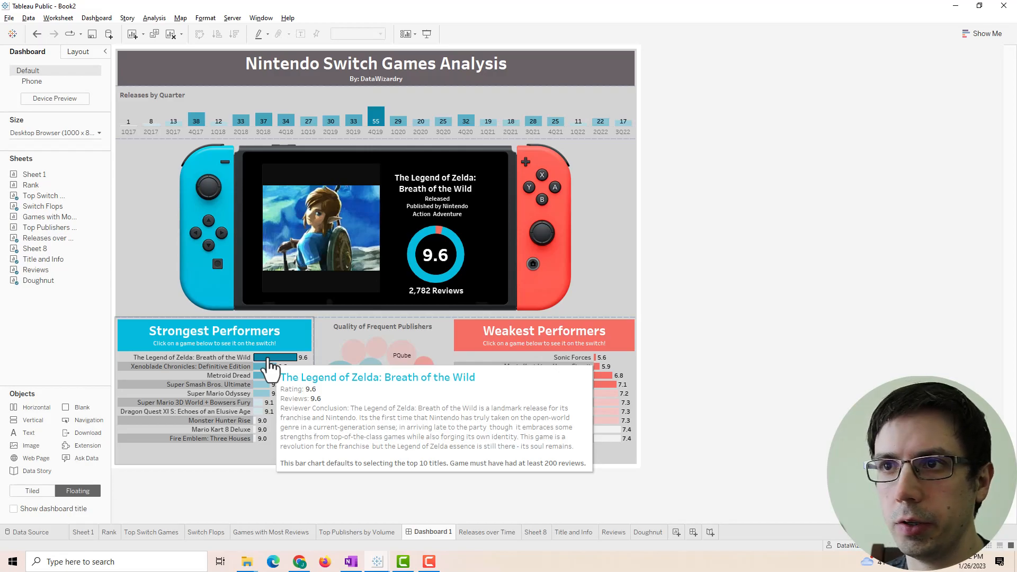
mouse_move(275, 373)
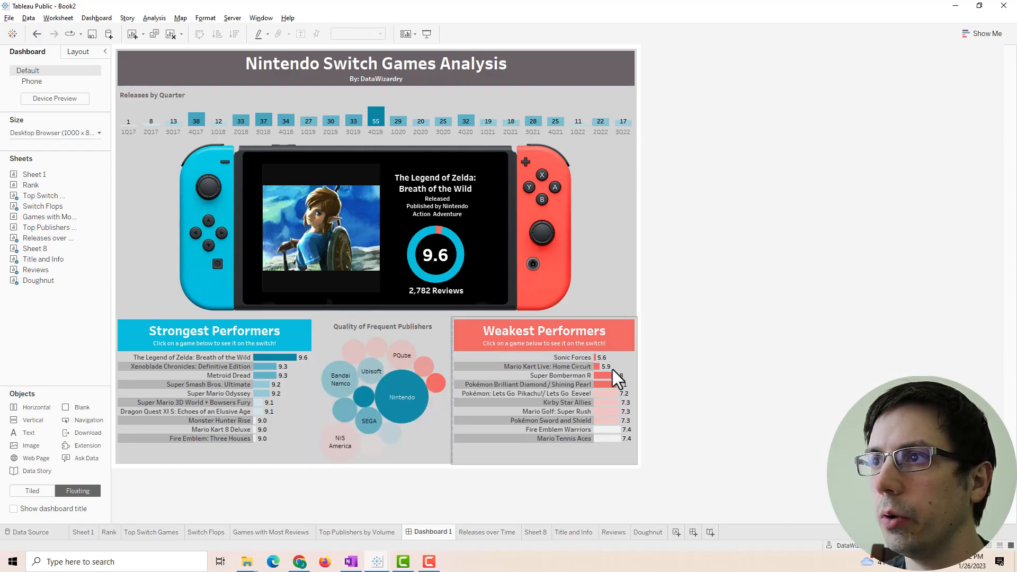
- Return to Book3 and open the Strongest Performers worksheet from the dashboard
mouse_move(597, 386)
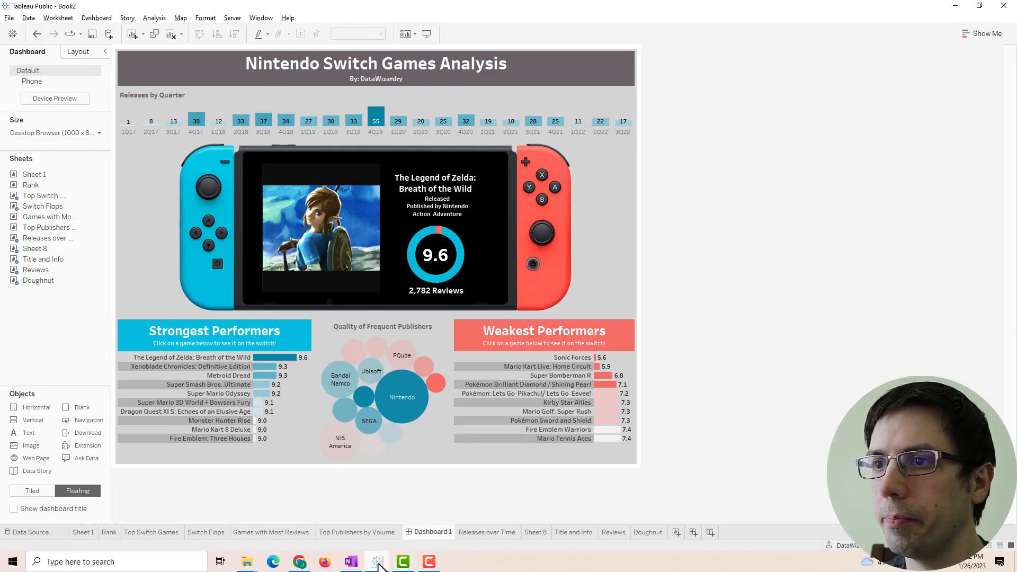
mouse_move(379, 563)
left_click(420, 524)
left_click(291, 326)
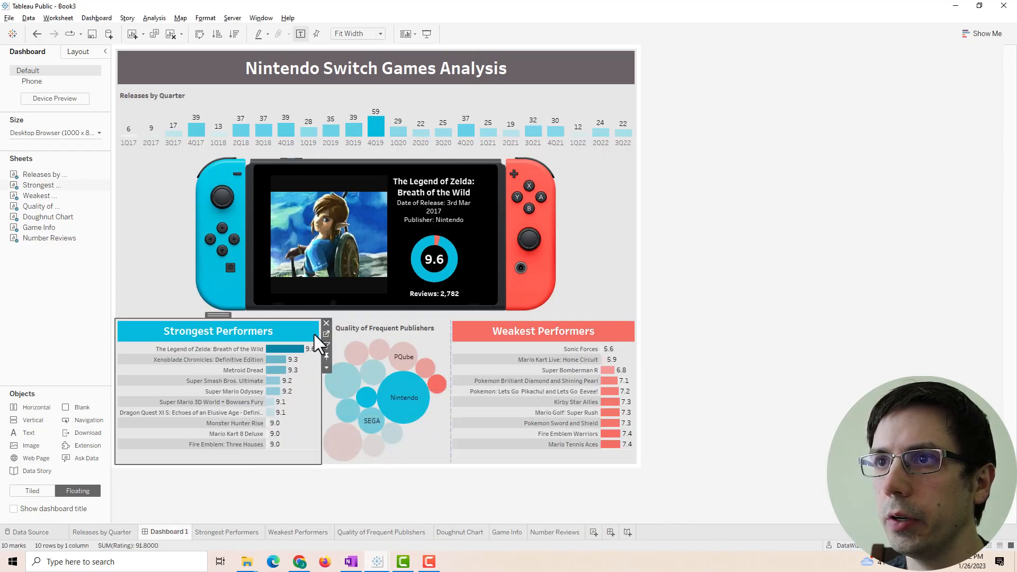
left_click(326, 334)
- Remove the 'Title:' label from the tooltip and set the <Title> field to 15 pt
left_click(192, 207)
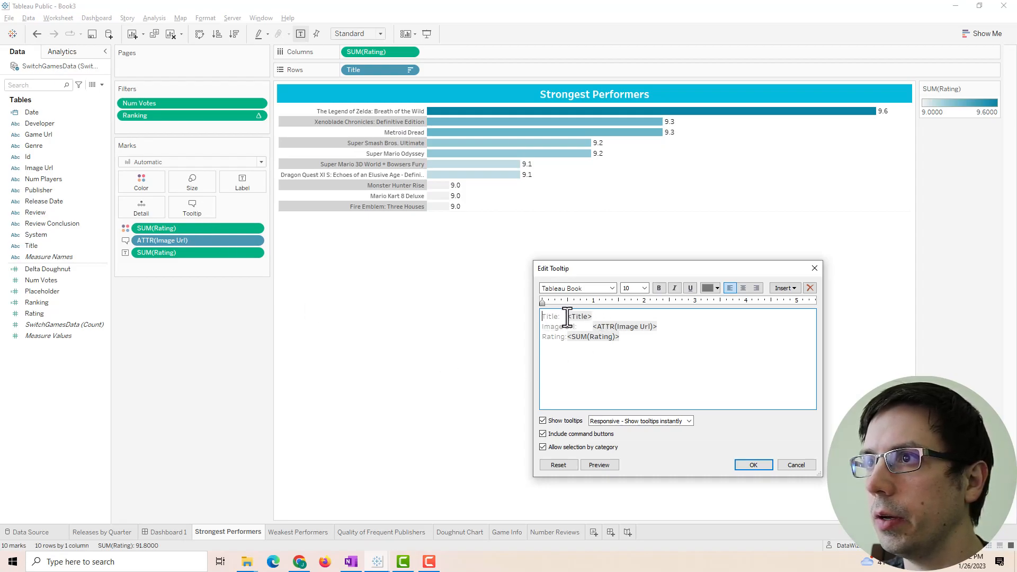
left_click_drag(567, 318, 531, 314)
key("BackSpace")
left_click_drag(604, 318, 491, 317)
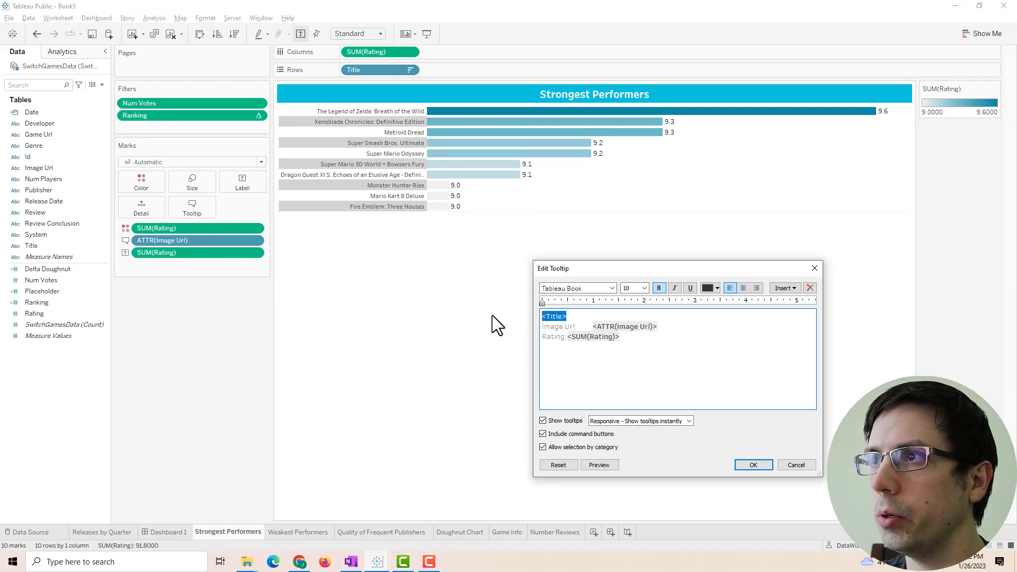
left_click(644, 288)
left_click(640, 328)
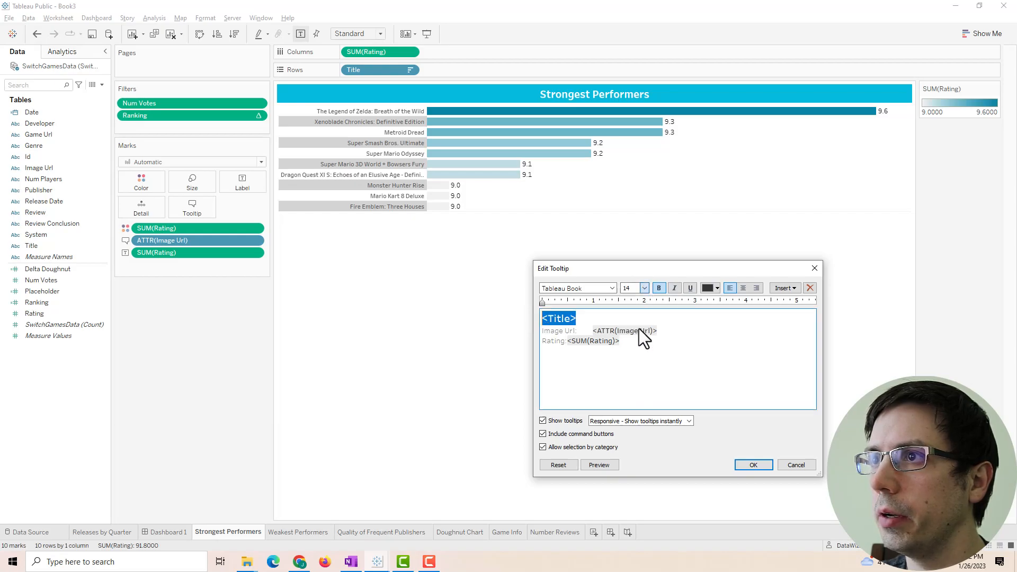
left_click(645, 289)
left_click(637, 337)
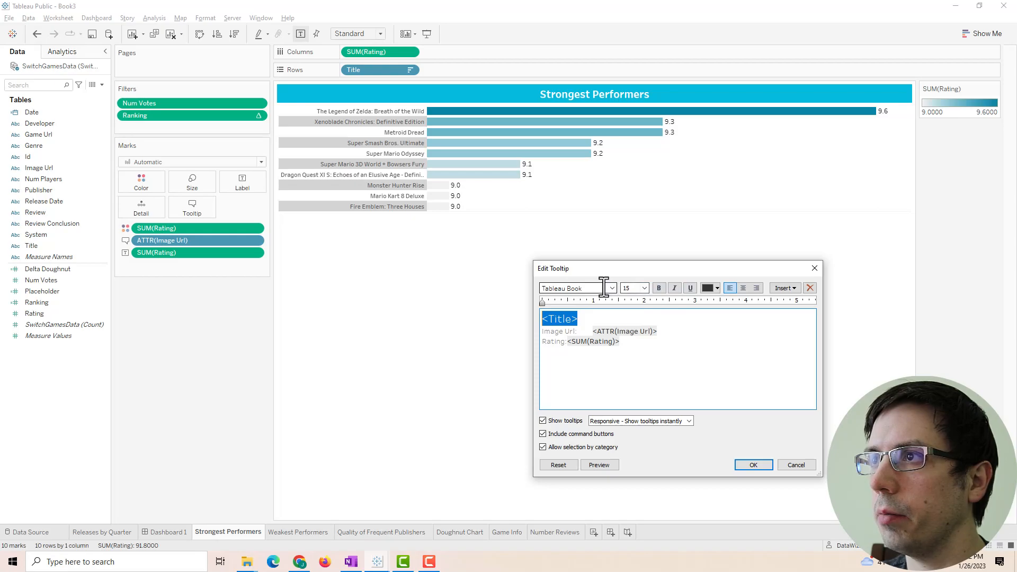
- Colour the tooltip title cyan and switch its font to Medium
left_click(713, 288)
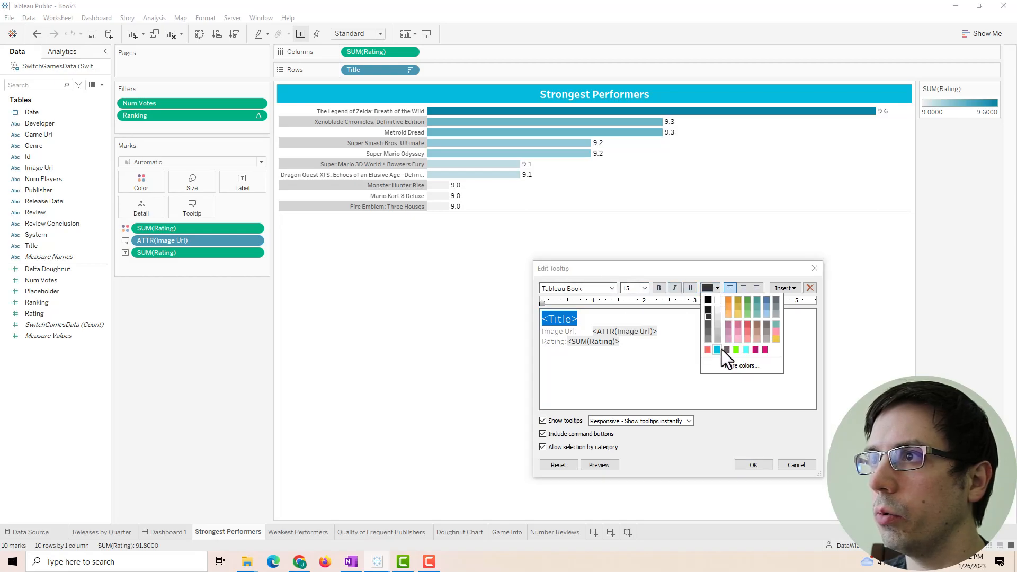
left_click(737, 366)
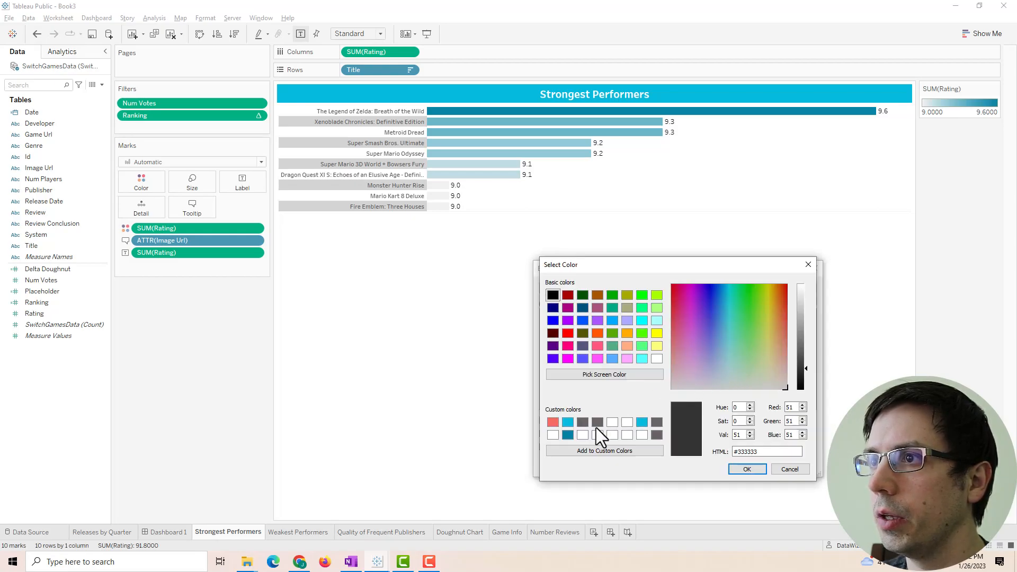
left_click(565, 420)
left_click(746, 468)
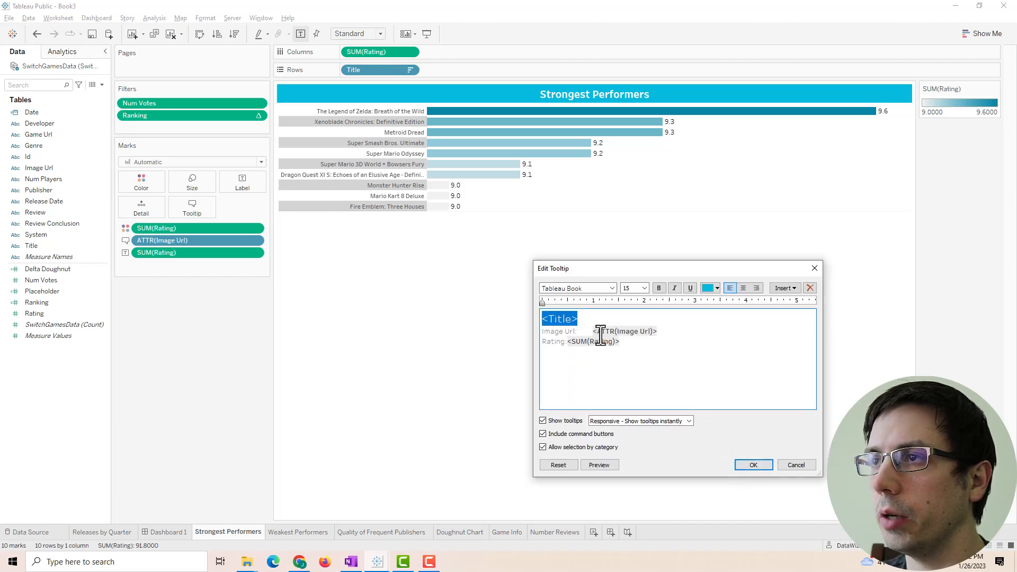
left_click(583, 318)
left_click_drag(583, 319, 529, 319)
left_click(591, 290)
left_click_drag(592, 291, 567, 291)
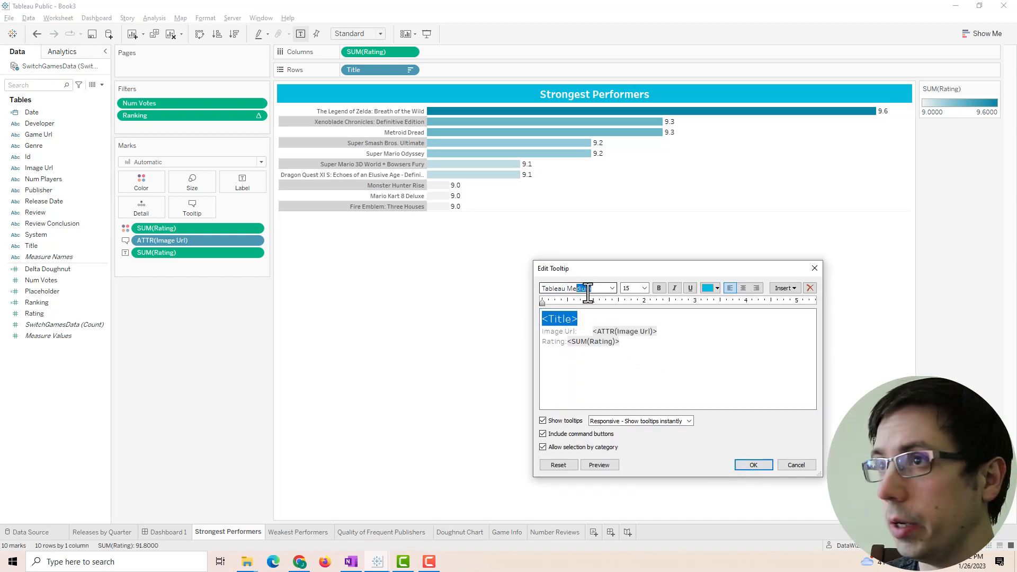
key("Return")
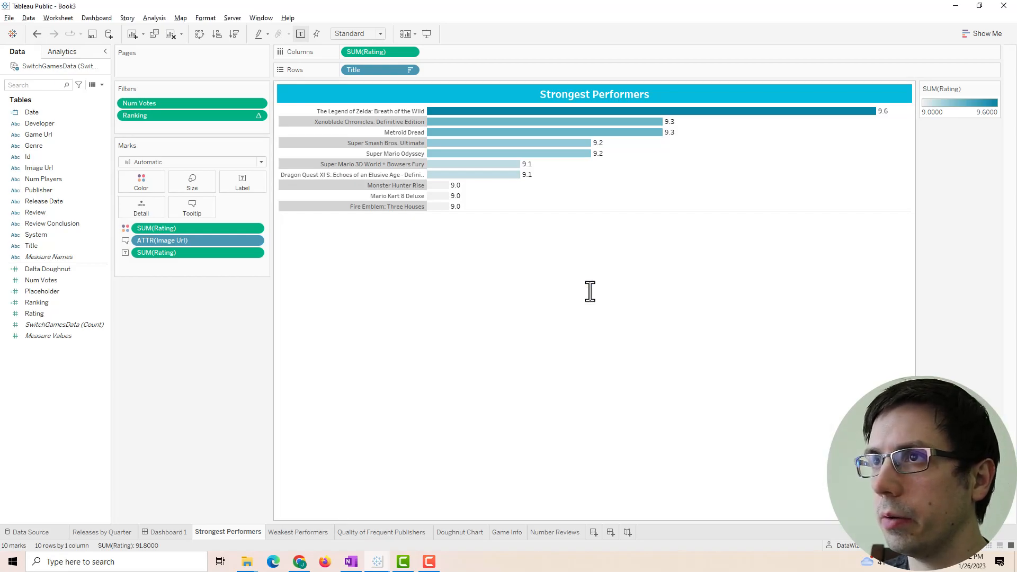
- Delete the Image Url line from the Strongest Performers tooltip
left_click(190, 207)
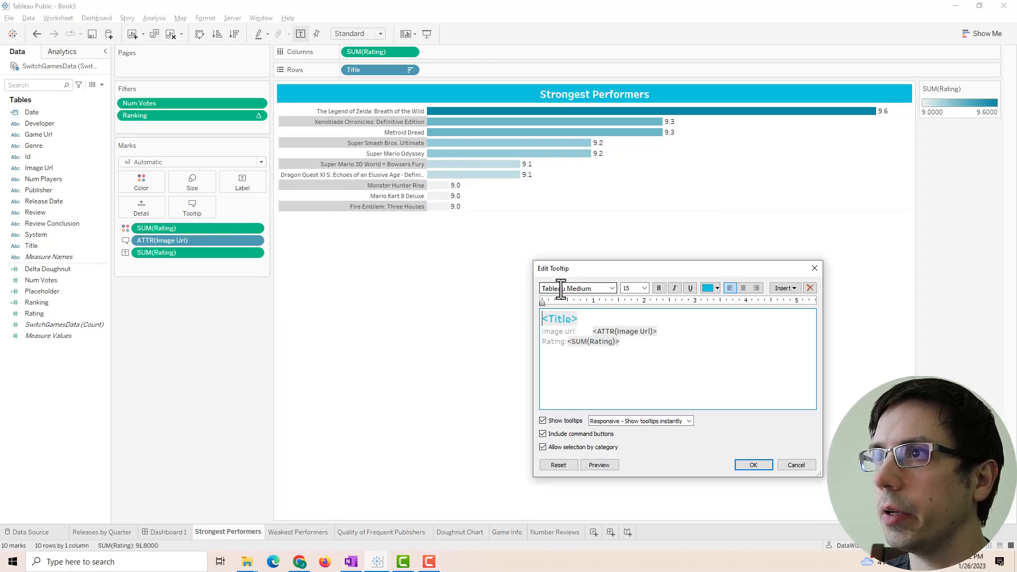
left_click(649, 354)
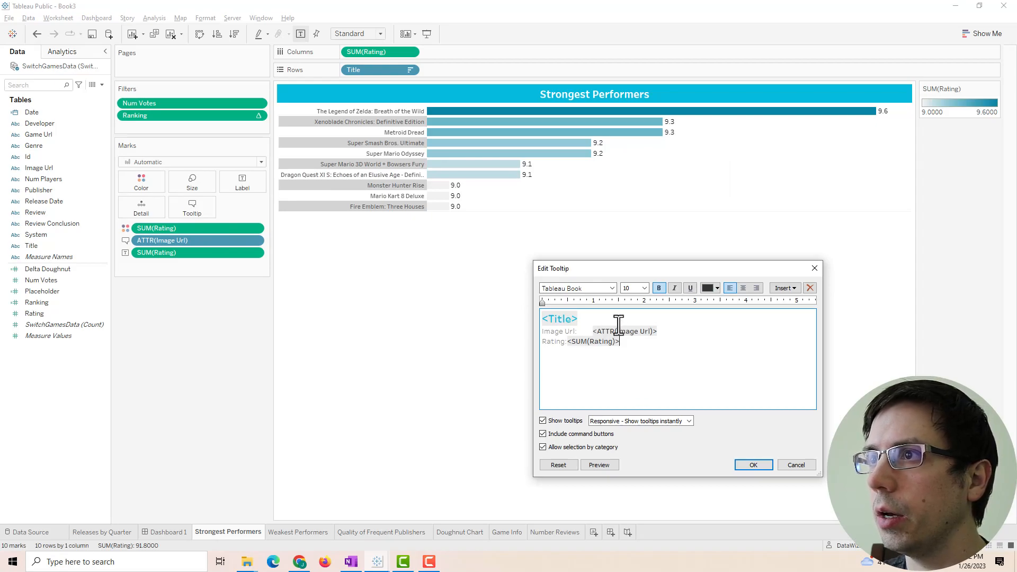
left_click_drag(656, 331, 550, 328)
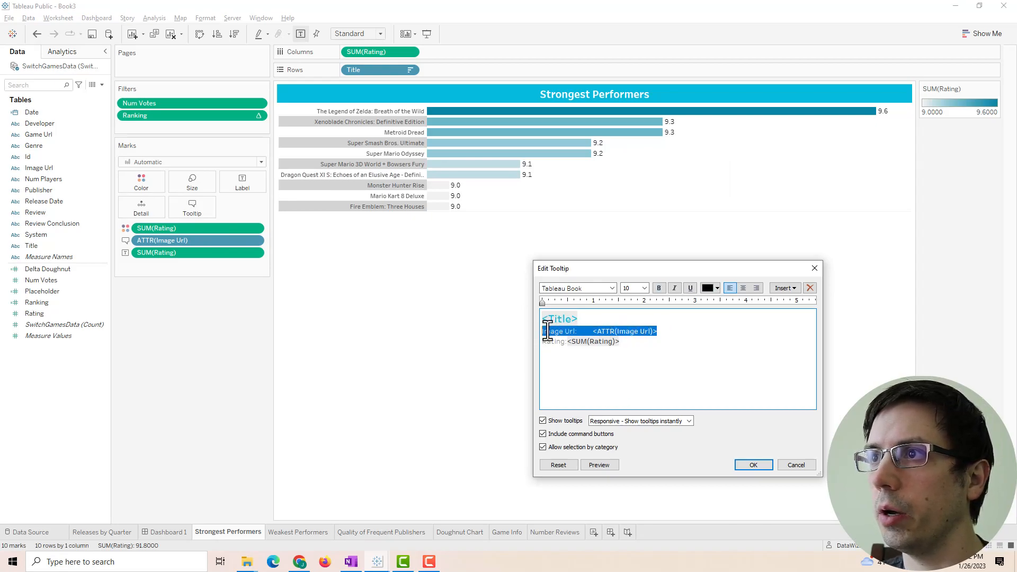
key("Delete")
key("Delete")
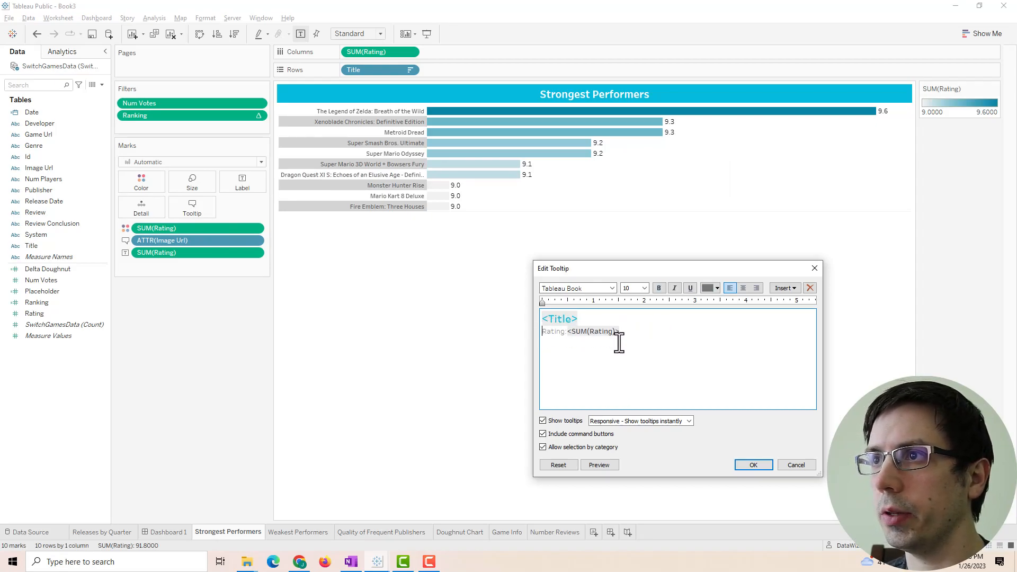
left_click(762, 469)
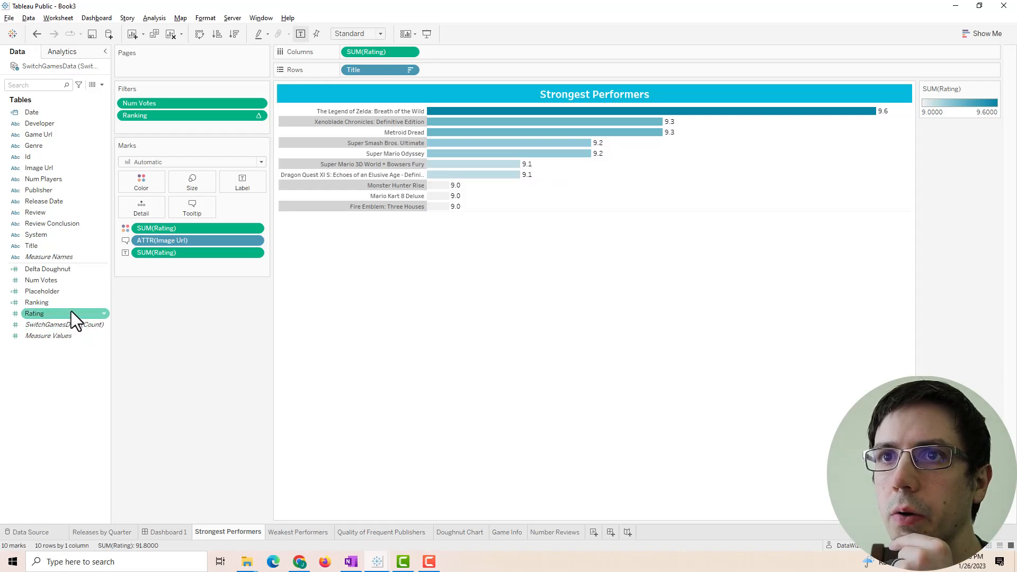
- Add Num Votes to the Tooltip shelf and write a light grey 'Votes' label below Rating
left_click_drag(50, 285, 191, 212)
left_click(192, 208)
left_click(631, 328)
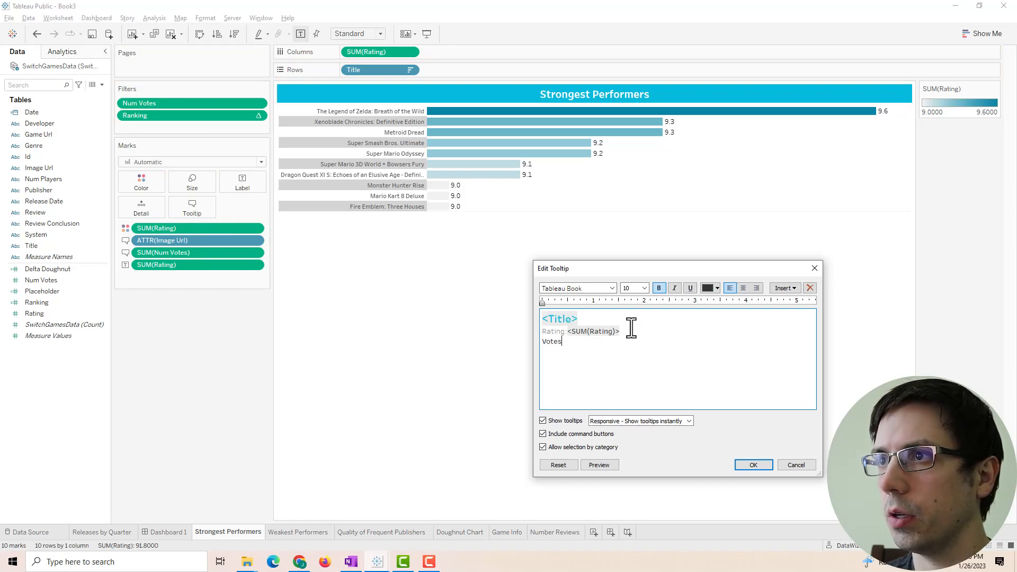
left_click_drag(557, 333, 530, 344)
left_click(716, 288)
left_click(561, 343)
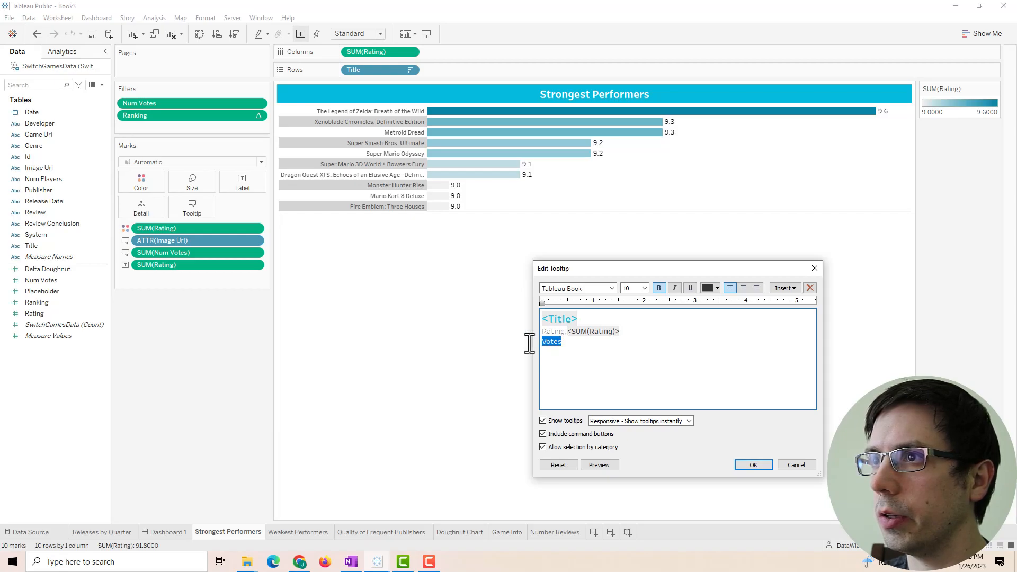
left_click(710, 288)
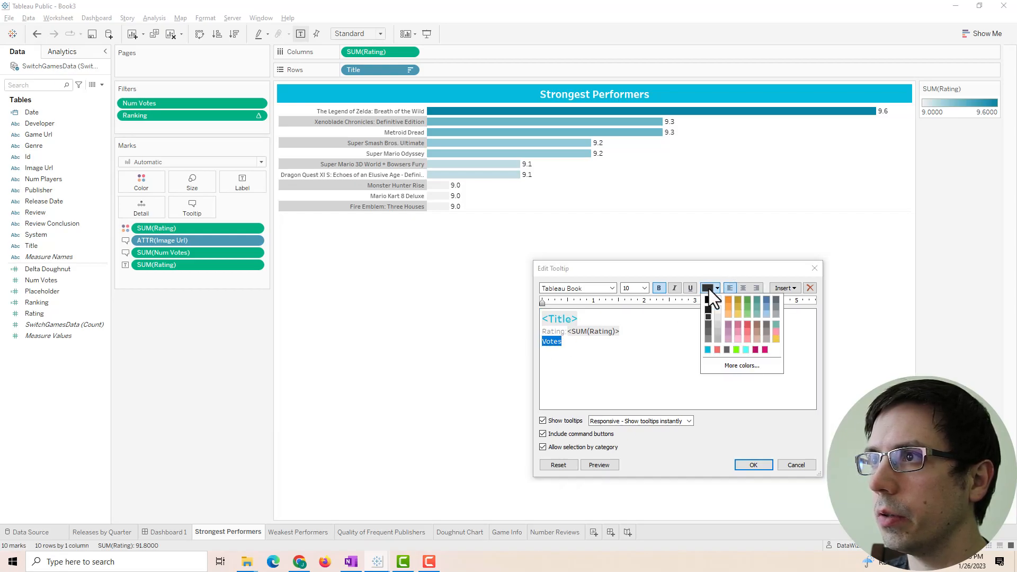
left_click(716, 325)
- Match the 'Votes' label to Rating's grey, add a colon, and insert the vote count
left_click_drag(629, 347, 520, 344)
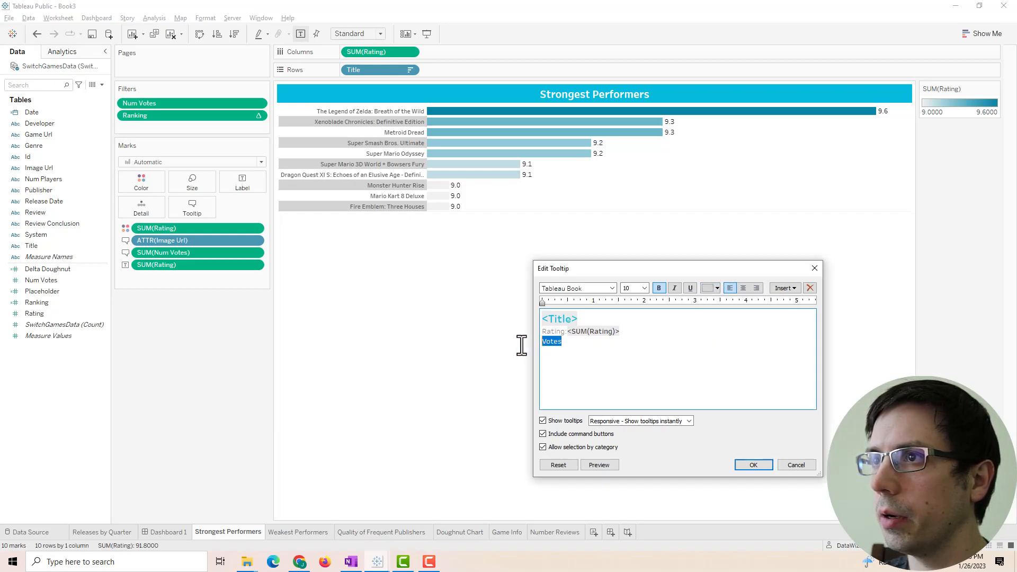
left_click(705, 290)
left_click(717, 336)
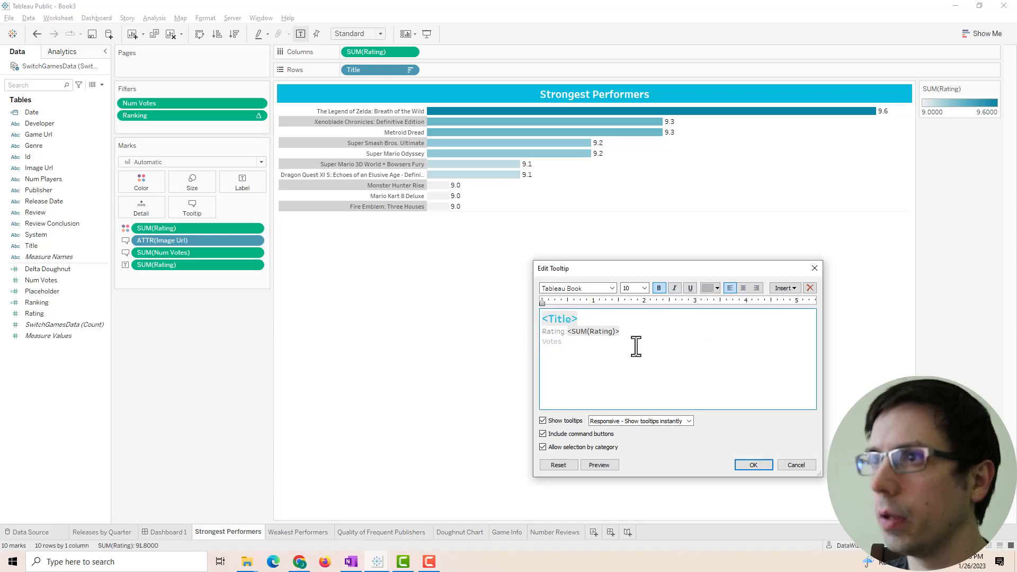
left_click_drag(563, 344, 522, 344)
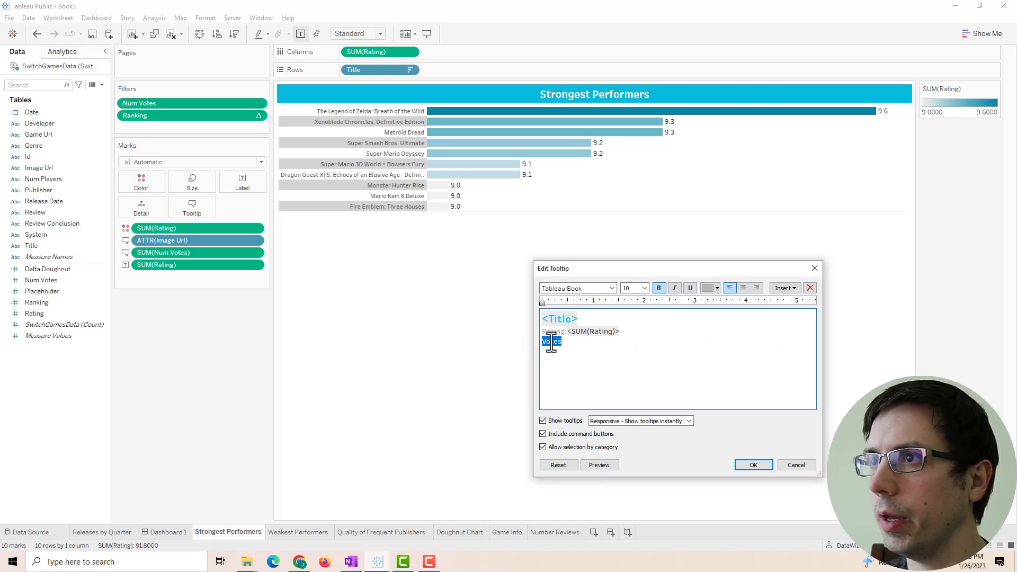
left_click(706, 289)
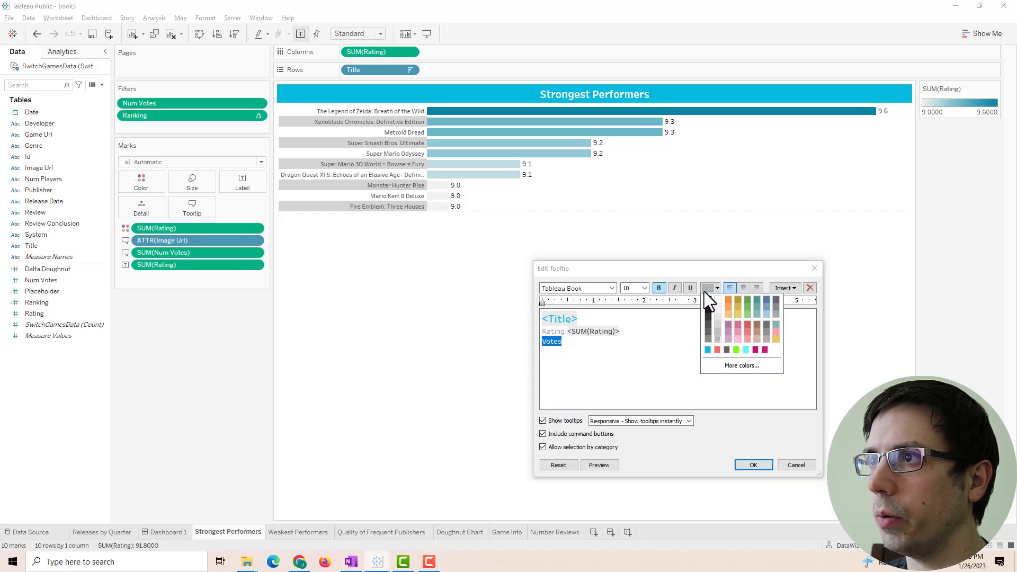
left_click(709, 339)
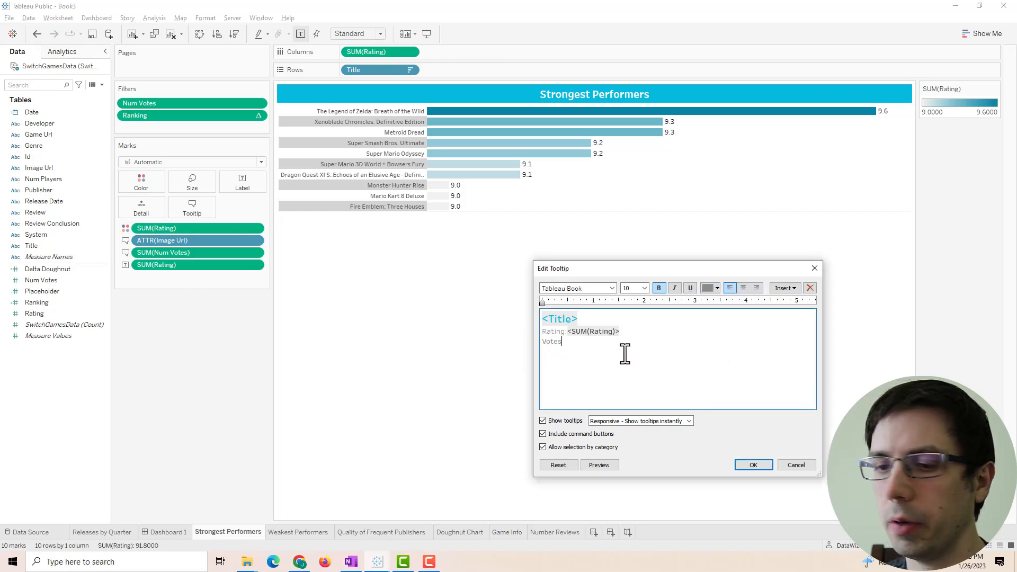
type(":")
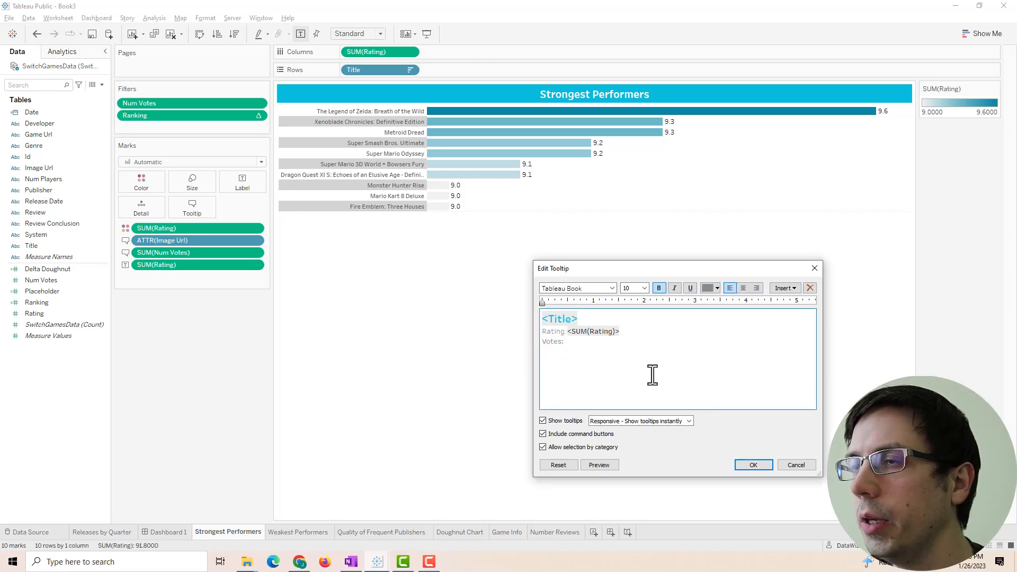
left_click(788, 288)
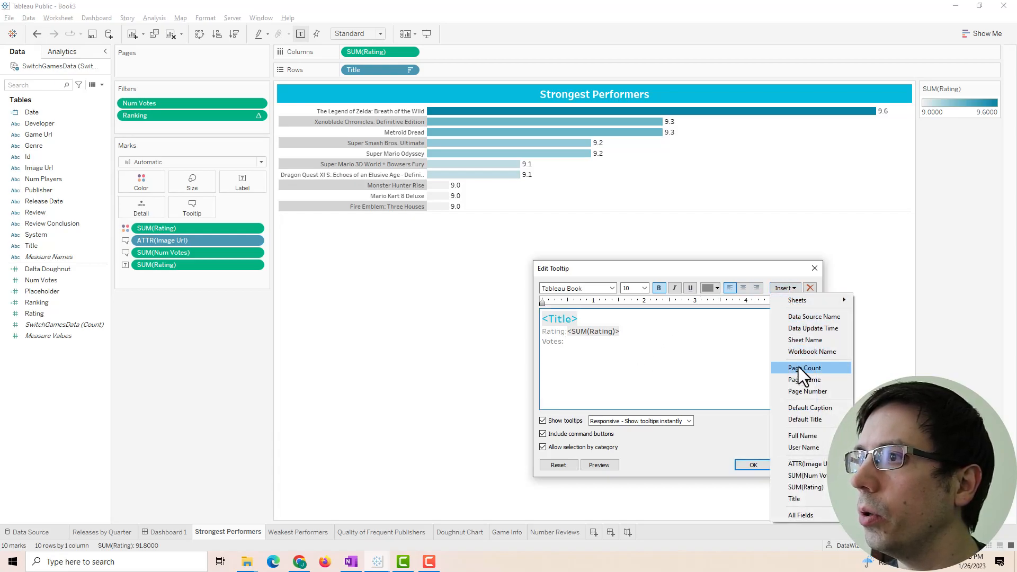
left_click(810, 475)
- Add Review Conclusion to the tooltip on a new line below the votes
left_click(758, 465)
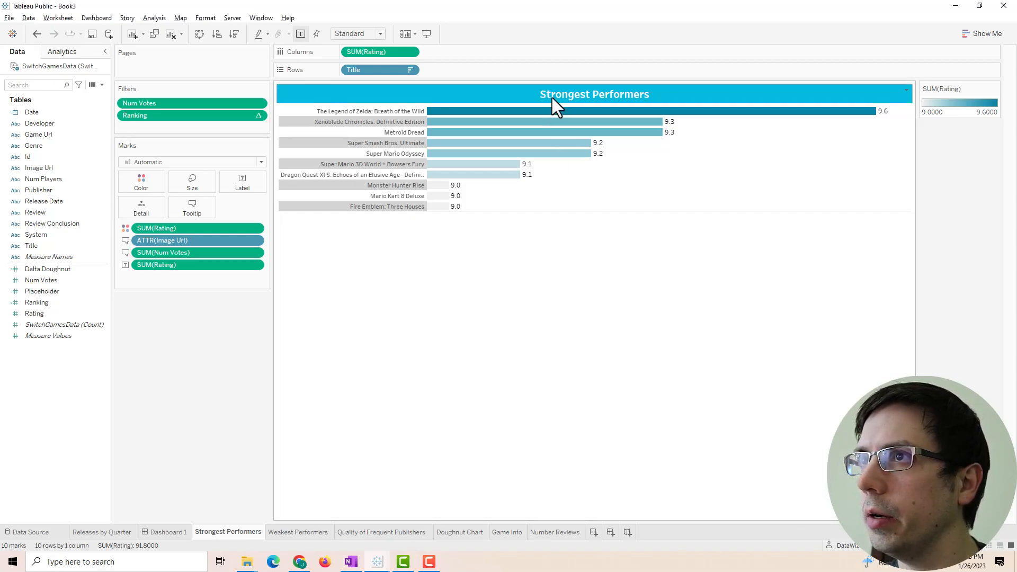
mouse_move(467, 165)
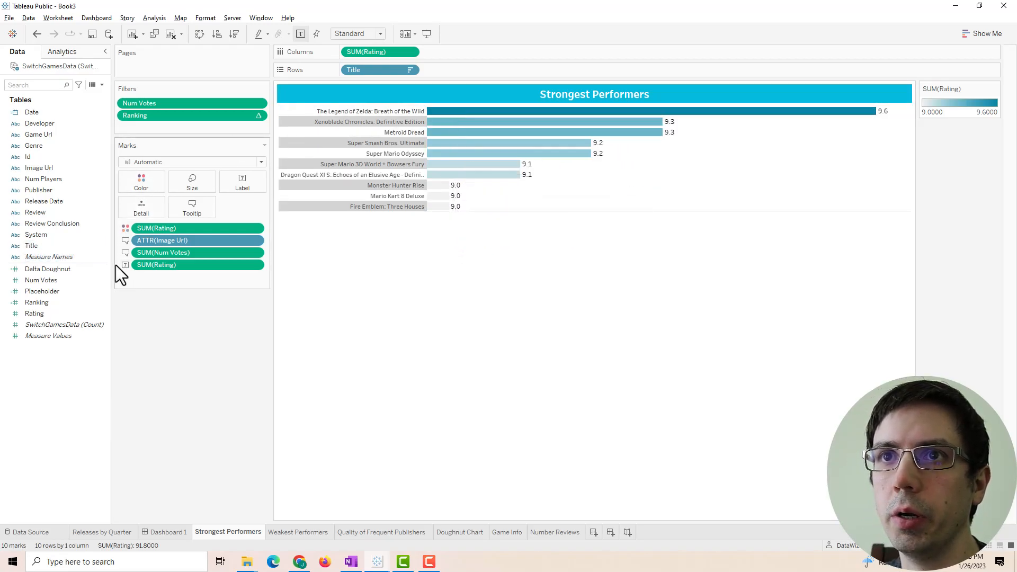
left_click_drag(52, 223, 199, 210)
left_click(193, 208)
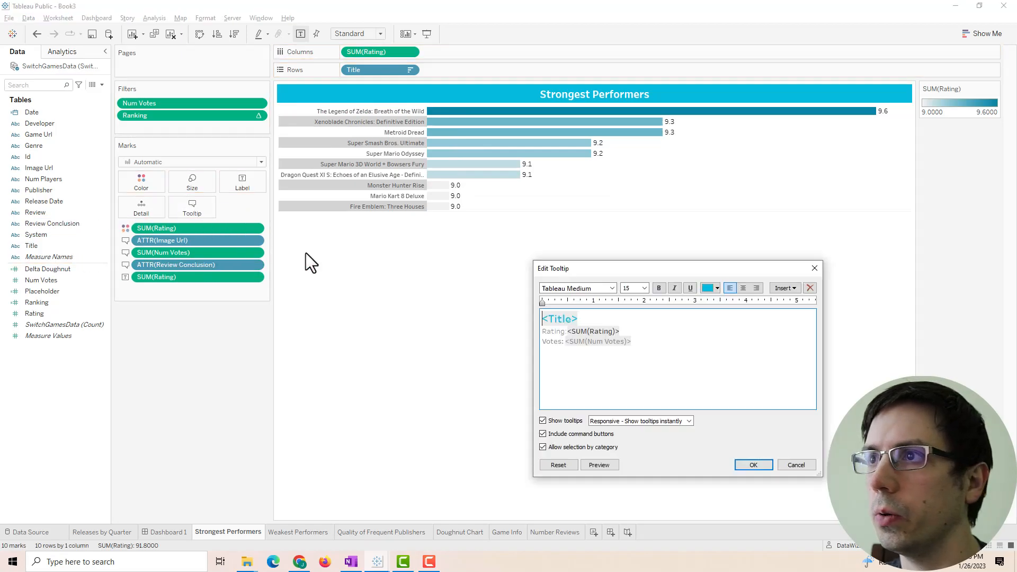
left_click_drag(563, 342, 518, 345)
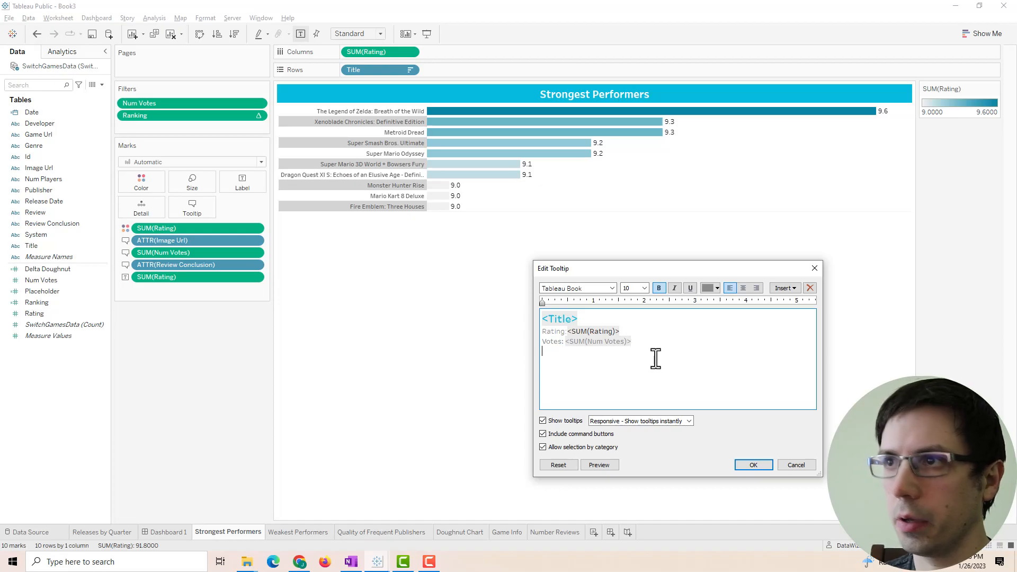
left_click(774, 288)
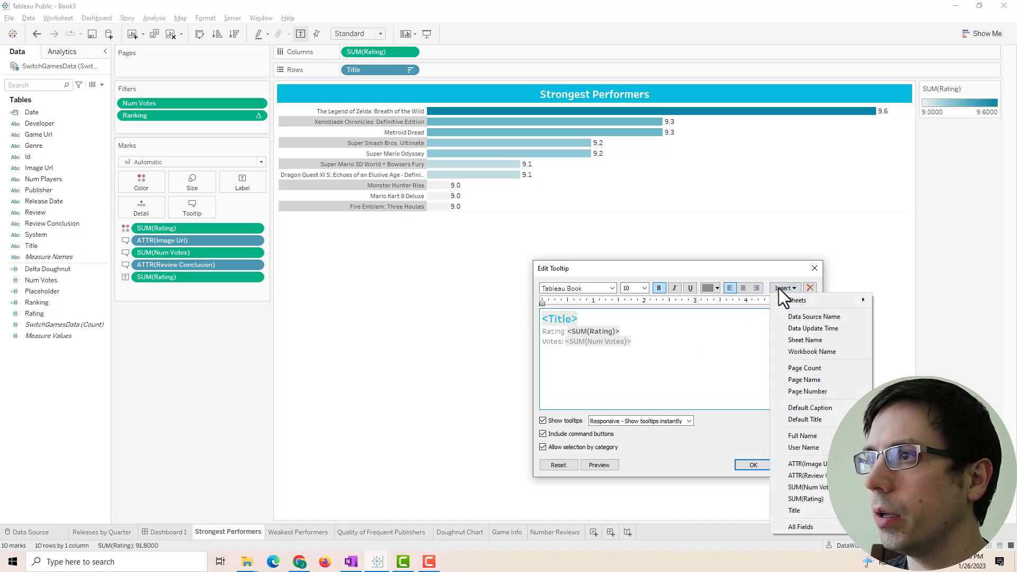
left_click(806, 476)
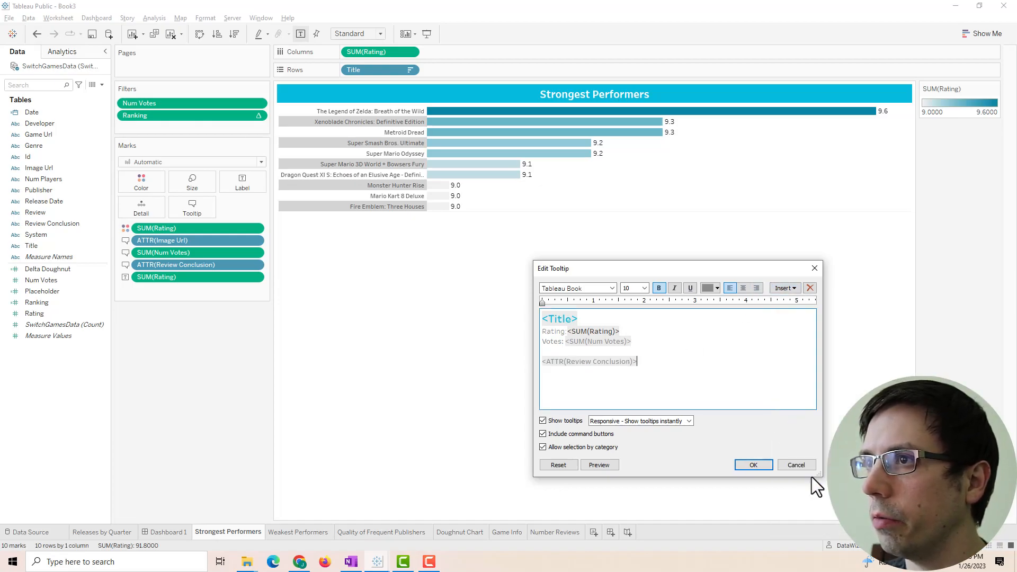
left_click(762, 465)
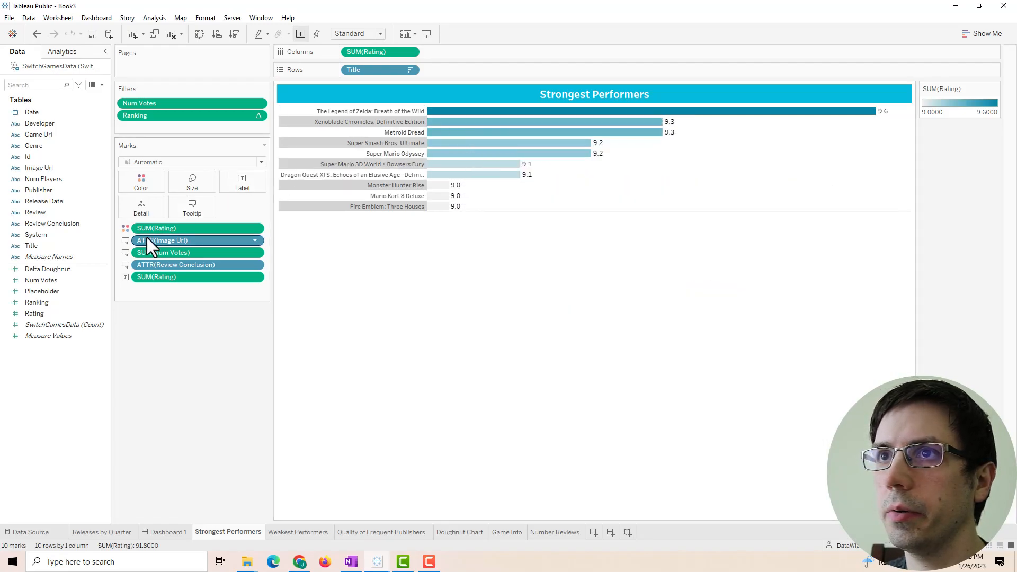
- Add the note 'Strongest performers only looks at games with…' and copy the whole tooltip
left_click(192, 210)
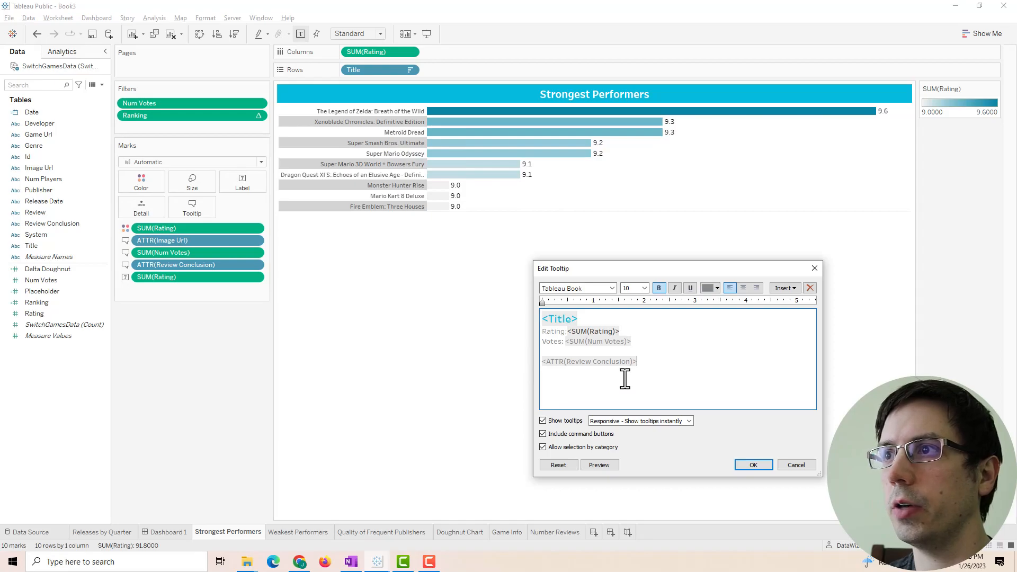
key("Return")
key("Return")
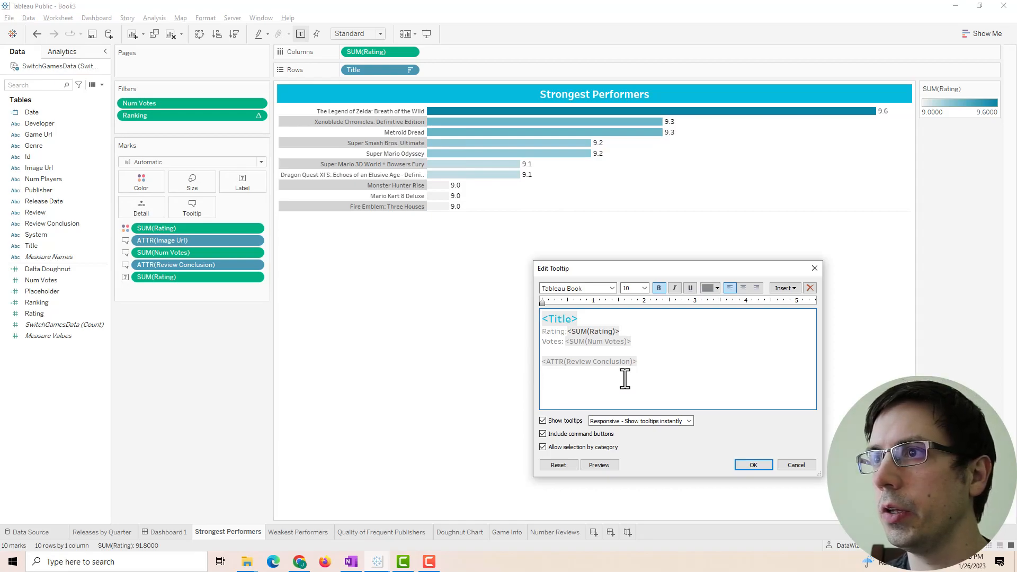
type("Stronge")
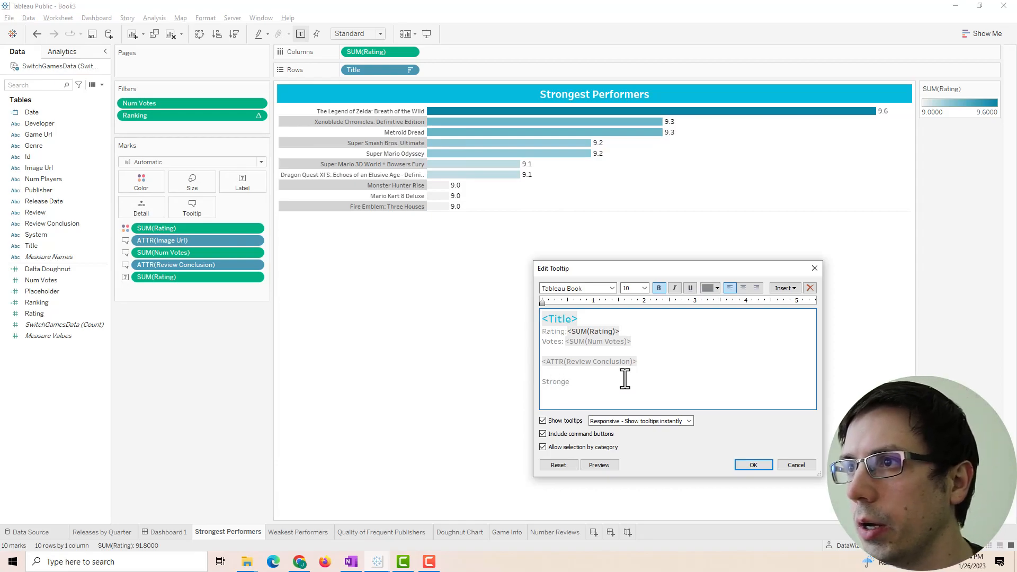
type("st performers")
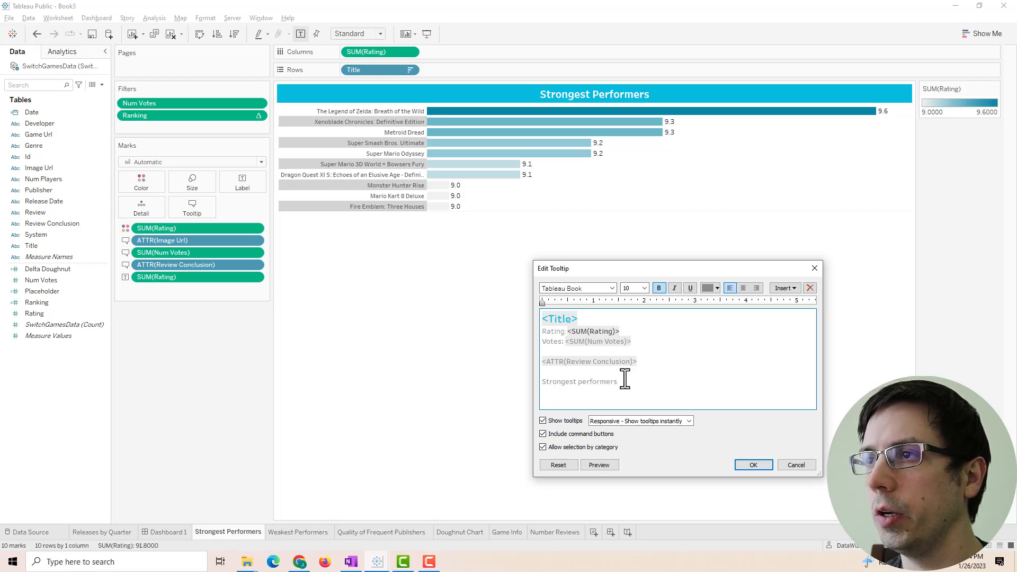
type(" only looks at games with at least 200 reviews. It pulls the top ten of these titles.")
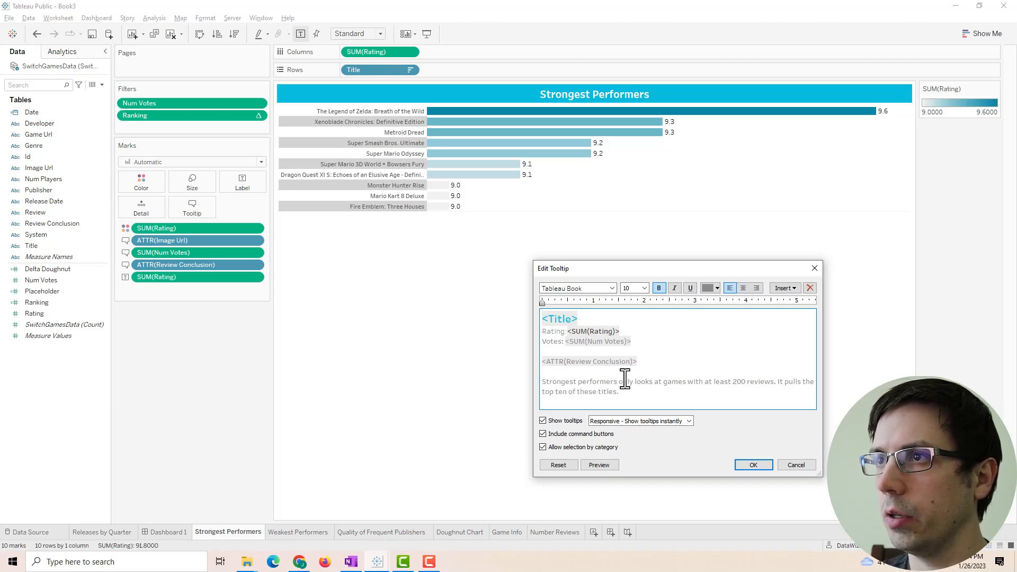
key("ctrl+a")
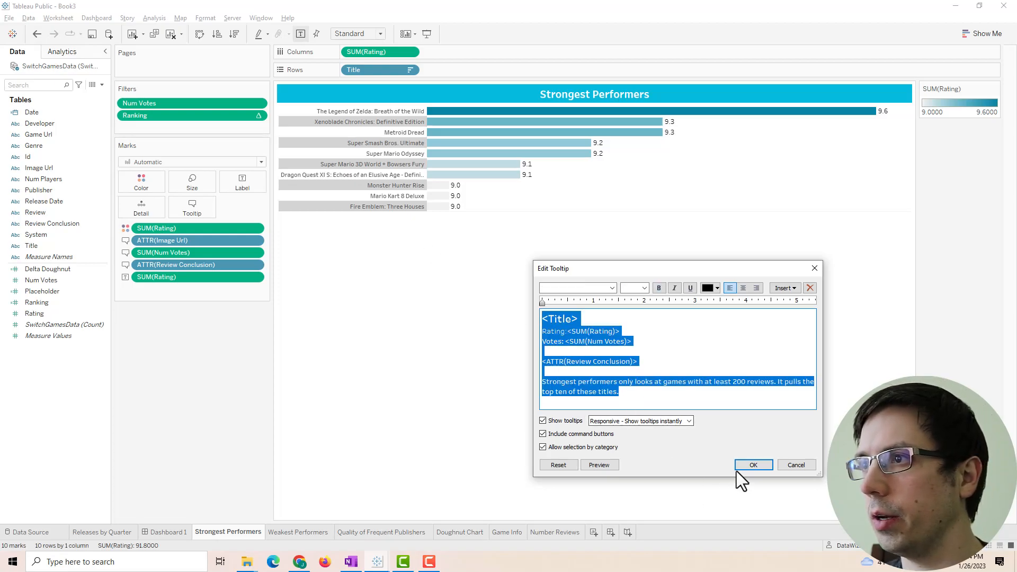
left_click(752, 465)
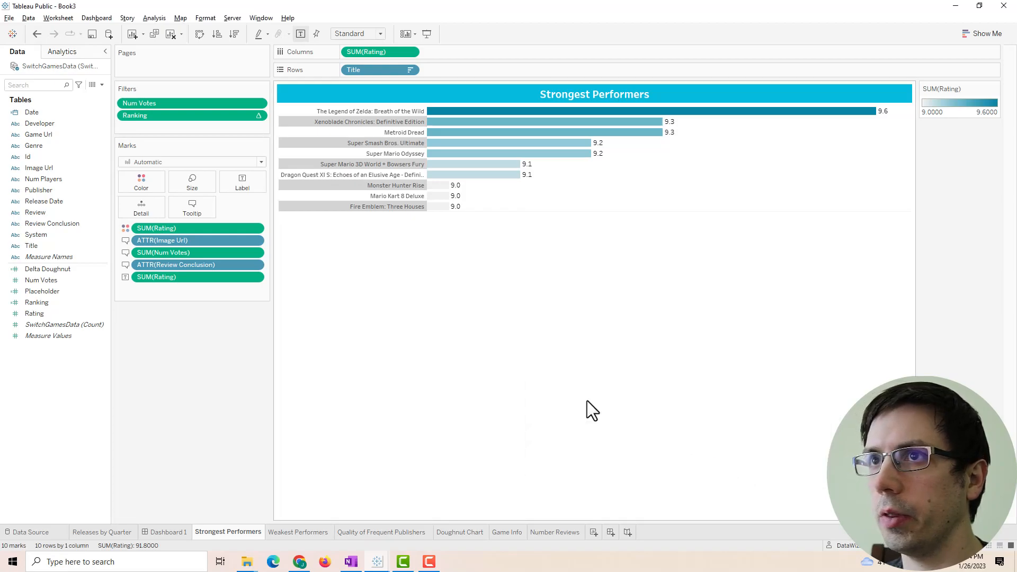
- Go from Dashboard 1 to the Weakest Performers worksheet
left_click(157, 532)
mouse_move(281, 373)
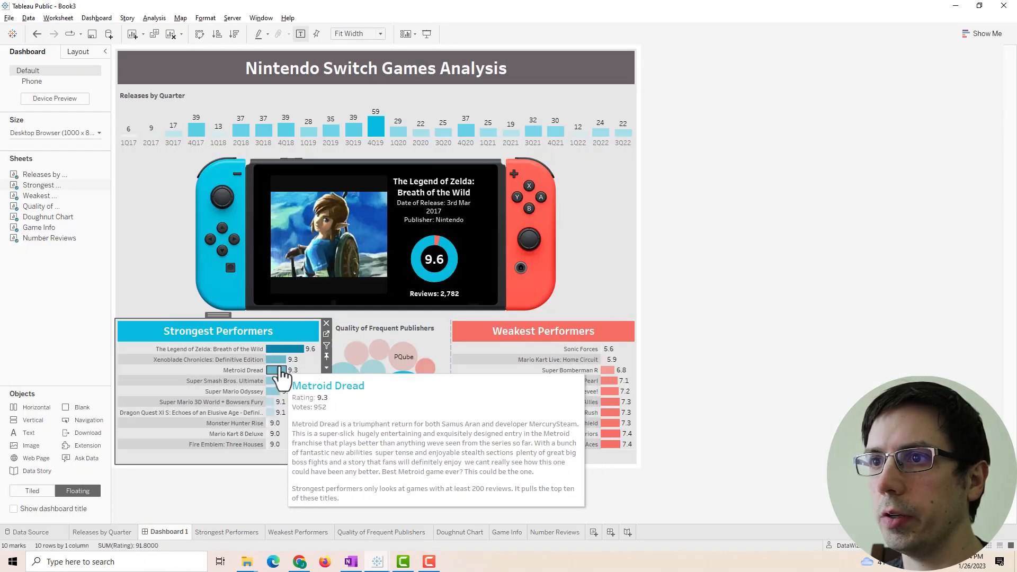
left_click(616, 330)
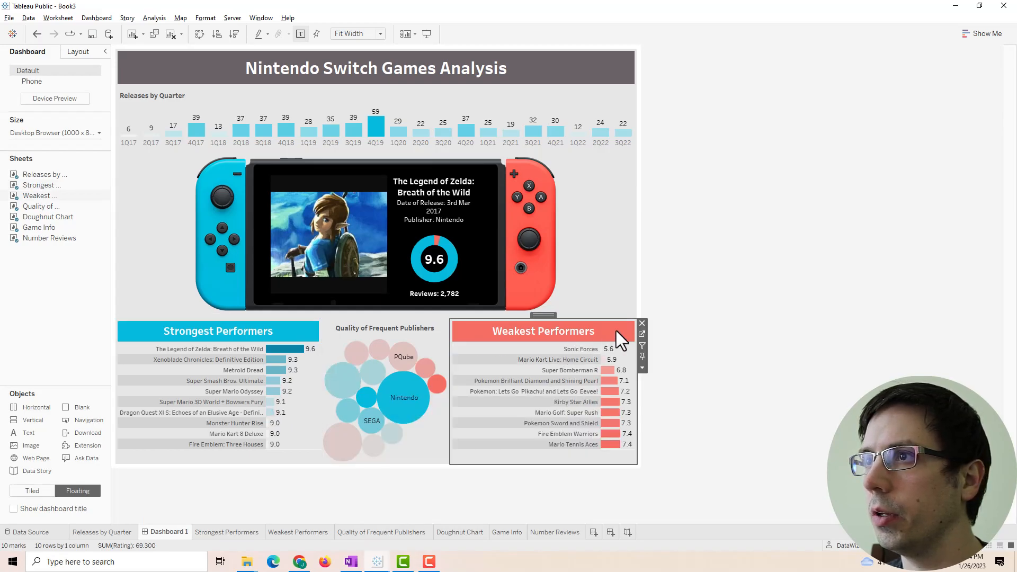
left_click(642, 335)
- Paste the Strongest Performers tooltip into Weakest Performers and make the game title red
left_click(155, 206)
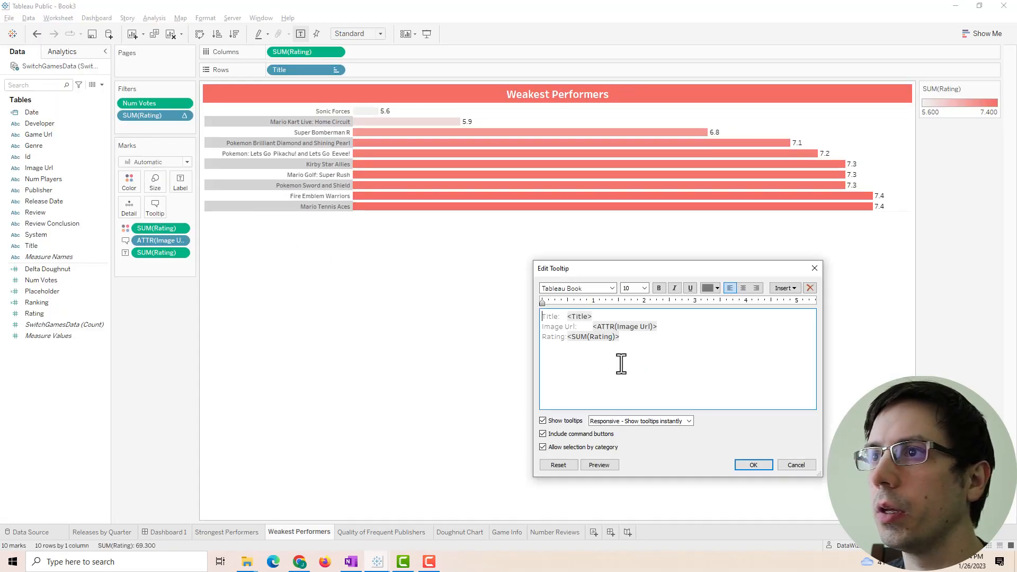
key("ctrl+a")
type("<Title> Rating: <SUM(Rating)> Votes: <SUM(Num Votes)>  <ATTR(Review Conclusion)>  Strongest performers only looks at games with at least 200 reviews. It pulls the top ten of these titles.")
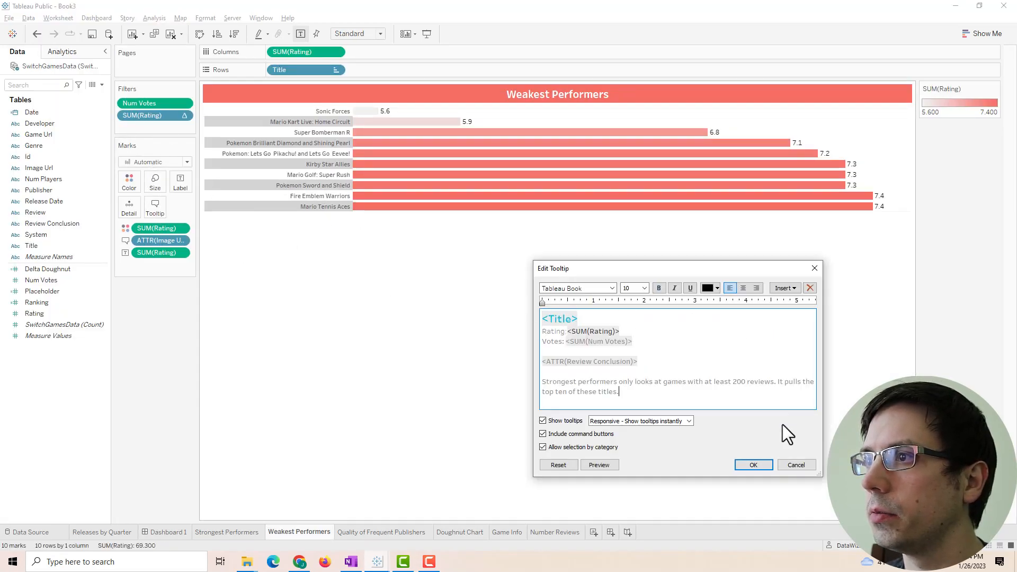
left_click(747, 465)
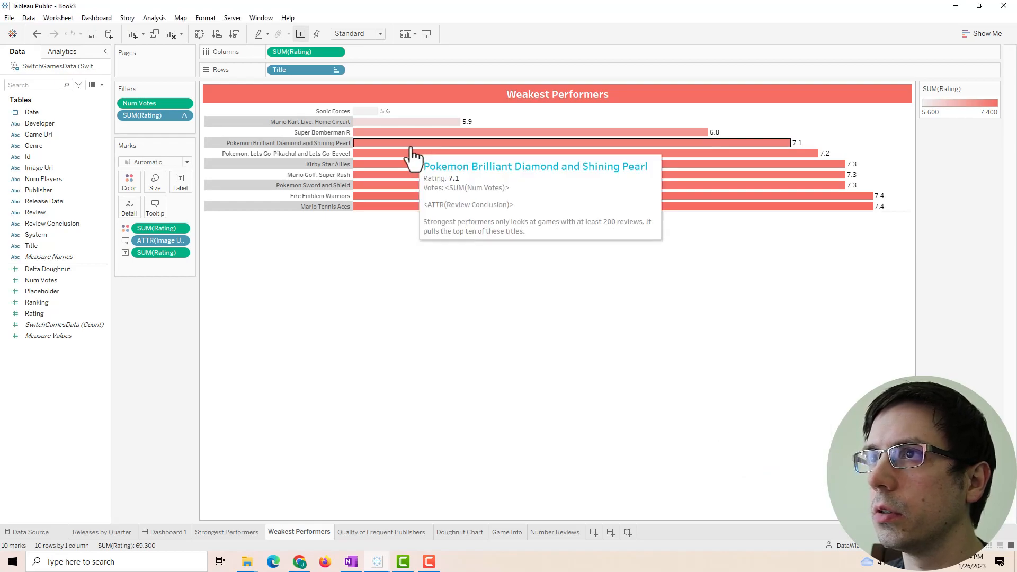
left_click(154, 208)
left_click(705, 287)
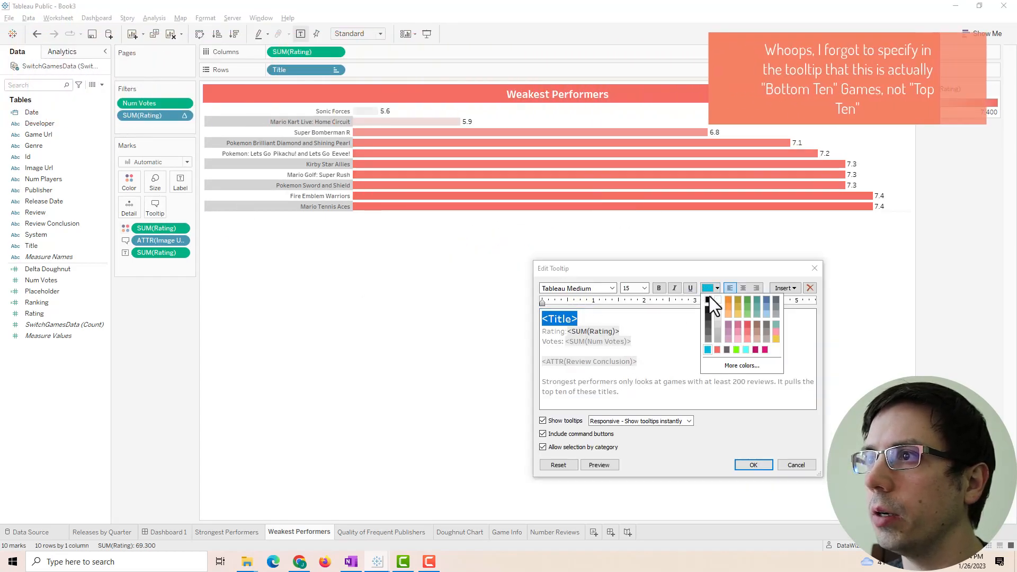
left_click(716, 349)
left_click(753, 464)
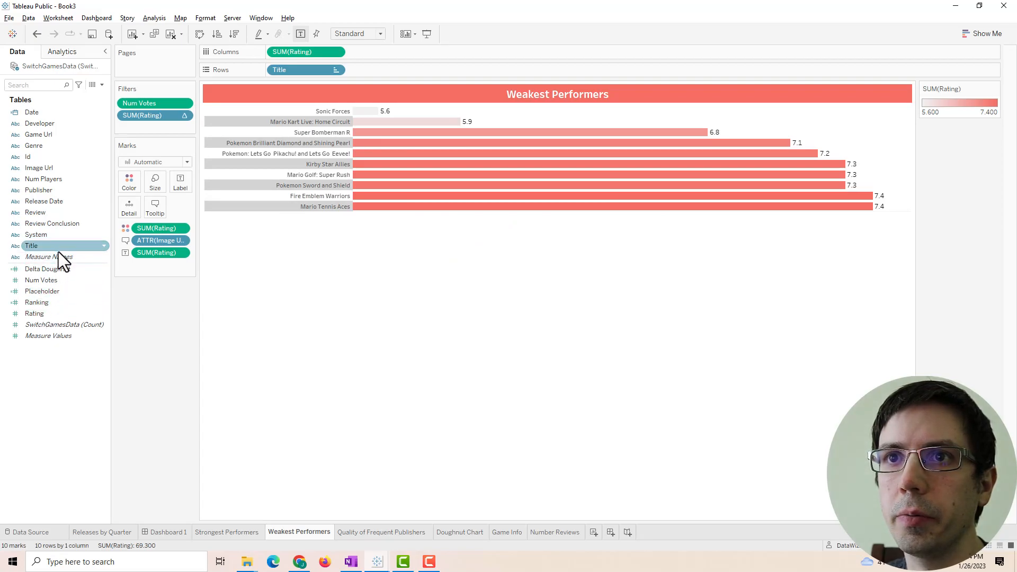
- Add Num Votes and Review Conclusion to the Tooltip shelf and check the vote field
left_click_drag(52, 271, 154, 211)
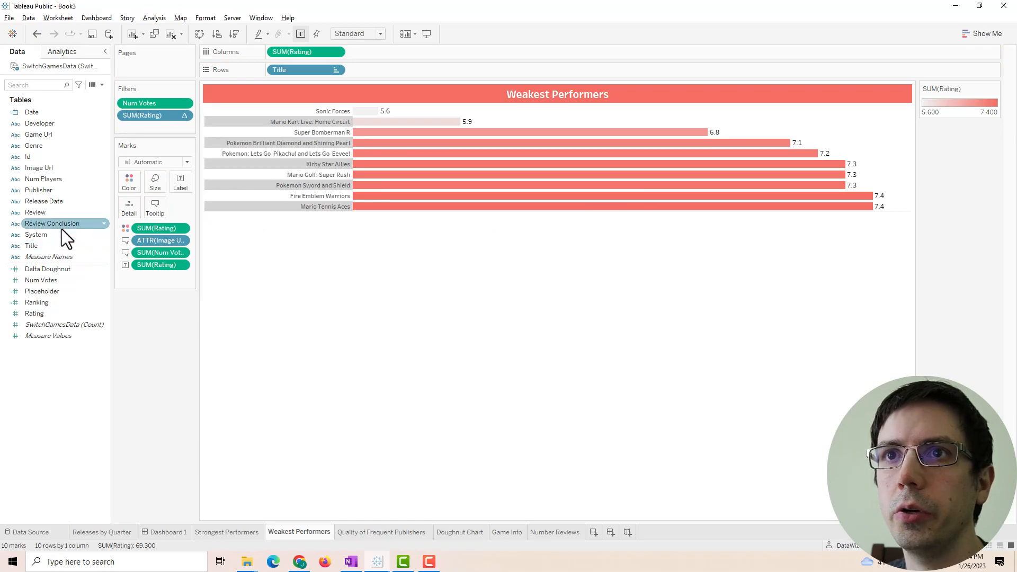
left_click_drag(62, 229, 158, 211)
left_click(156, 208)
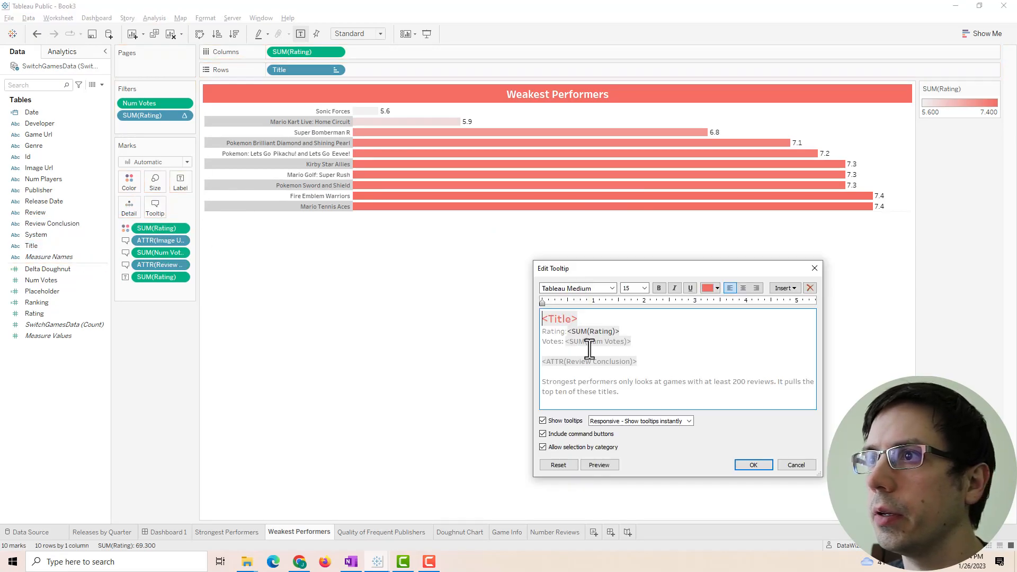
left_click_drag(632, 342, 563, 343)
left_click(796, 465)
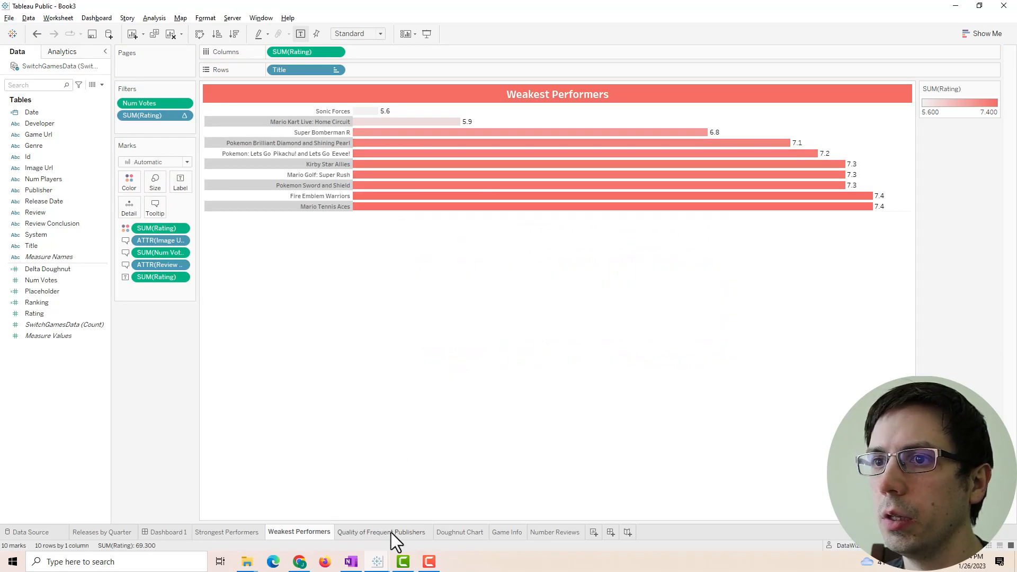
- Return to Dashboard 1 and preview the tooltips on the Weakest and Strongest Performers bars
left_click(159, 533)
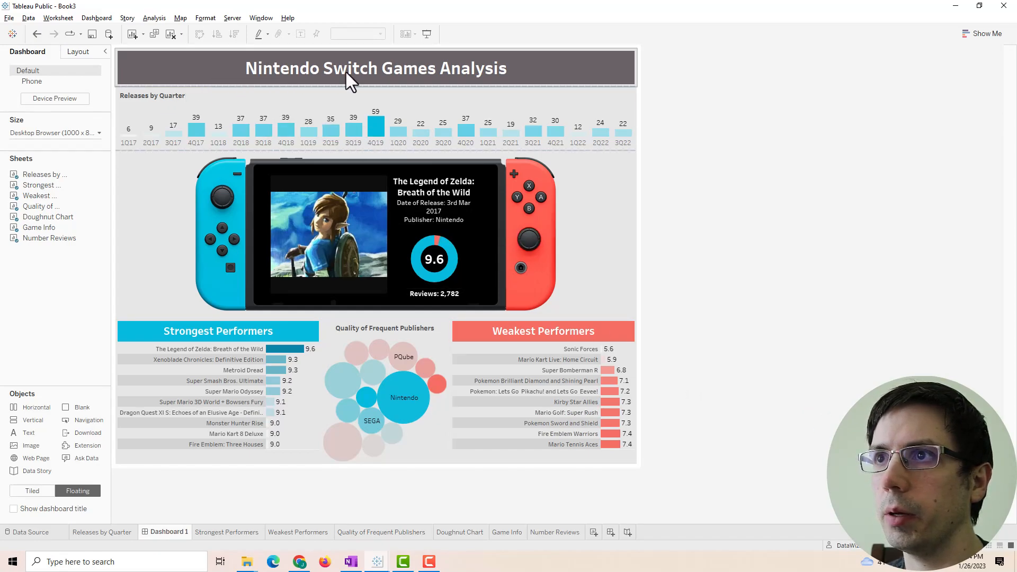
mouse_move(609, 424)
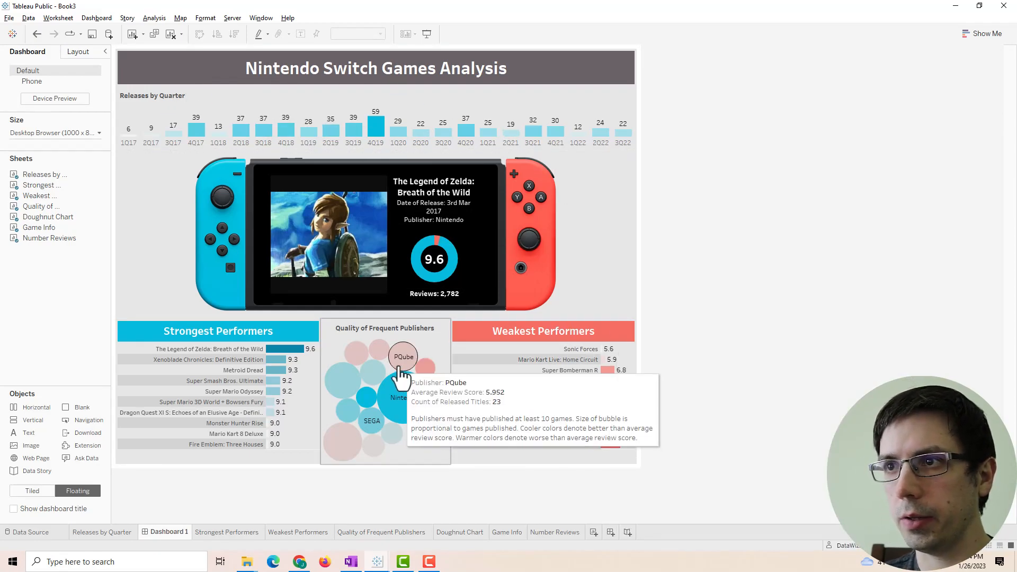
mouse_move(397, 392)
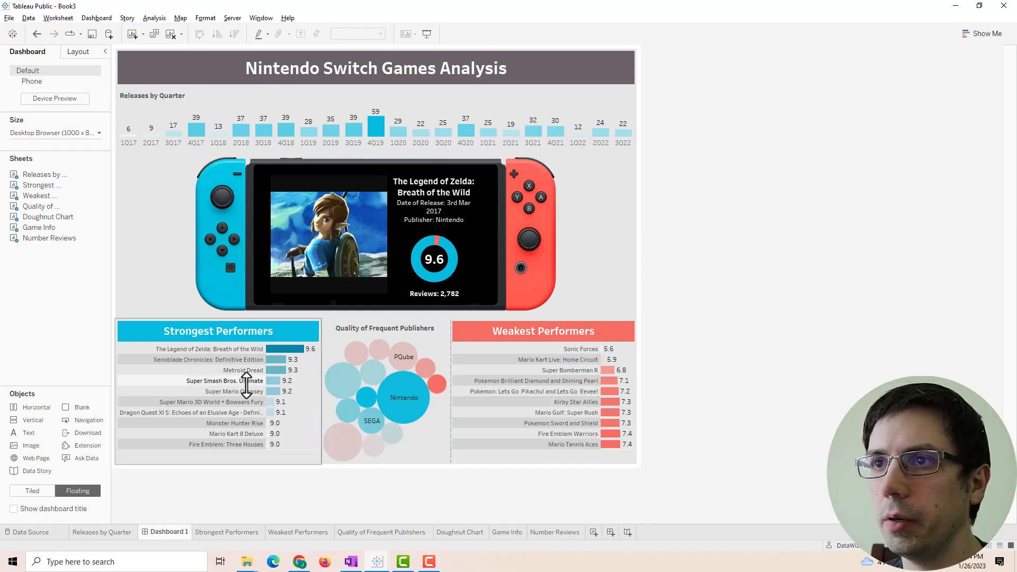